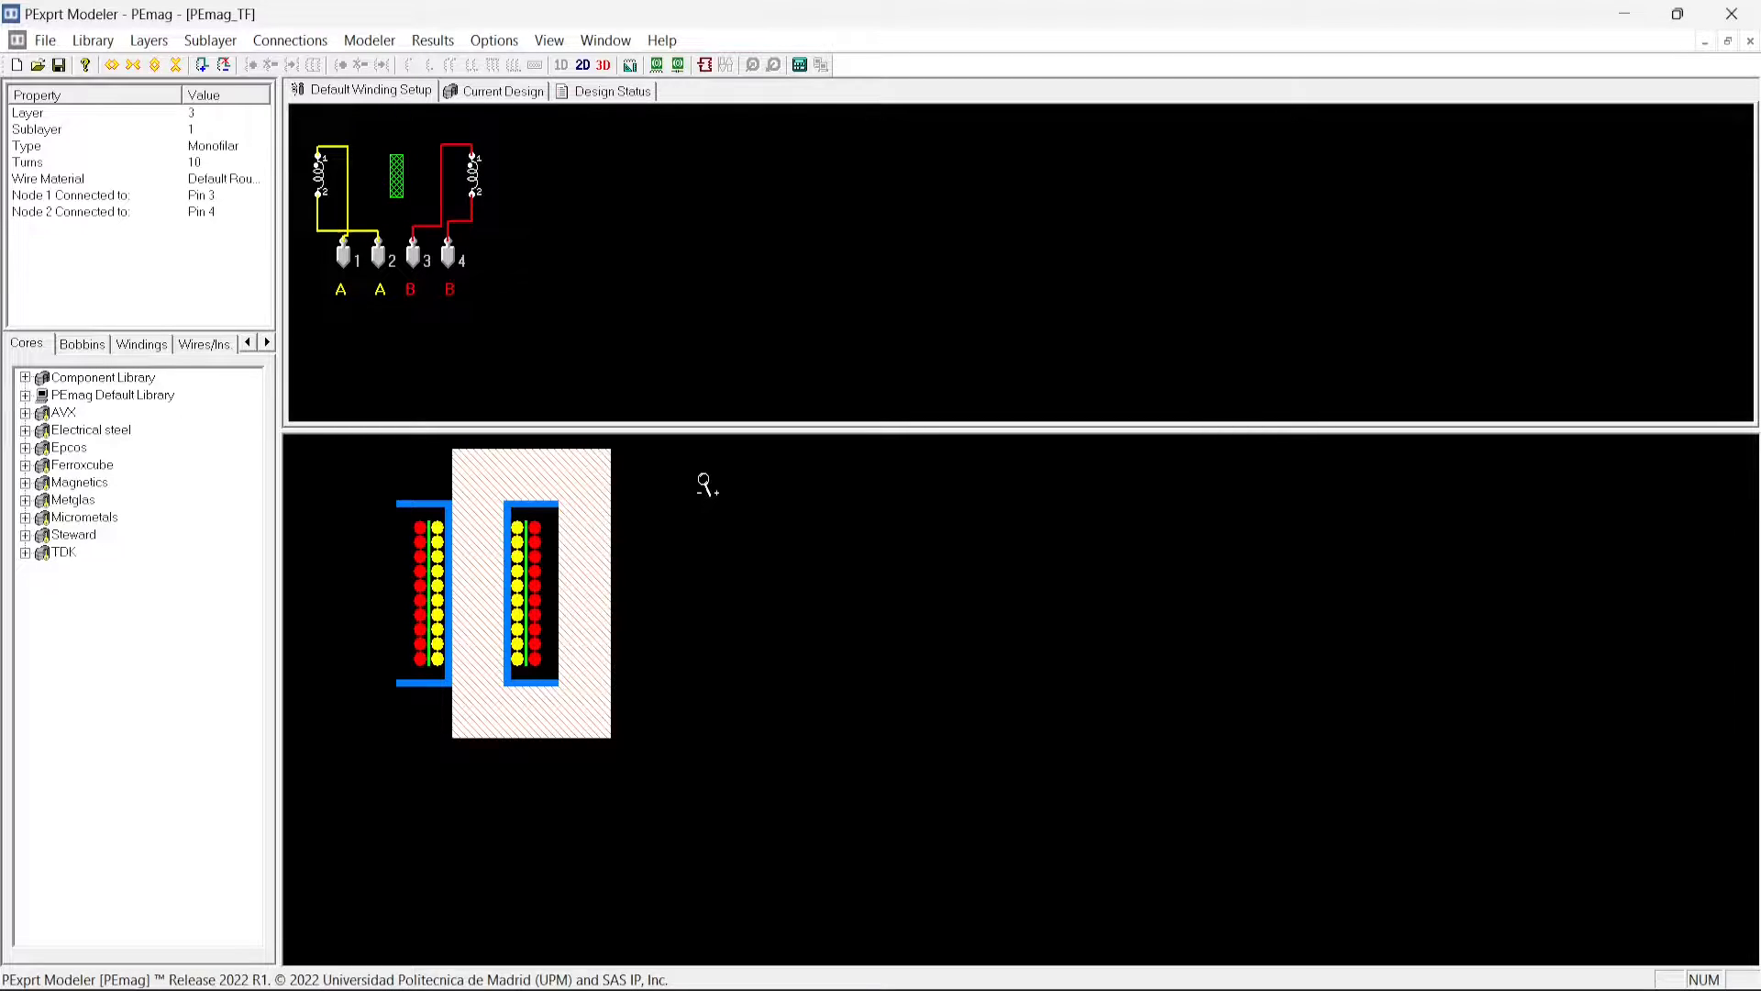
# Generate a 3D Maxwell eddy current project with symmetries for the short circuit test, overwriting the existing project.
pyautogui.click(657, 65)
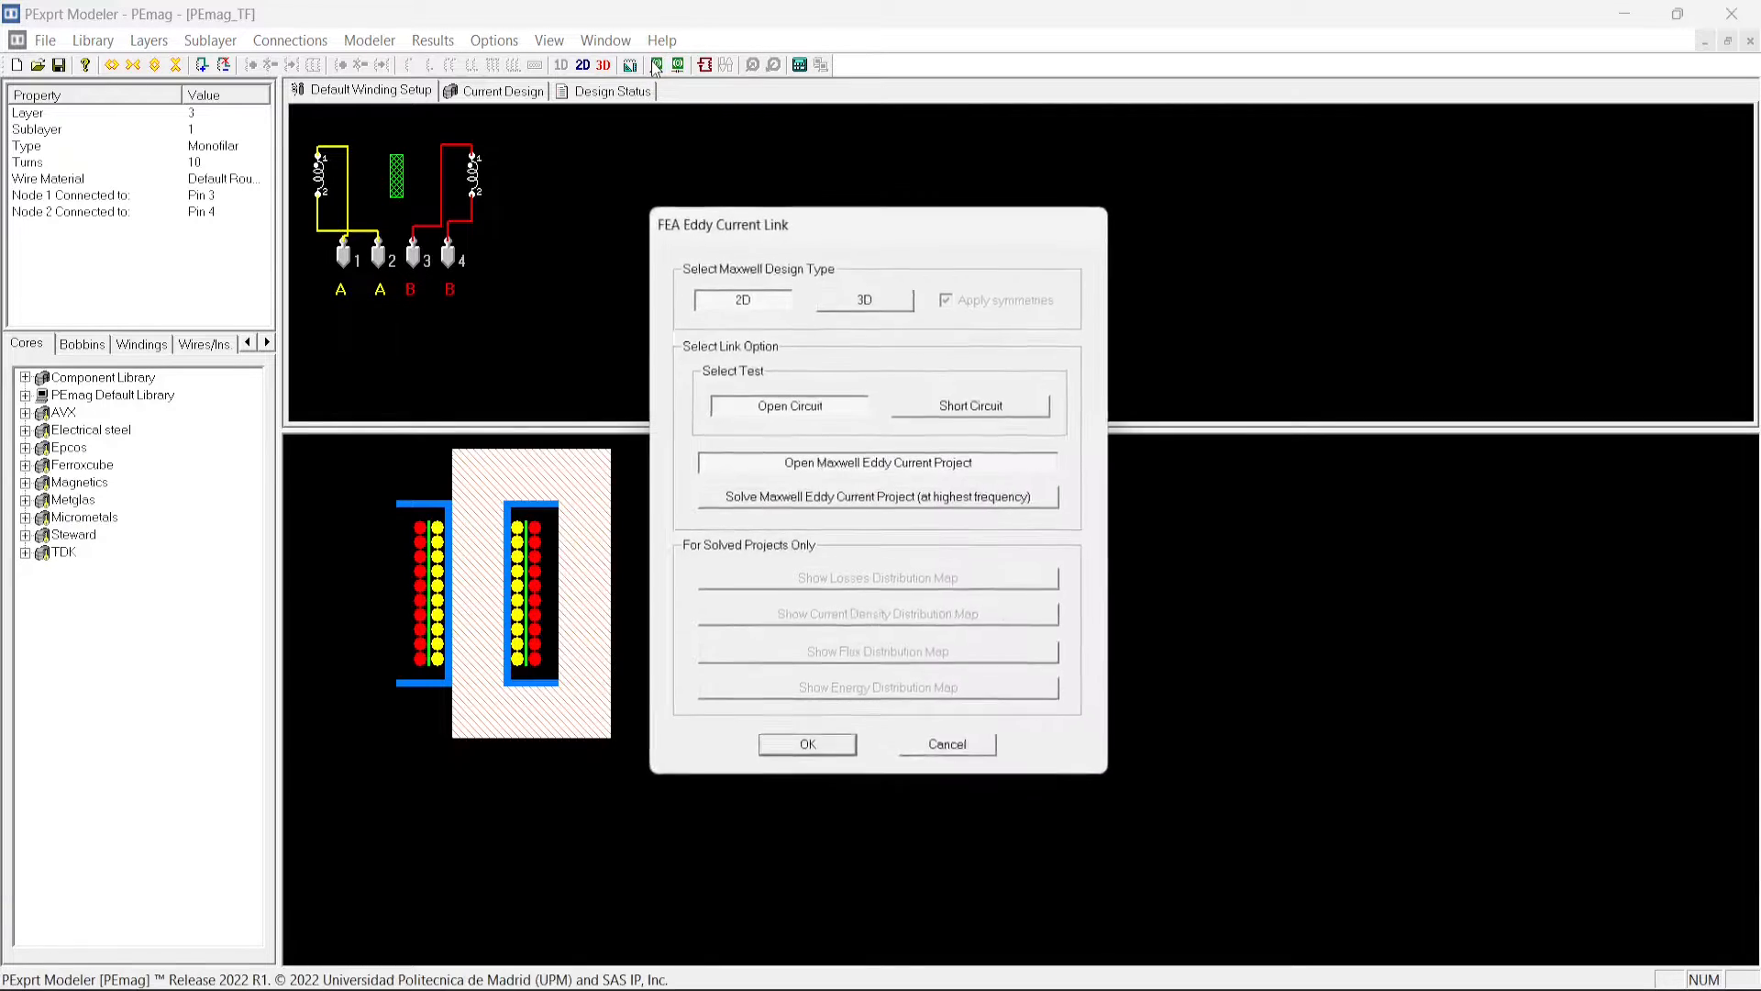
pyautogui.click(860, 299)
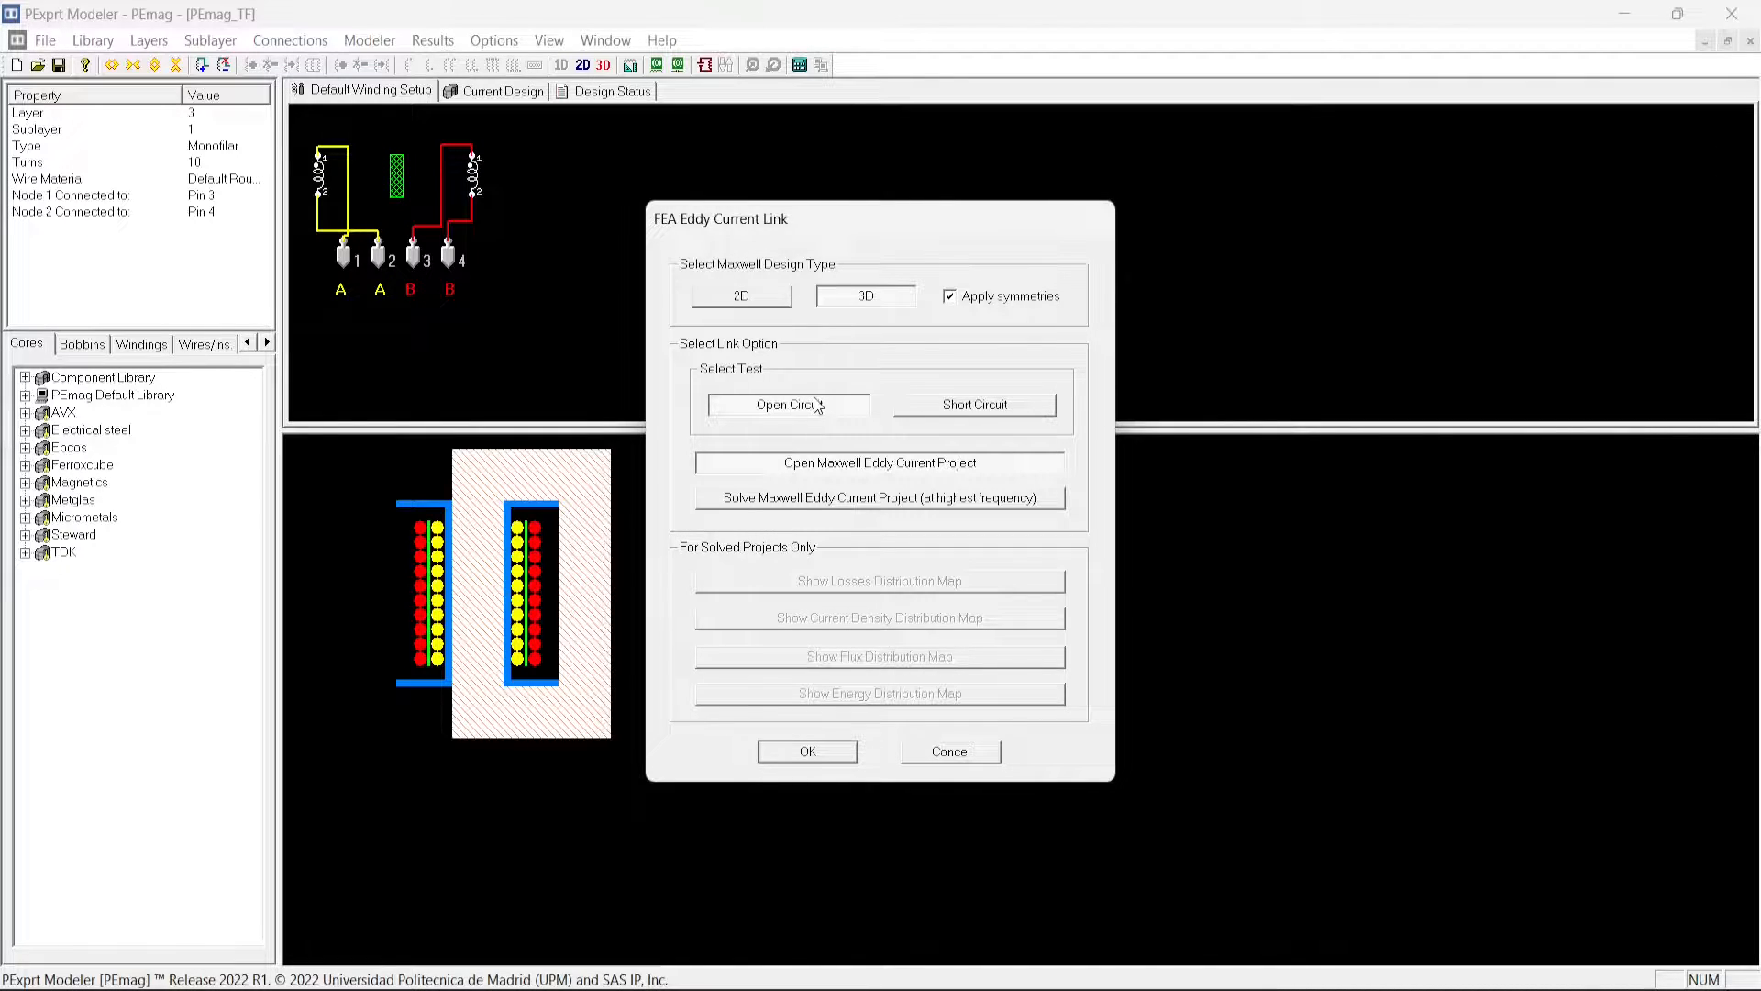
pyautogui.click(944, 411)
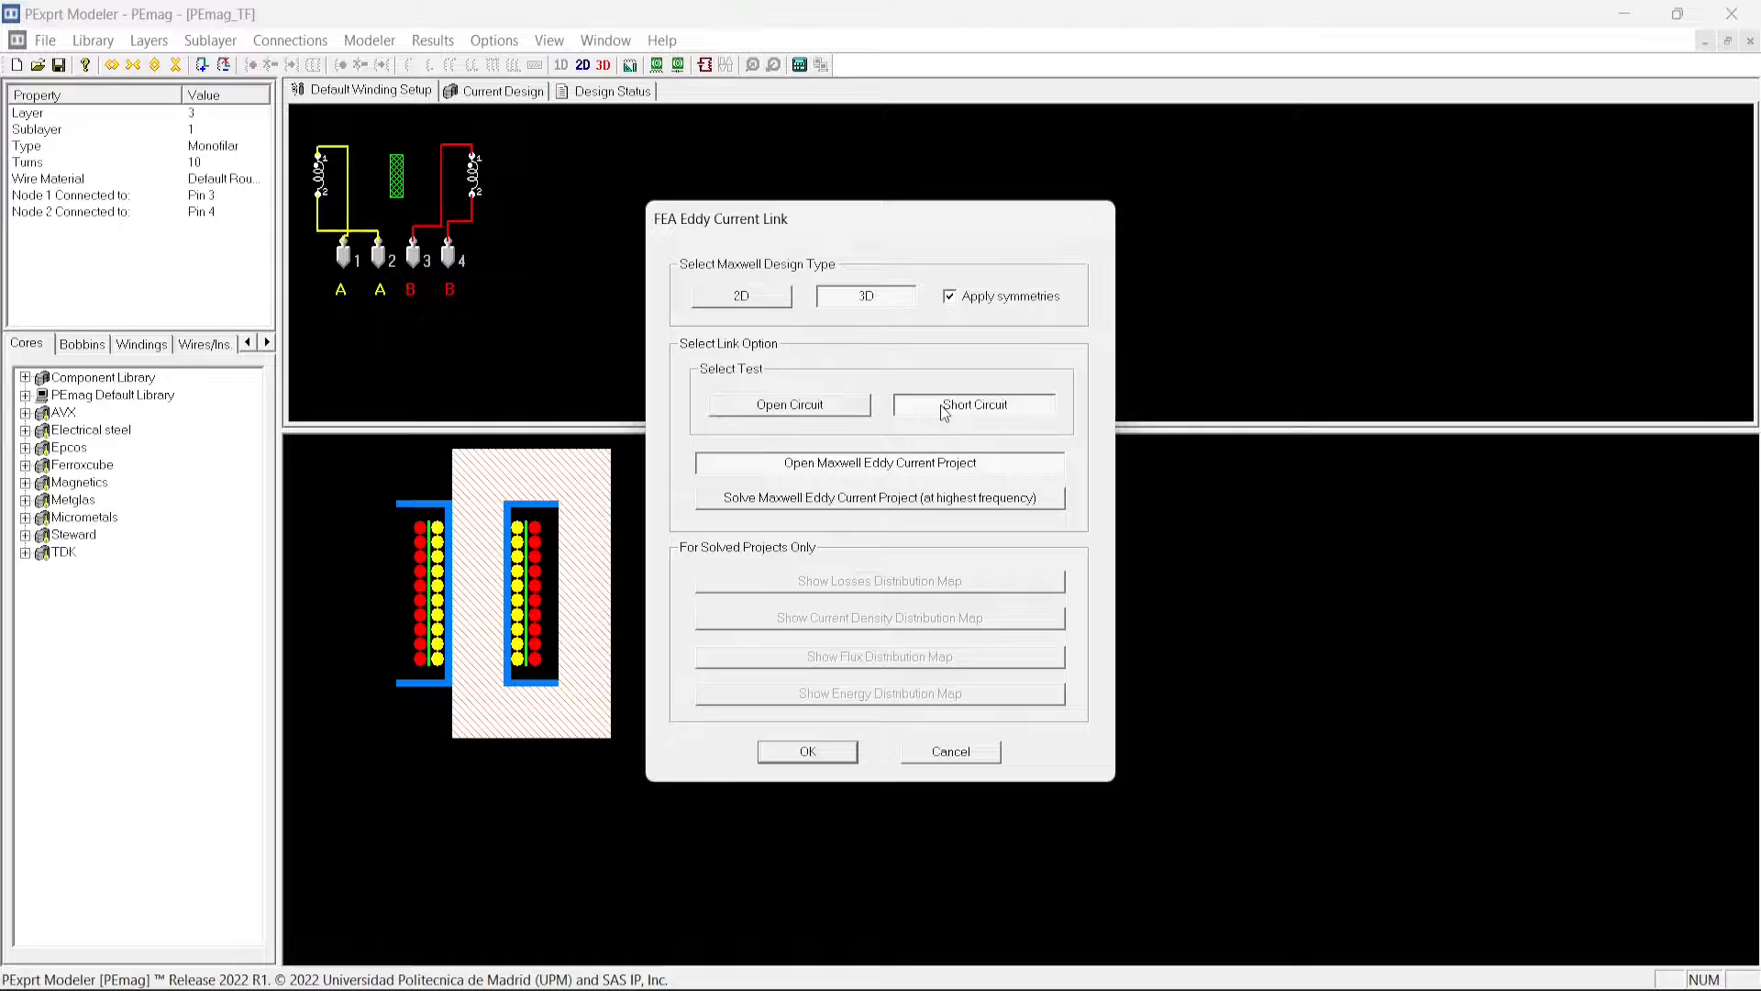
pyautogui.click(807, 750)
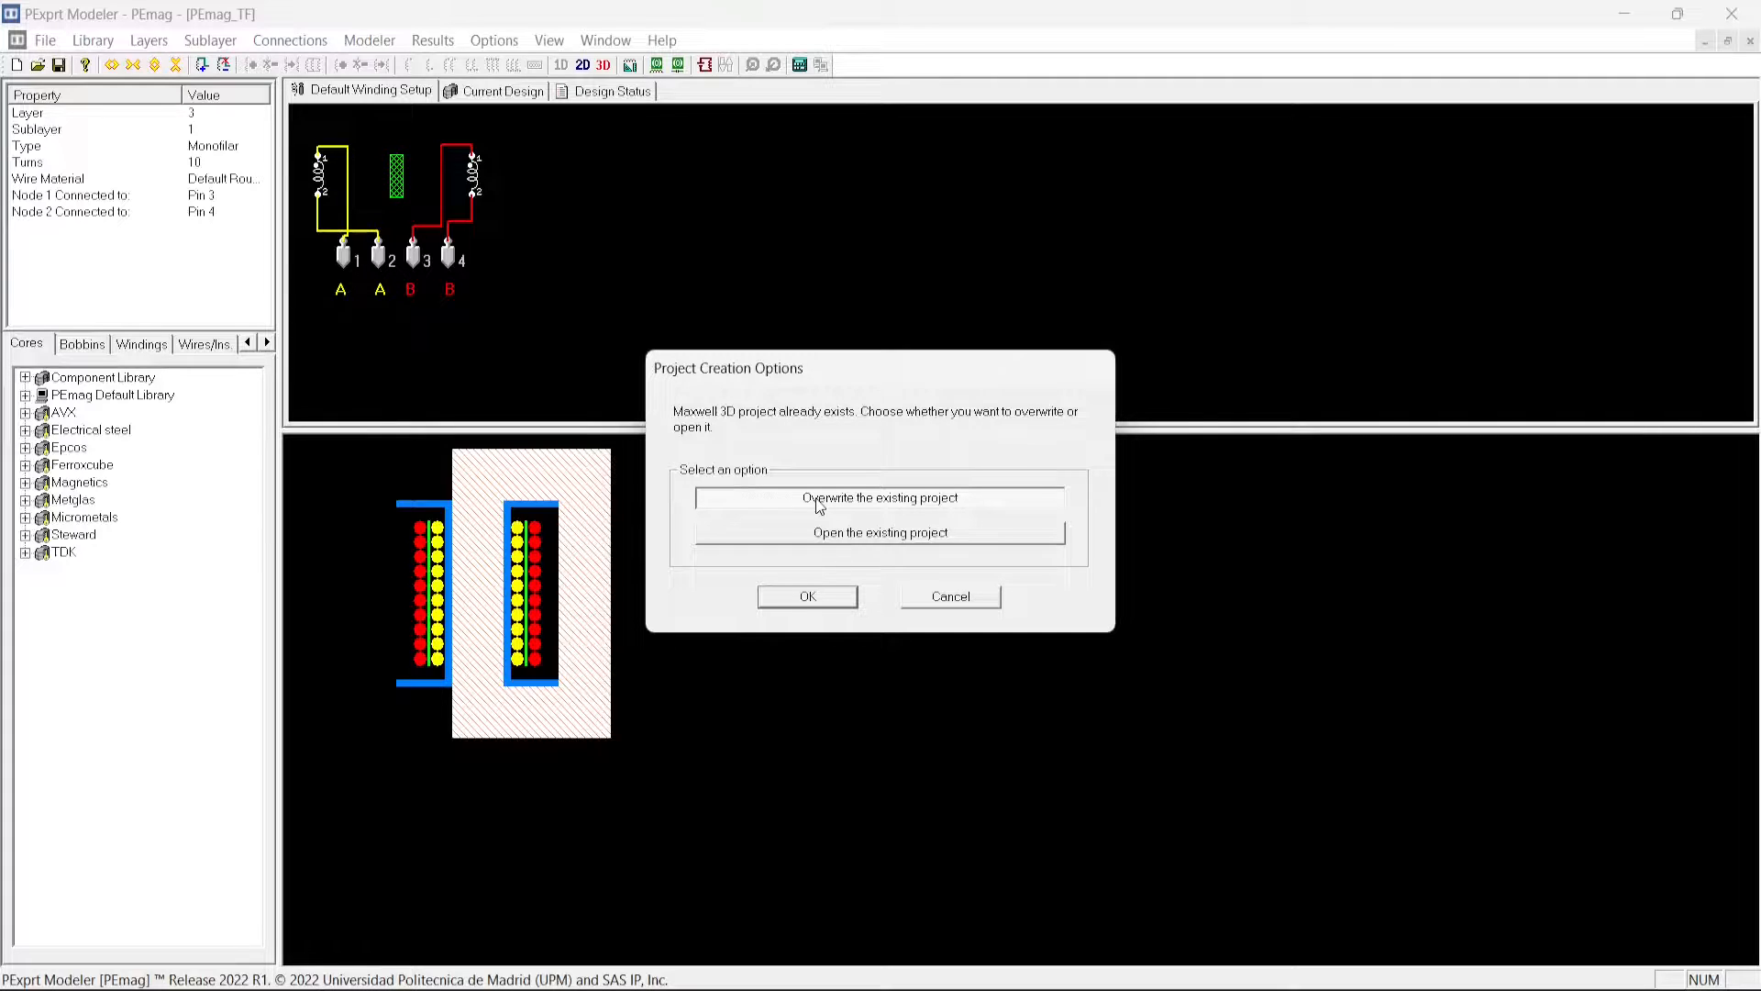
pyautogui.click(801, 598)
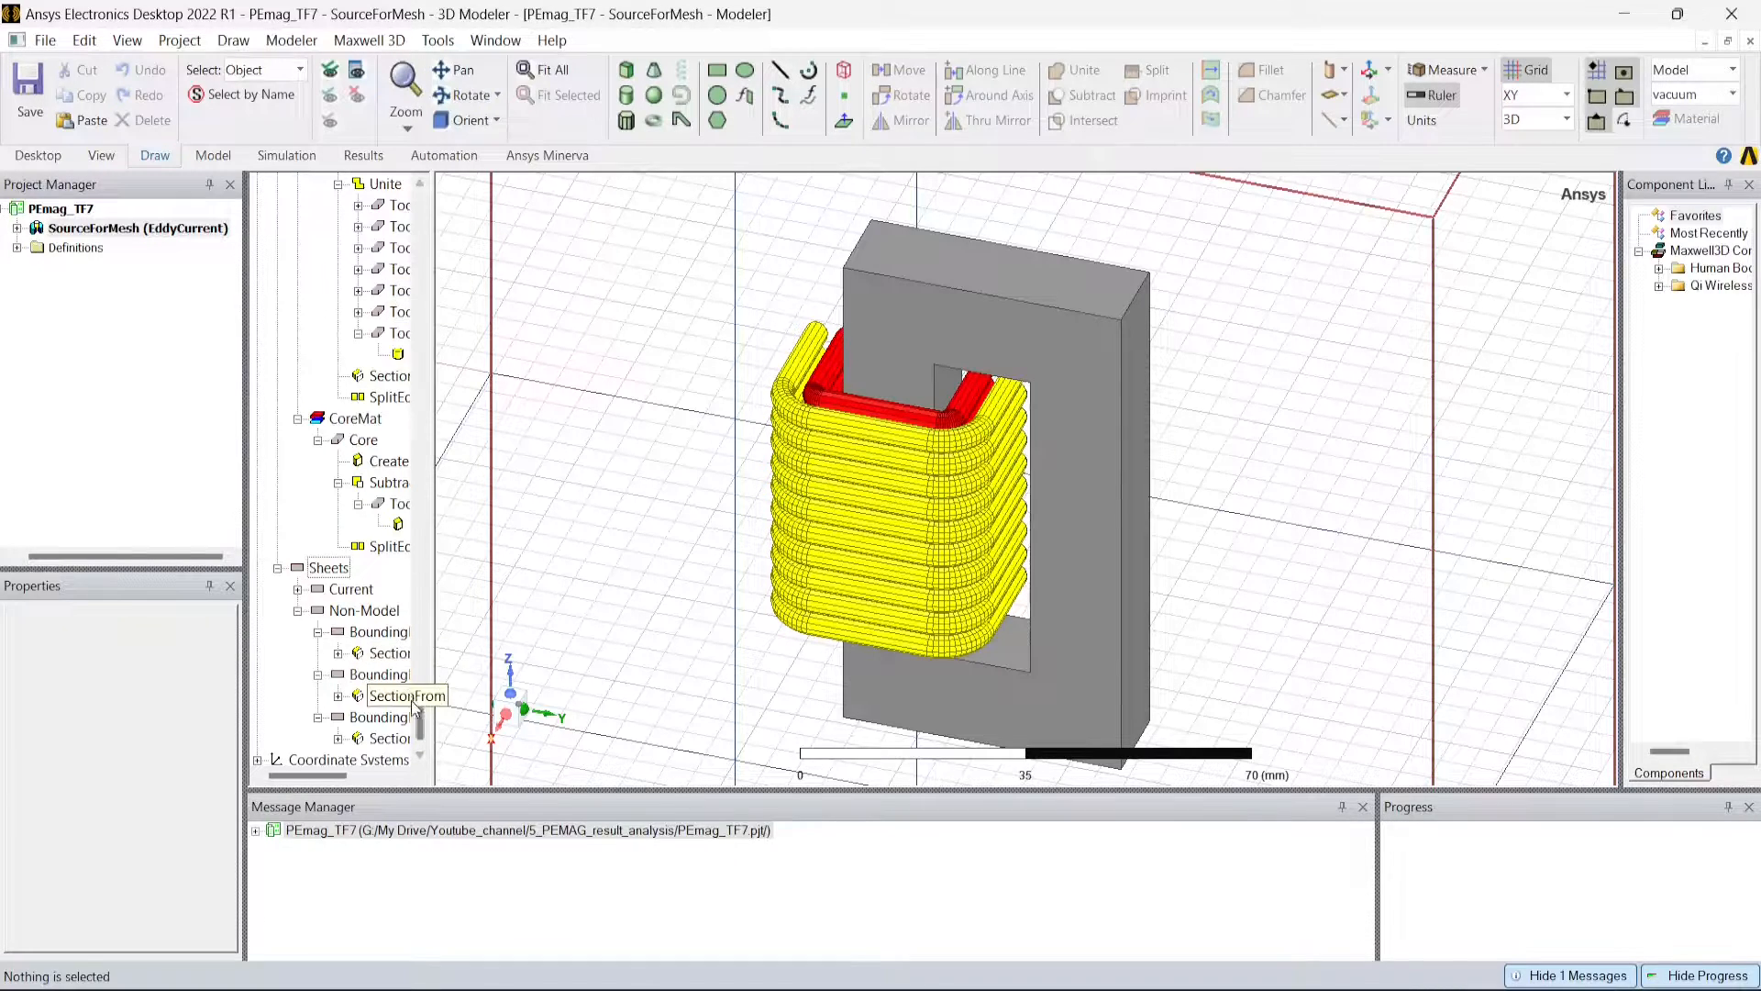
# Widen the model tree and collapse it so only the material groups under Solids are listed.
pyautogui.moveTo(419, 721); pyautogui.dragTo(447, 203)
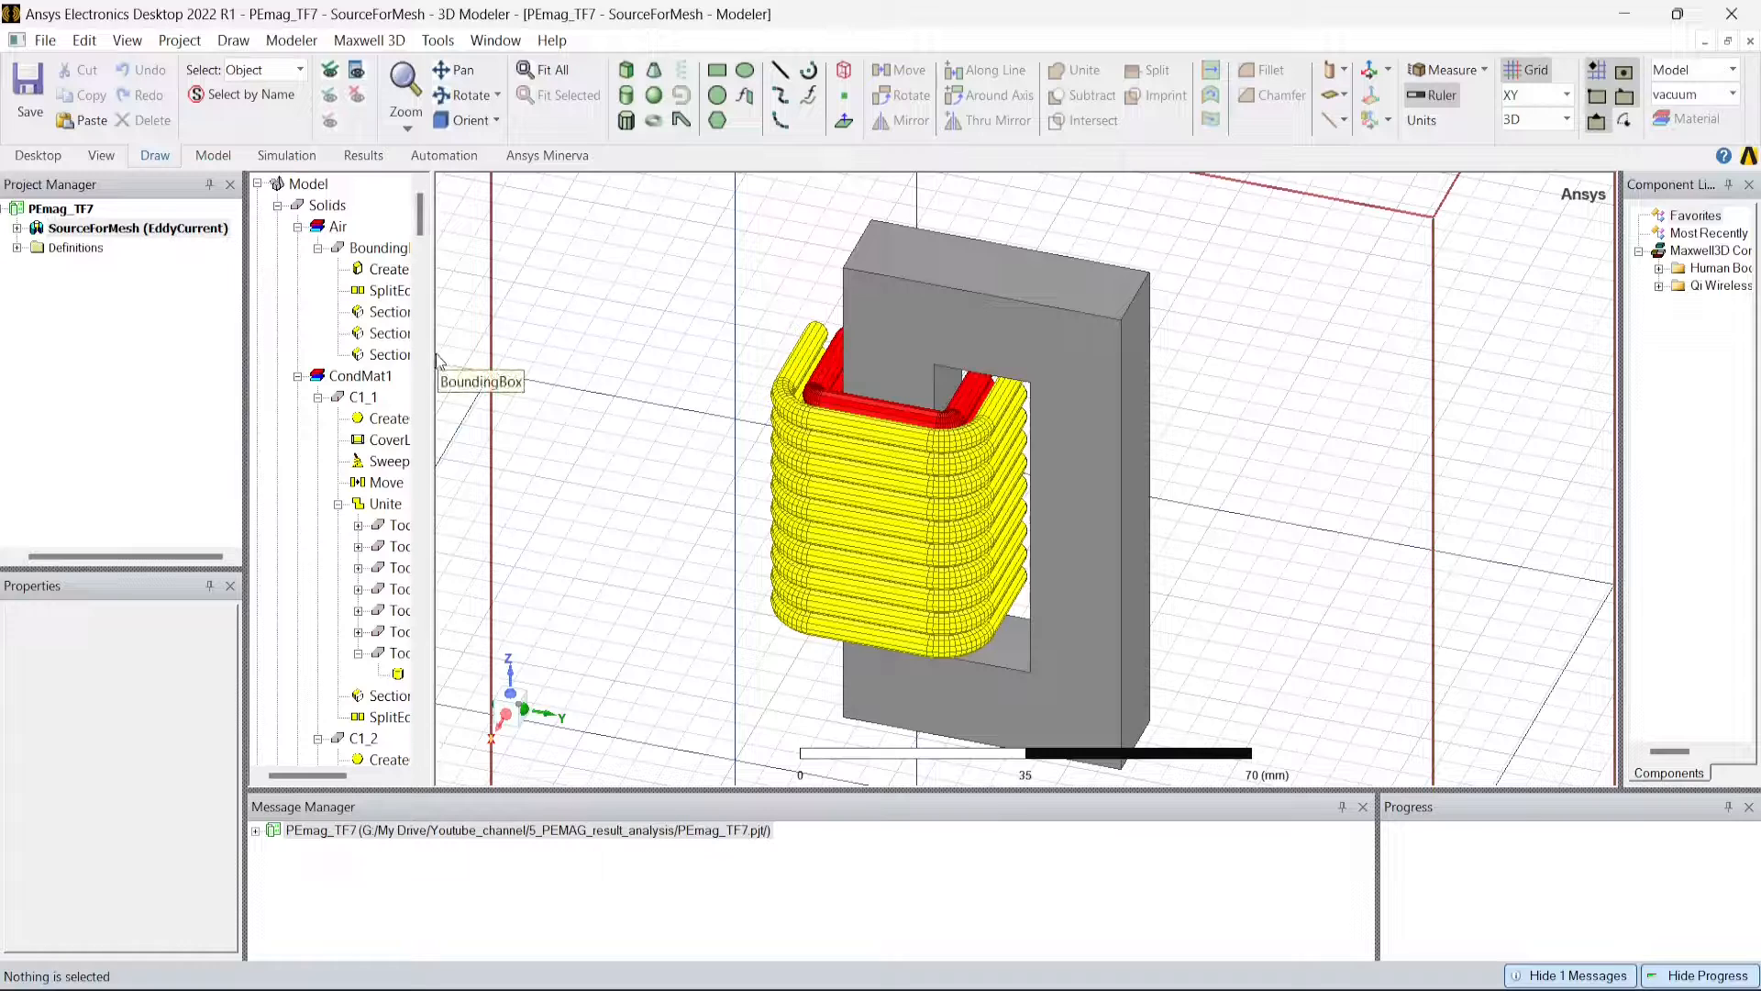
pyautogui.moveTo(437, 360); pyautogui.dragTo(496, 367)
pyautogui.scroll(-2, 417, 532)
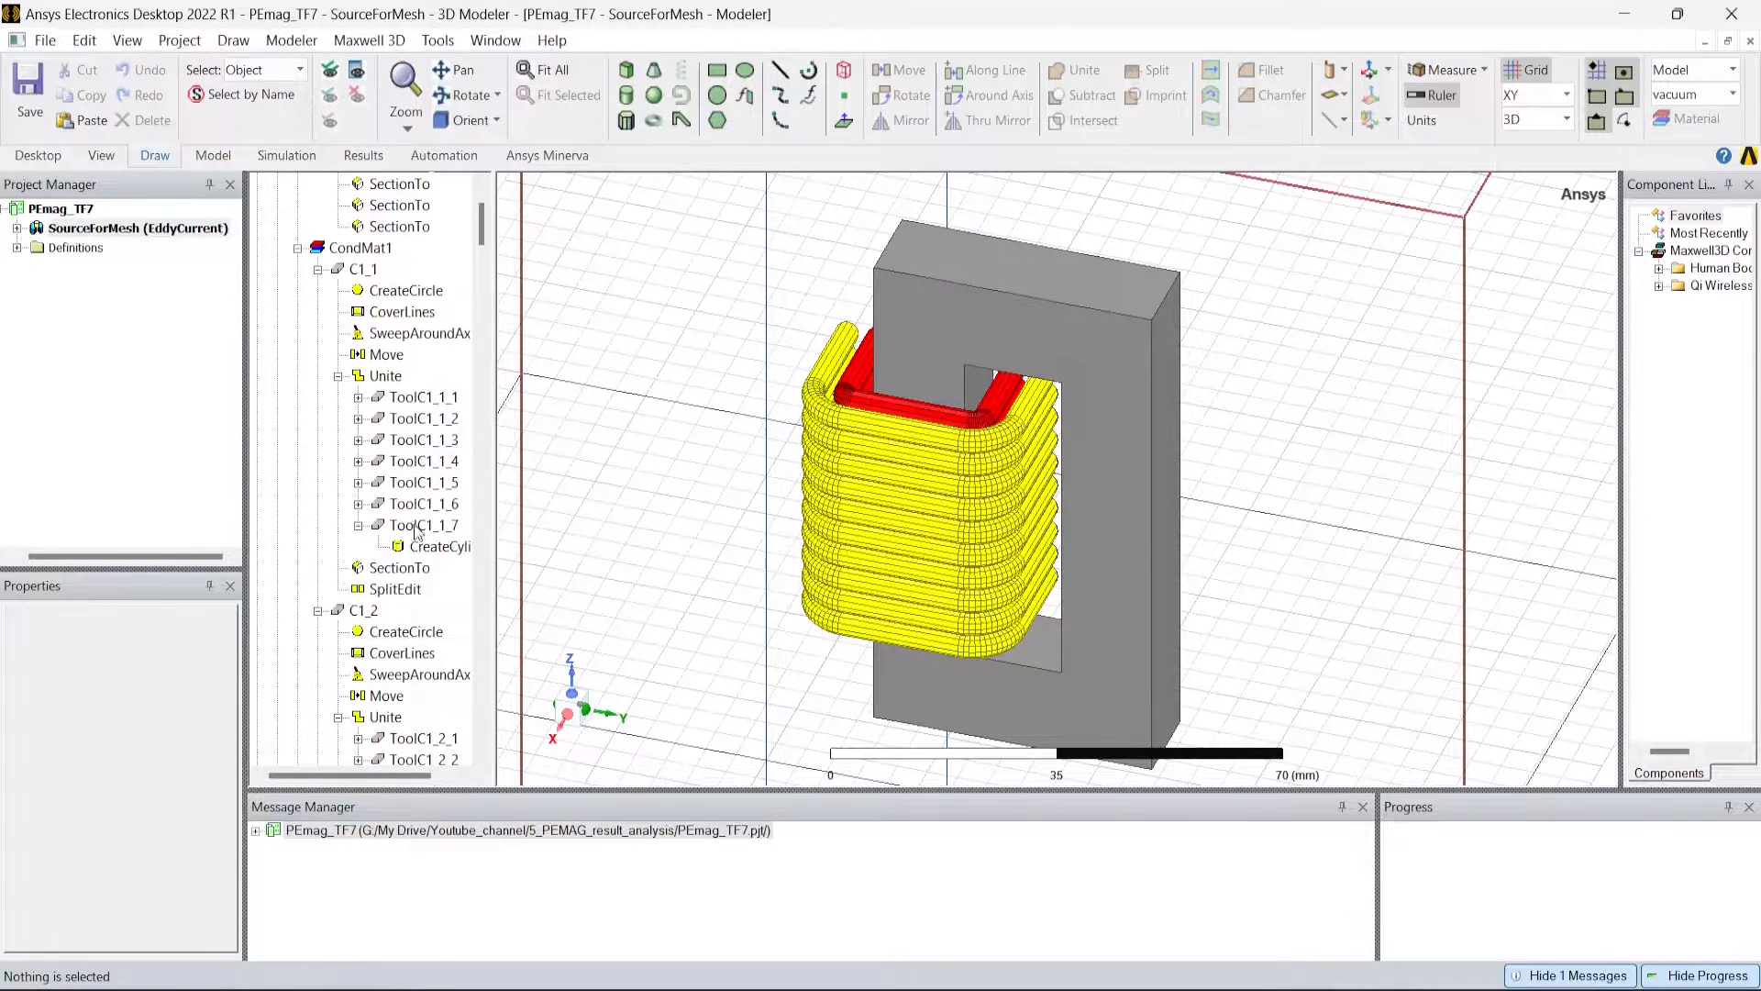
pyautogui.scroll(2, 417, 532)
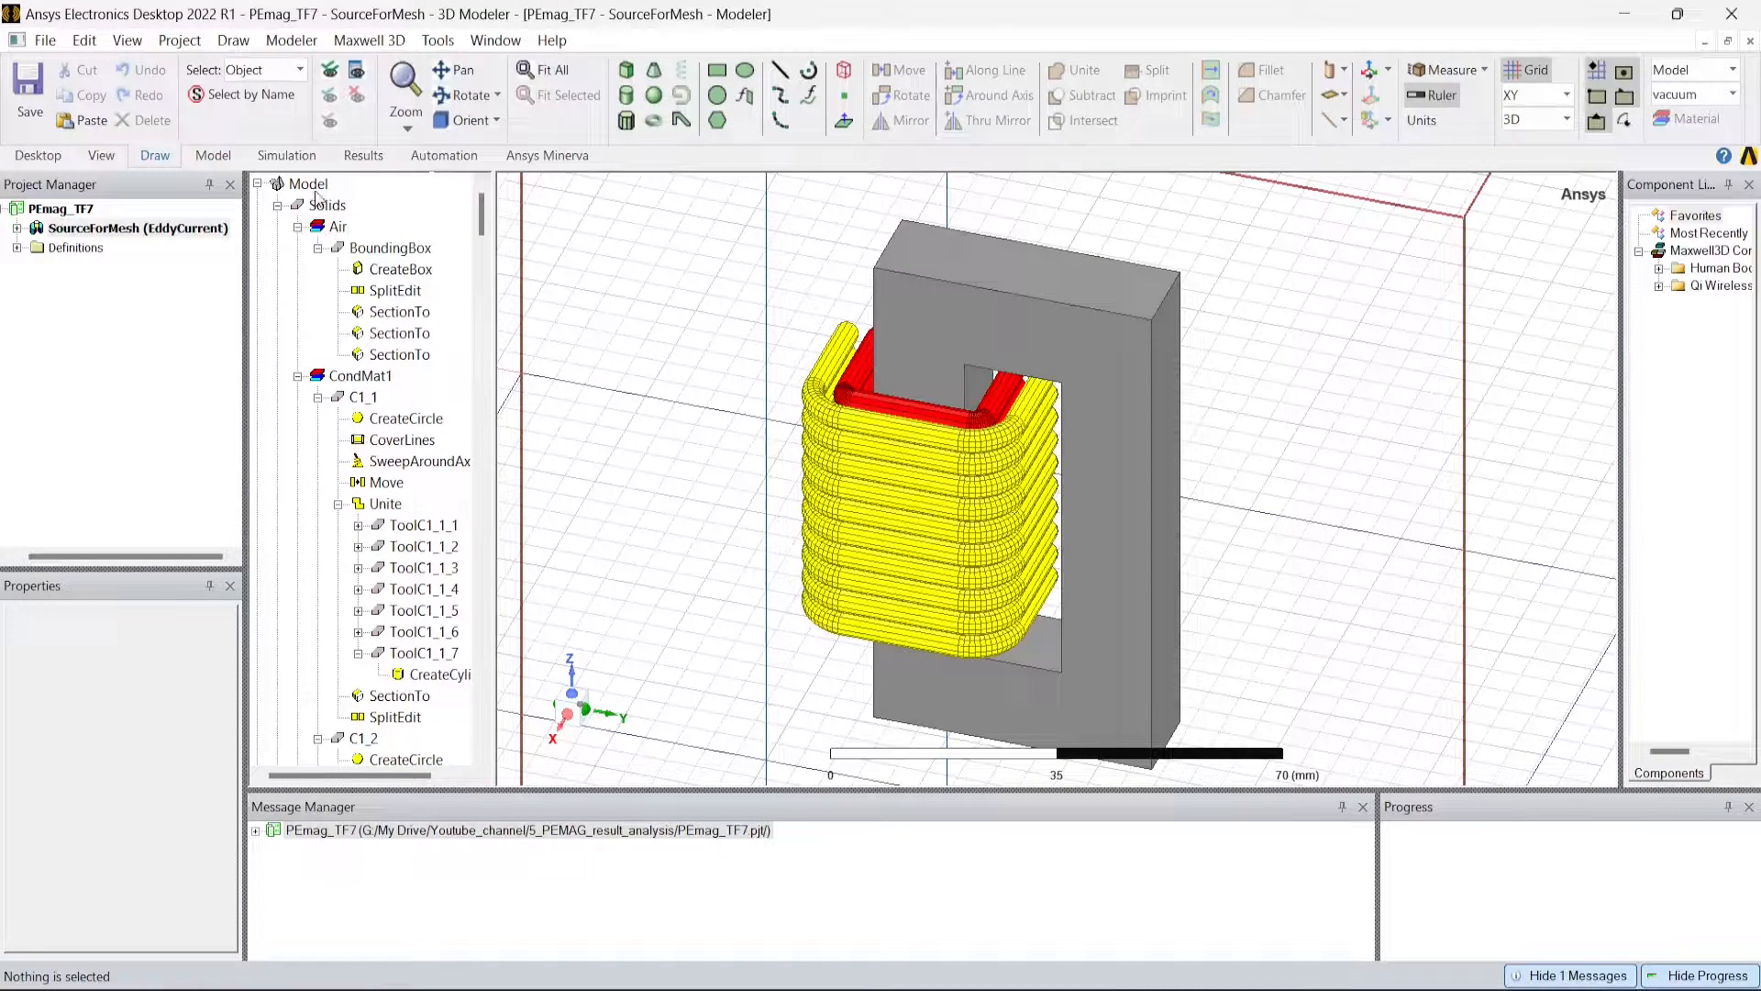
pyautogui.rightClick(310, 185)
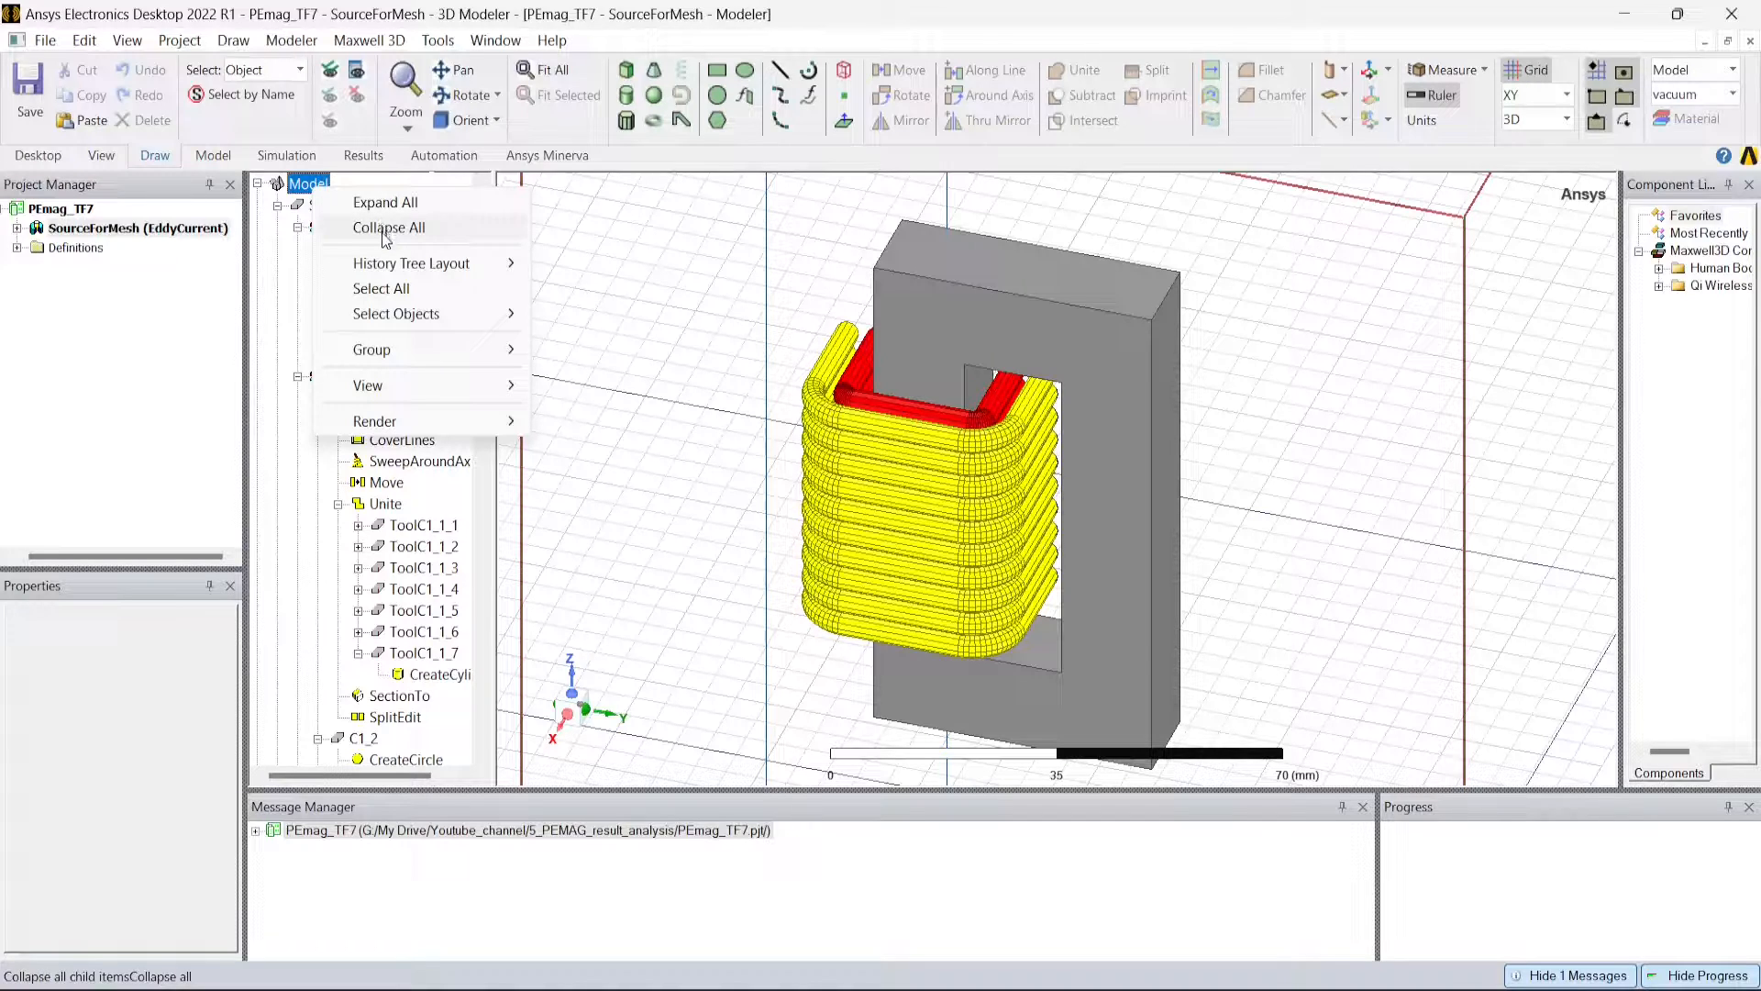
pyautogui.click(385, 229)
pyautogui.click(258, 184)
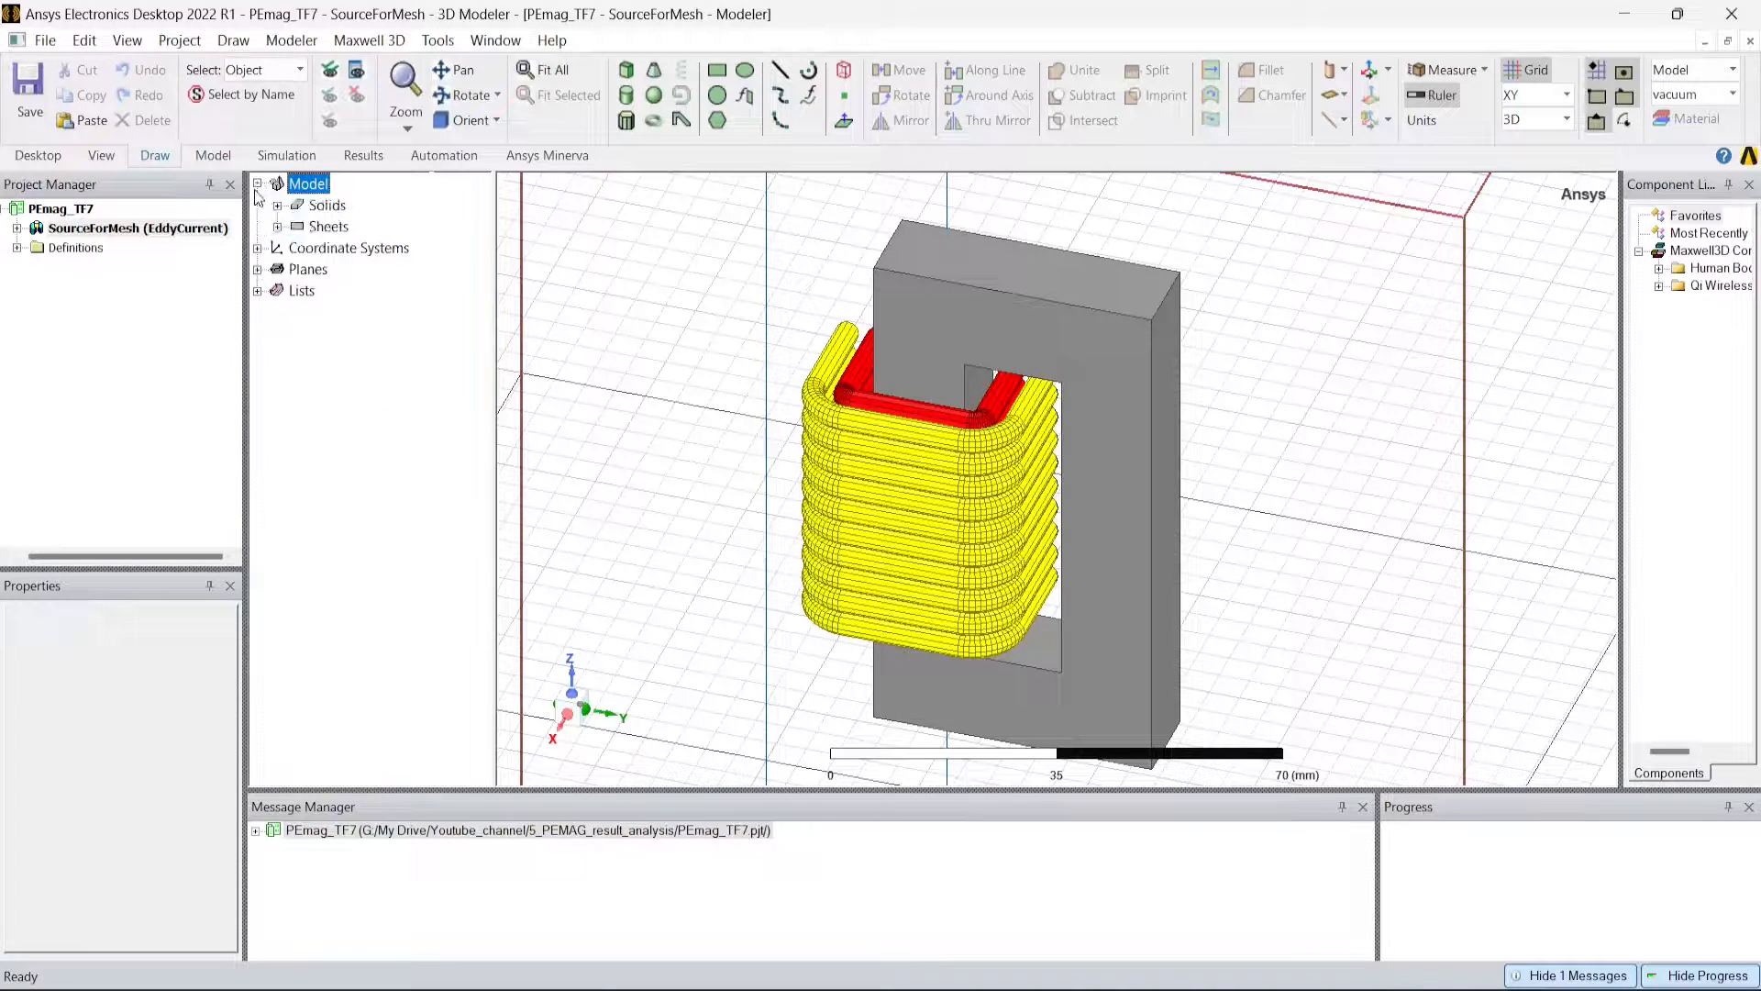
pyautogui.click(277, 205)
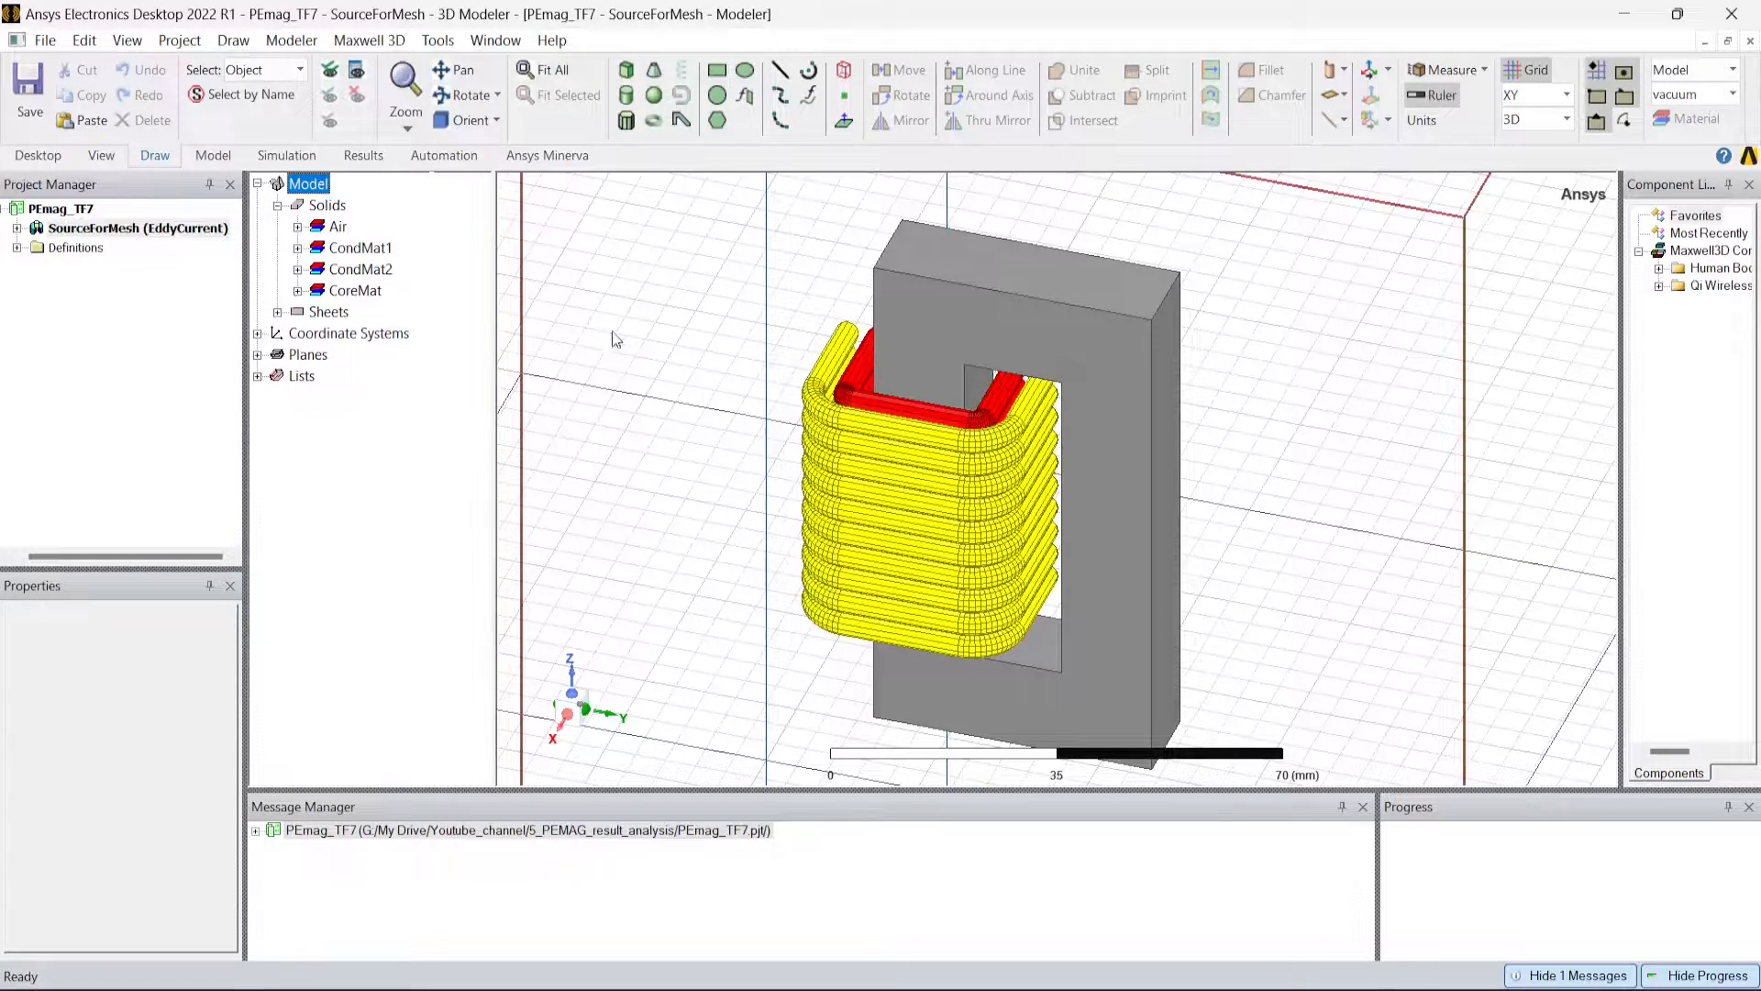
# Examine the winding turns by selecting an outer yellow turn and the uppermost inner red turn in the model.
pyautogui.scroll(-4, 887, 489)
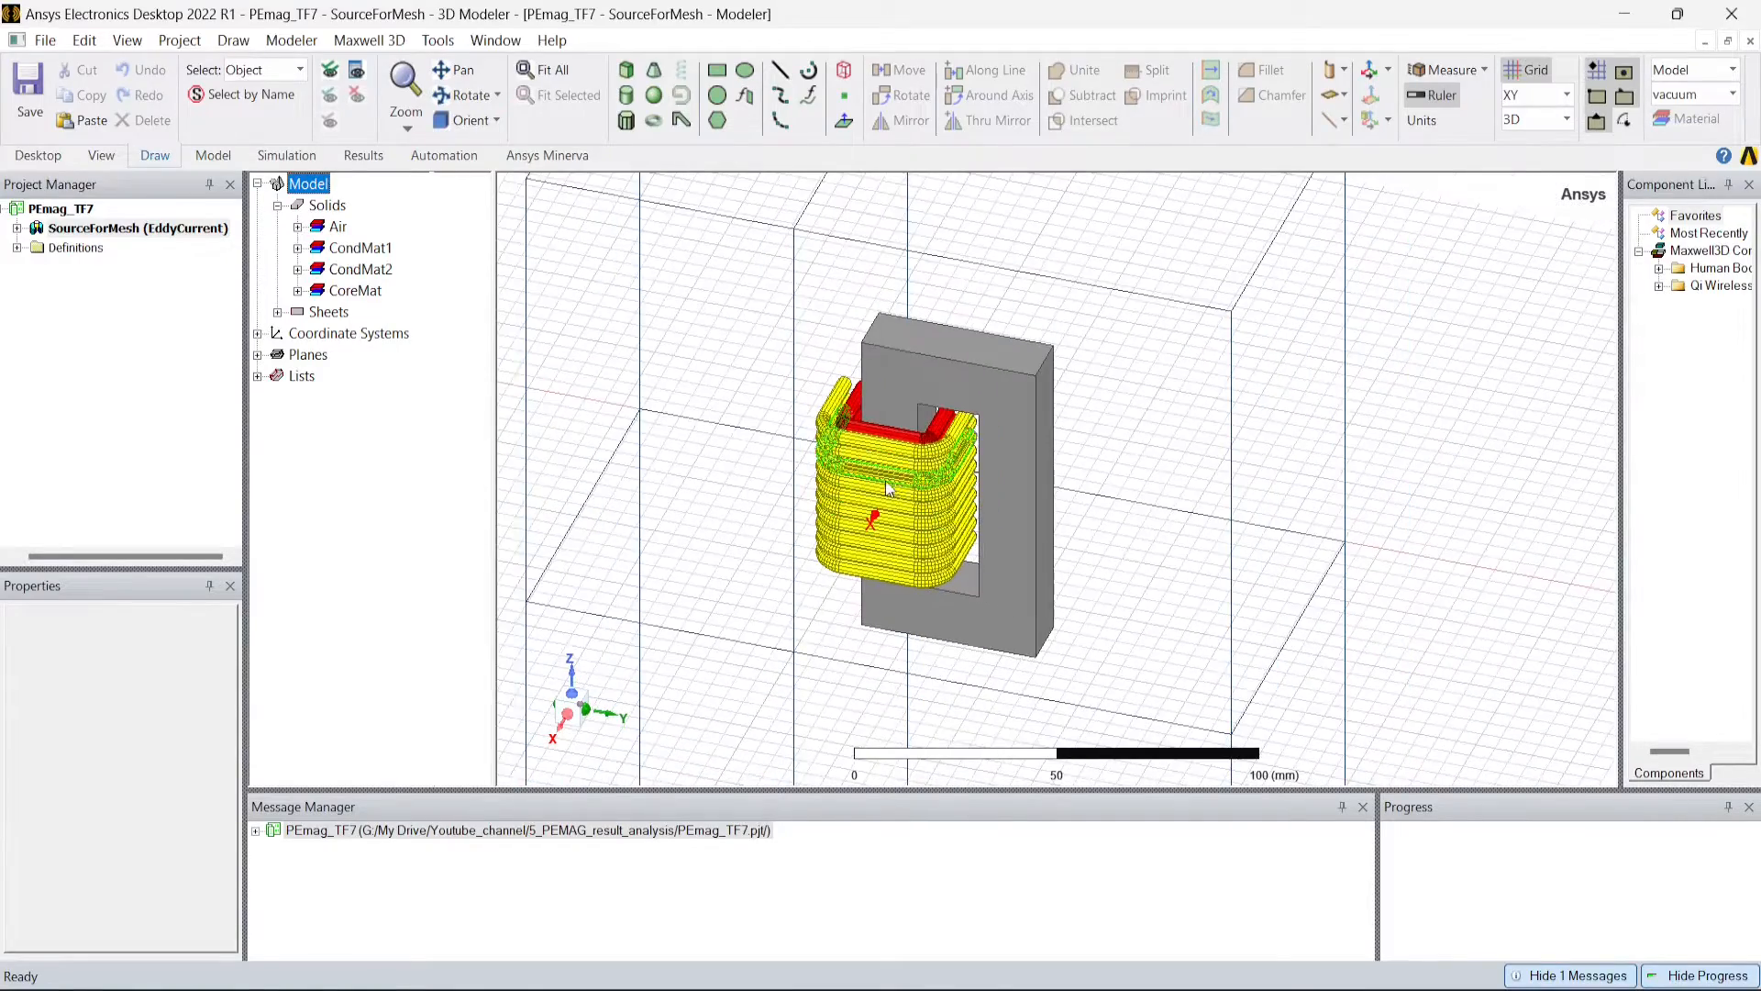
pyautogui.click(887, 489)
pyautogui.scroll(3, 844, 432)
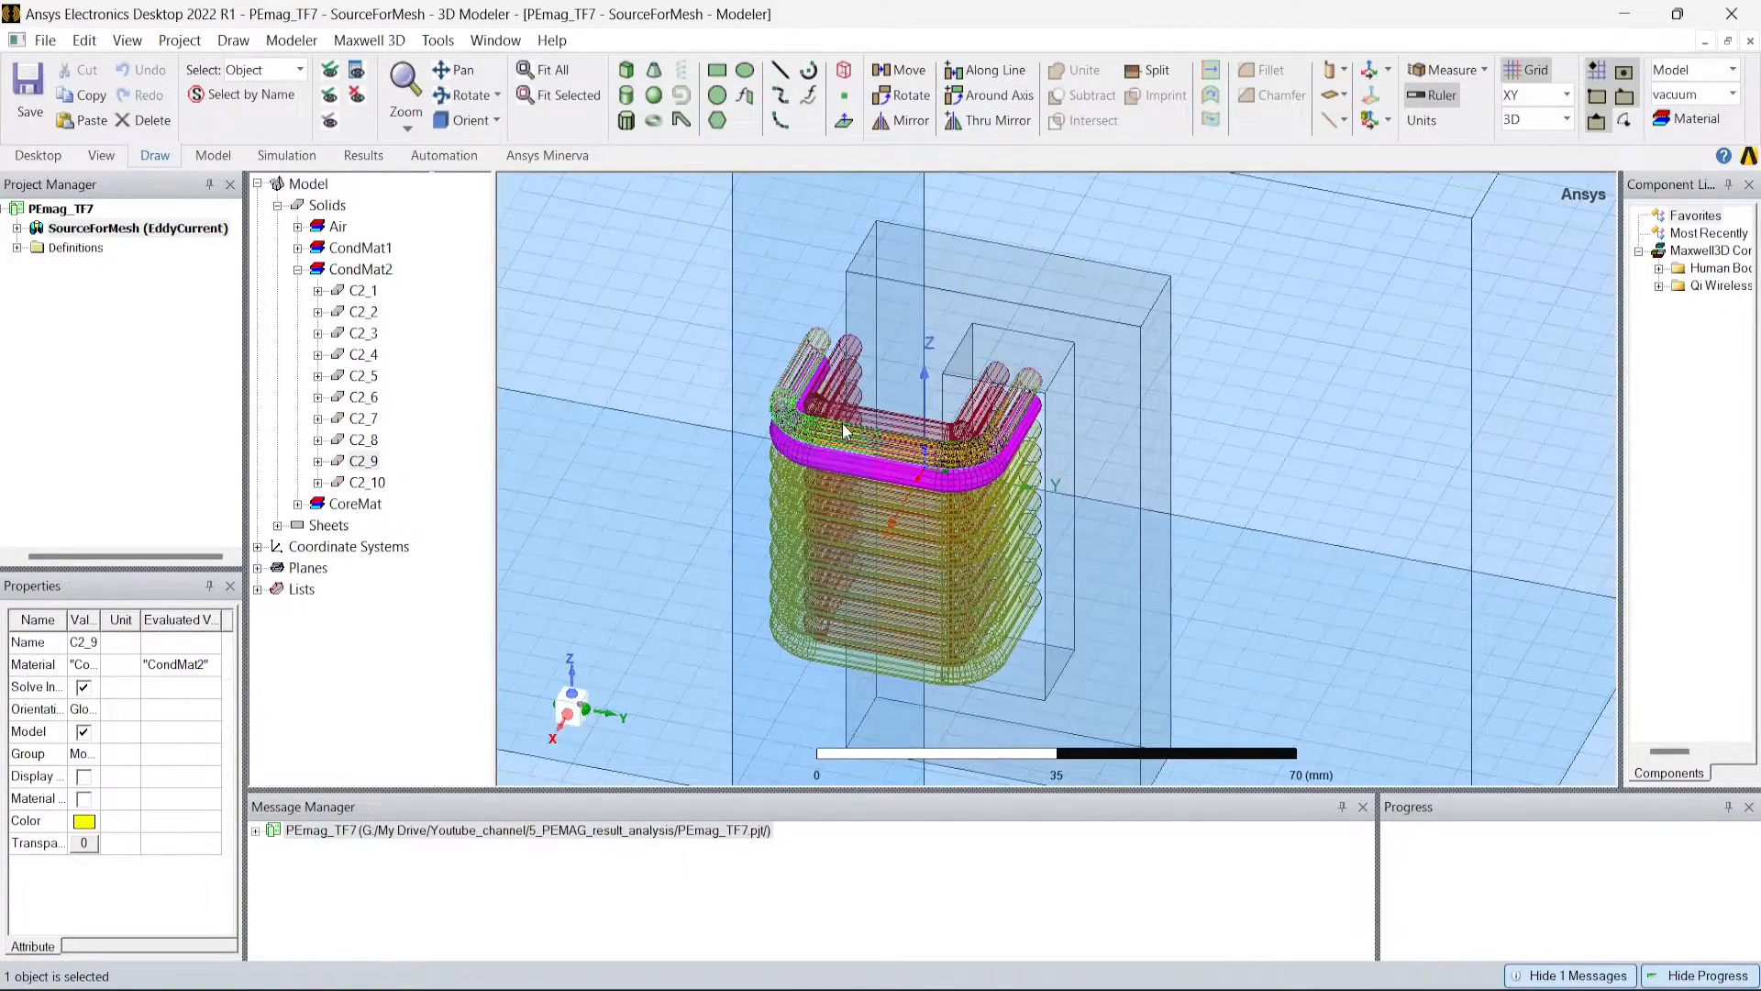
pyautogui.click(844, 432)
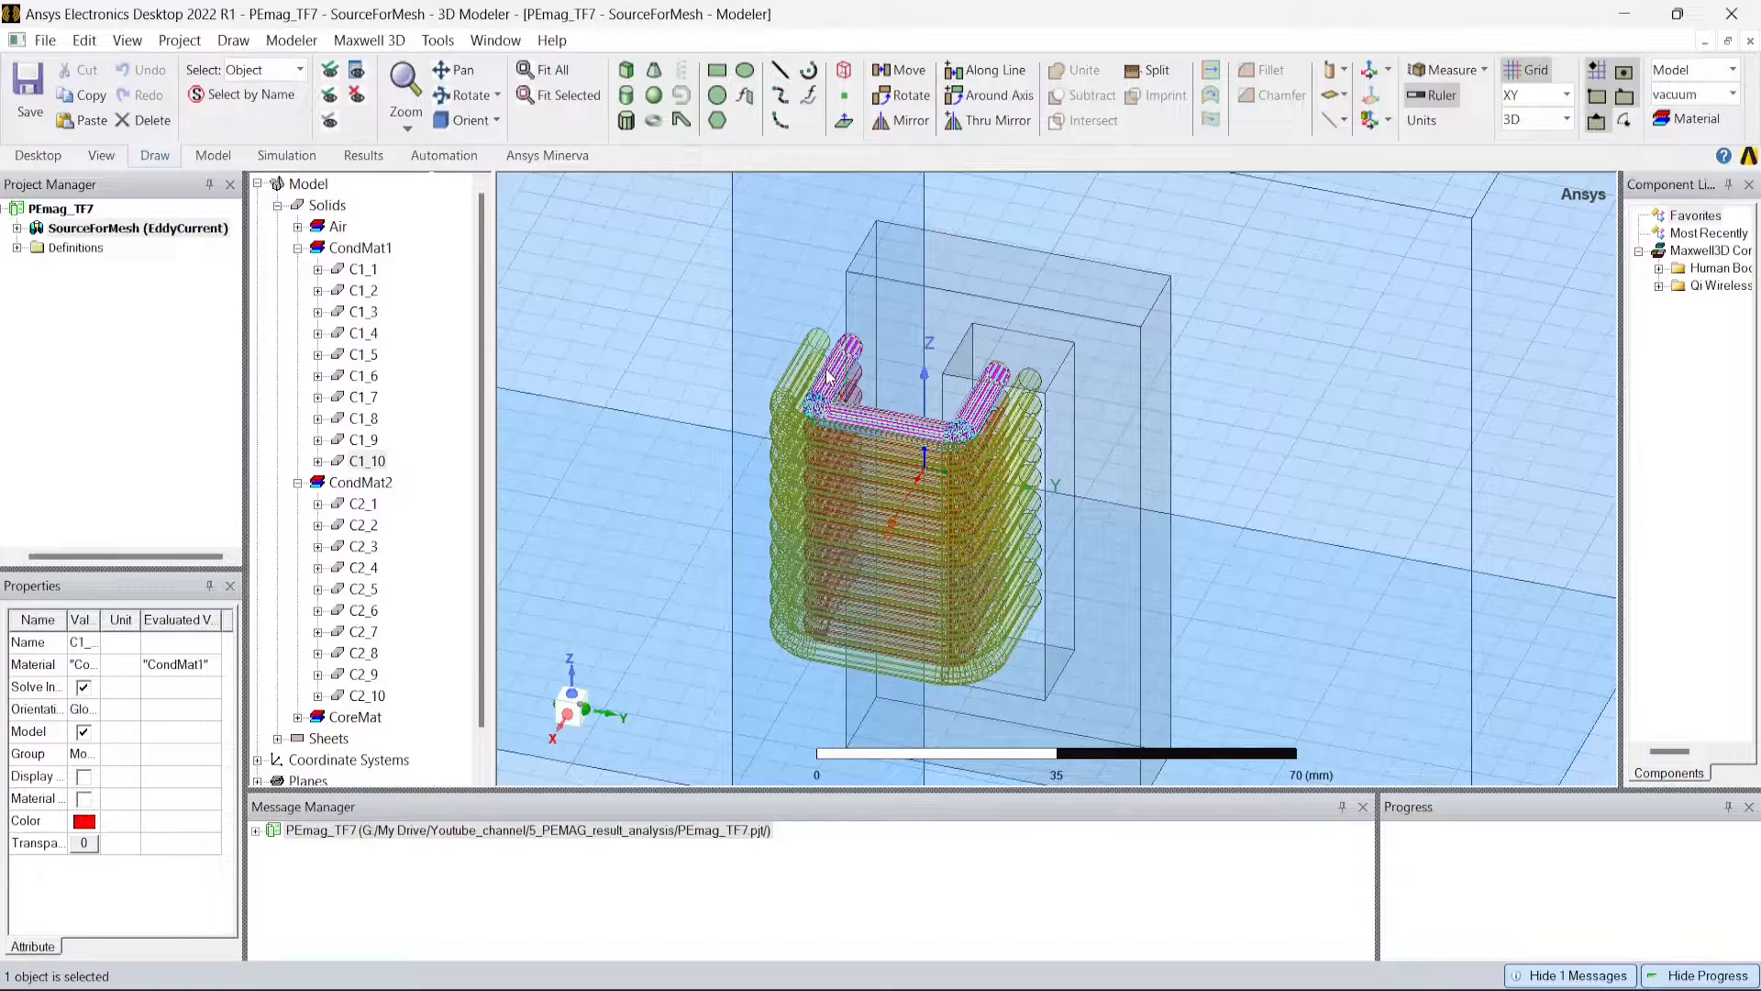
pyautogui.scroll(-3, 853, 437)
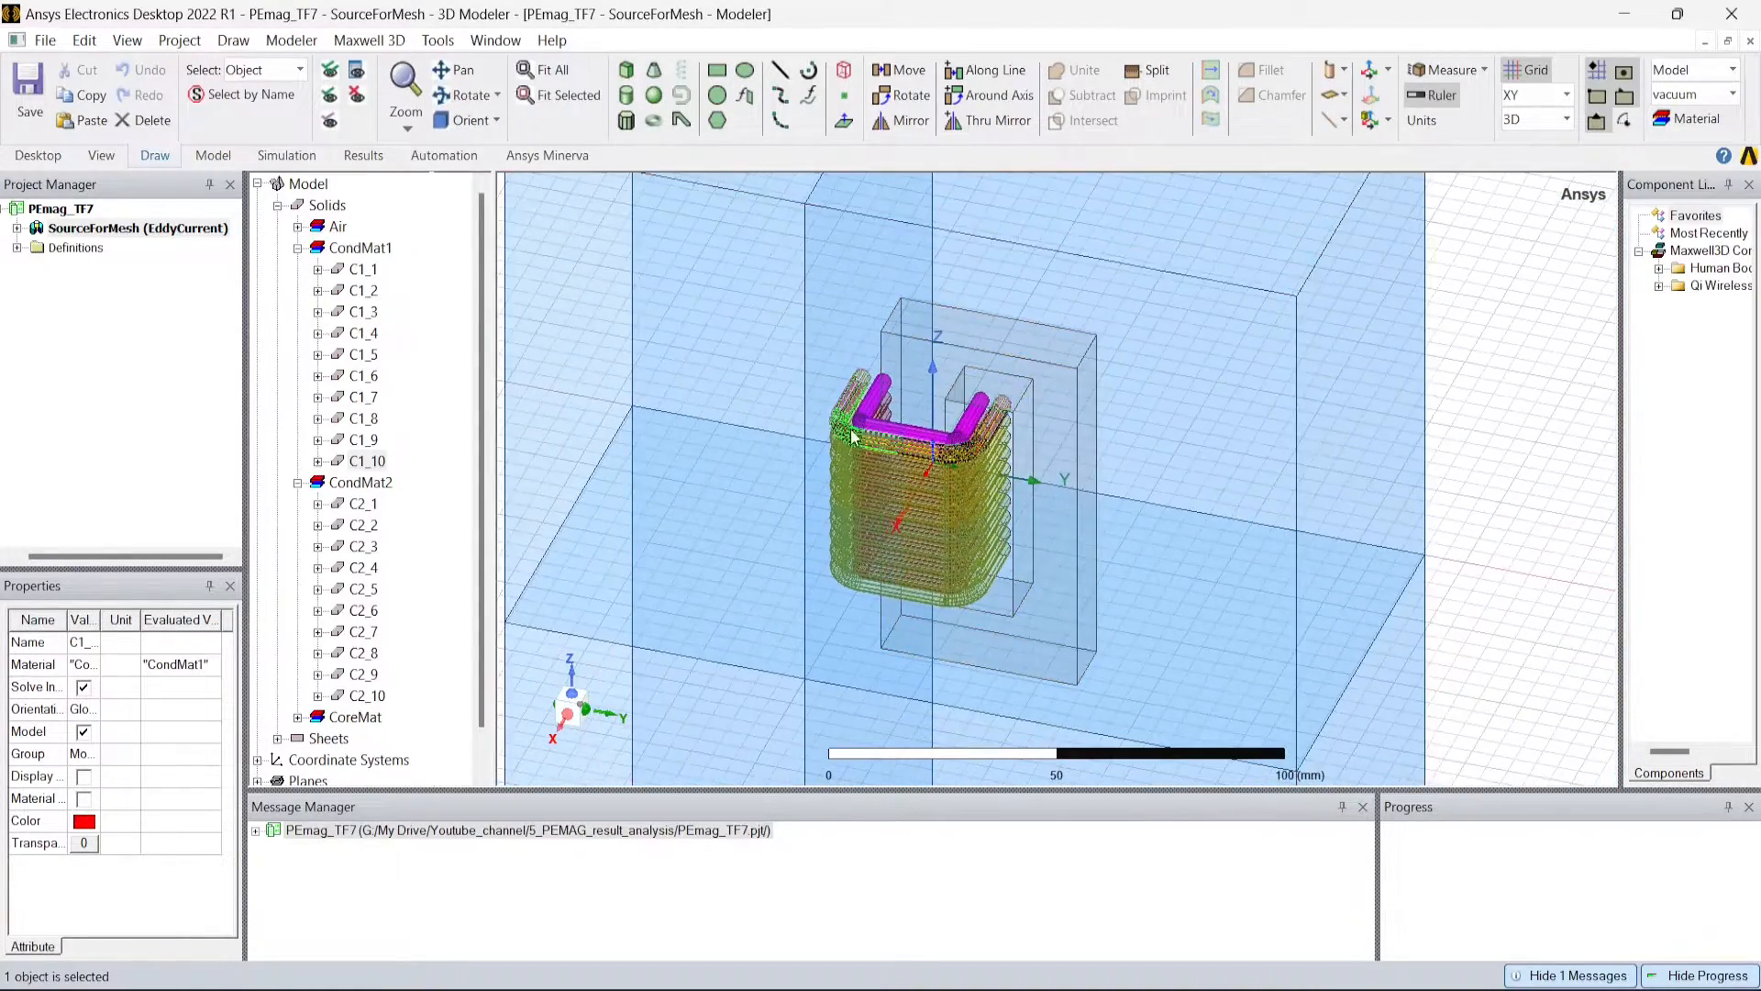
# Hide the air bounding box and the three bounding-box section planes around the transformer.
pyautogui.scroll(-5, 852, 436)
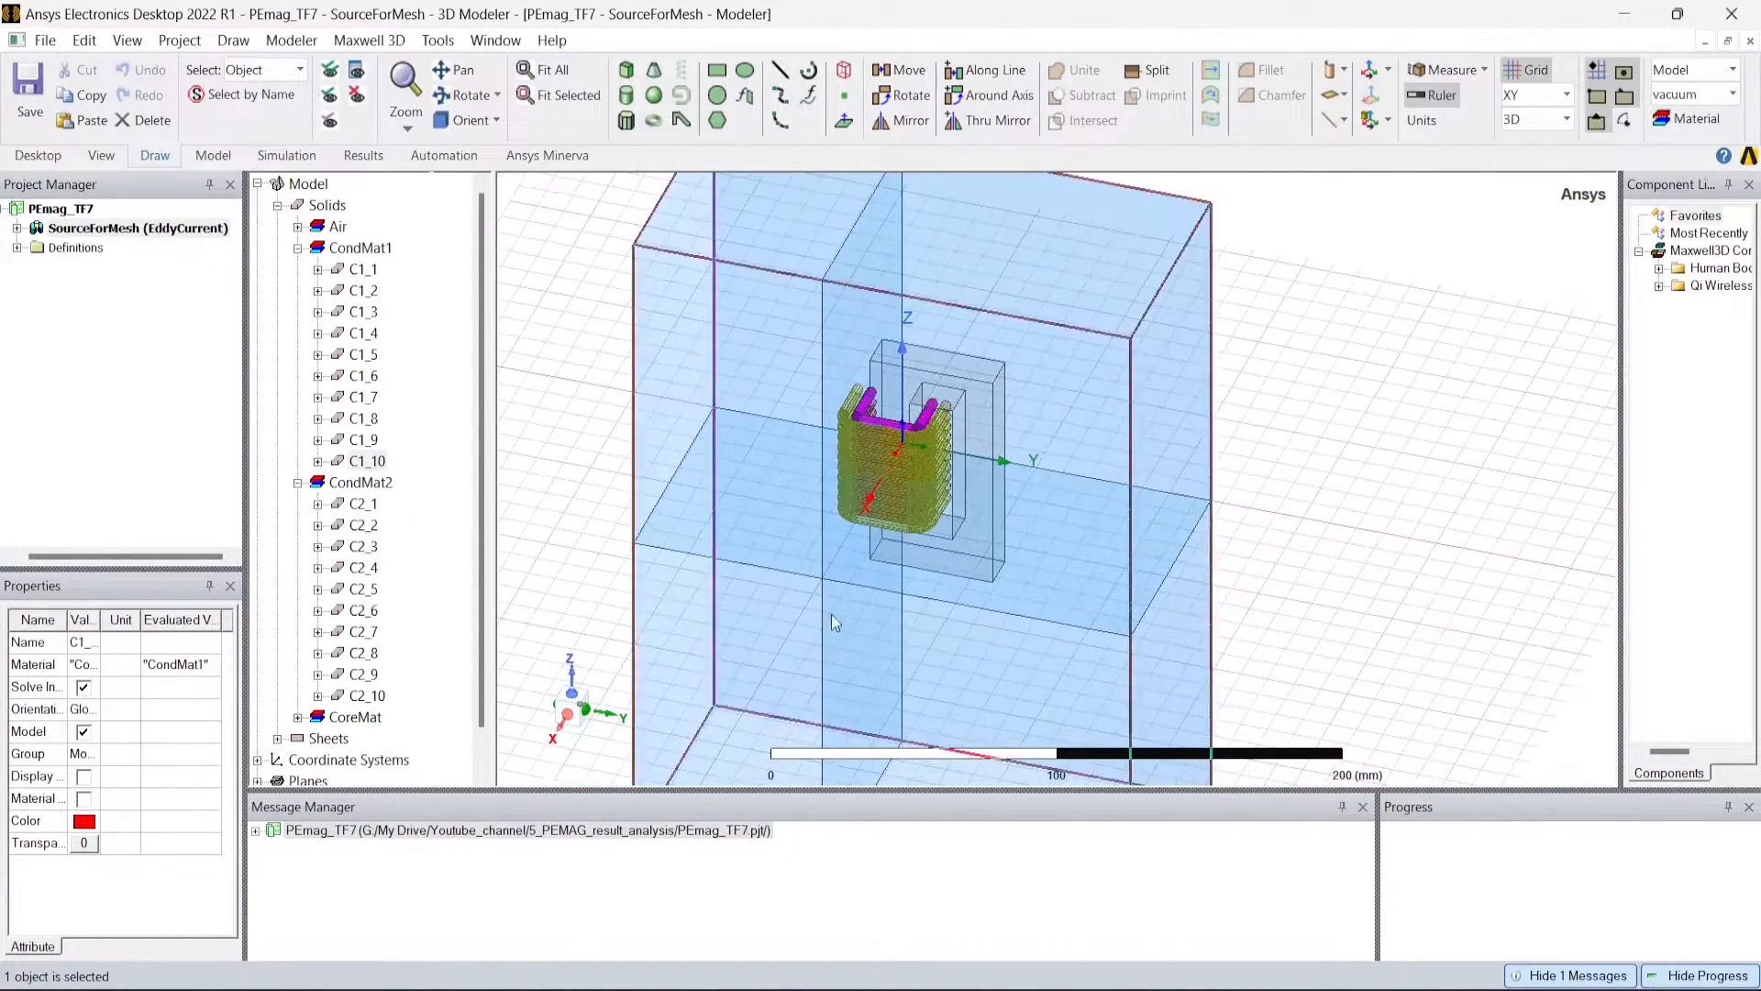
pyautogui.click(838, 685)
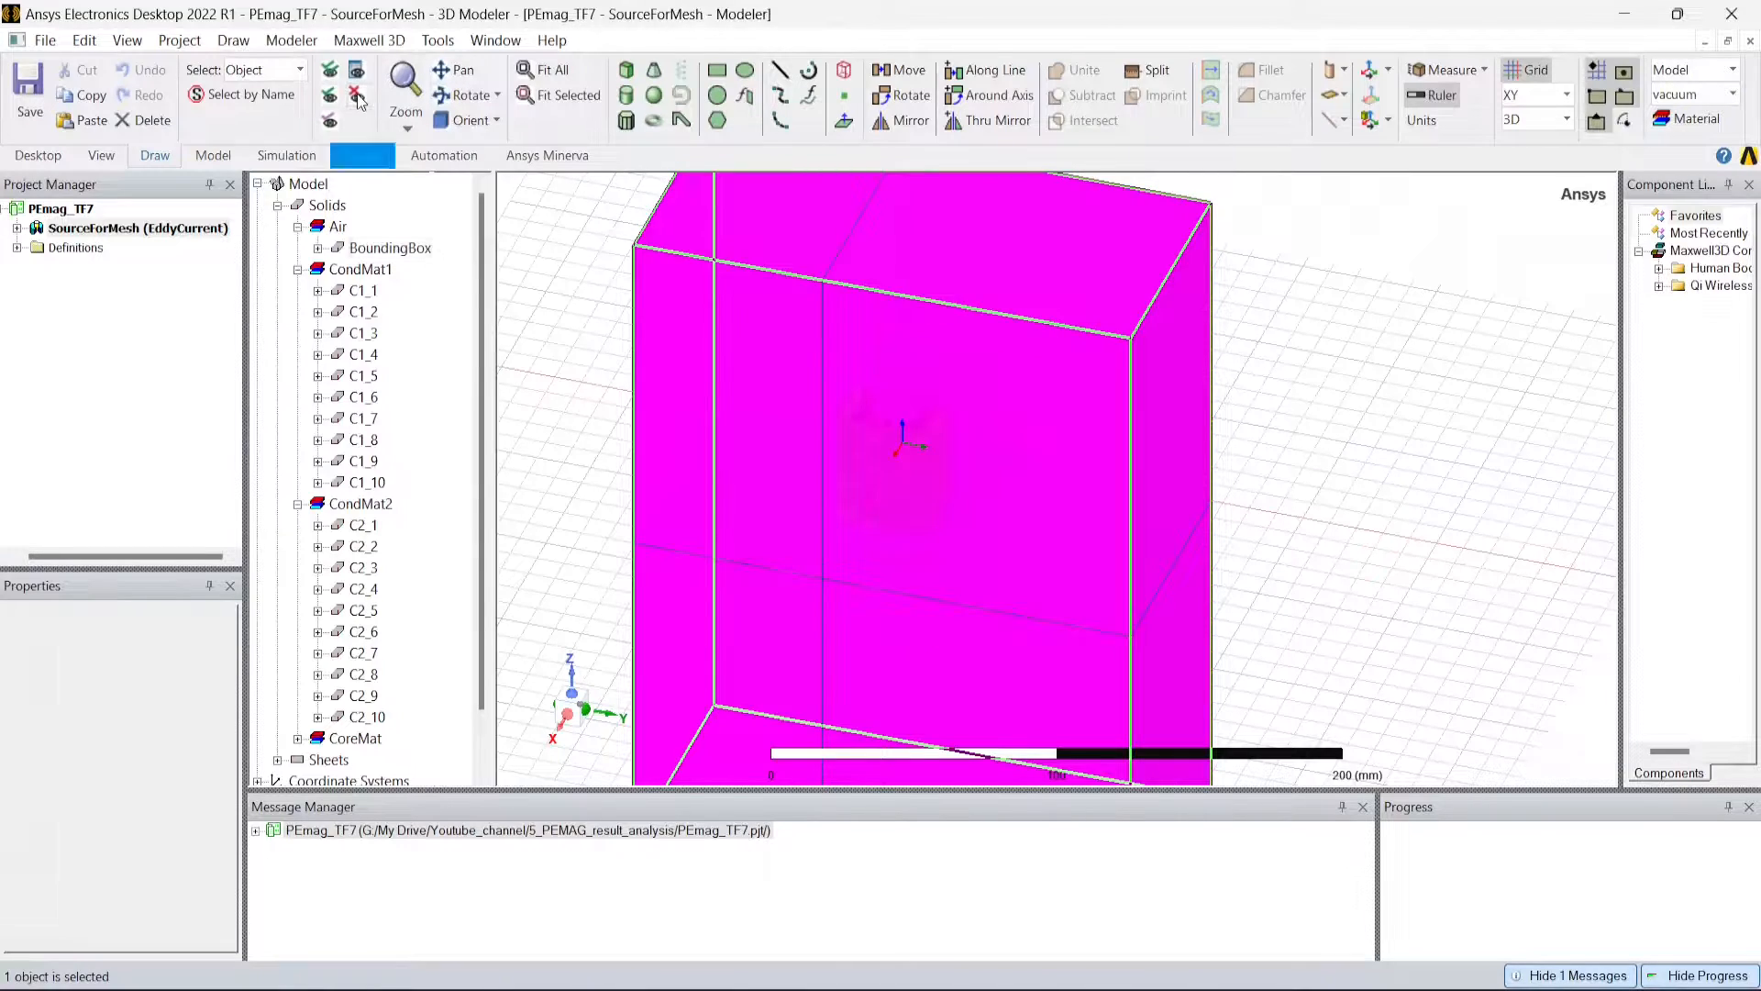
pyautogui.click(1099, 536)
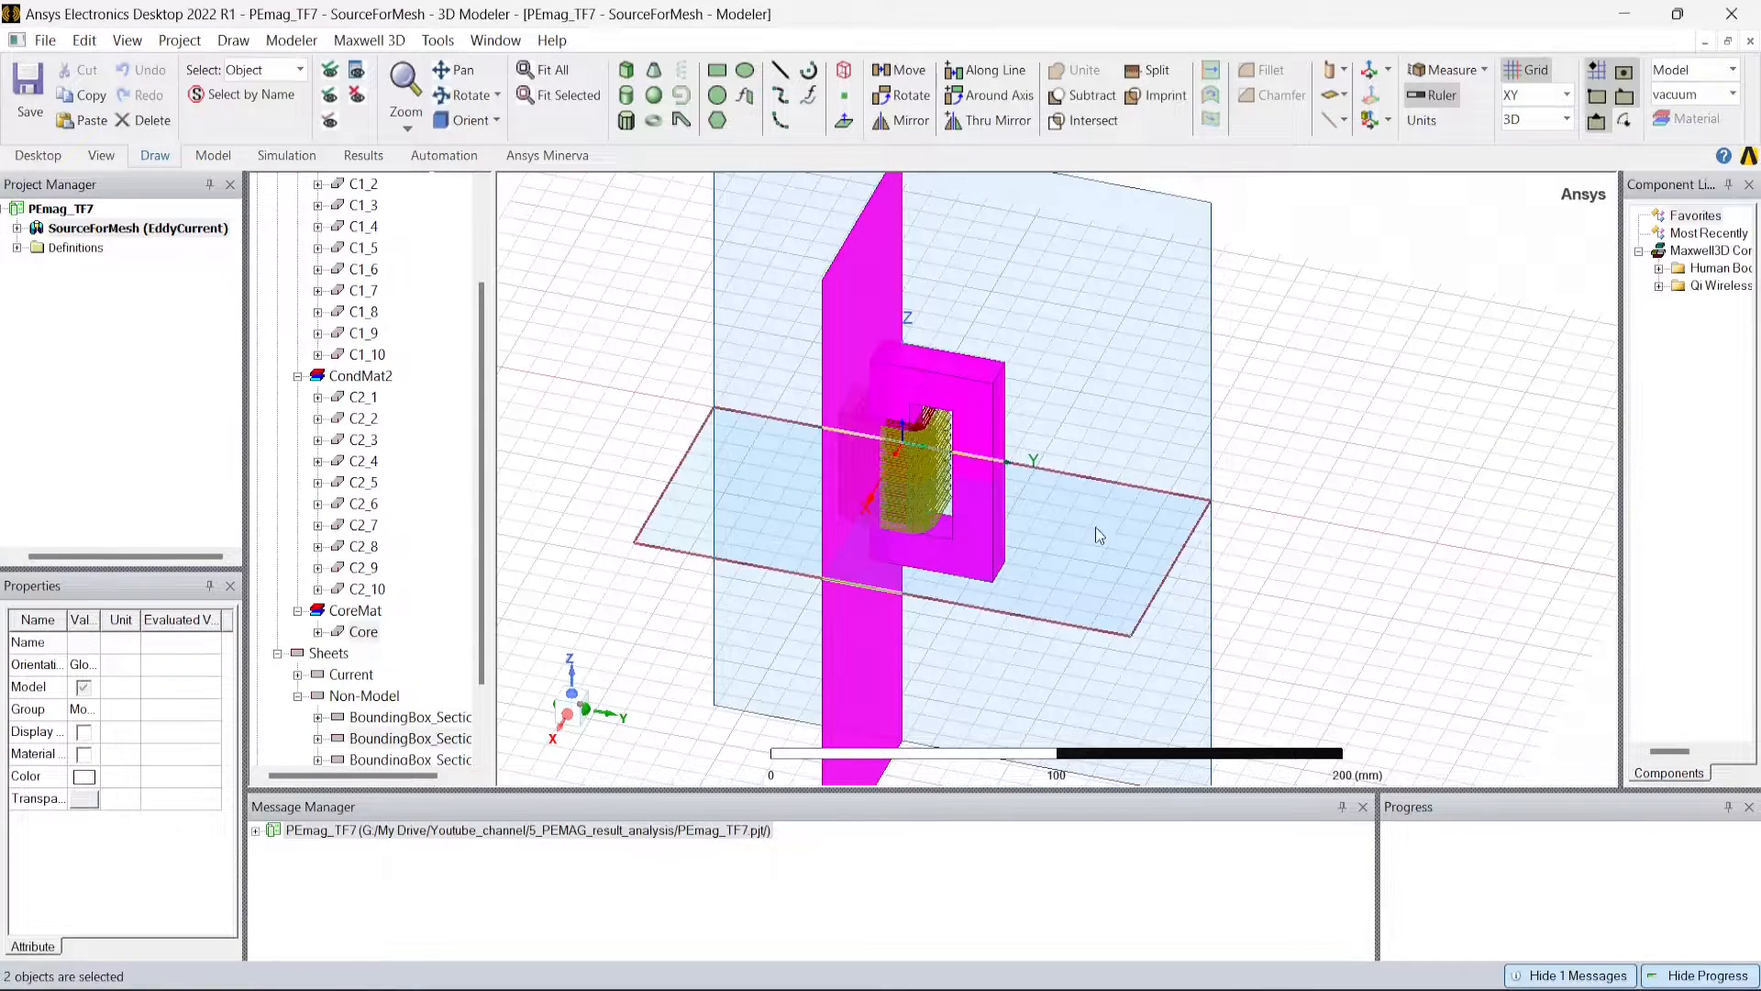
pyautogui.click(1040, 524)
pyautogui.keyDown('ctrl'); pyautogui.click(881, 701); pyautogui.keyUp('ctrl')
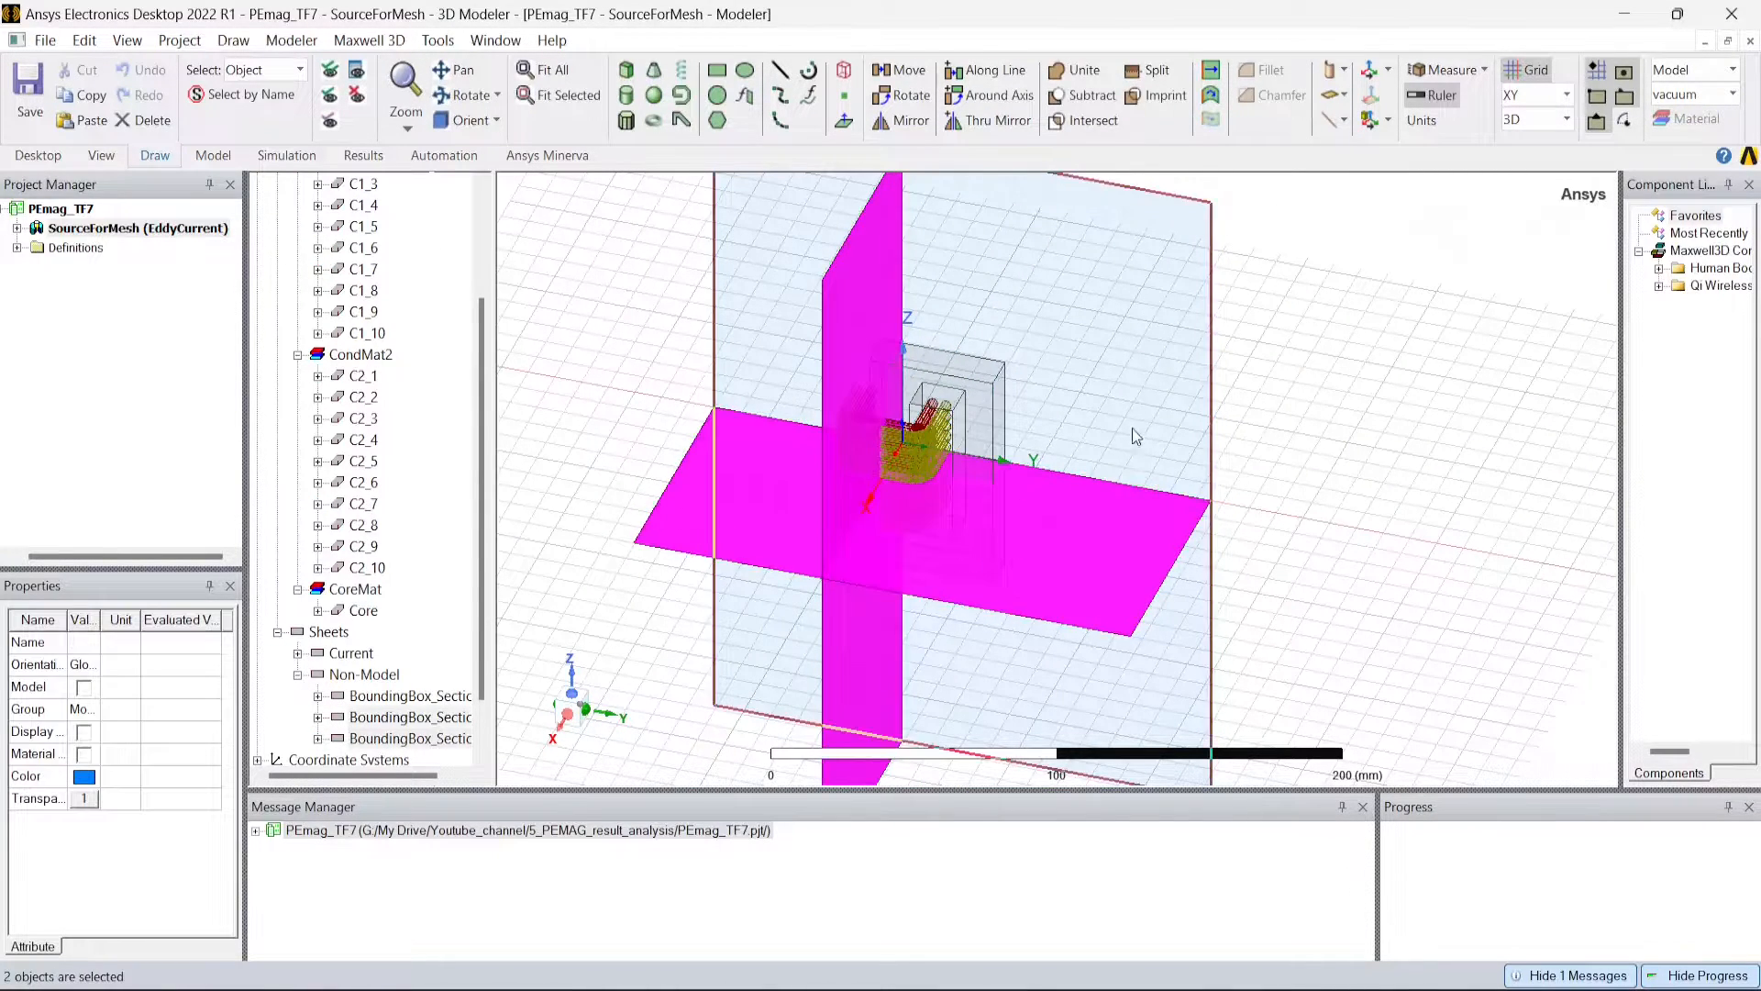
pyautogui.keyDown('ctrl'); pyautogui.click(1132, 432); pyautogui.keyUp('ctrl')
pyautogui.click(357, 96)
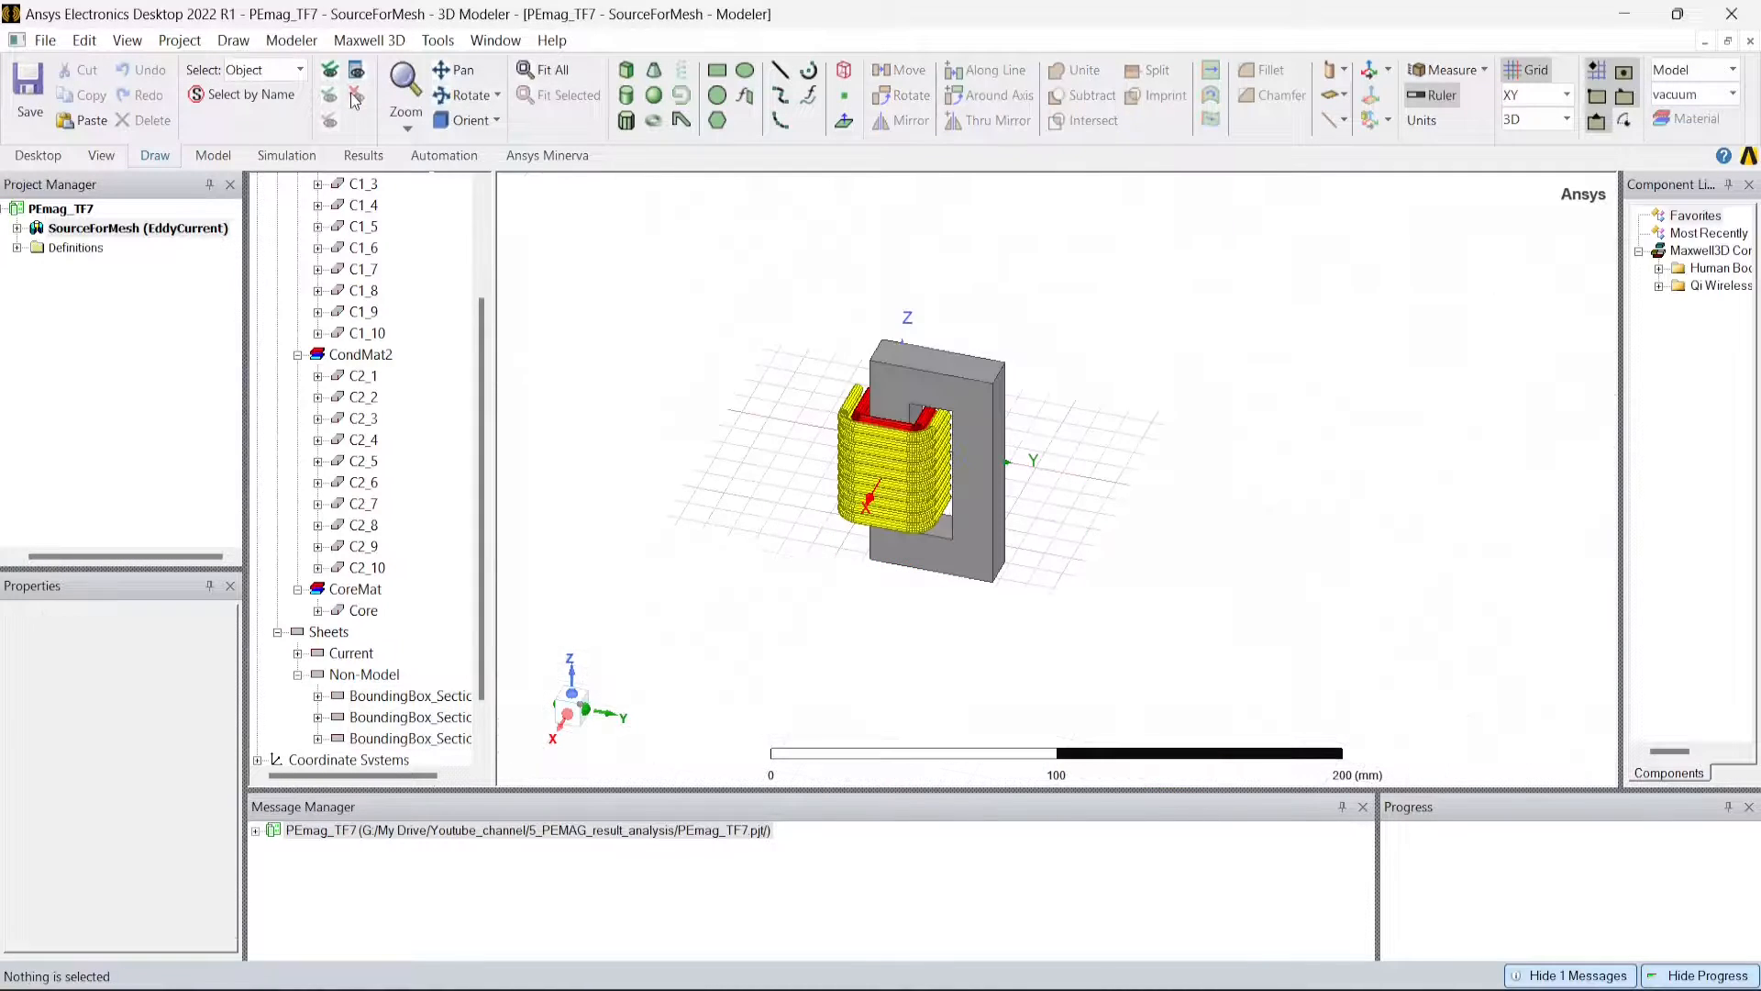
# List the design's excitations and examine the current directions from I1_1_in through I1_3_out on the winding.
pyautogui.scroll(5, 1036, 419)
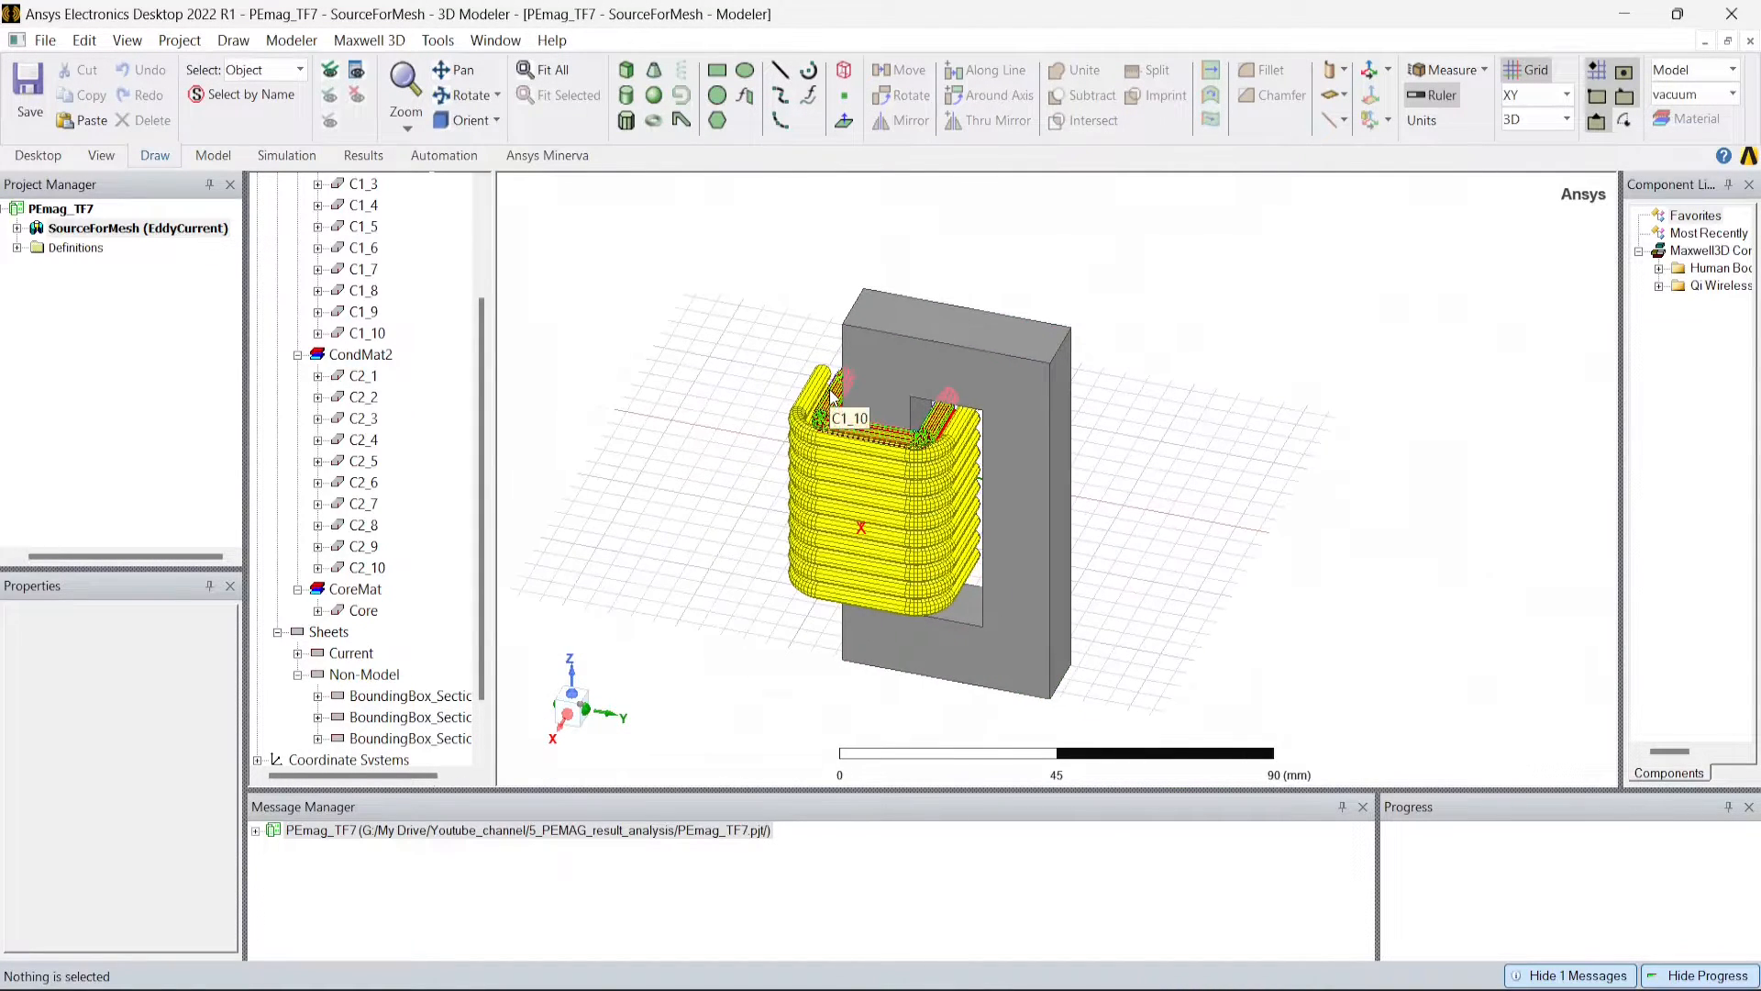
pyautogui.scroll(1, 775, 392)
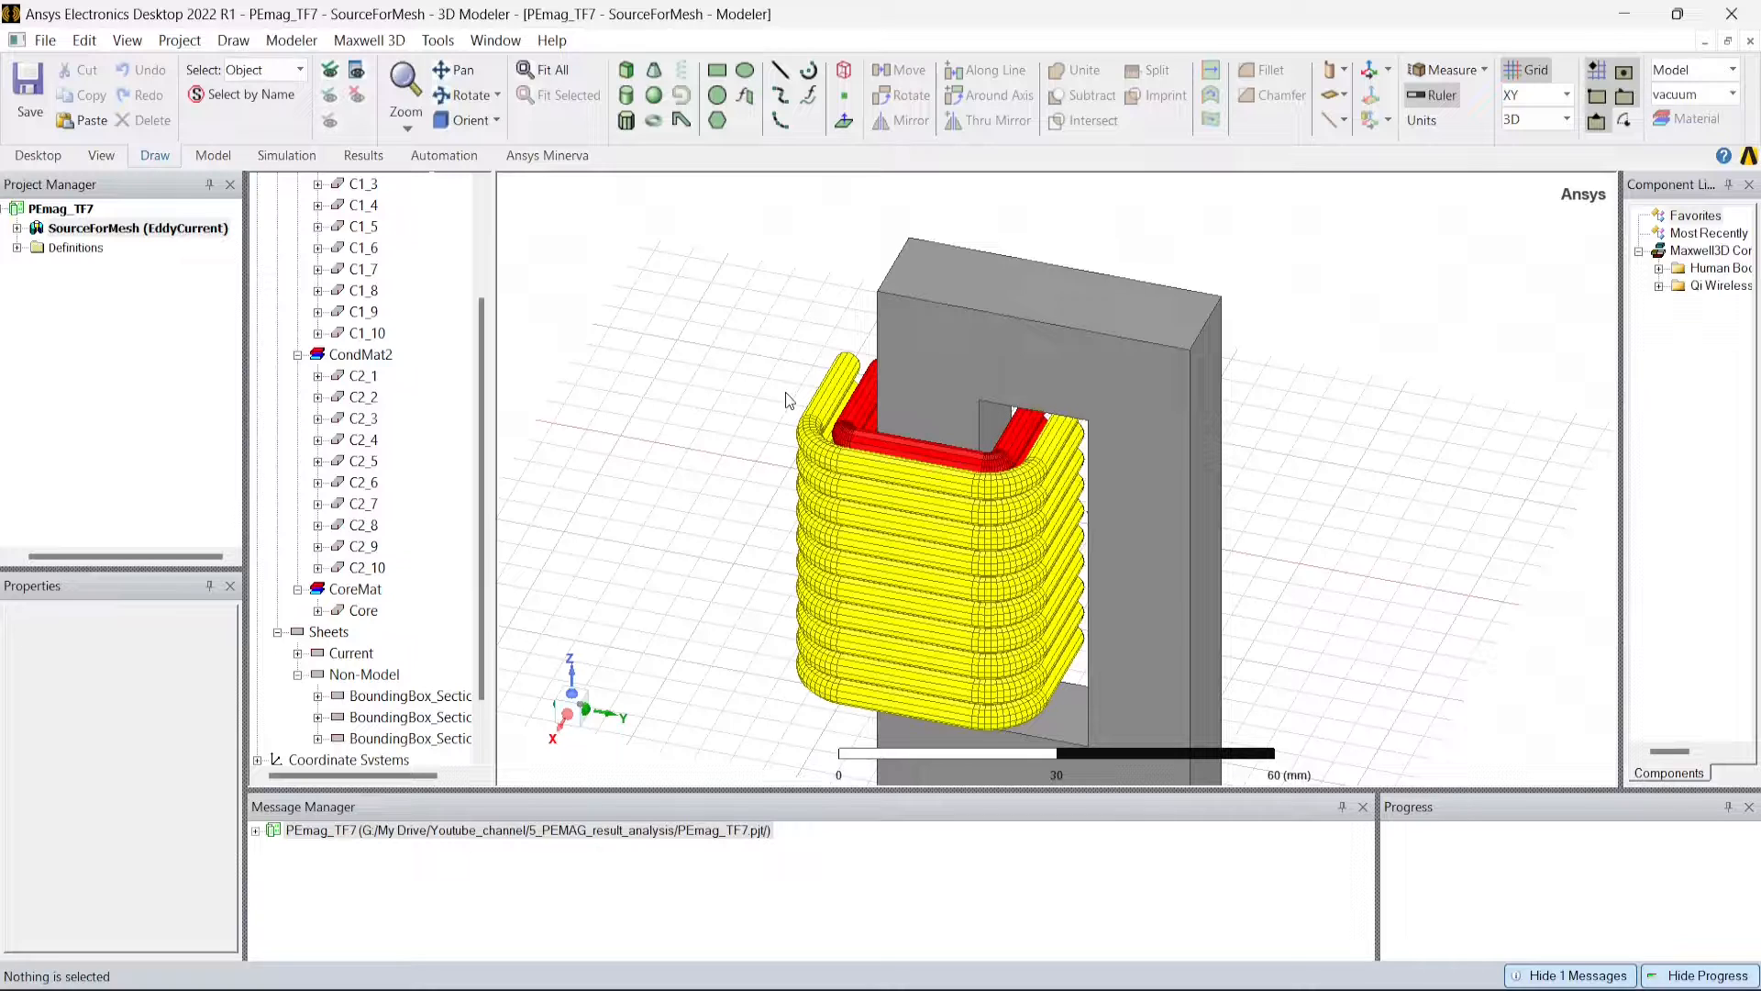
pyautogui.click(18, 229)
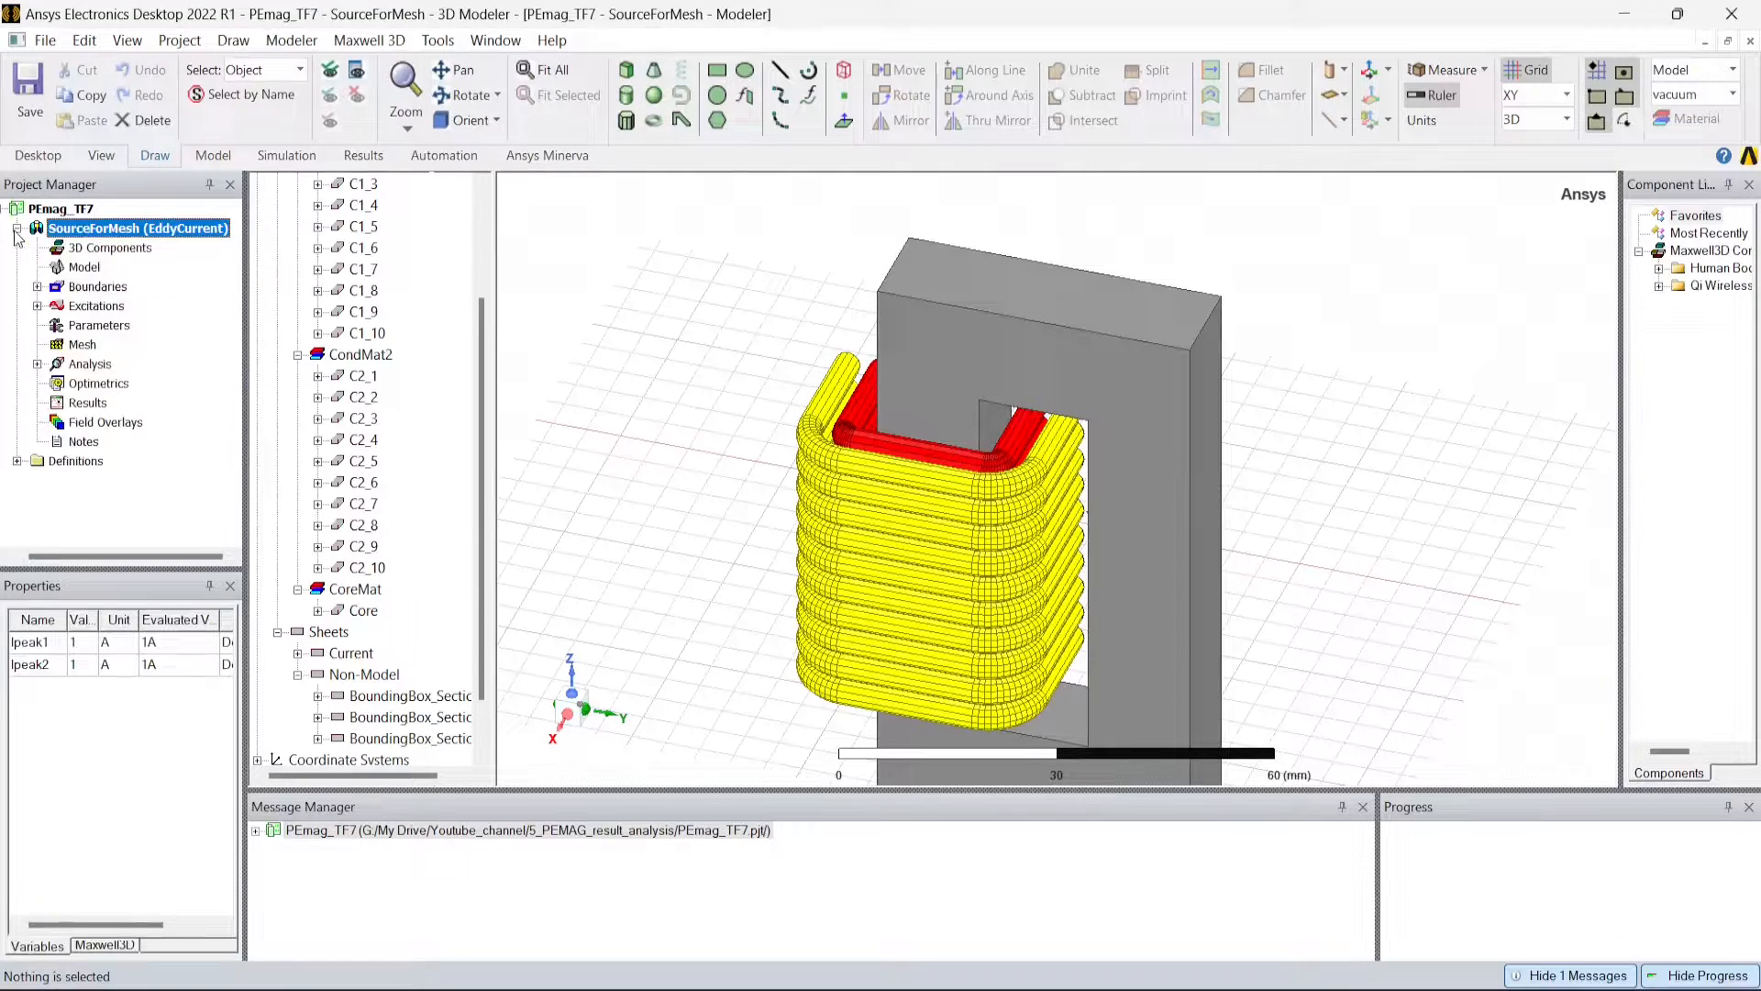
pyautogui.click(36, 305)
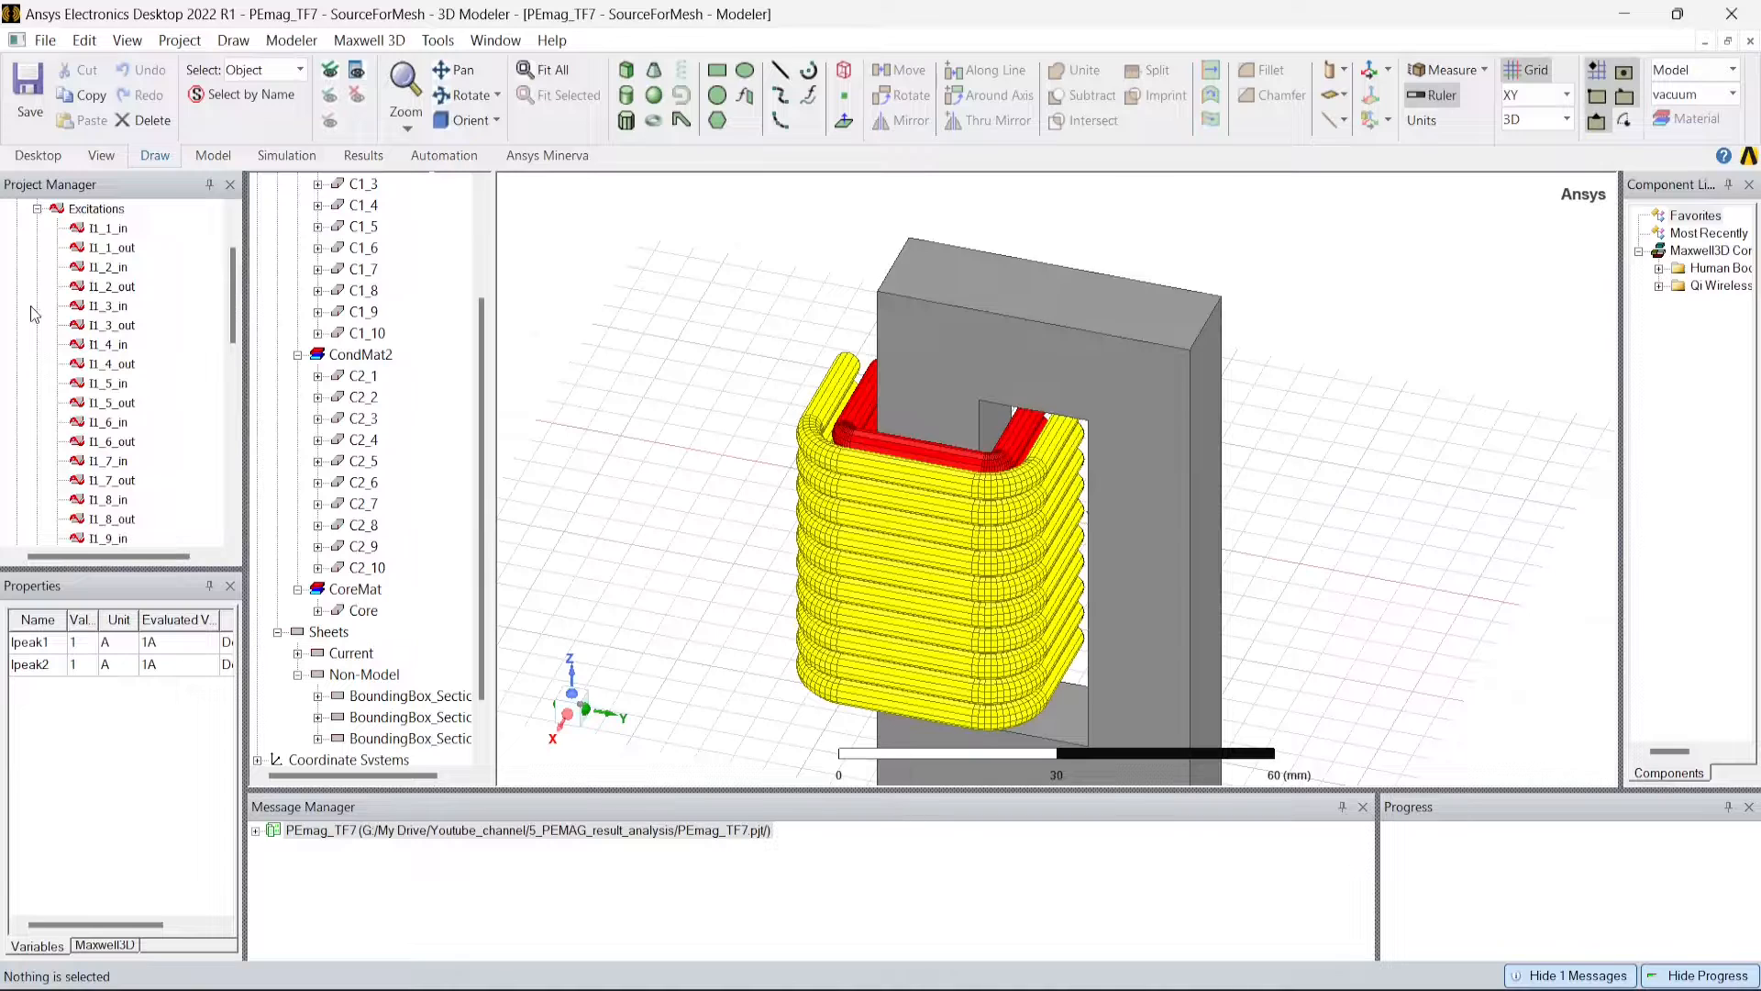
pyautogui.click(94, 231)
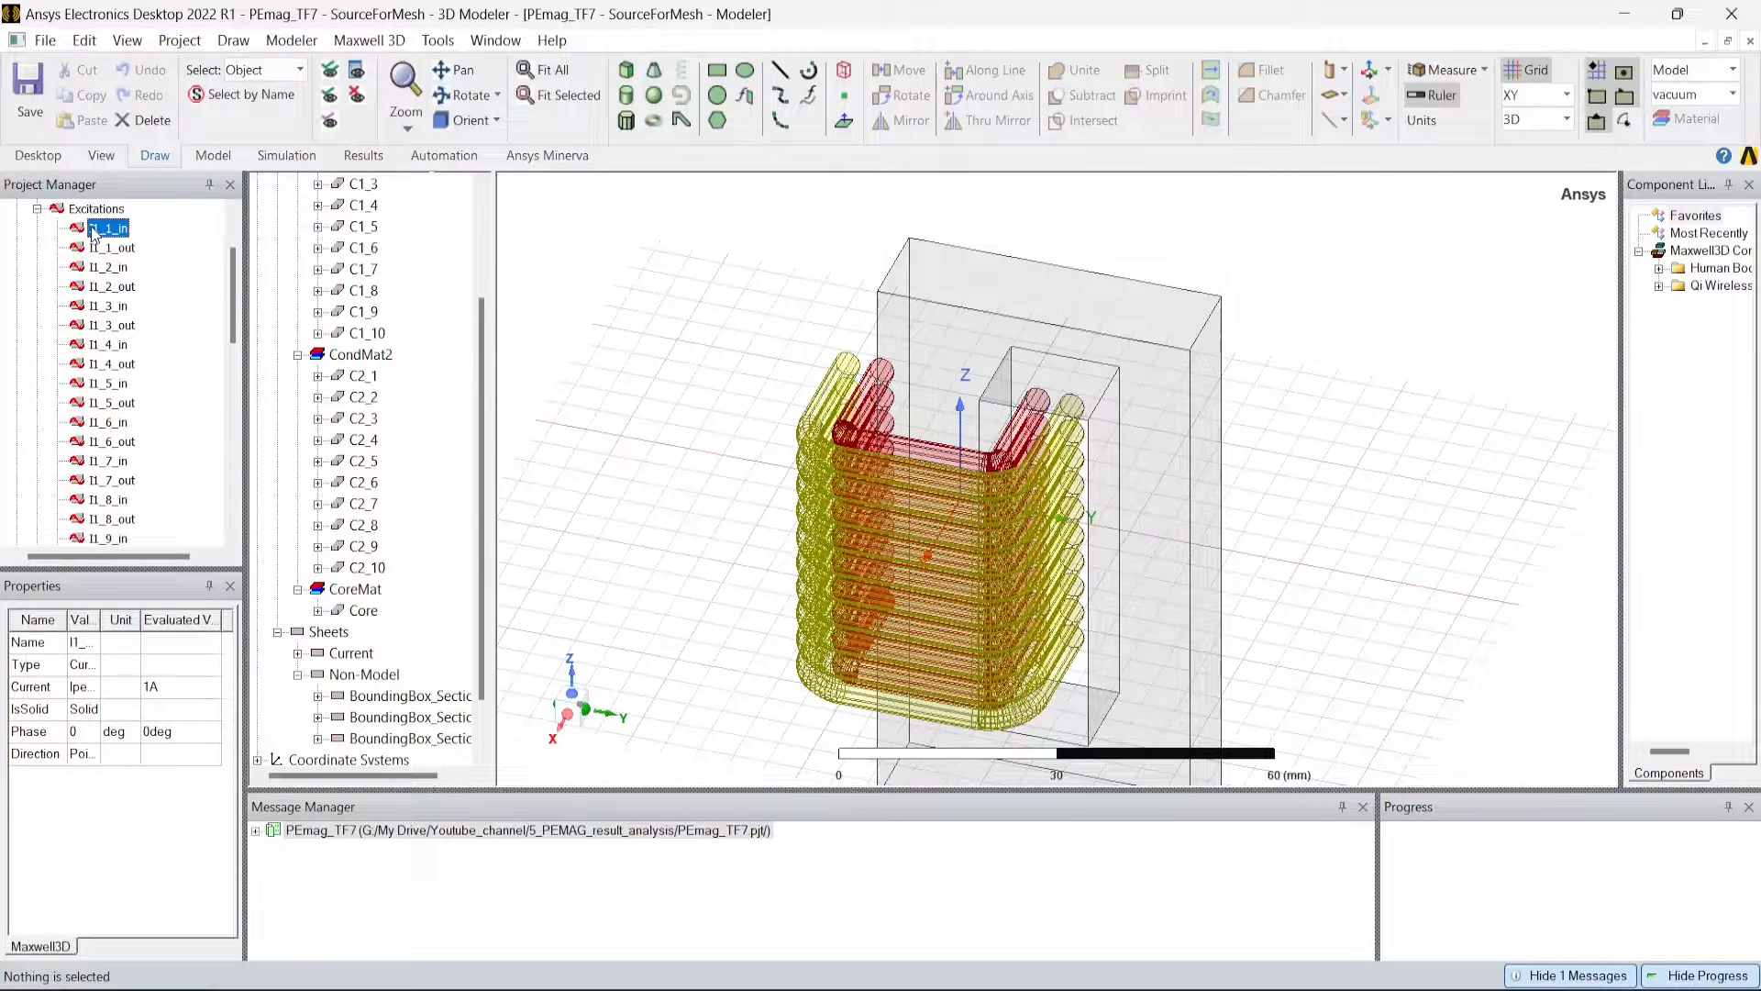
pyautogui.press('Down')
pyautogui.press('Down')
pyautogui.press('Down')
pyautogui.press('Down')
pyautogui.press('Down')
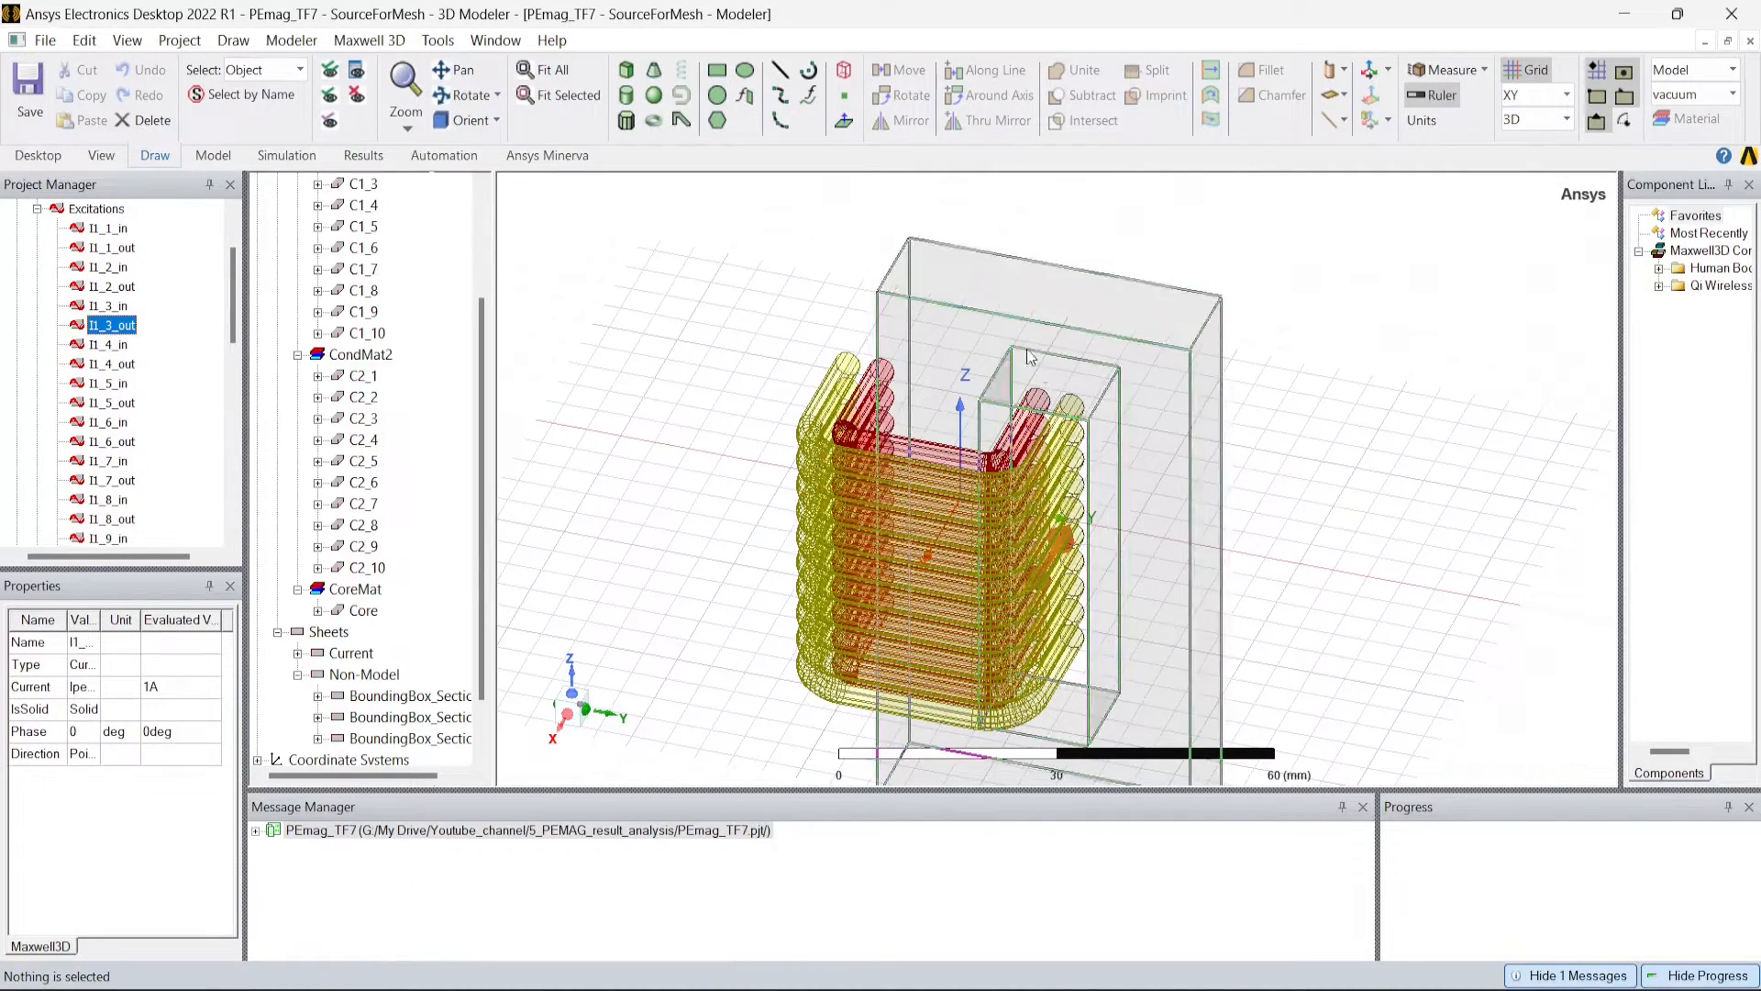
pyautogui.scroll(-2, 1022, 438)
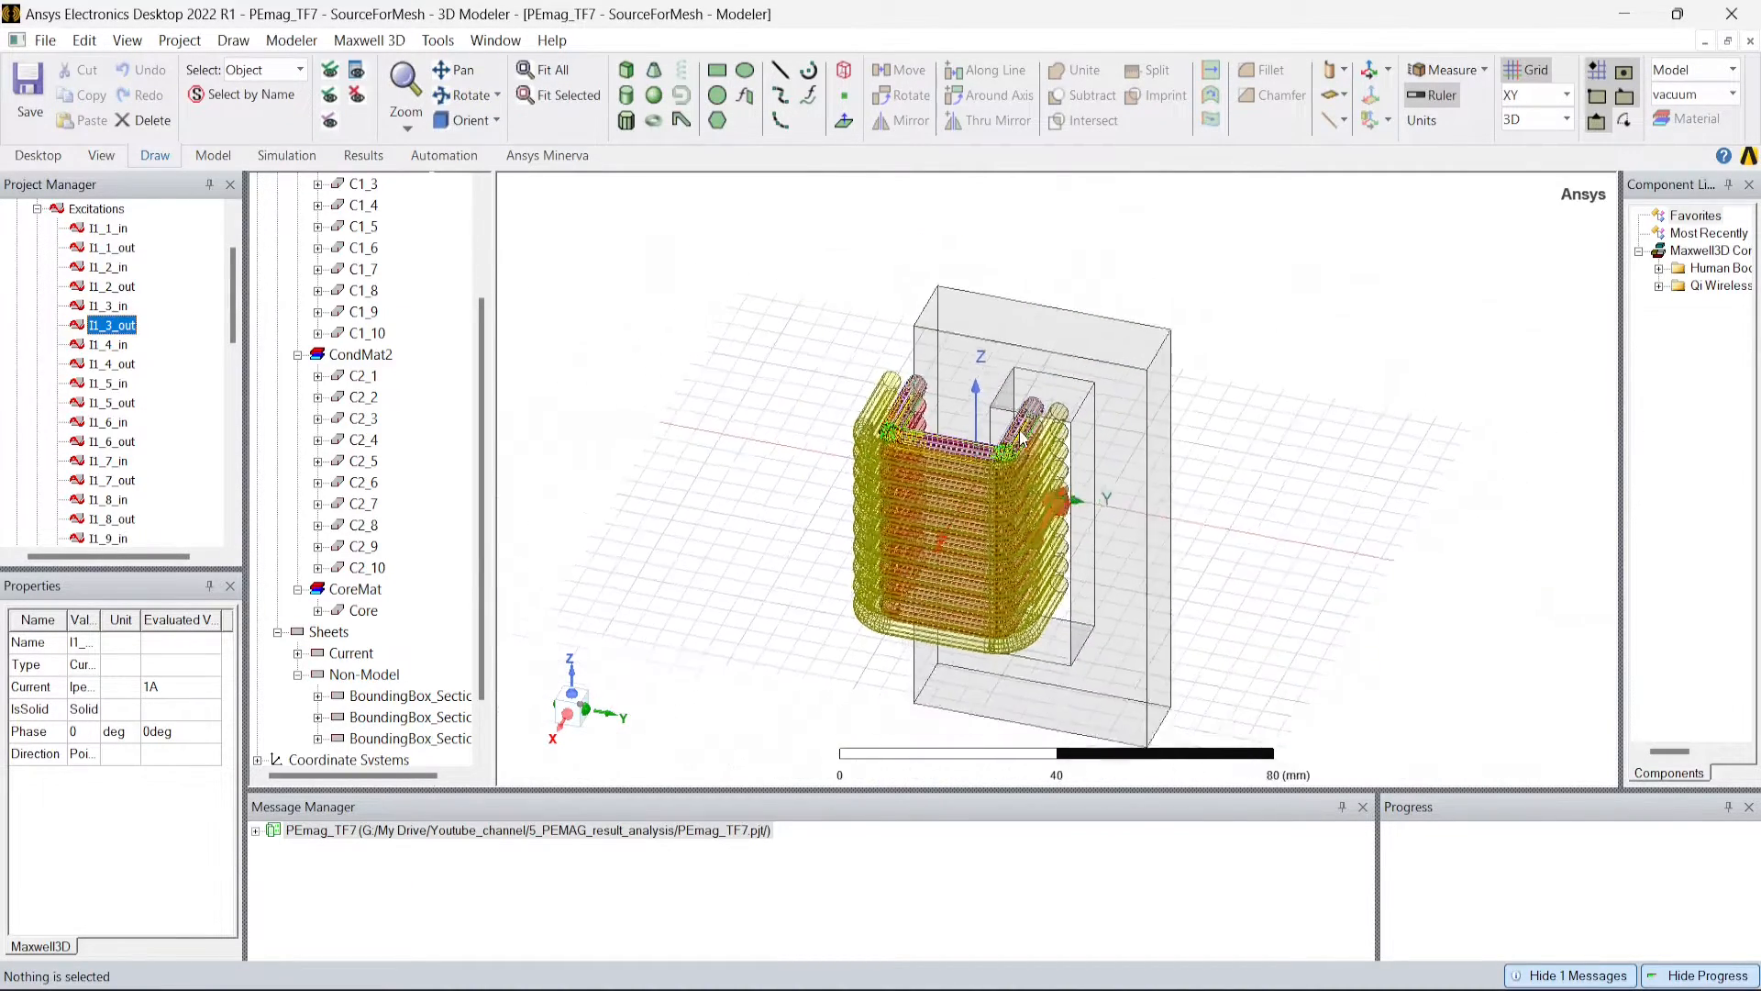
pyautogui.scroll(-1, 947, 400)
# Hide all turns of CondMat1 and CondMat2 and the core, leaving only the current terminal sheets in view.
pyautogui.moveTo(394, 571); pyautogui.dragTo(400, 131)
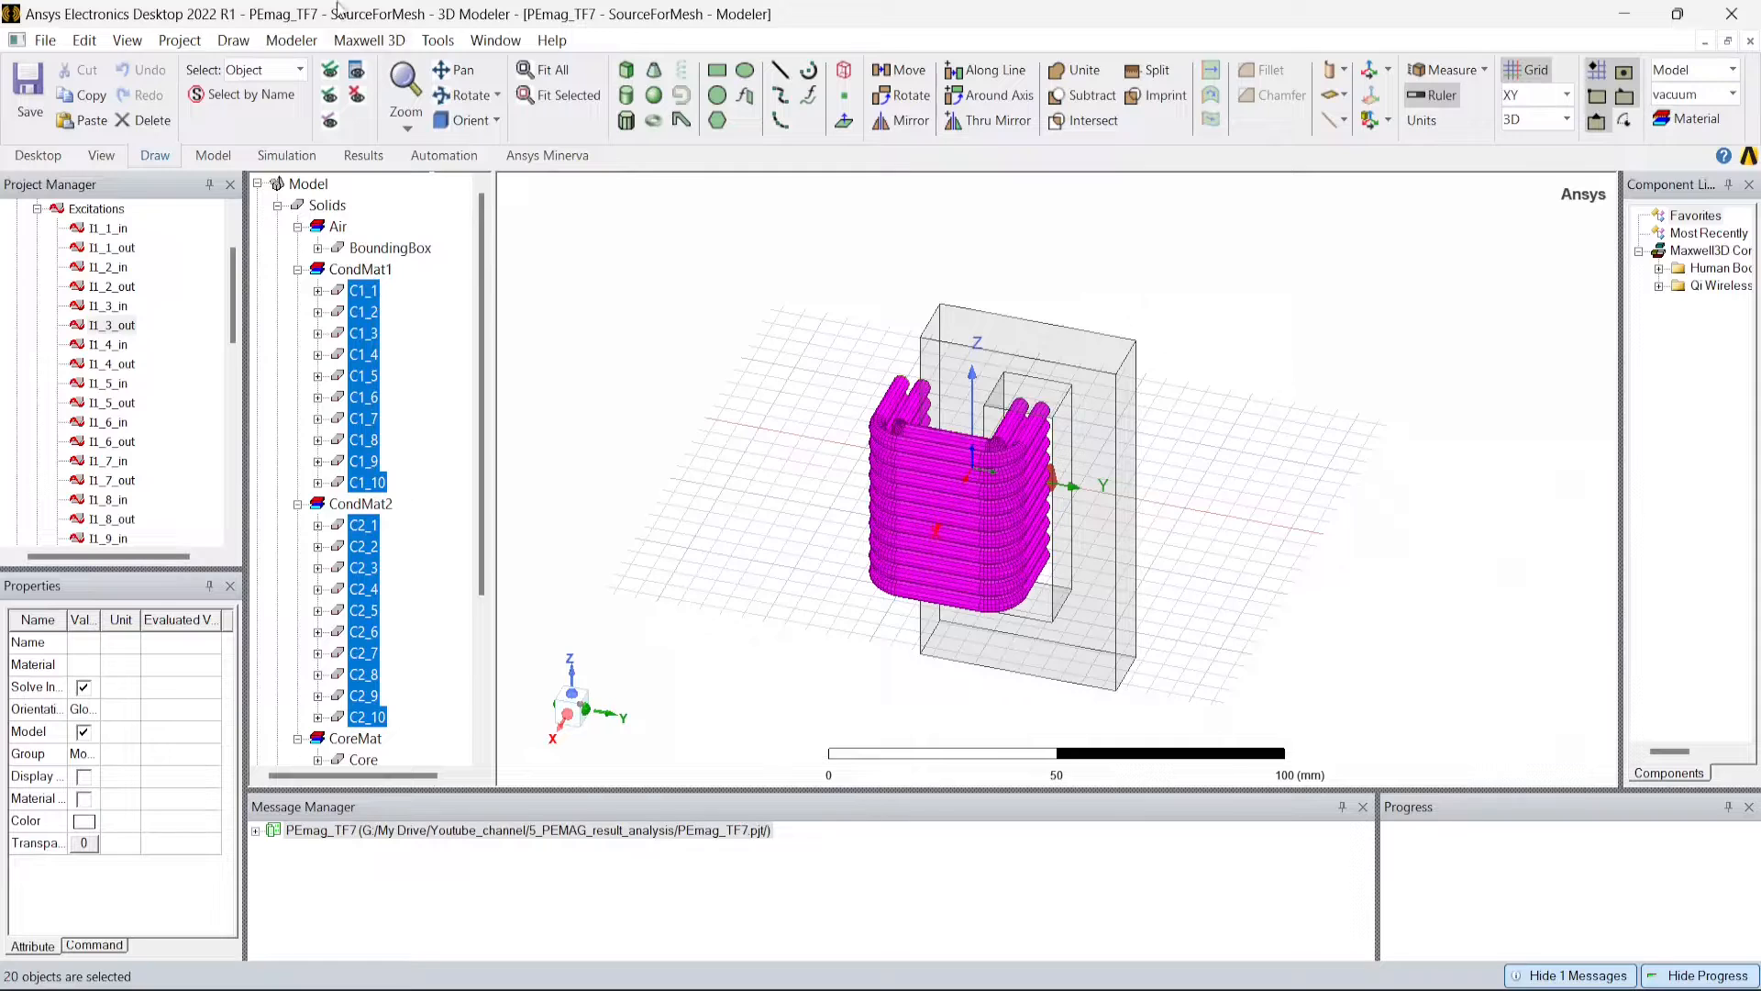
pyautogui.click(358, 98)
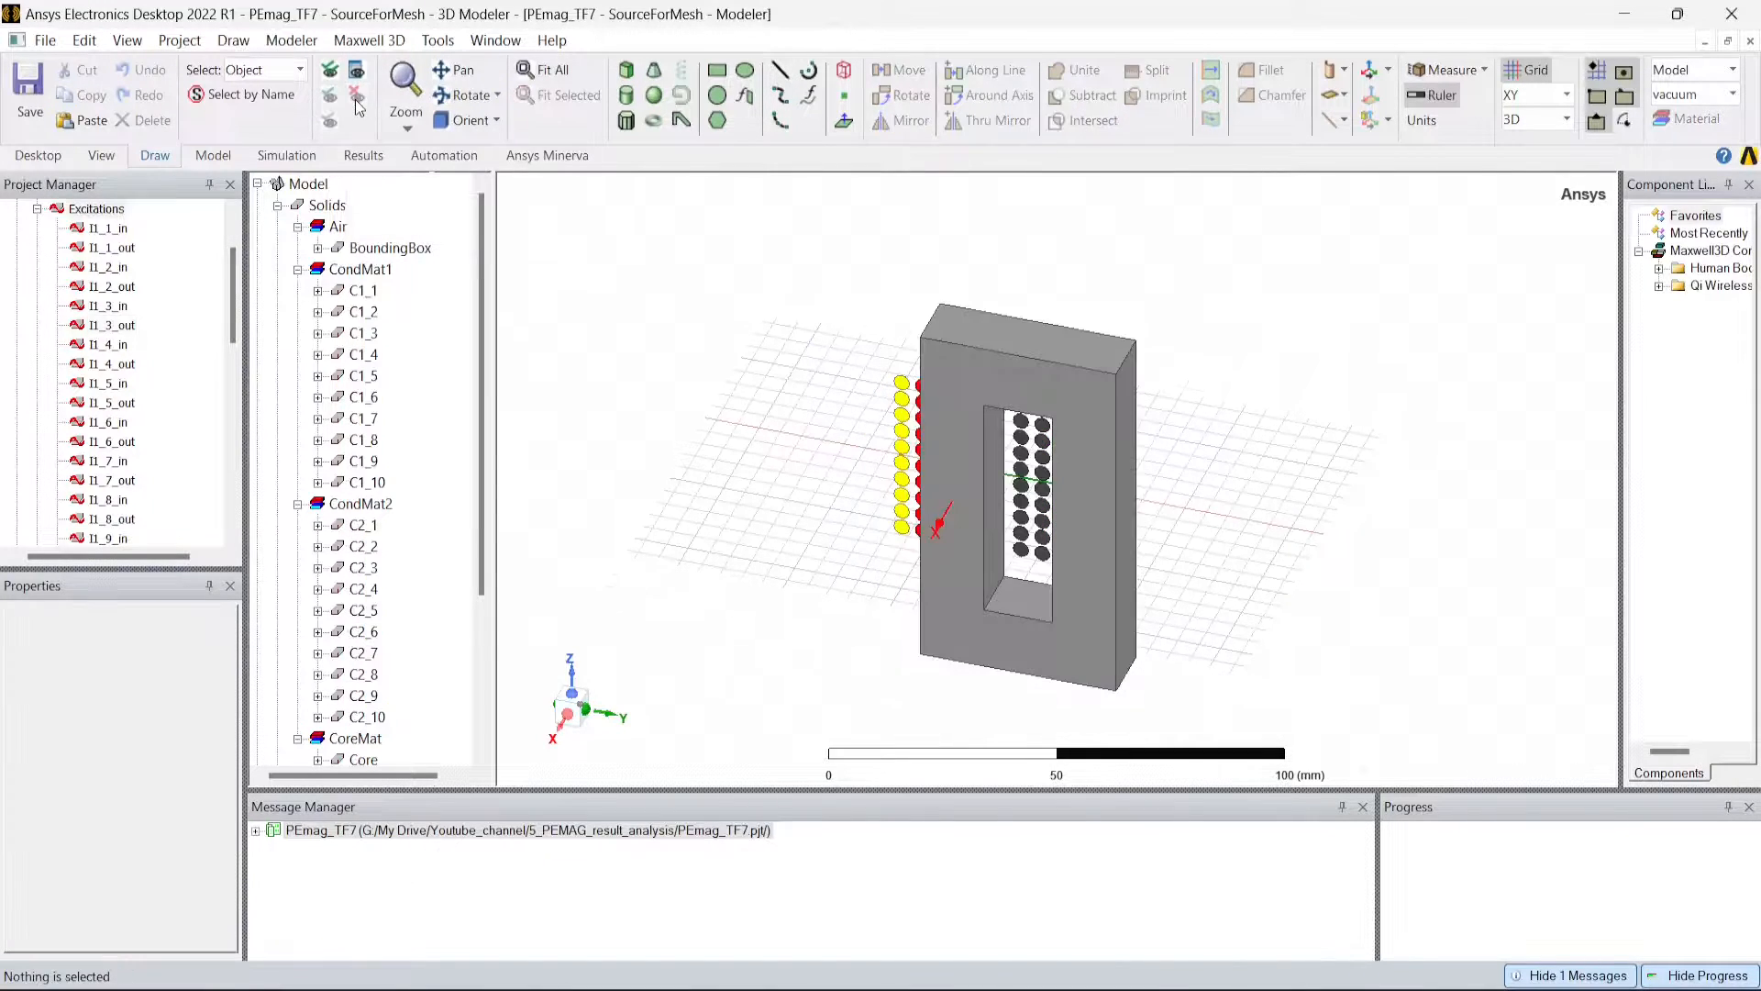
pyautogui.click(1088, 500)
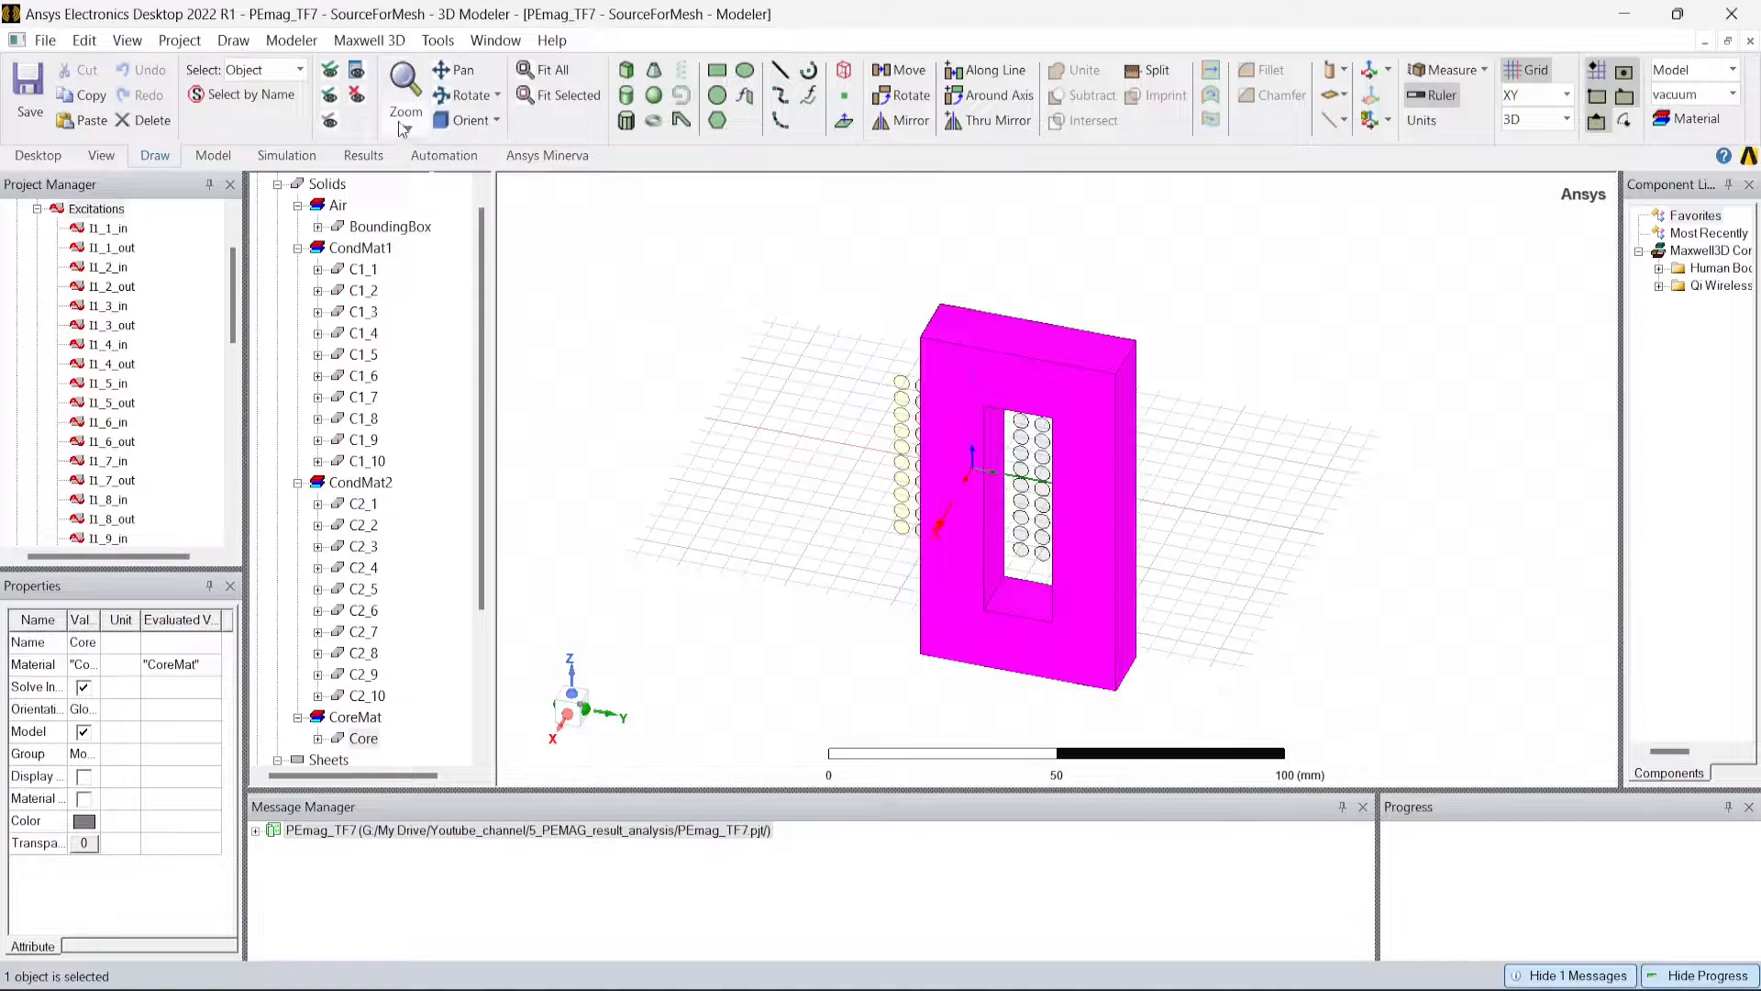
pyautogui.click(357, 96)
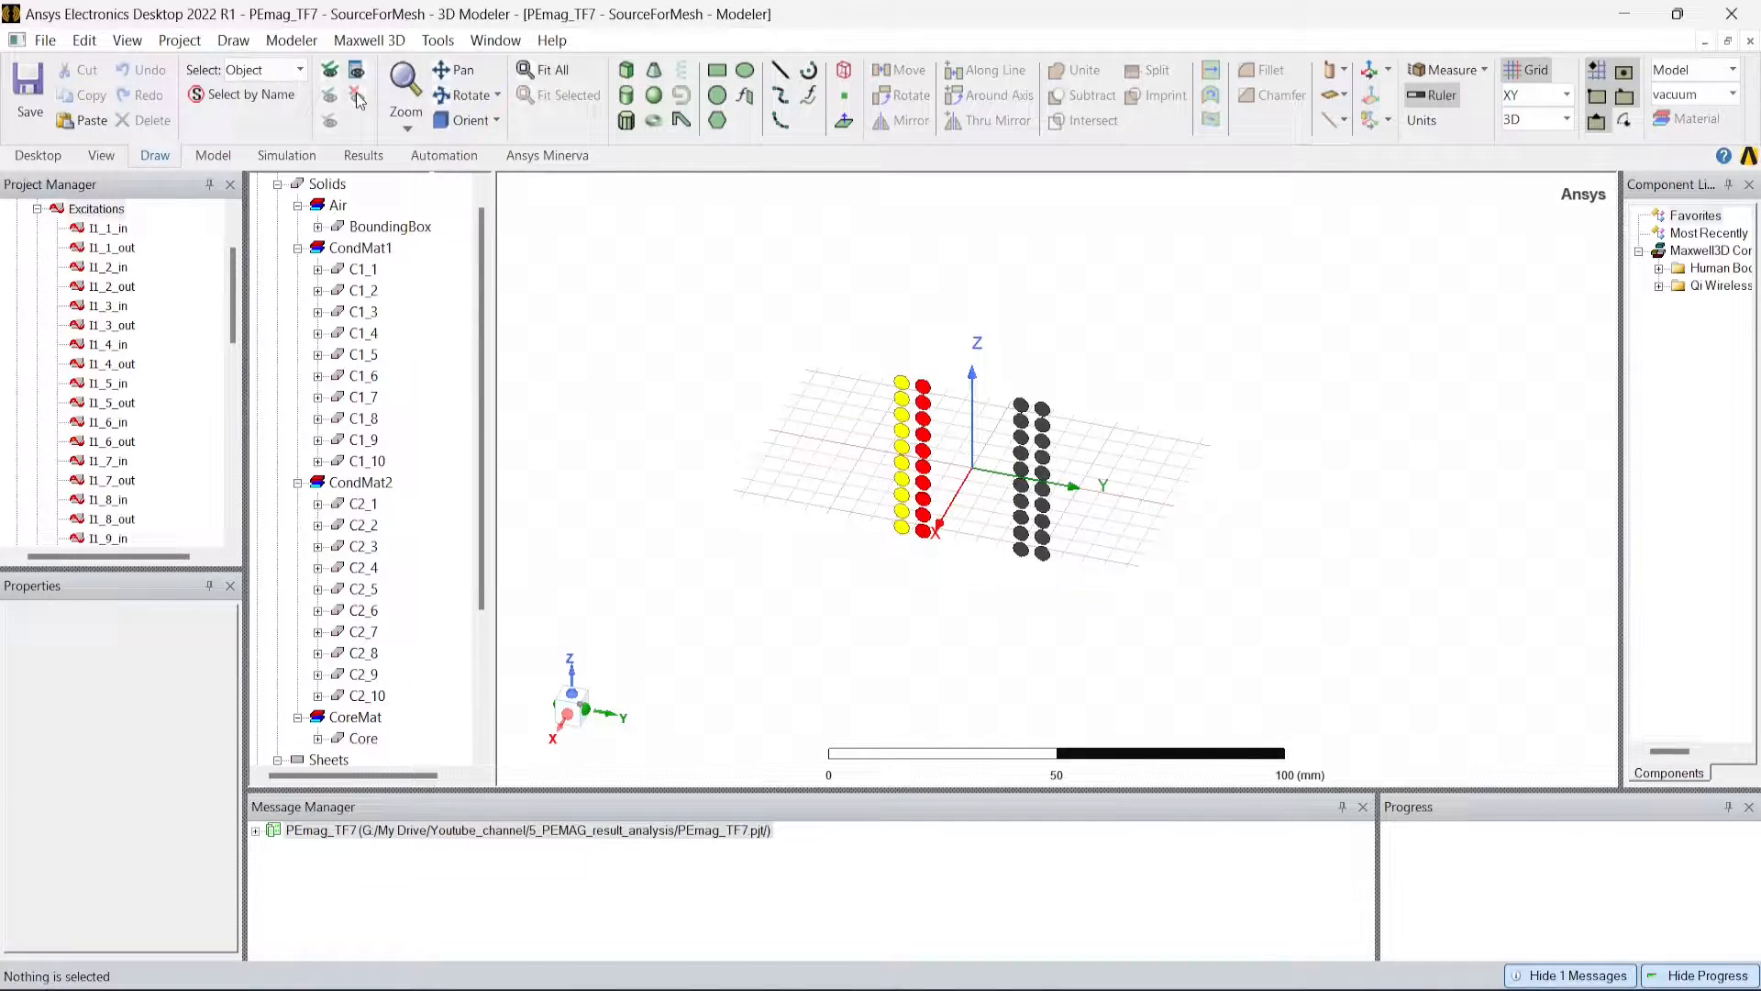
# Go through the current excitations one by one from I1_1_in to I2_7_out, examining each terminal's current direction and phase.
pyautogui.click(108, 230)
pyautogui.press('Down')
pyautogui.press('Down')
pyautogui.press('Down')
pyautogui.press('Down')
pyautogui.press('Down')
pyautogui.press('Down')
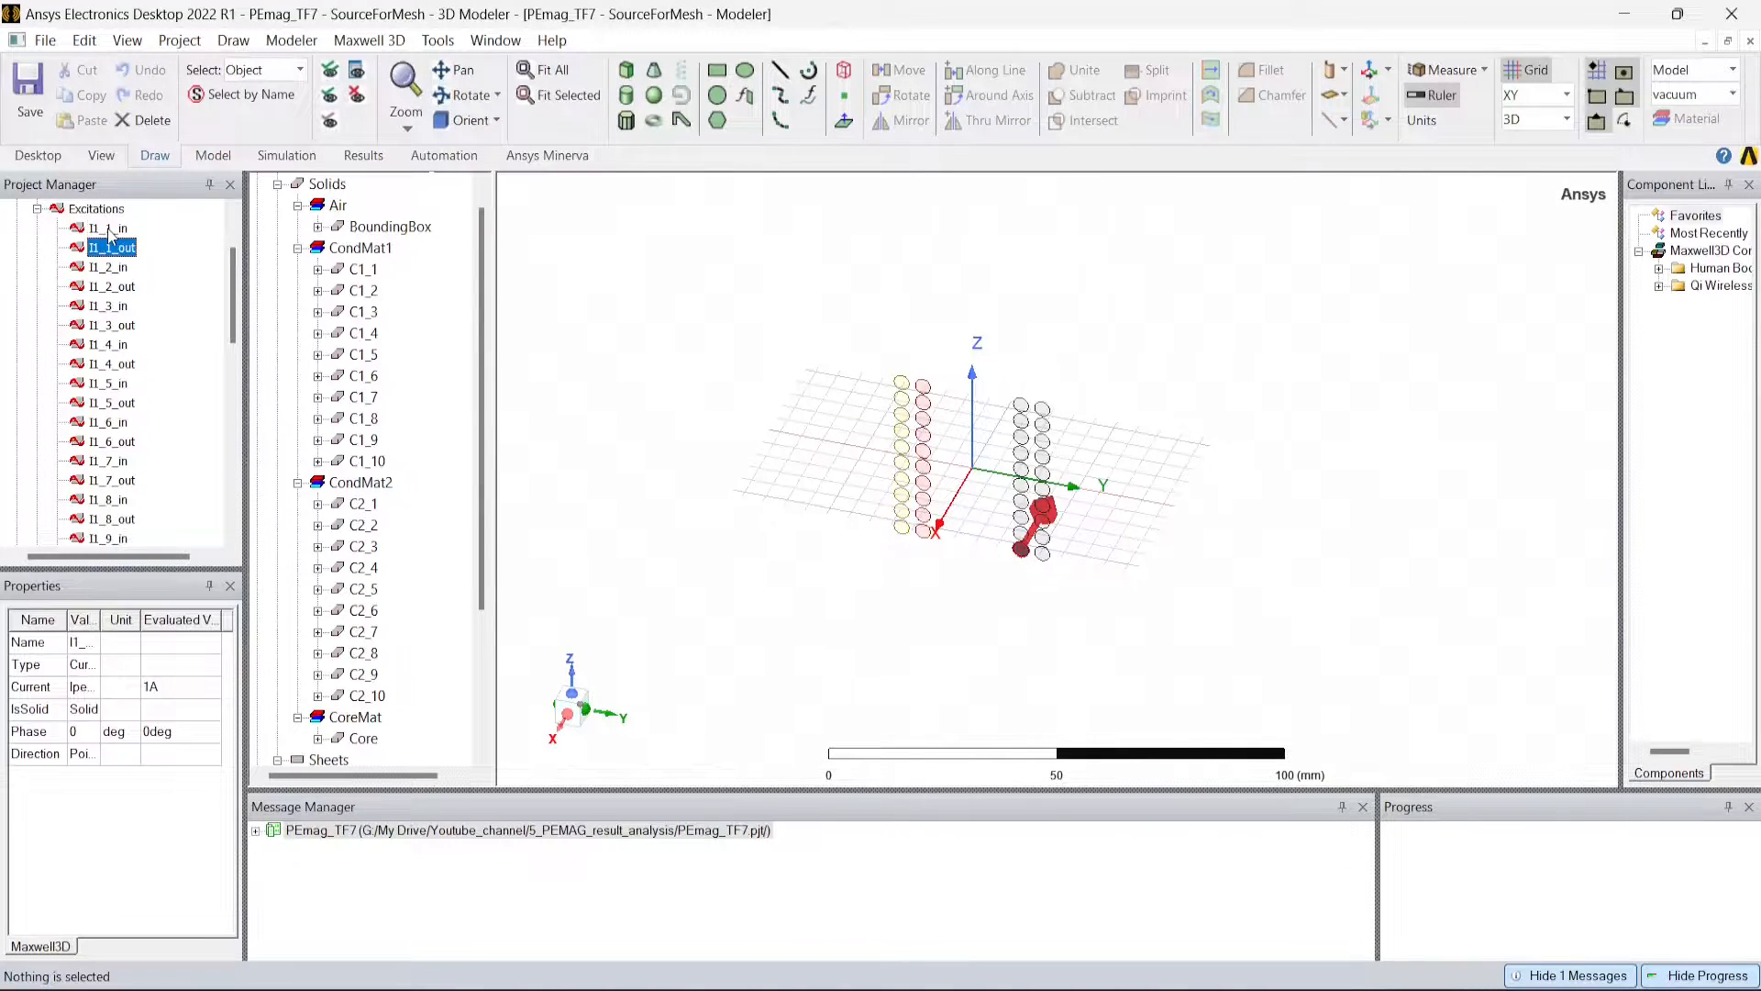
pyautogui.press('Down')
pyautogui.press('Down')
pyautogui.press('Down')
pyautogui.press('Down')
pyautogui.press('Down')
pyautogui.press('Down')
pyautogui.press('Down')
pyautogui.press('Down')
pyautogui.press('Down')
pyautogui.press('Down')
pyautogui.press('Down')
pyautogui.press('Down')
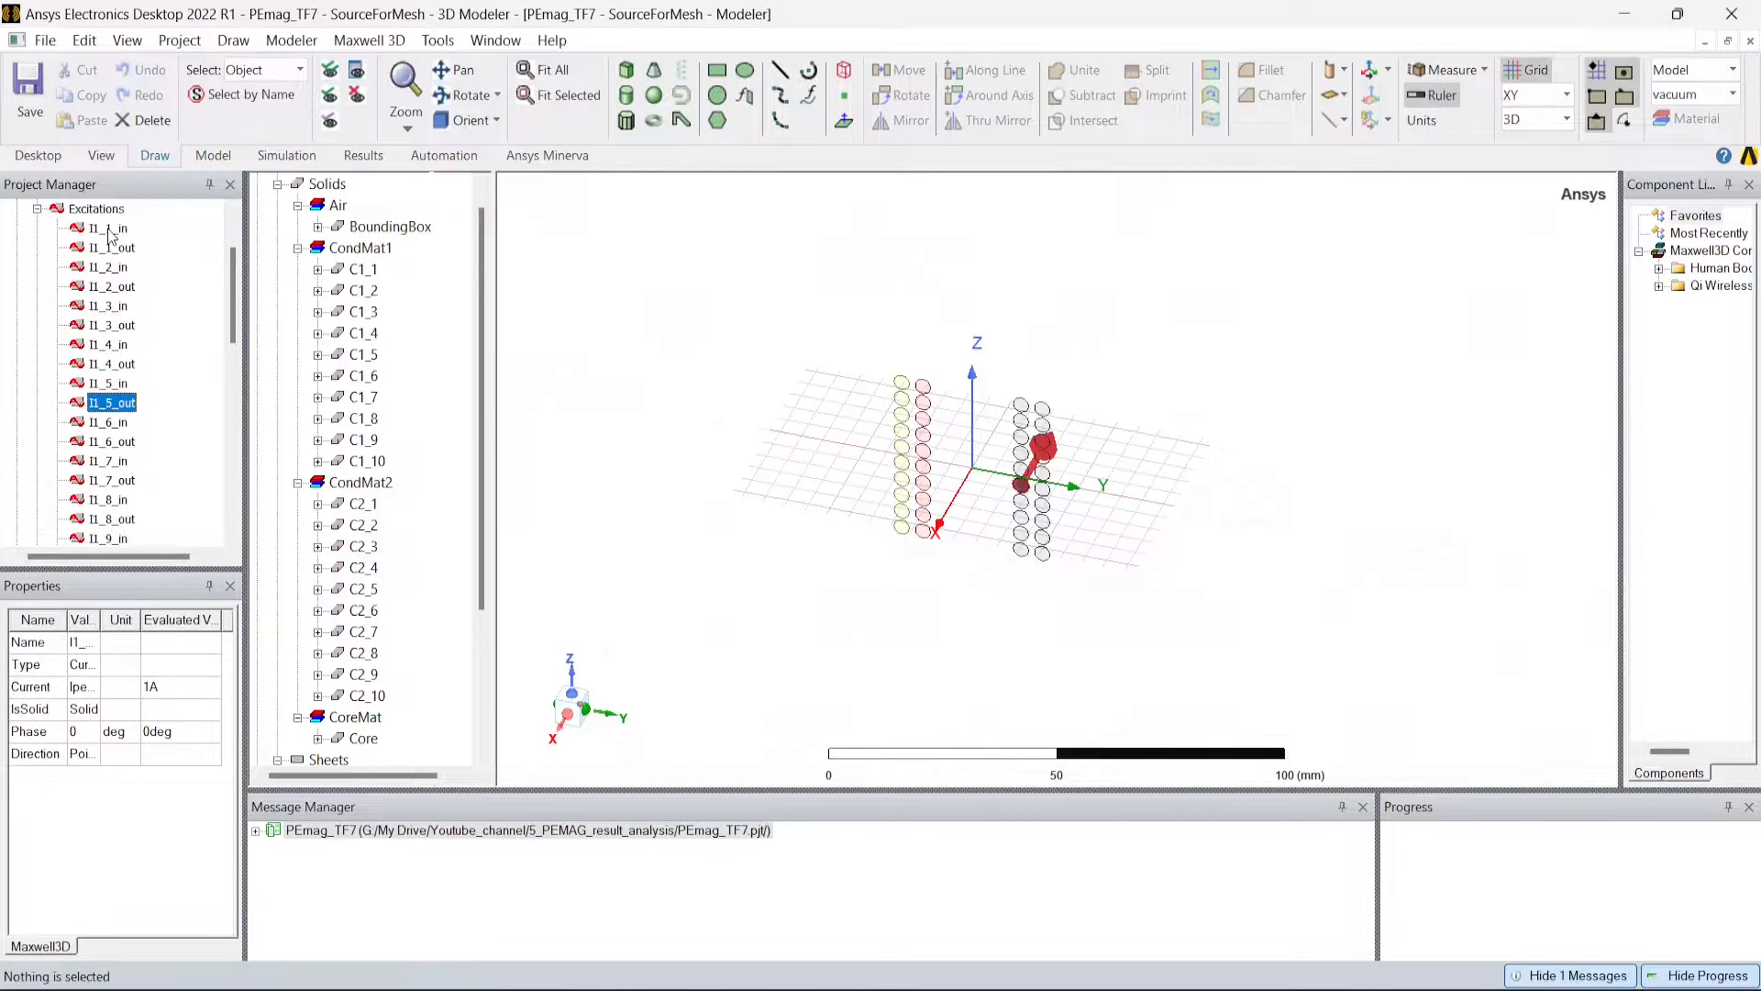
pyautogui.press('Down')
pyautogui.press('Down')
pyautogui.press('Down')
pyautogui.press('Down')
pyautogui.press('Down')
pyautogui.press('Down')
pyautogui.press('Down')
pyautogui.press('Down')
pyautogui.press('Down')
pyautogui.press('Down')
pyautogui.press('Down')
pyautogui.press('Down')
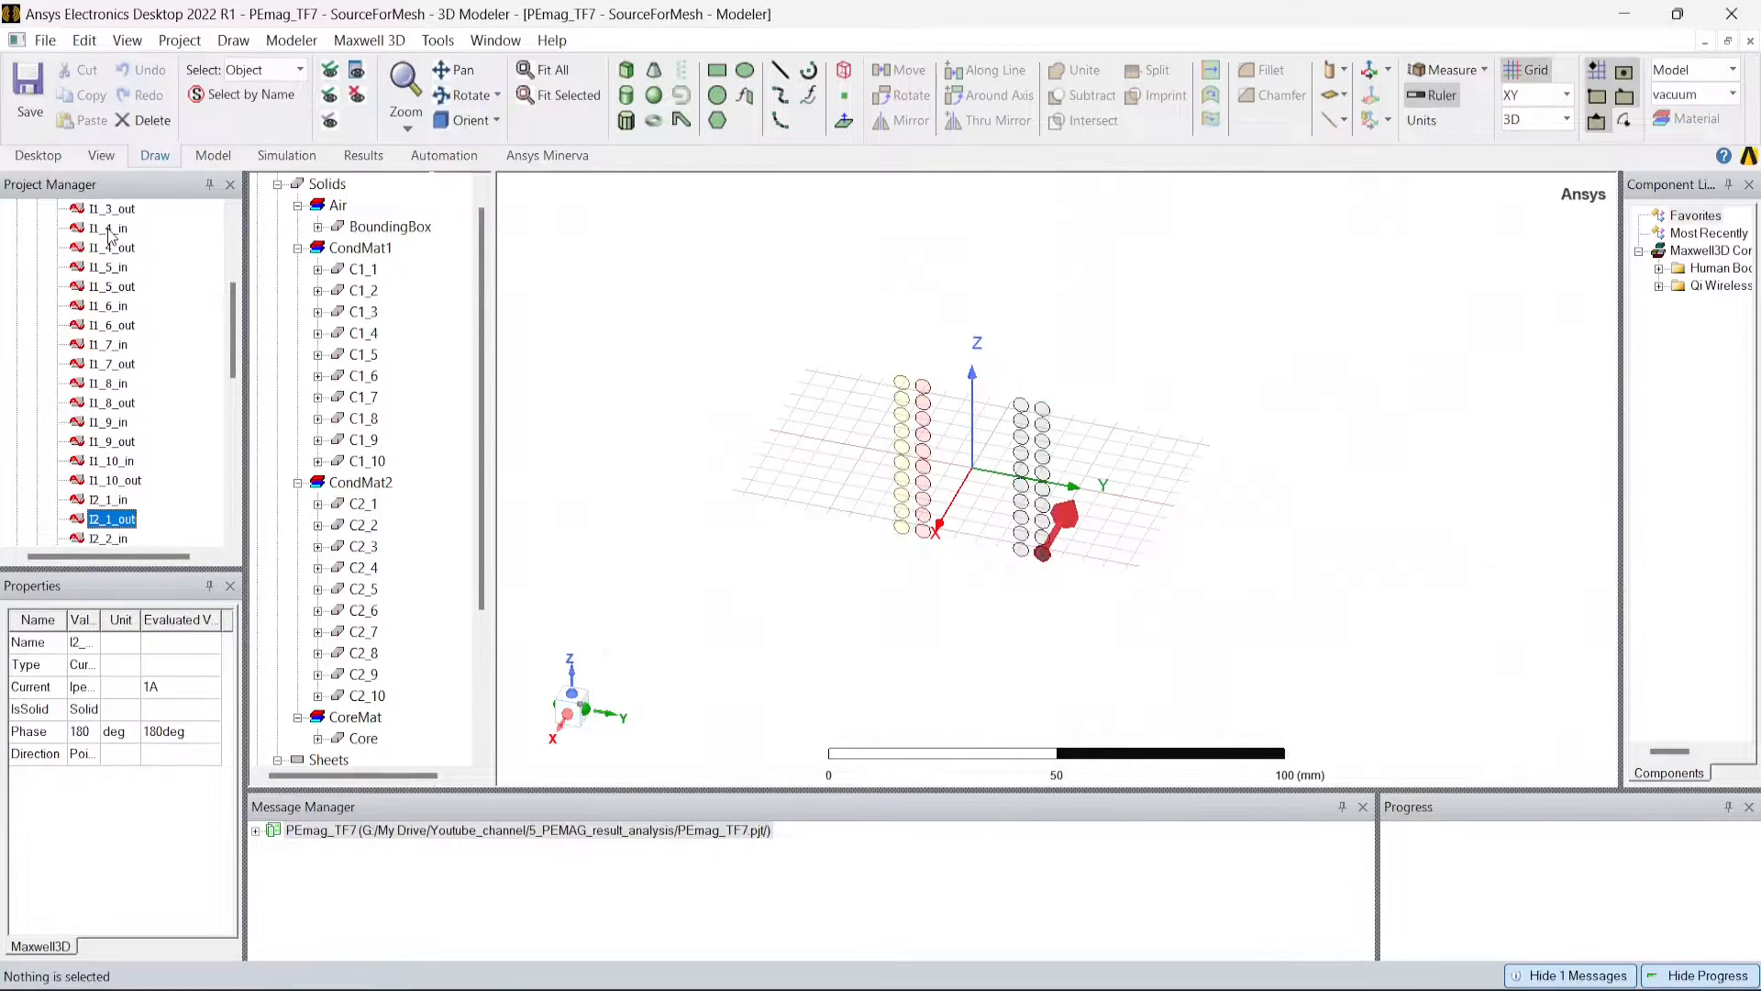
pyautogui.press('Down')
pyautogui.press('Down')
pyautogui.press('Down')
pyautogui.press('Down')
pyautogui.press('Down')
pyautogui.press('Down')
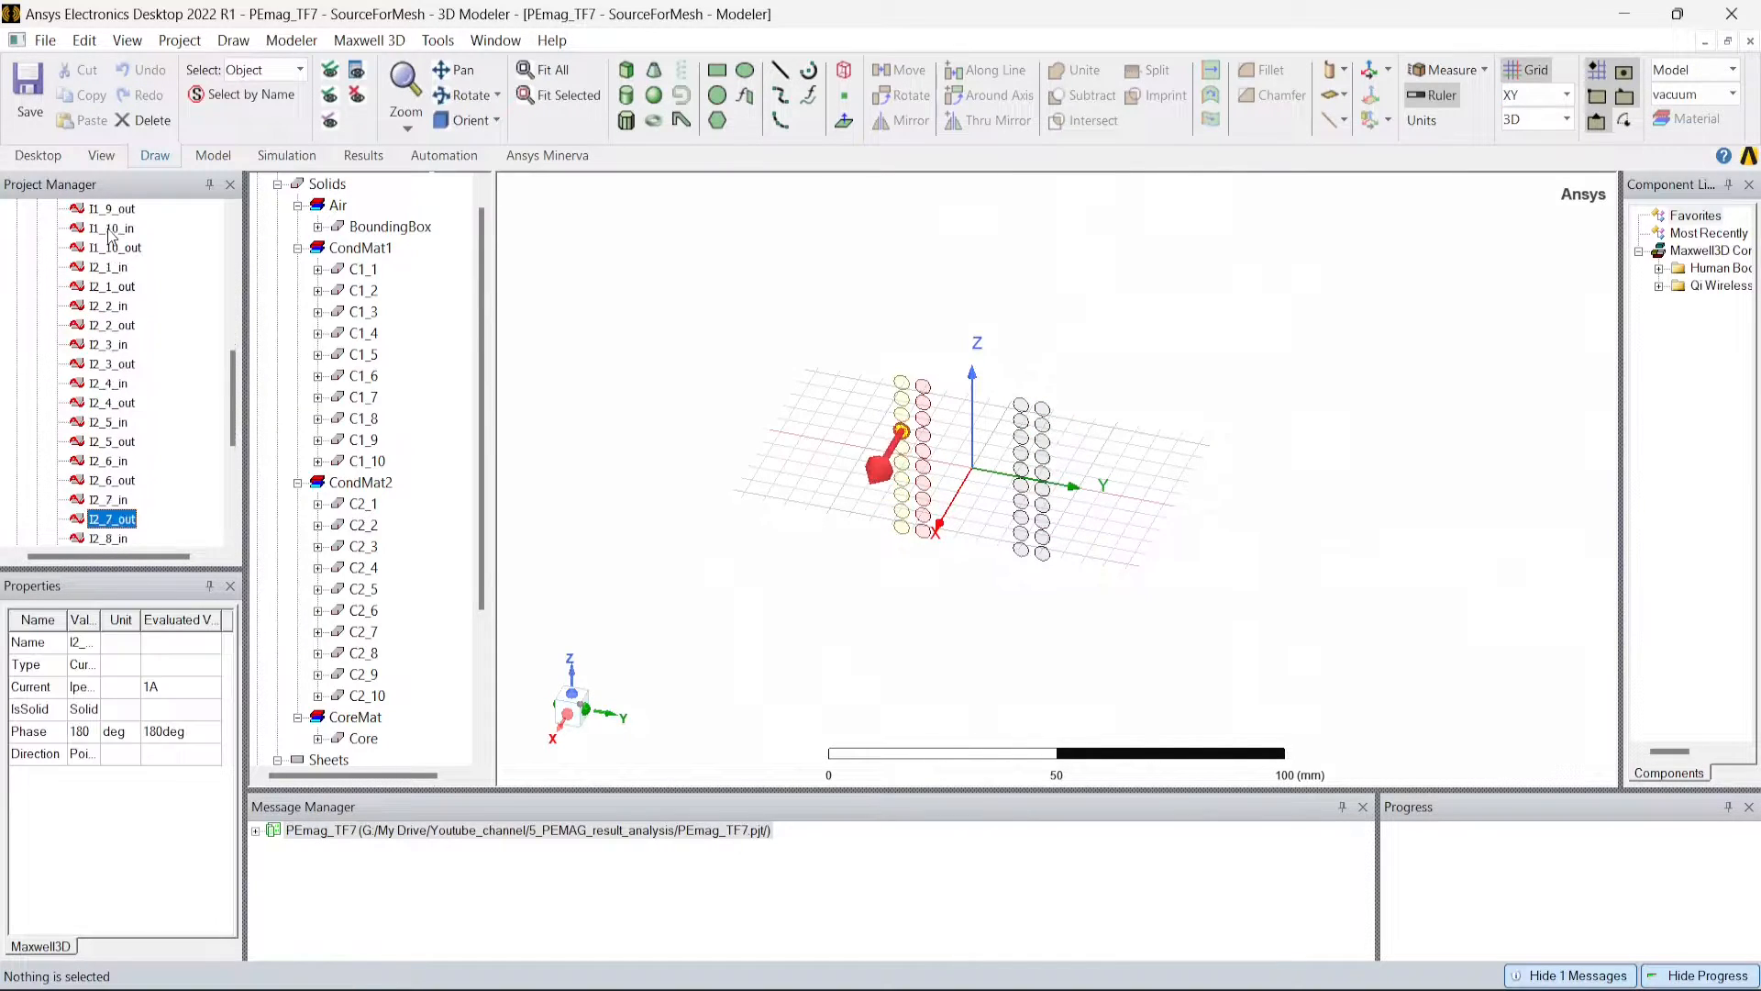
# Start recording a script to file and name the IronPython script Basic_config.
pyautogui.scroll(9, 110, 234)
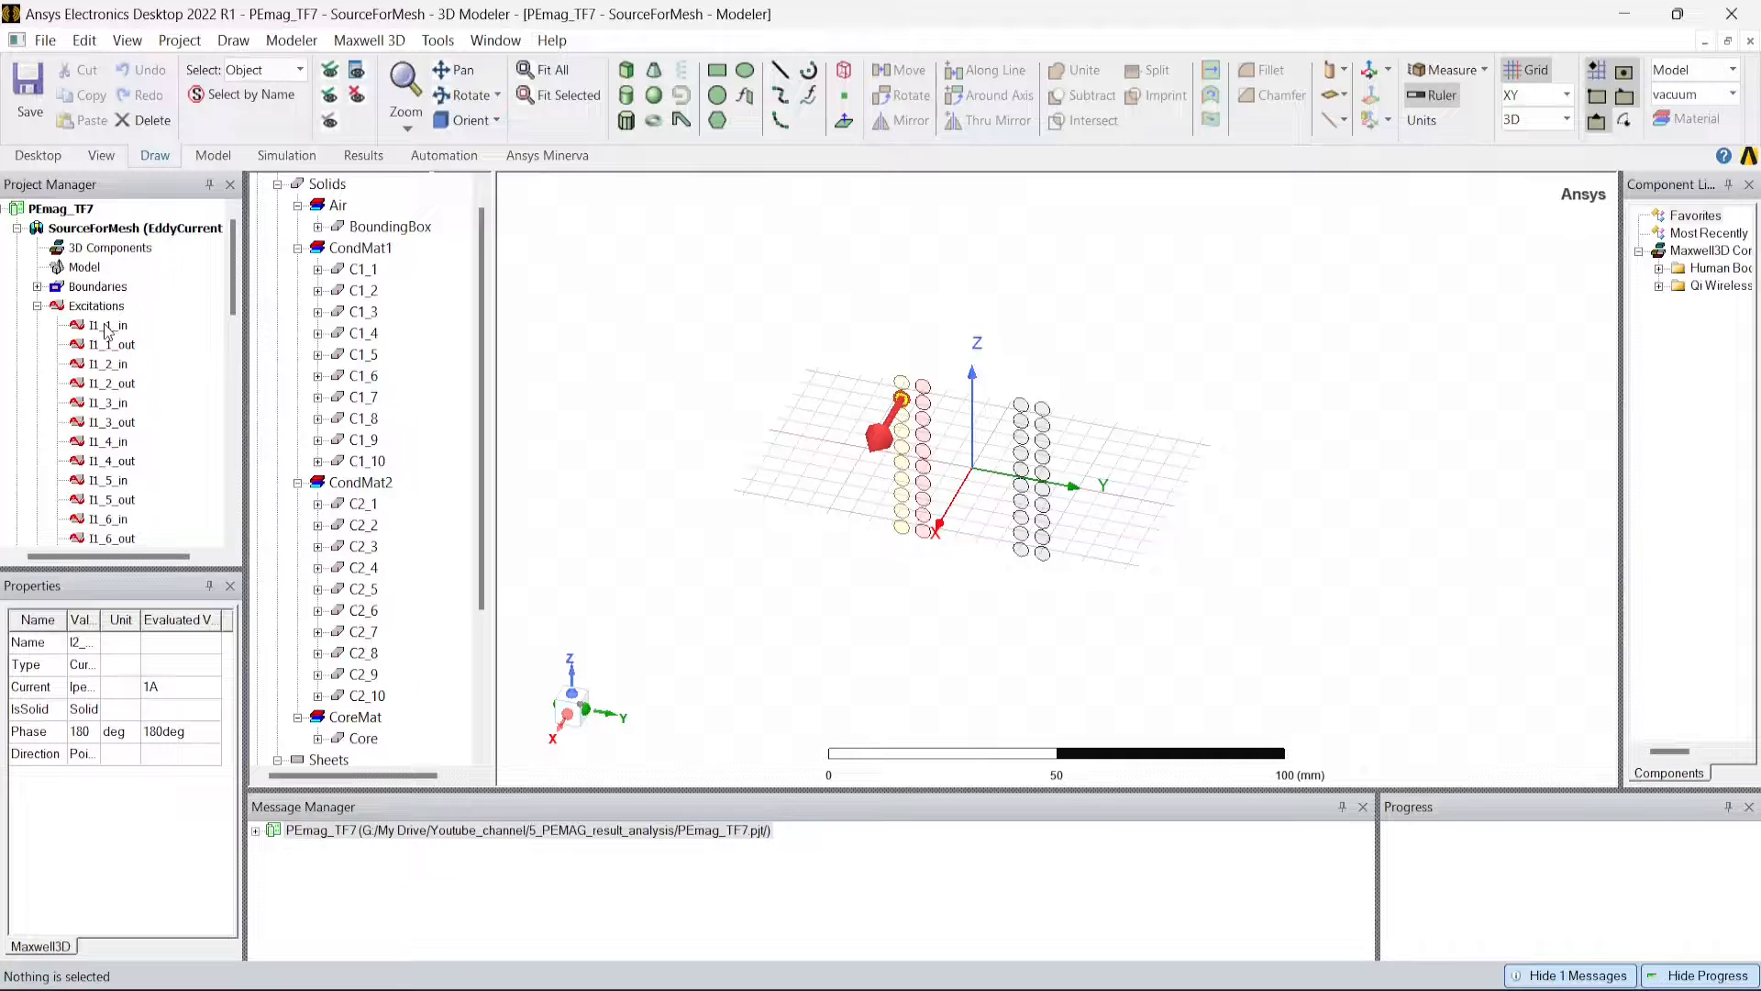
pyautogui.click(438, 40)
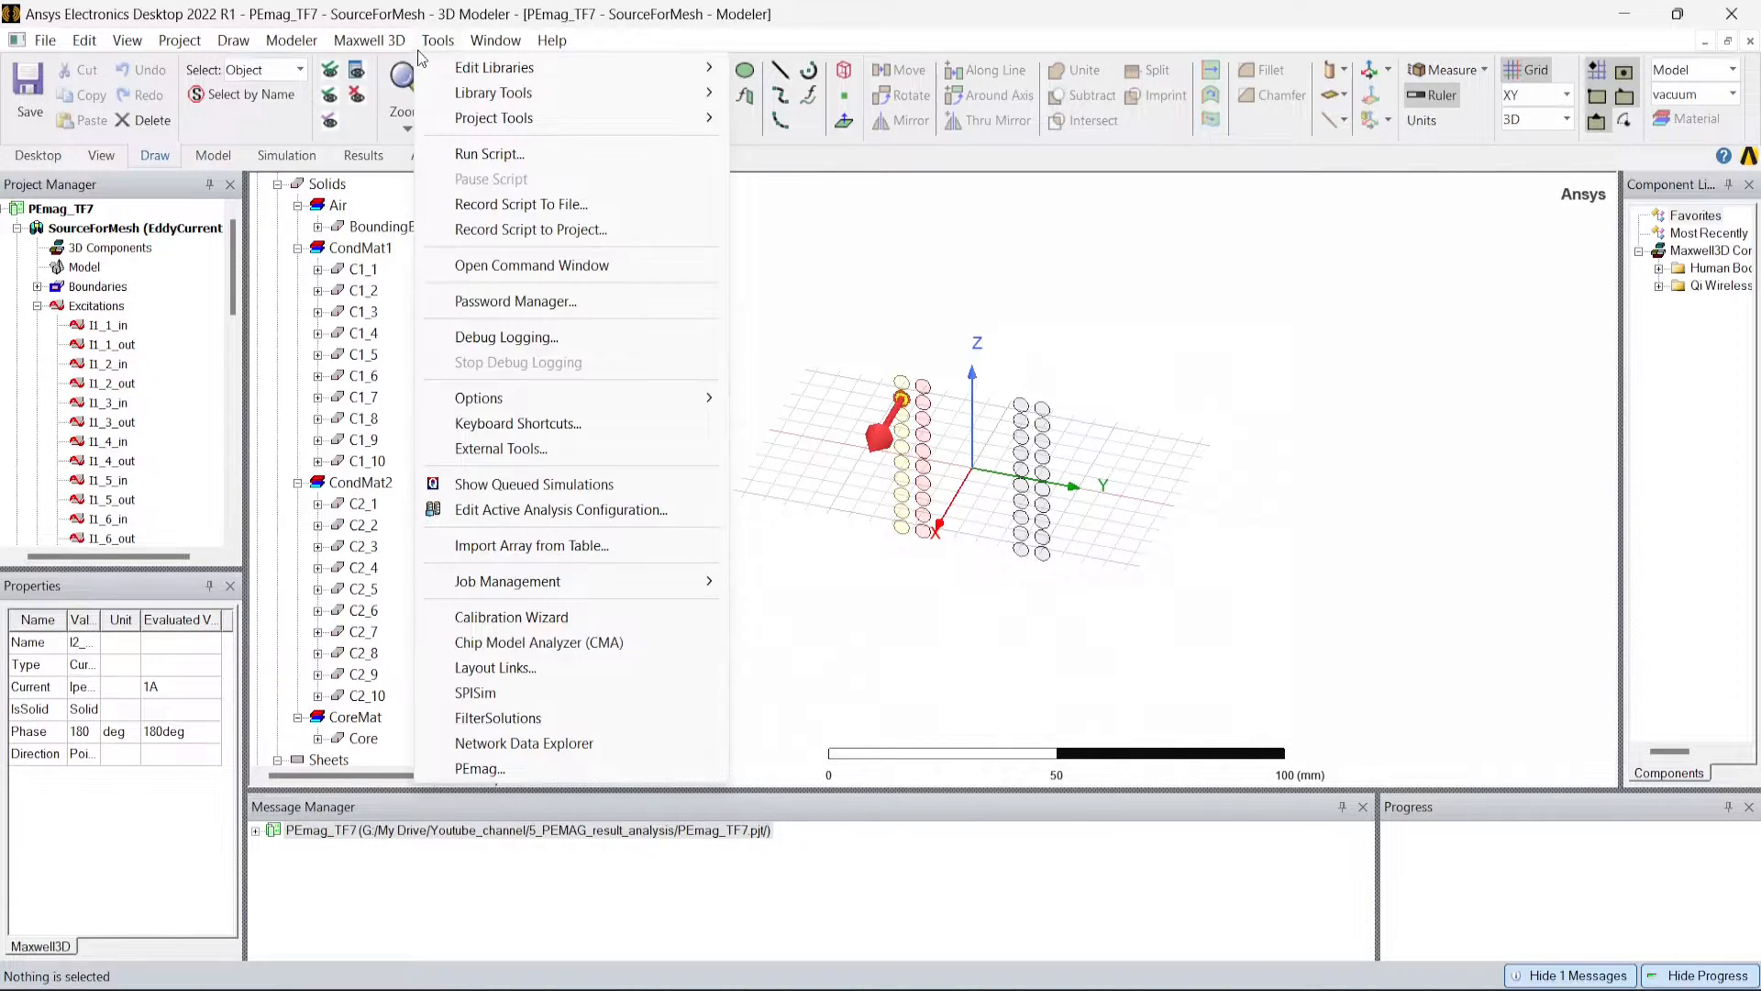
pyautogui.click(485, 202)
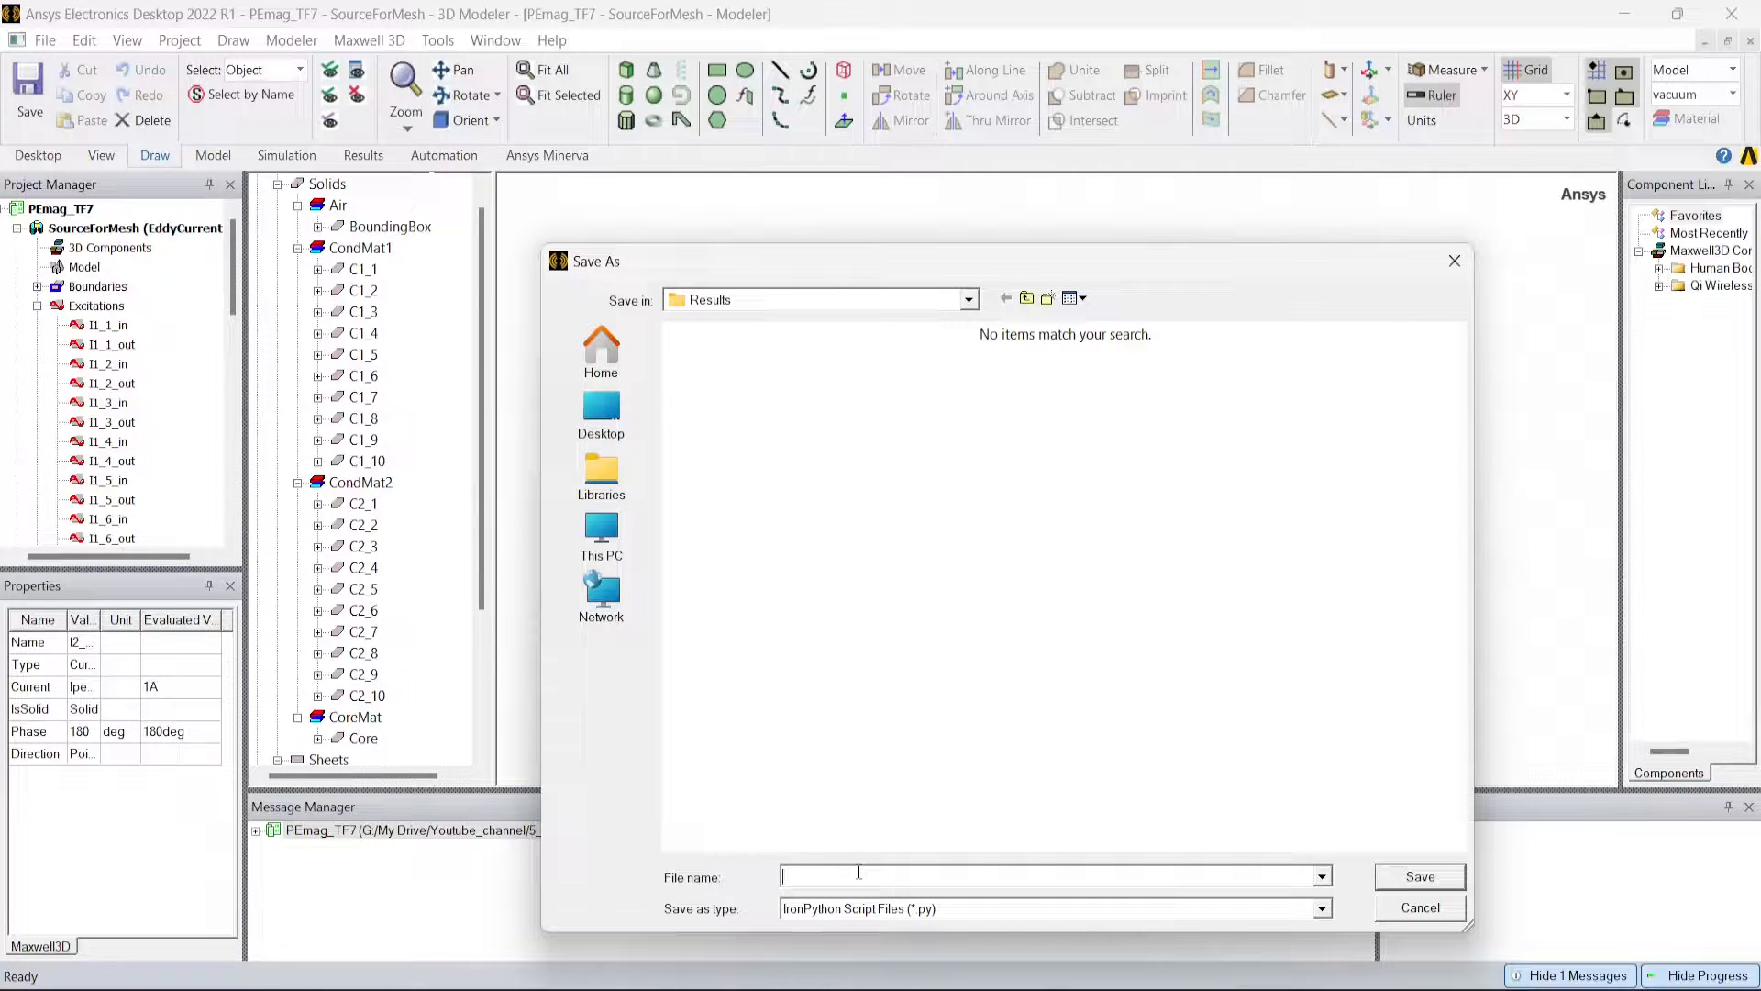
pyautogui.write('Basic_config')
# Save the script recording in My Drive on G:, under Youtube_channel, 6_Setting_up_transformer_model_maxwell, in the Design_files folder.
pyautogui.click(603, 530)
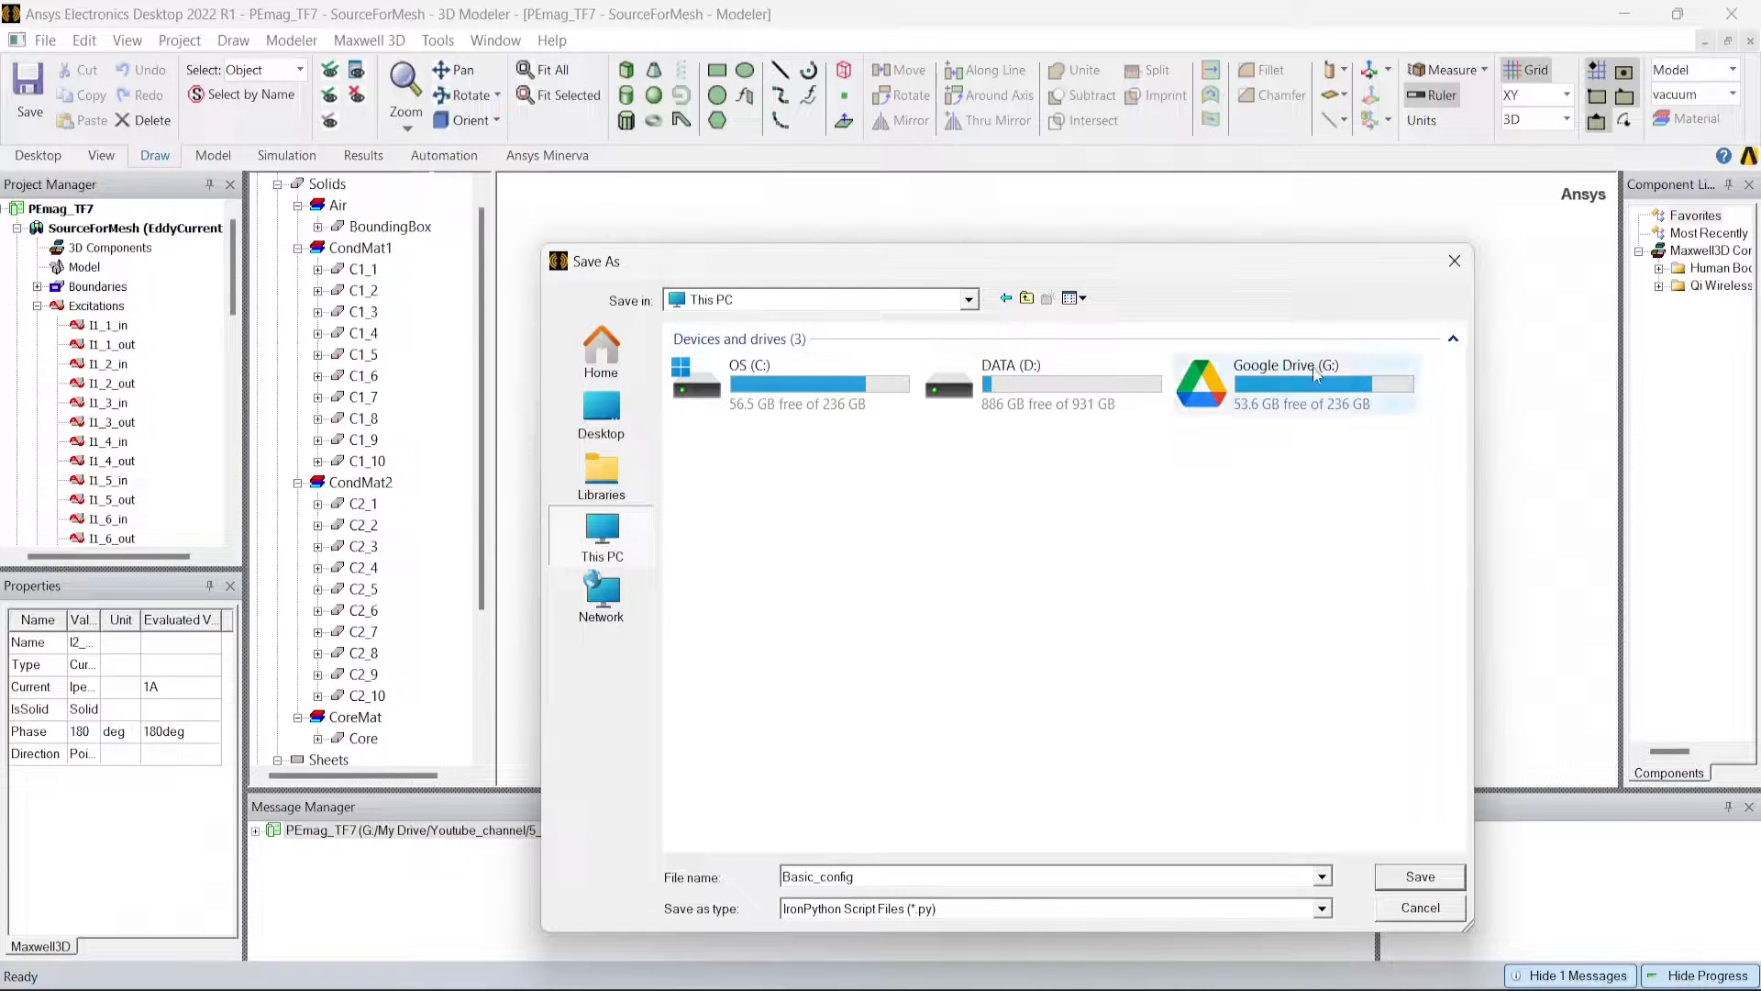
pyautogui.doubleClick(1315, 372)
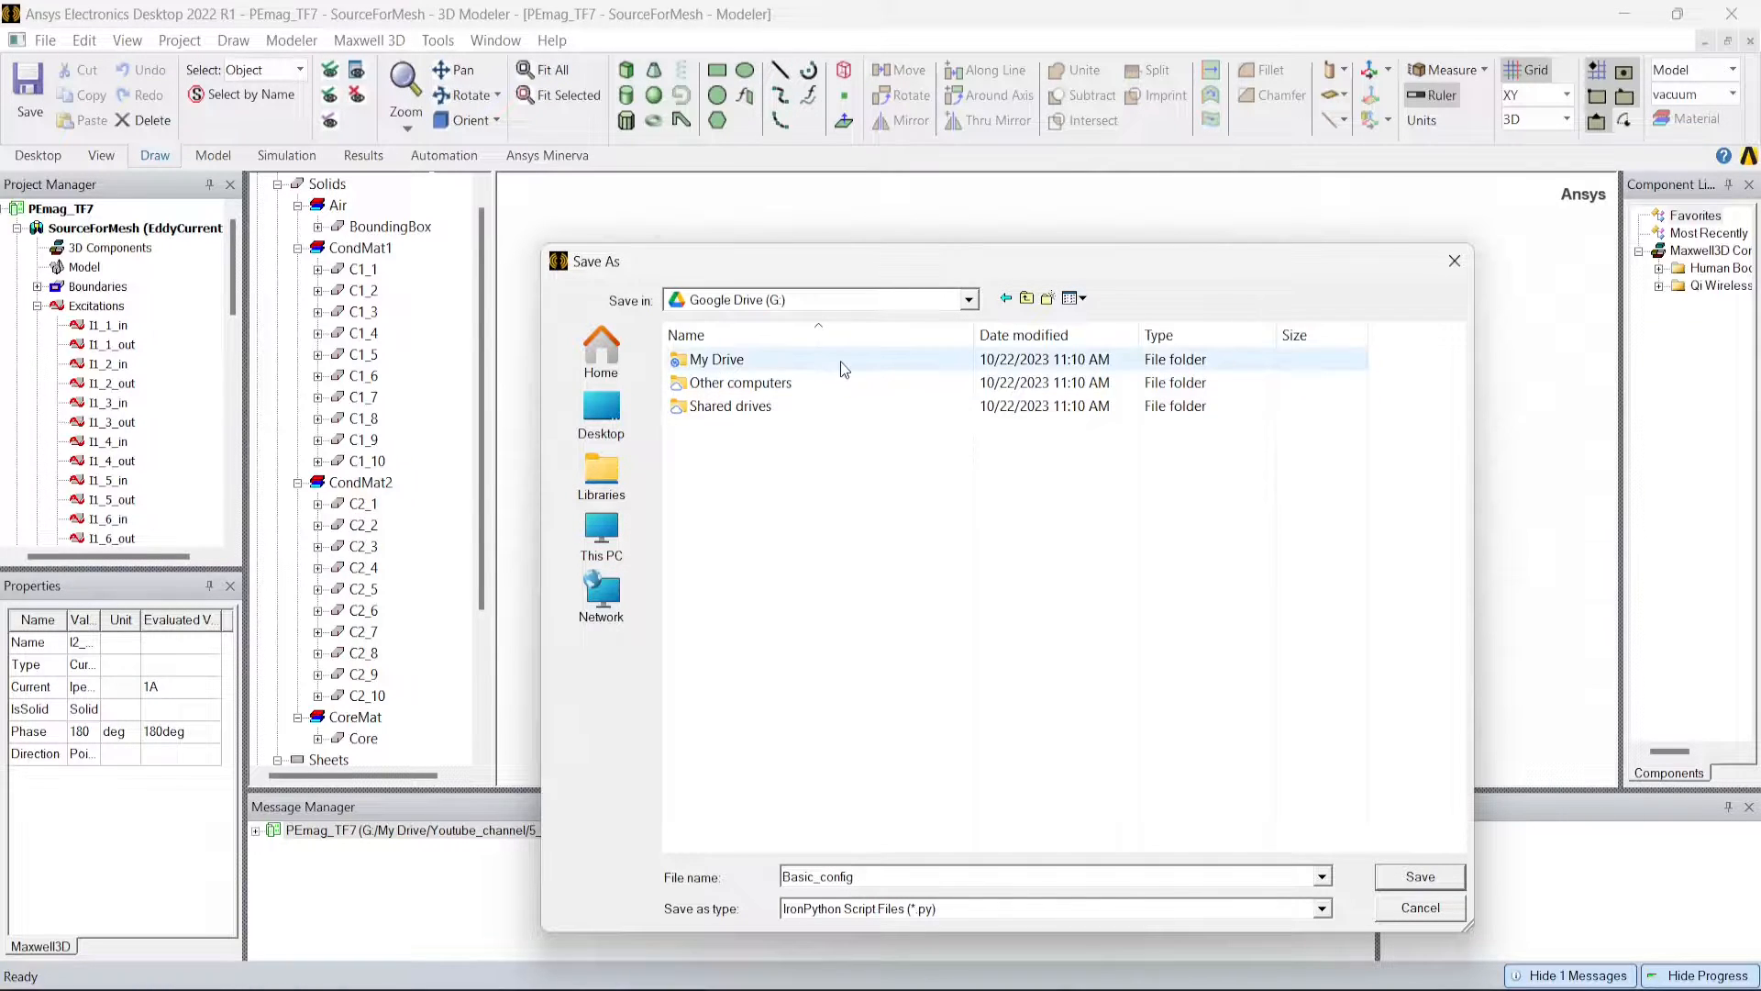
pyautogui.doubleClick(842, 367)
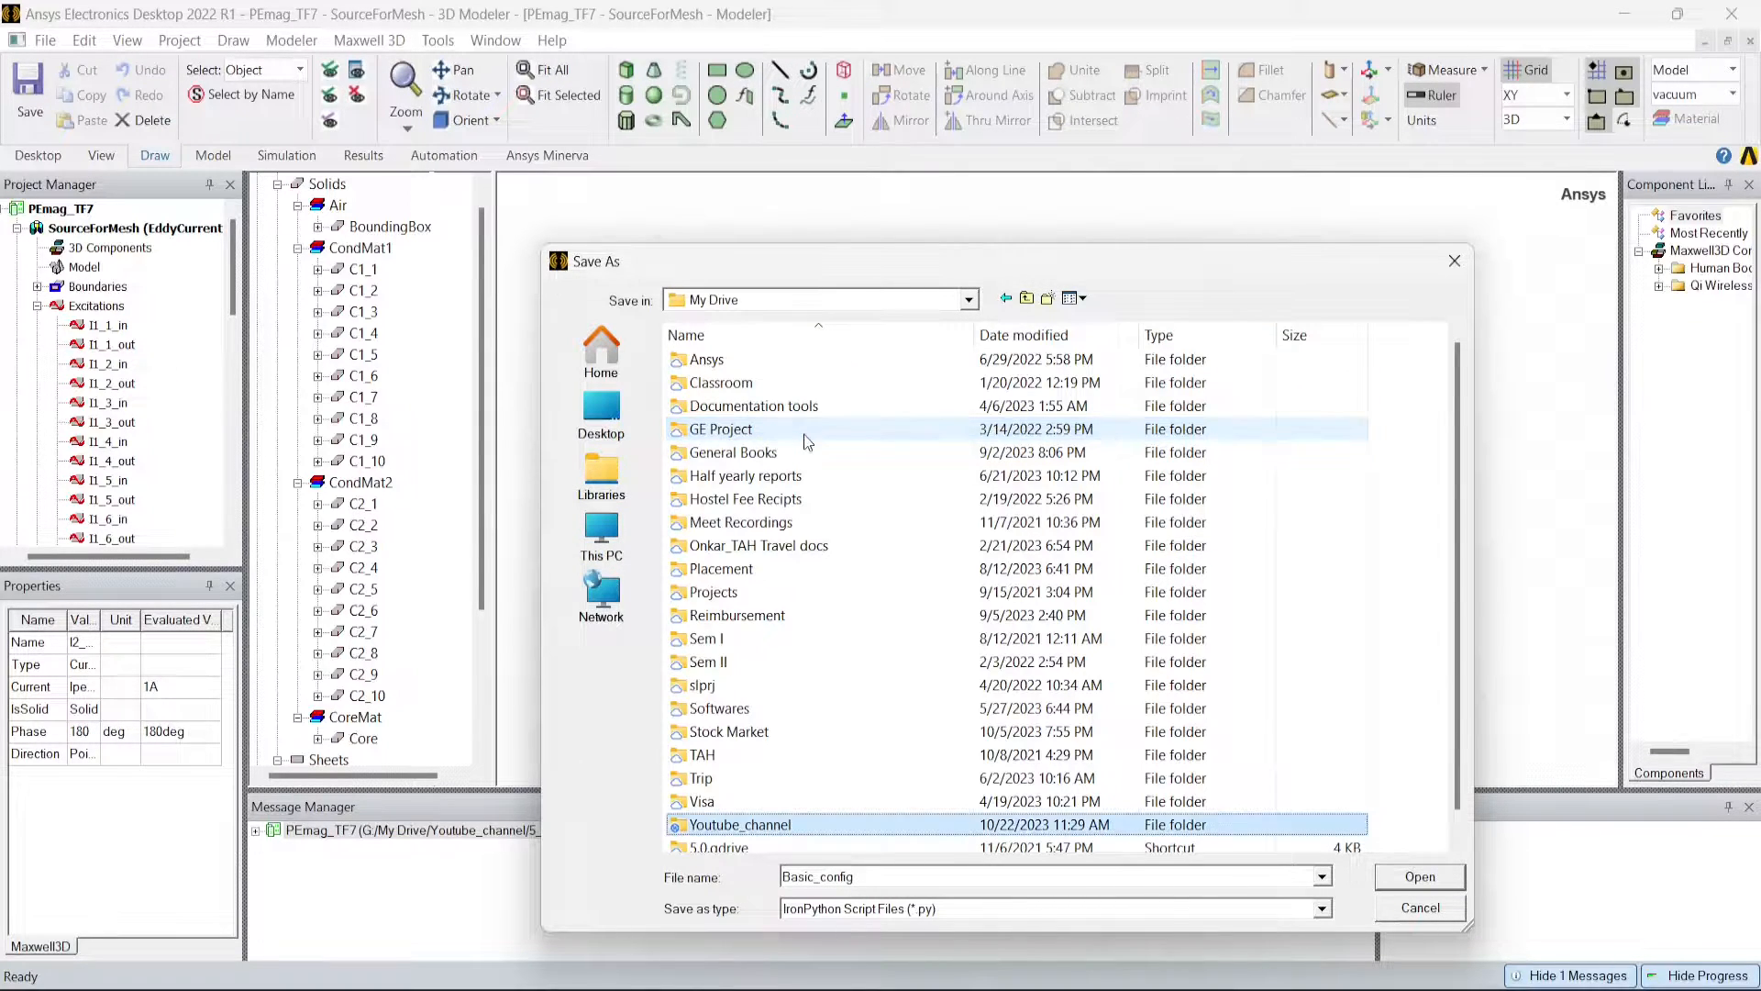
pyautogui.press('Return')
pyautogui.press('Down')
pyautogui.press('Down')
pyautogui.press('Down')
pyautogui.press('Down')
pyautogui.press('Down')
pyautogui.press('Down')
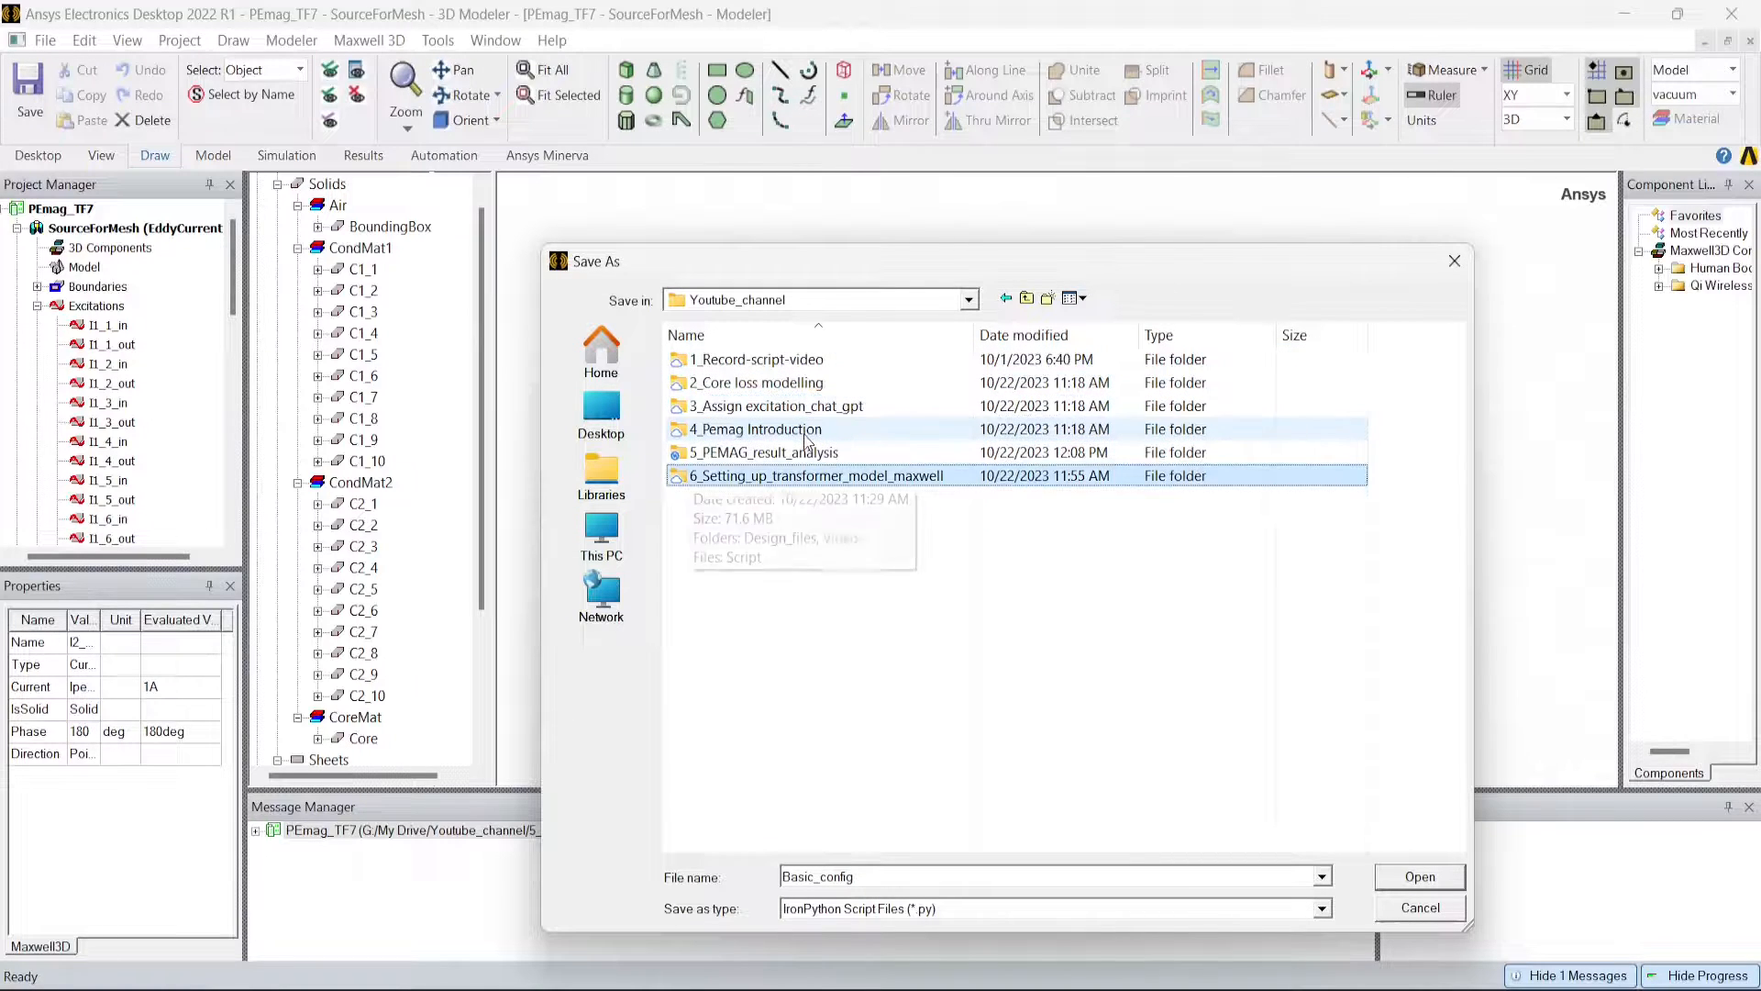
pyautogui.press('Return')
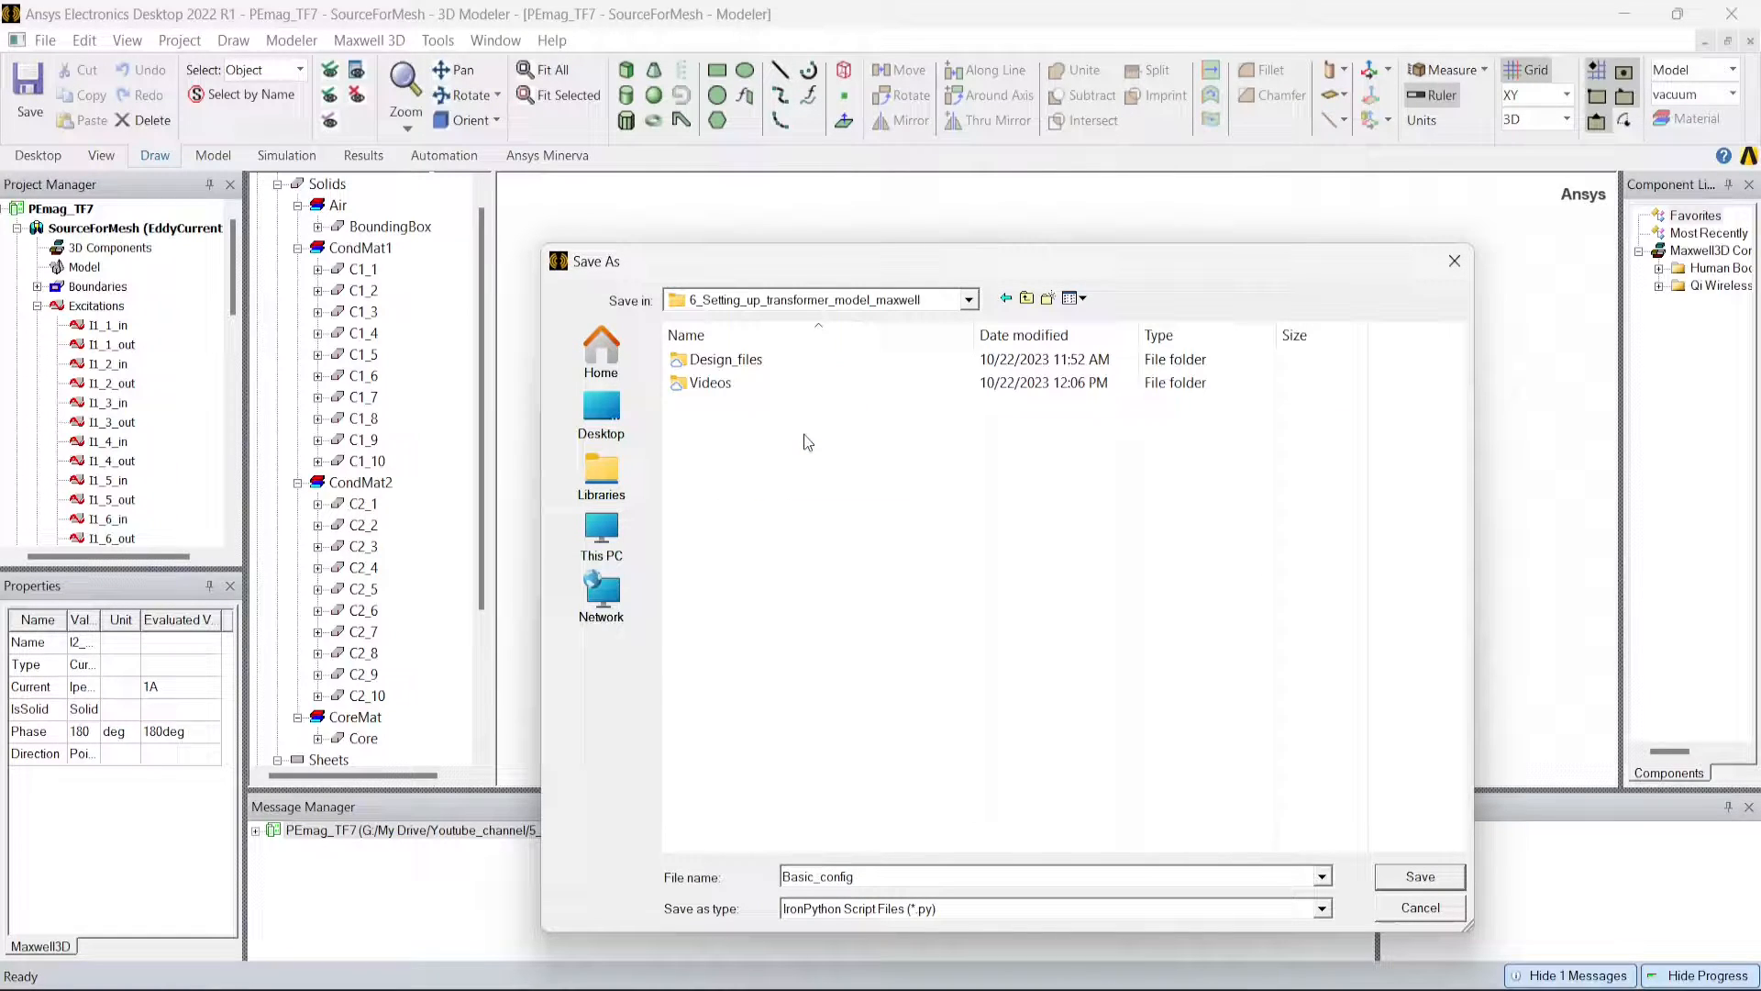
pyautogui.doubleClick(744, 360)
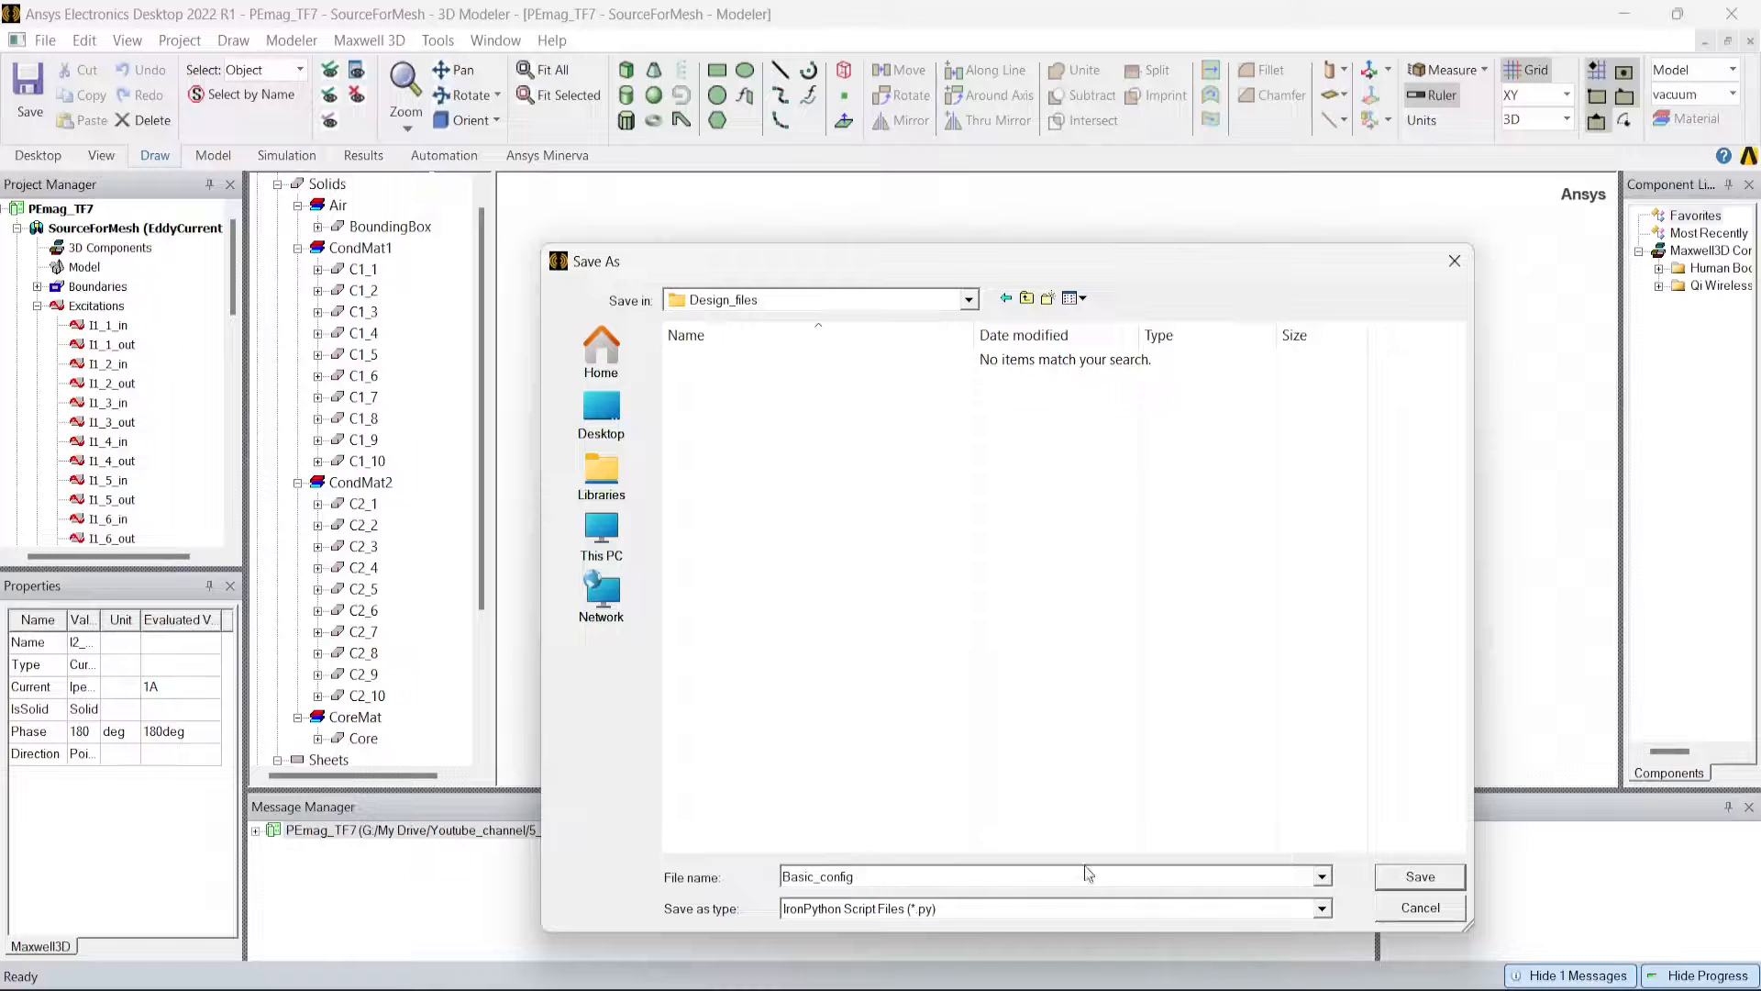
pyautogui.click(1420, 878)
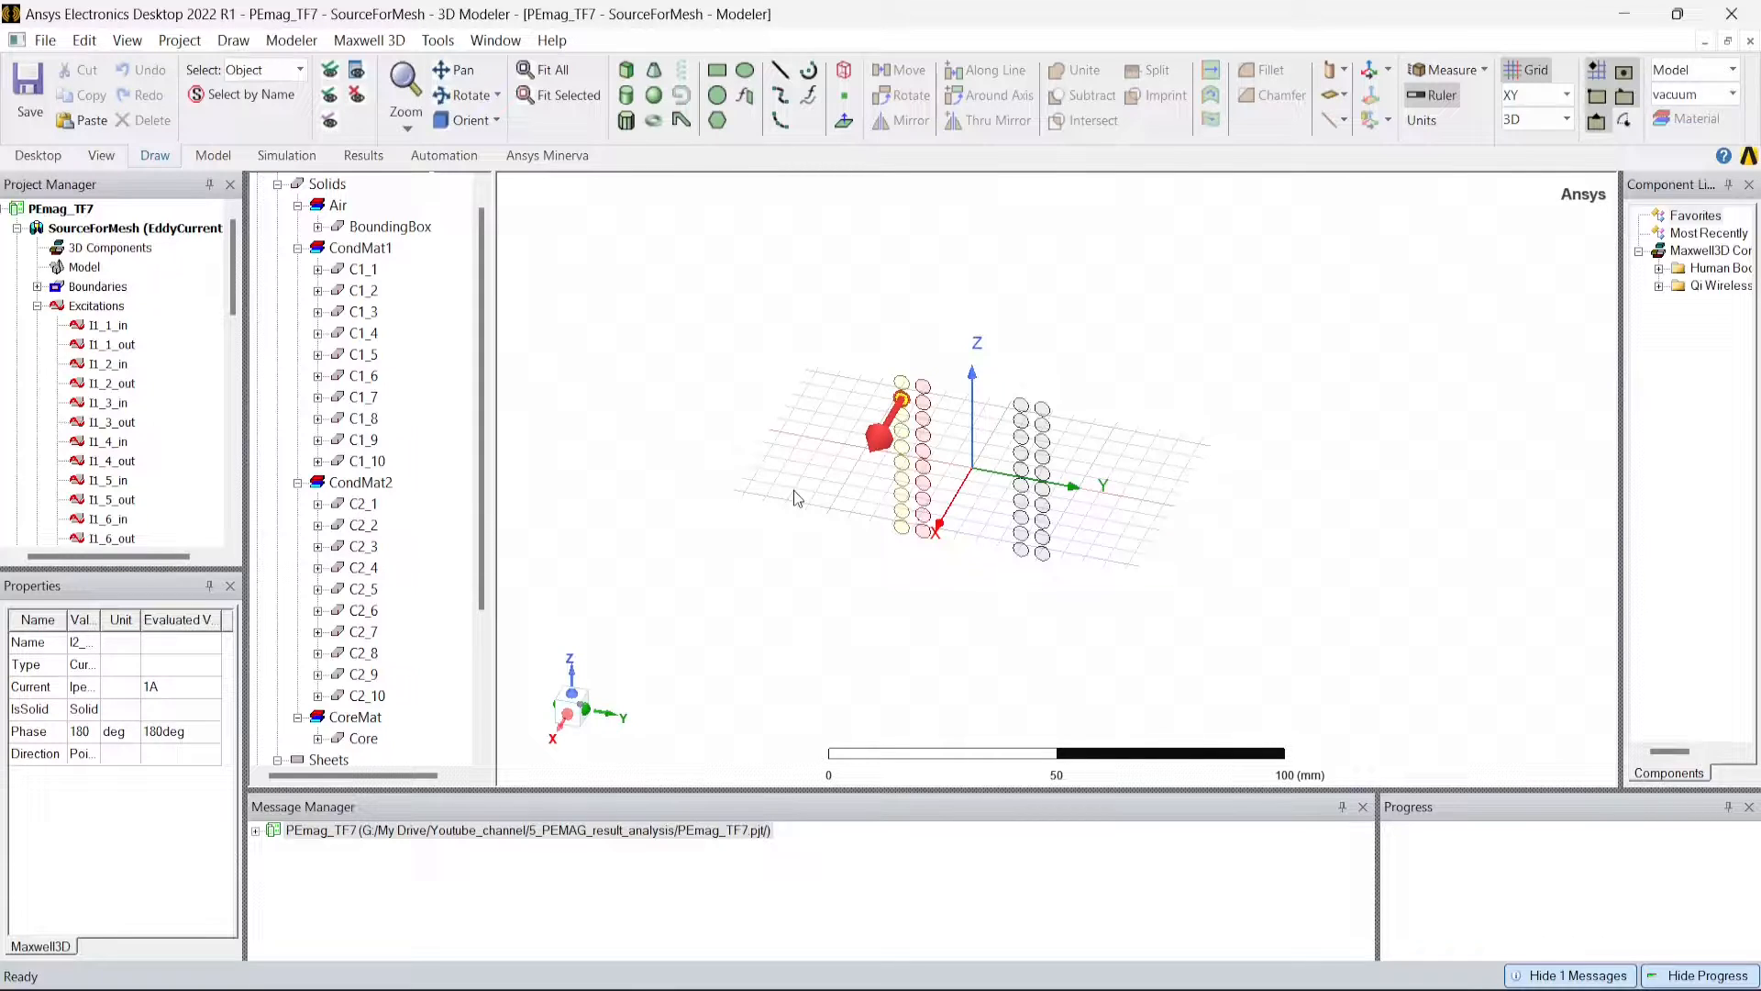
pyautogui.click(438, 40)
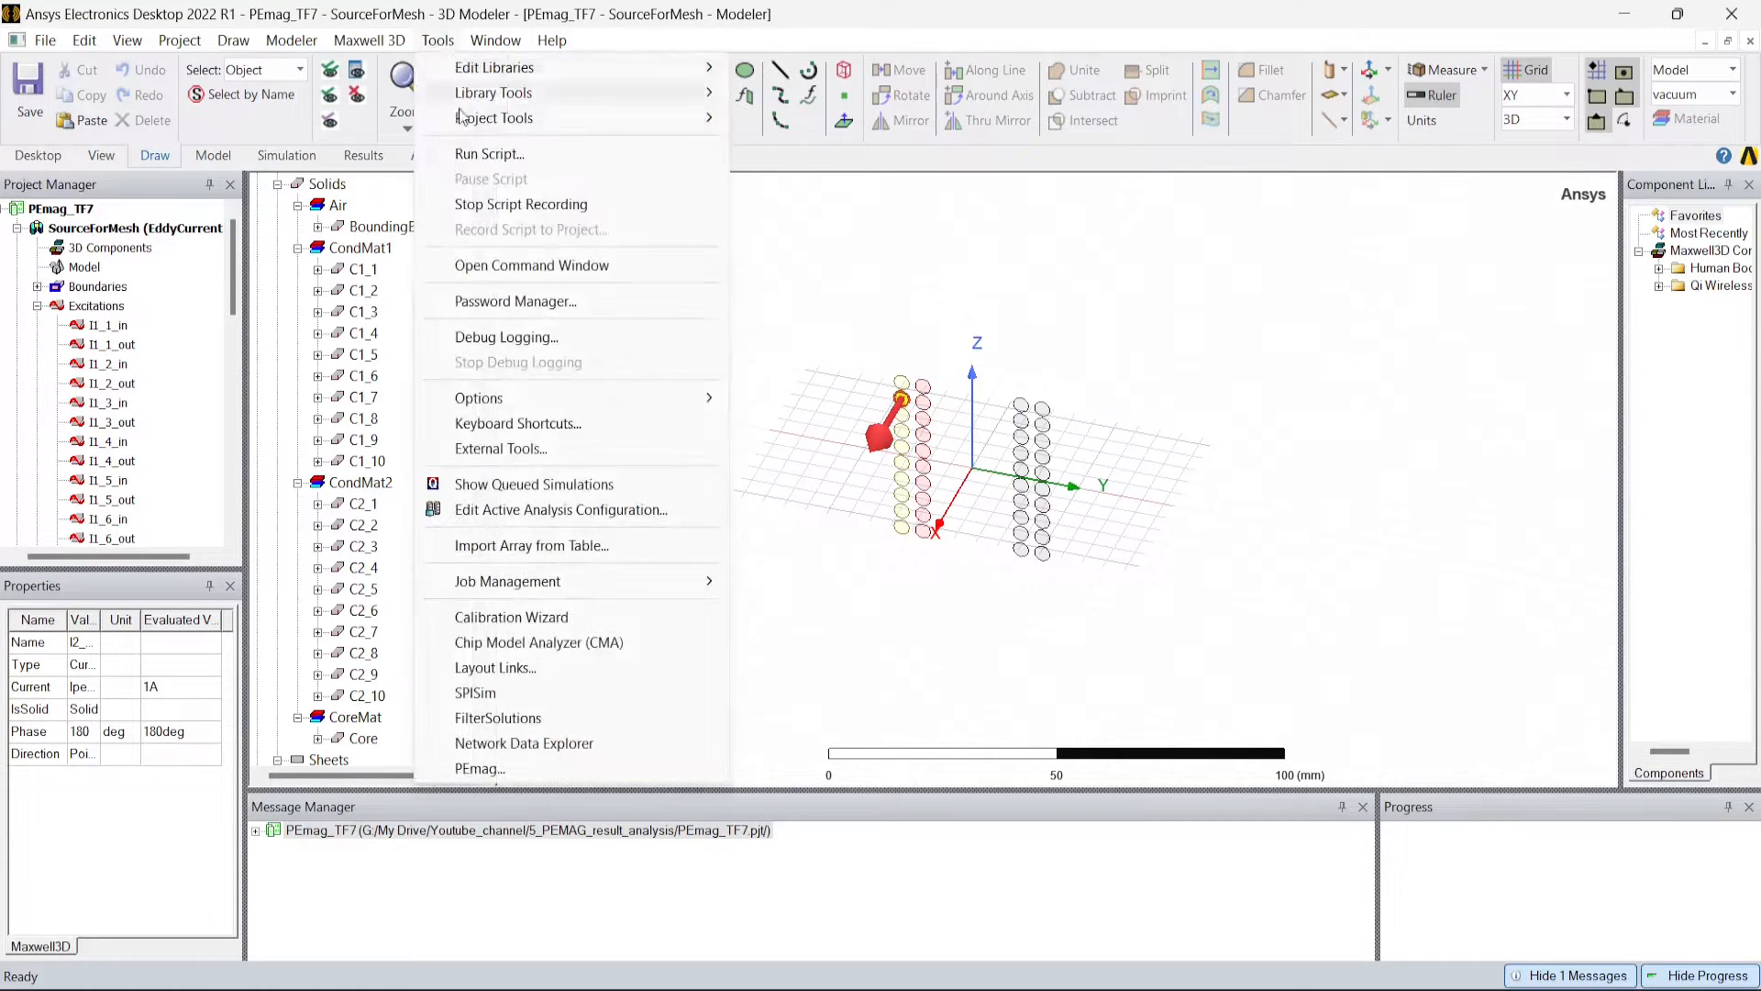
pyautogui.click(819, 231)
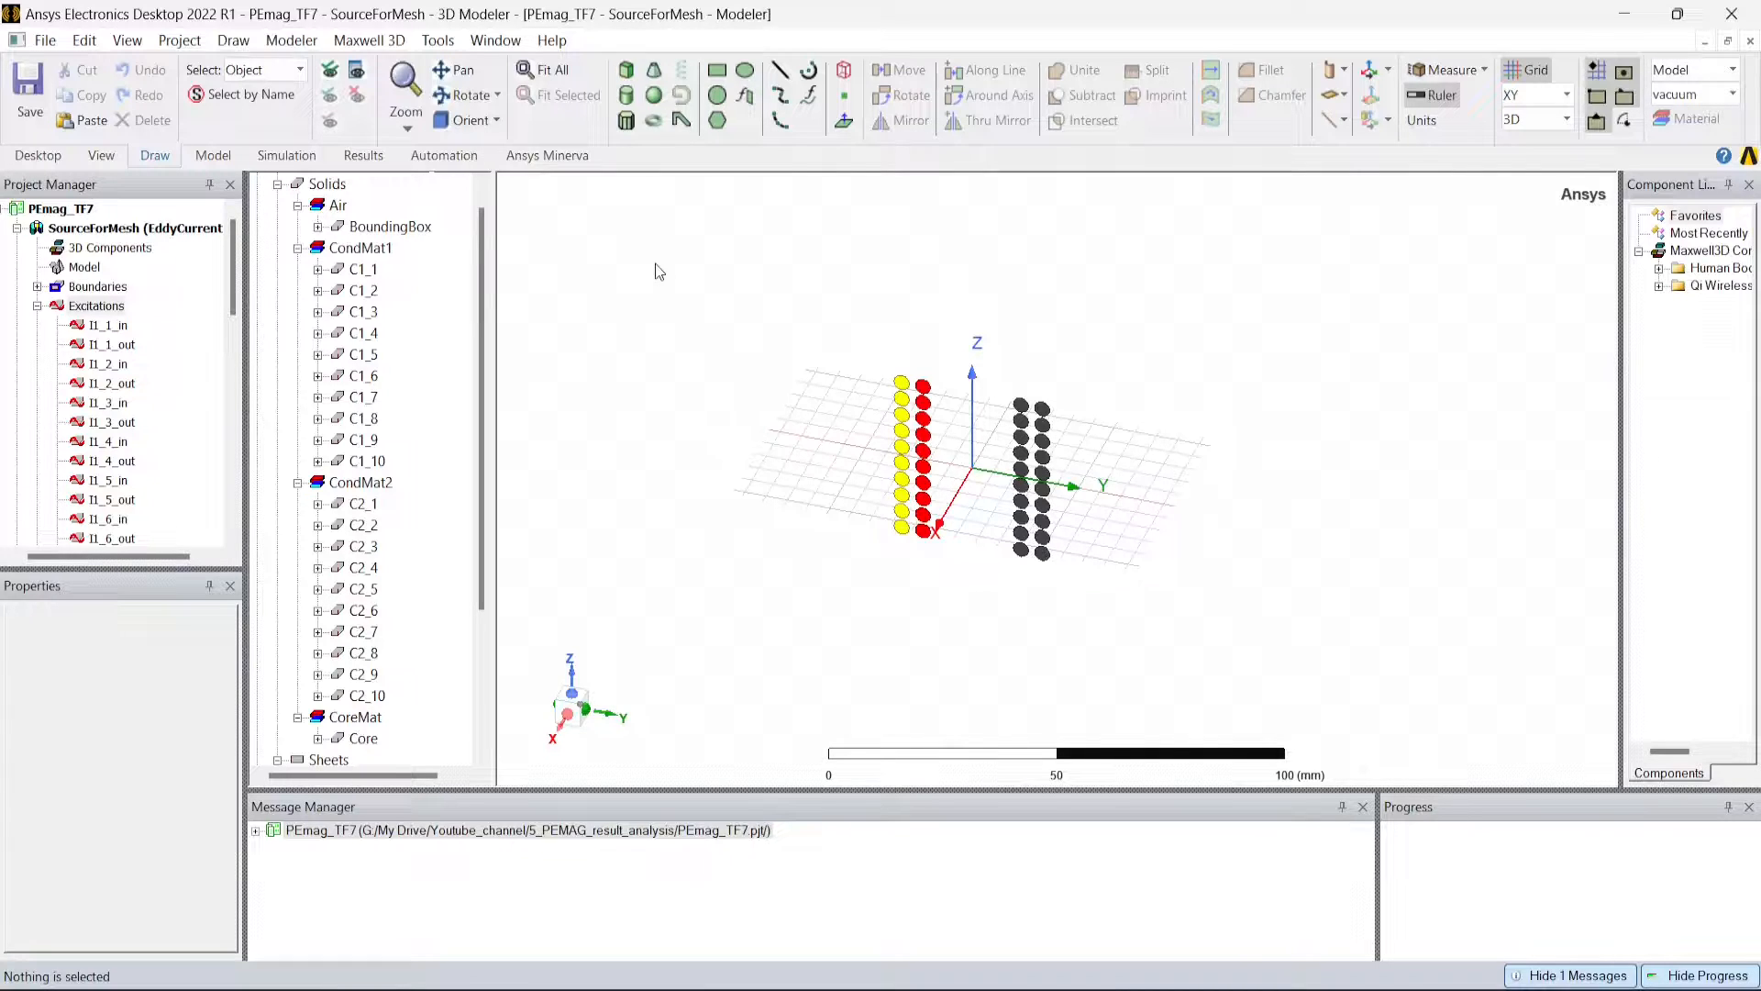
# Delete all existing current excitations of the design, from I1_1_in through I2_10_out.
pyautogui.click(103, 326)
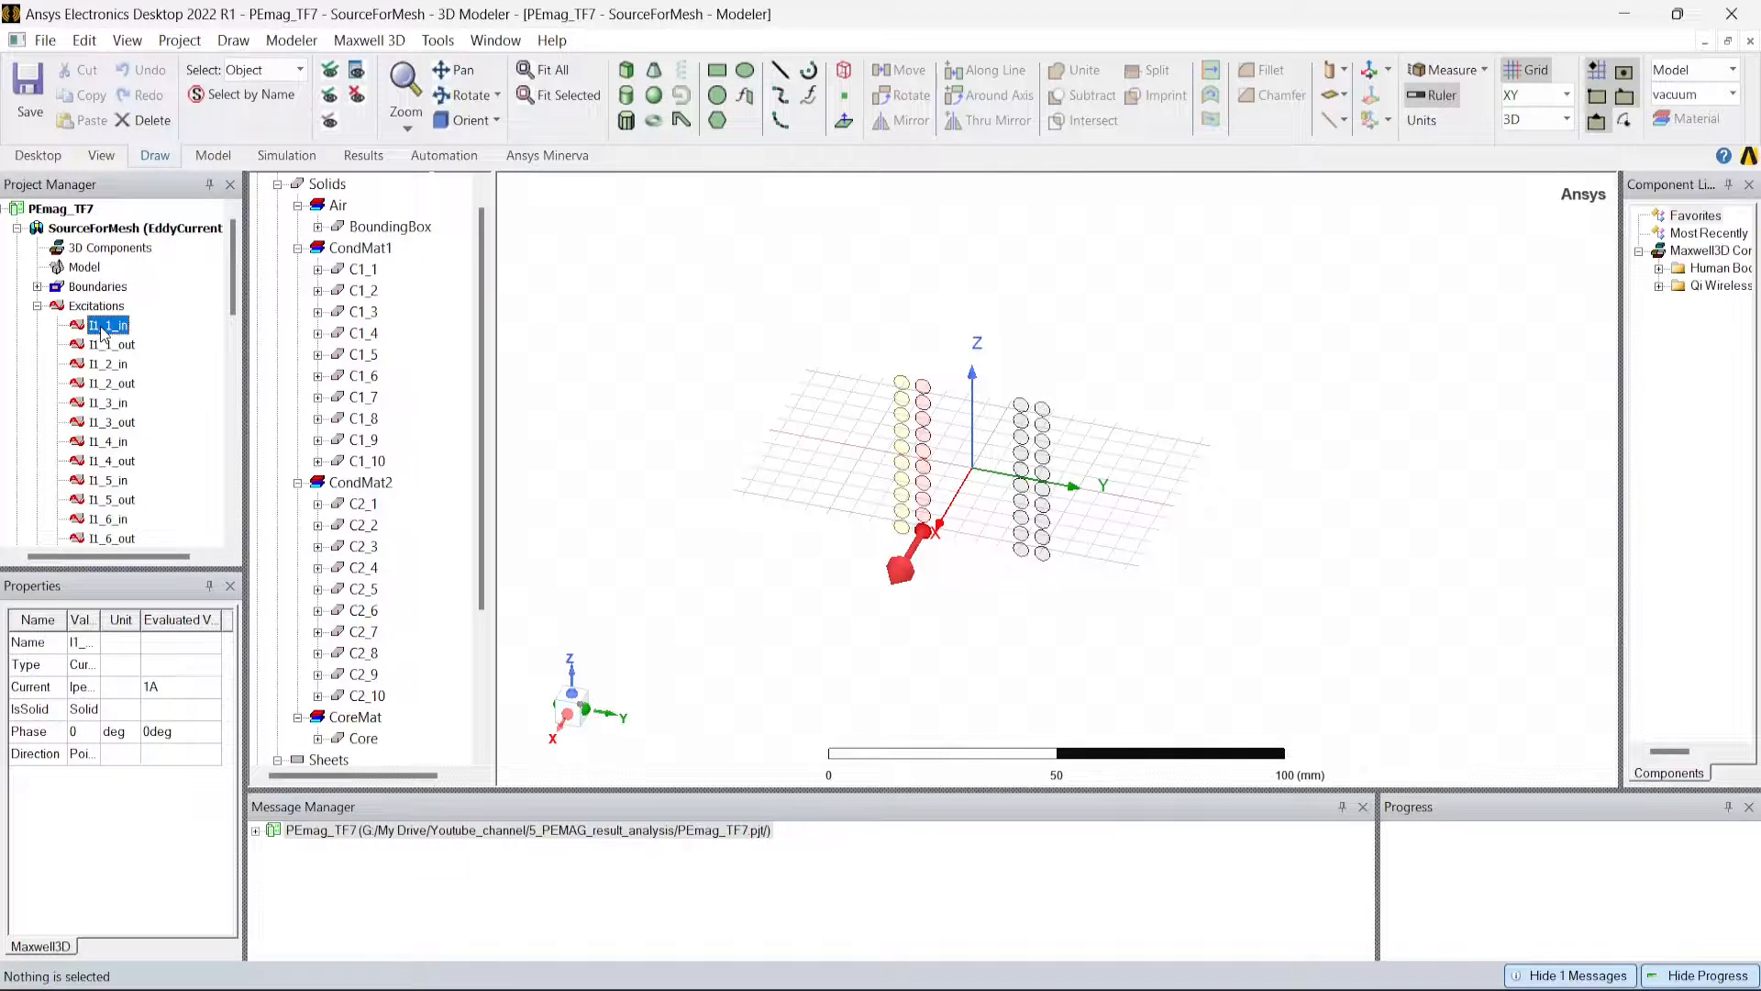
pyautogui.press('Delete')
pyautogui.press('Delete')
pyautogui.press('Delete')
pyautogui.press('Delete')
pyautogui.press('Delete')
pyautogui.press('Delete')
pyautogui.press('Delete')
pyautogui.press('Delete')
pyautogui.press('Delete')
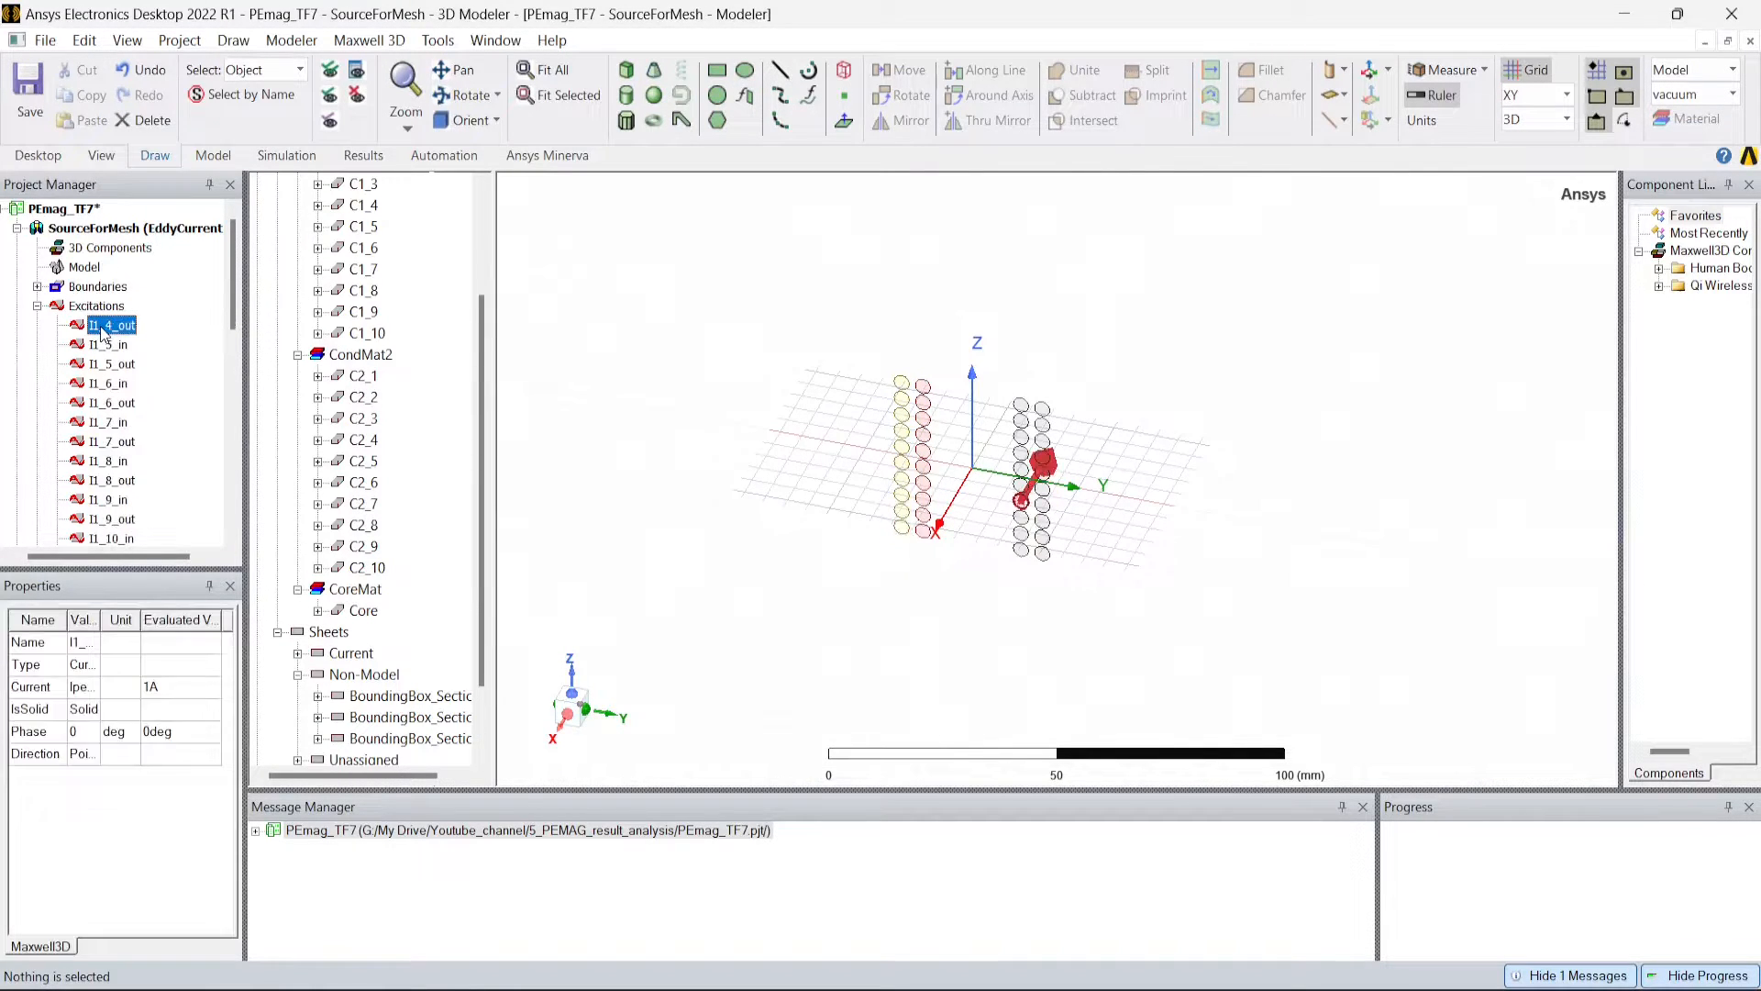
pyautogui.press('Delete')
pyautogui.press('Delete')
pyautogui.press('Delete')
pyautogui.press('Delete')
pyautogui.press('Delete')
pyautogui.press('Delete')
pyautogui.press('Delete')
pyautogui.press('Delete')
pyautogui.press('Delete')
pyautogui.press('Delete')
pyautogui.press('Delete')
pyautogui.press('Delete')
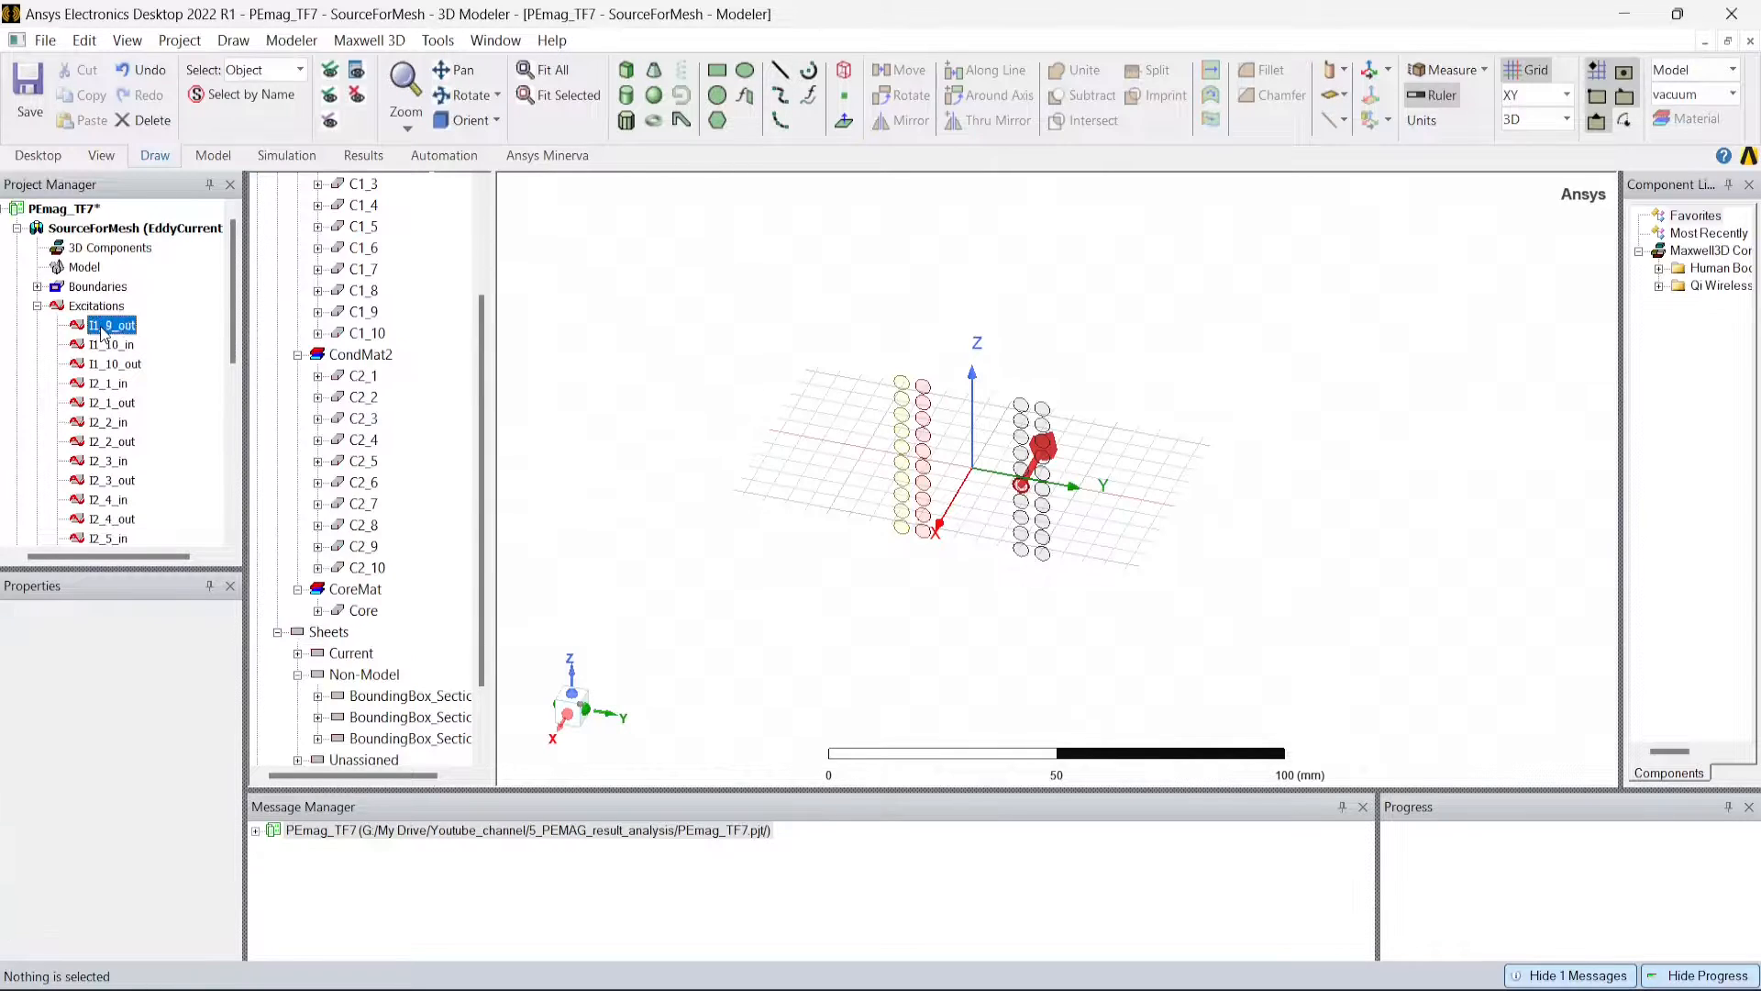
pyautogui.press('Delete')
pyautogui.press('Delete')
pyautogui.press('Delete')
pyautogui.press('Delete')
pyautogui.press('Delete')
pyautogui.press('Delete')
pyautogui.press('Delete')
pyautogui.press('Delete')
pyautogui.press('Delete')
pyautogui.press('Delete')
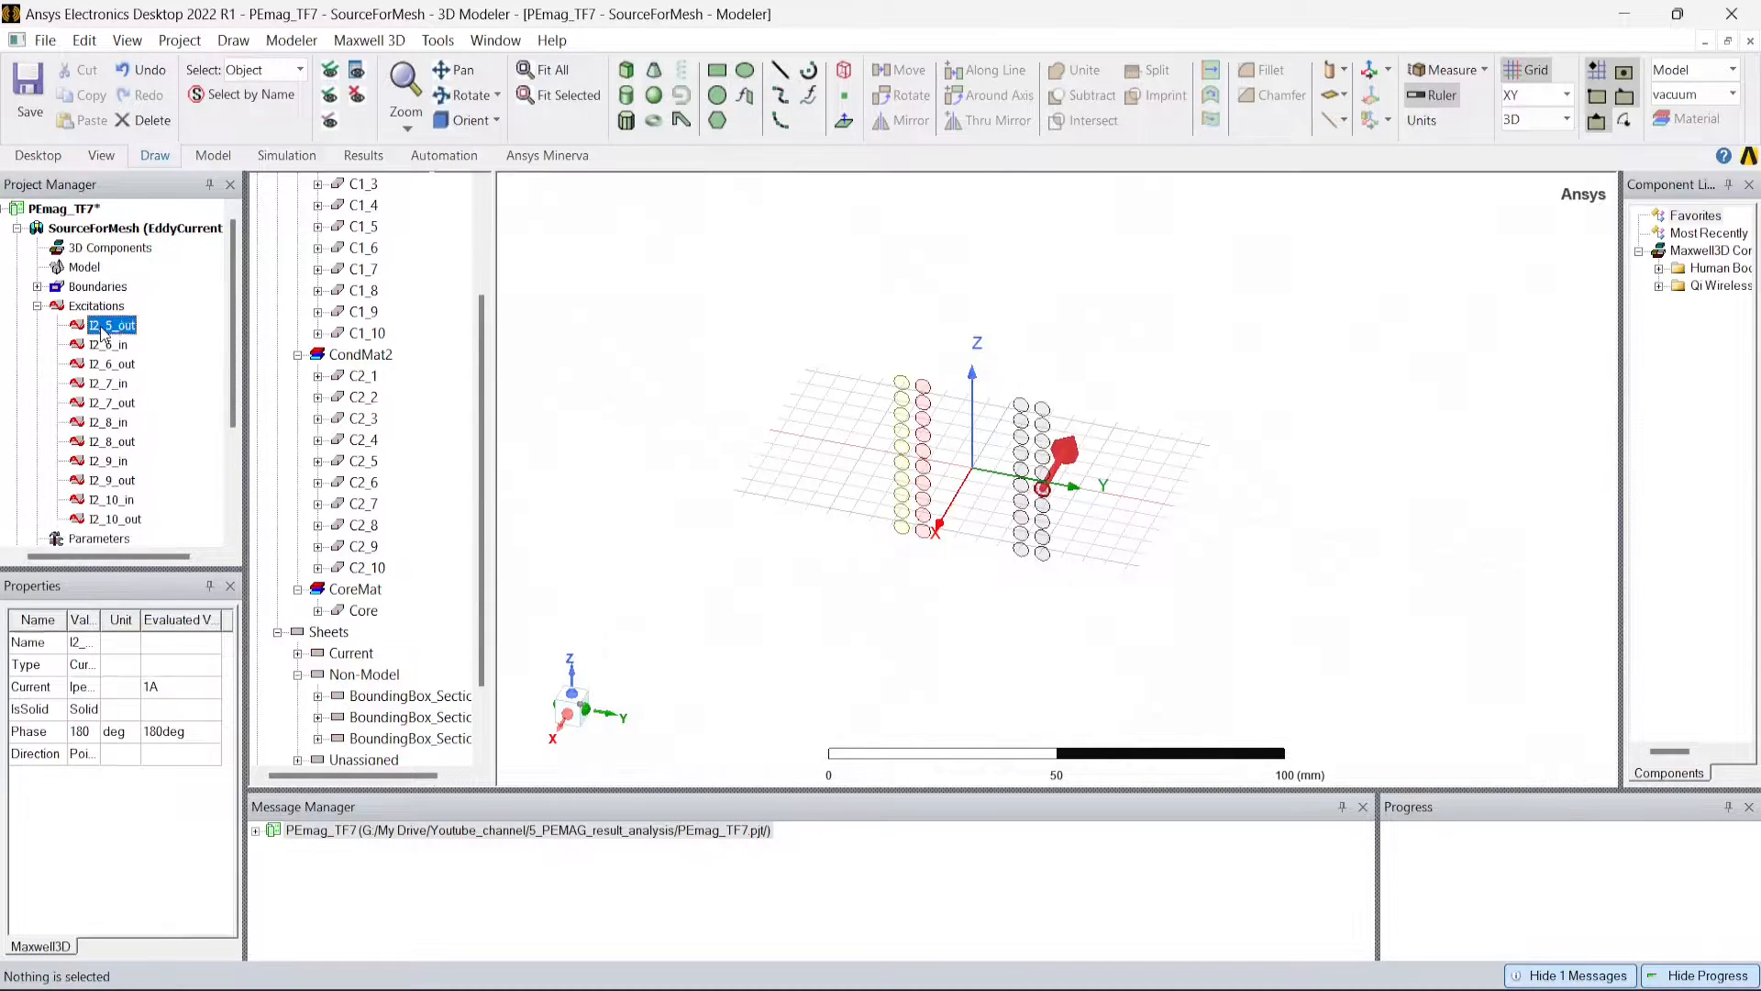
pyautogui.press('Delete')
pyautogui.press('Delete')
pyautogui.press('Delete')
pyautogui.press('Delete')
pyautogui.press('Delete')
pyautogui.press('Delete')
pyautogui.press('Delete')
pyautogui.press('Delete')
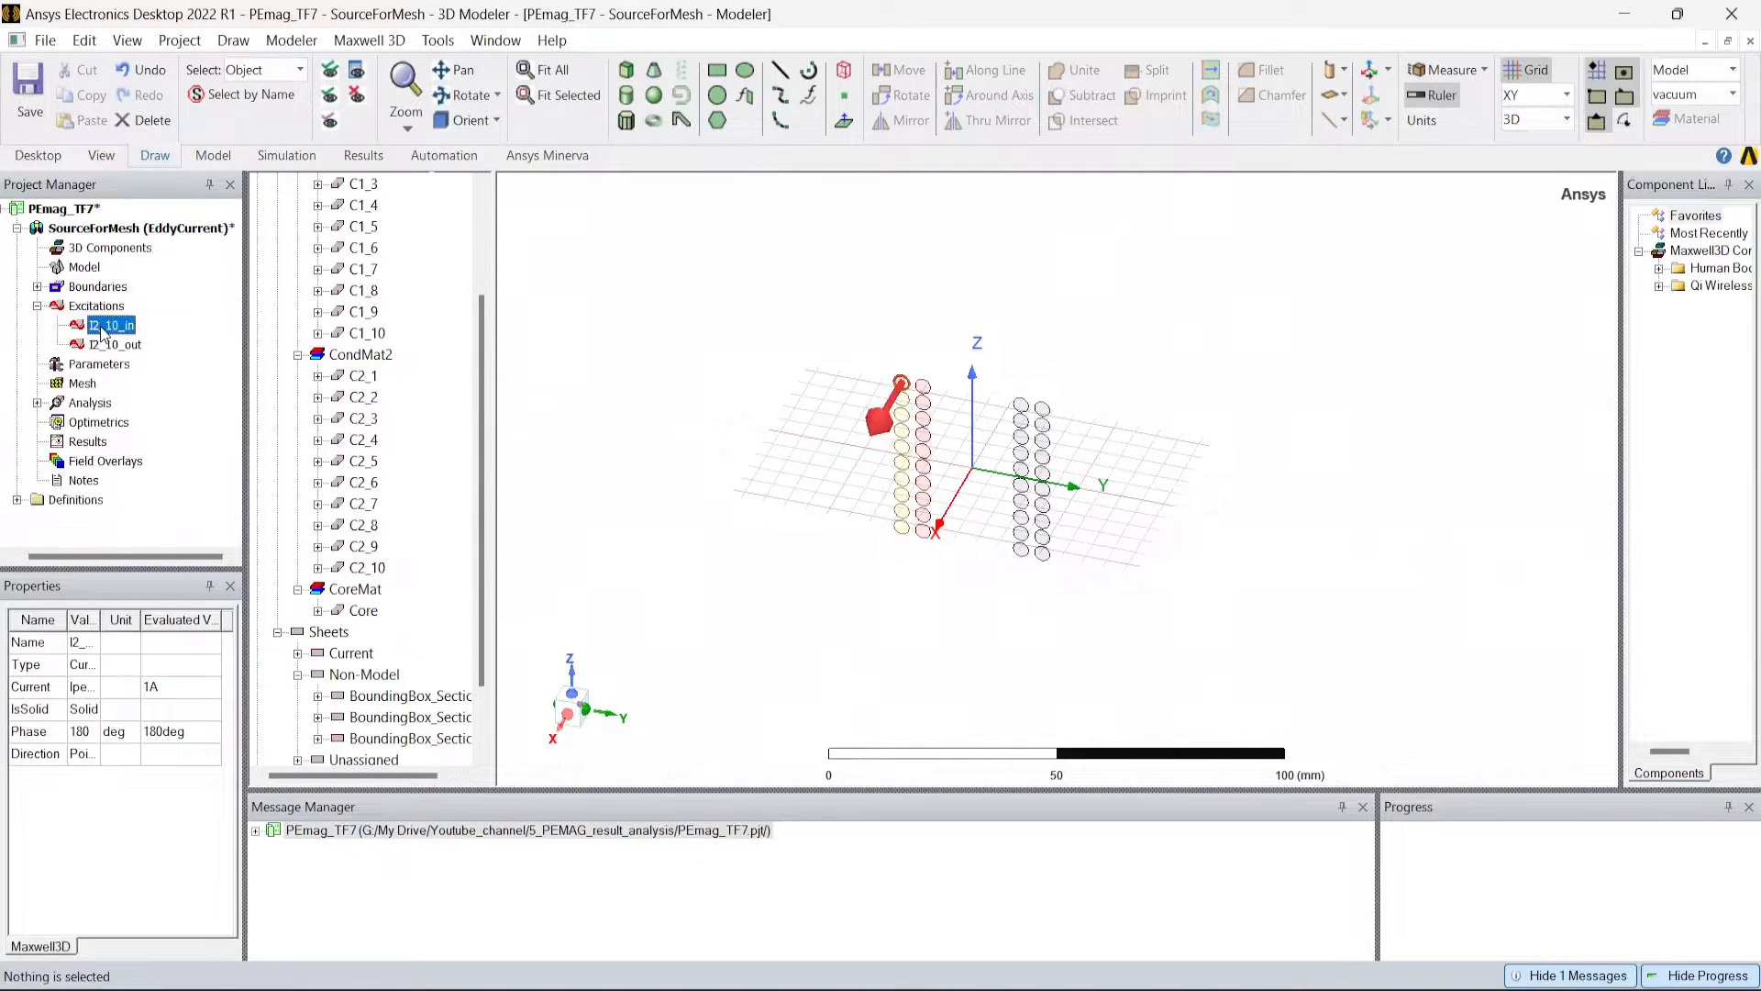
pyautogui.press('Delete')
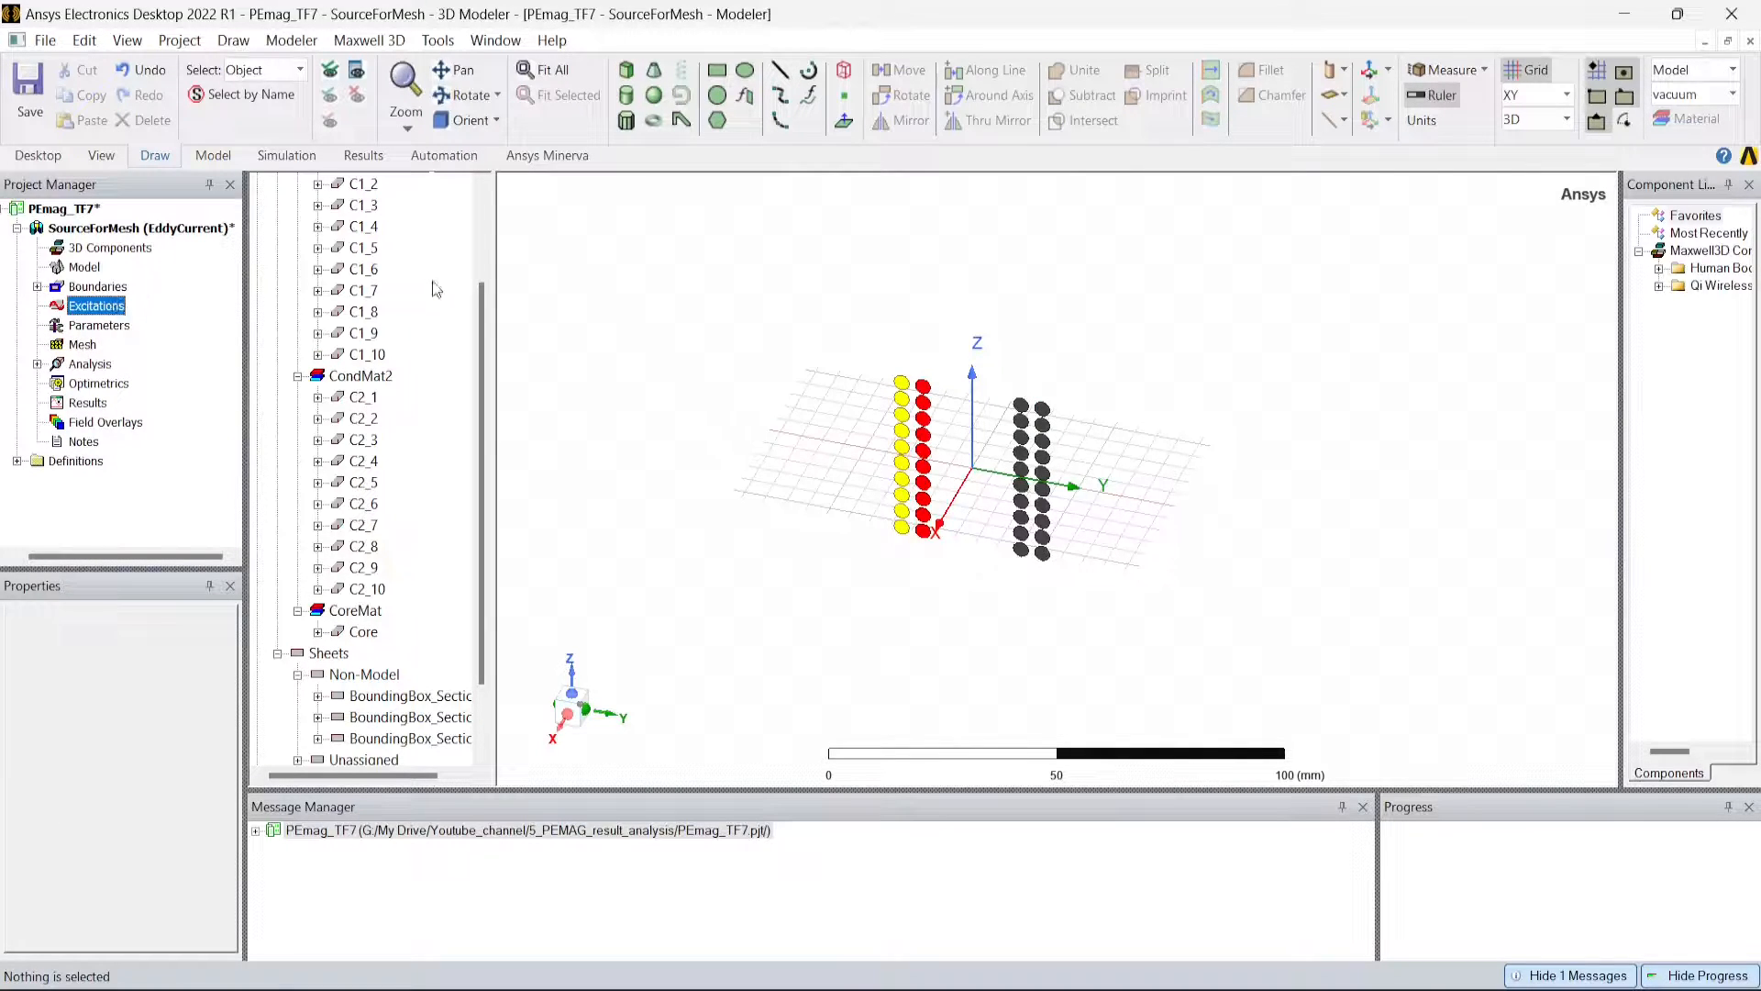
# Assign coil terminals with base name Ip_p to the column of ten red CondMat1 section sheets, swapping their direction.
pyautogui.scroll(1, 896, 569)
pyautogui.scroll(3, 908, 551)
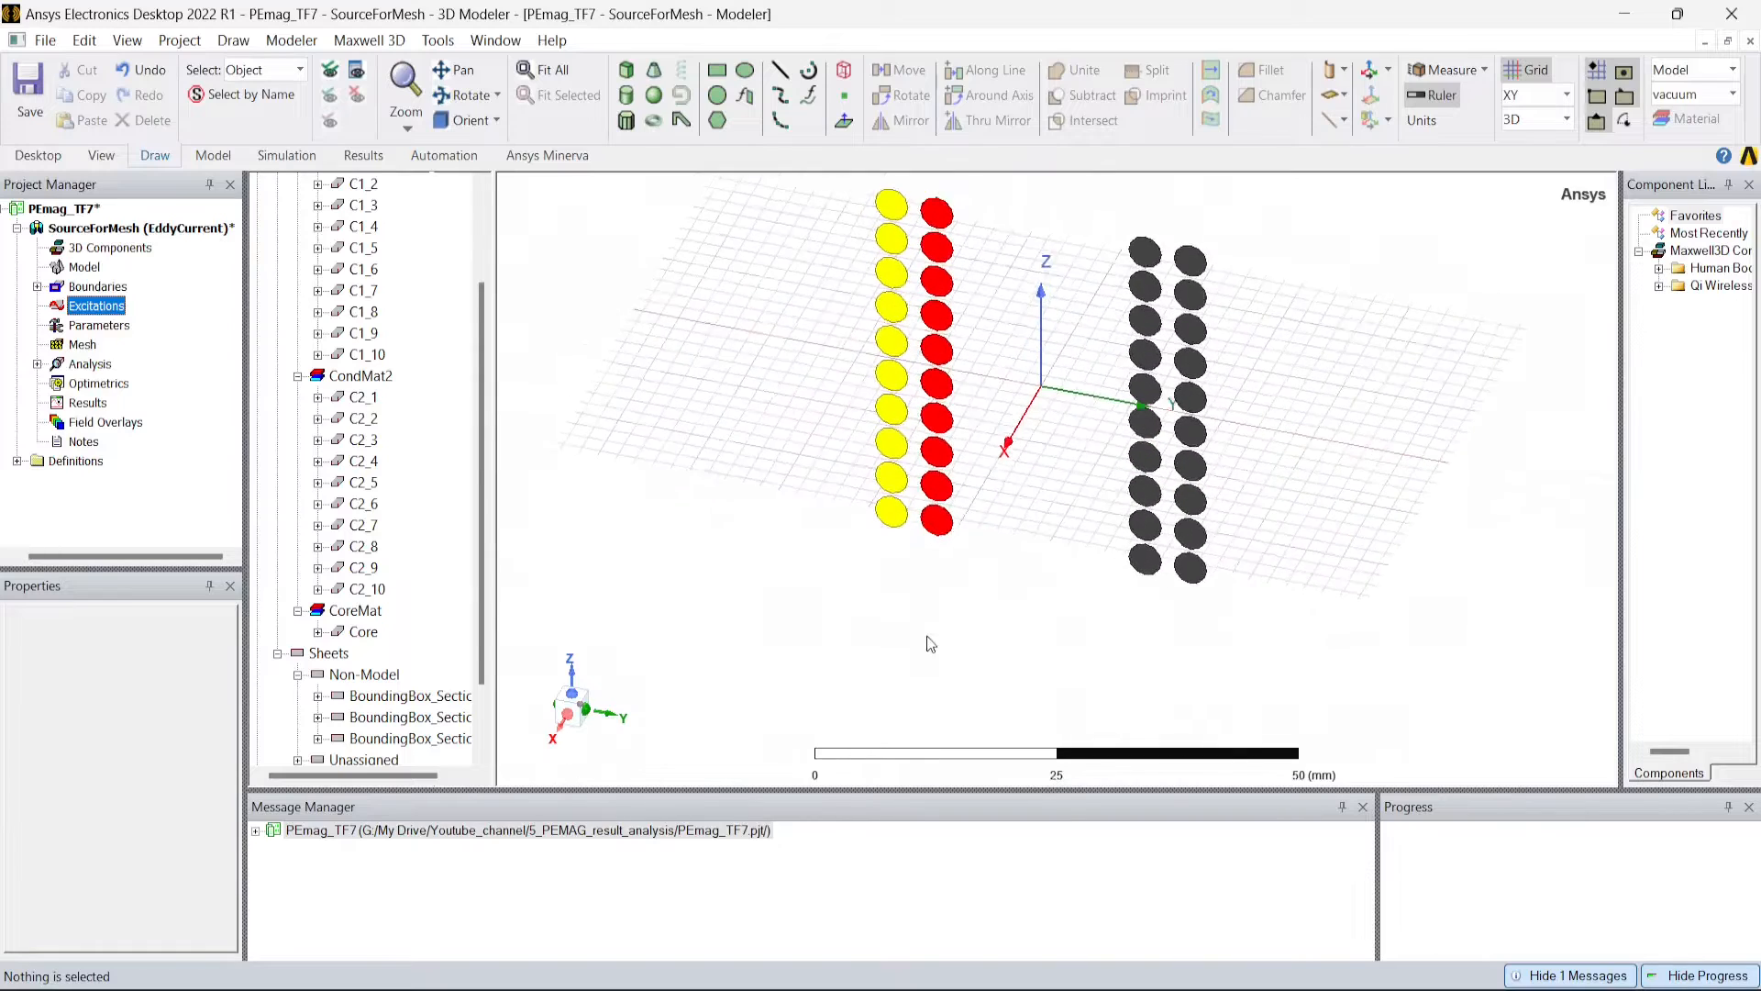
pyautogui.moveTo(915, 202); pyautogui.dragTo(972, 598)
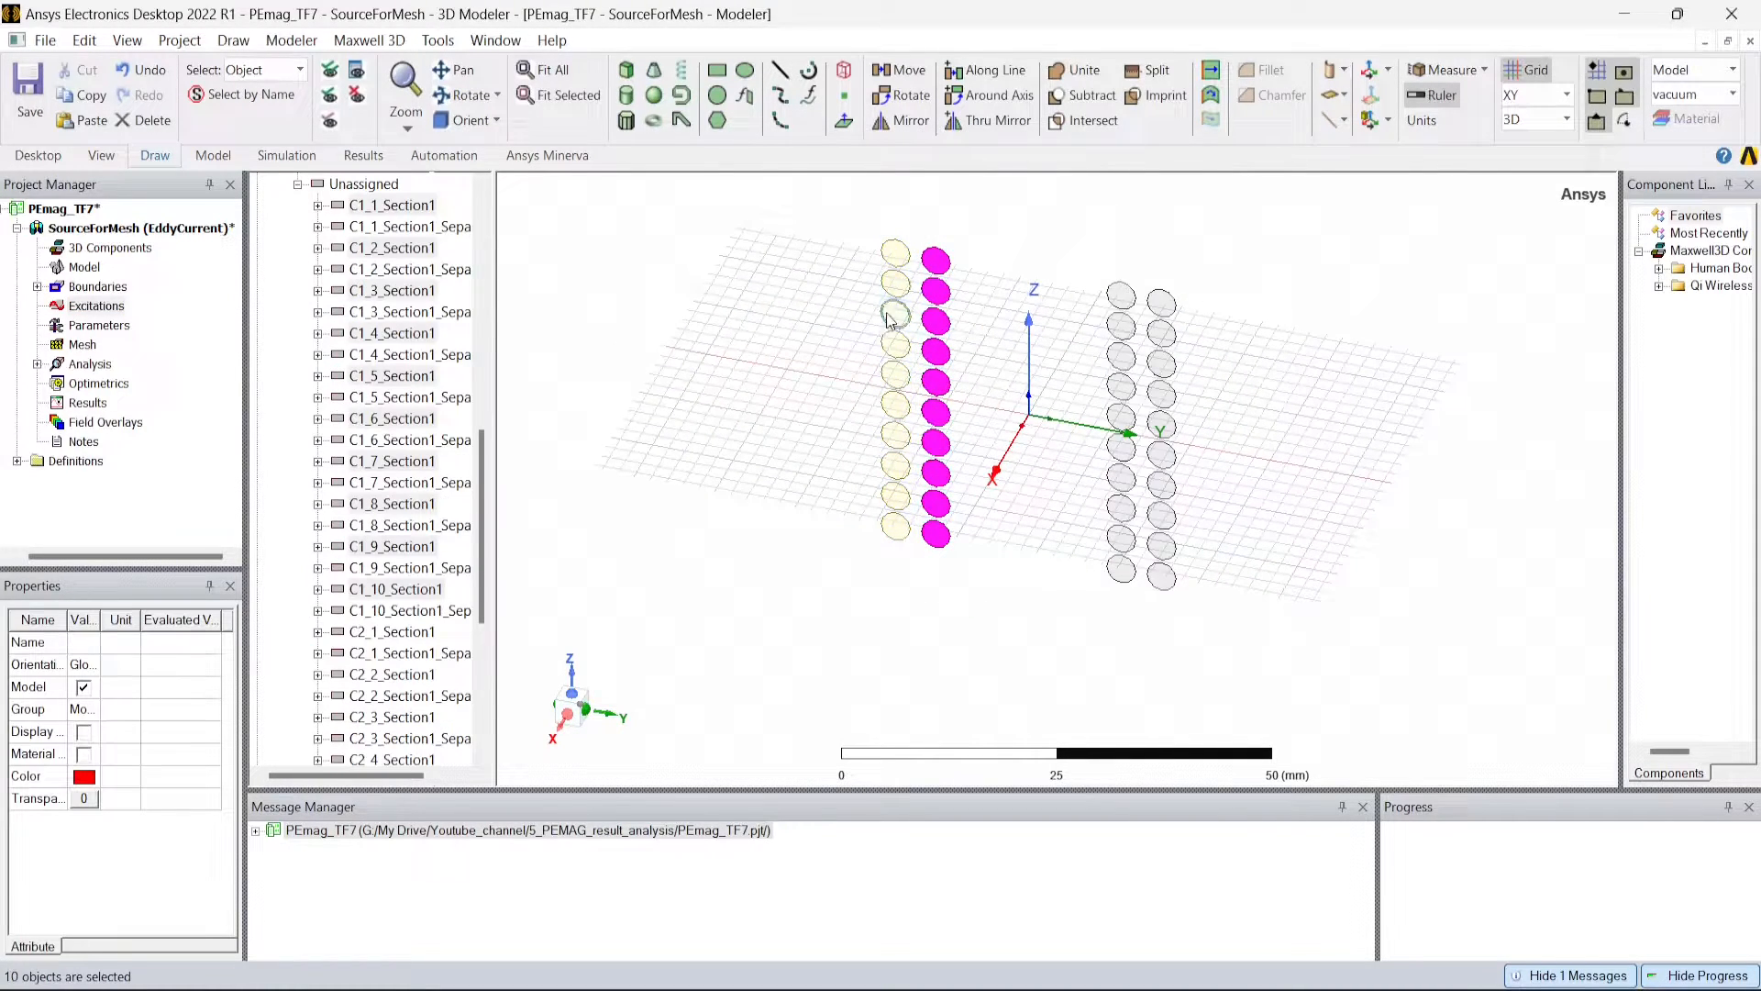
pyautogui.rightClick(935, 262)
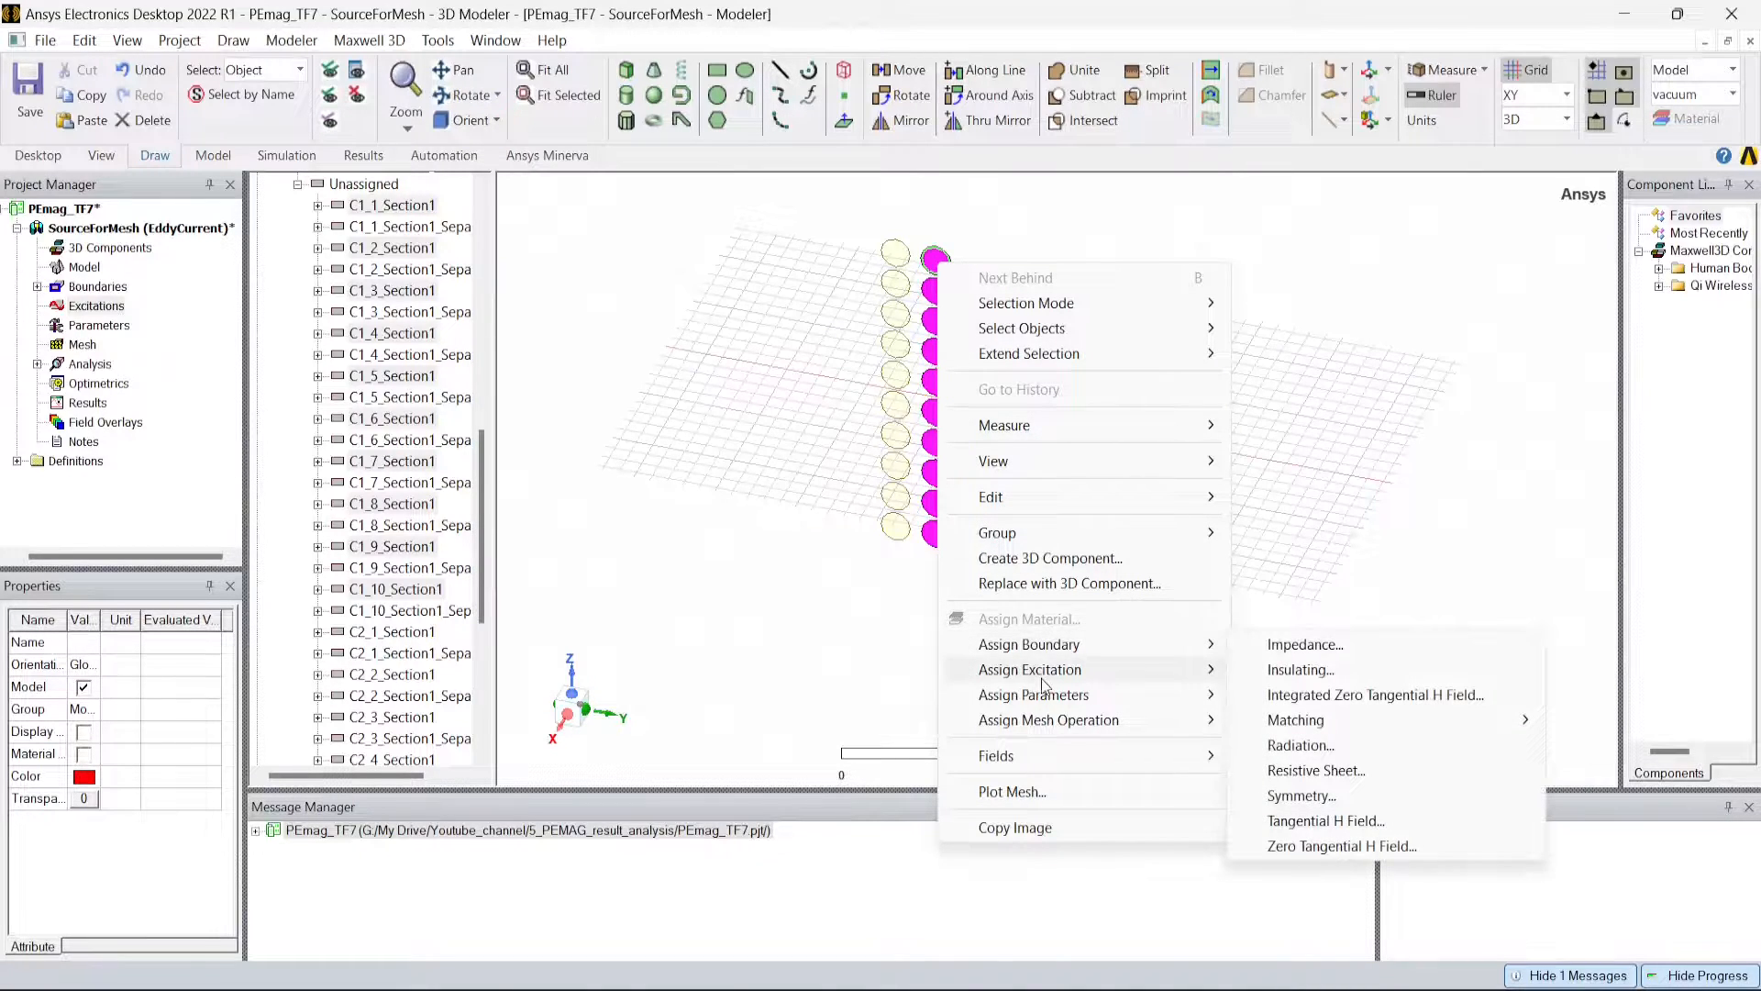
pyautogui.moveTo(1074, 680)
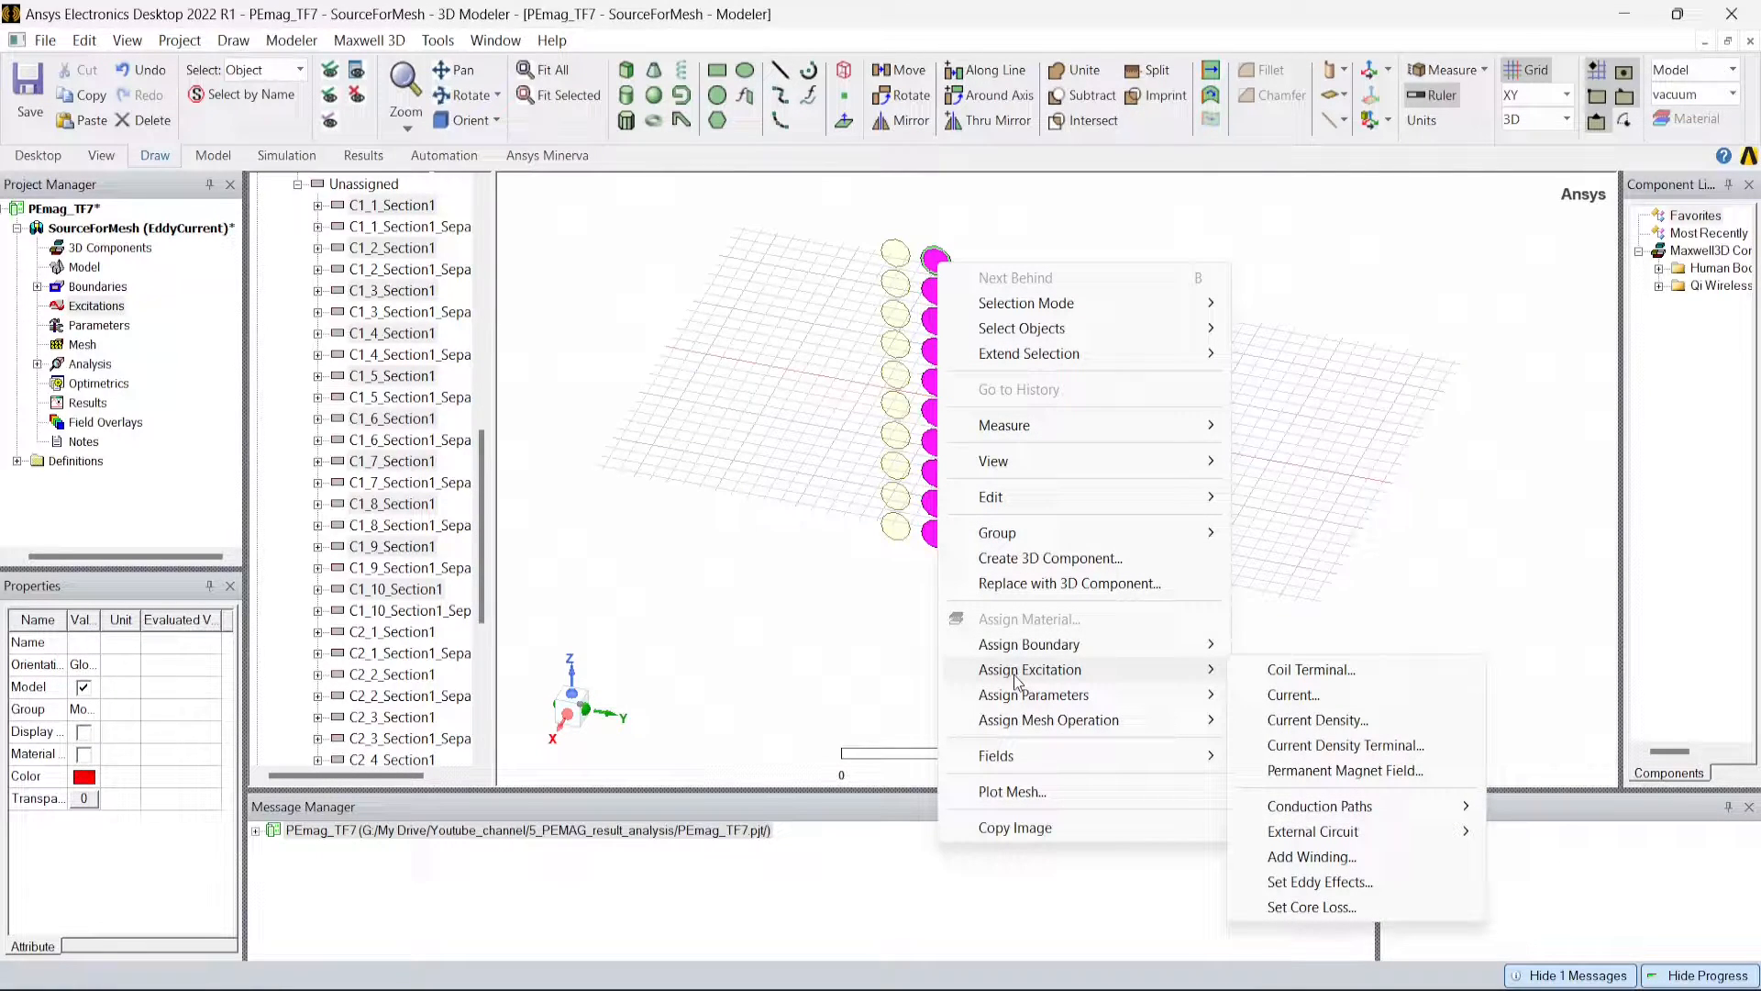
pyautogui.click(1297, 670)
pyautogui.doubleClick(1371, 306)
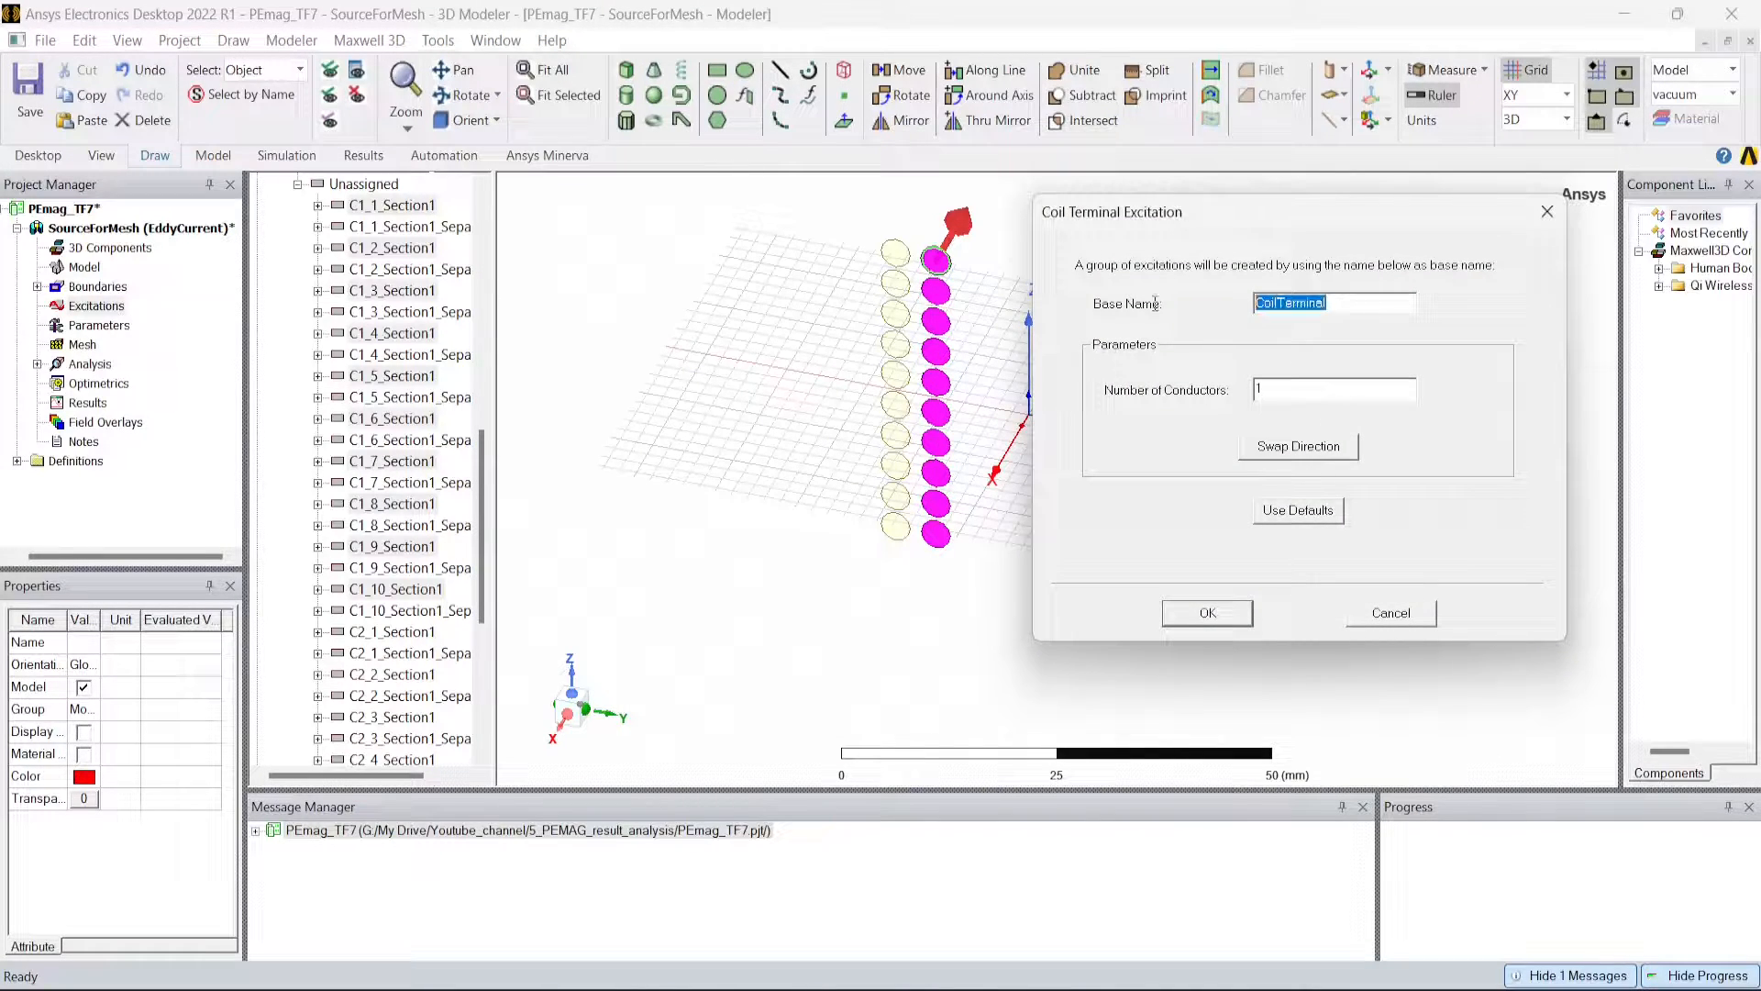
pyautogui.press('BackSpace')
pyautogui.click(1300, 447)
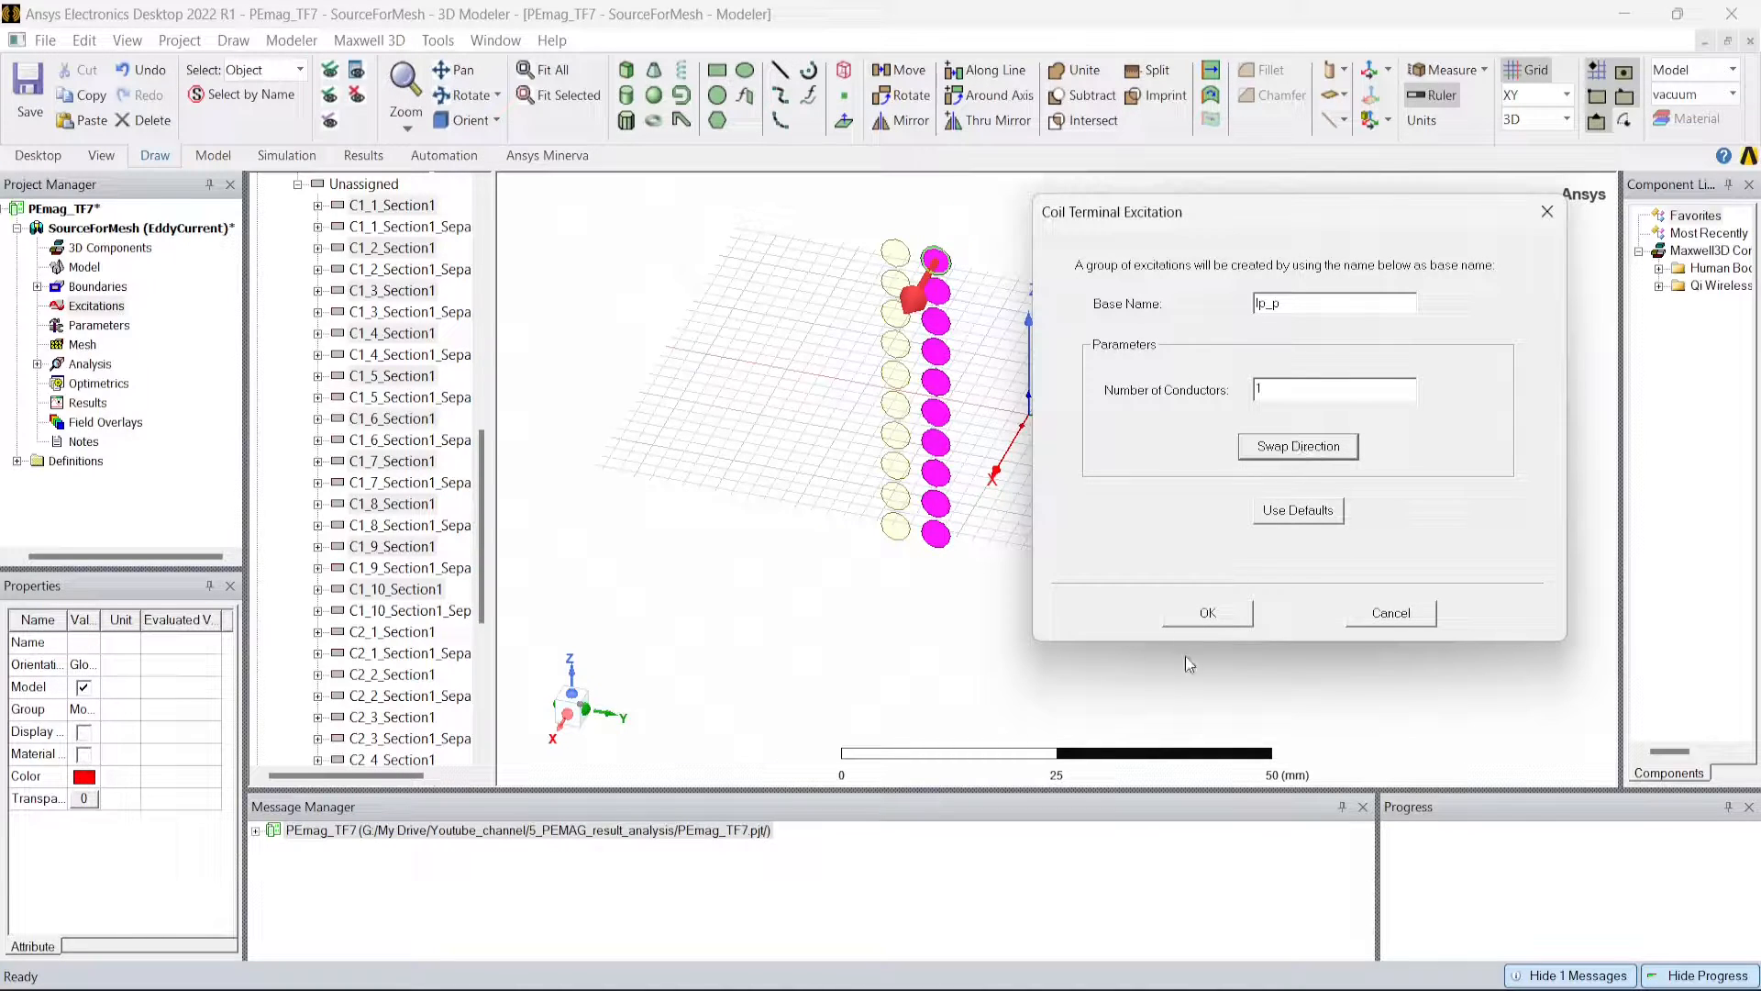
pyautogui.click(1247, 615)
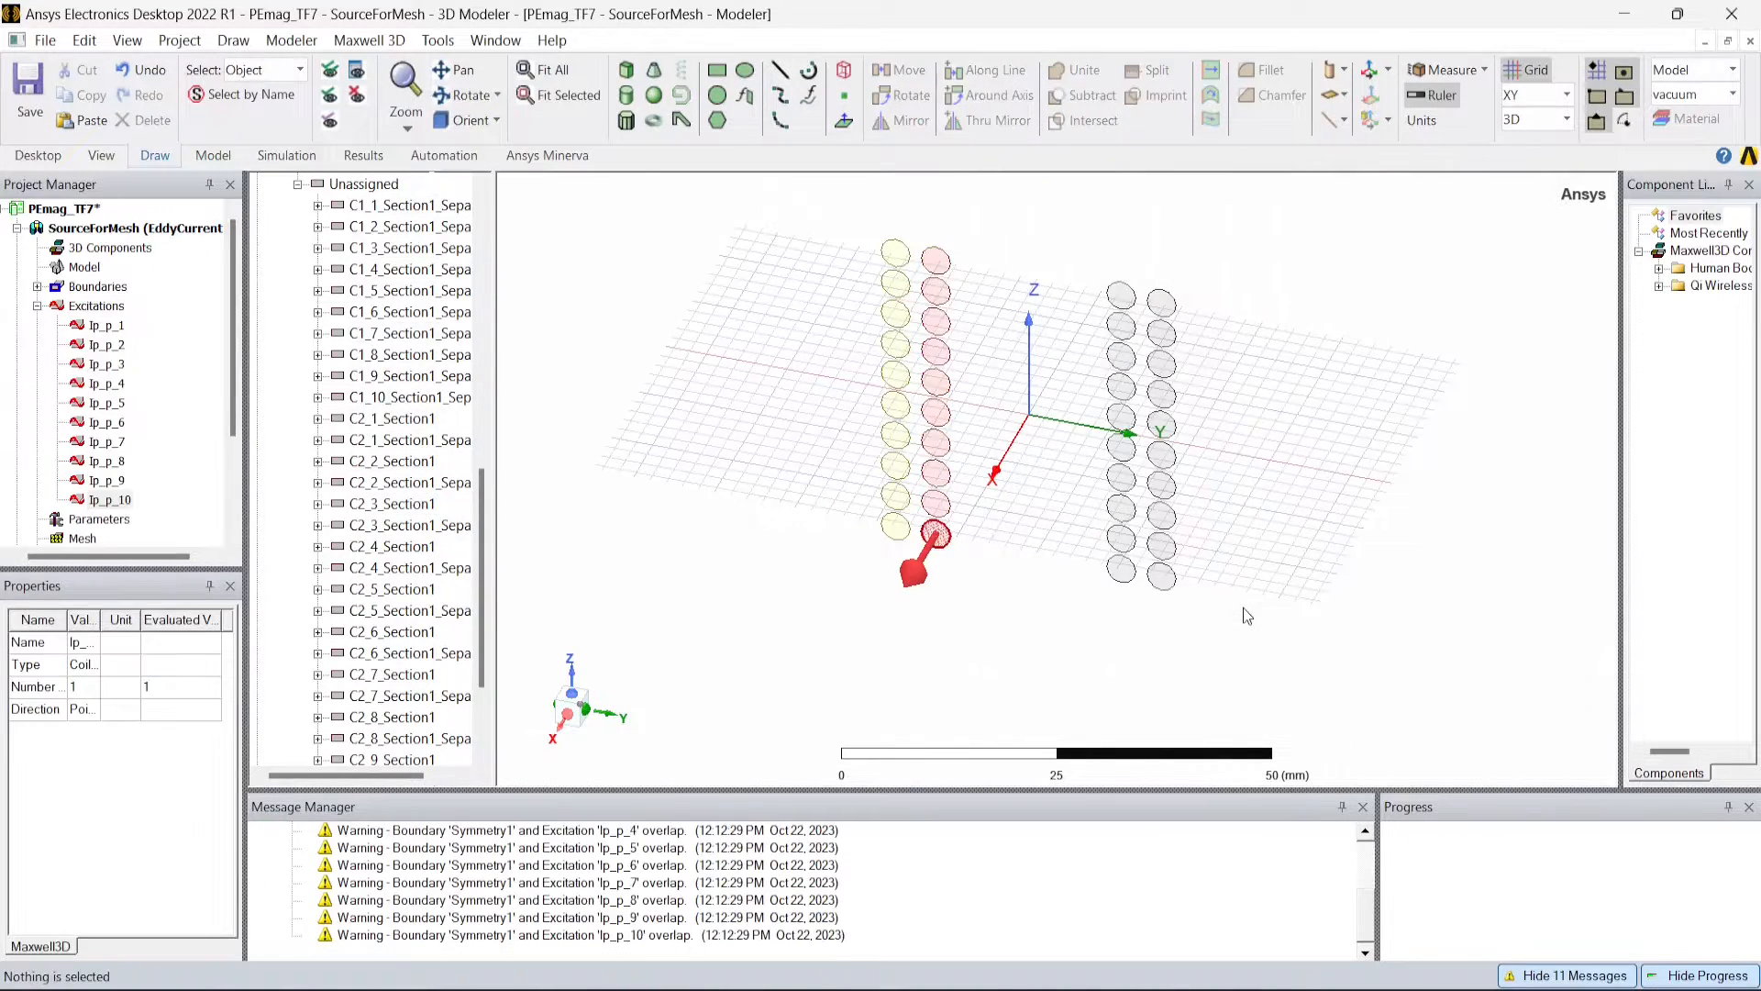
# Go through coil terminals Ip_p_1 to Ip_p_10 one by one and examine each terminal's direction.
pyautogui.click(118, 327)
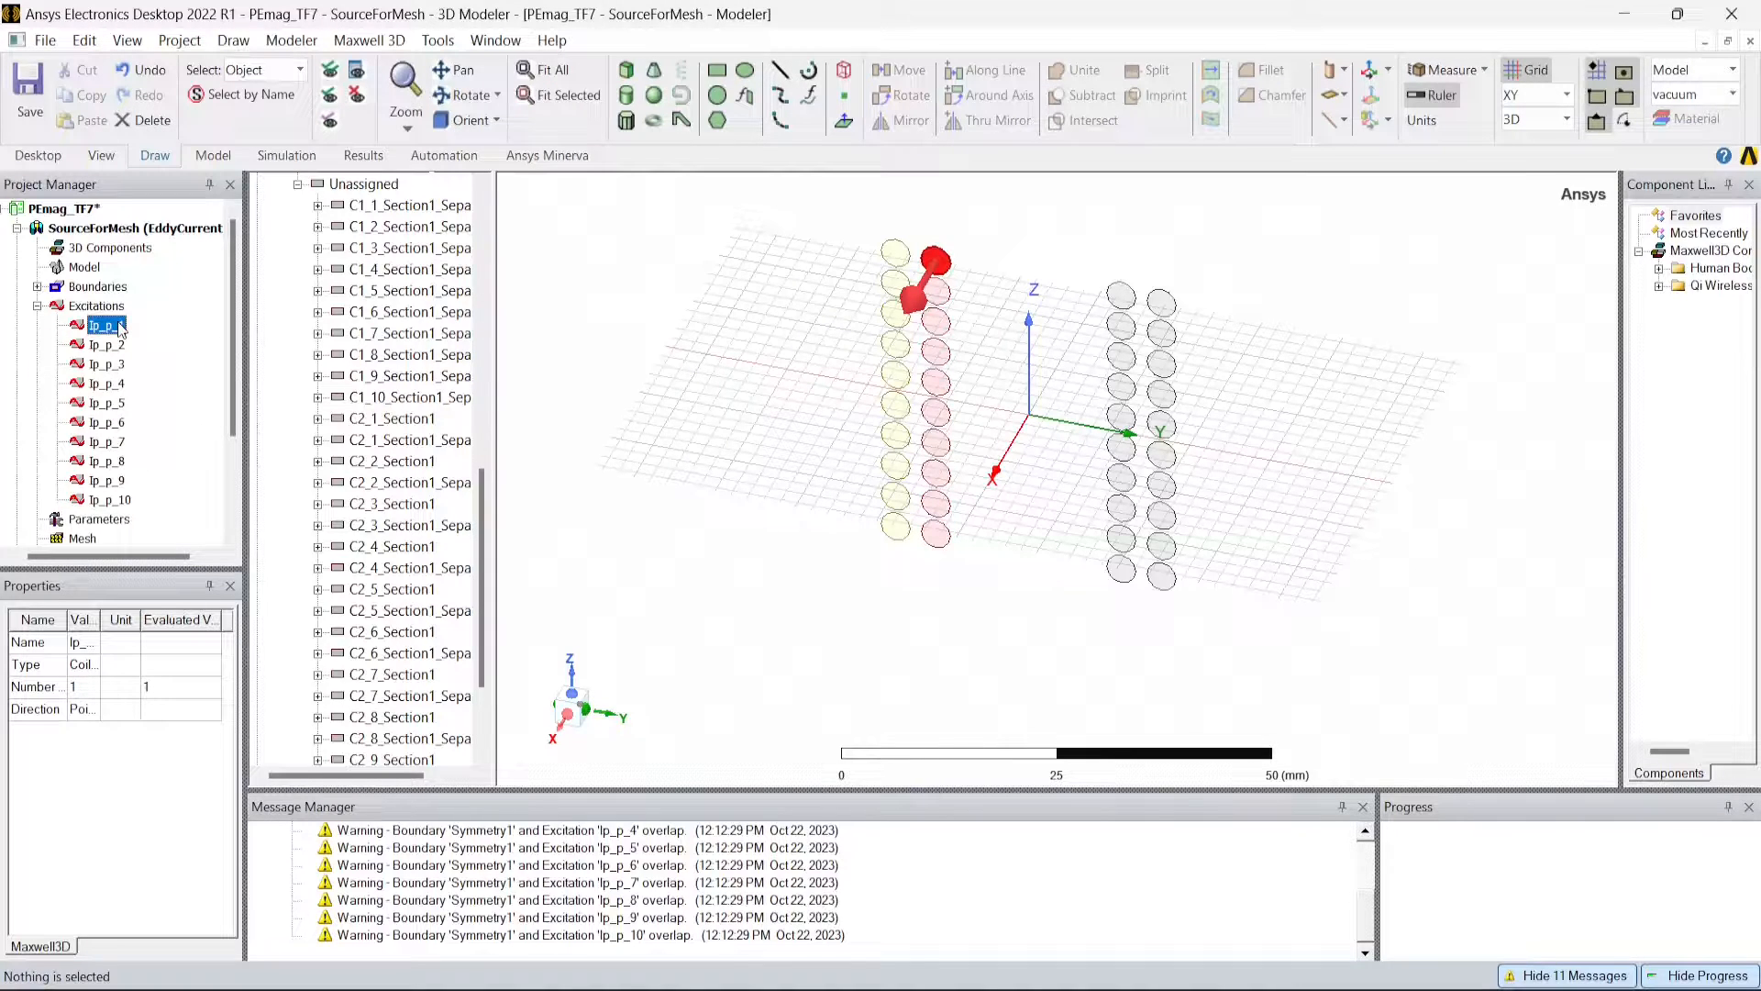
pyautogui.press('Down')
pyautogui.press('Down')
pyautogui.press('Down')
pyautogui.press('Down')
pyautogui.press('Down')
pyautogui.press('Down')
pyautogui.press('Down')
pyautogui.press('Down')
pyautogui.press('Down')
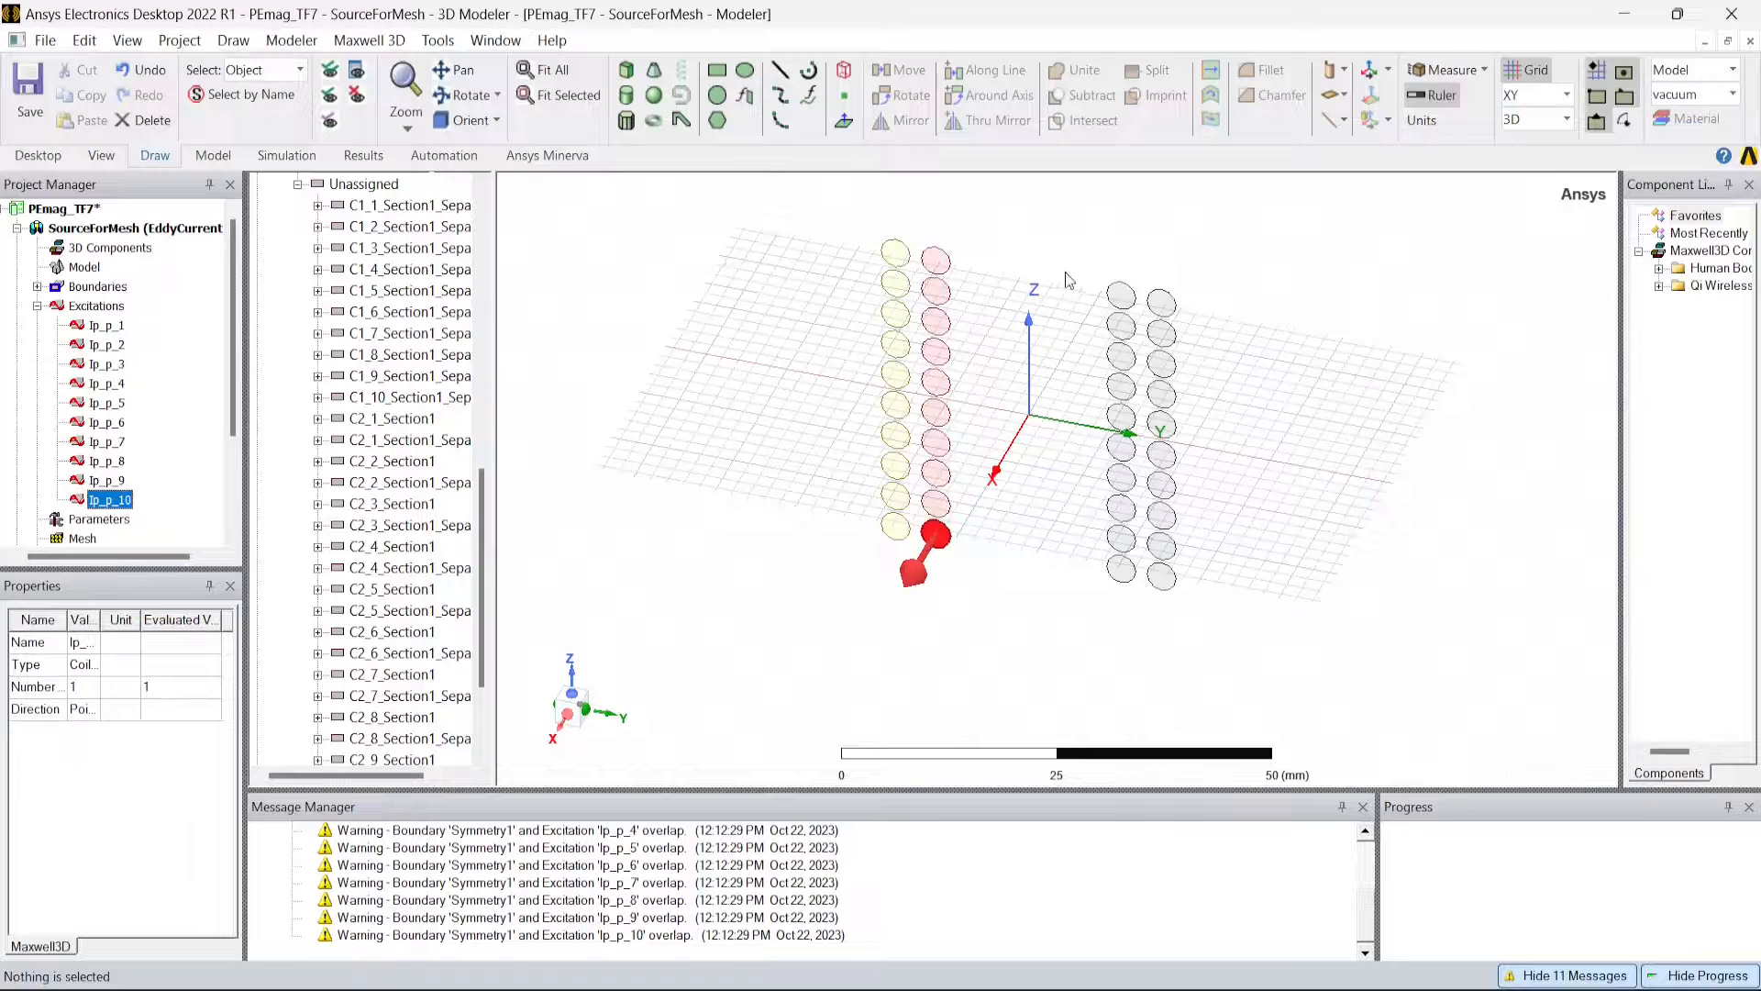
# Assign coil terminals with base name Ip_n to the inner column of ten dark section sheets, keeping the default direction.
pyautogui.click(1095, 247)
pyautogui.moveTo(1091, 237); pyautogui.dragTo(1151, 642)
pyautogui.rightClick(1117, 296)
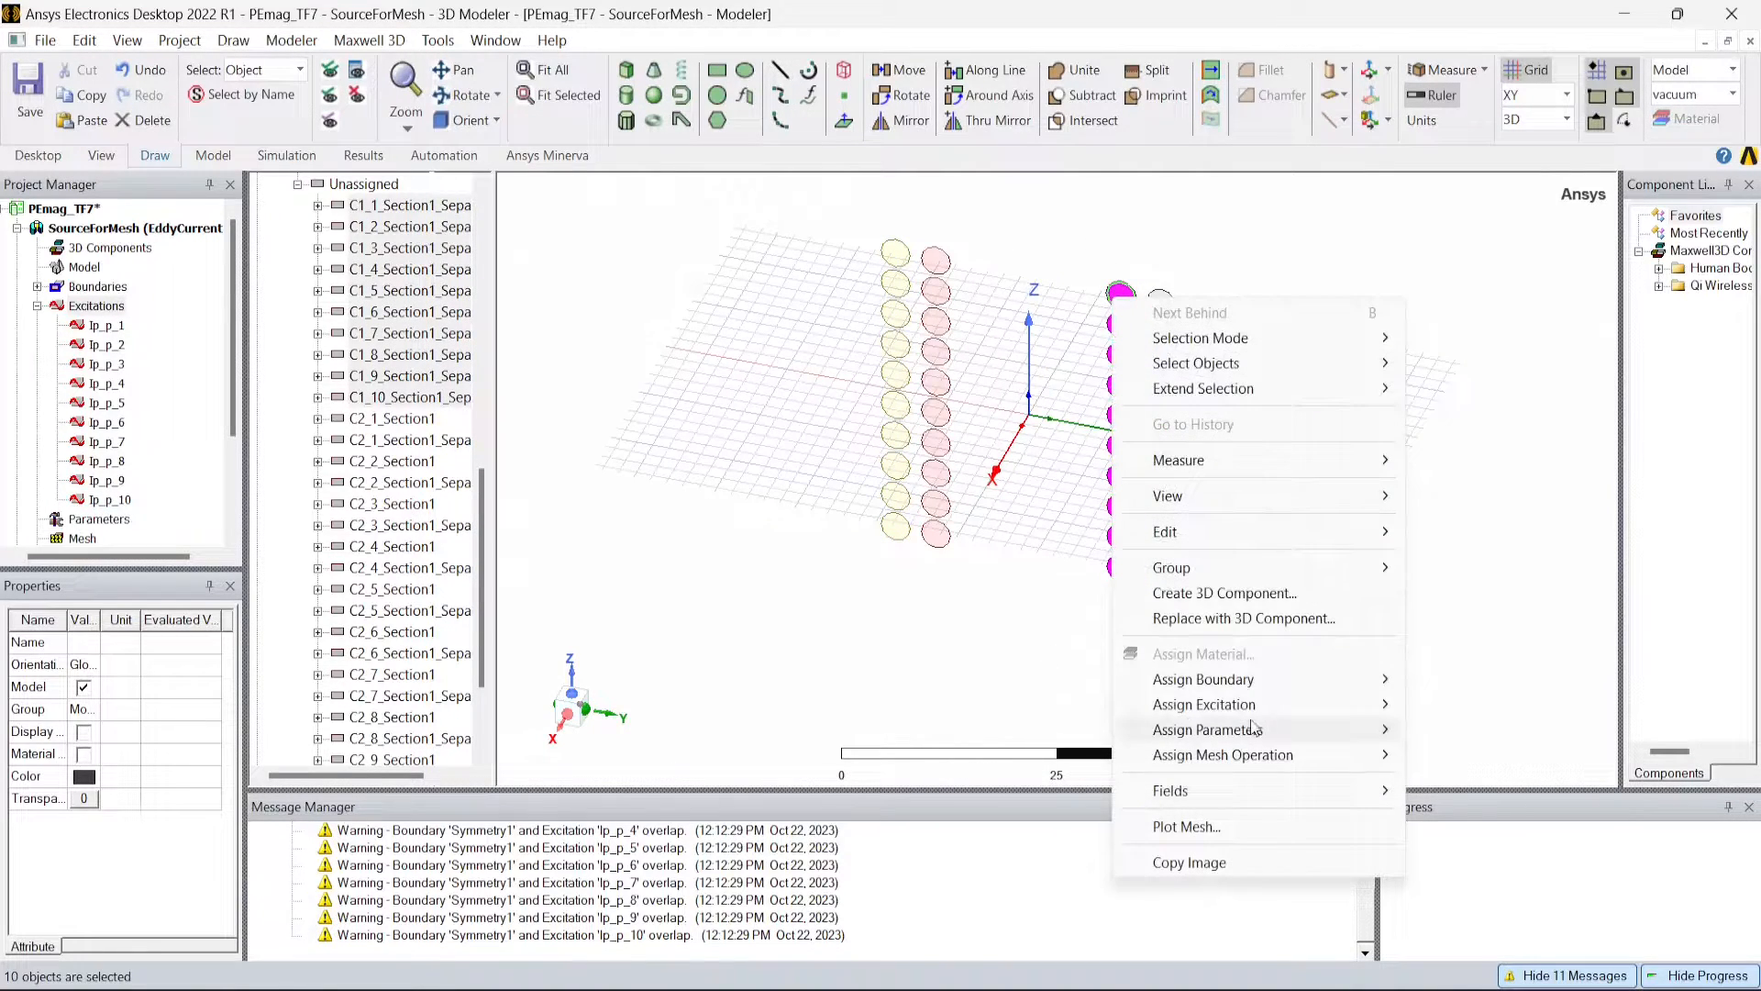
pyautogui.moveTo(1271, 712)
pyautogui.click(1512, 707)
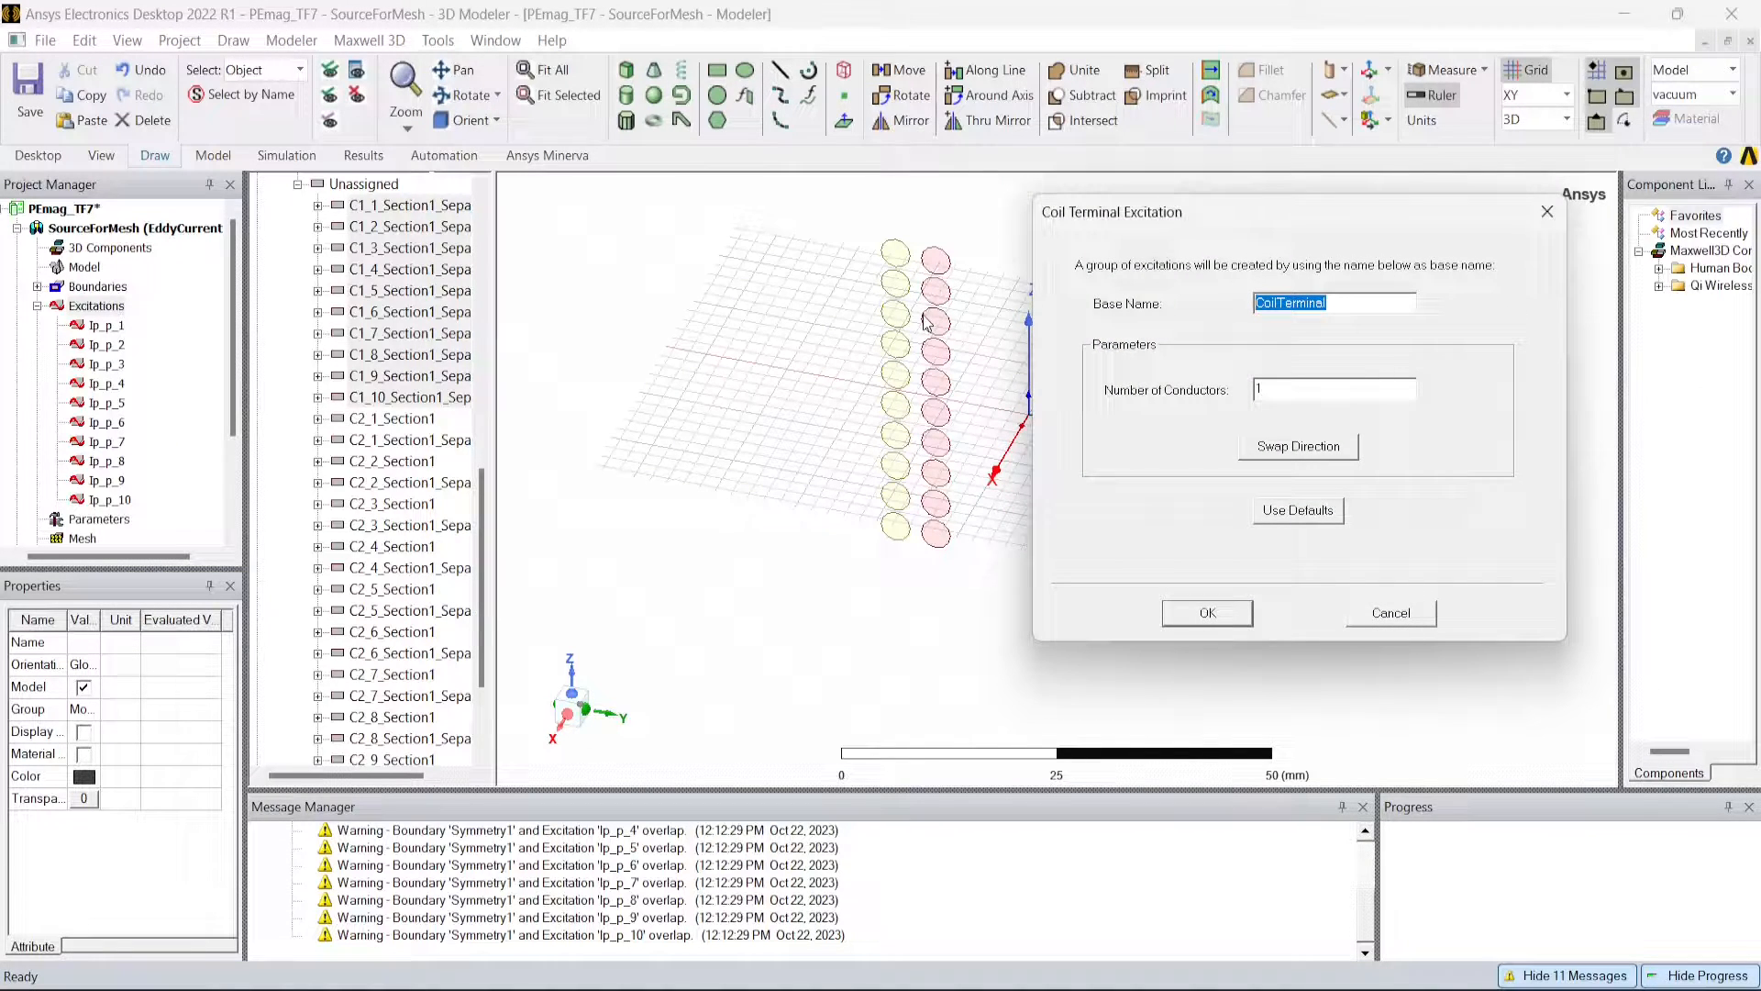
pyautogui.write('Ip_n')
pyautogui.moveTo(1244, 221); pyautogui.dragTo(704, 242)
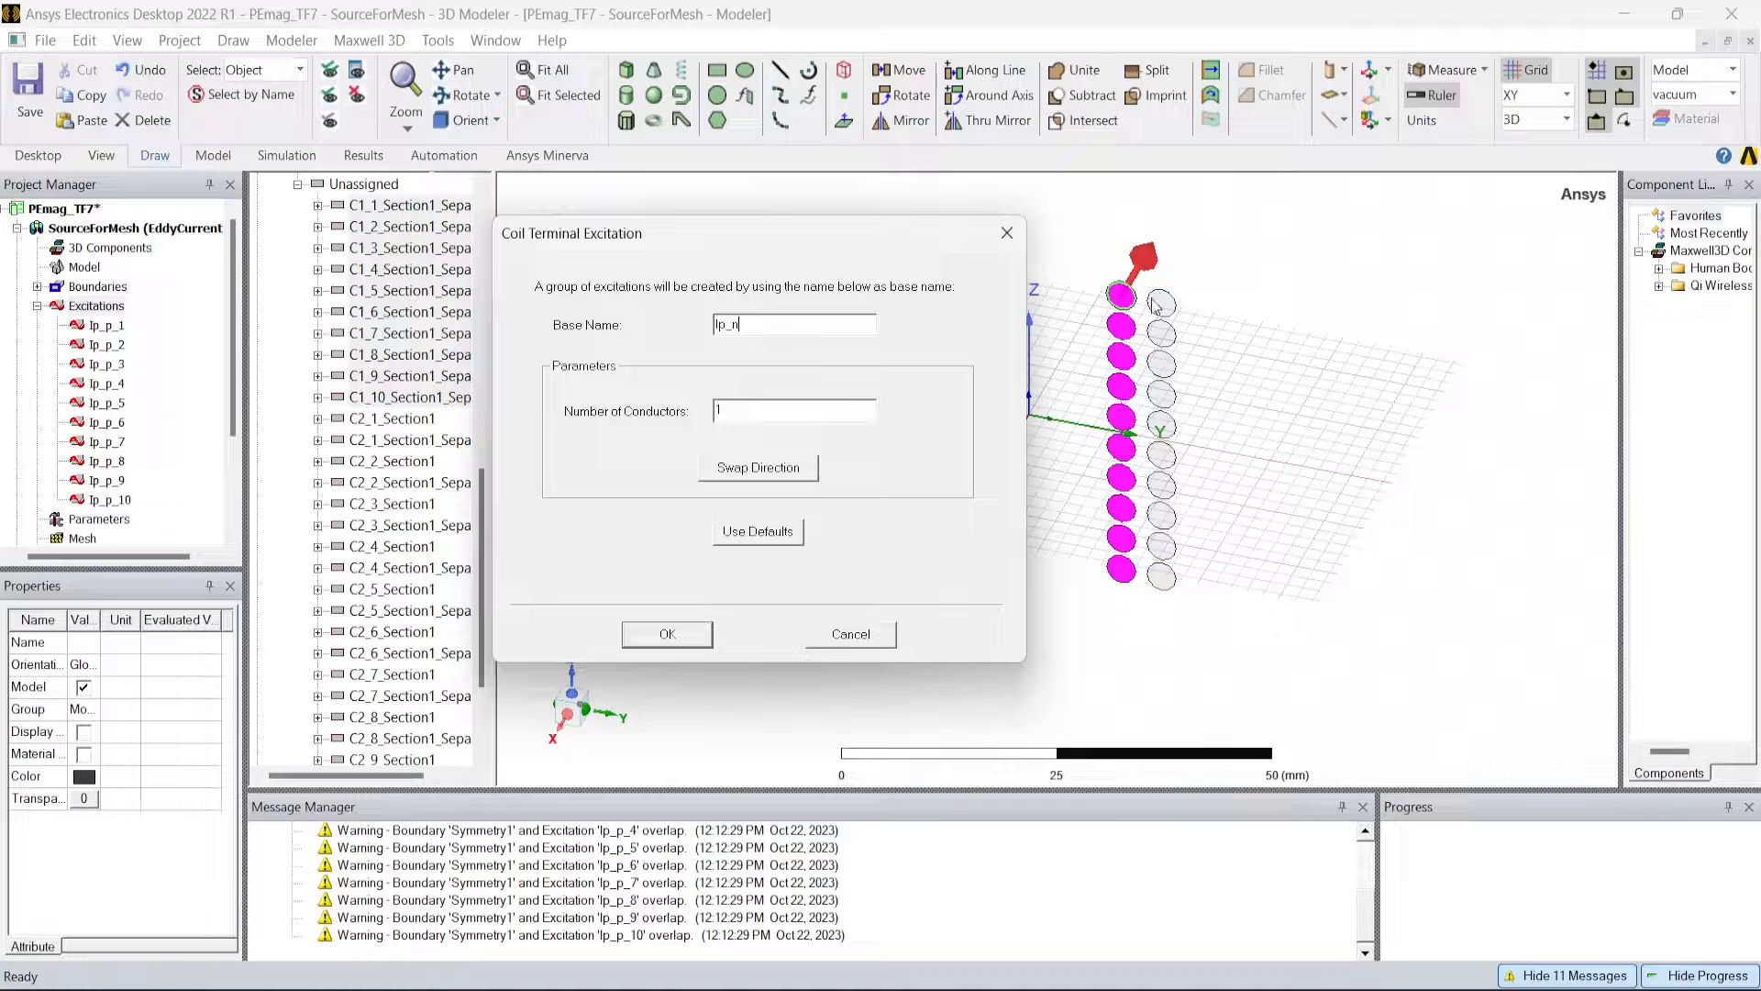
pyautogui.click(694, 633)
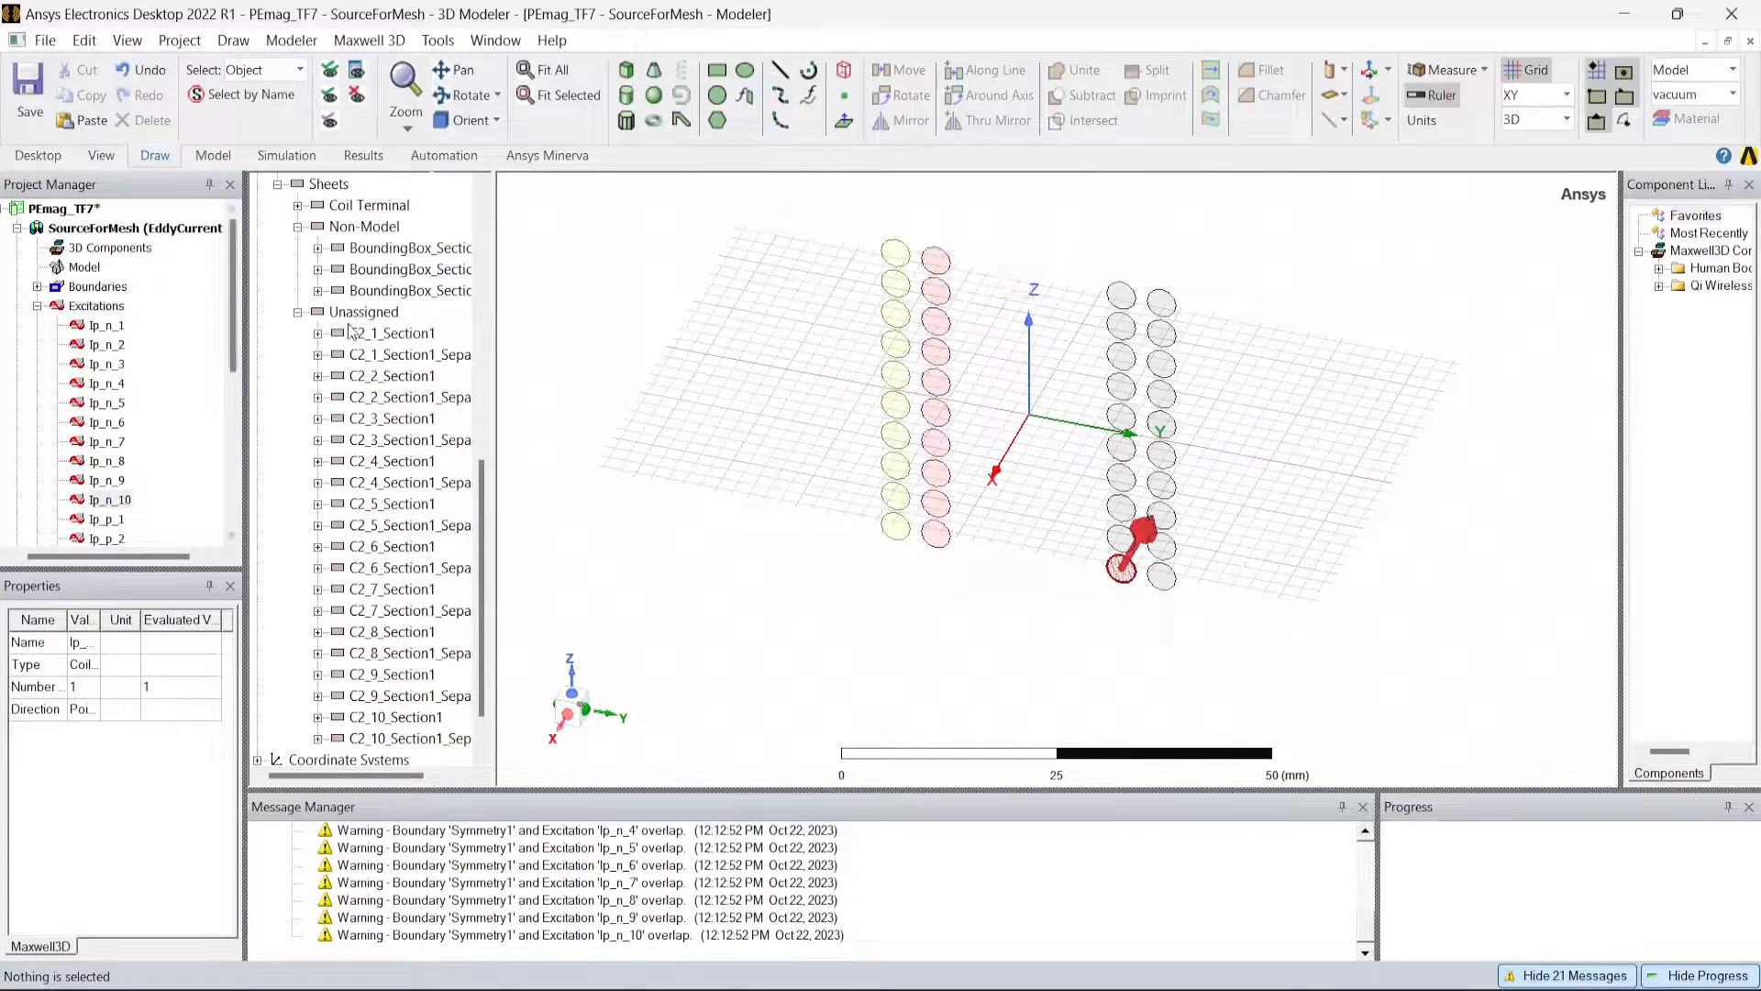
# Highlight winding turn C1_1 to examine which terminal sheets it connects, and clear the selection.
pyautogui.scroll(2, 447, 365)
pyautogui.moveTo(485, 453); pyautogui.dragTo(484, 257)
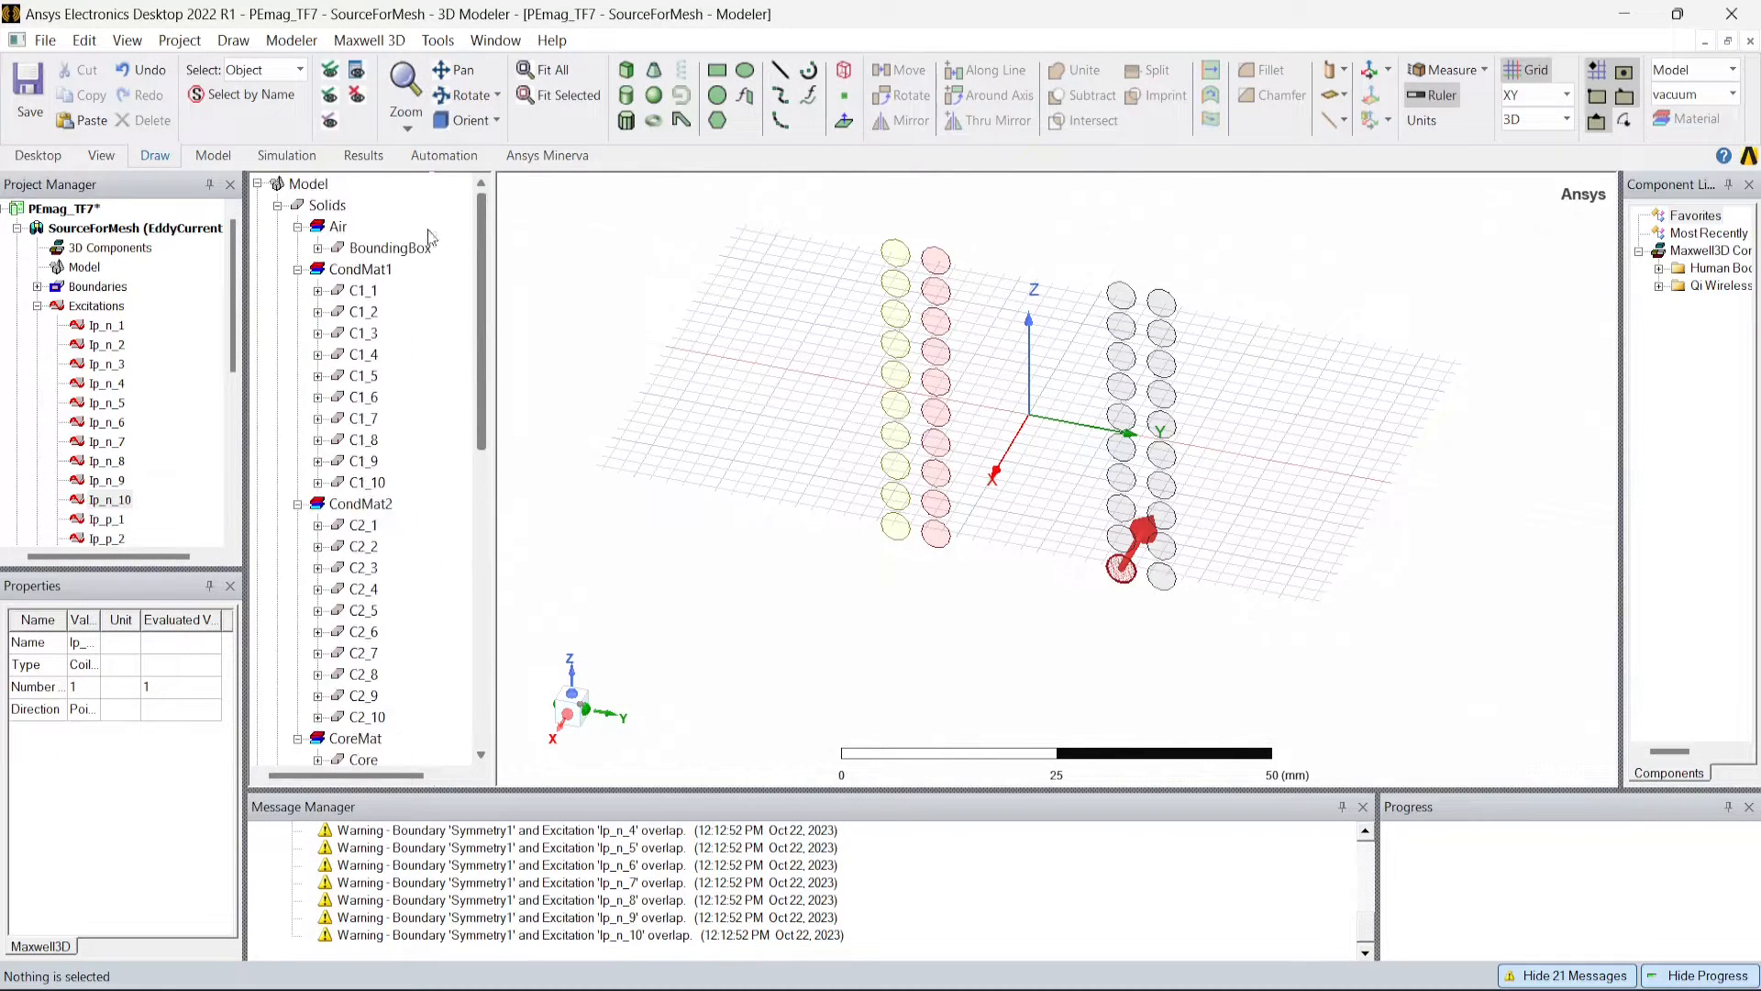
pyautogui.click(364, 290)
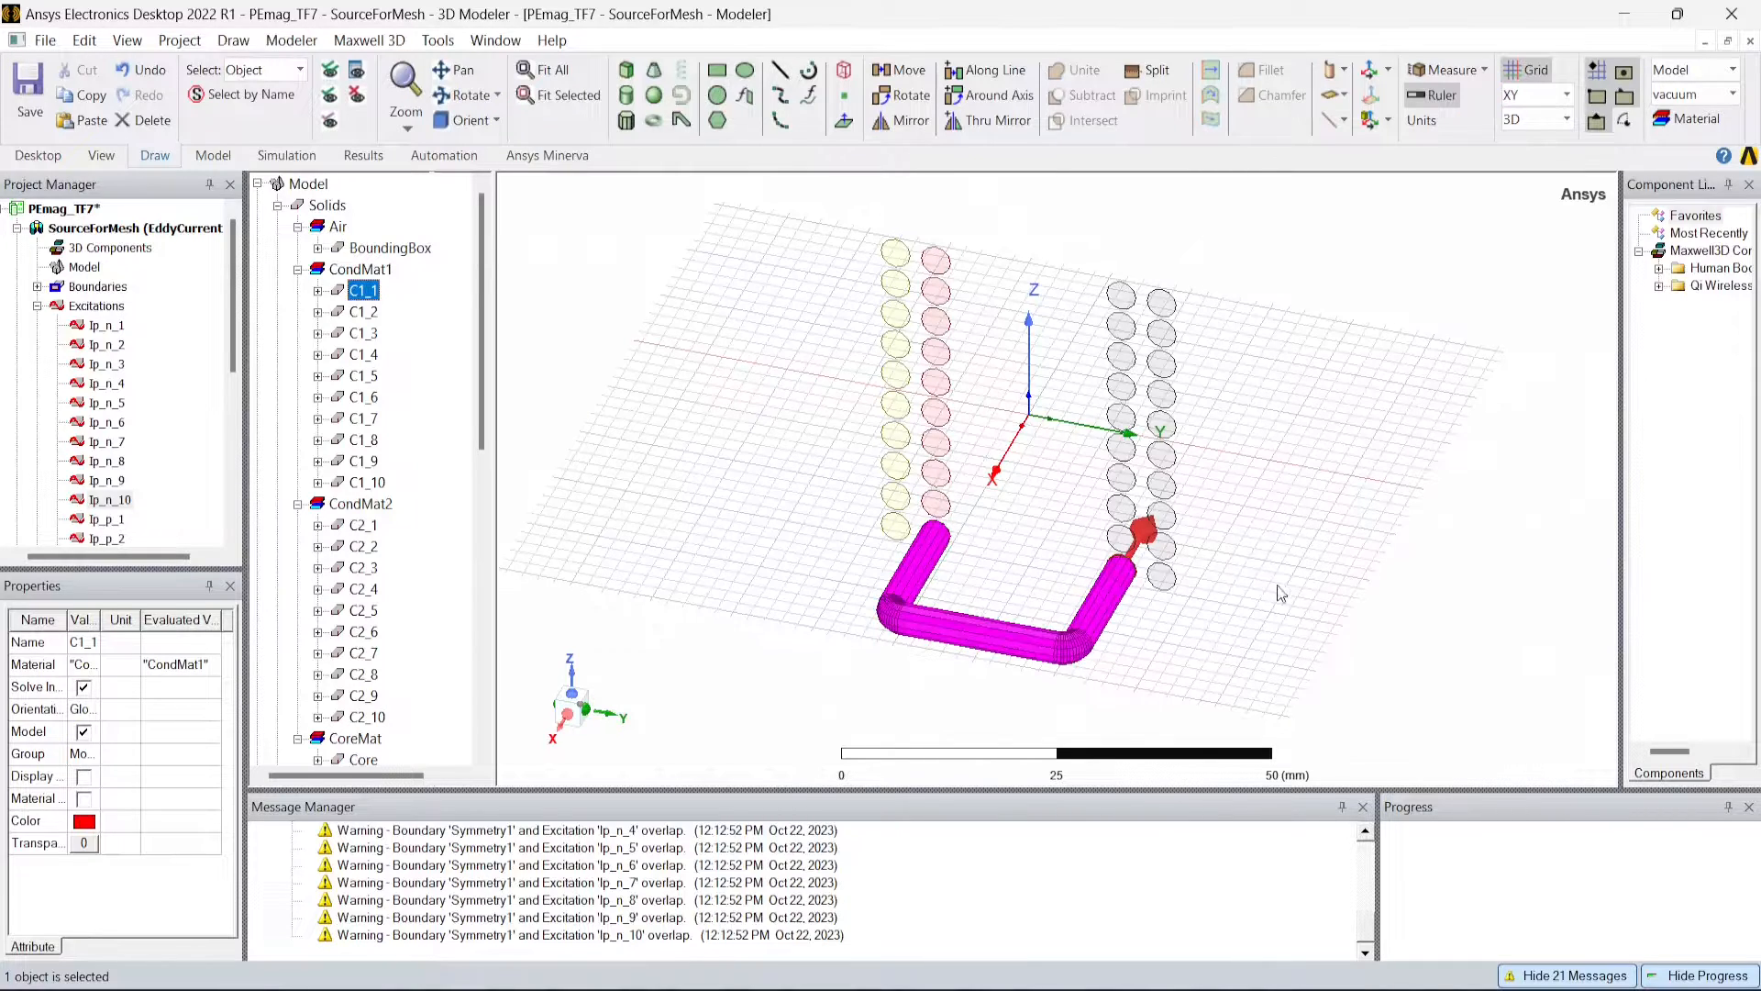
pyautogui.click(1389, 614)
# Assign coil terminals with base name Is_p to the column of ten yellow section sheets, swapping their direction.
pyautogui.moveTo(856, 217); pyautogui.dragTo(918, 626)
pyautogui.rightClick(903, 572)
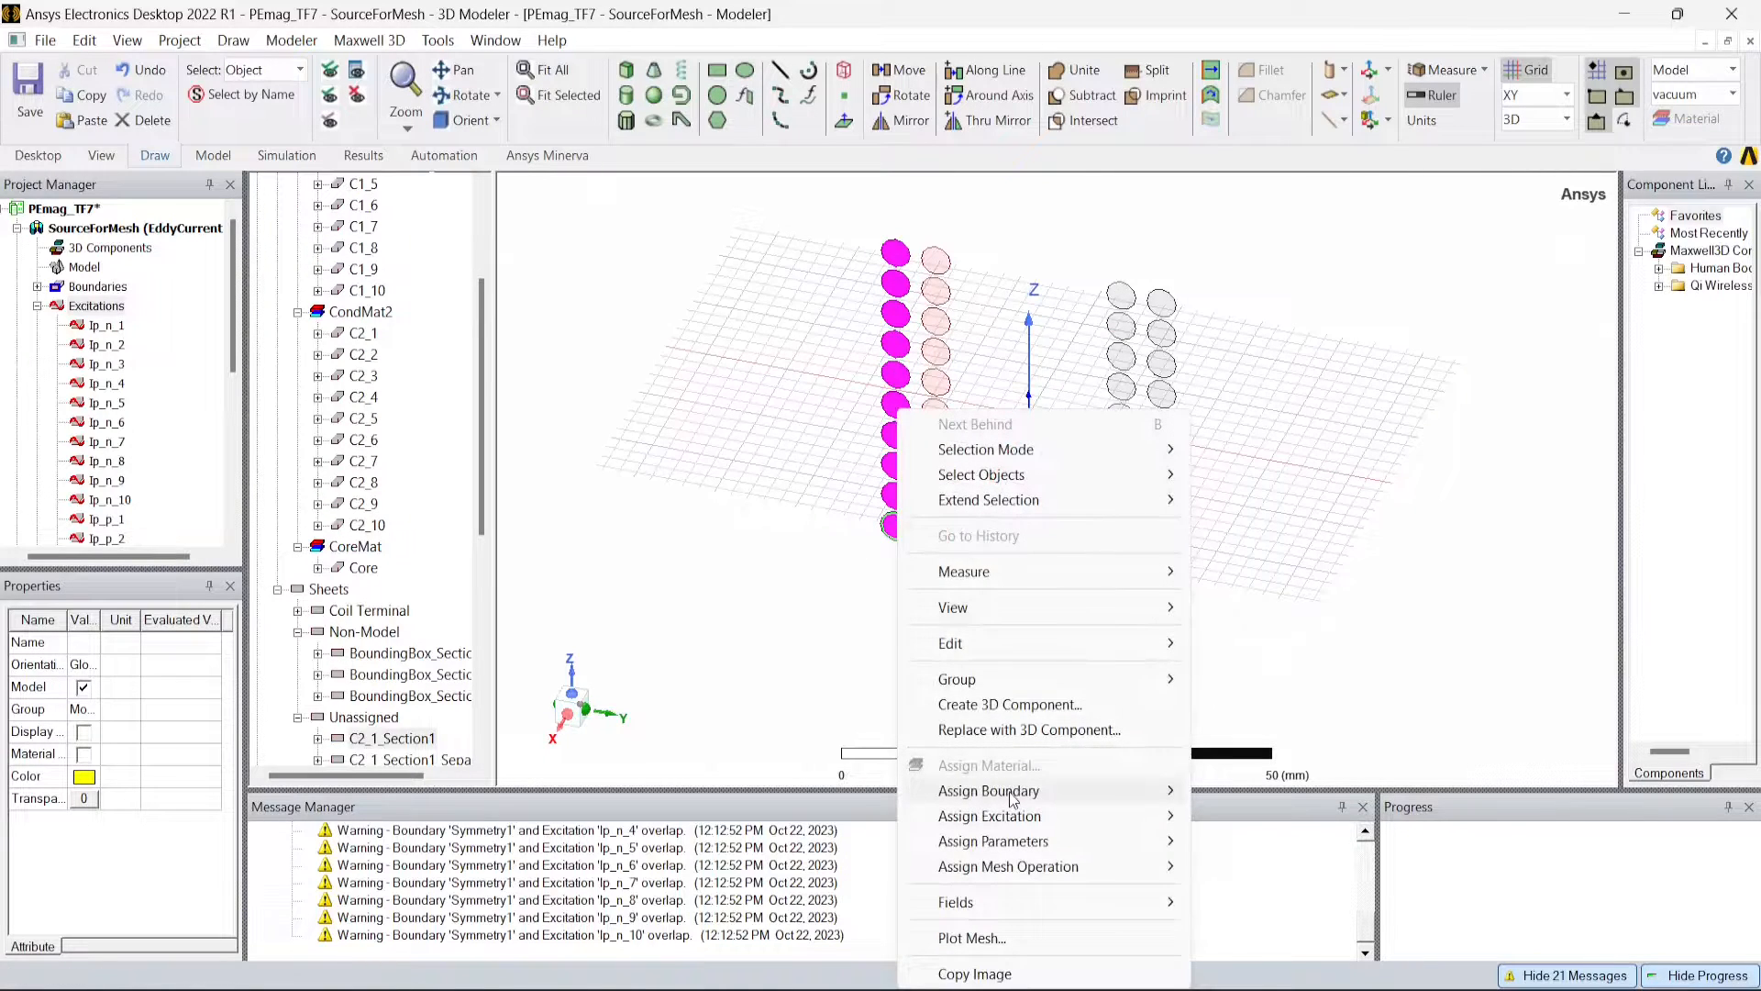
pyautogui.moveTo(1009, 817)
pyautogui.click(1271, 578)
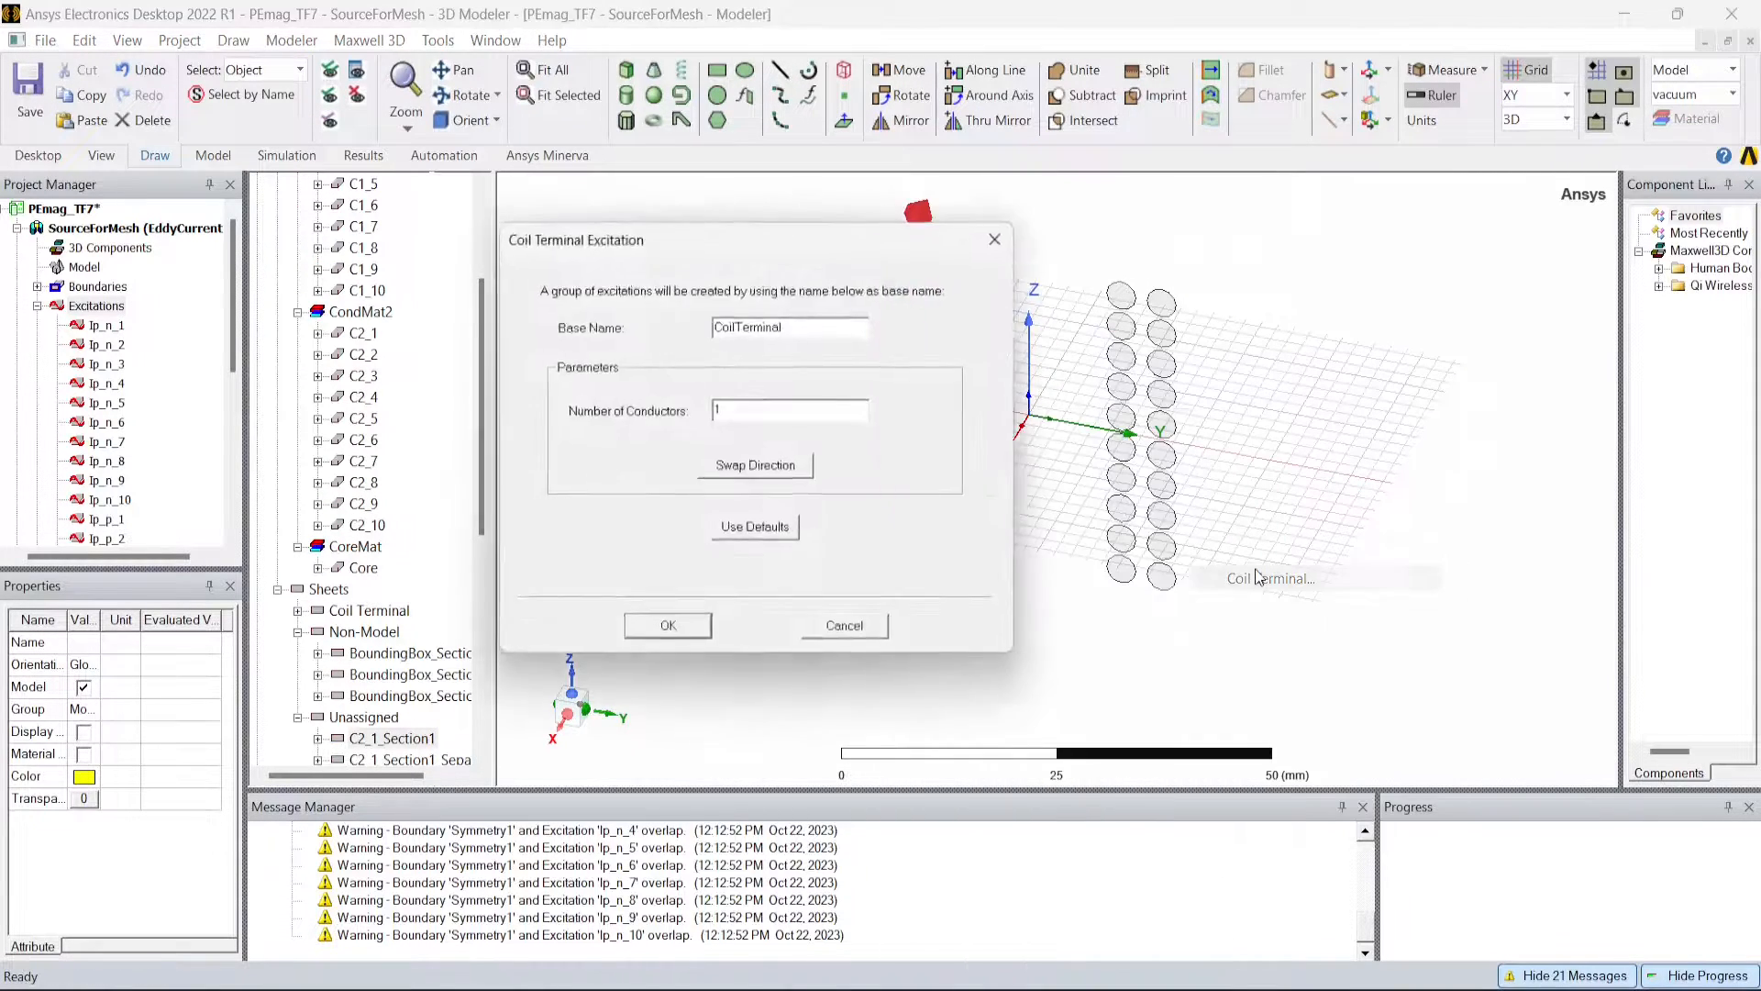
pyautogui.write('Is')
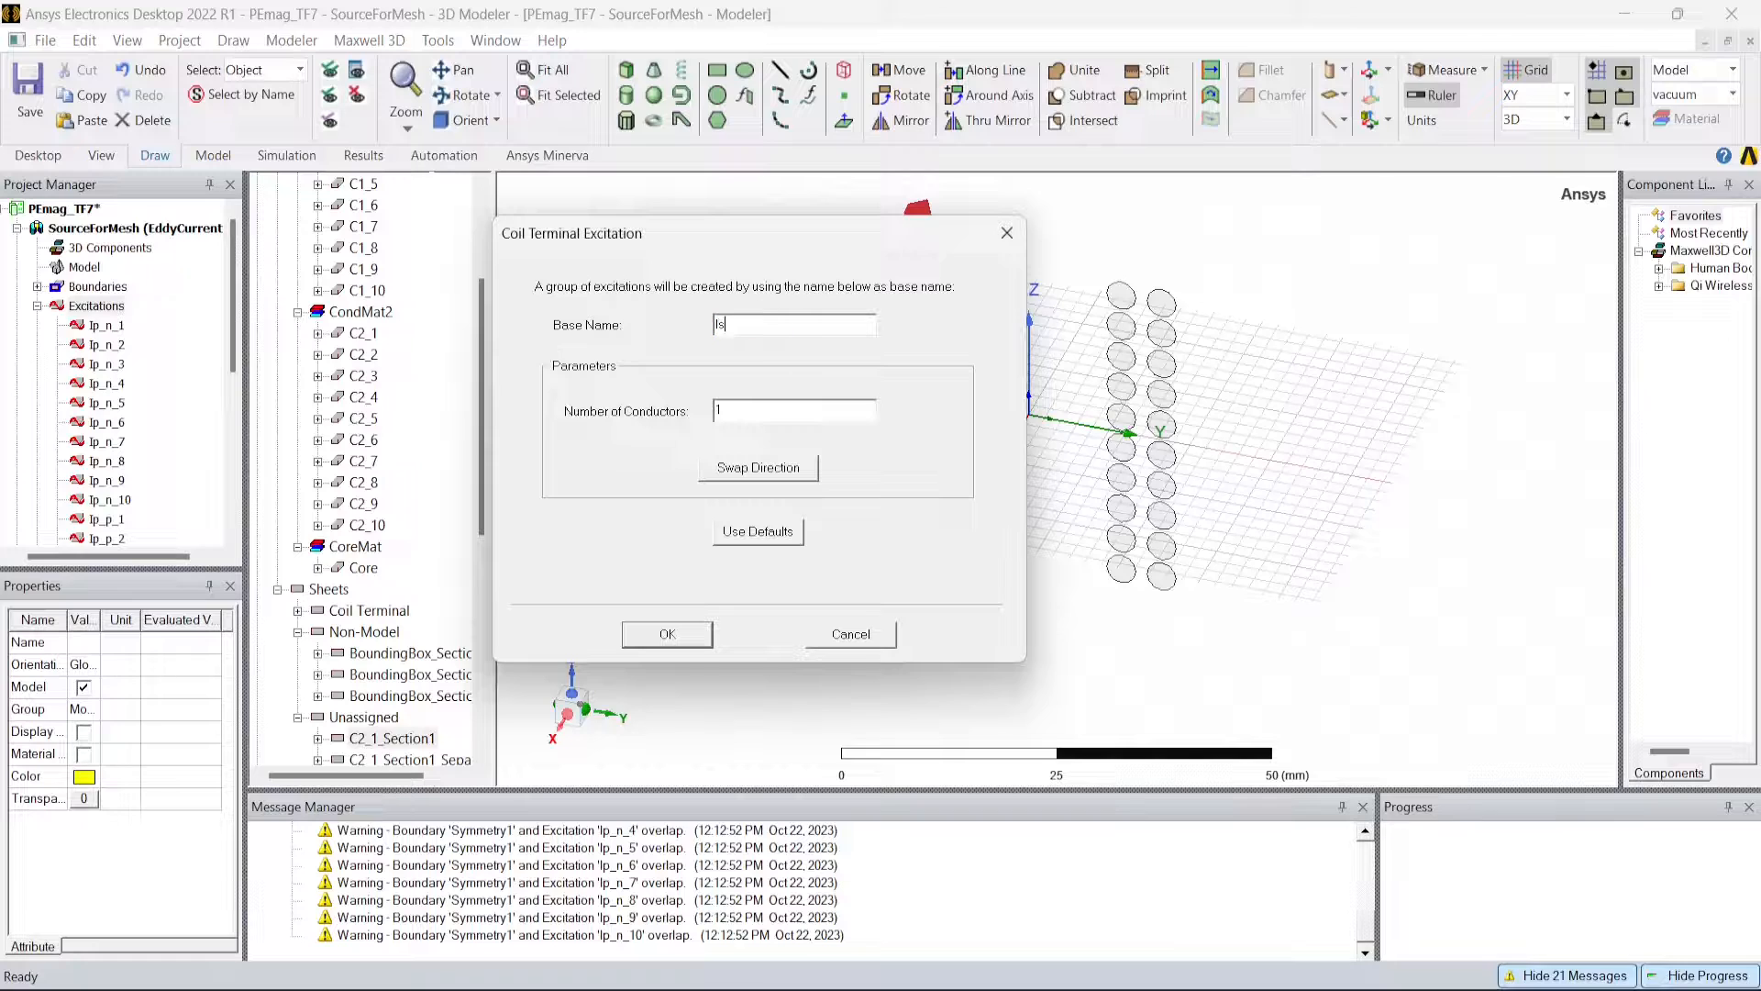
pyautogui.write('_p')
pyautogui.moveTo(743, 234); pyautogui.dragTo(1371, 258)
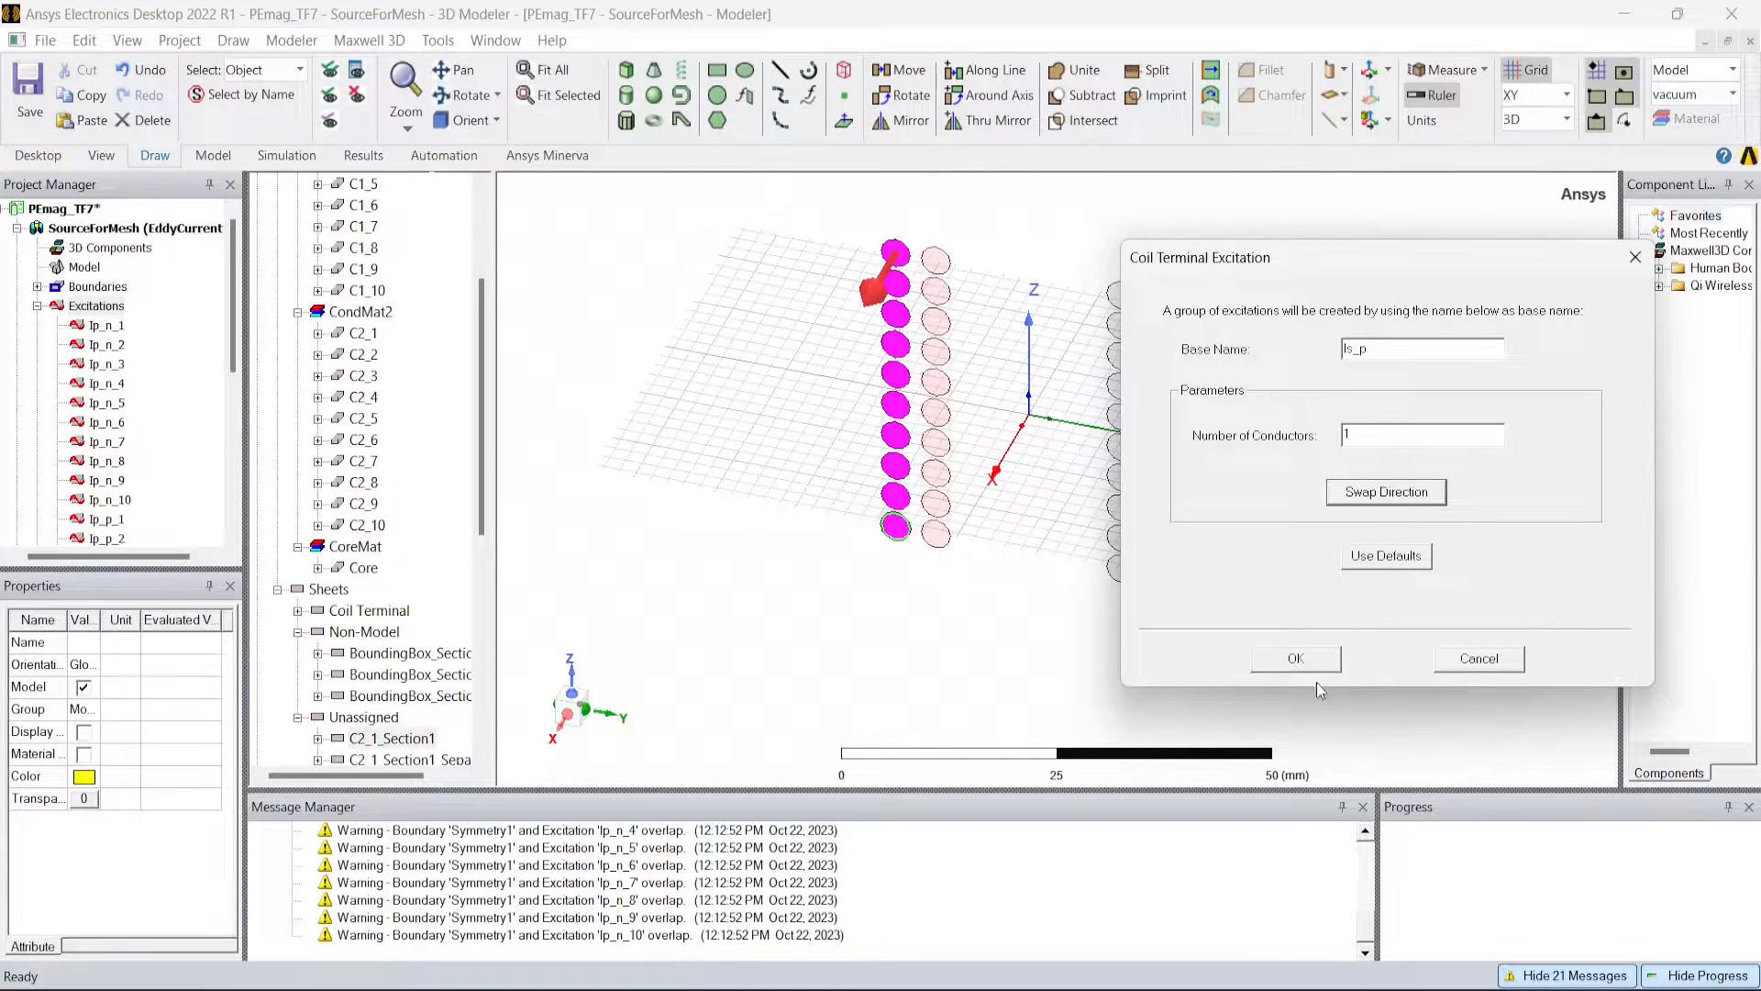
pyautogui.click(1296, 658)
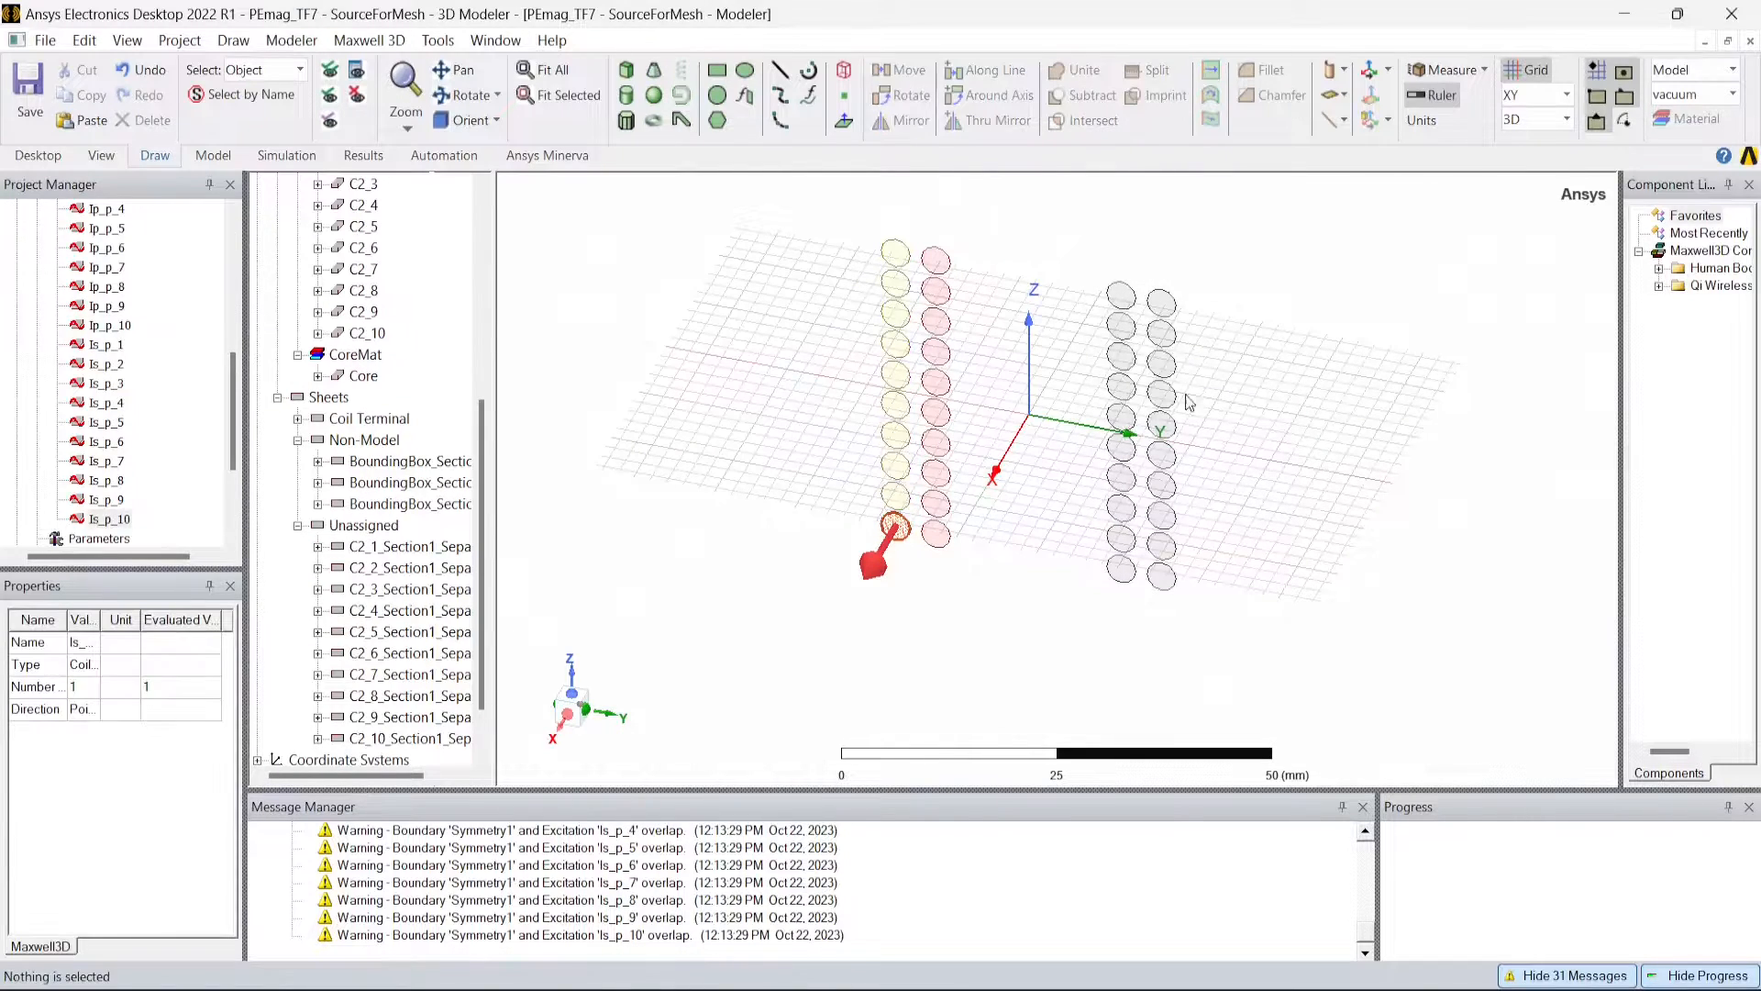
# Assign coil terminals with base name Is_n to the outer column of ten dark section sheets, keeping the default direction.
pyautogui.moveTo(1150, 246); pyautogui.dragTo(1183, 613)
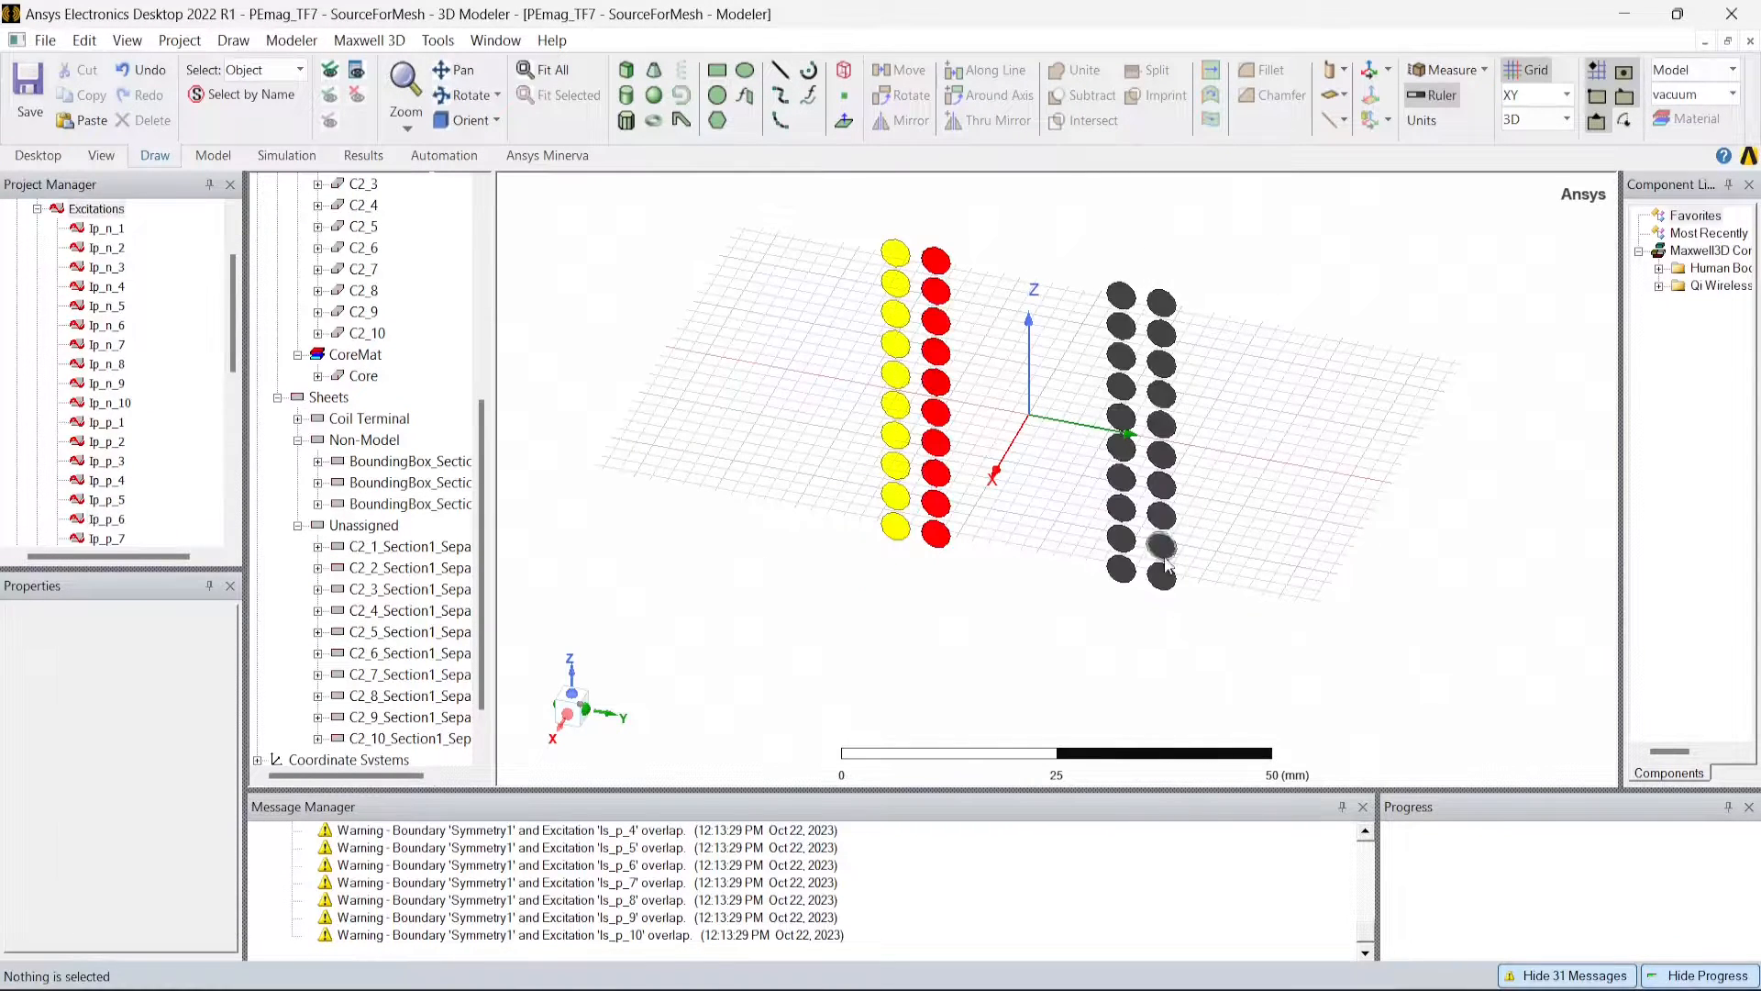
pyautogui.moveTo(1157, 266); pyautogui.dragTo(1214, 658)
pyautogui.rightClick(1159, 299)
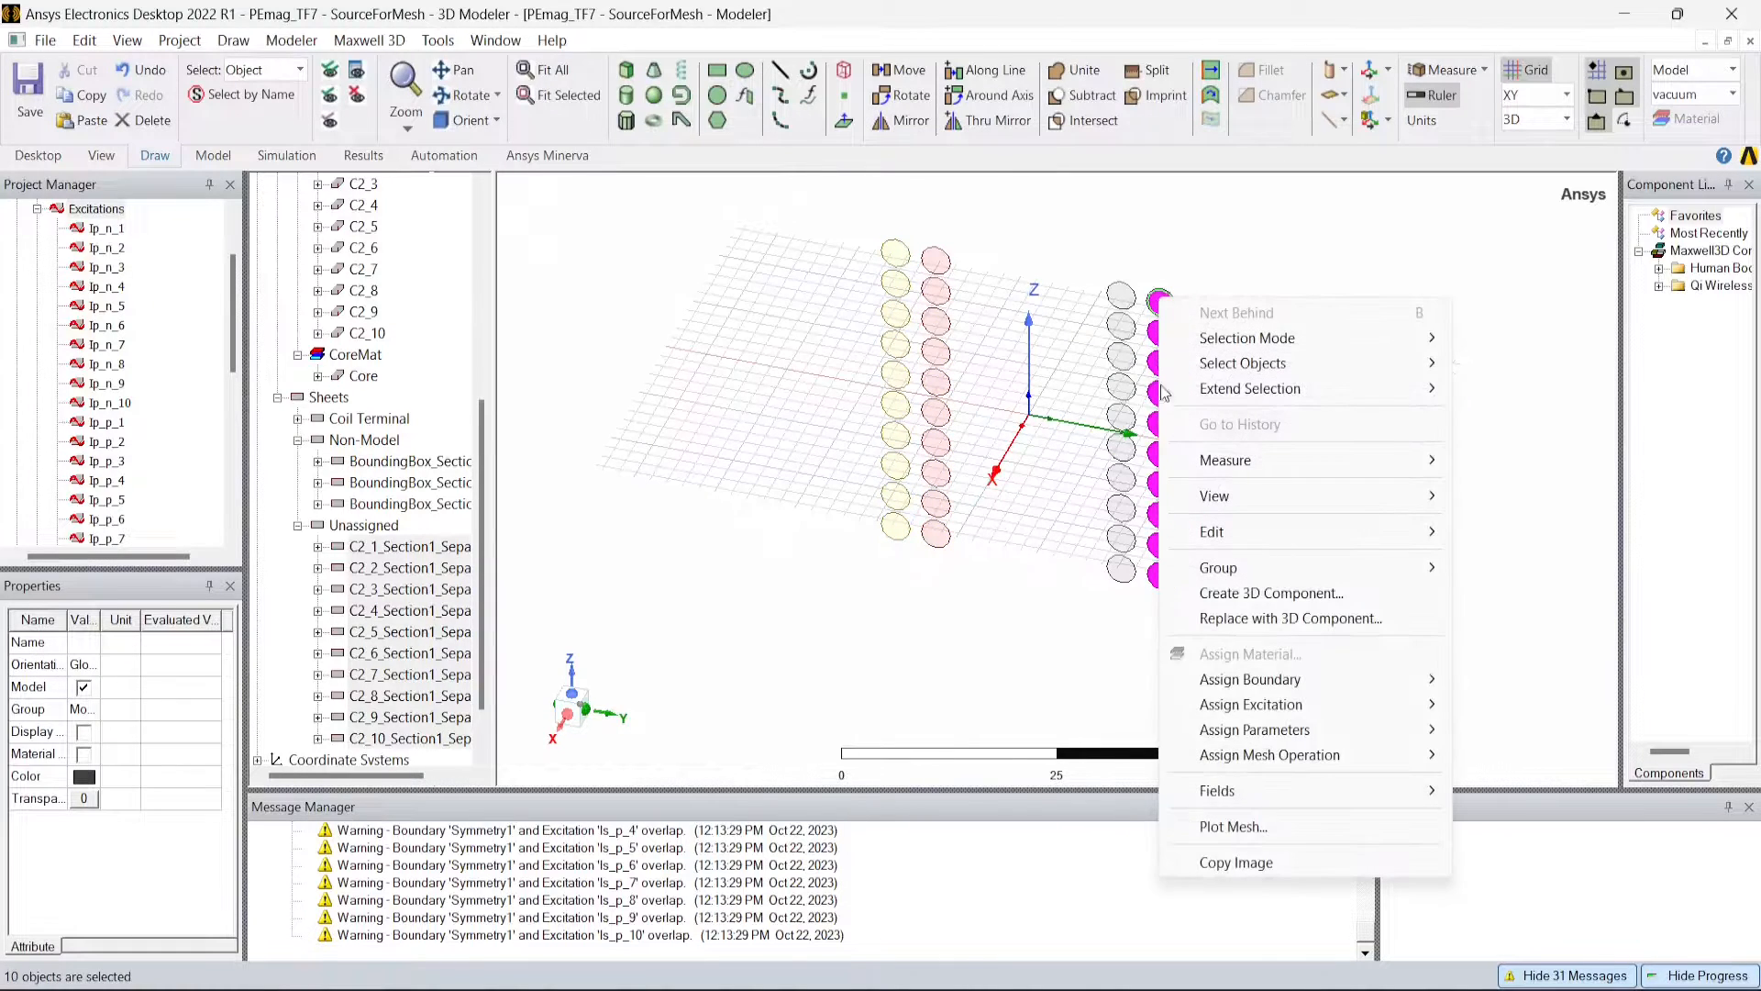
pyautogui.moveTo(1255, 714)
pyautogui.click(1505, 704)
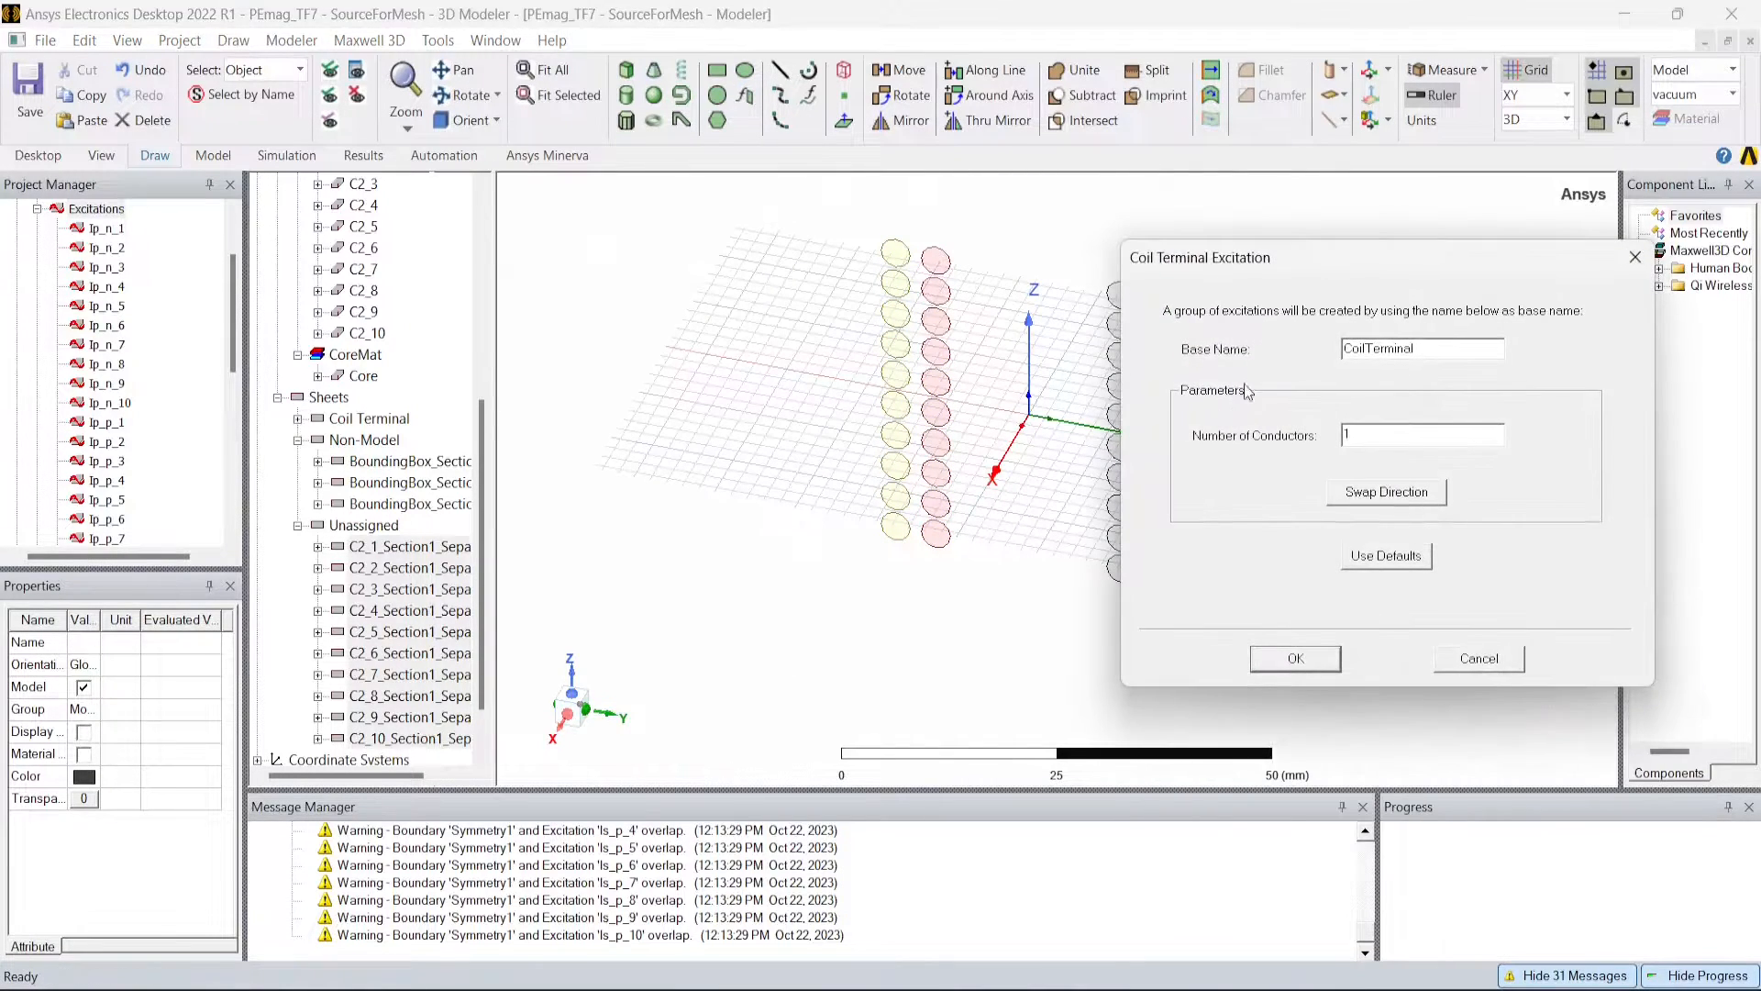
pyautogui.moveTo(1436, 349); pyautogui.dragTo(1198, 364)
pyautogui.write('Is_n')
pyautogui.moveTo(1363, 265); pyautogui.dragTo(874, 253)
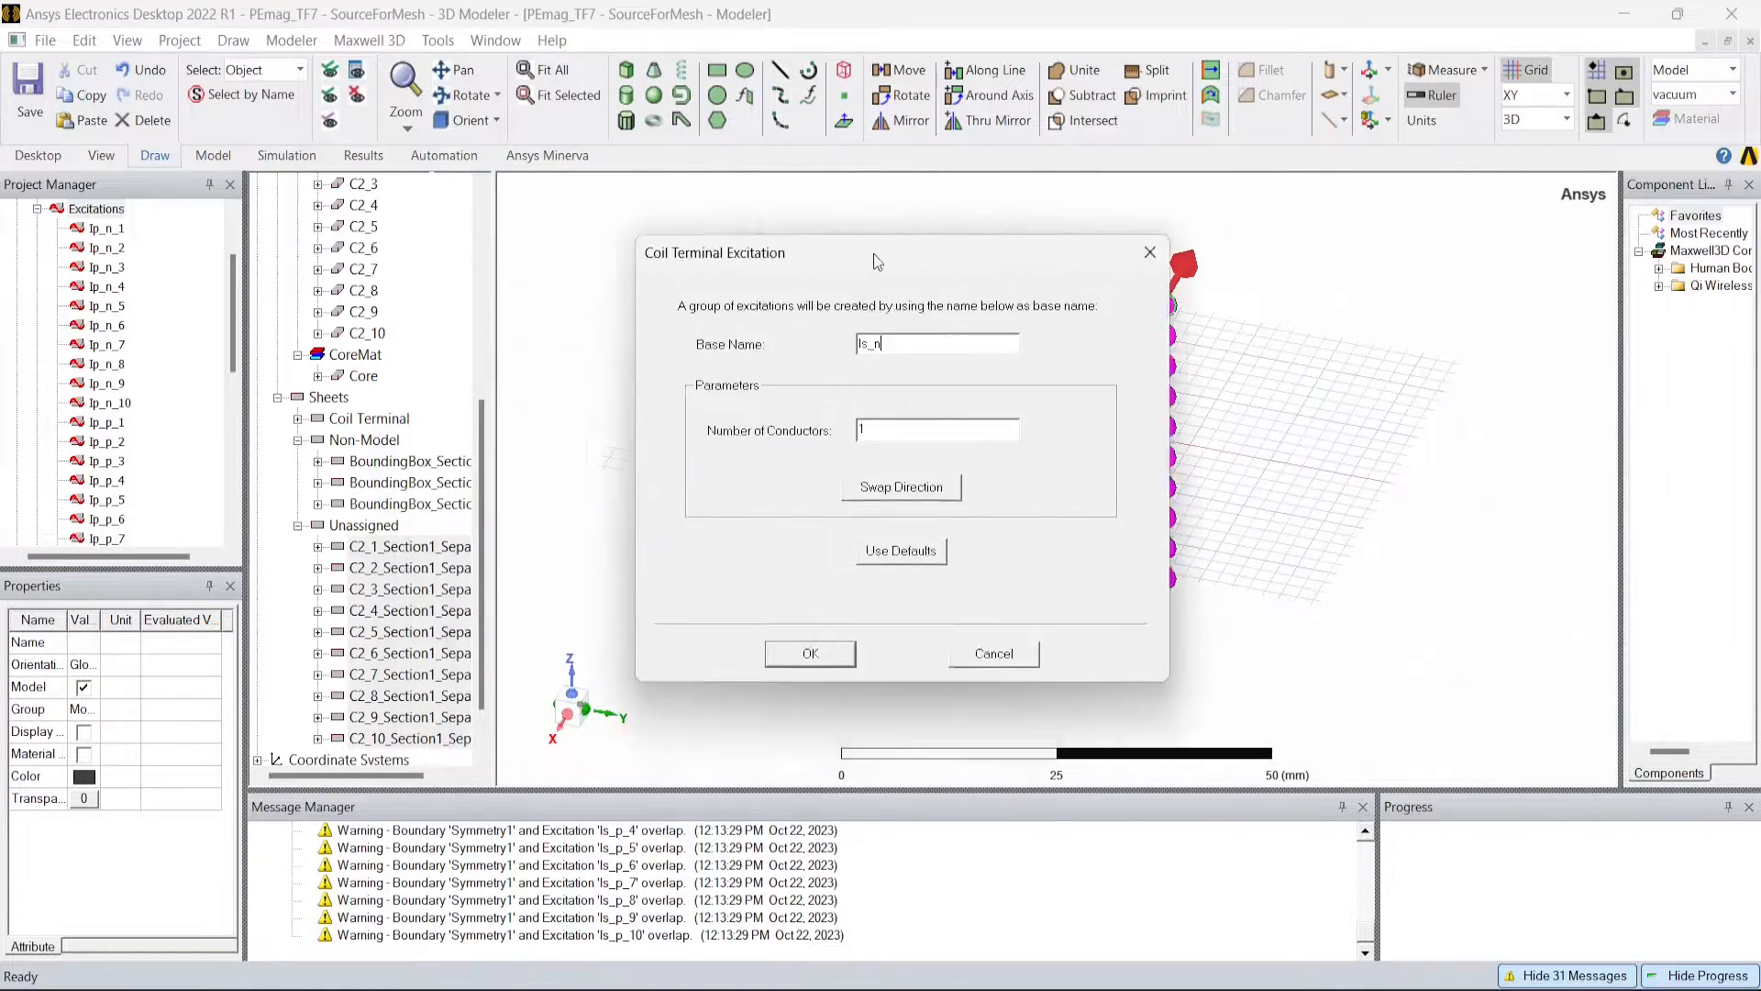
pyautogui.click(862, 611)
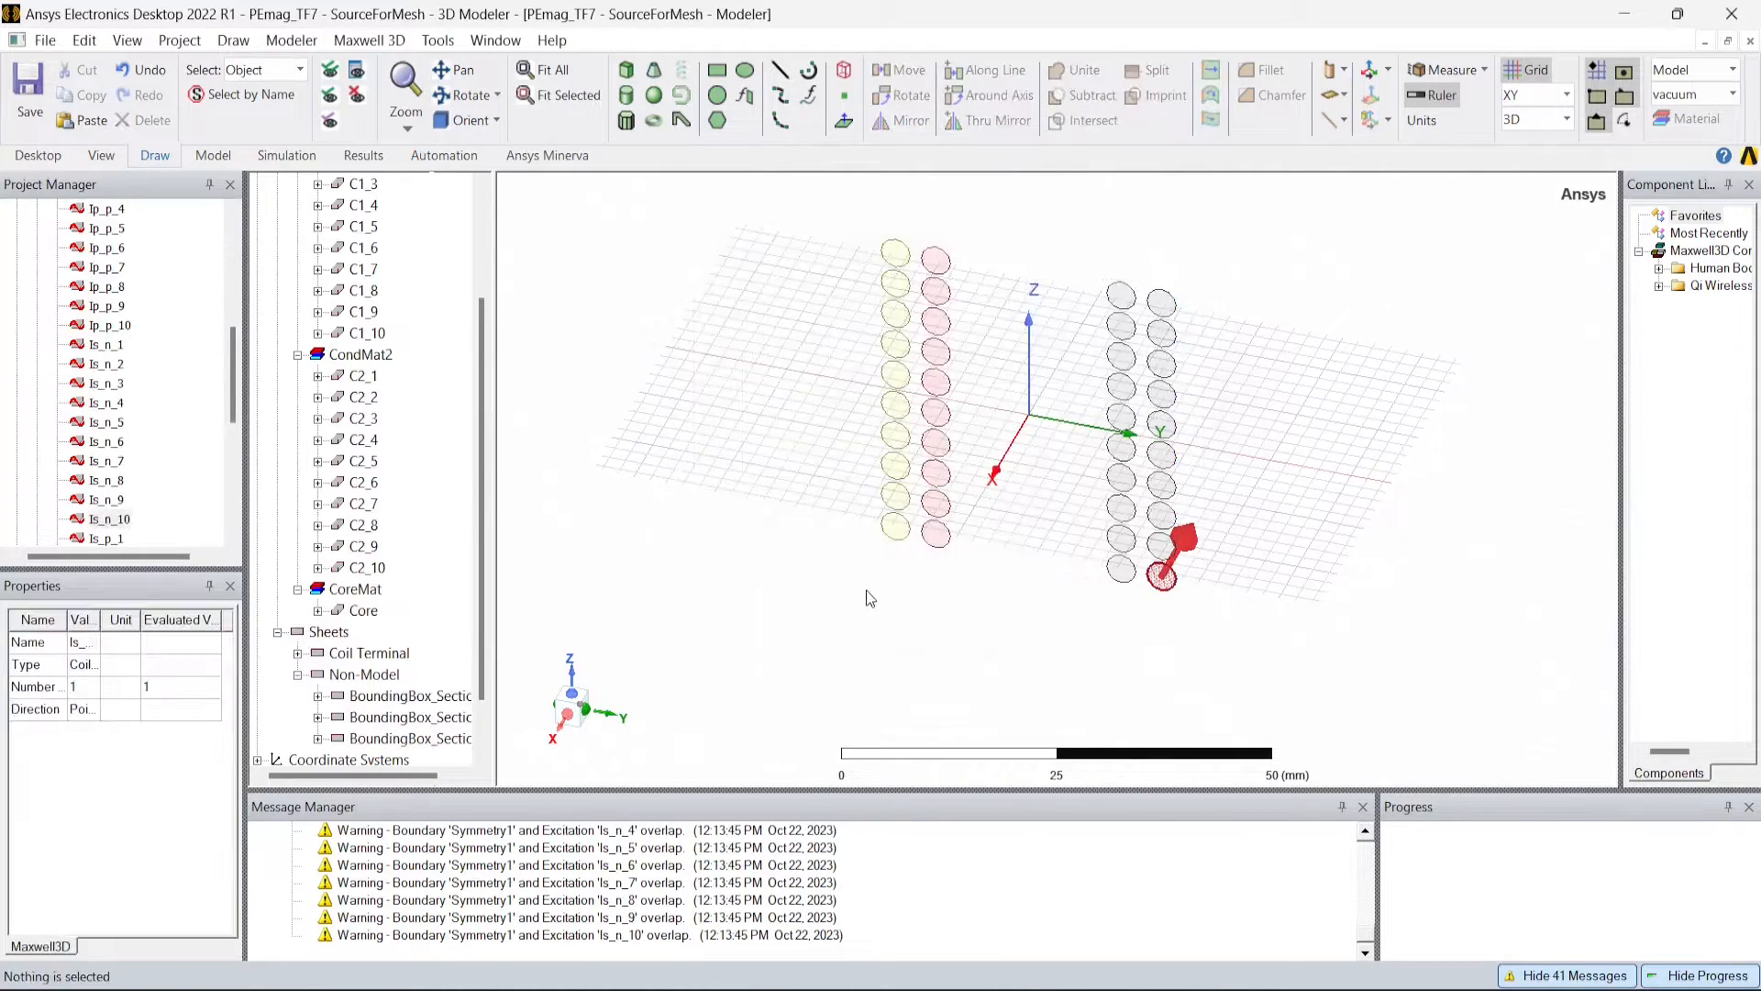
# Go through the coil terminals from Ip_n_1 onward through the Ip_p, Is_n and first Is_p ones, examining each terminal's sheet and direction.
pyautogui.scroll(3, 110, 459)
pyautogui.click(104, 327)
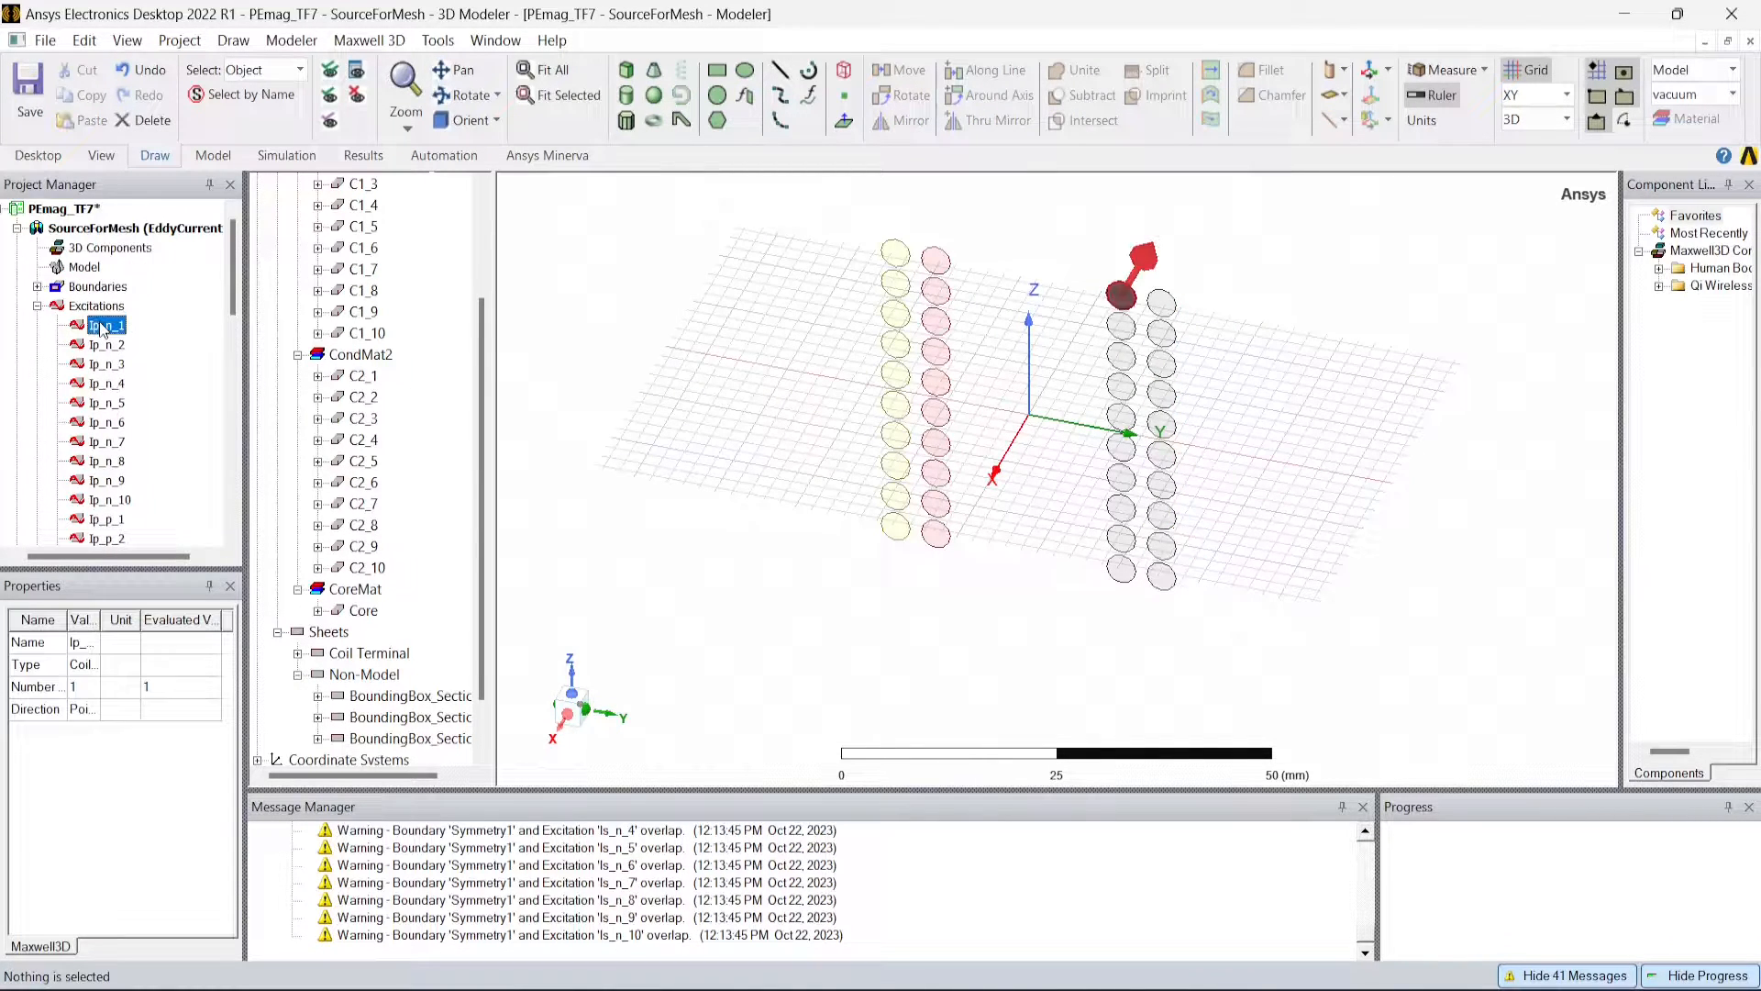
pyautogui.press('Down')
pyautogui.press('Down')
pyautogui.press('Down')
pyautogui.press('Down')
pyautogui.press('Down')
pyautogui.press('Down')
pyautogui.press('Down')
pyautogui.press('Down')
pyautogui.press('Down')
pyautogui.press('Down')
pyautogui.press('Down')
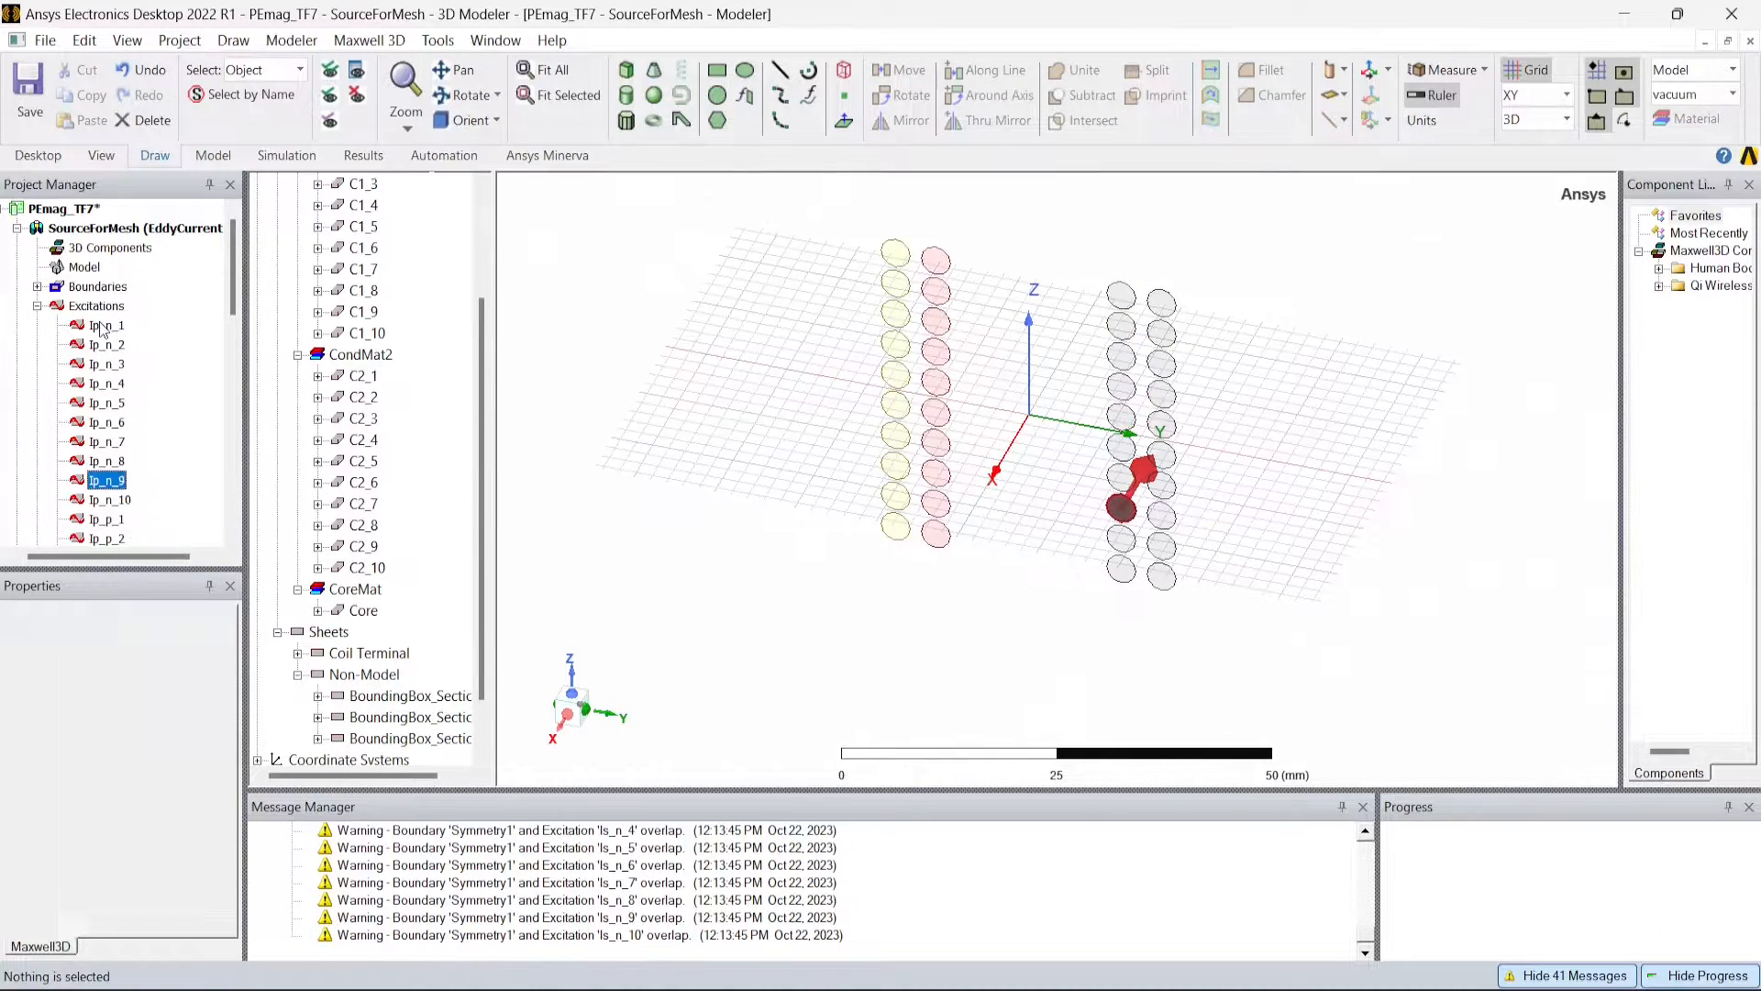
pyautogui.press('Down')
pyautogui.press('Down')
pyautogui.press('Down')
pyautogui.press('Down')
pyautogui.press('Down')
pyautogui.press('Down')
pyautogui.press('Down')
pyautogui.press('Down')
pyautogui.press('Down')
pyautogui.press('Down')
pyautogui.press('Down')
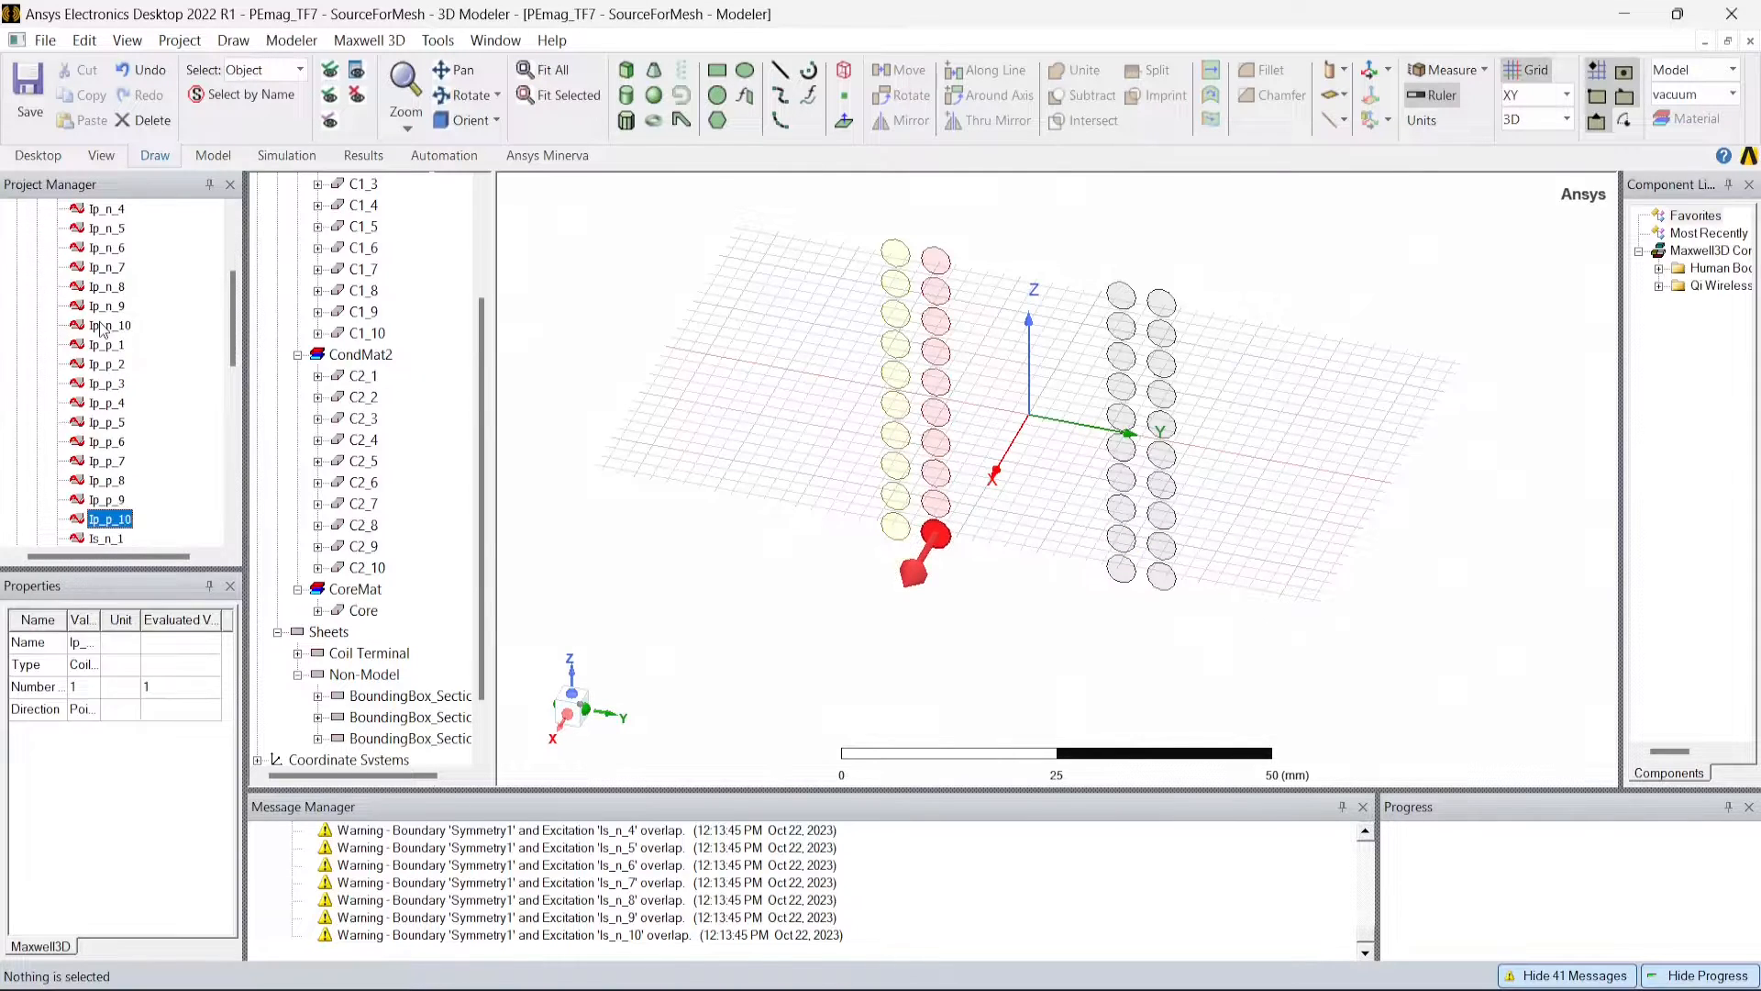
pyautogui.press('Down')
pyautogui.press('Down')
pyautogui.press('Down')
pyautogui.press('Down')
pyautogui.press('Down')
pyautogui.press('Down')
pyautogui.press('Down')
pyautogui.press('Down')
pyautogui.press('Down')
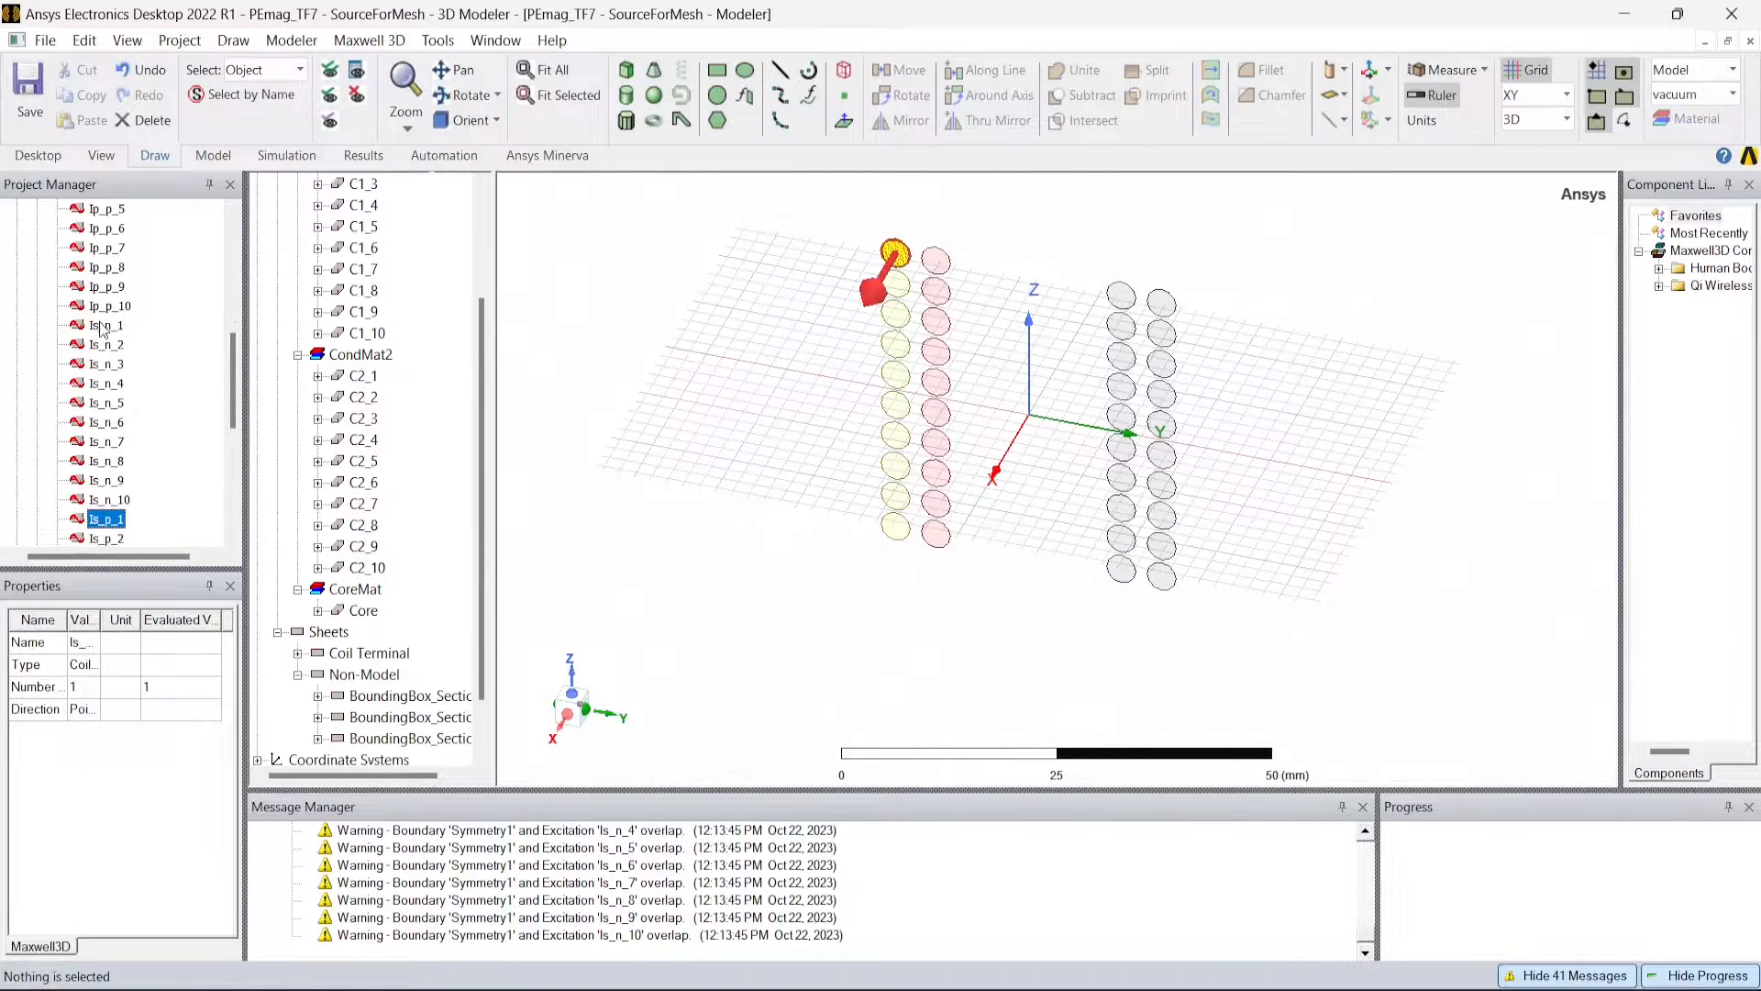
# Add a new winding to the design's excitations and name it pri.
pyautogui.scroll(7, 184, 387)
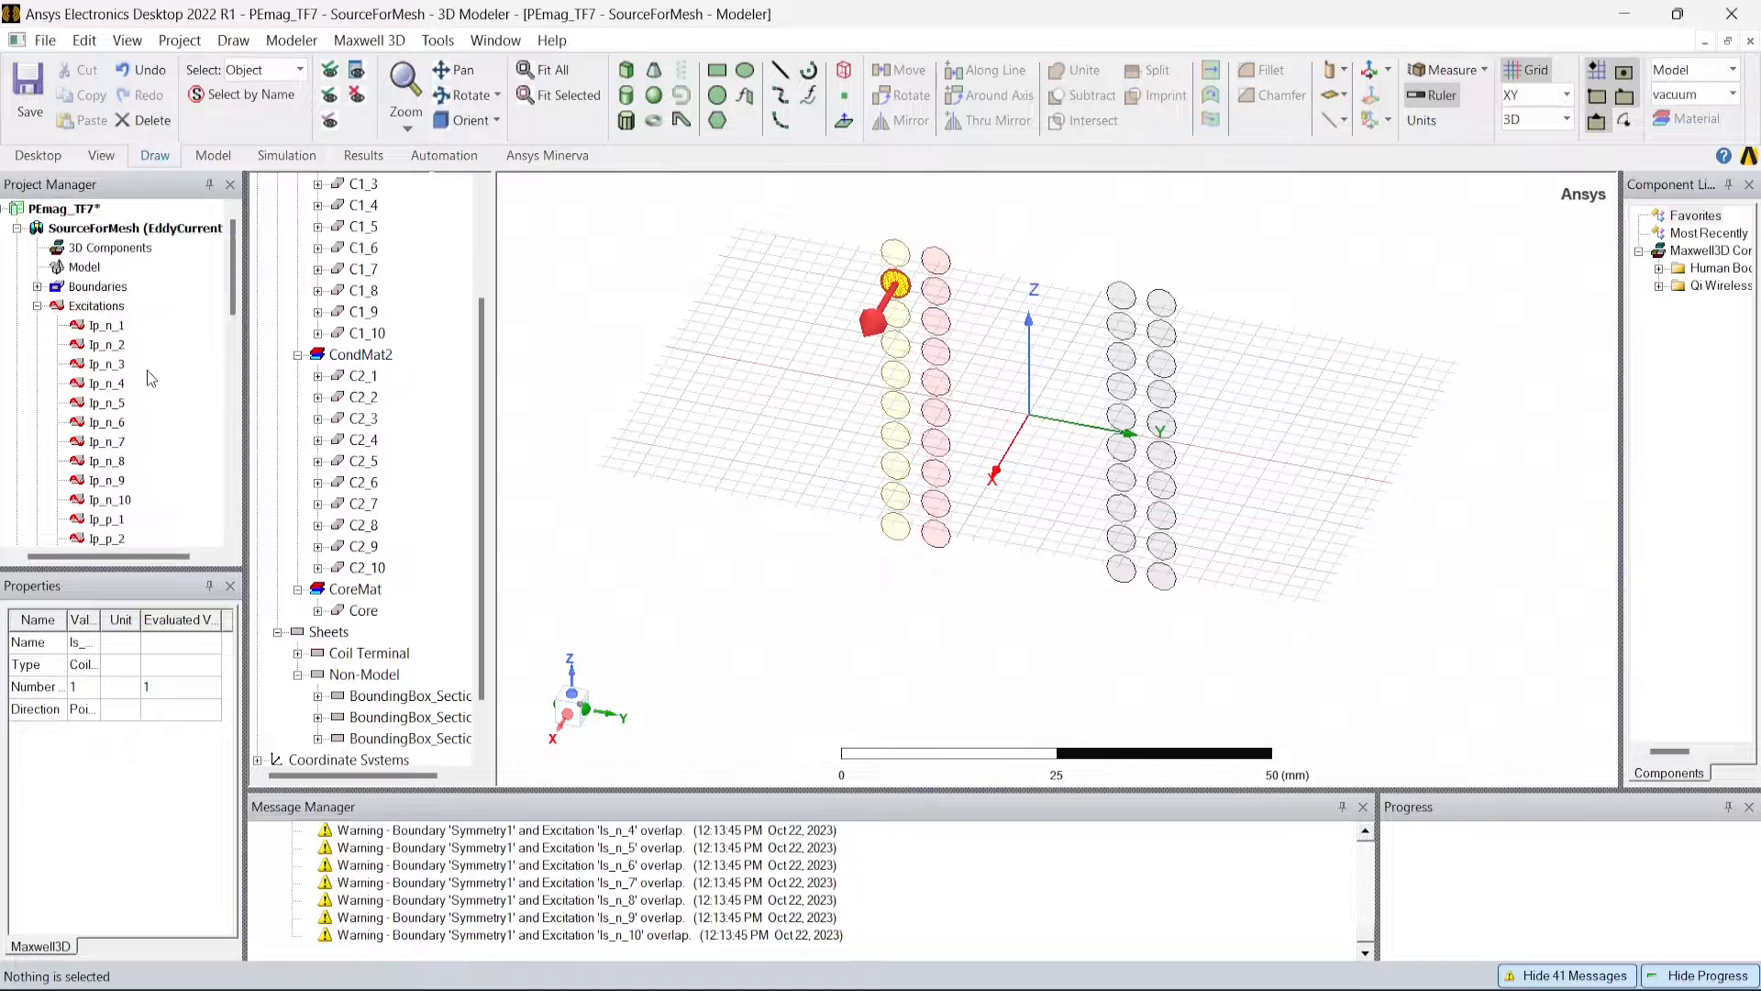
pyautogui.rightClick(111, 309)
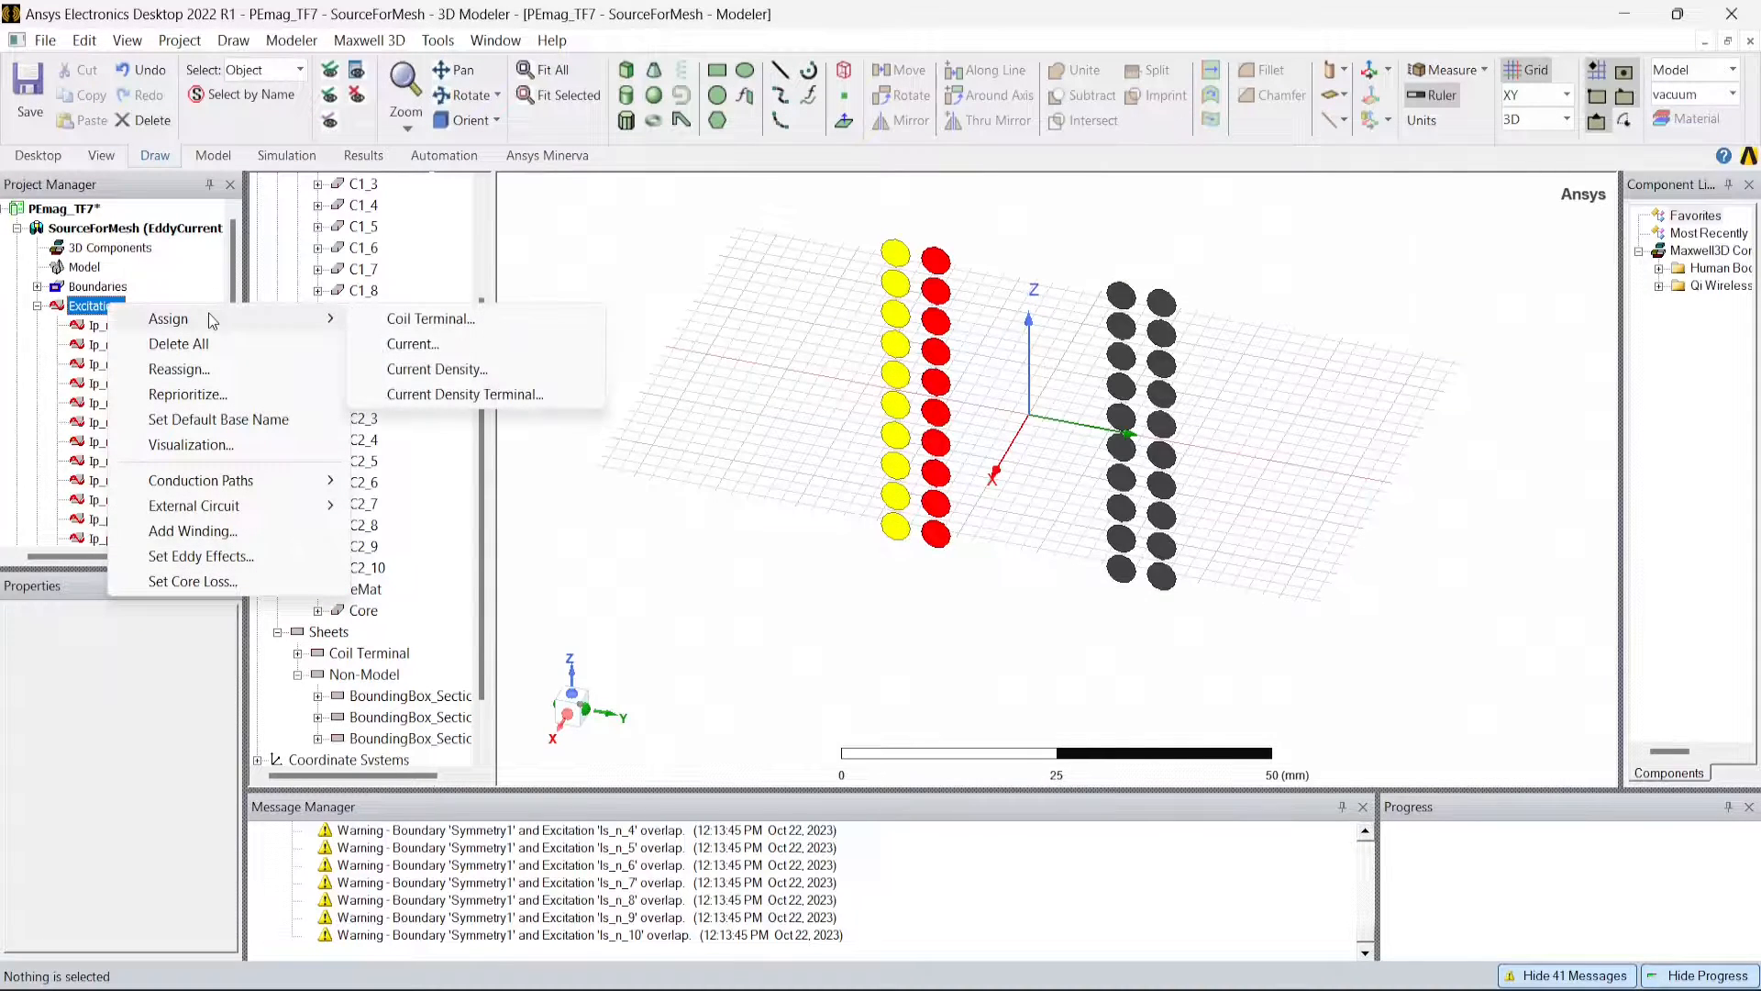
pyautogui.click(193, 532)
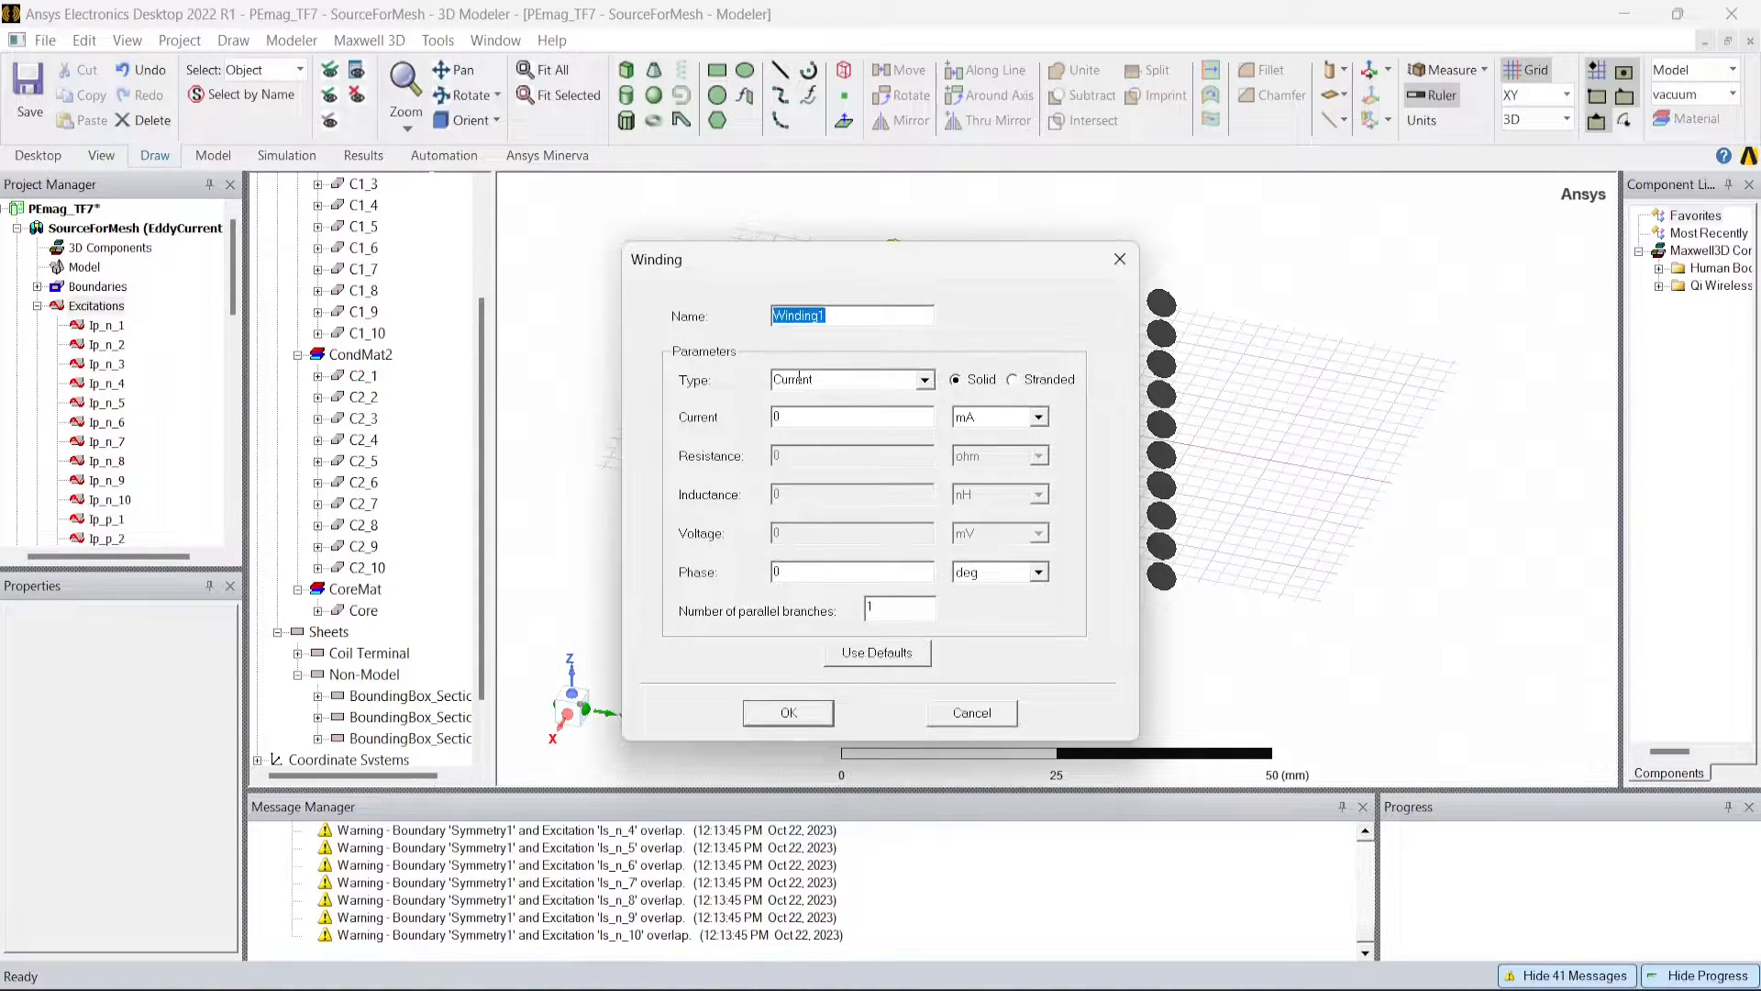
pyautogui.click(775, 389)
pyautogui.moveTo(805, 255); pyautogui.dragTo(1211, 241)
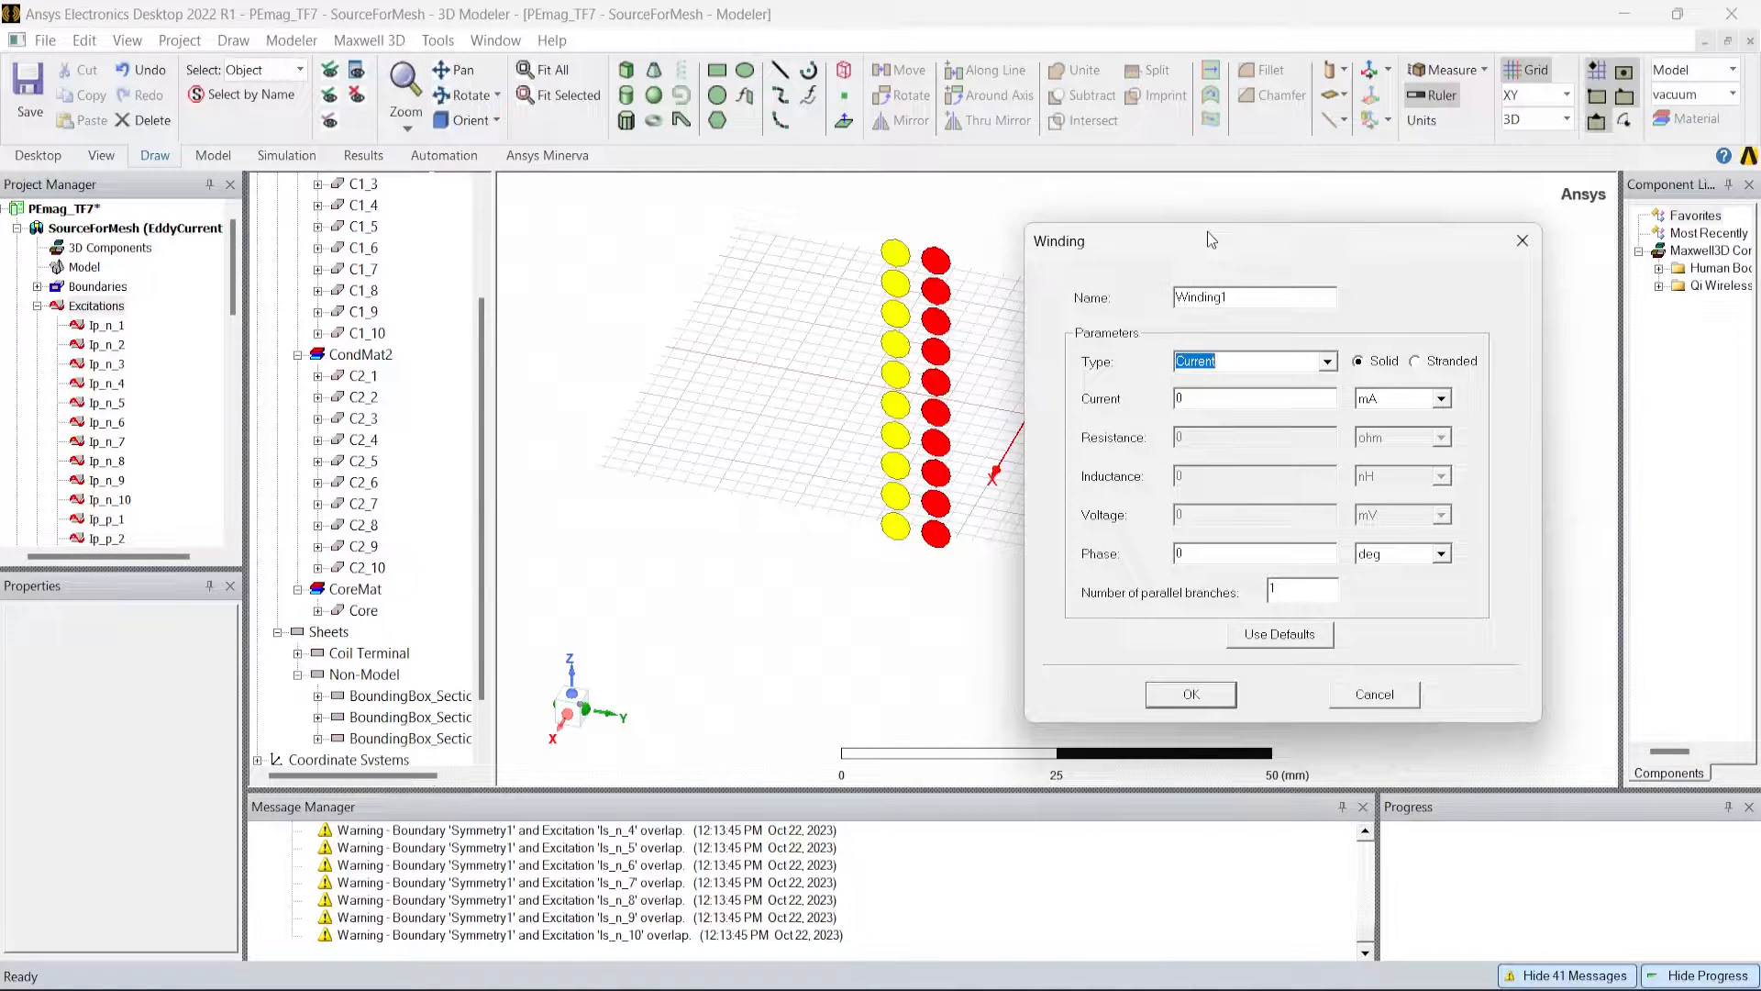
pyautogui.write('pri')
pyautogui.moveTo(1200, 363); pyautogui.dragTo(1067, 377)
pyautogui.press('BackSpace')
pyautogui.moveTo(1258, 296); pyautogui.dragTo(998, 336)
pyautogui.write('p')
# Define the pri winding as a solid Current type with a current of 1 A, and create it.
pyautogui.click(1327, 362)
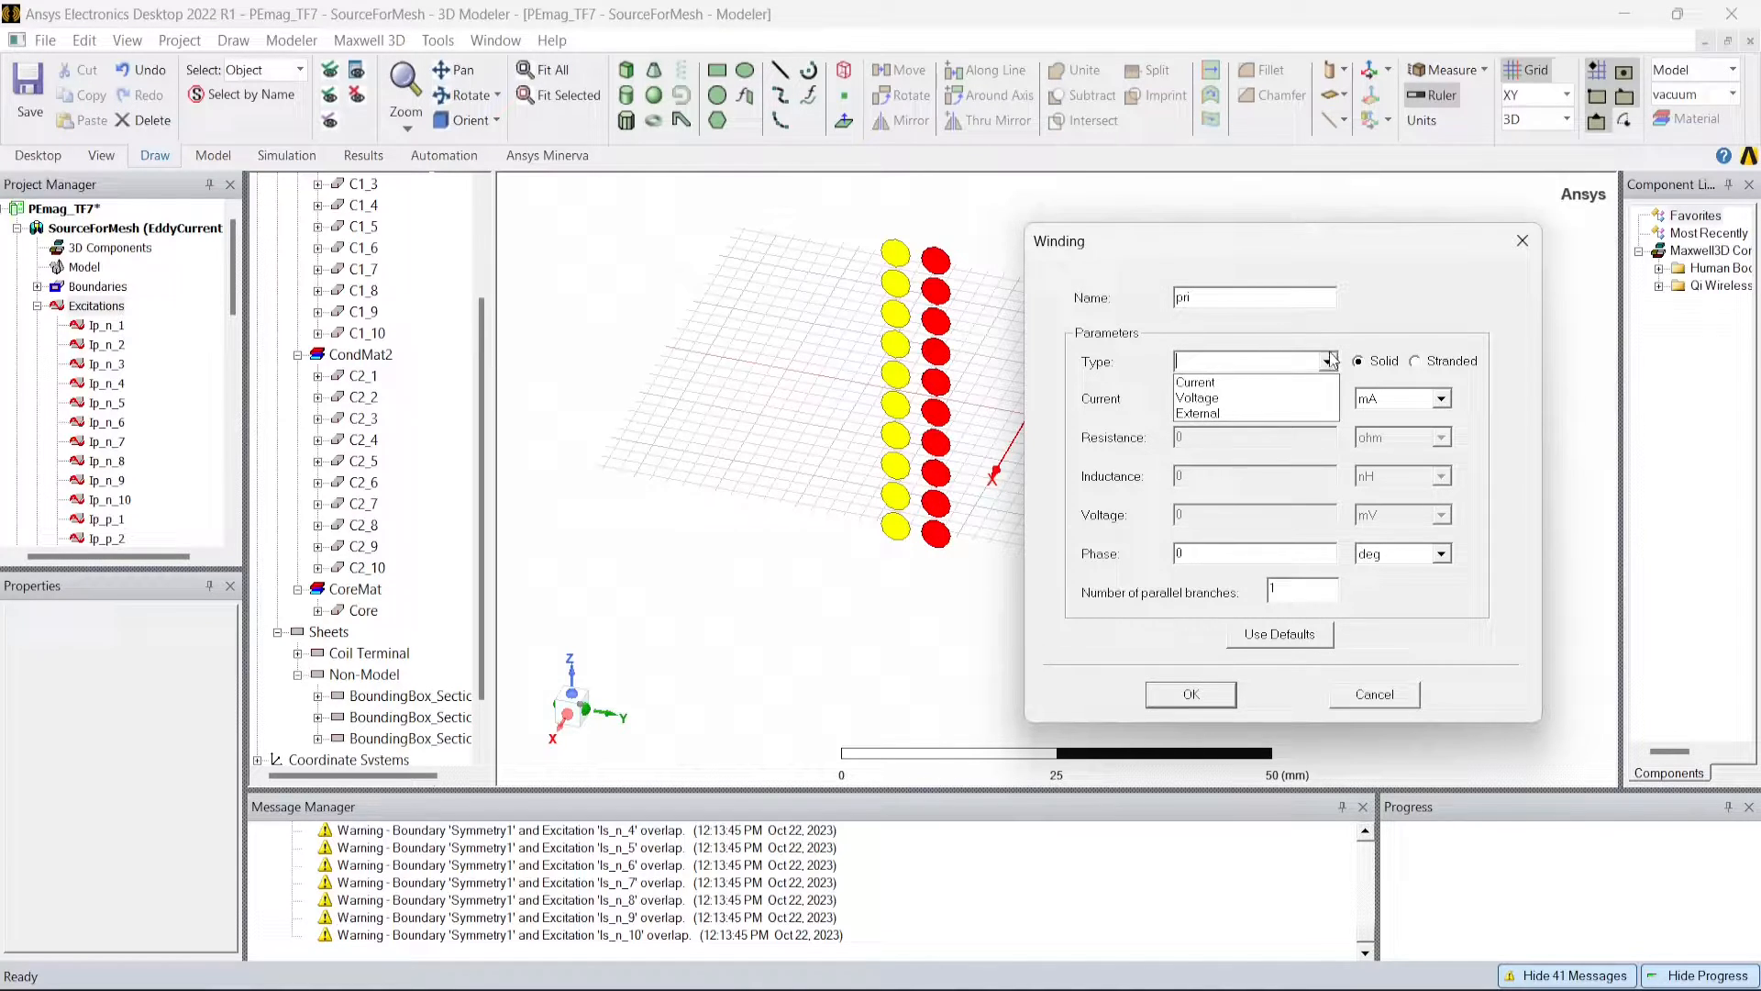
pyautogui.click(1212, 383)
pyautogui.press('Tab')
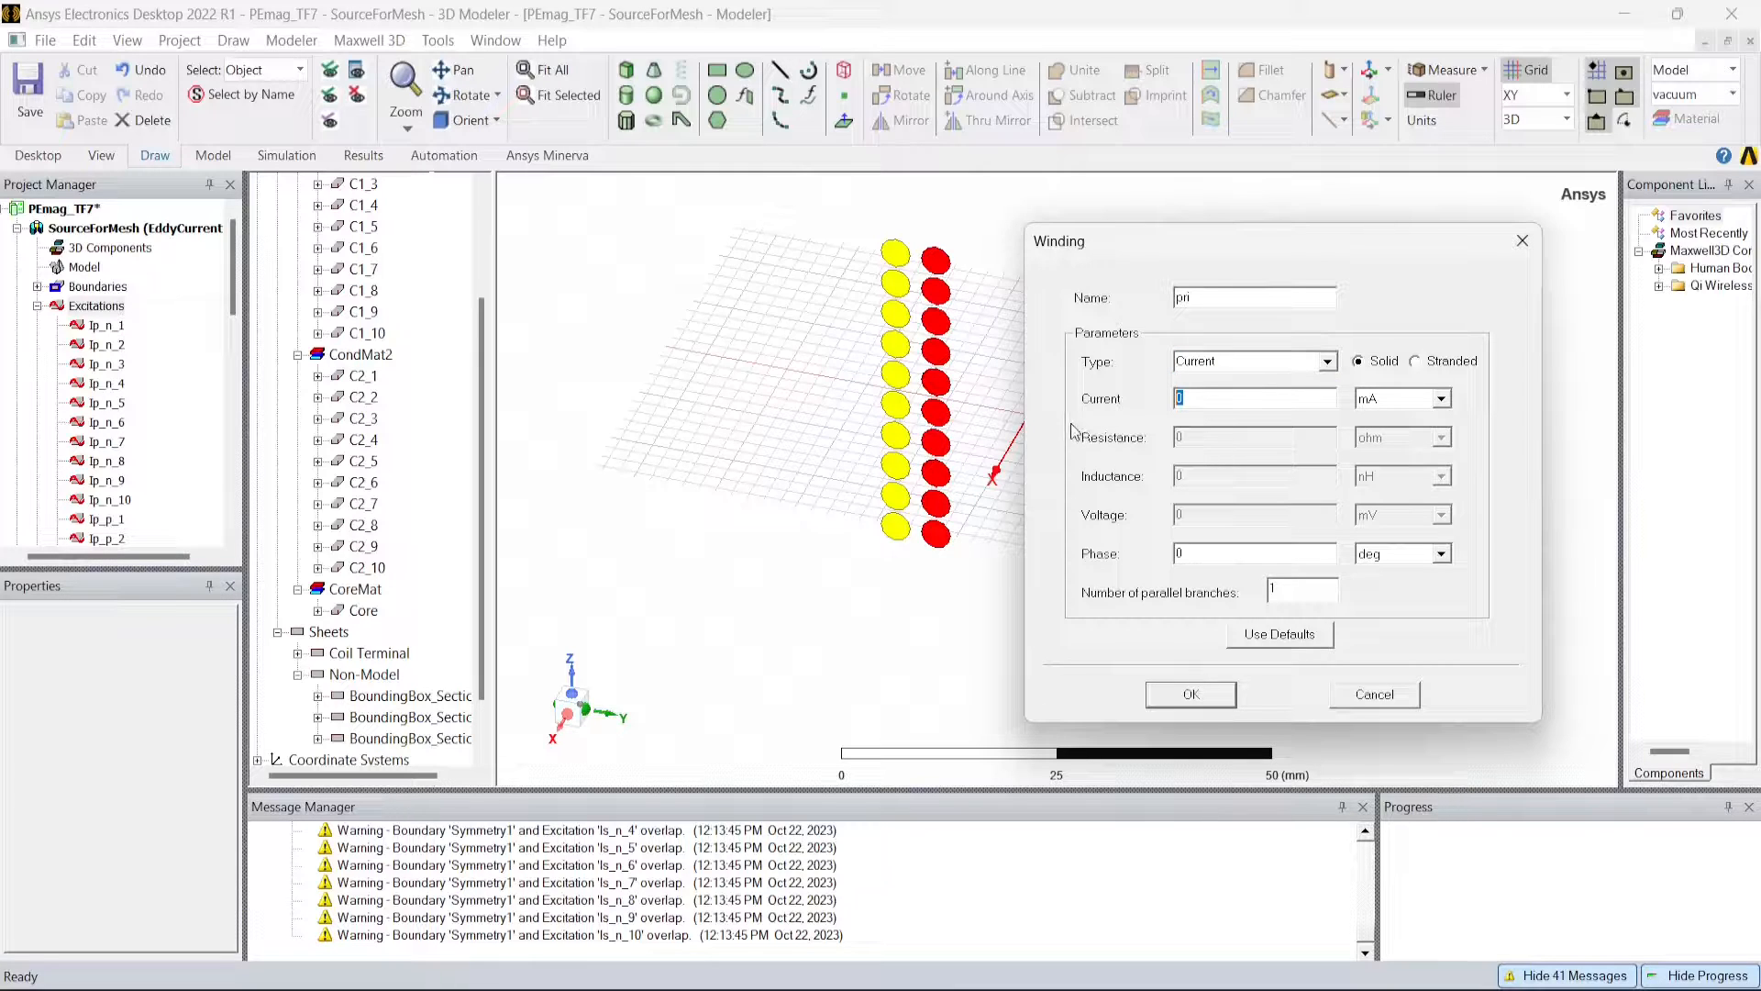
pyautogui.write('1')
pyautogui.click(1441, 398)
pyautogui.click(1382, 471)
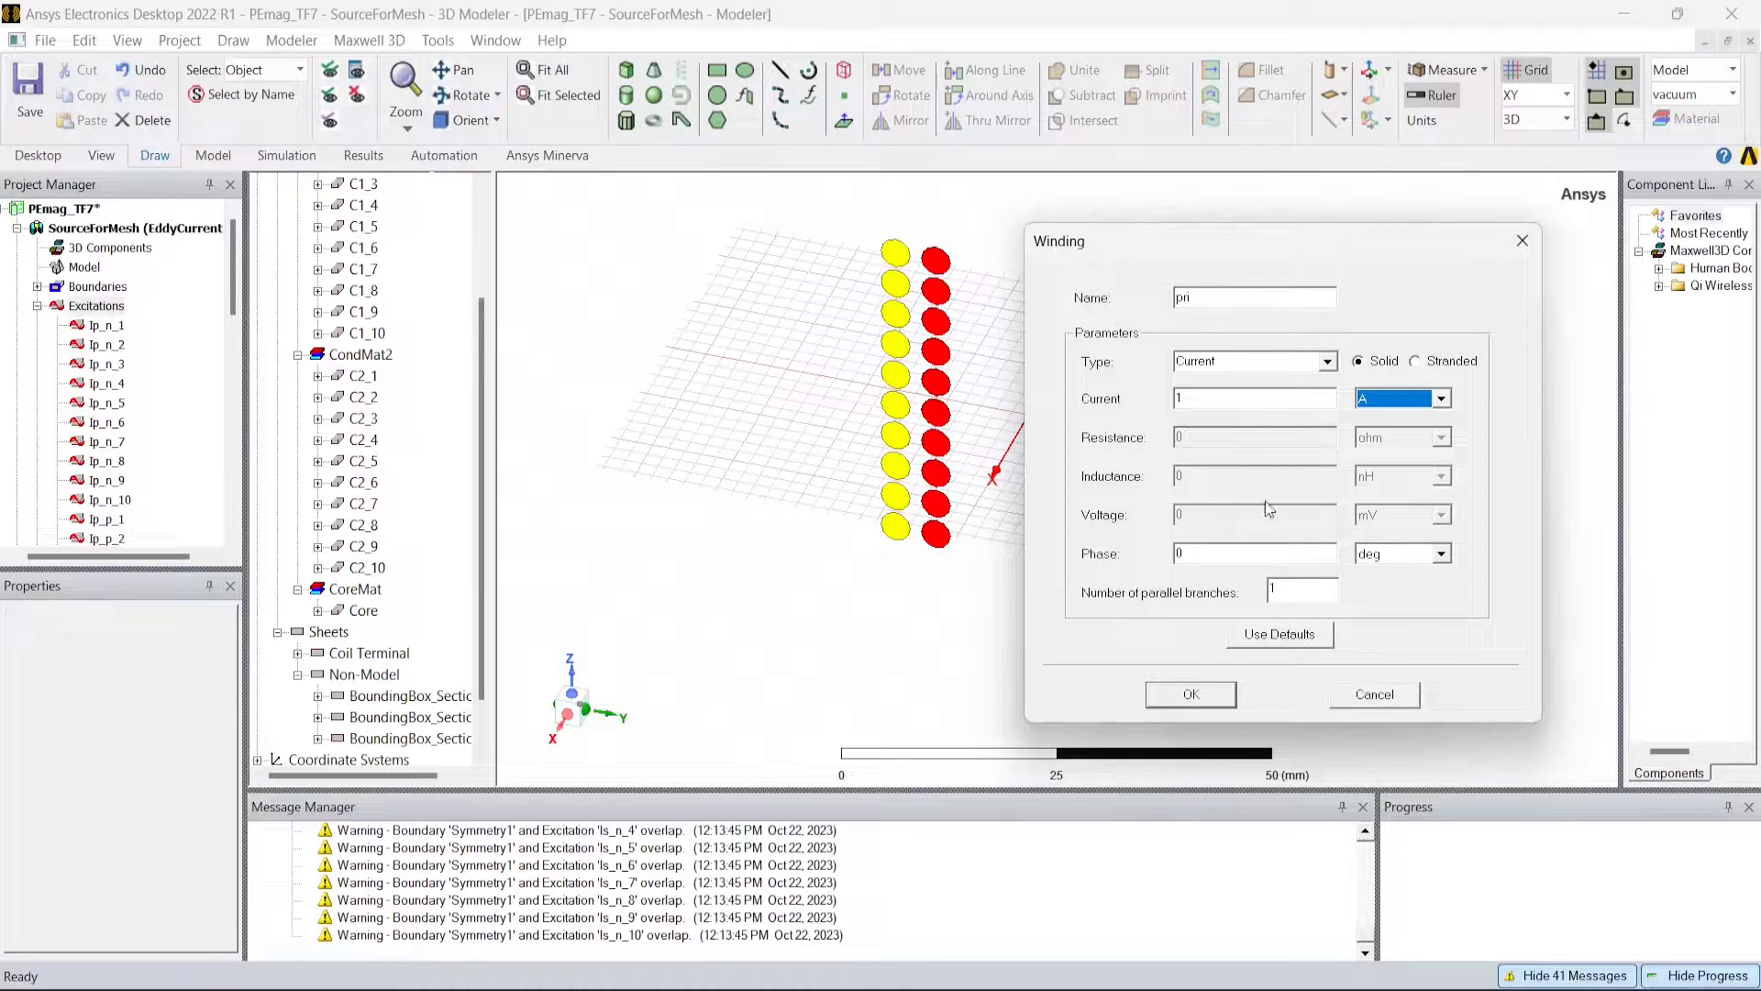
pyautogui.click(1192, 694)
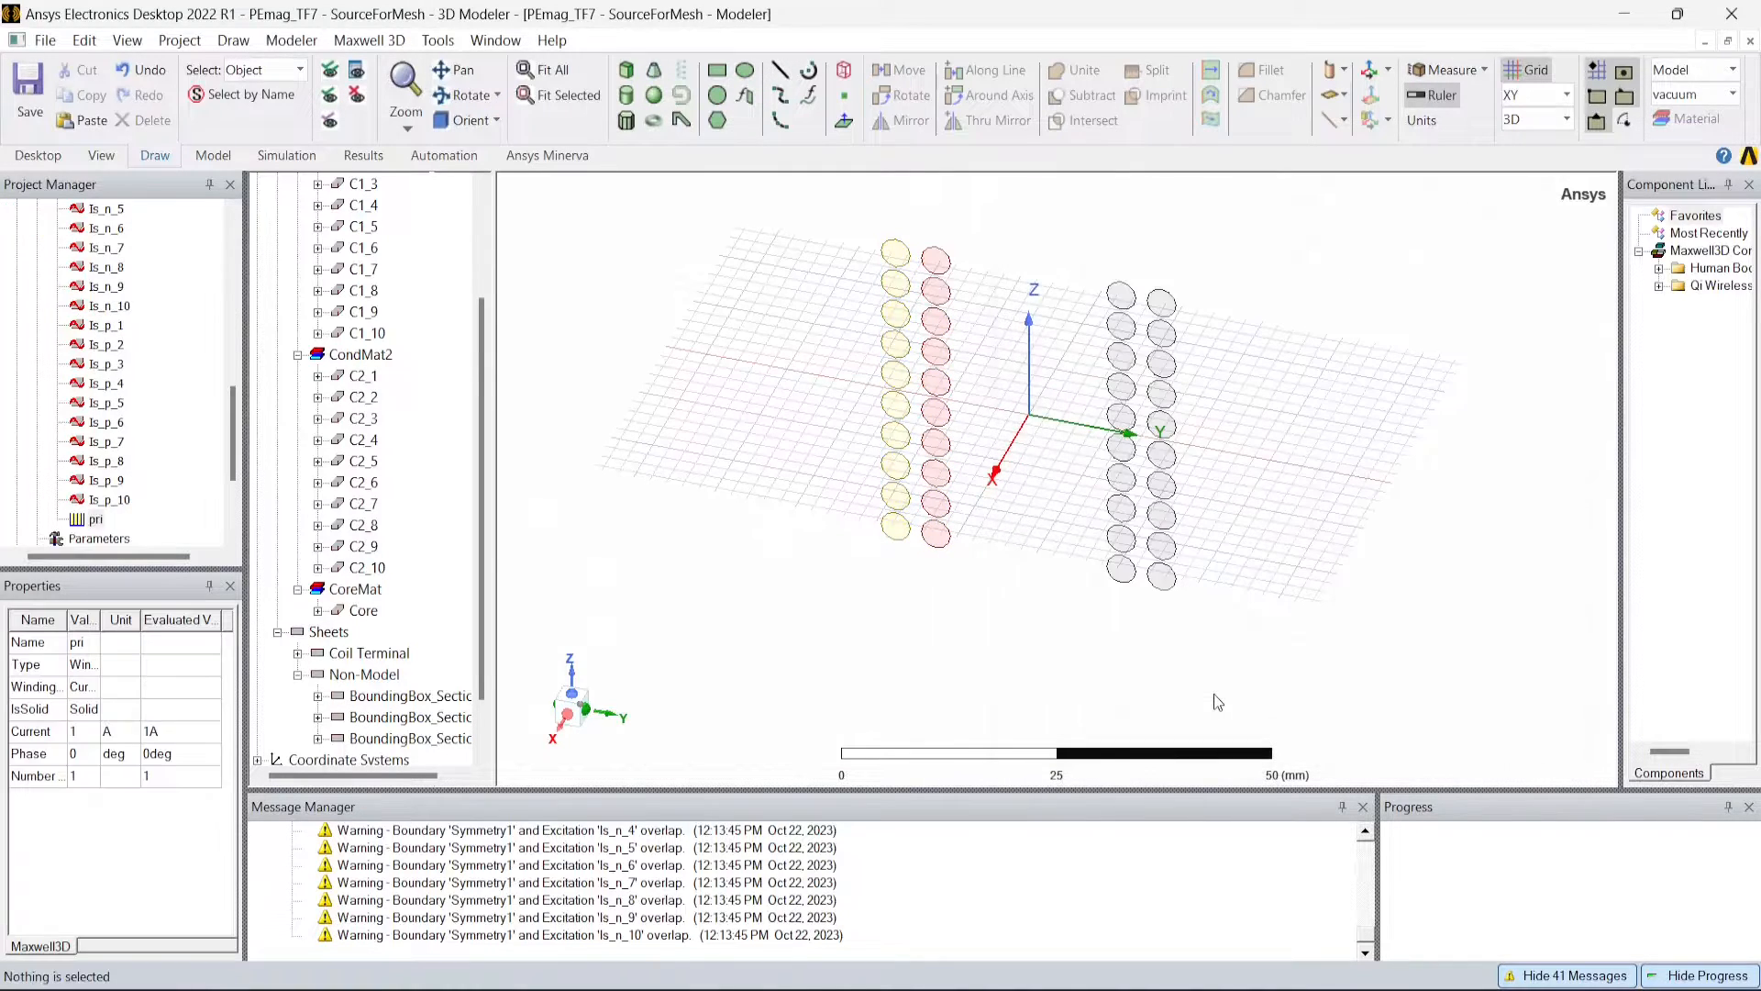
# Add a second solid Current winding named sec with a current of -1 A.
pyautogui.scroll(10, 120, 400)
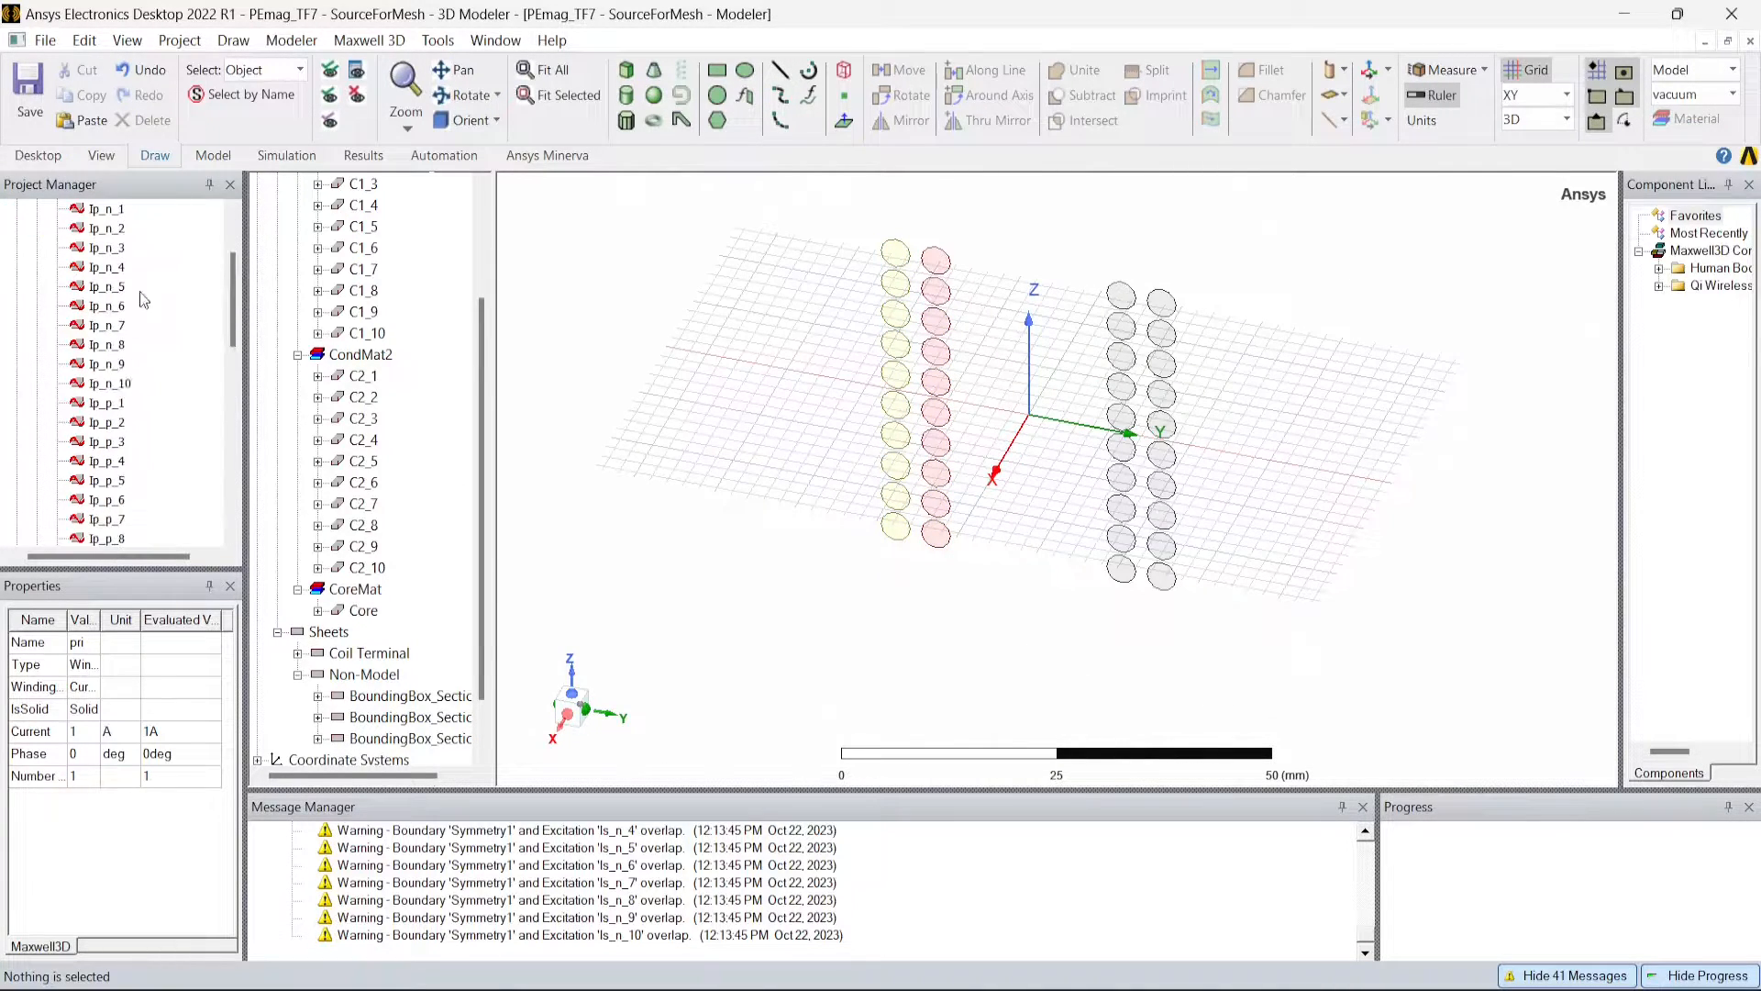
pyautogui.rightClick(119, 309)
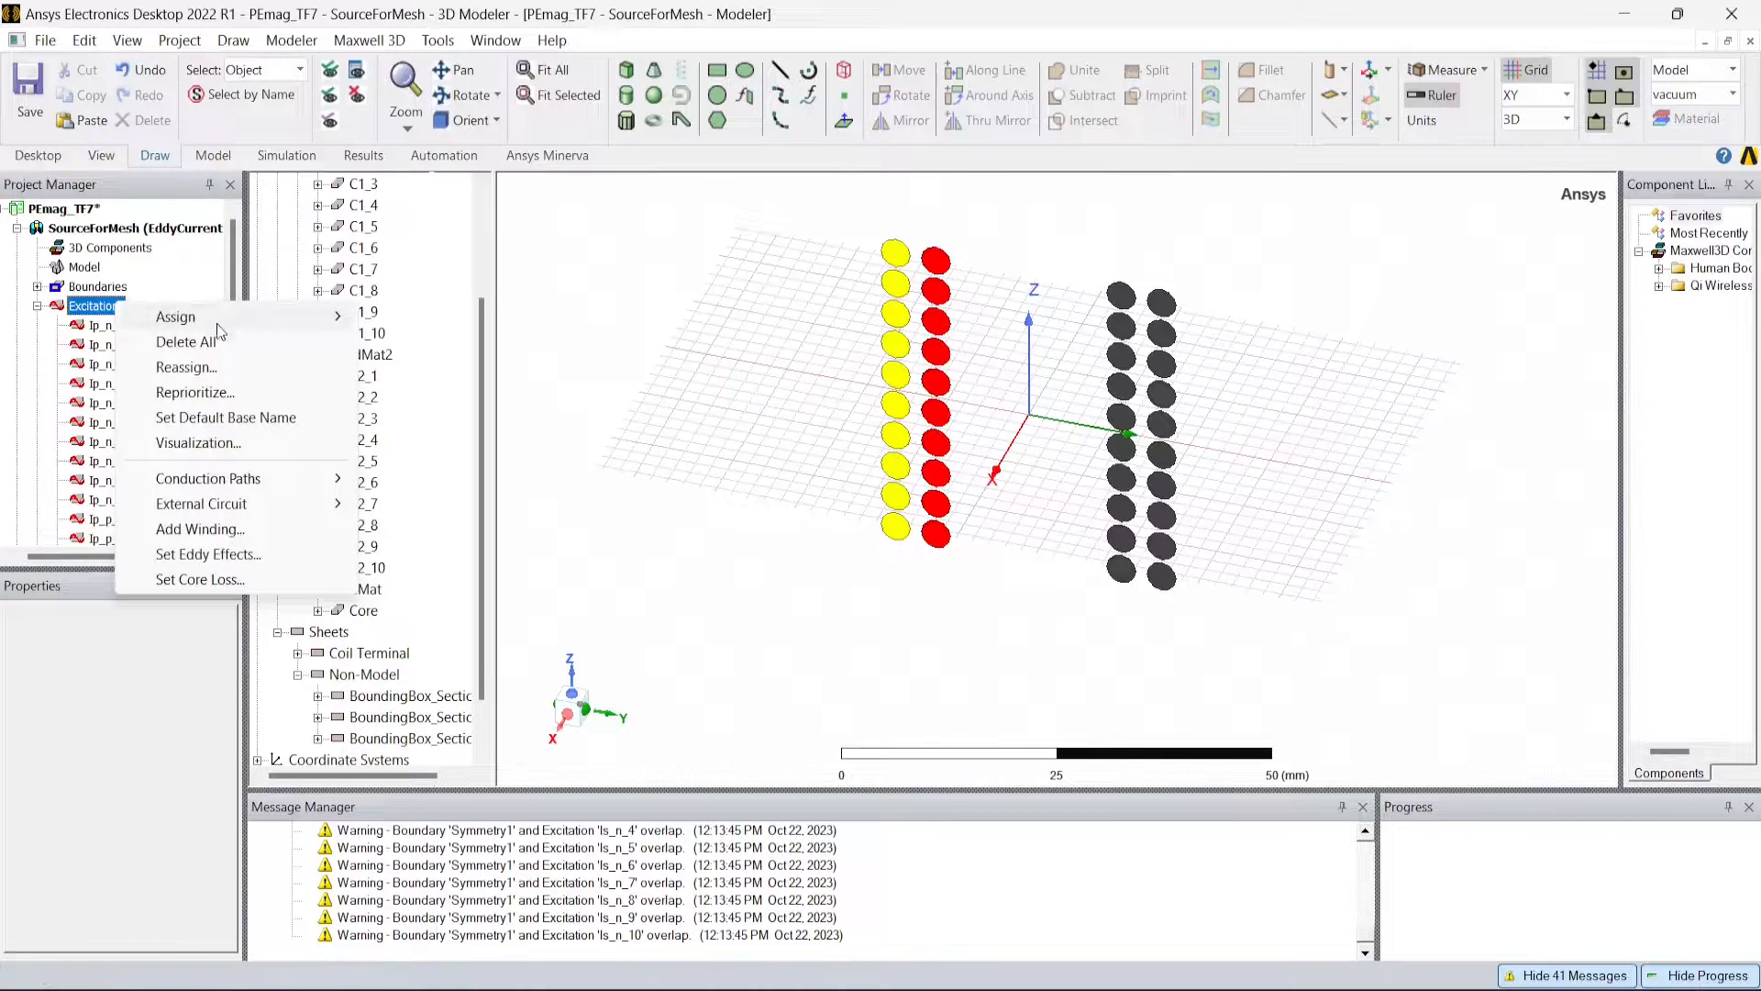
pyautogui.moveTo(234, 317)
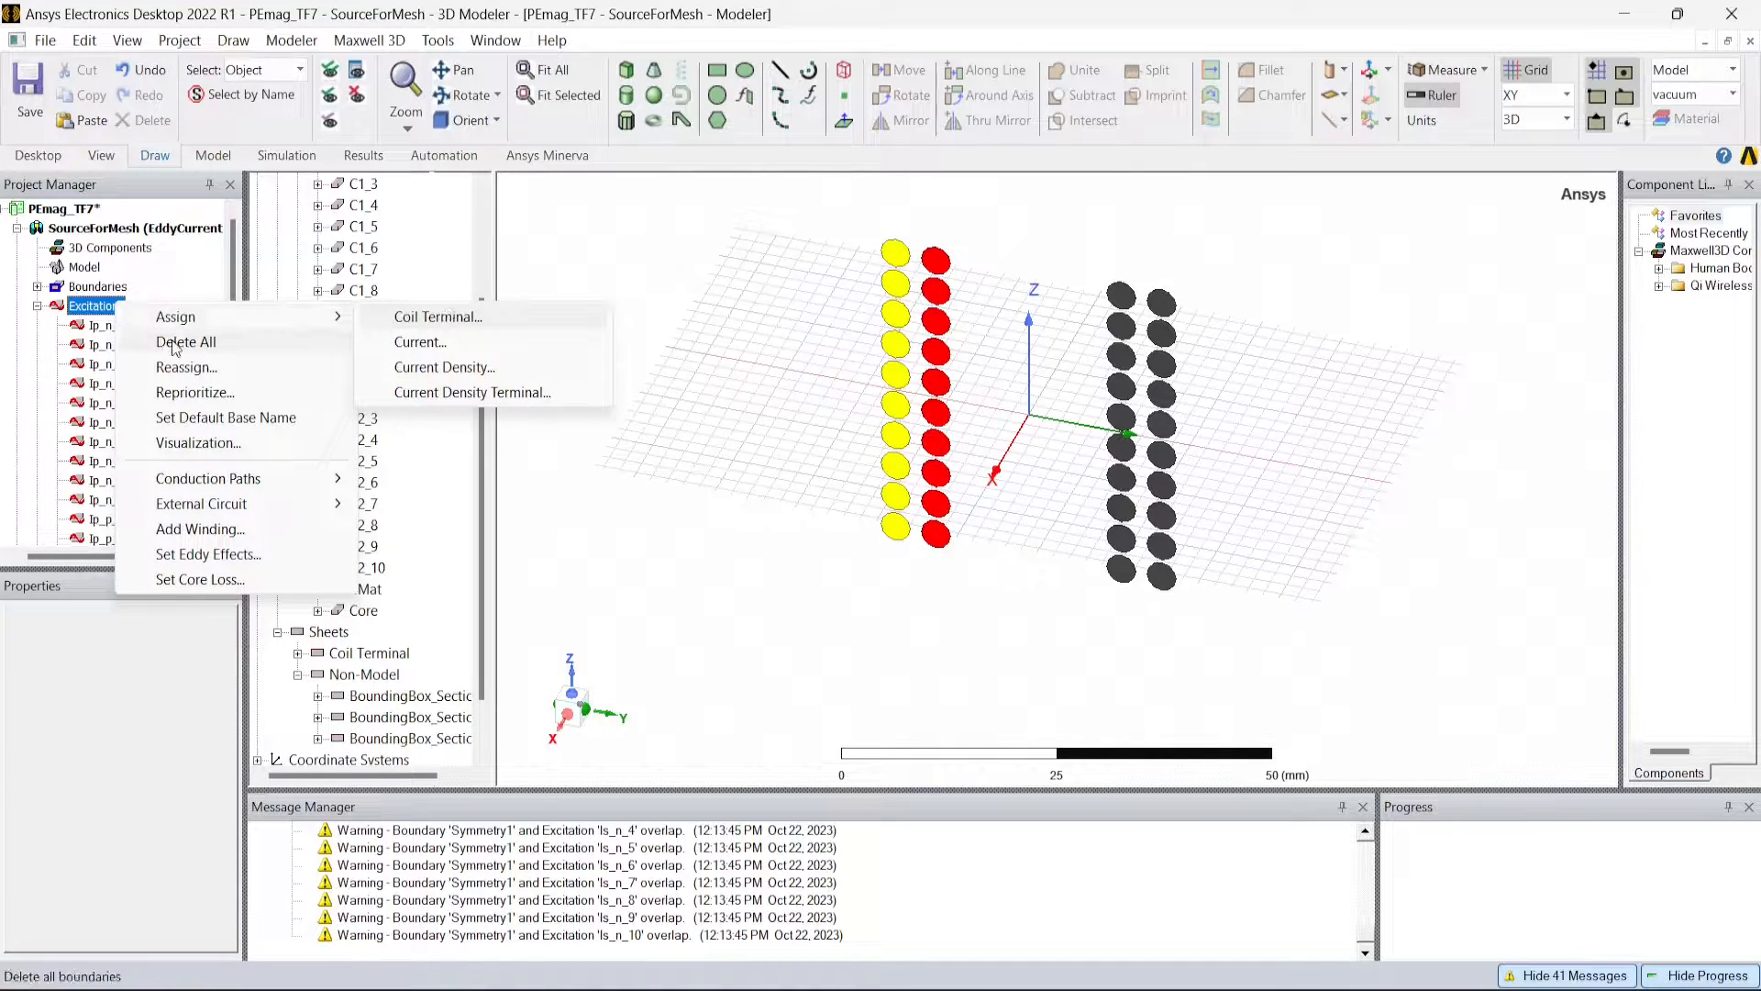
pyautogui.click(193, 530)
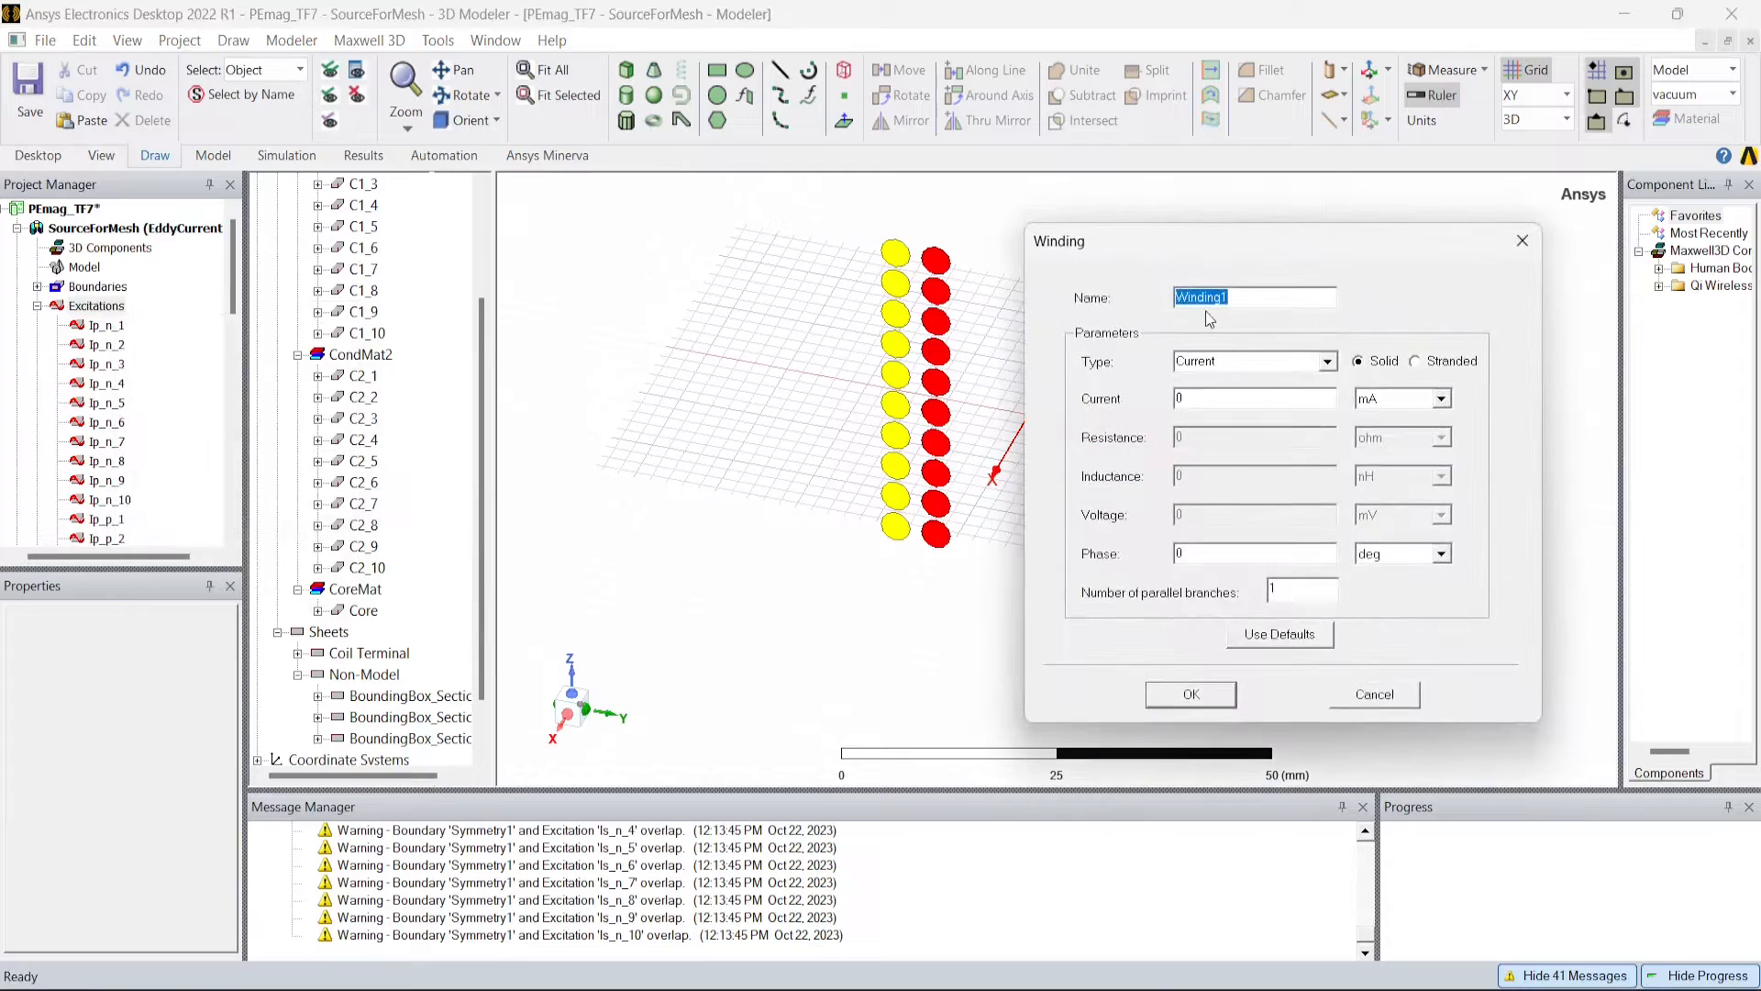
pyautogui.write('sec')
pyautogui.moveTo(1242, 397); pyautogui.dragTo(1087, 389)
pyautogui.write('-1')
pyautogui.click(1385, 406)
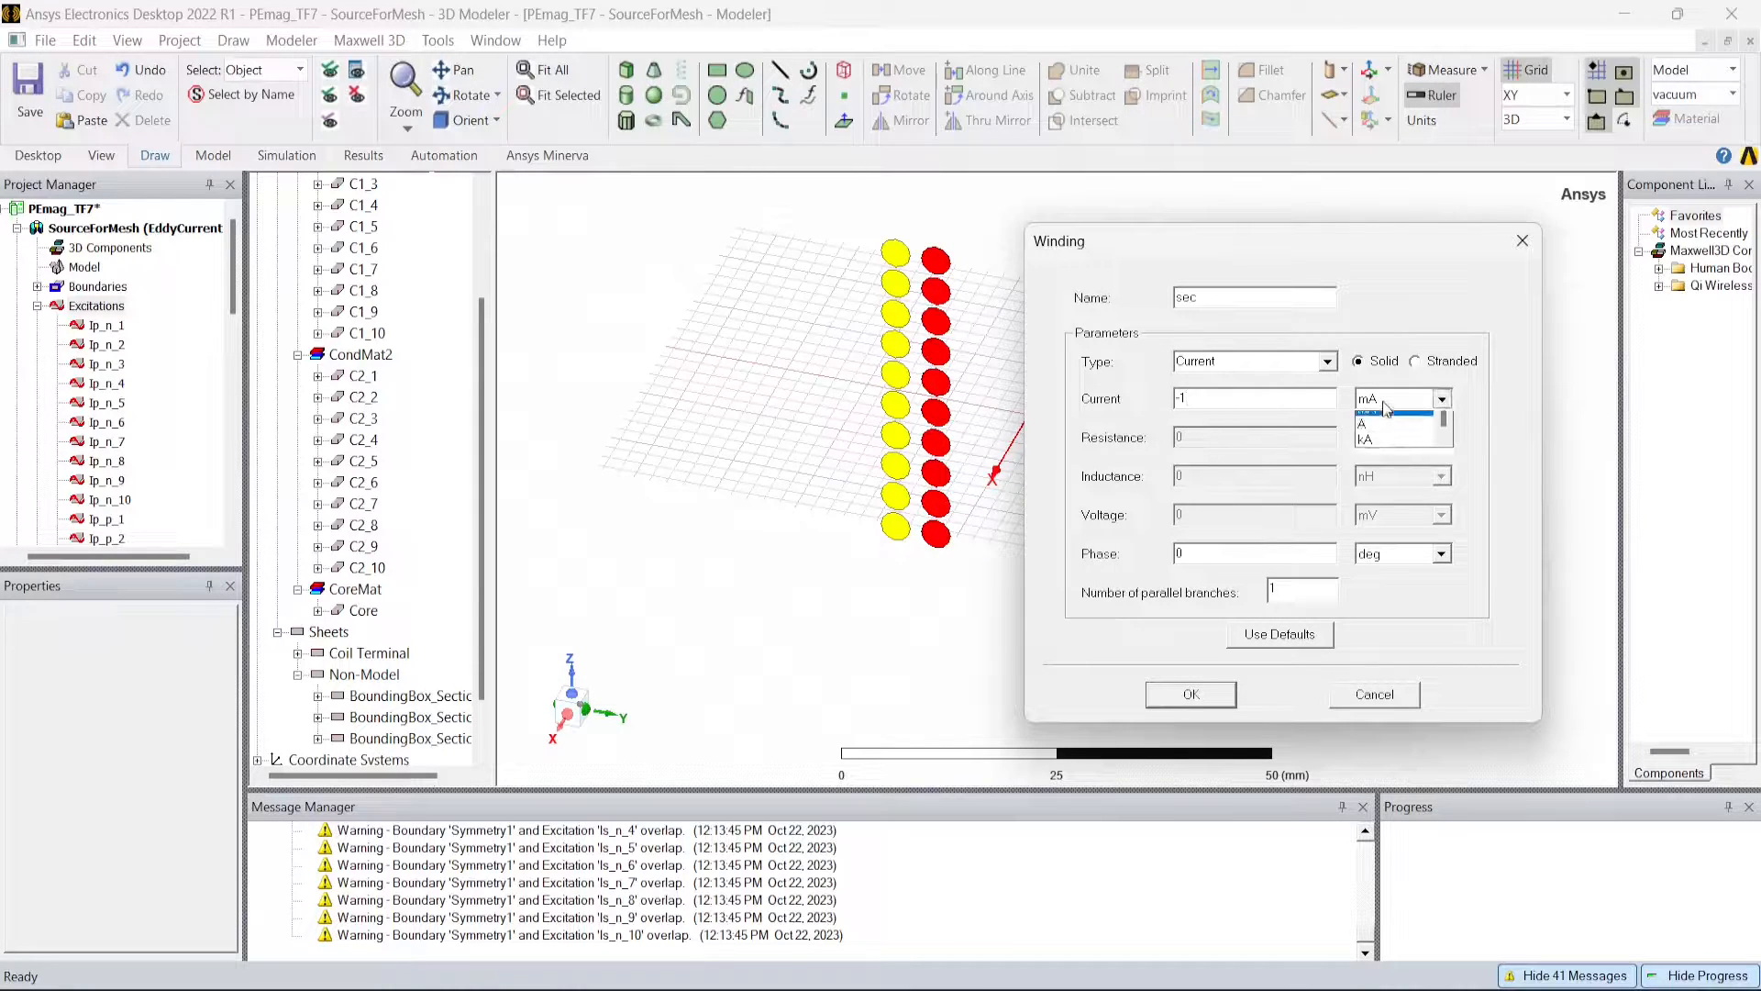
pyautogui.click(1373, 465)
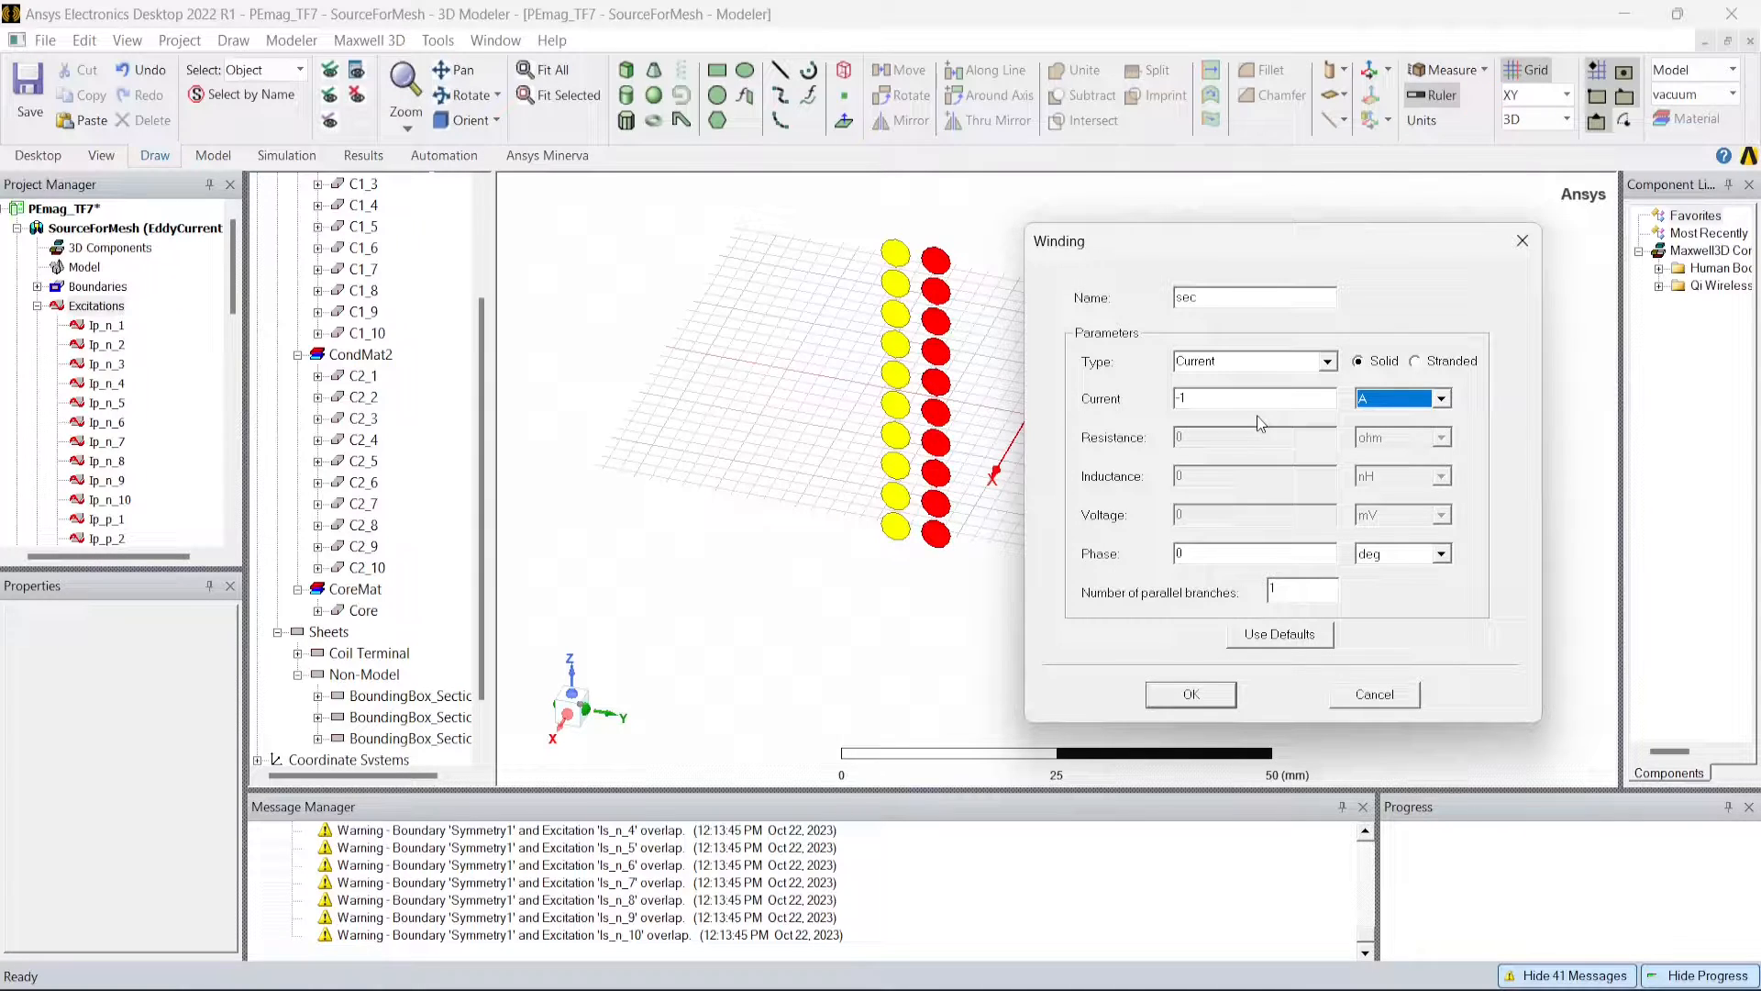
pyautogui.hotkey('shift', 'Tab')
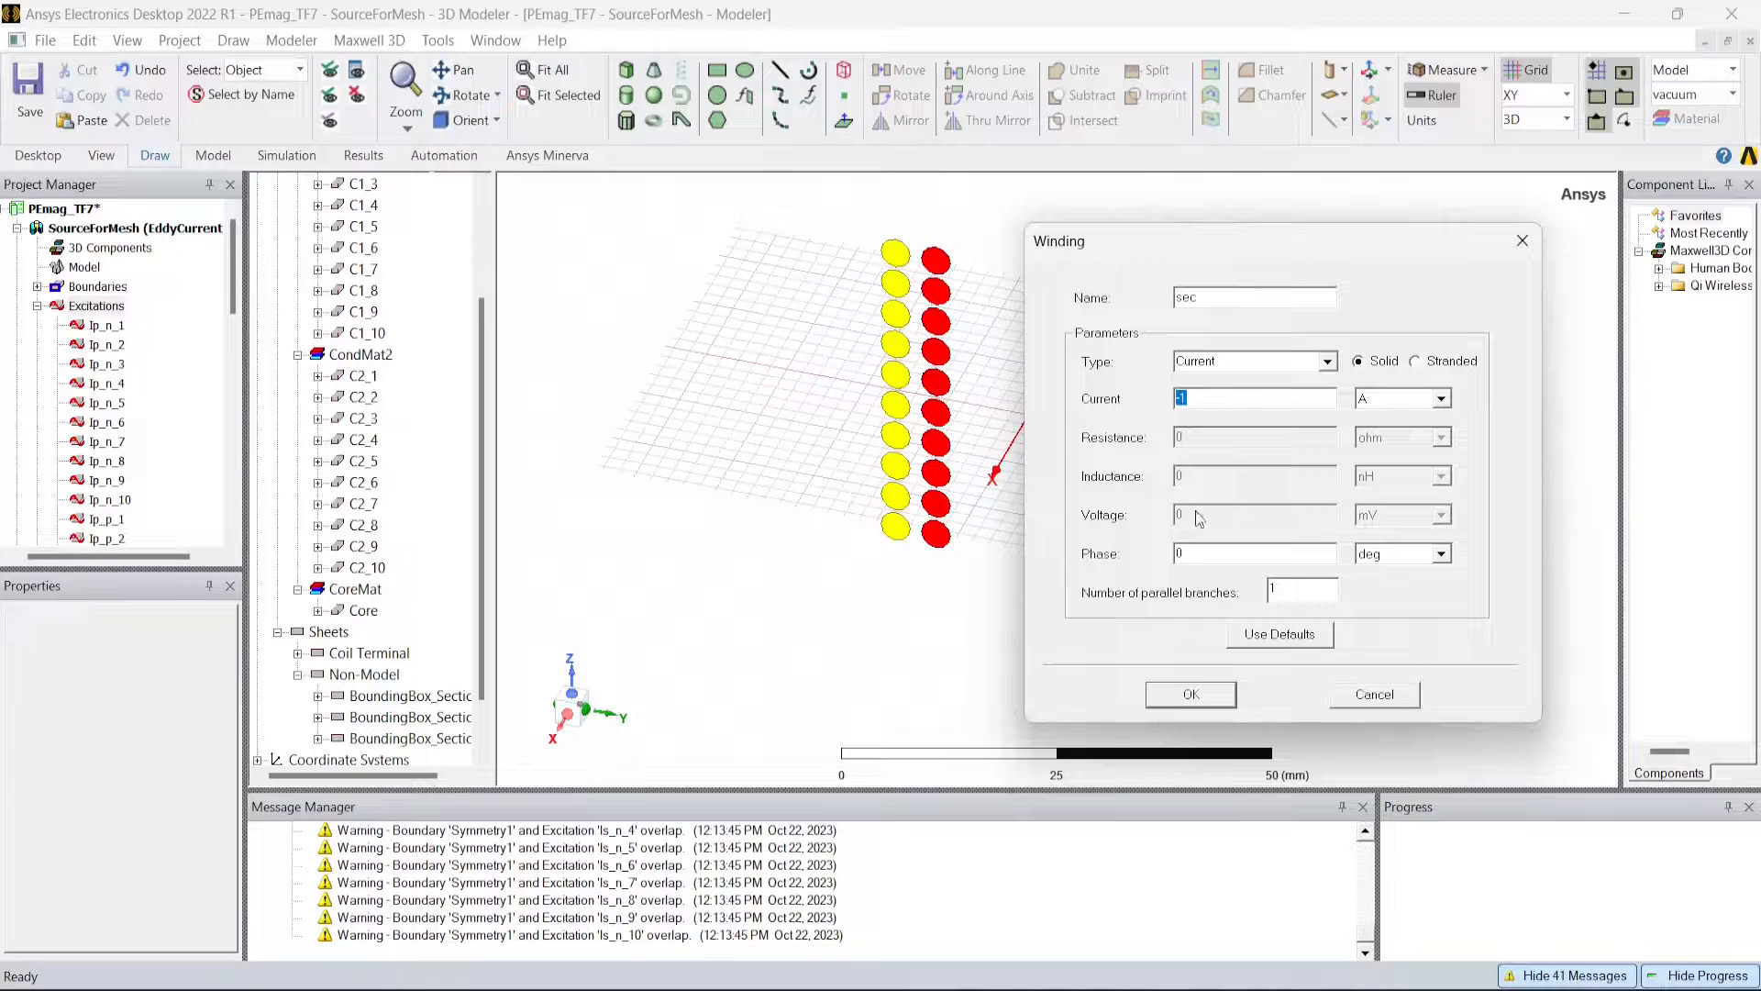
pyautogui.click(1192, 694)
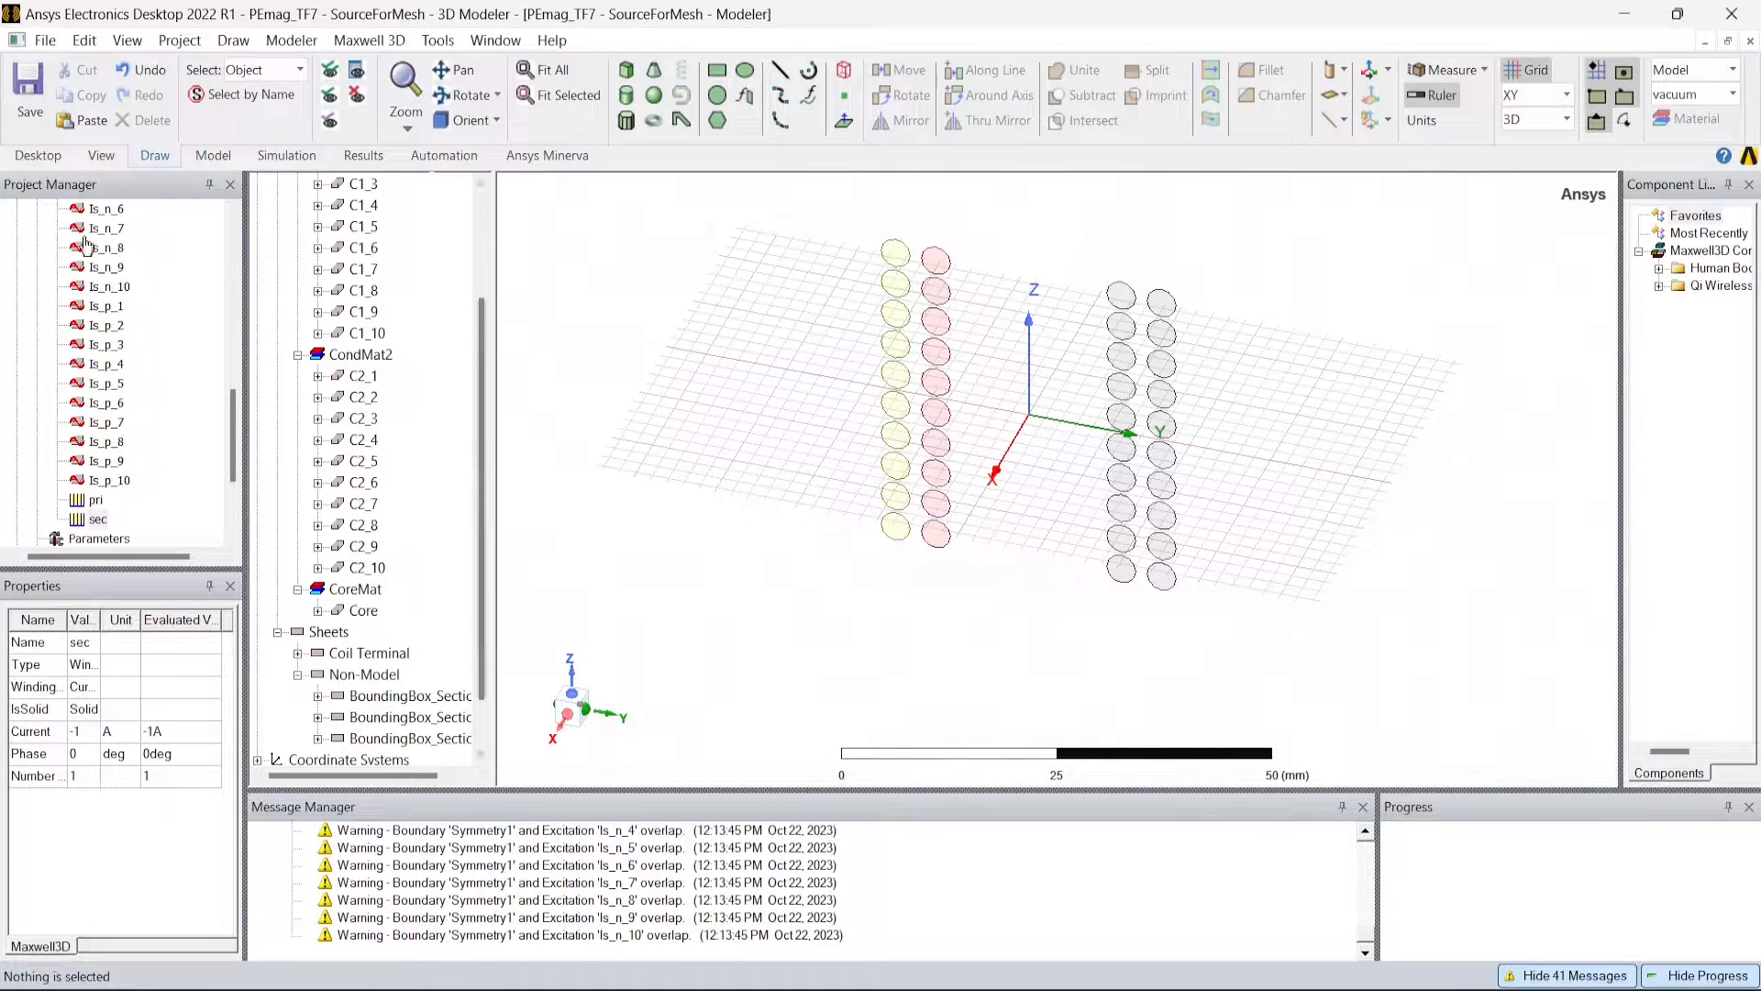
pyautogui.rightClick(95, 501)
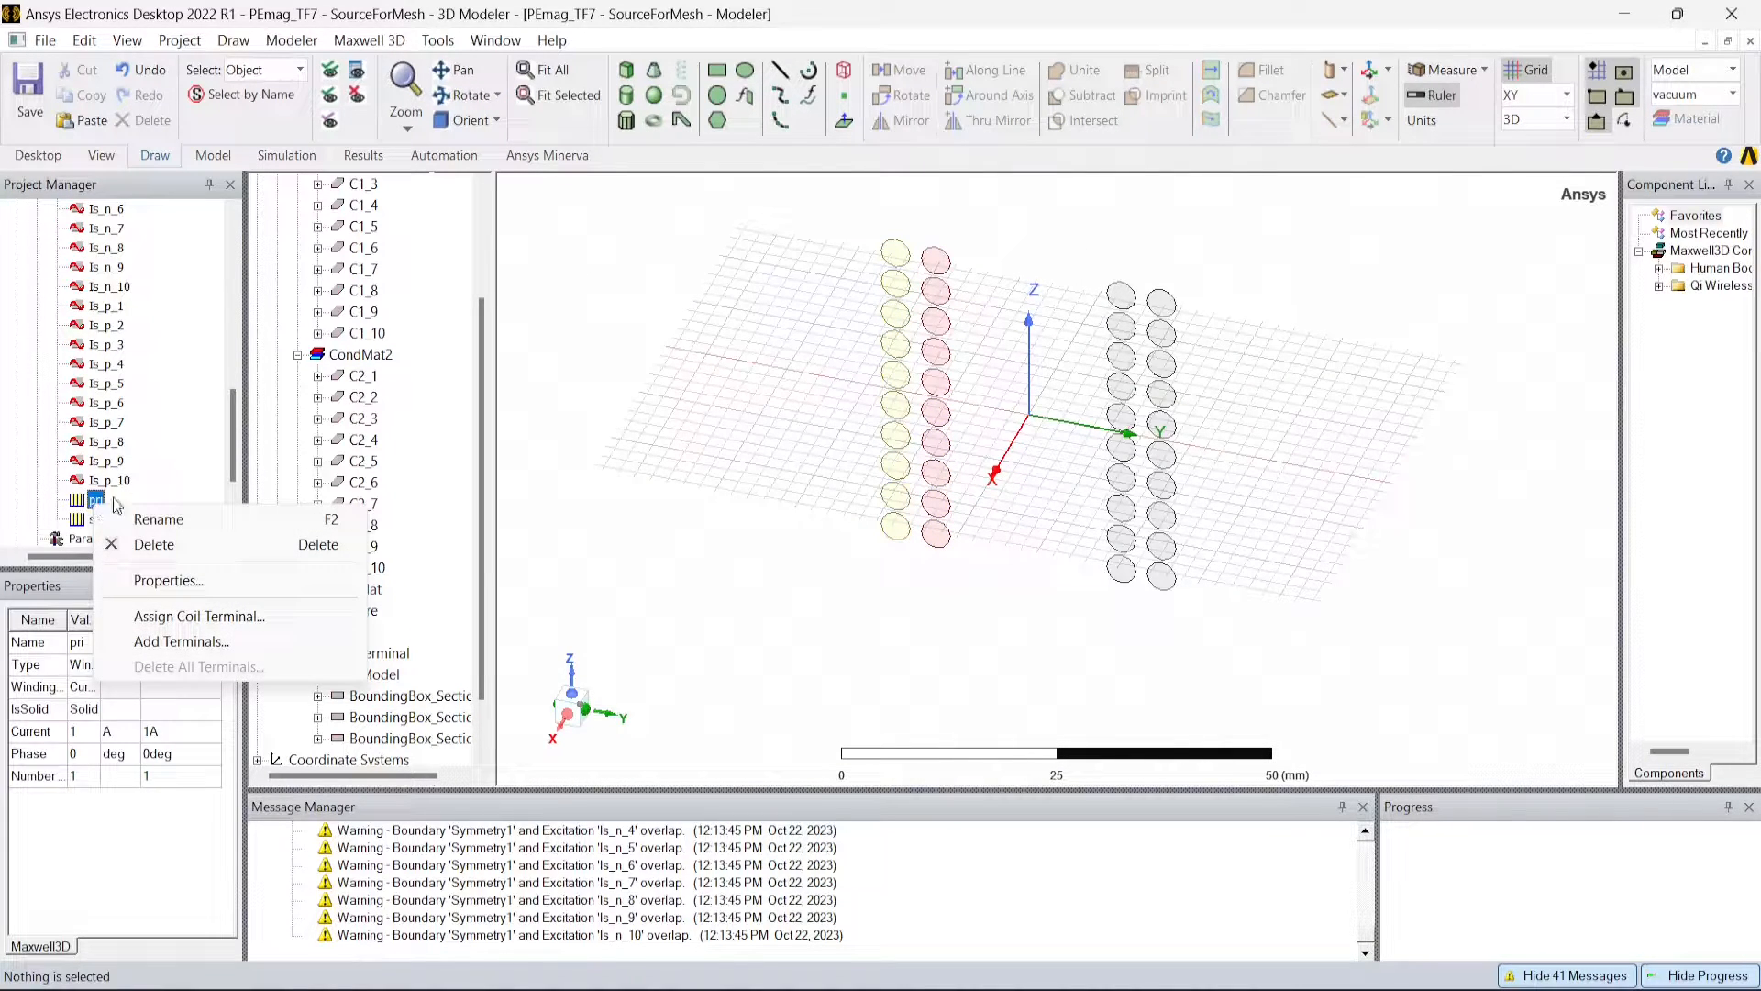
pyautogui.click(205, 620)
pyautogui.click(1036, 555)
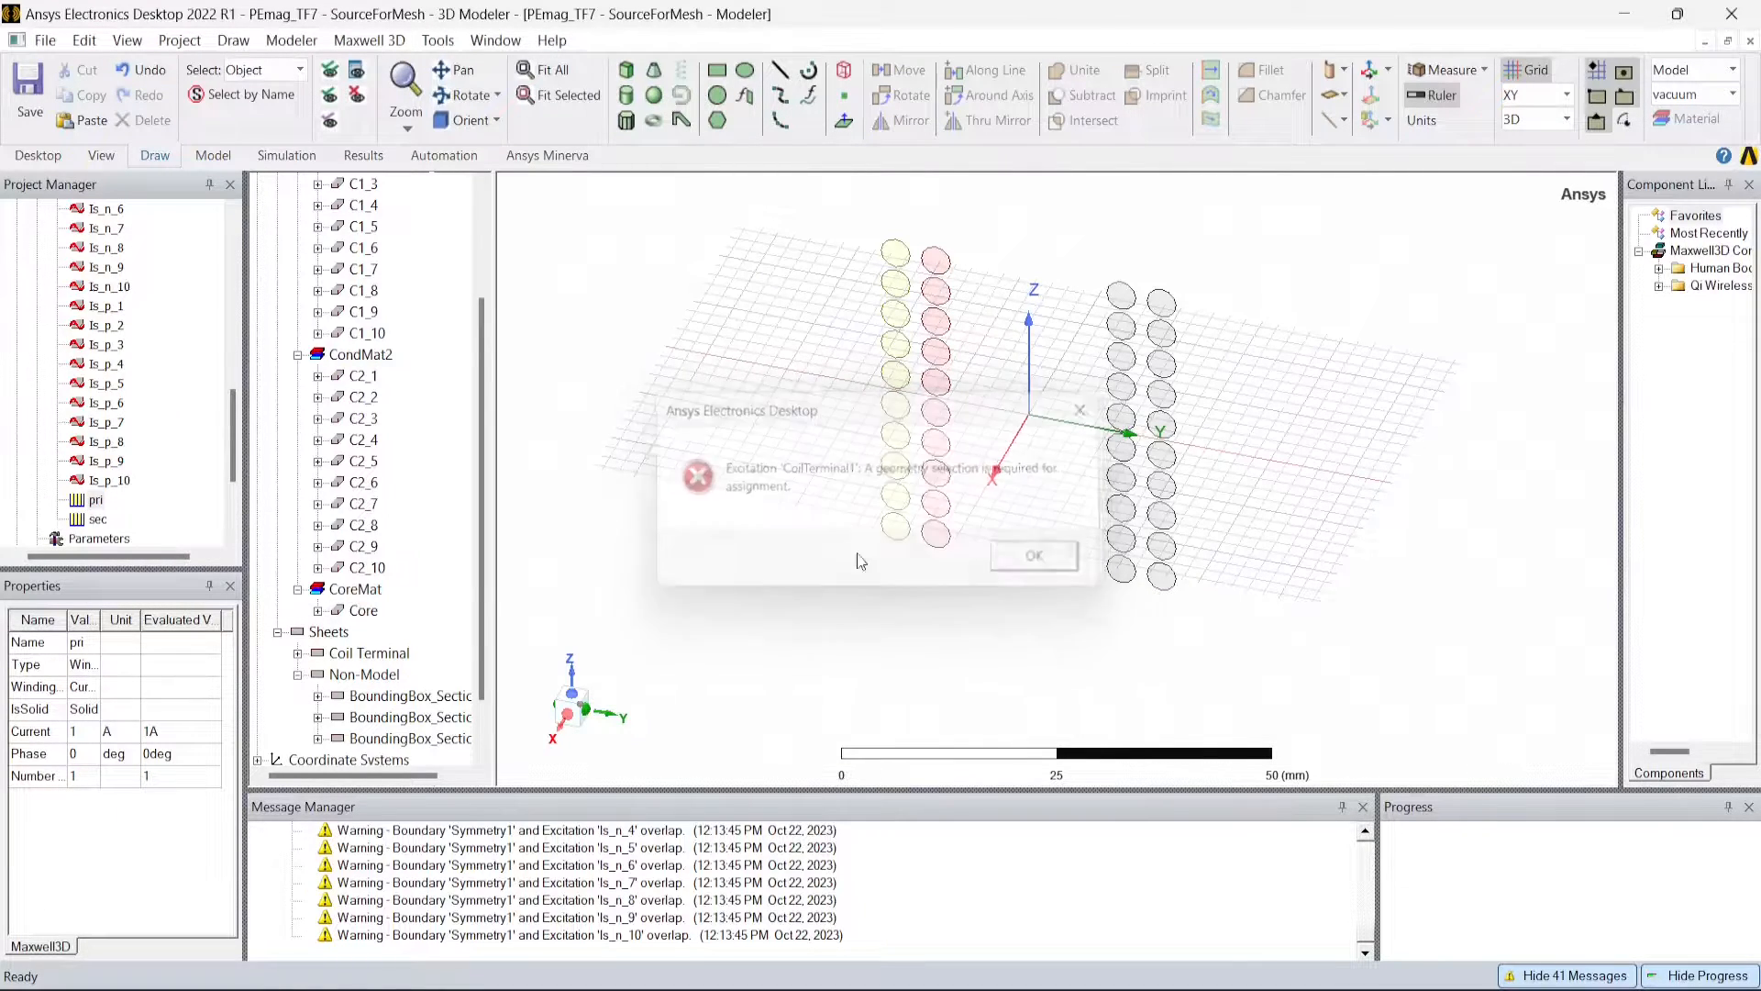
# Add the primary coil terminals, the Ip_n and Ip_p groups, to the pri winding.
pyautogui.rightClick(95, 501)
pyautogui.click(178, 637)
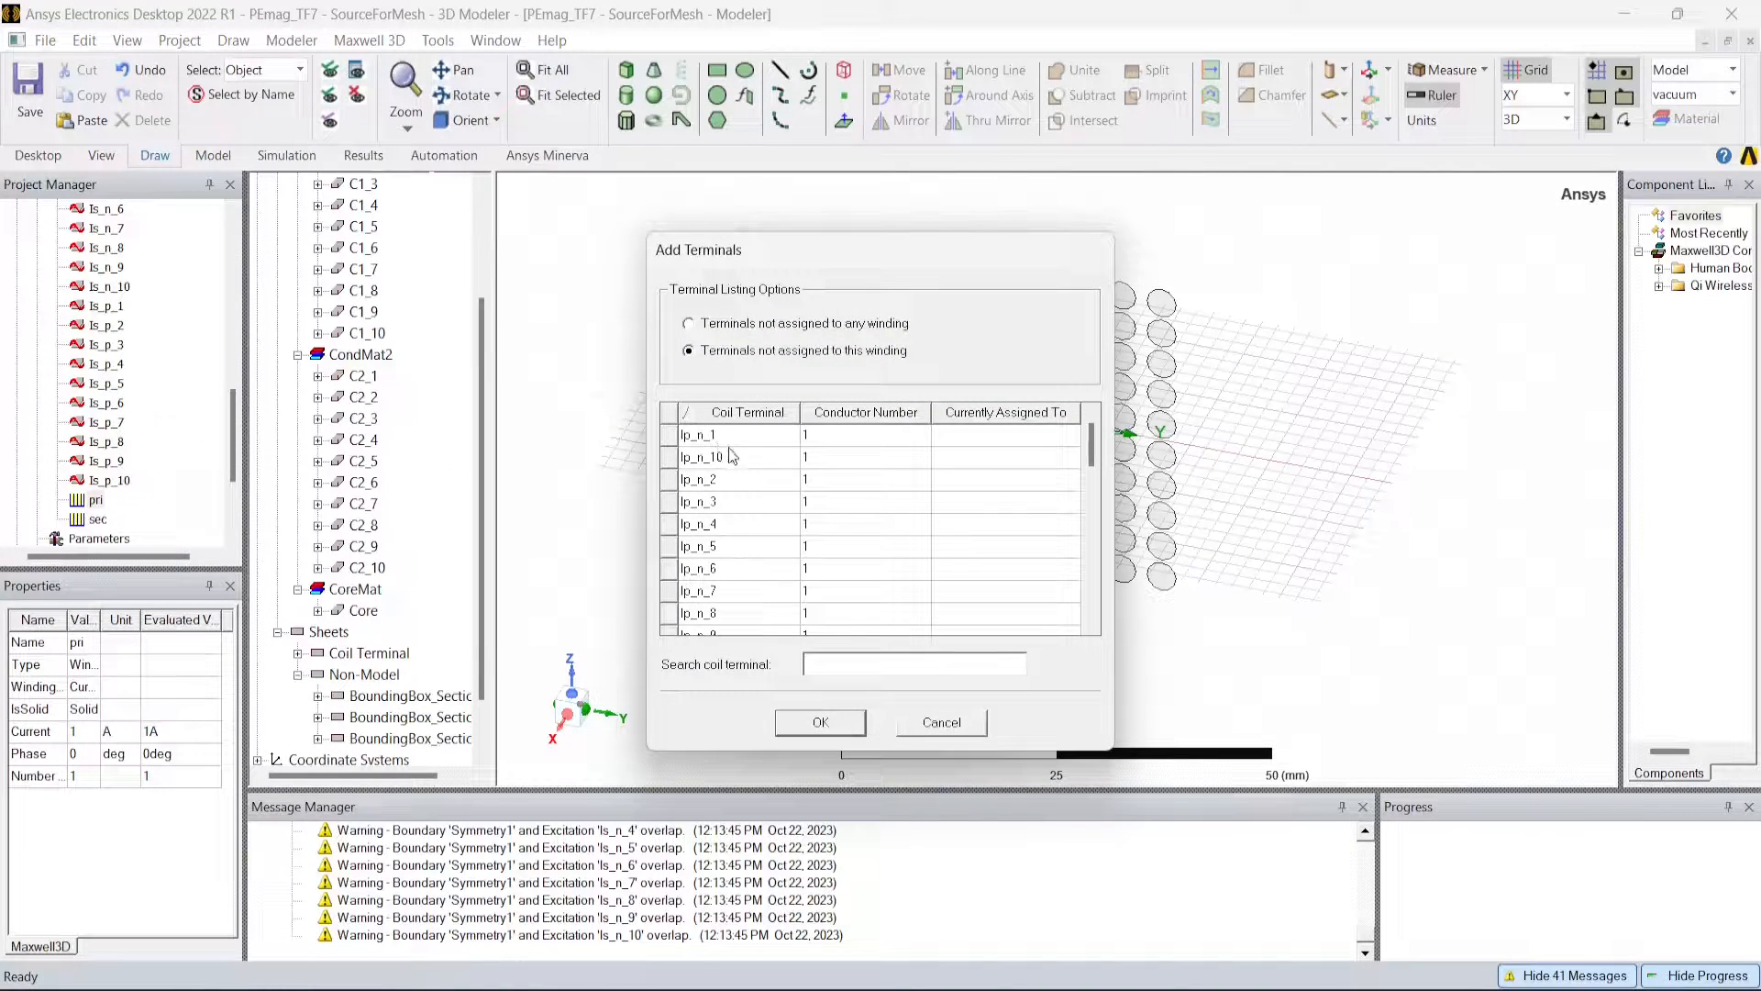
pyautogui.scroll(-1, 731, 456)
pyautogui.moveTo(1092, 459); pyautogui.dragTo(1115, 432)
pyautogui.click(714, 545)
pyautogui.keyDown('shift'); pyautogui.click(706, 438); pyautogui.keyUp('shift')
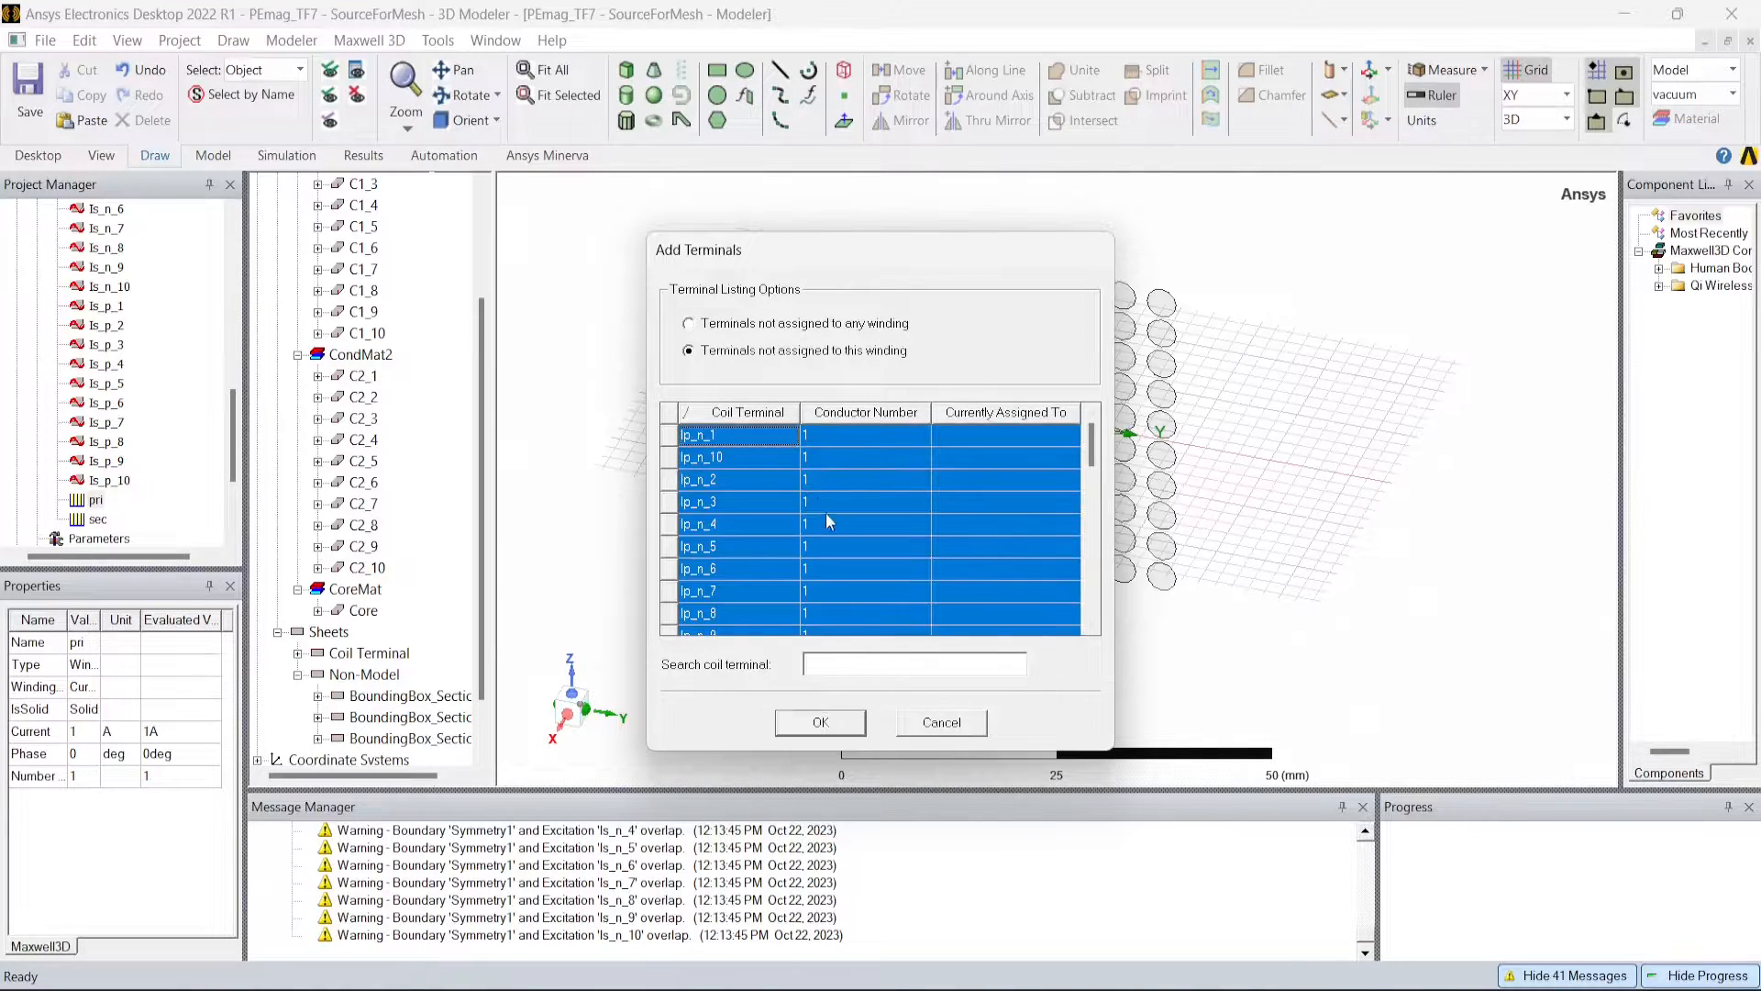
pyautogui.moveTo(1092, 445)
pyautogui.mouseDown()
pyautogui.moveTo(1094, 534)
pyautogui.moveTo(1088, 447)
pyautogui.mouseUp()
pyautogui.click(844, 721)
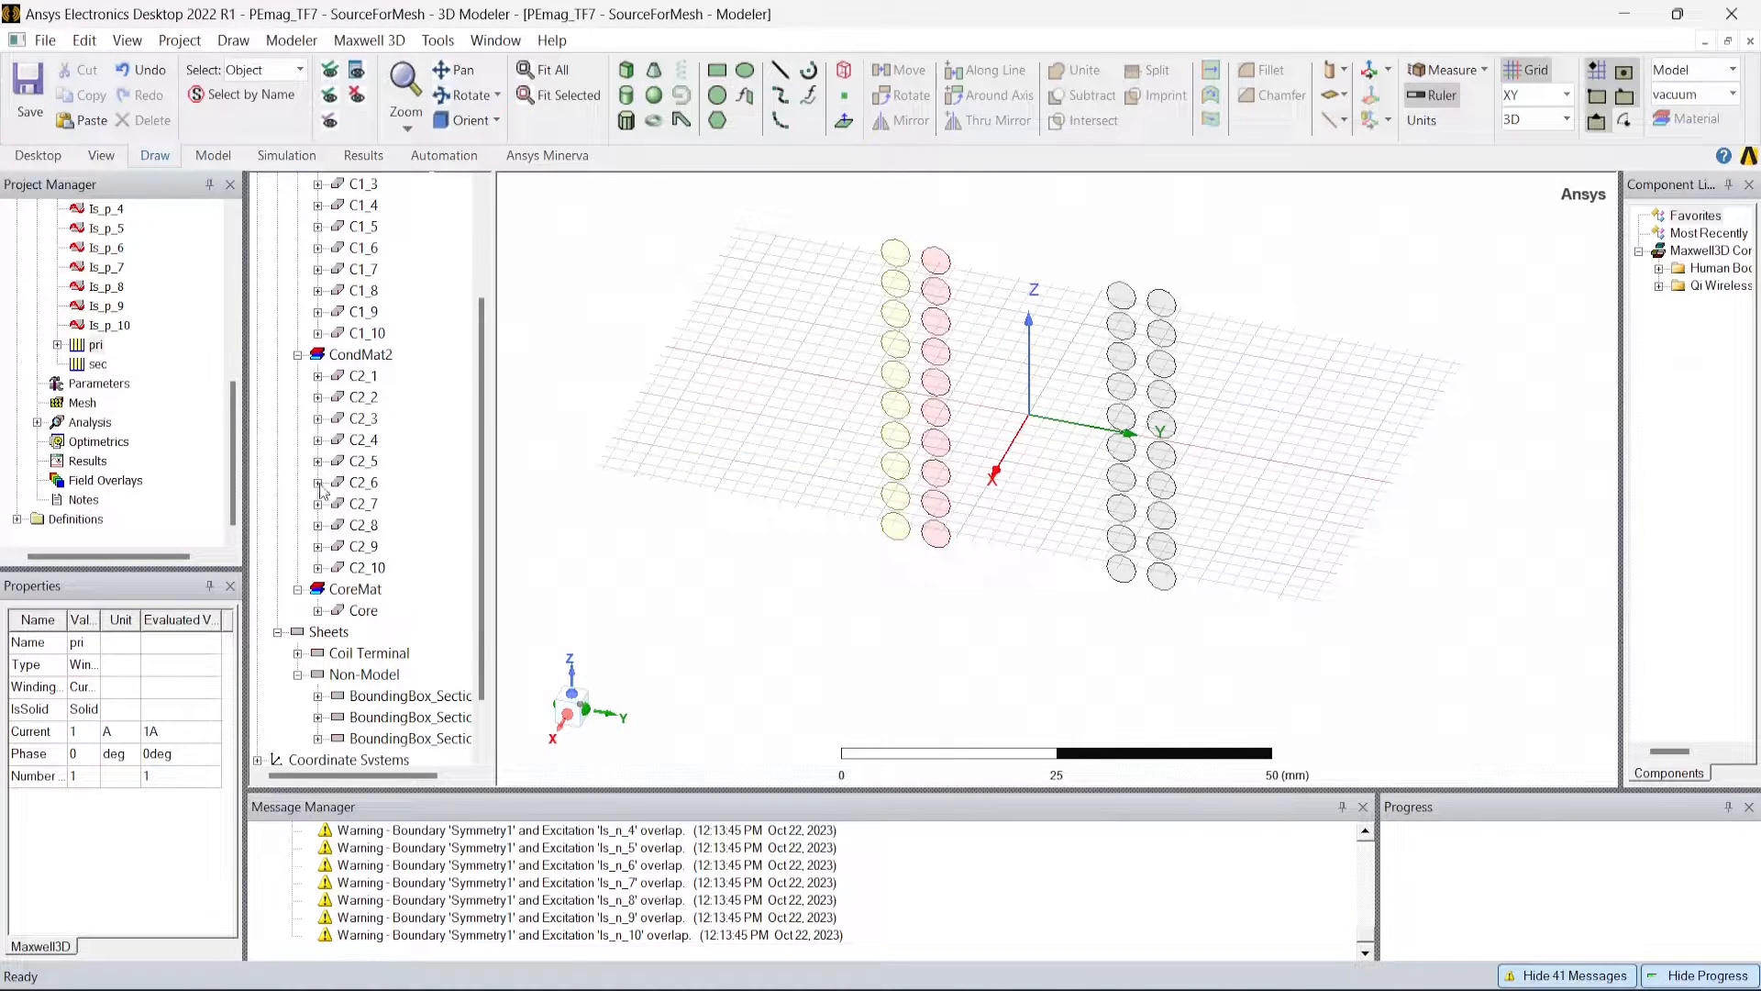
# Add all unassigned secondary coil terminals, the Is_p and Is_n groups, to the sec winding.
pyautogui.click(94, 346)
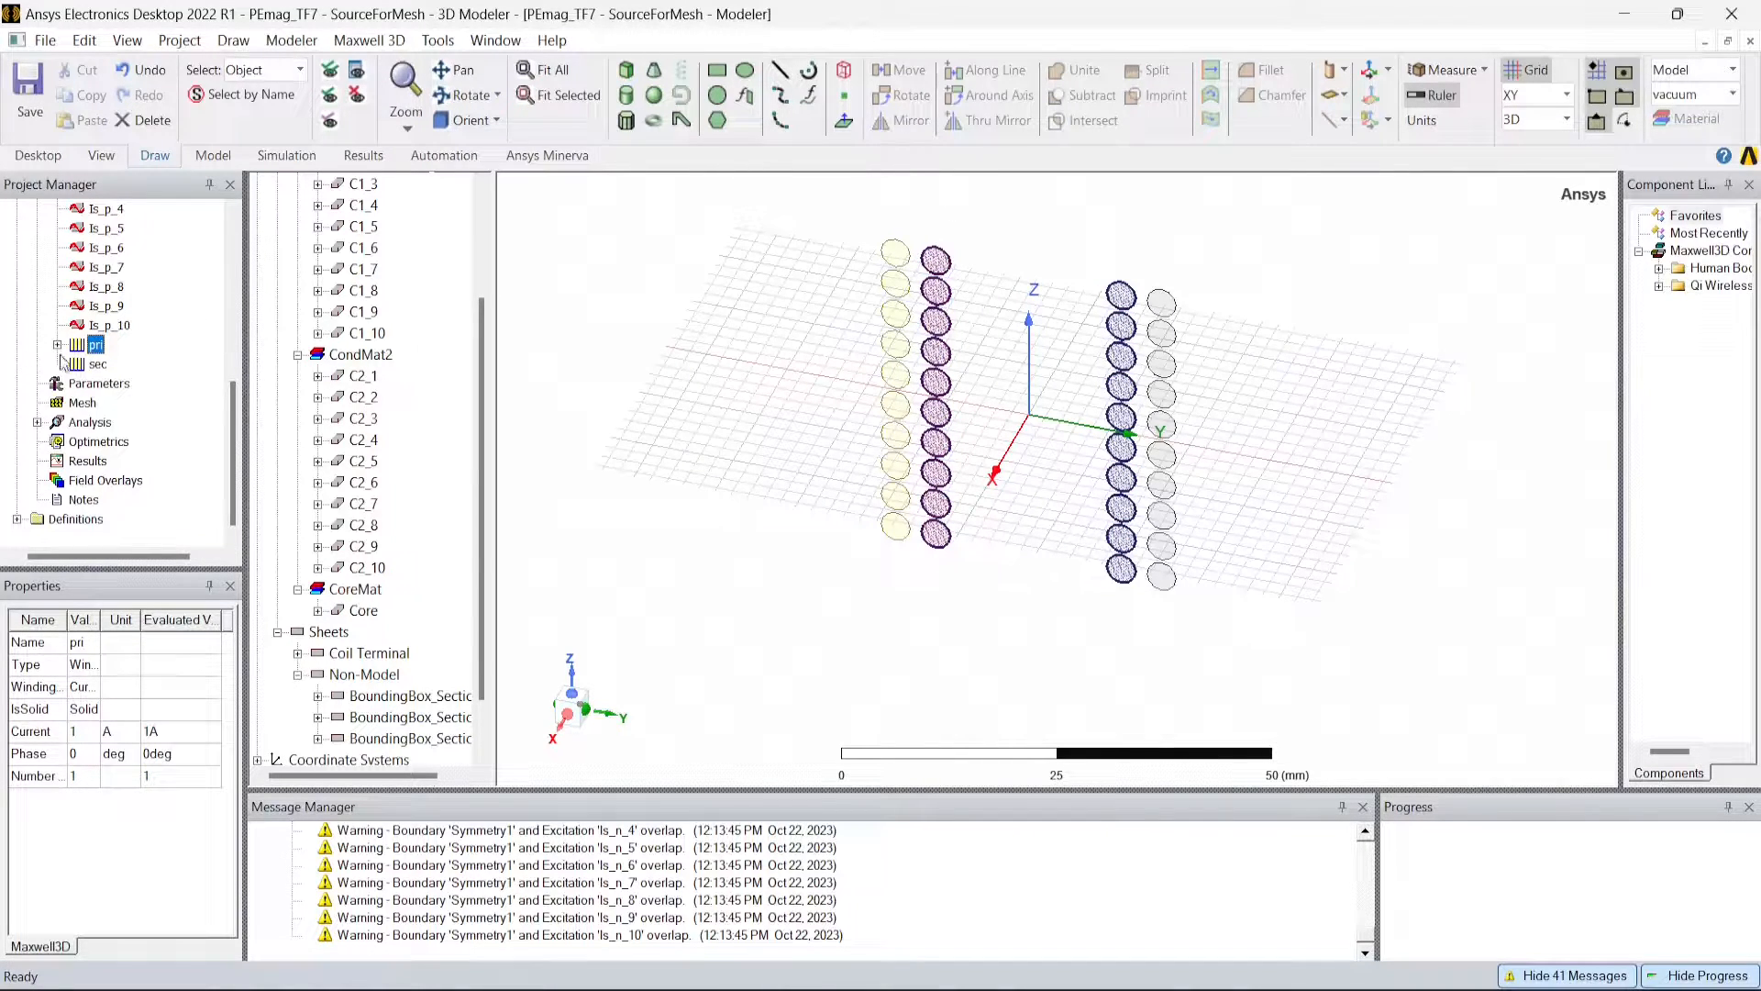
pyautogui.rightClick(97, 365)
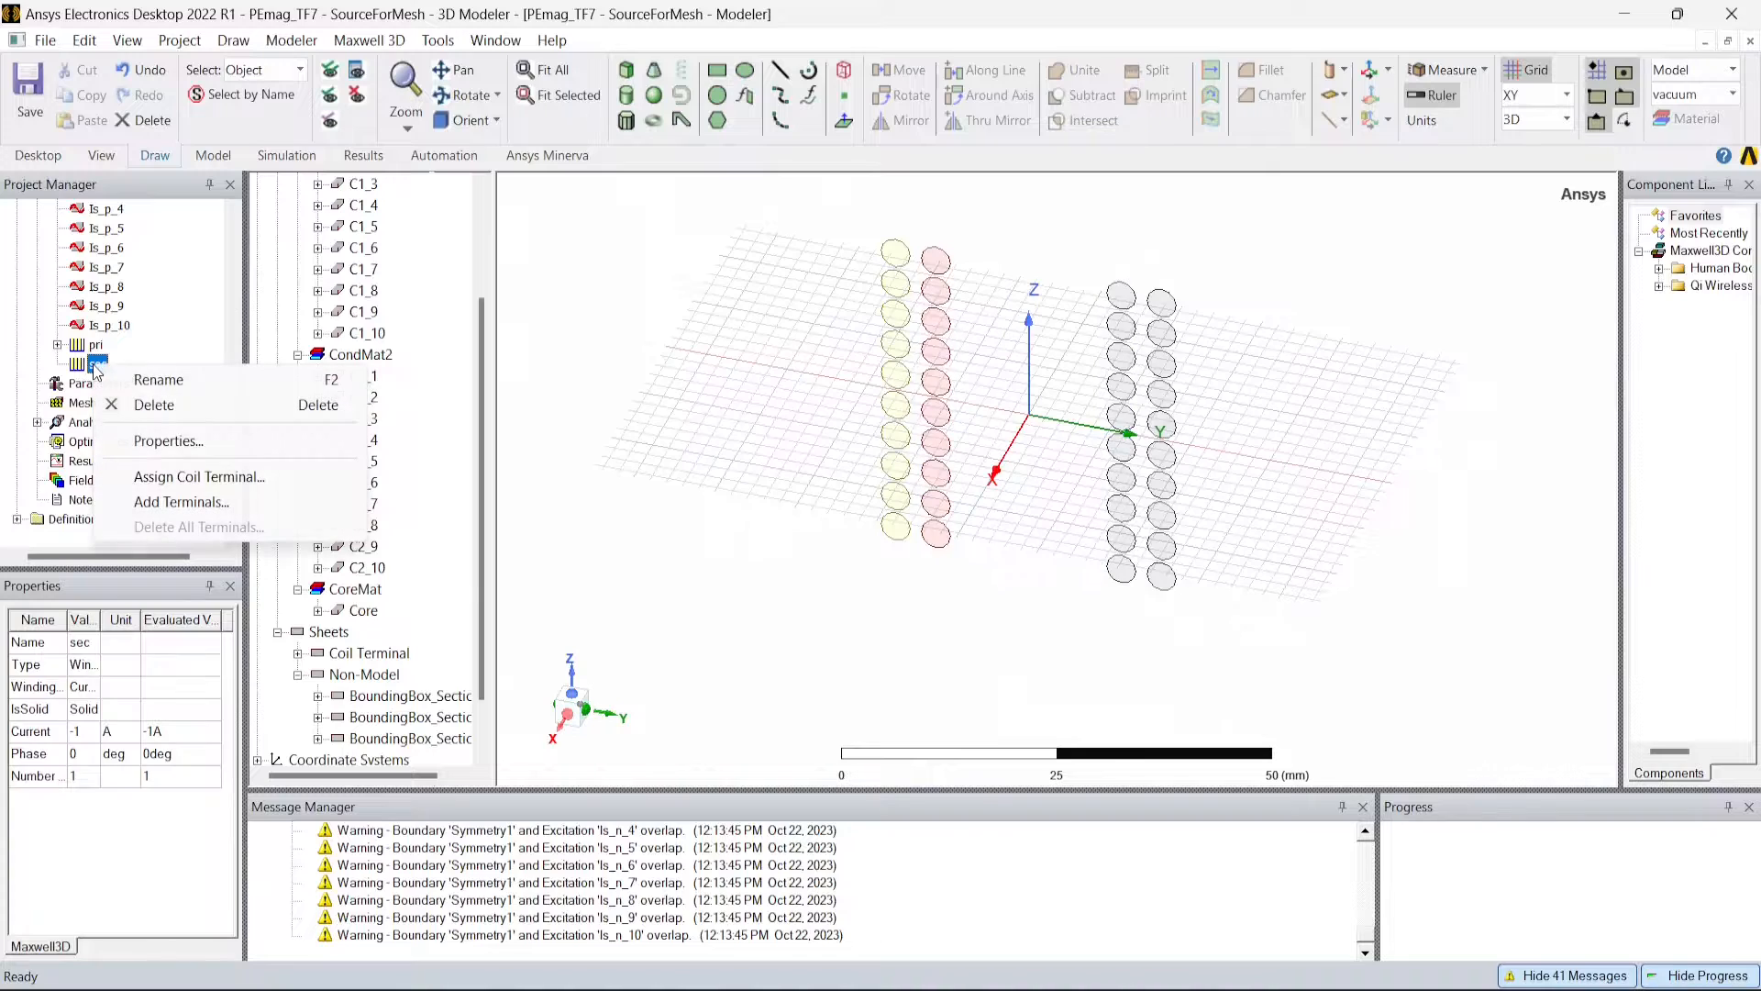
pyautogui.click(181, 502)
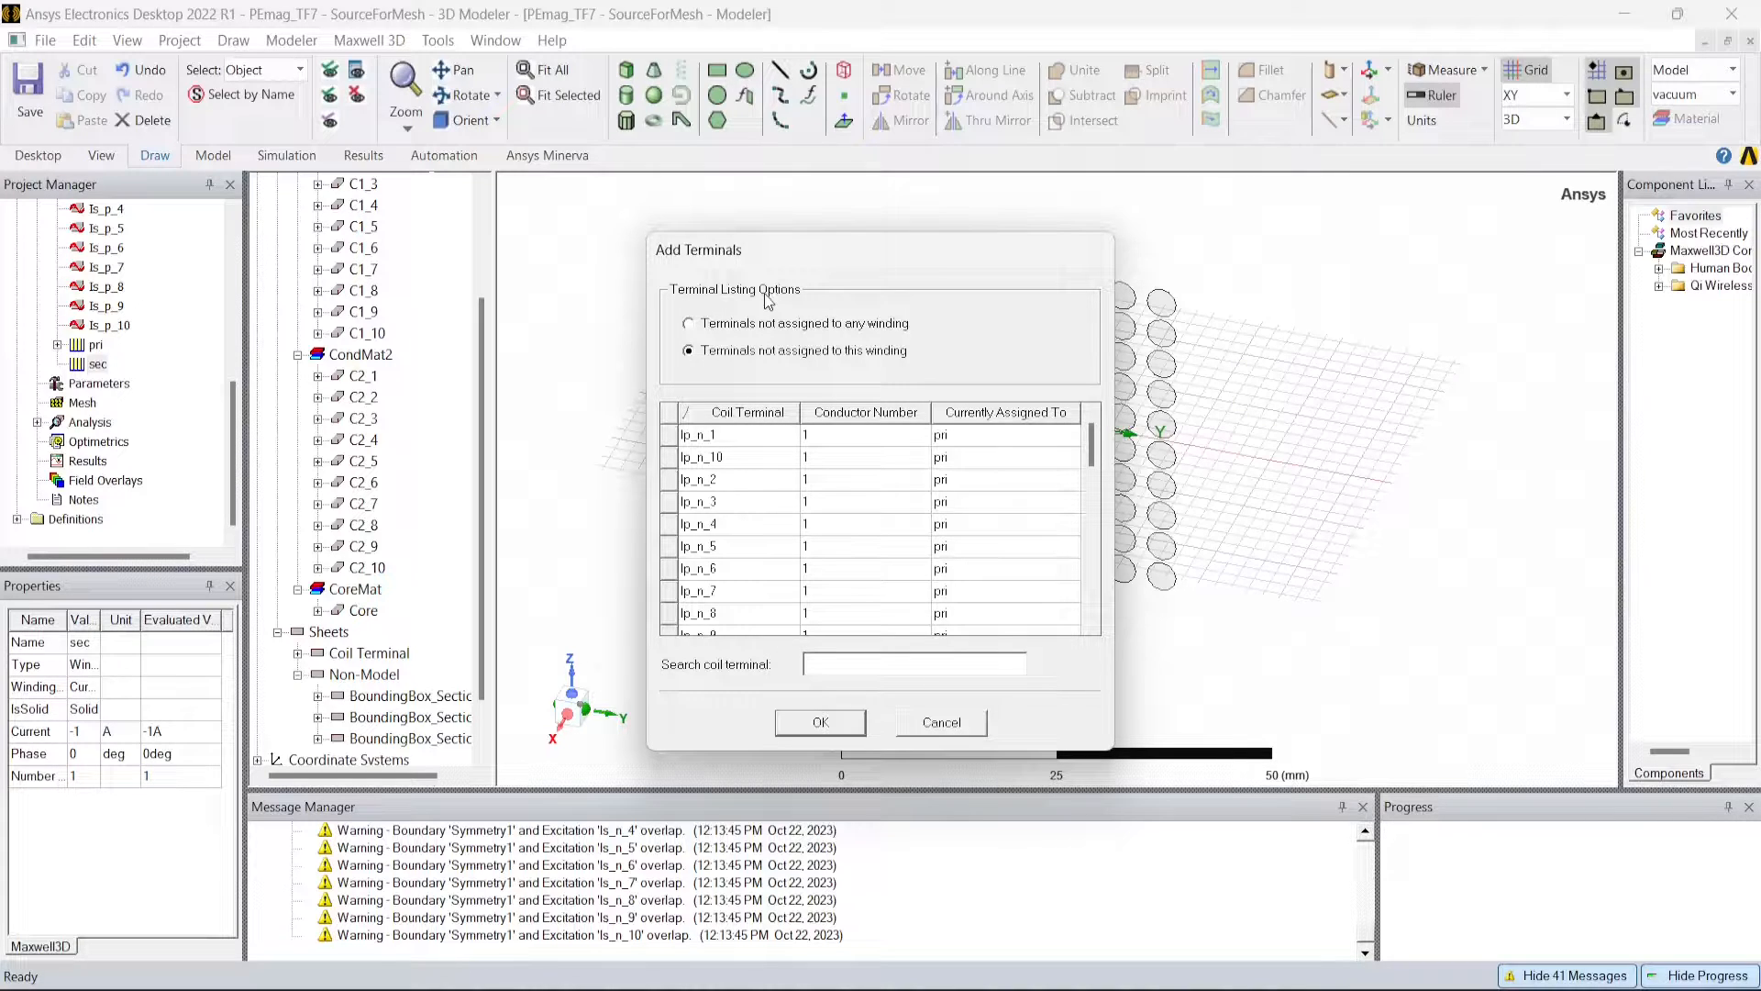
pyautogui.click(689, 325)
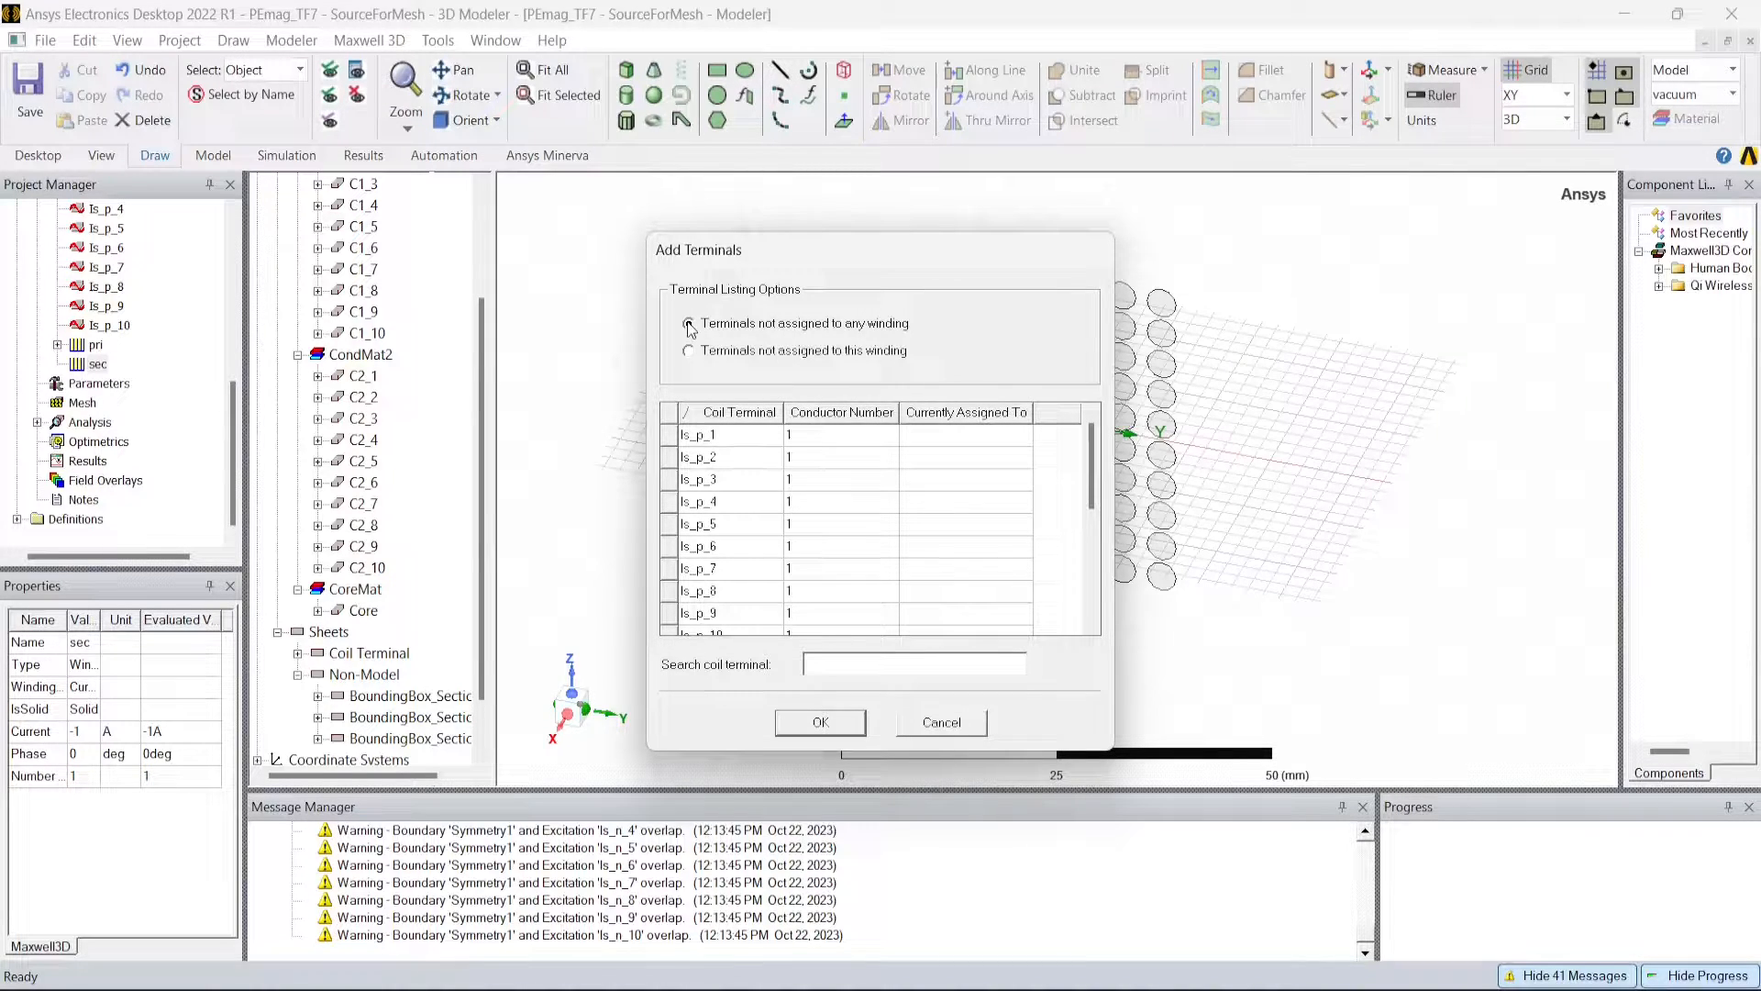
pyautogui.scroll(-4, 768, 471)
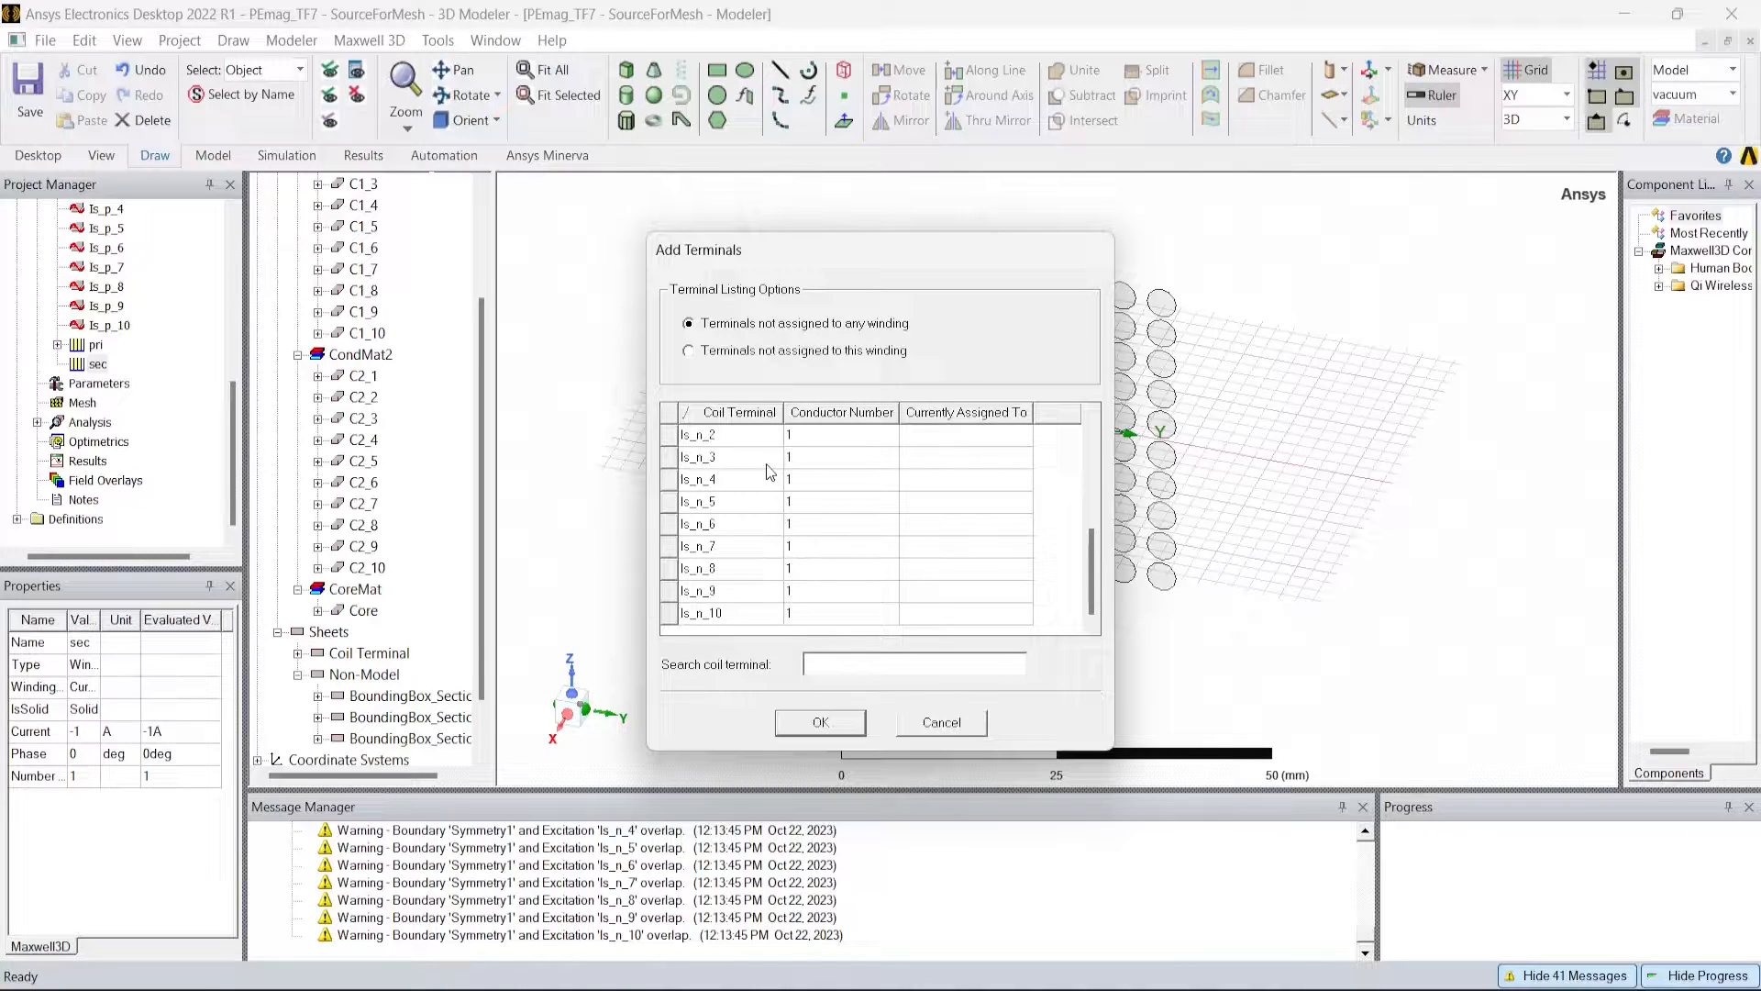
pyautogui.click(710, 619)
pyautogui.press('Up')
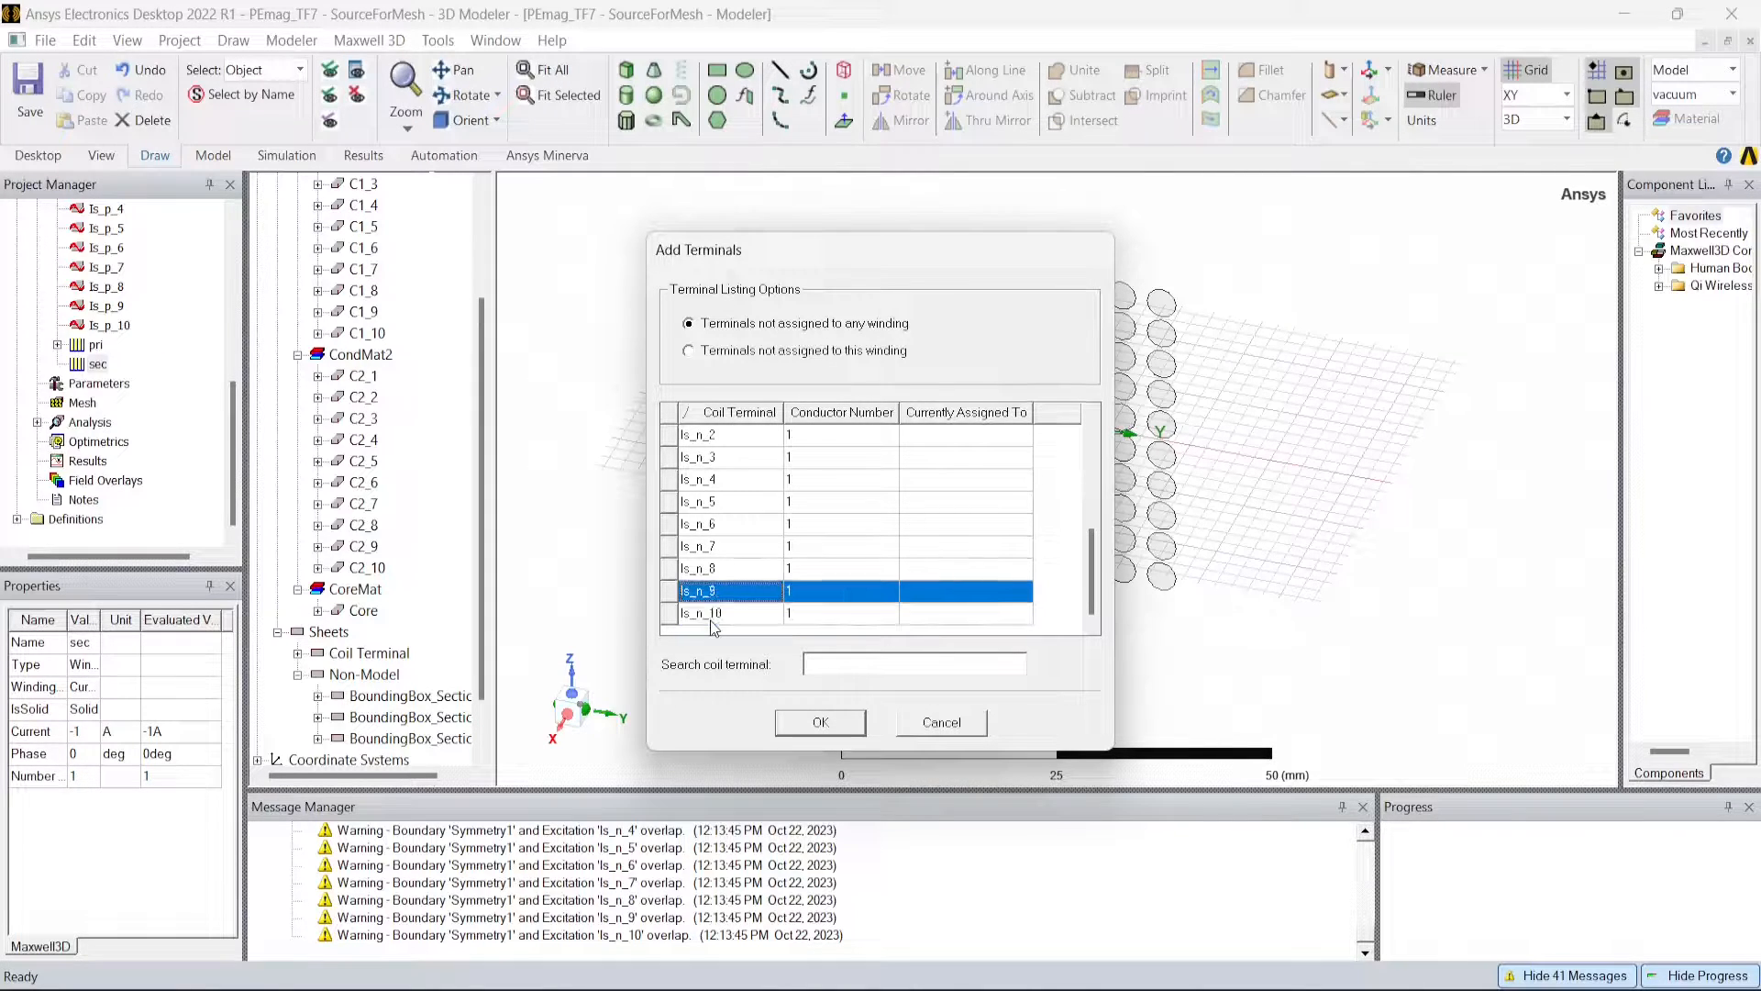
pyautogui.click(712, 617)
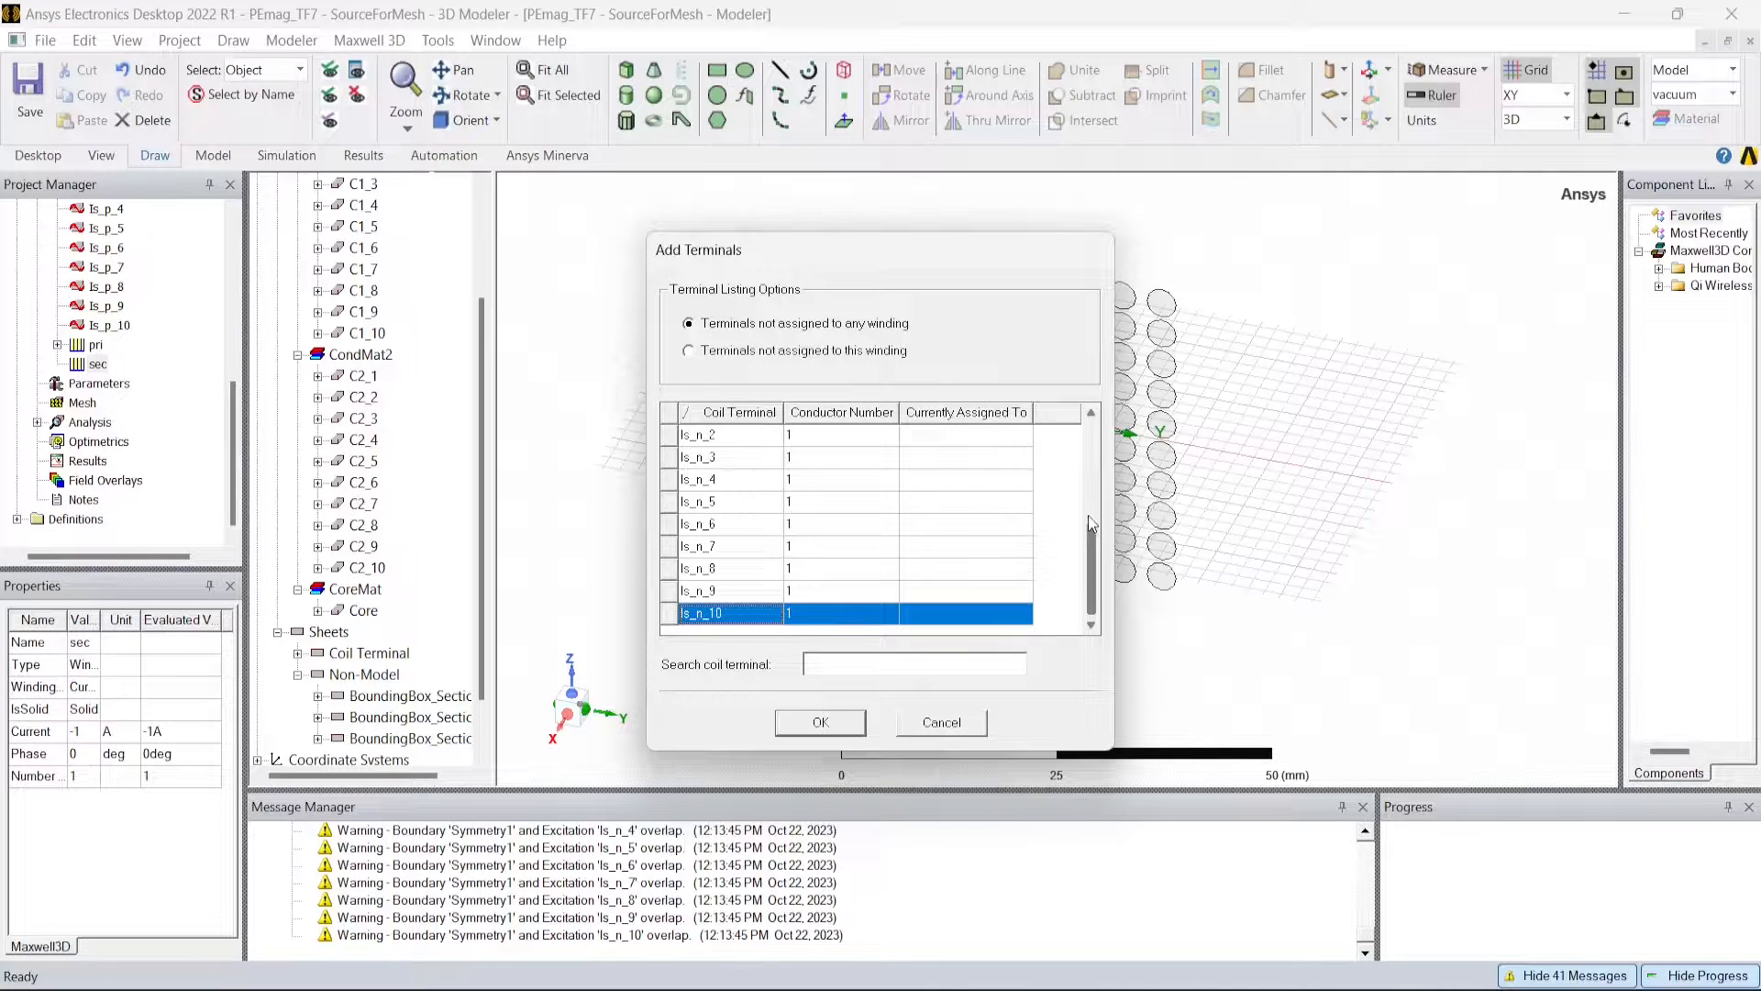
pyautogui.moveTo(1087, 535); pyautogui.dragTo(1086, 442)
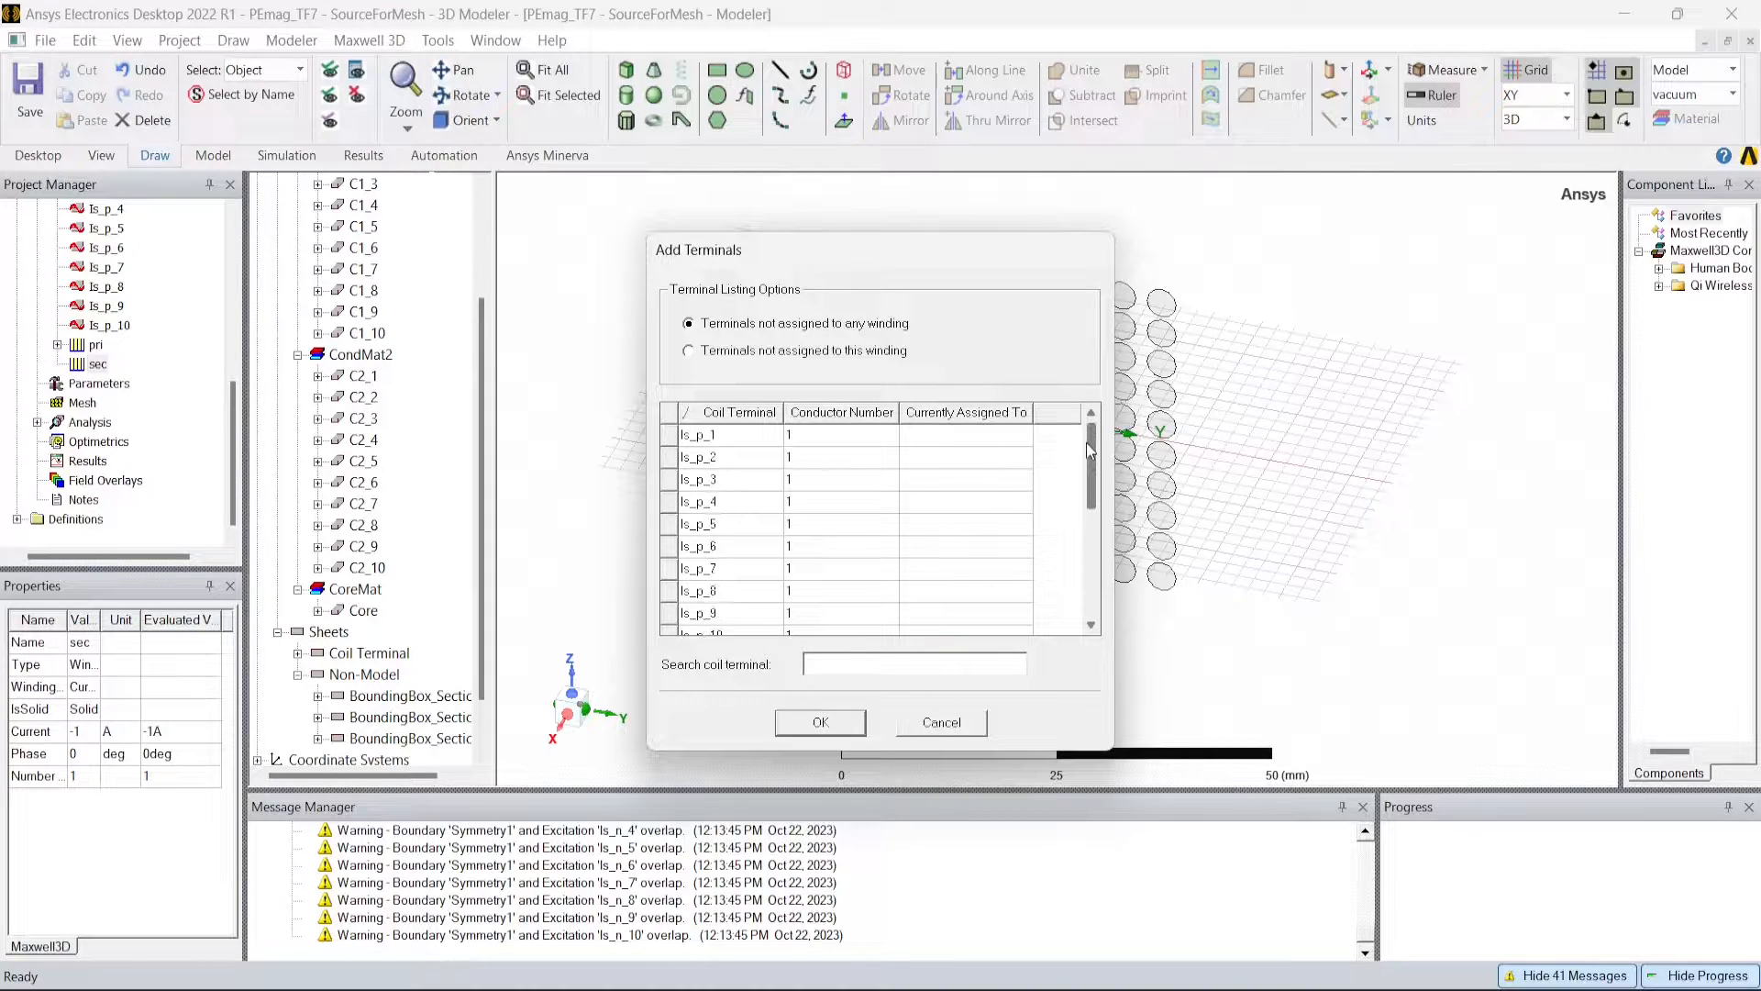
pyautogui.keyDown('shift'); pyautogui.click(738, 434); pyautogui.keyUp('shift')
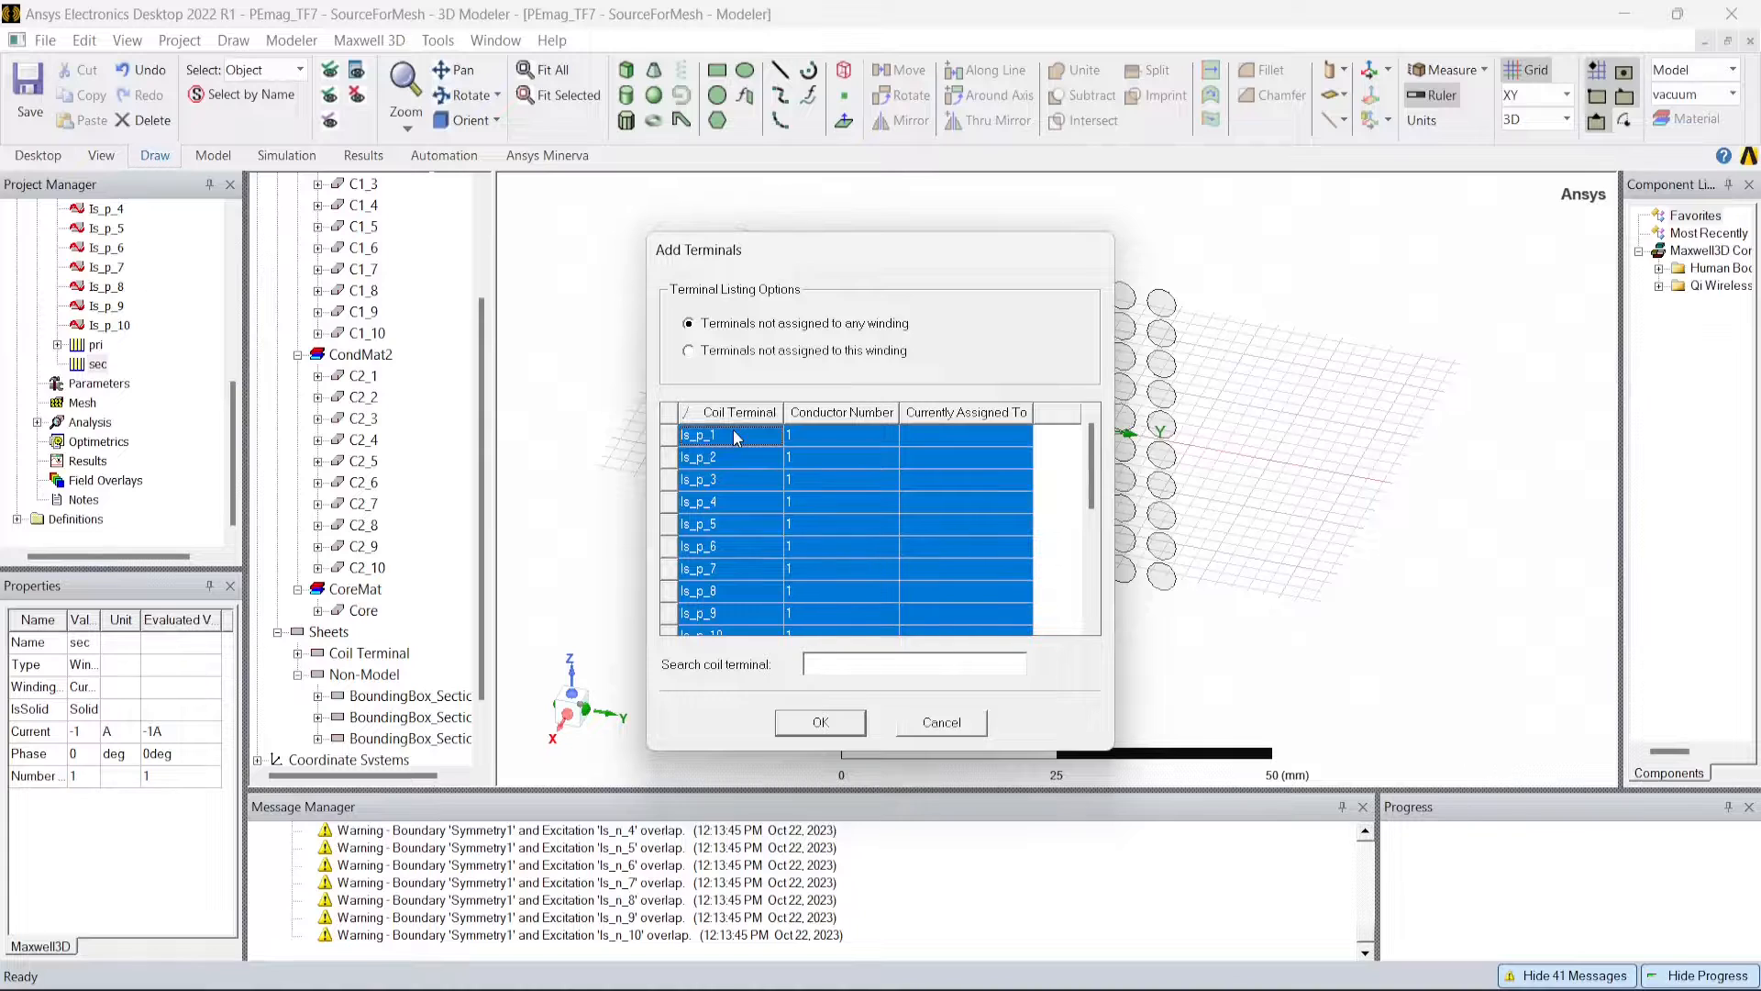
pyautogui.click(821, 724)
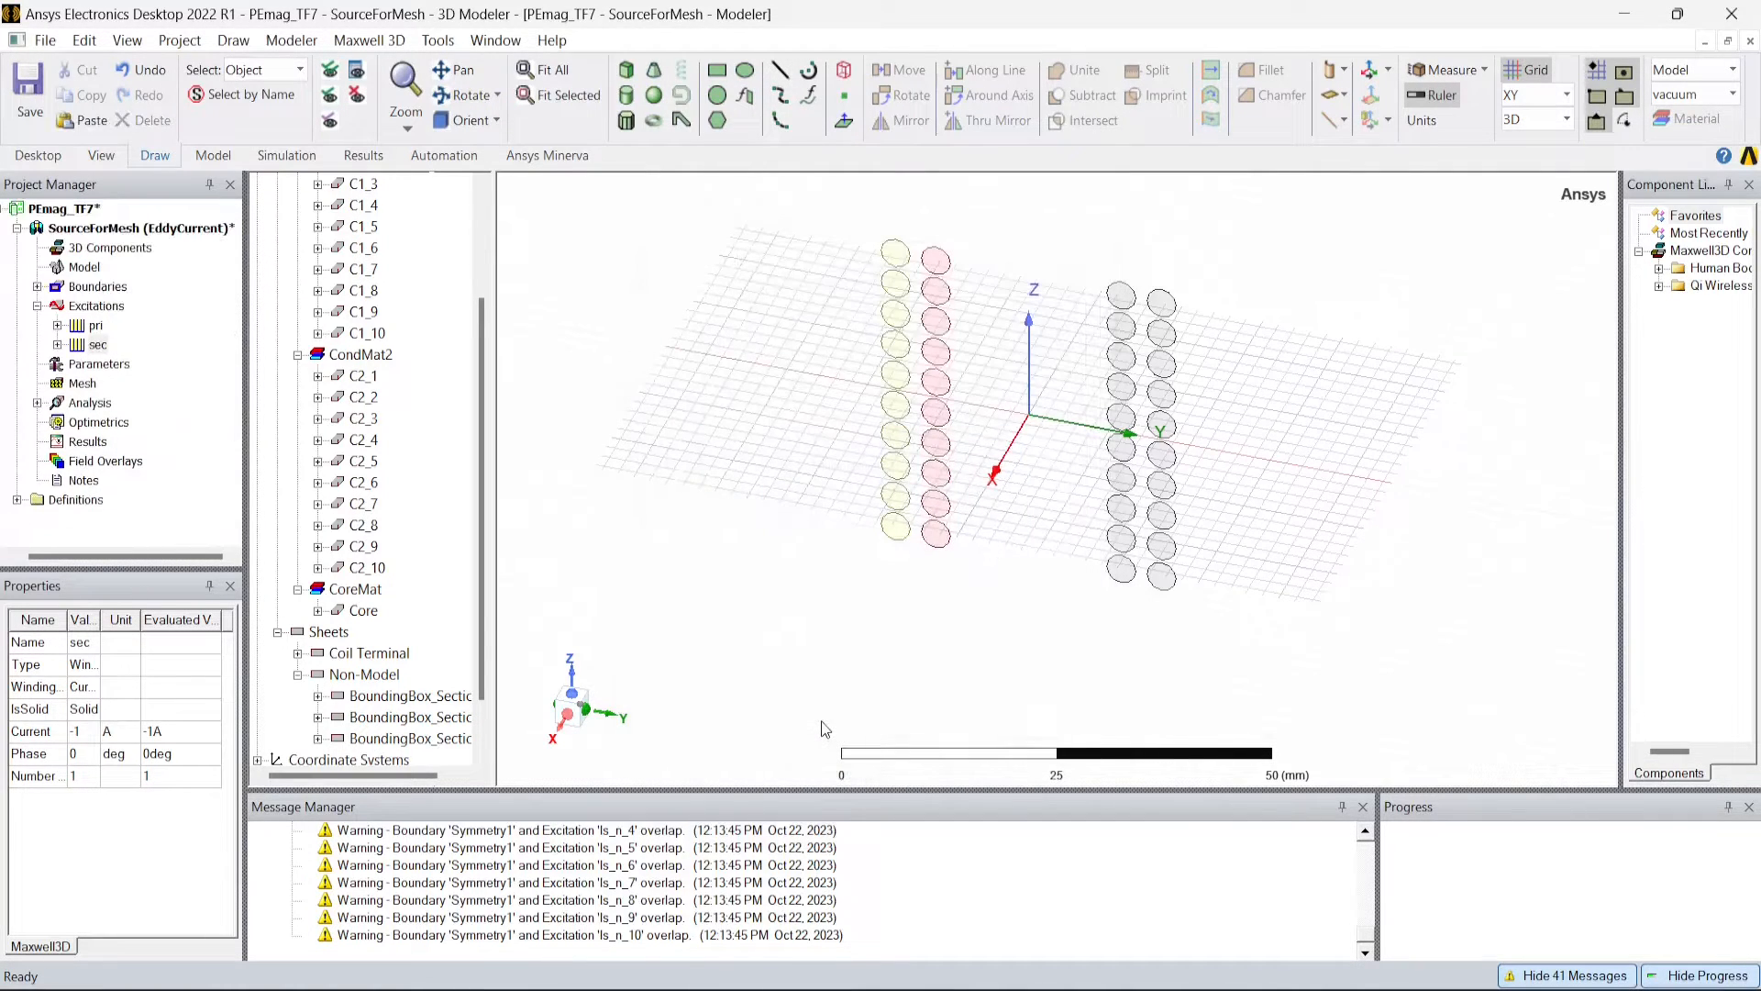
# Check which coil terminals belong to the pri and sec windings.
pyautogui.click(96, 326)
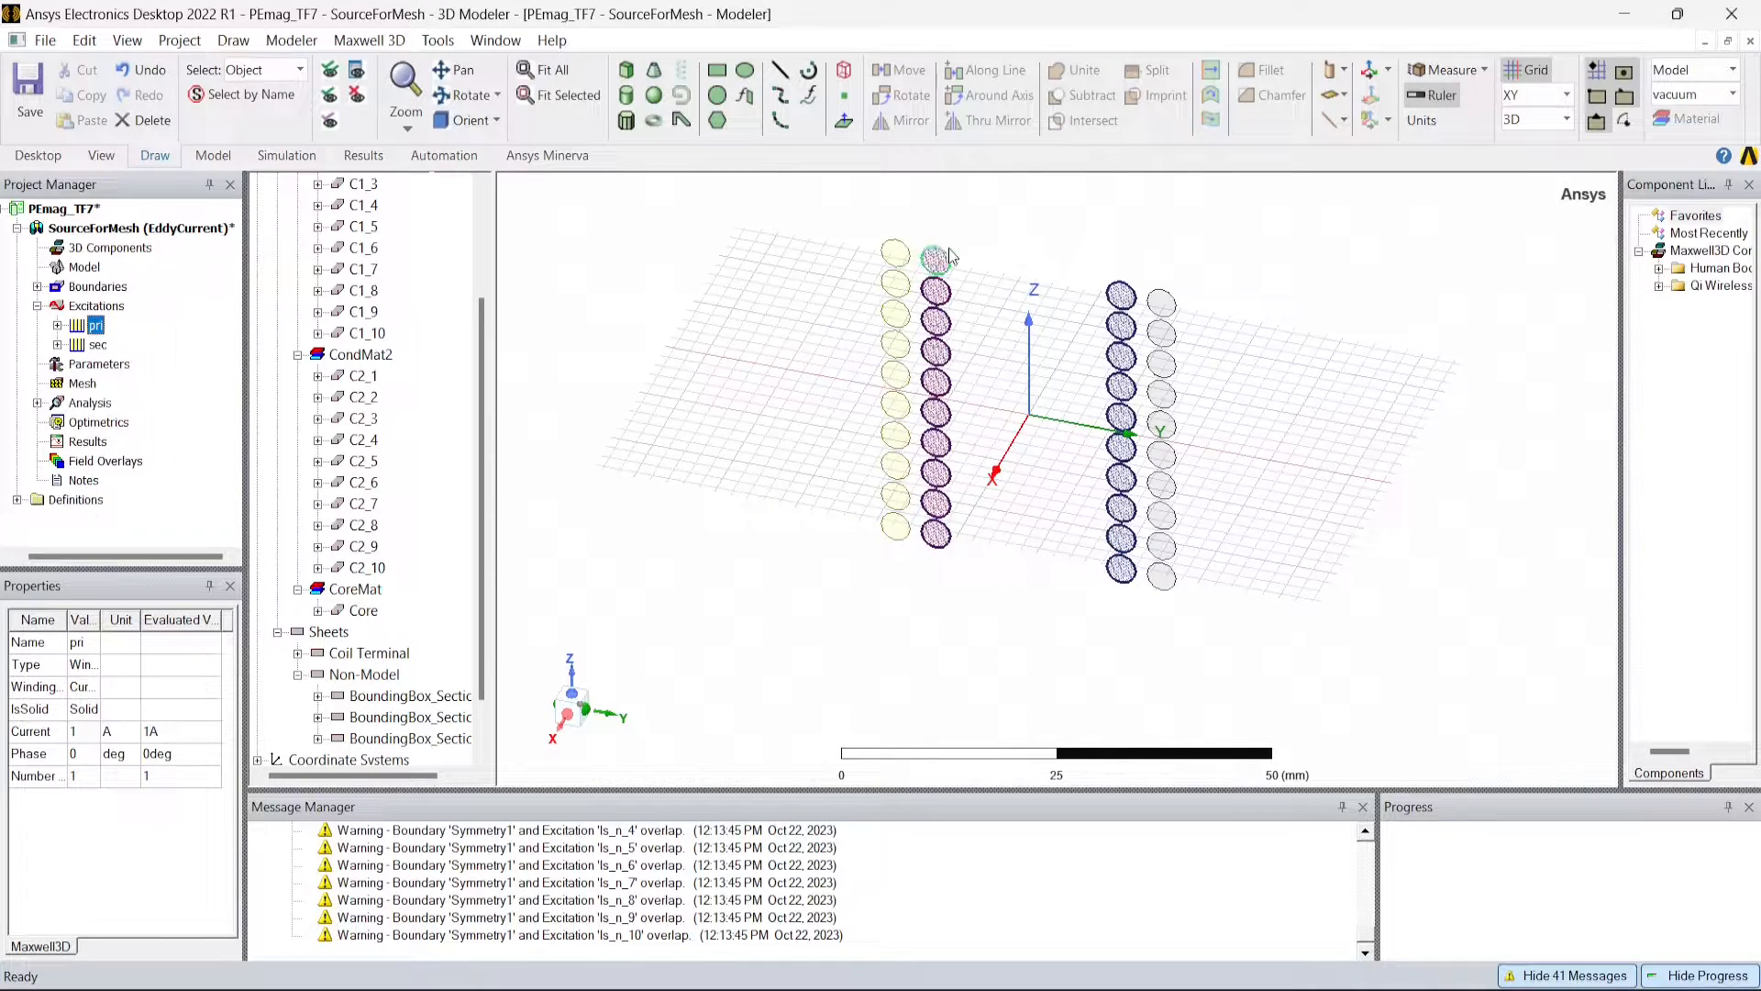
pyautogui.click(84, 348)
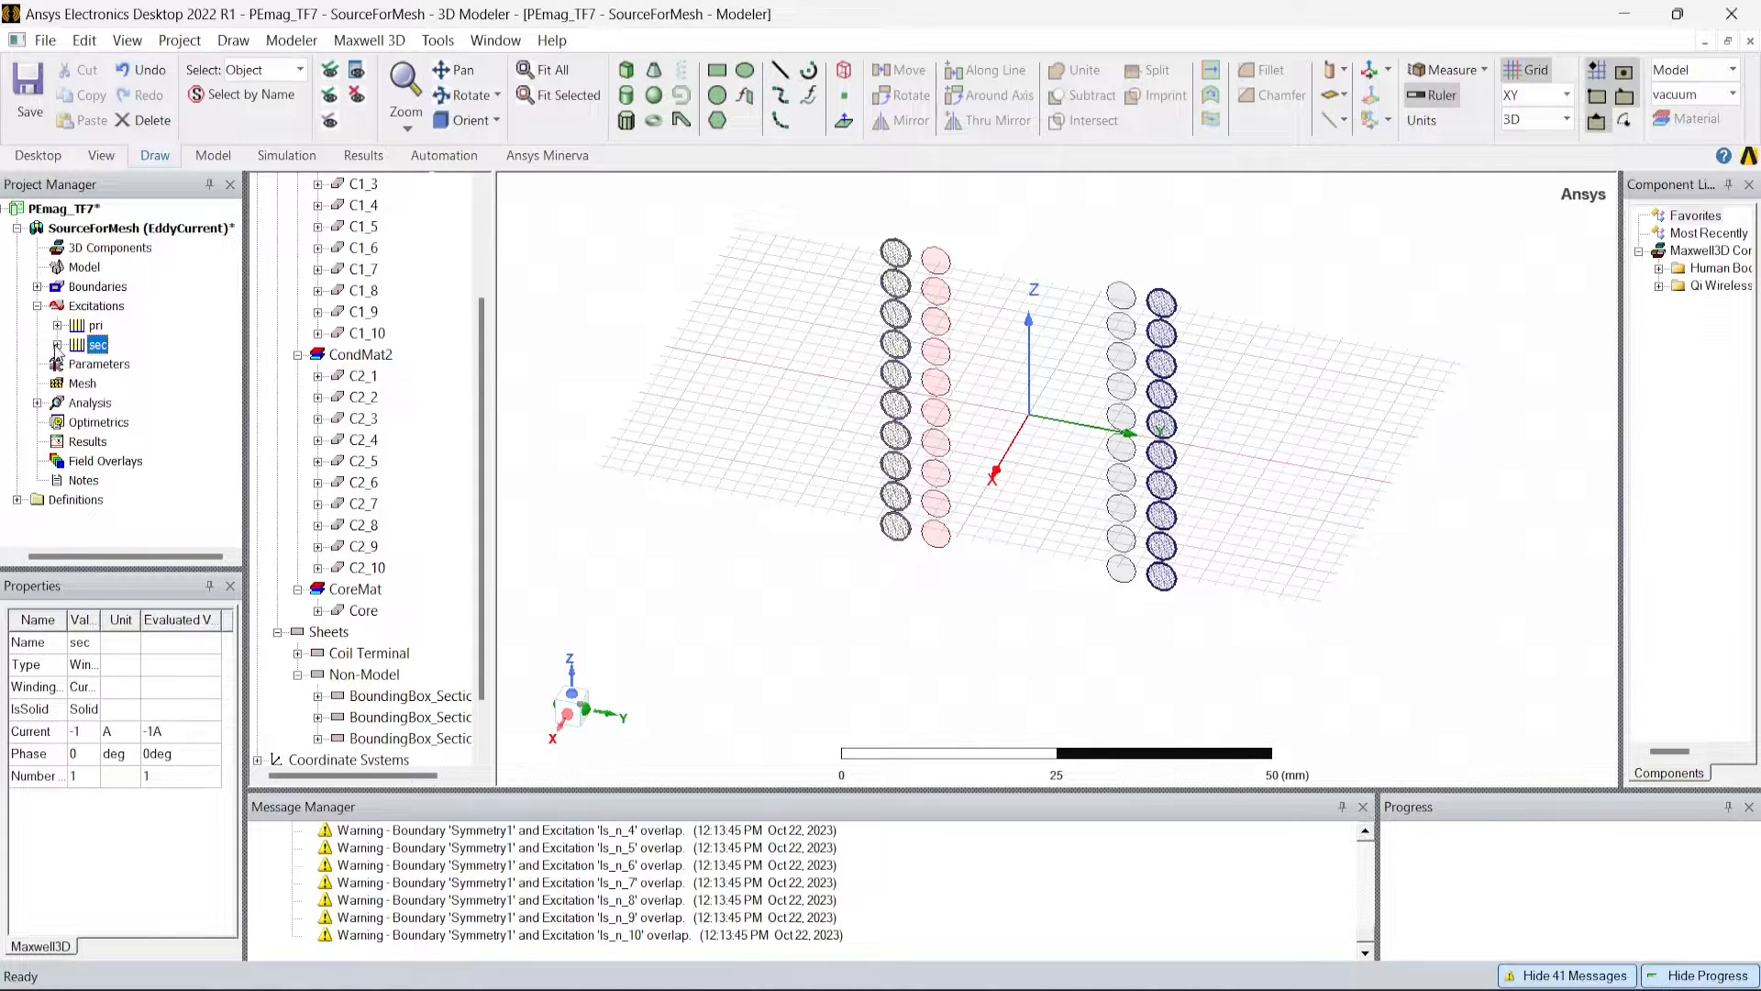
pyautogui.click(57, 345)
pyautogui.click(125, 229)
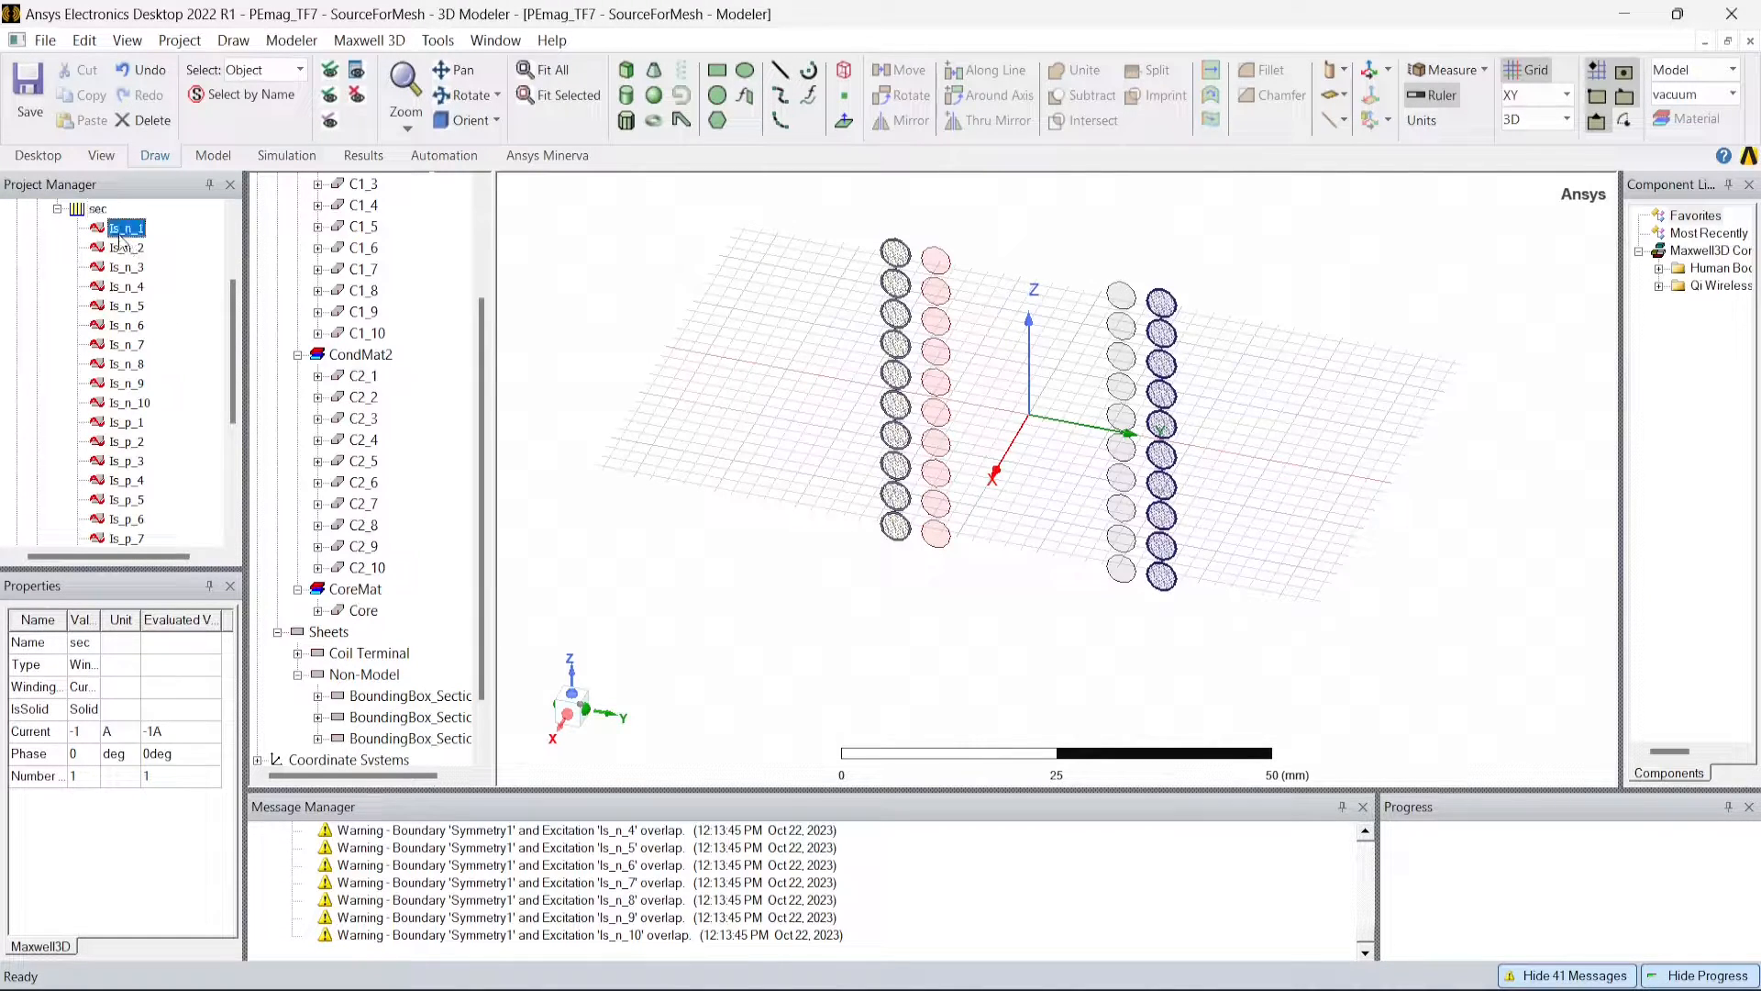
pyautogui.click(57, 210)
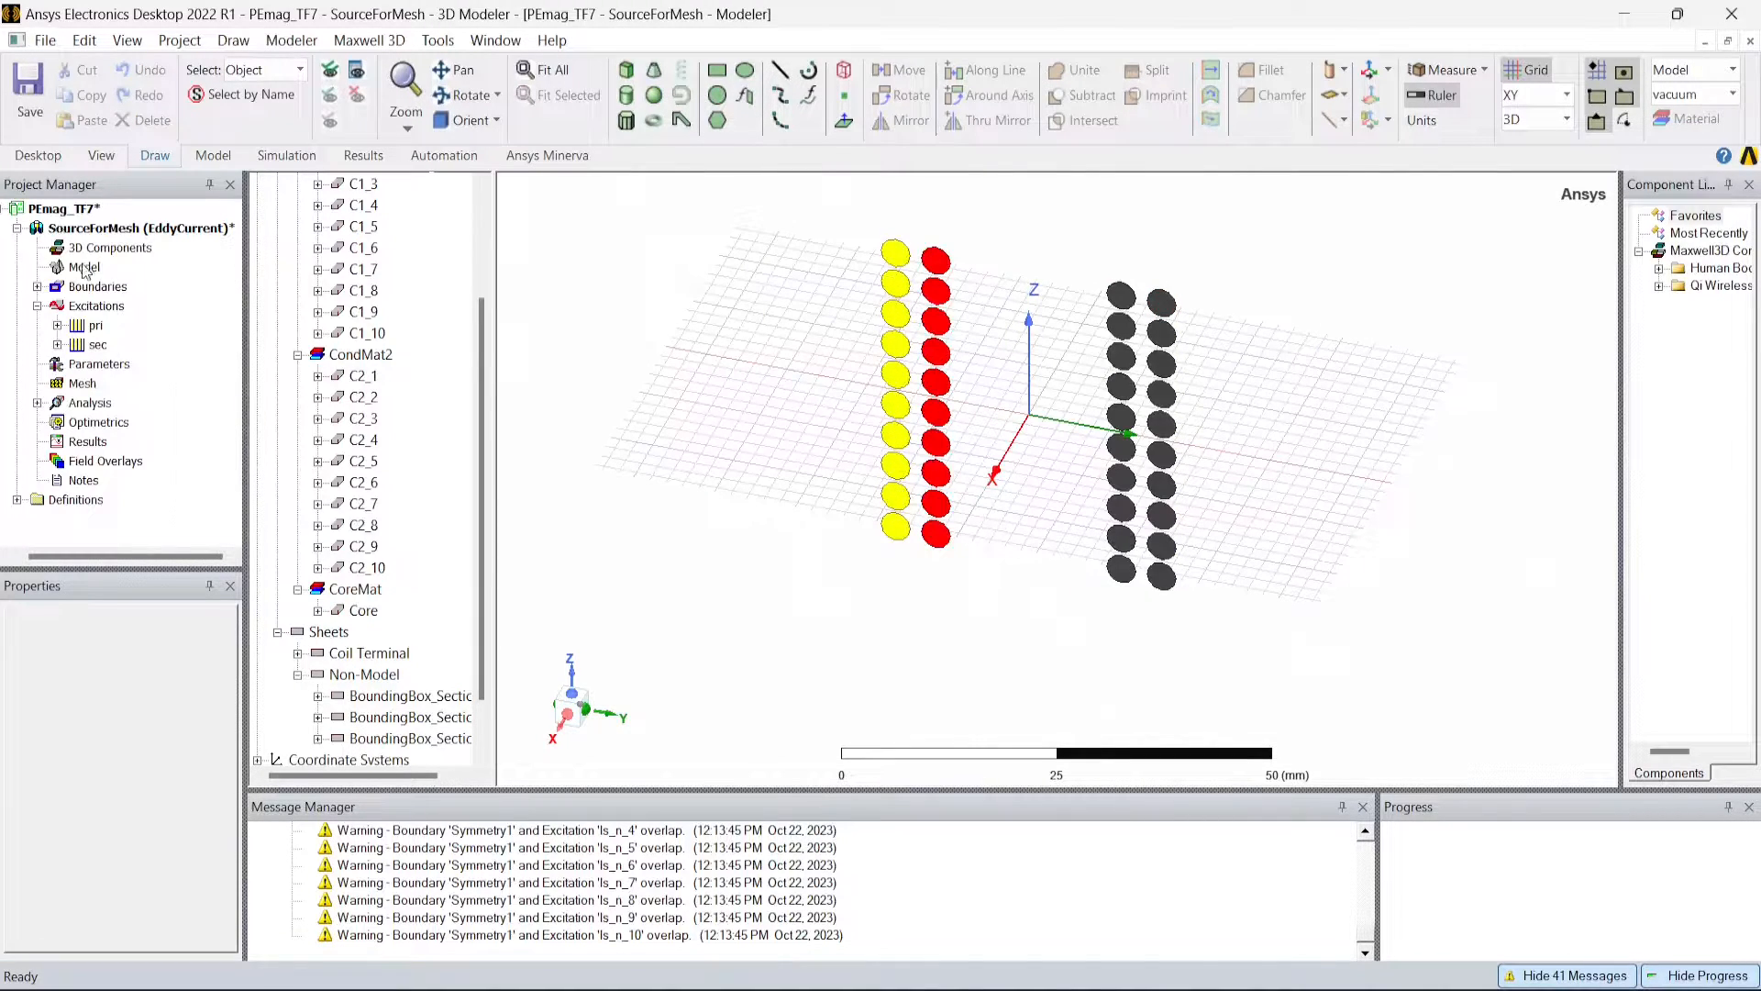
# Assign a matrix parameter named Matrix1 that includes both the pri and sec windings as sources.
pyautogui.rightClick(104, 368)
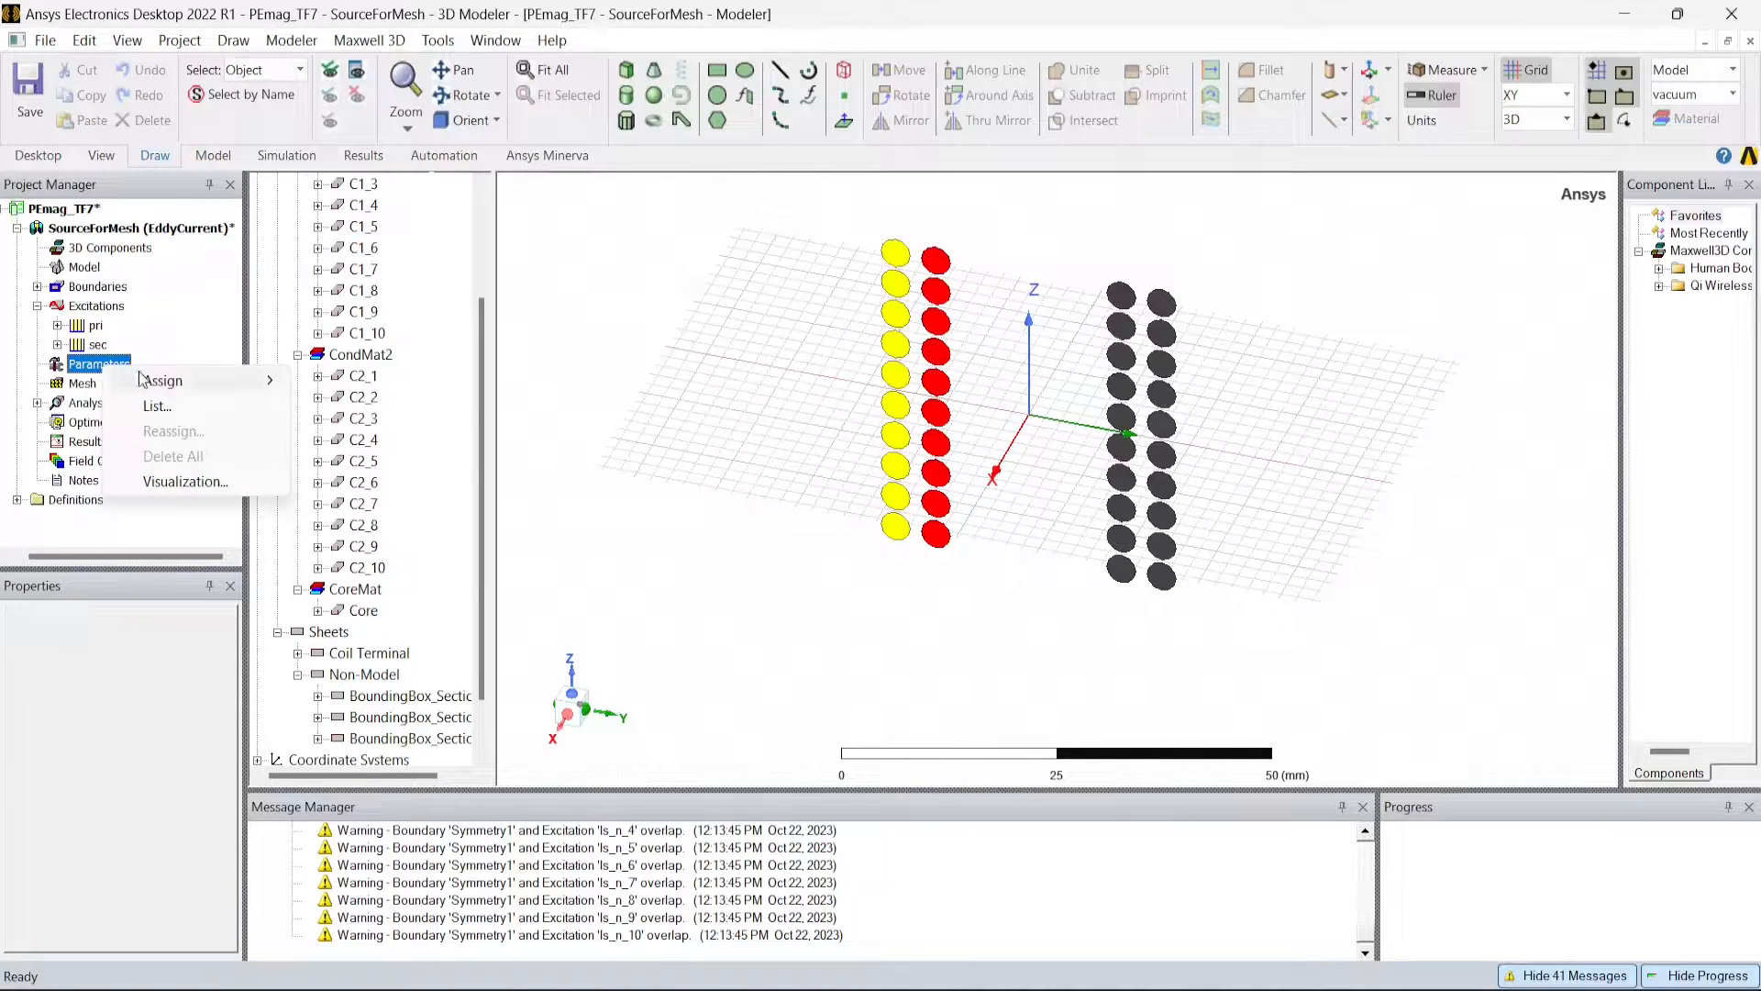
pyautogui.moveTo(172, 381)
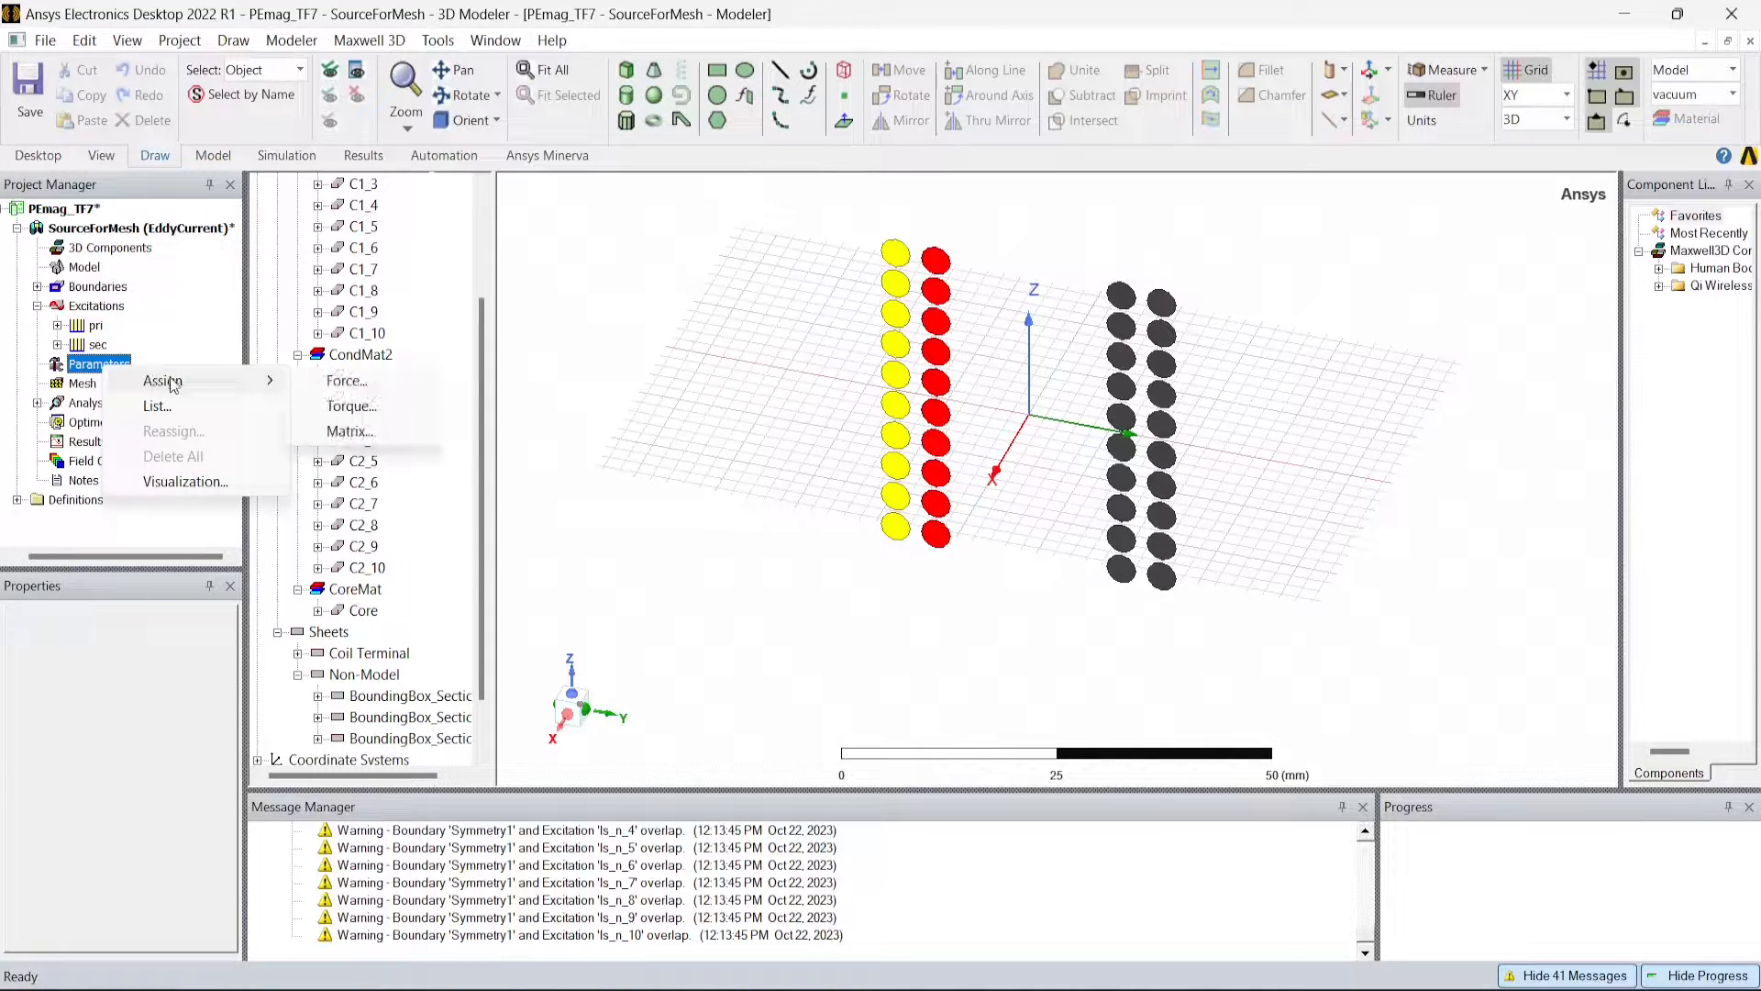
pyautogui.click(379, 439)
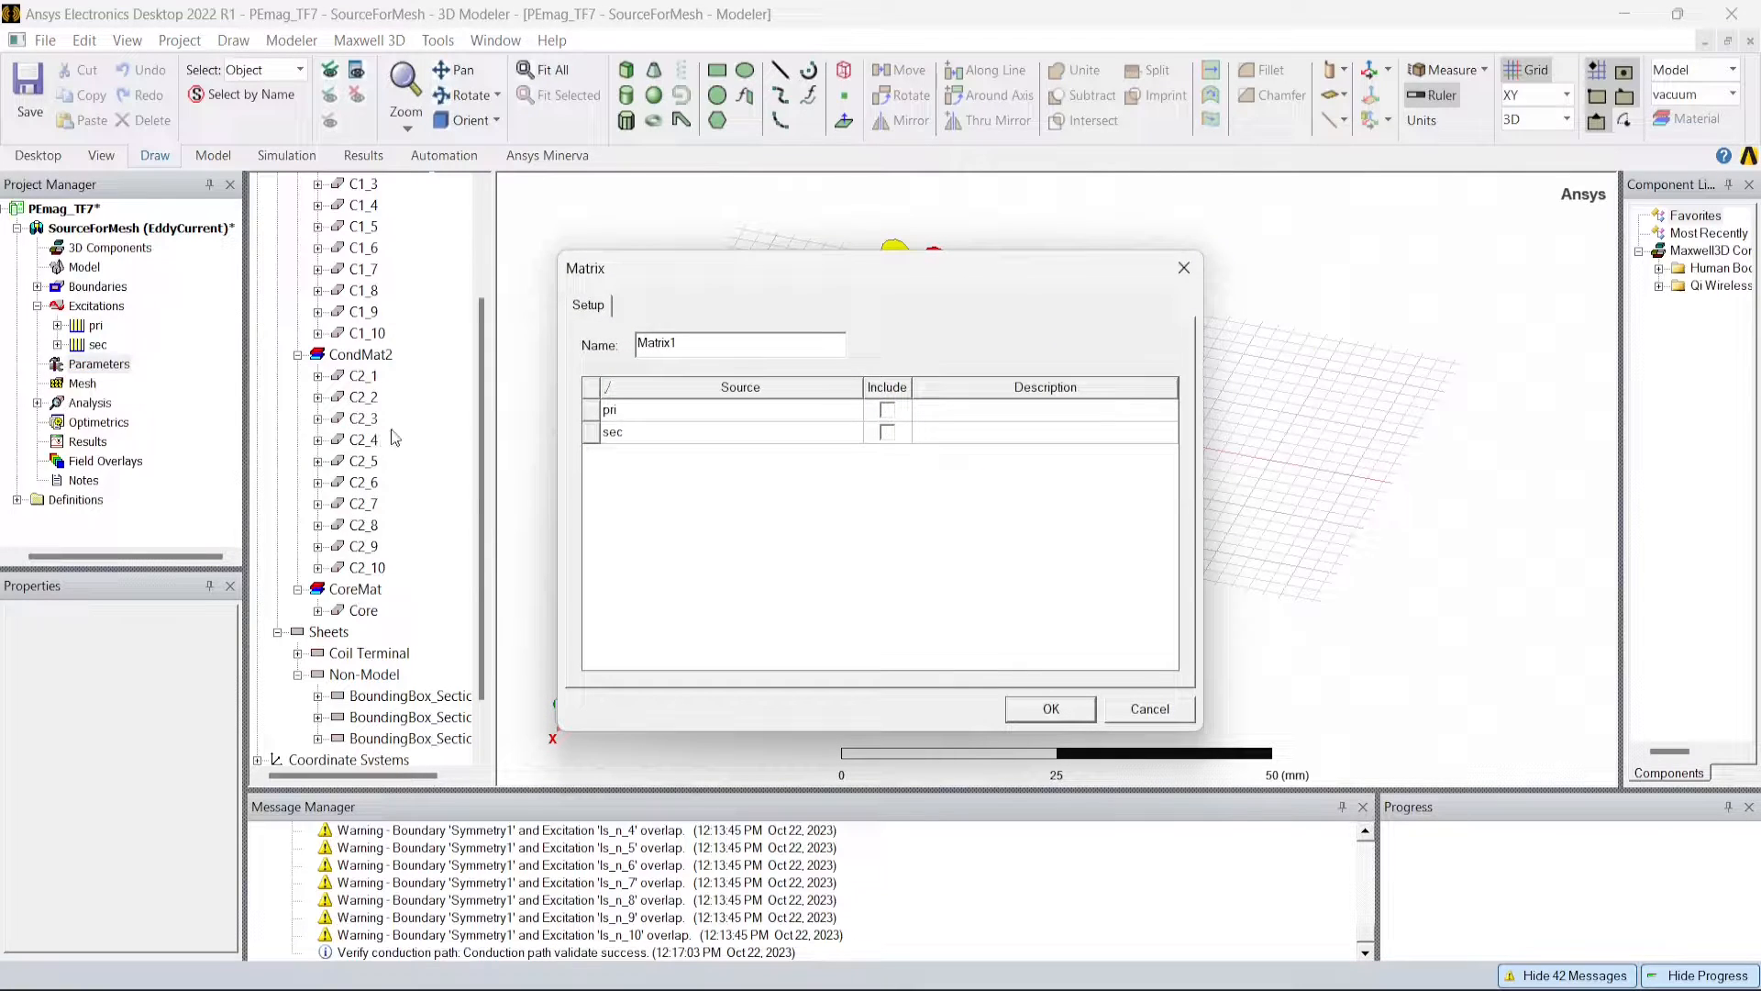
pyautogui.click(887, 410)
pyautogui.click(887, 432)
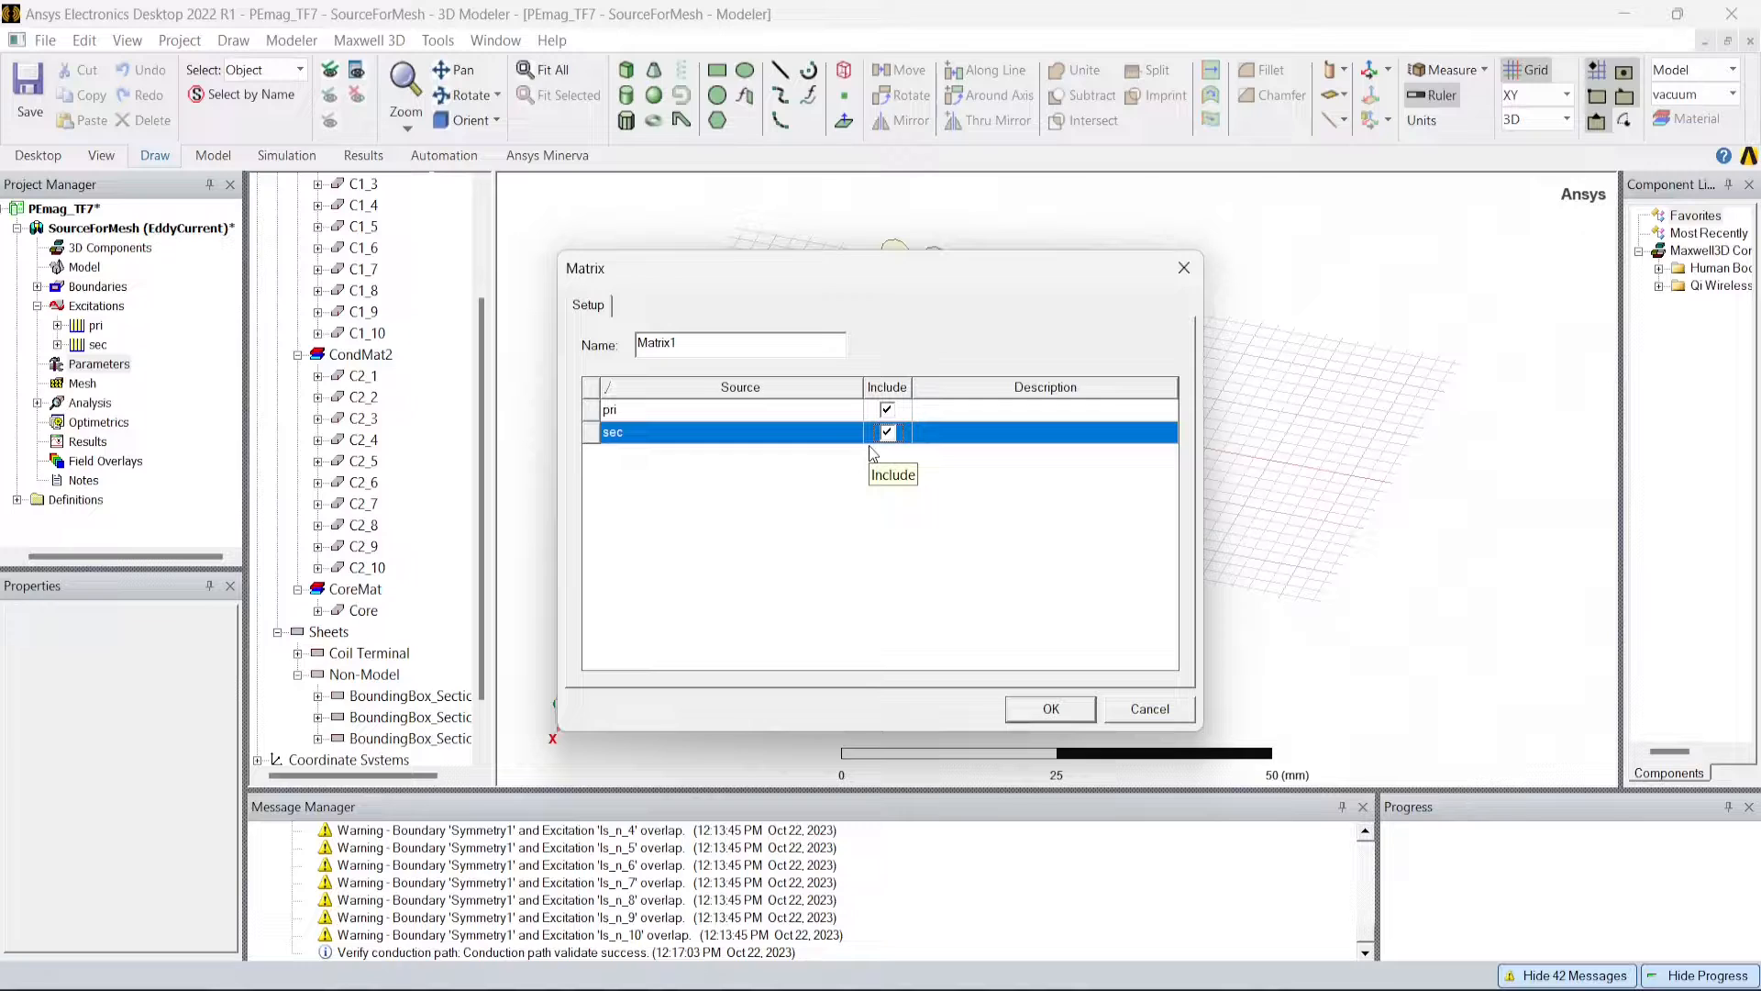
pyautogui.moveTo(869, 281); pyautogui.dragTo(1306, 256)
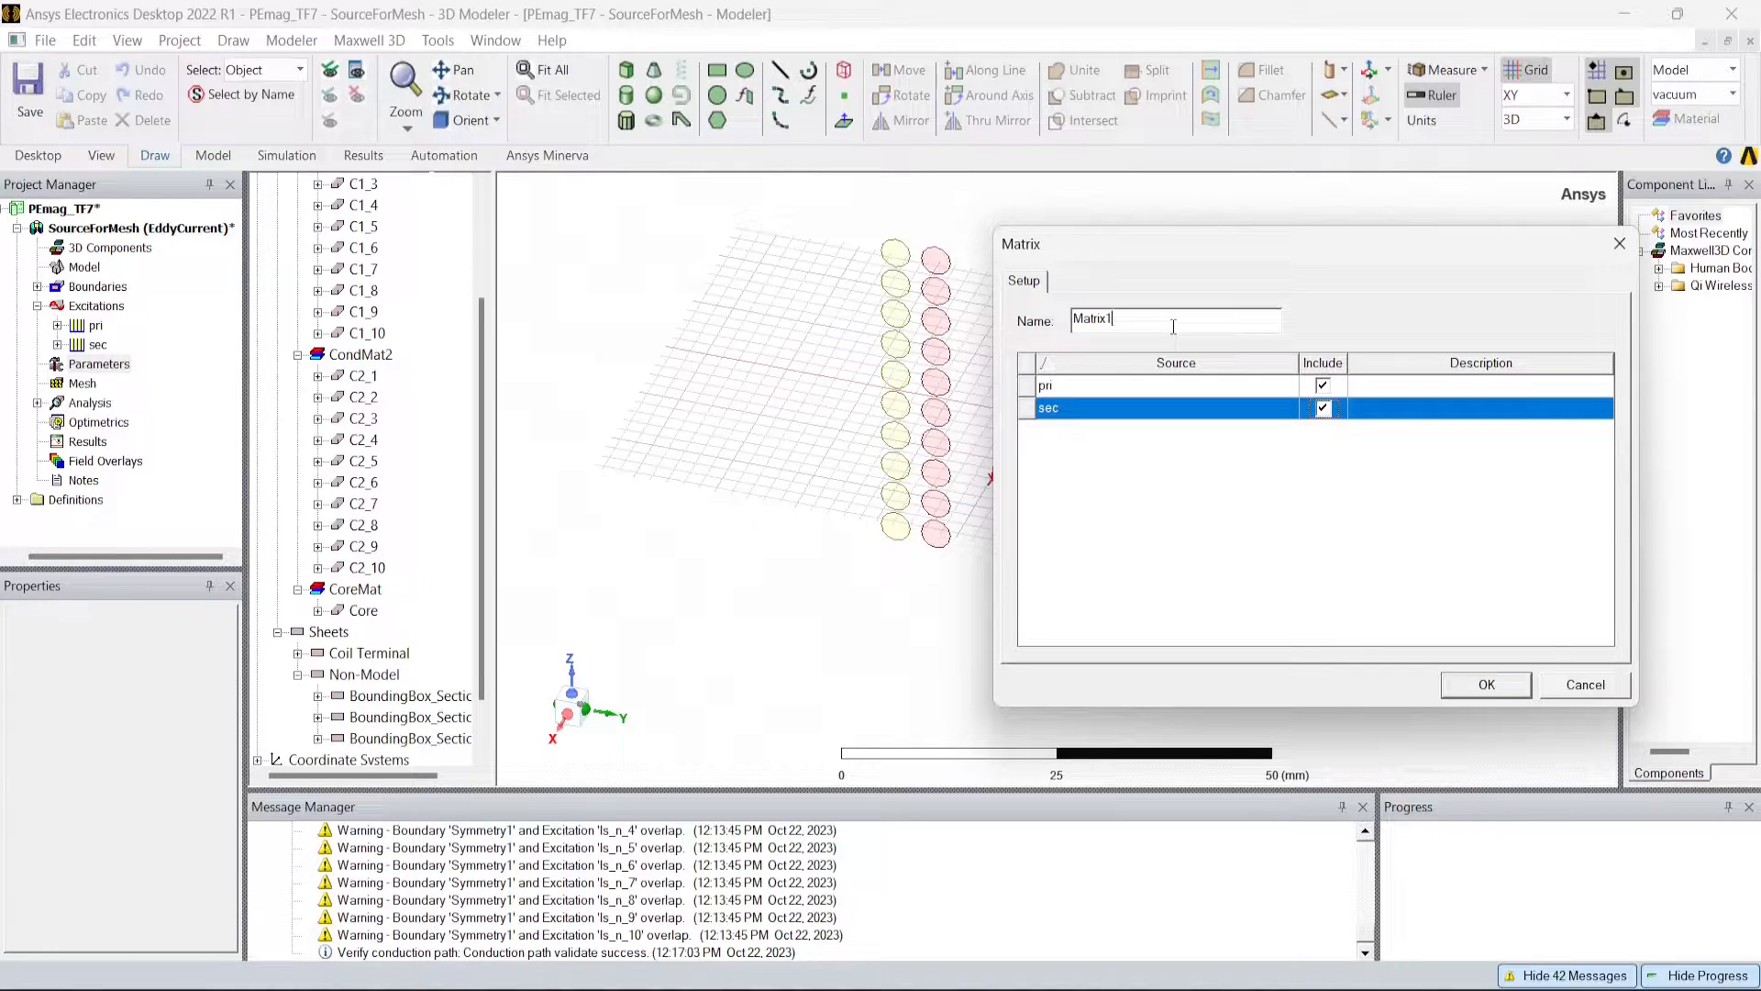
pyautogui.moveTo(1173, 327); pyautogui.dragTo(1084, 320)
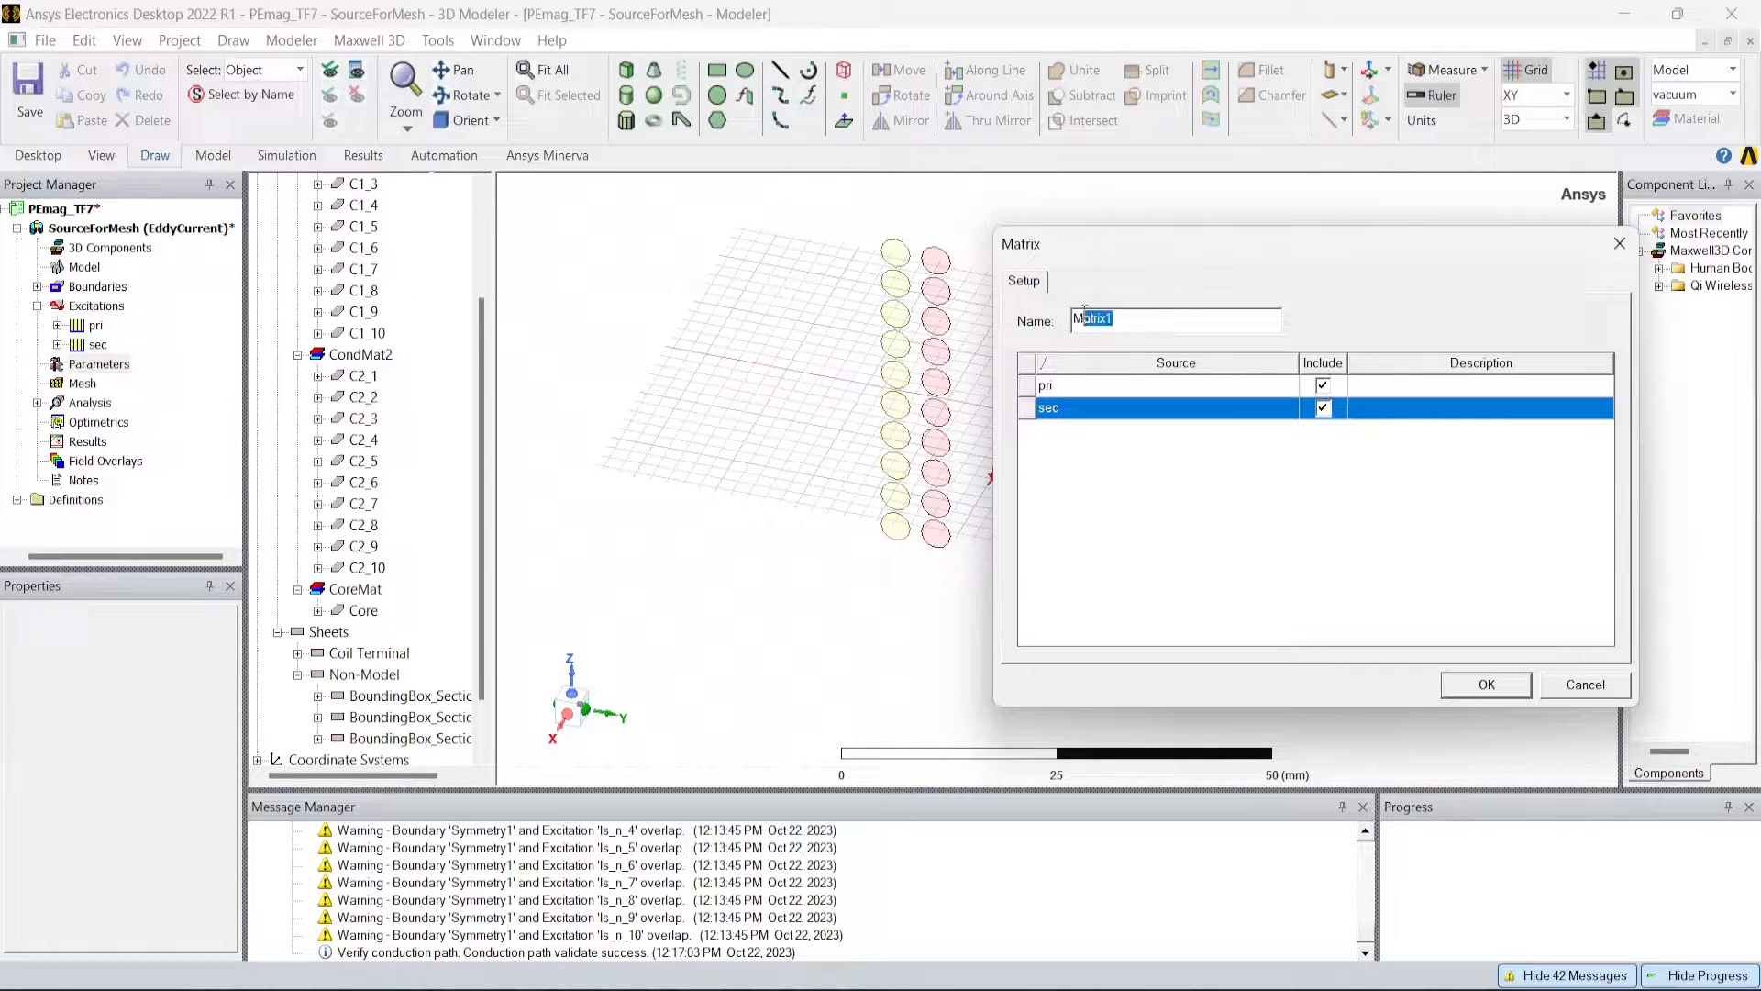
pyautogui.click(1490, 684)
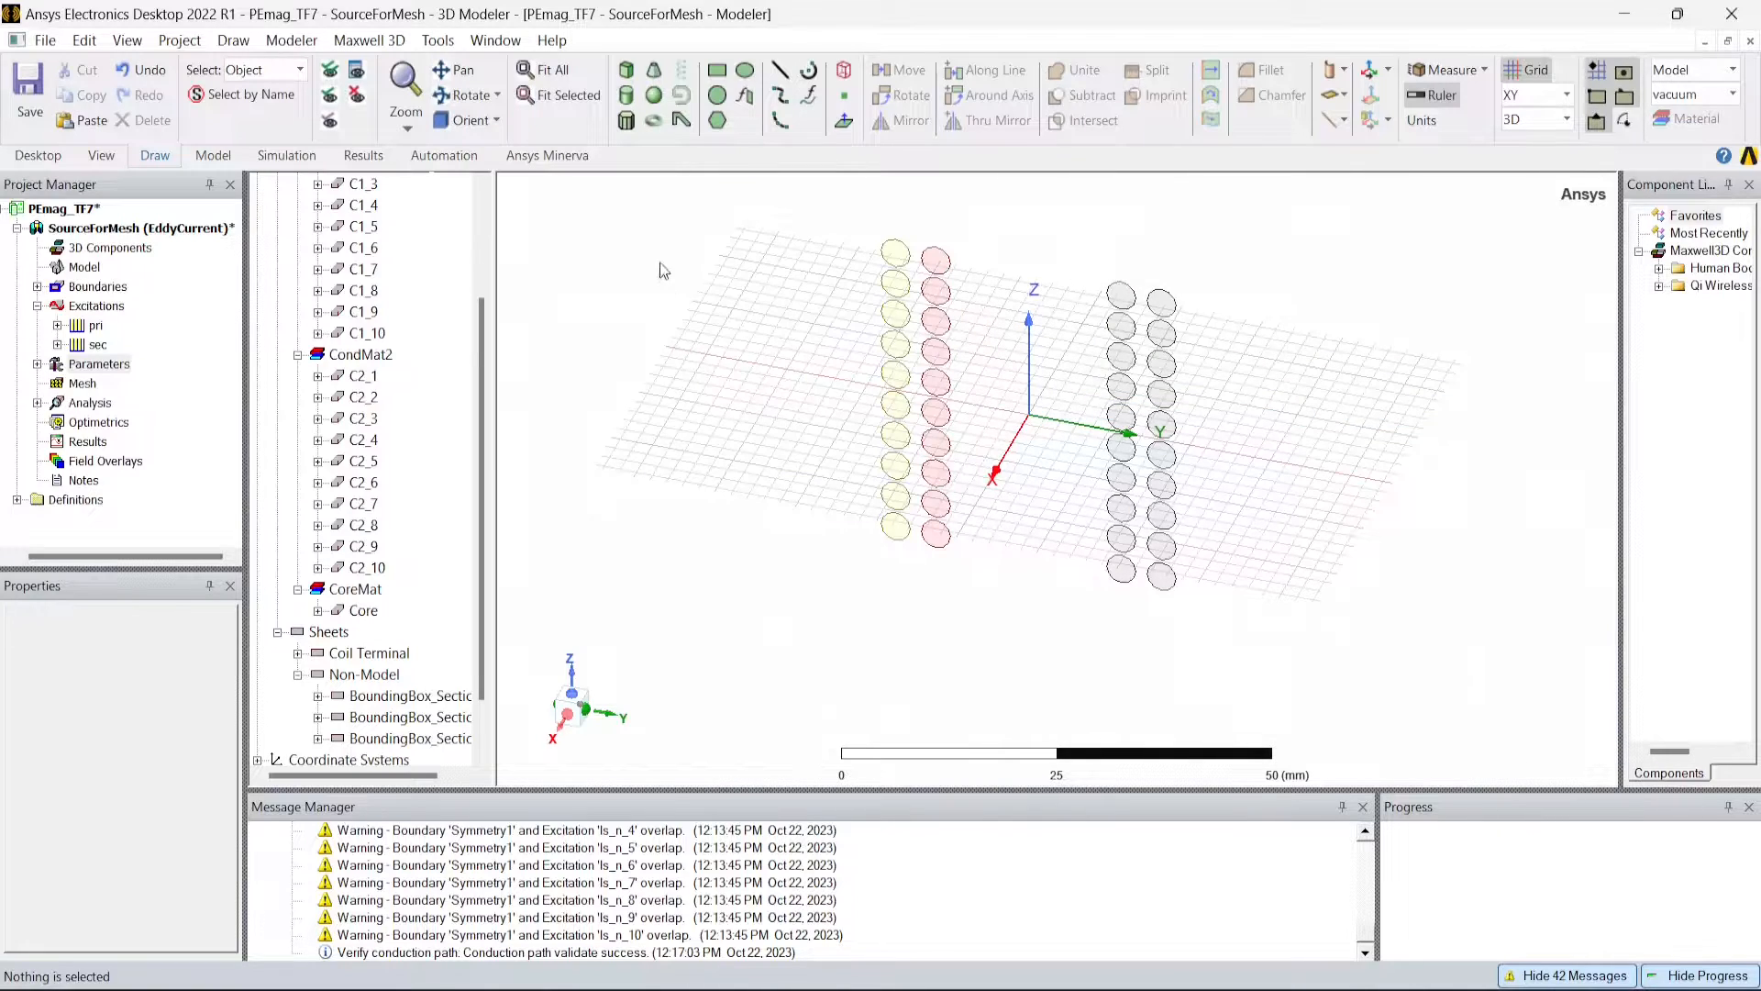
# Delete the existing Mesh solution setup from the design's analysis.
pyautogui.scroll(-1, 887, 414)
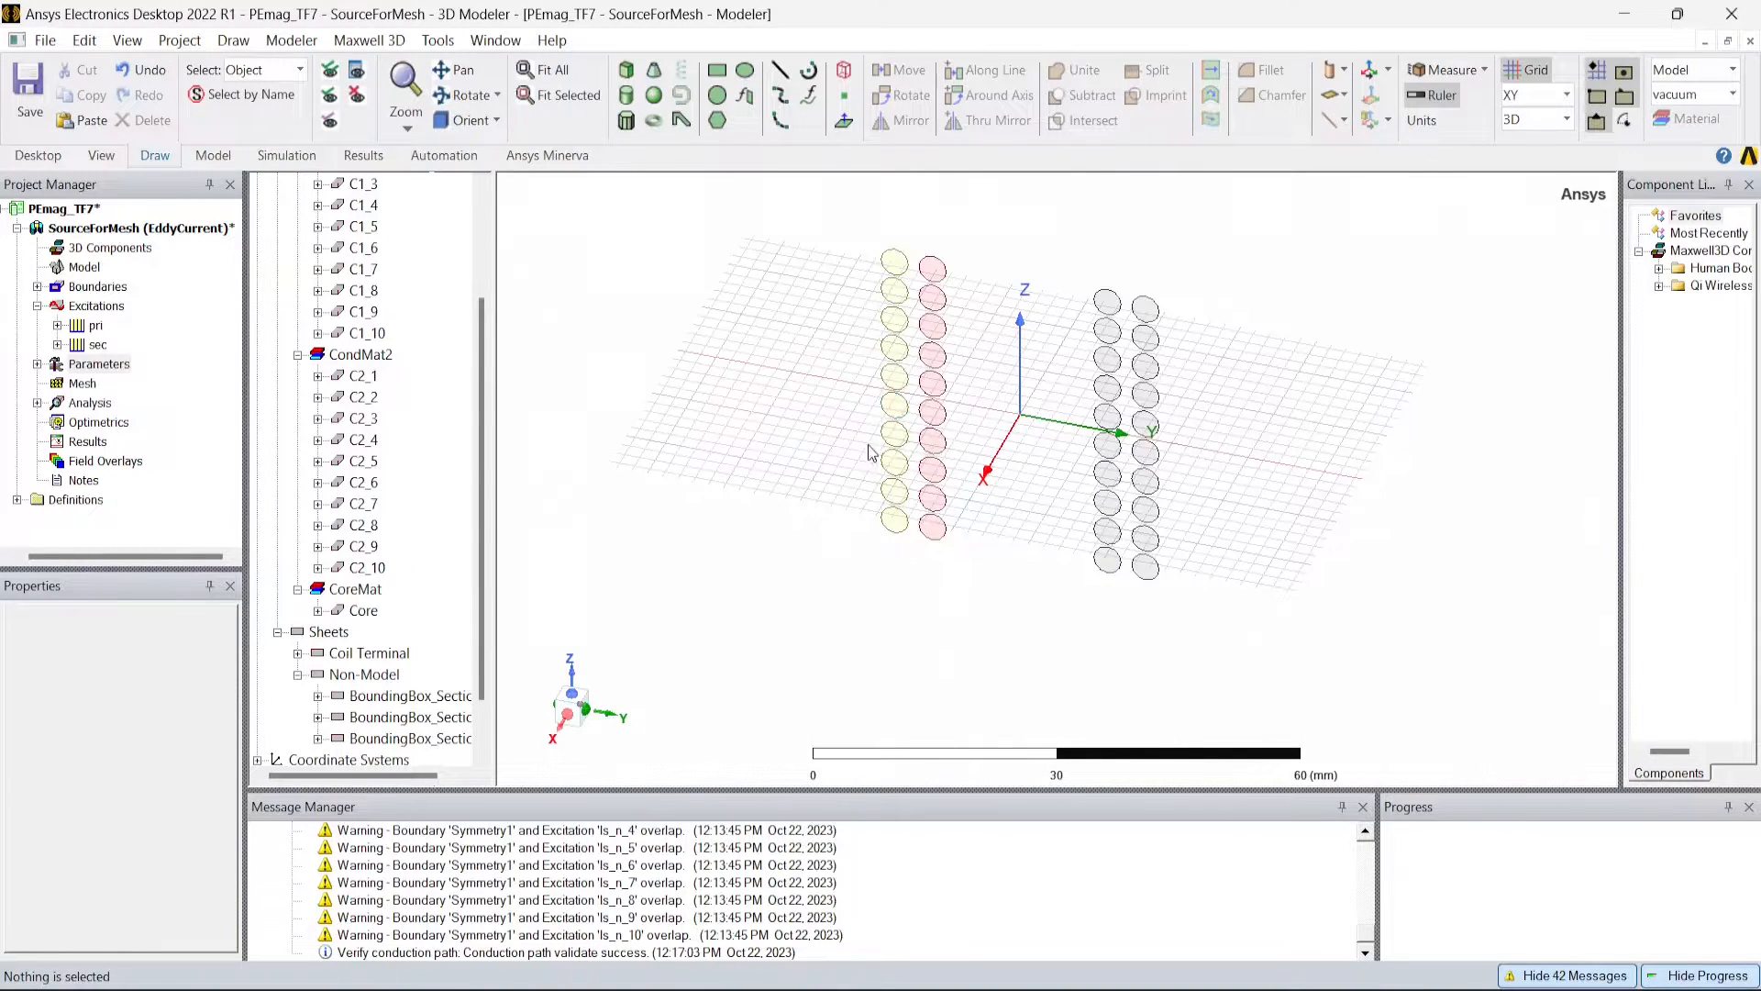
pyautogui.scroll(-2, 853, 495)
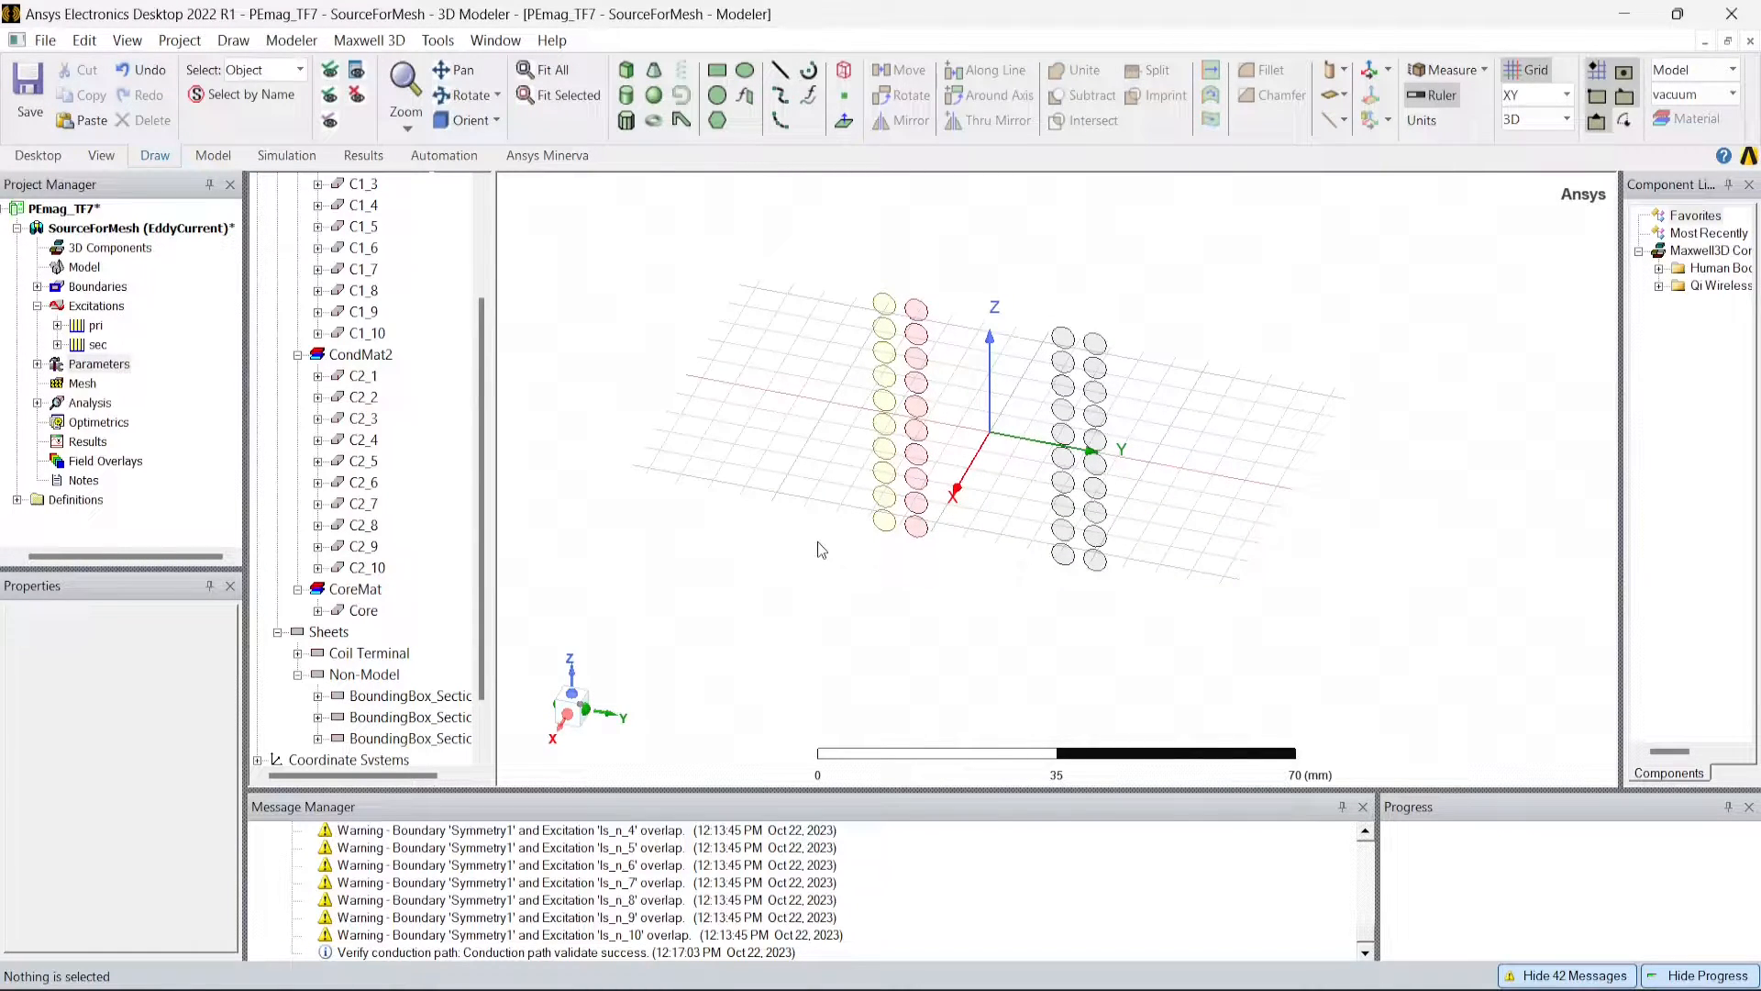
pyautogui.click(37, 403)
pyautogui.click(99, 423)
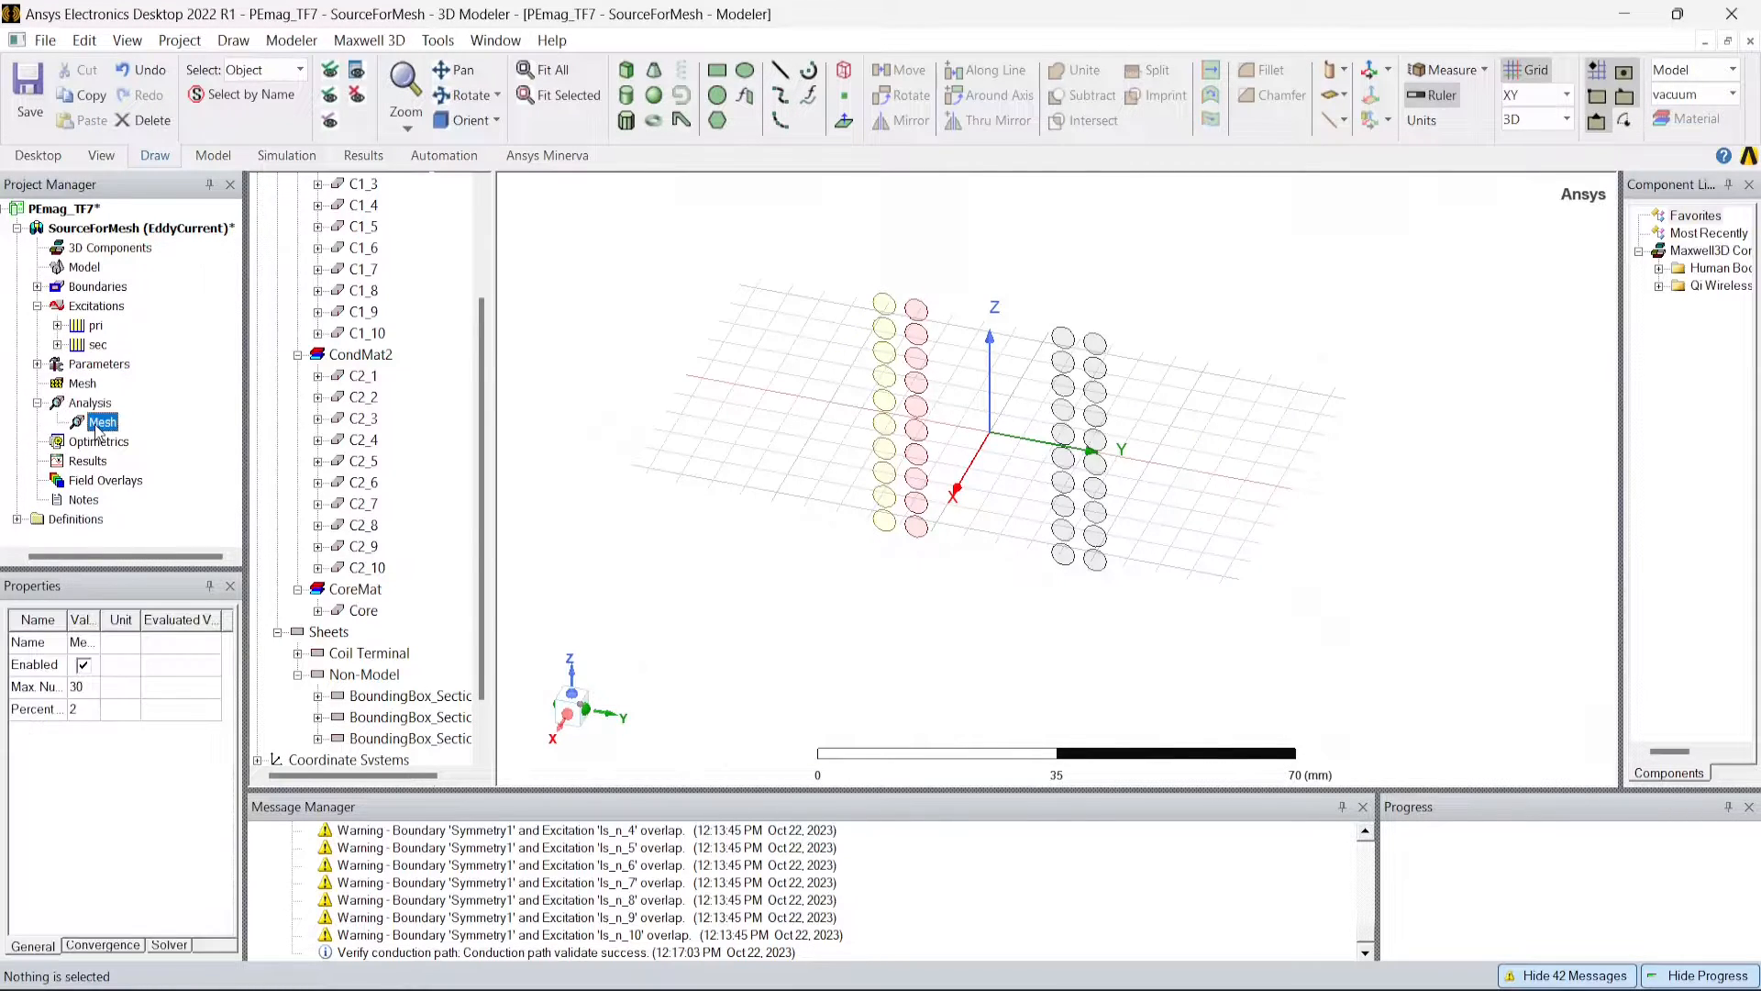
pyautogui.press('Delete')
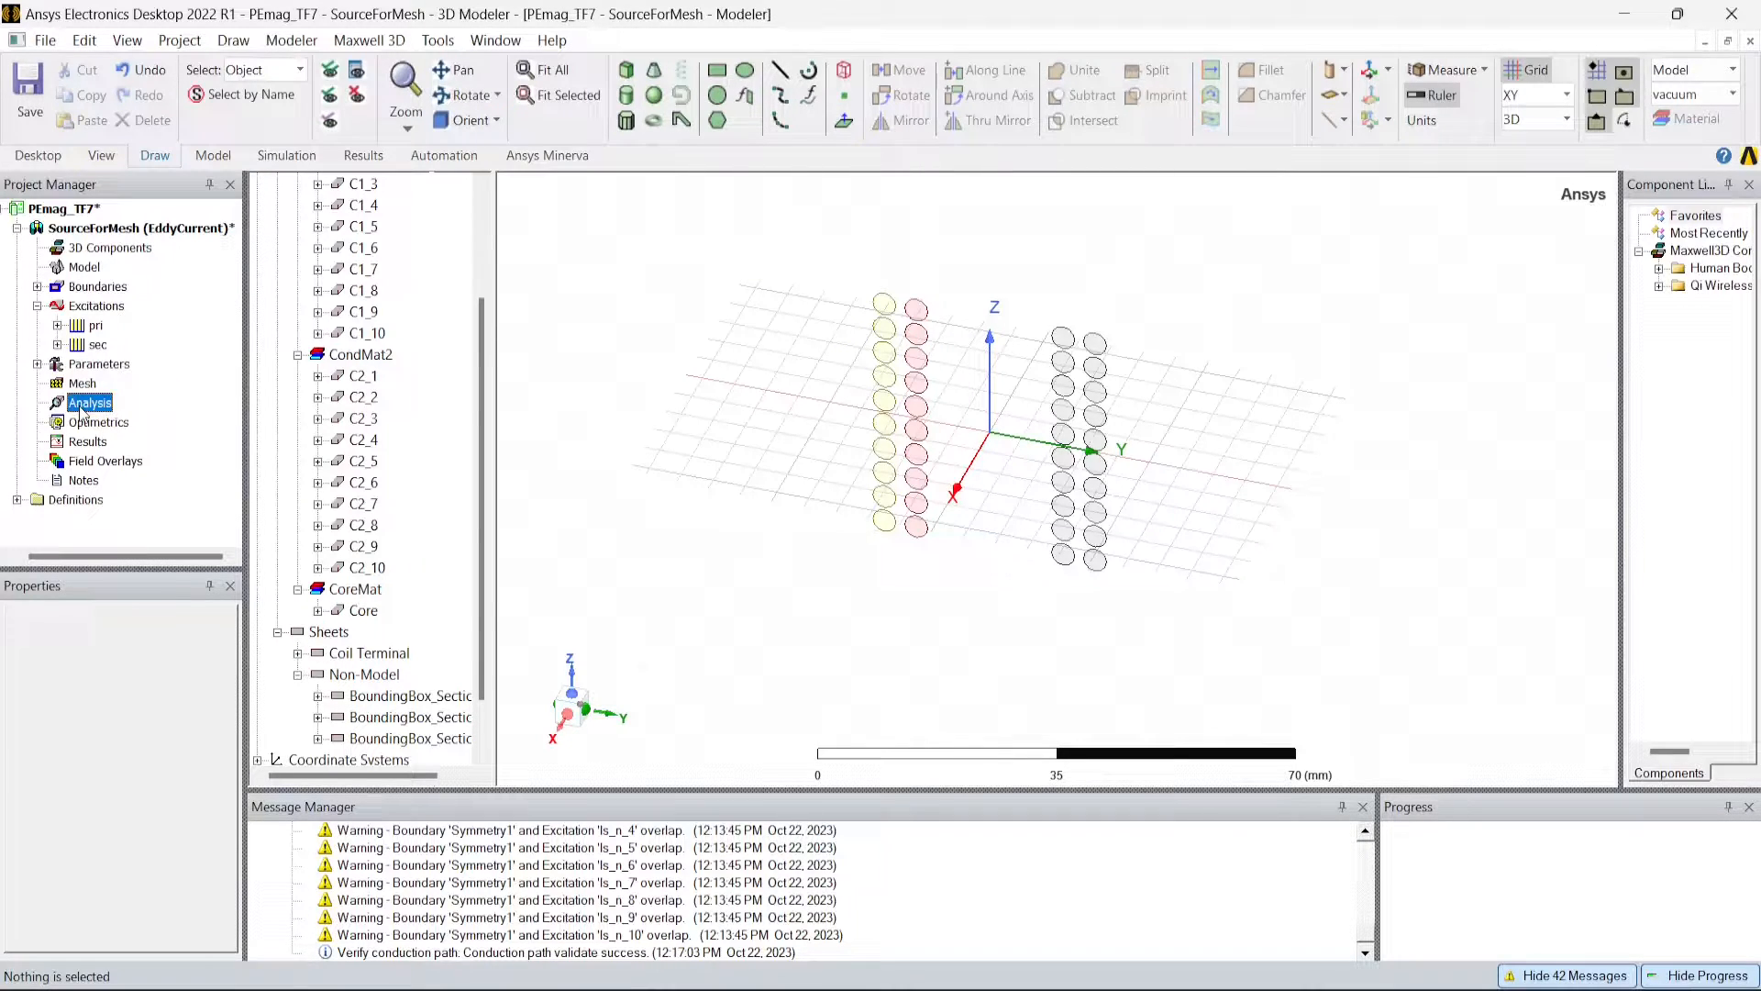
# Start a new solution setup for the analysis and set its solver's adaptive frequency to 25 kHz.
pyautogui.rightClick(82, 414)
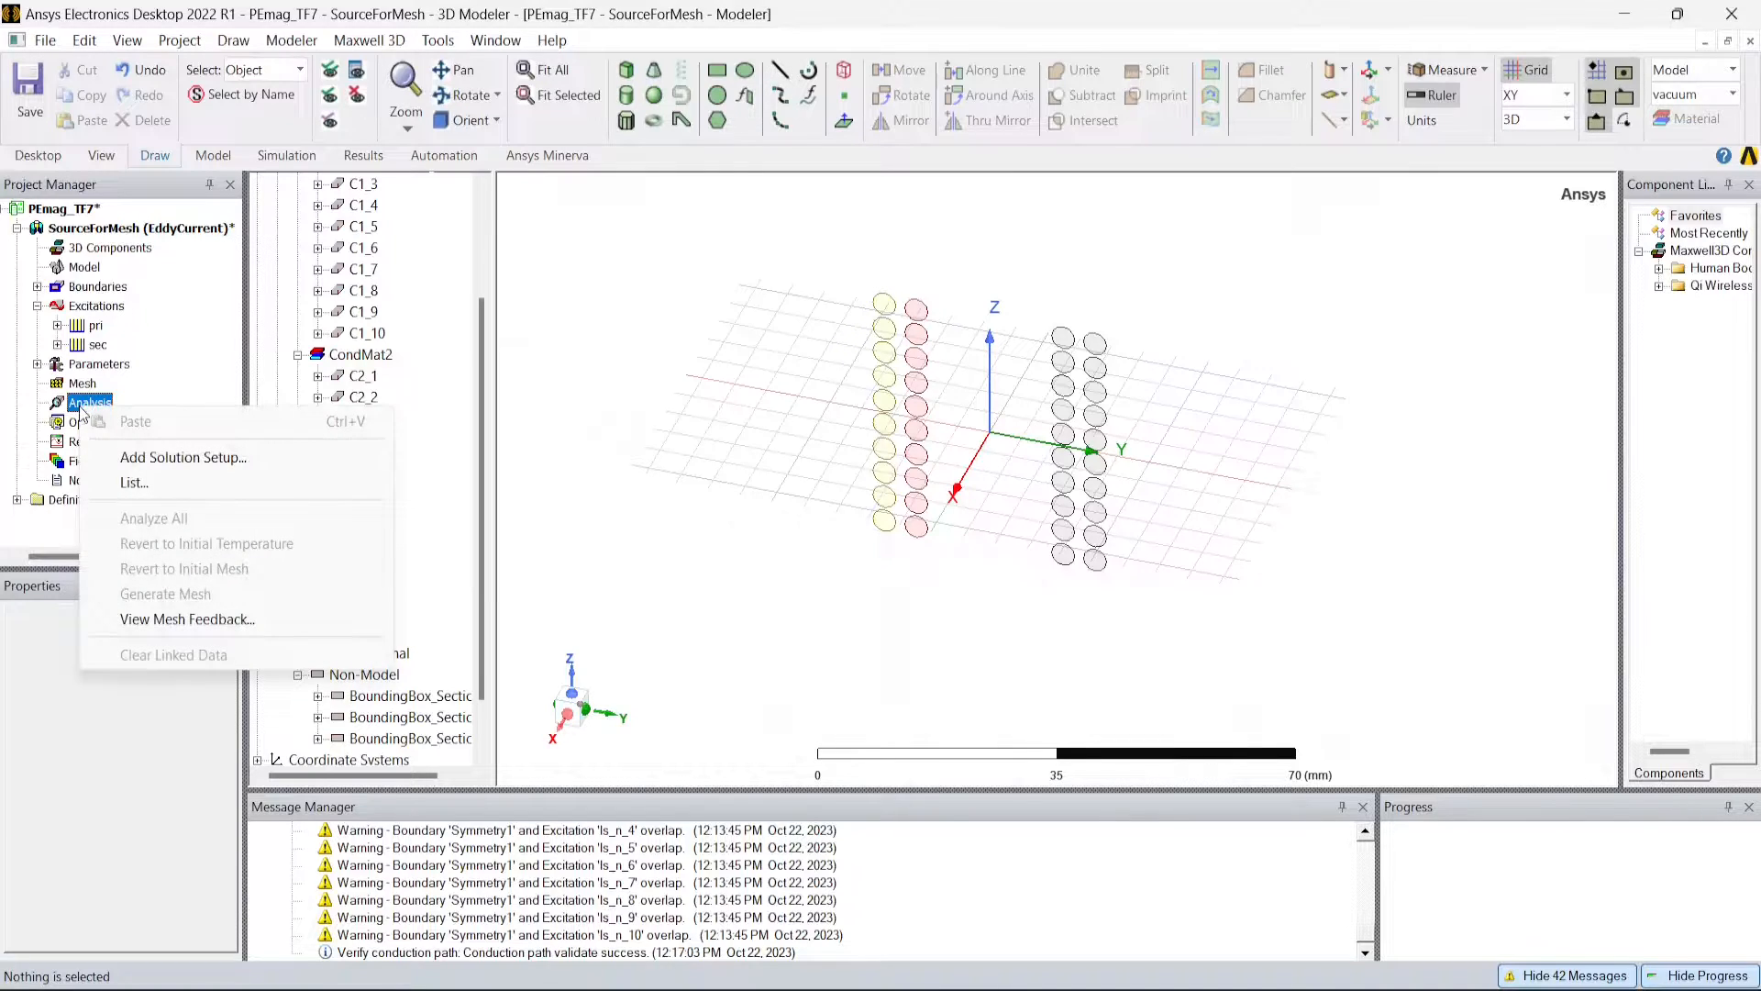
pyautogui.click(153, 464)
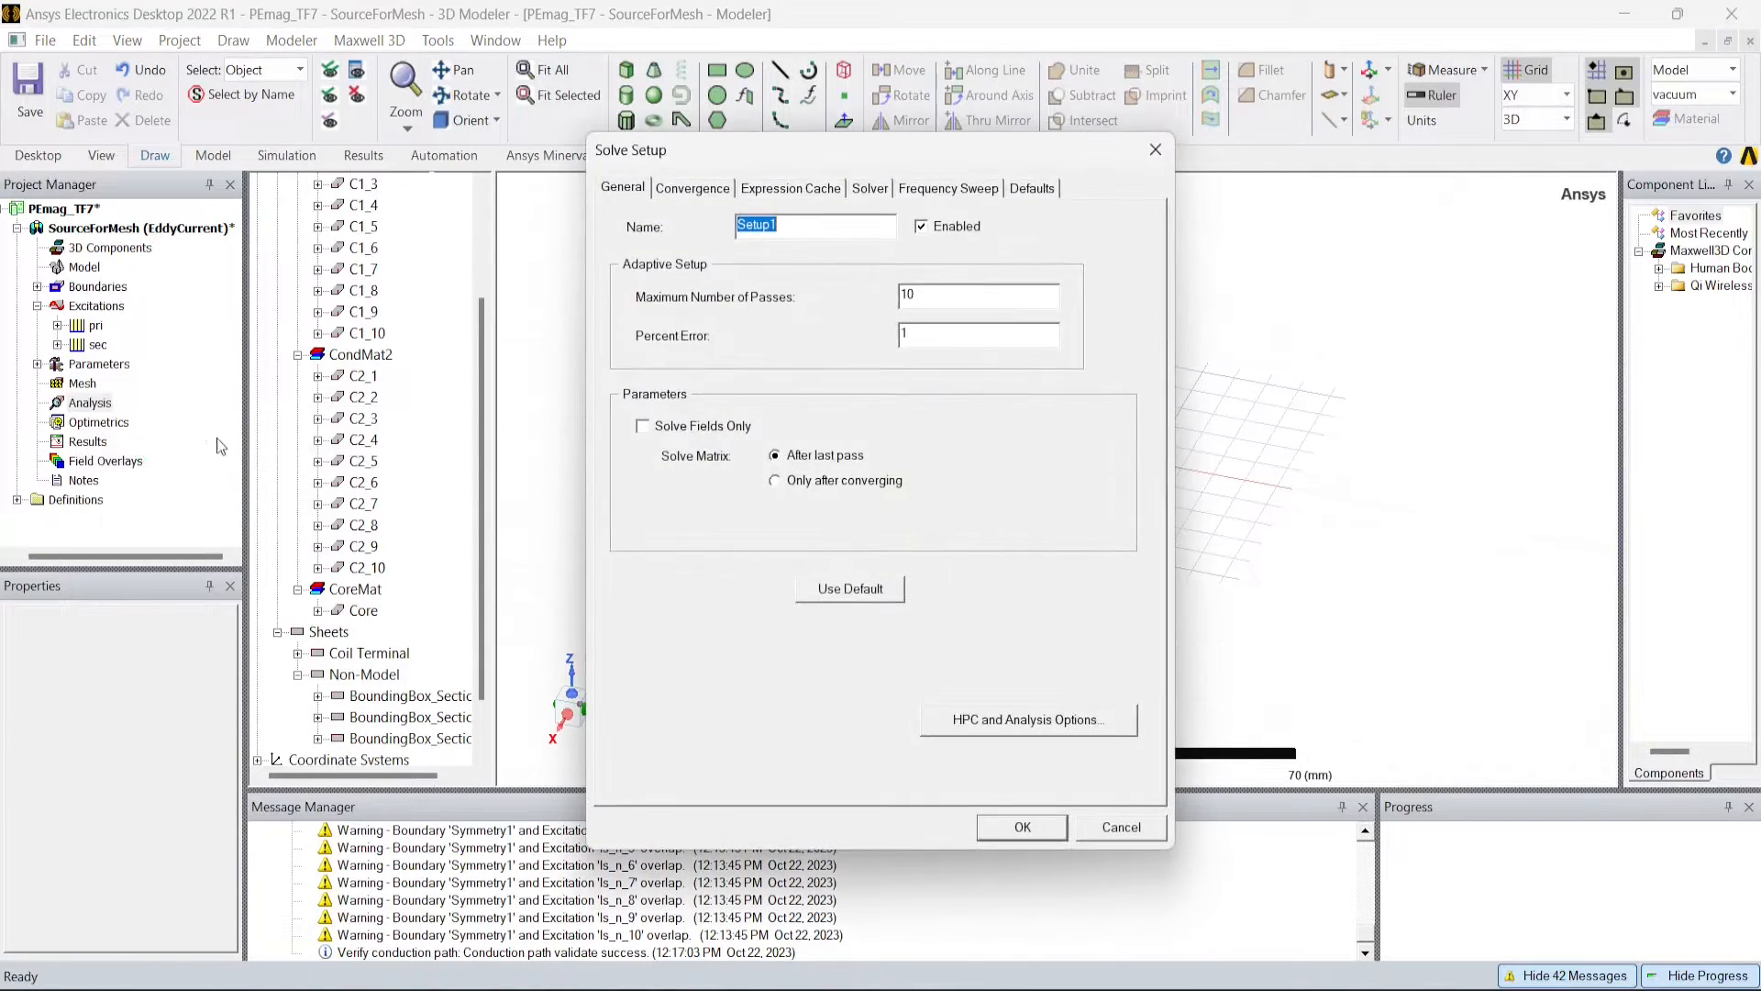
pyautogui.click(876, 190)
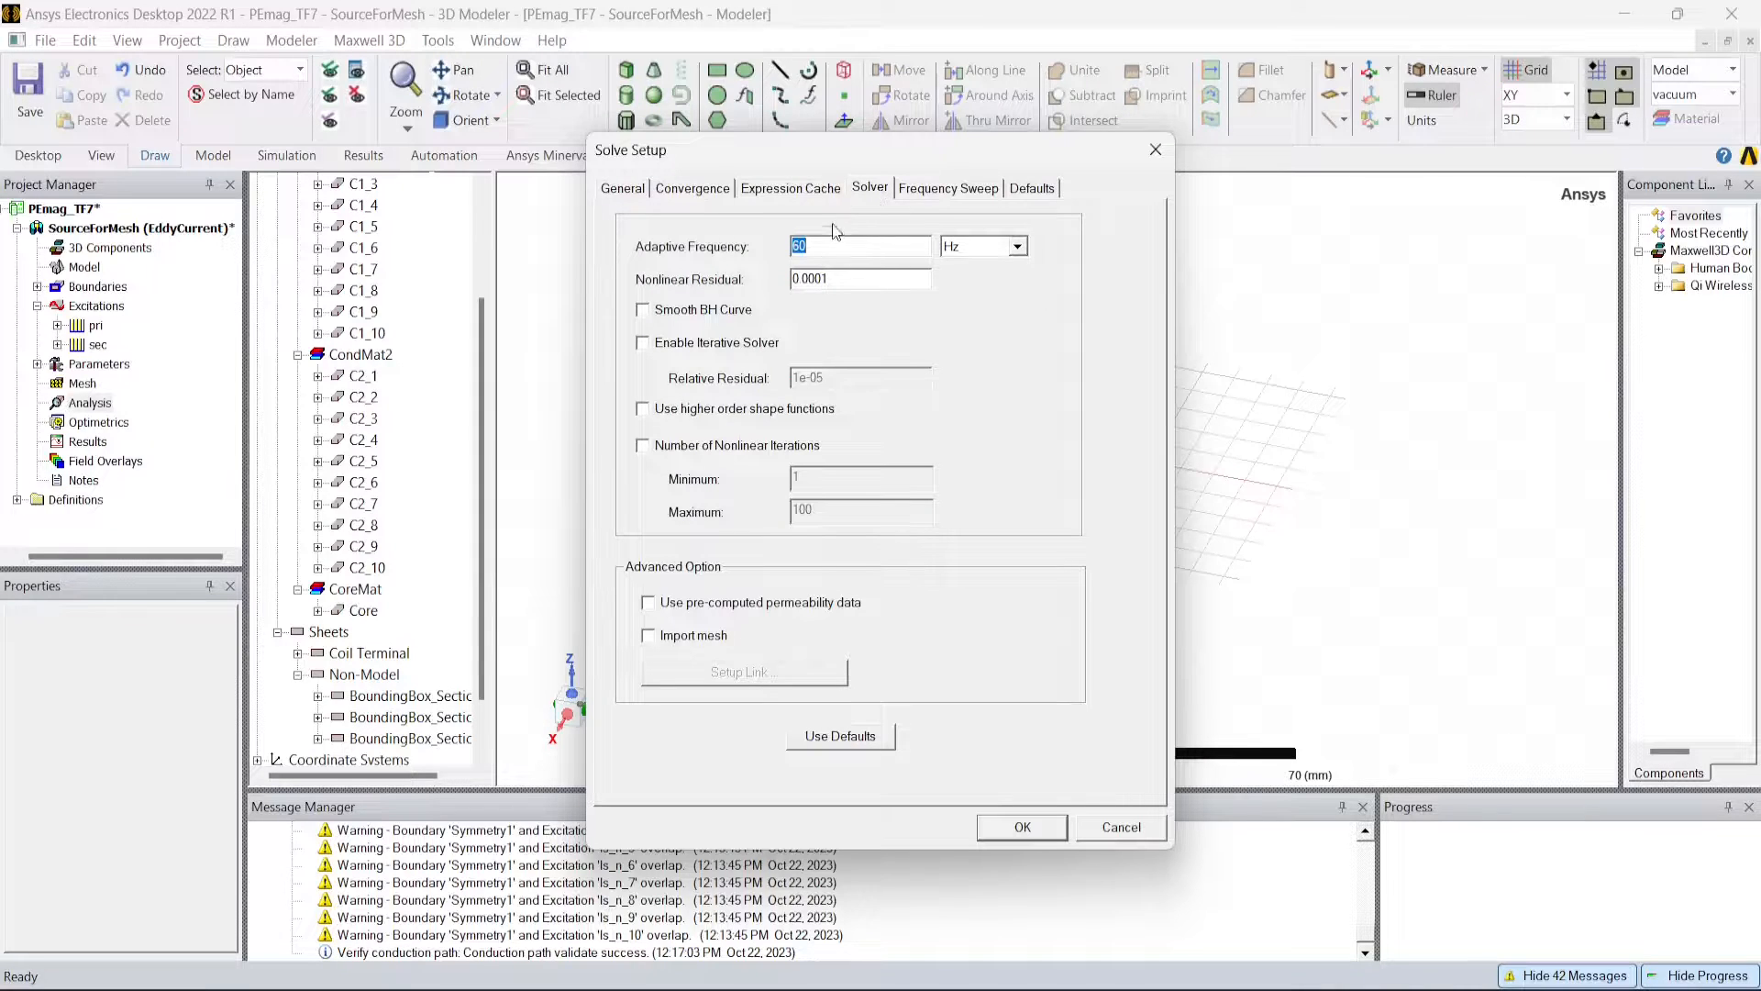
pyautogui.write('25')
pyautogui.click(981, 246)
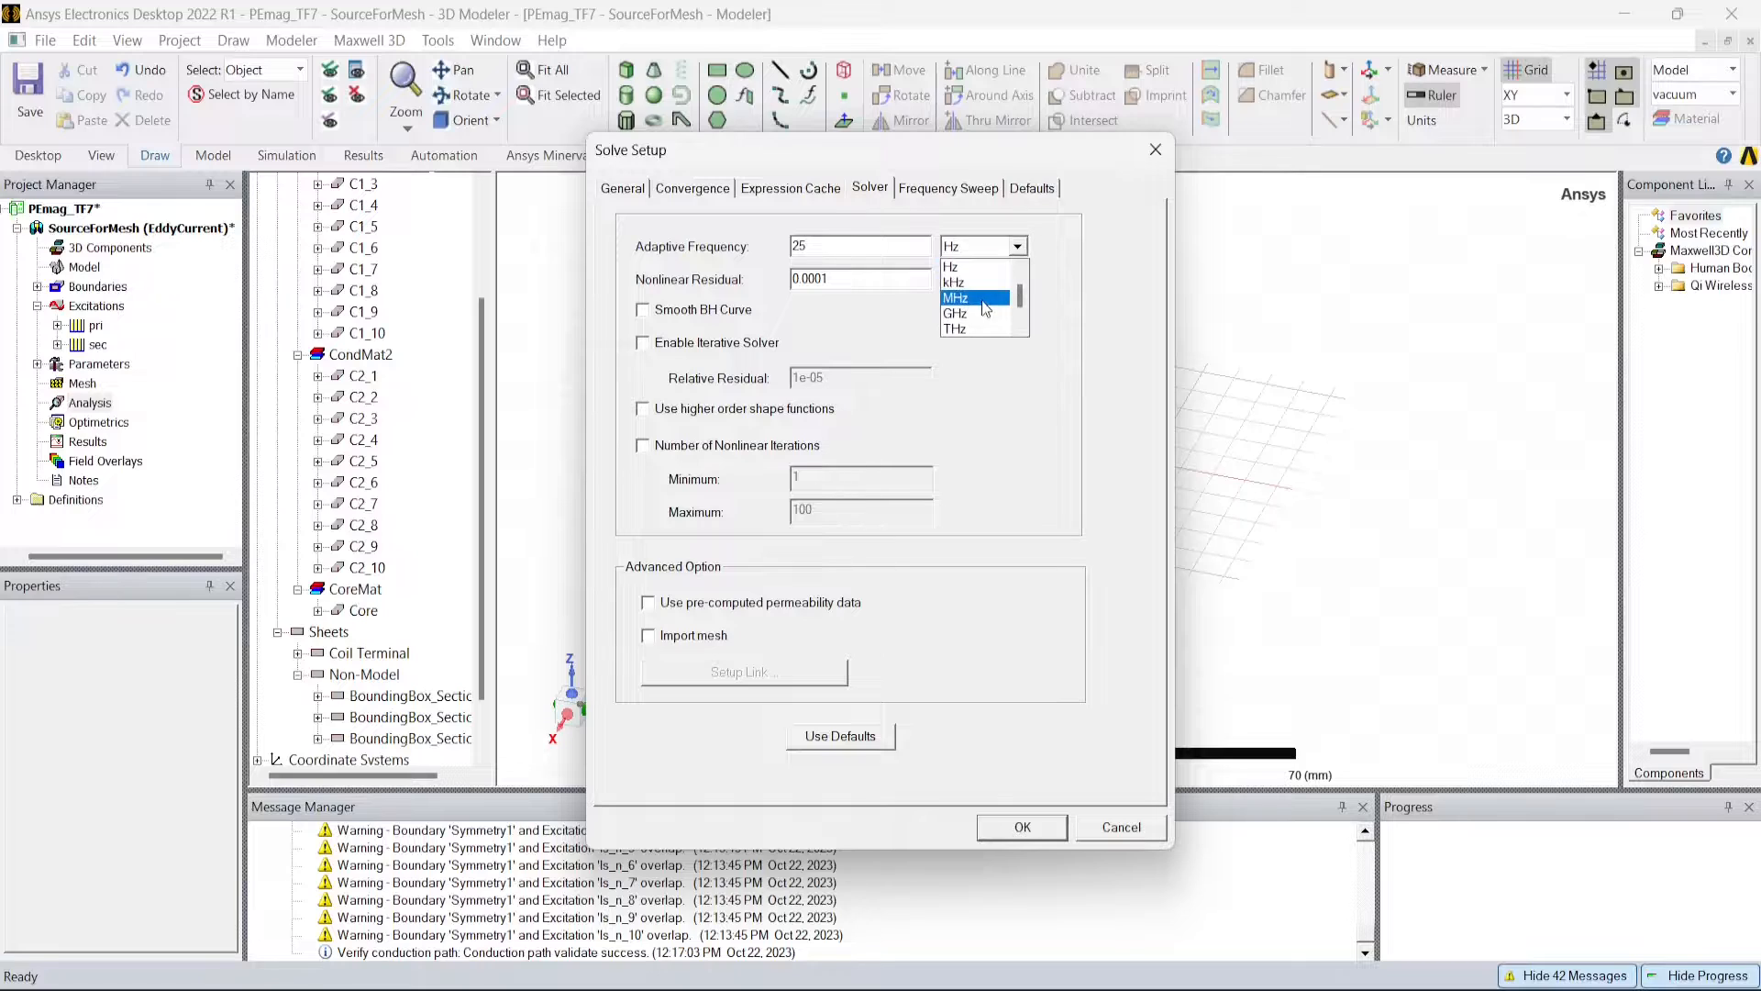
pyautogui.click(983, 283)
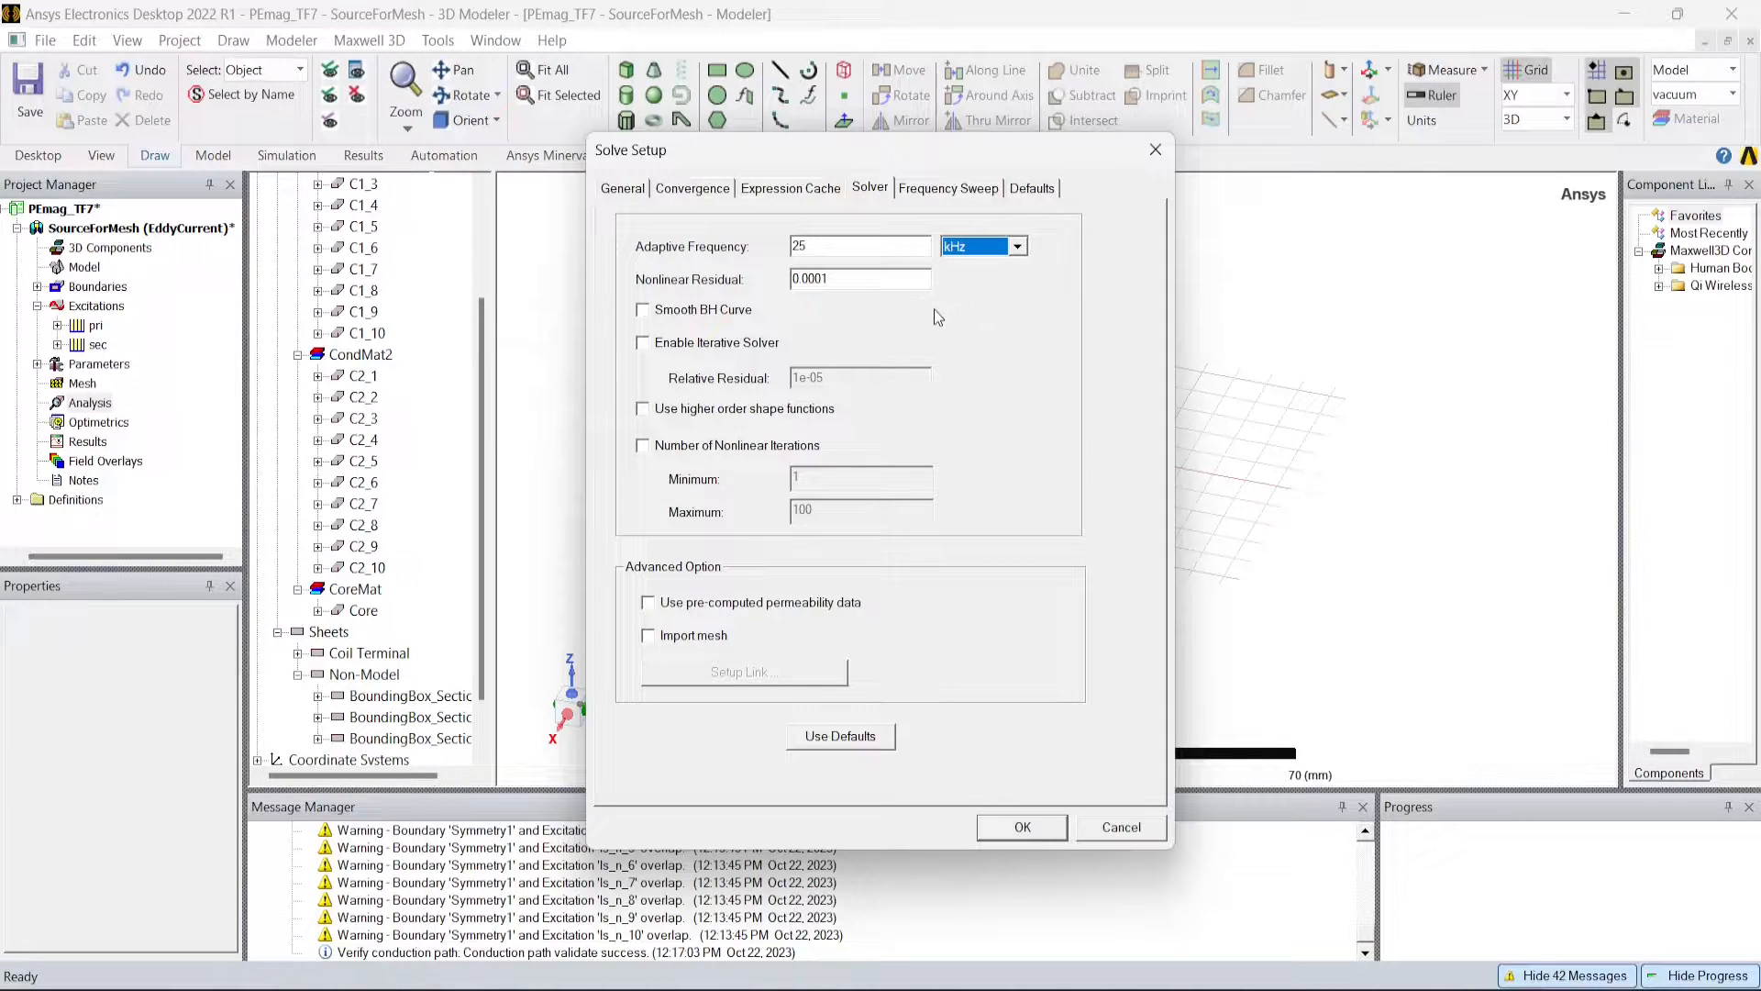
# Review the solve setup's general, convergence, expression cache, solver, frequency sweep and defaults settings, and create the setup.
pyautogui.click(791, 188)
pyautogui.click(693, 188)
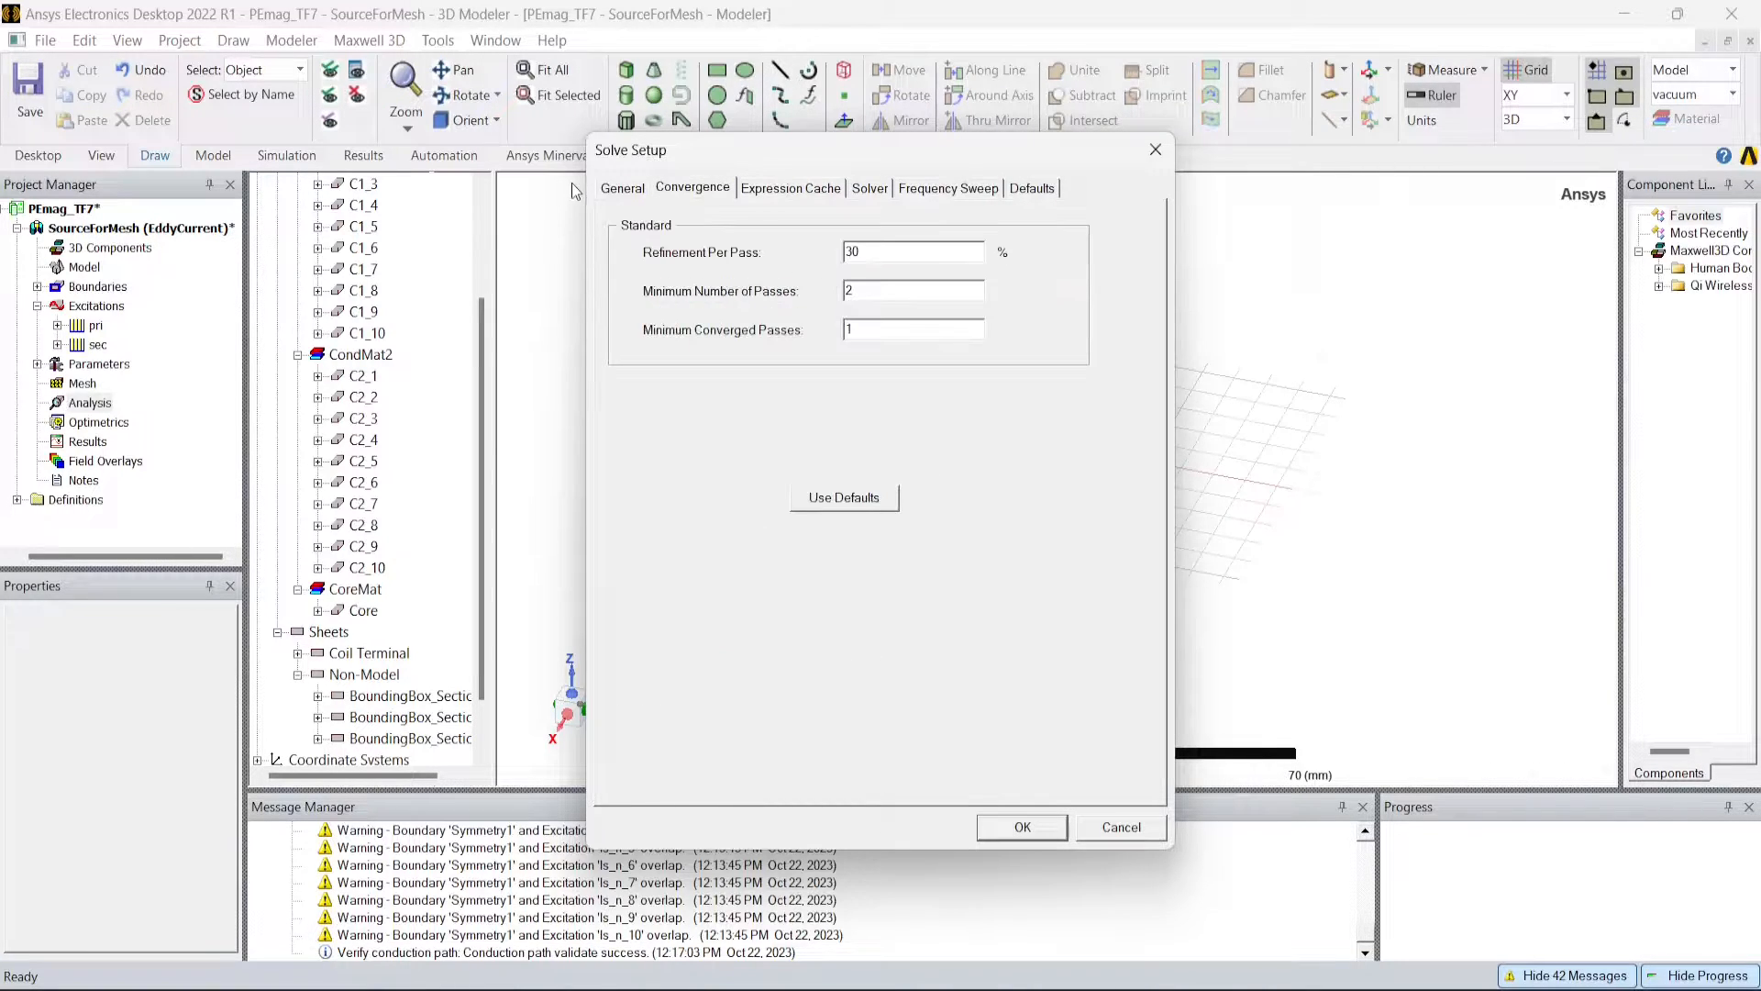
pyautogui.click(616, 189)
pyautogui.click(726, 193)
pyautogui.click(820, 192)
pyautogui.click(878, 188)
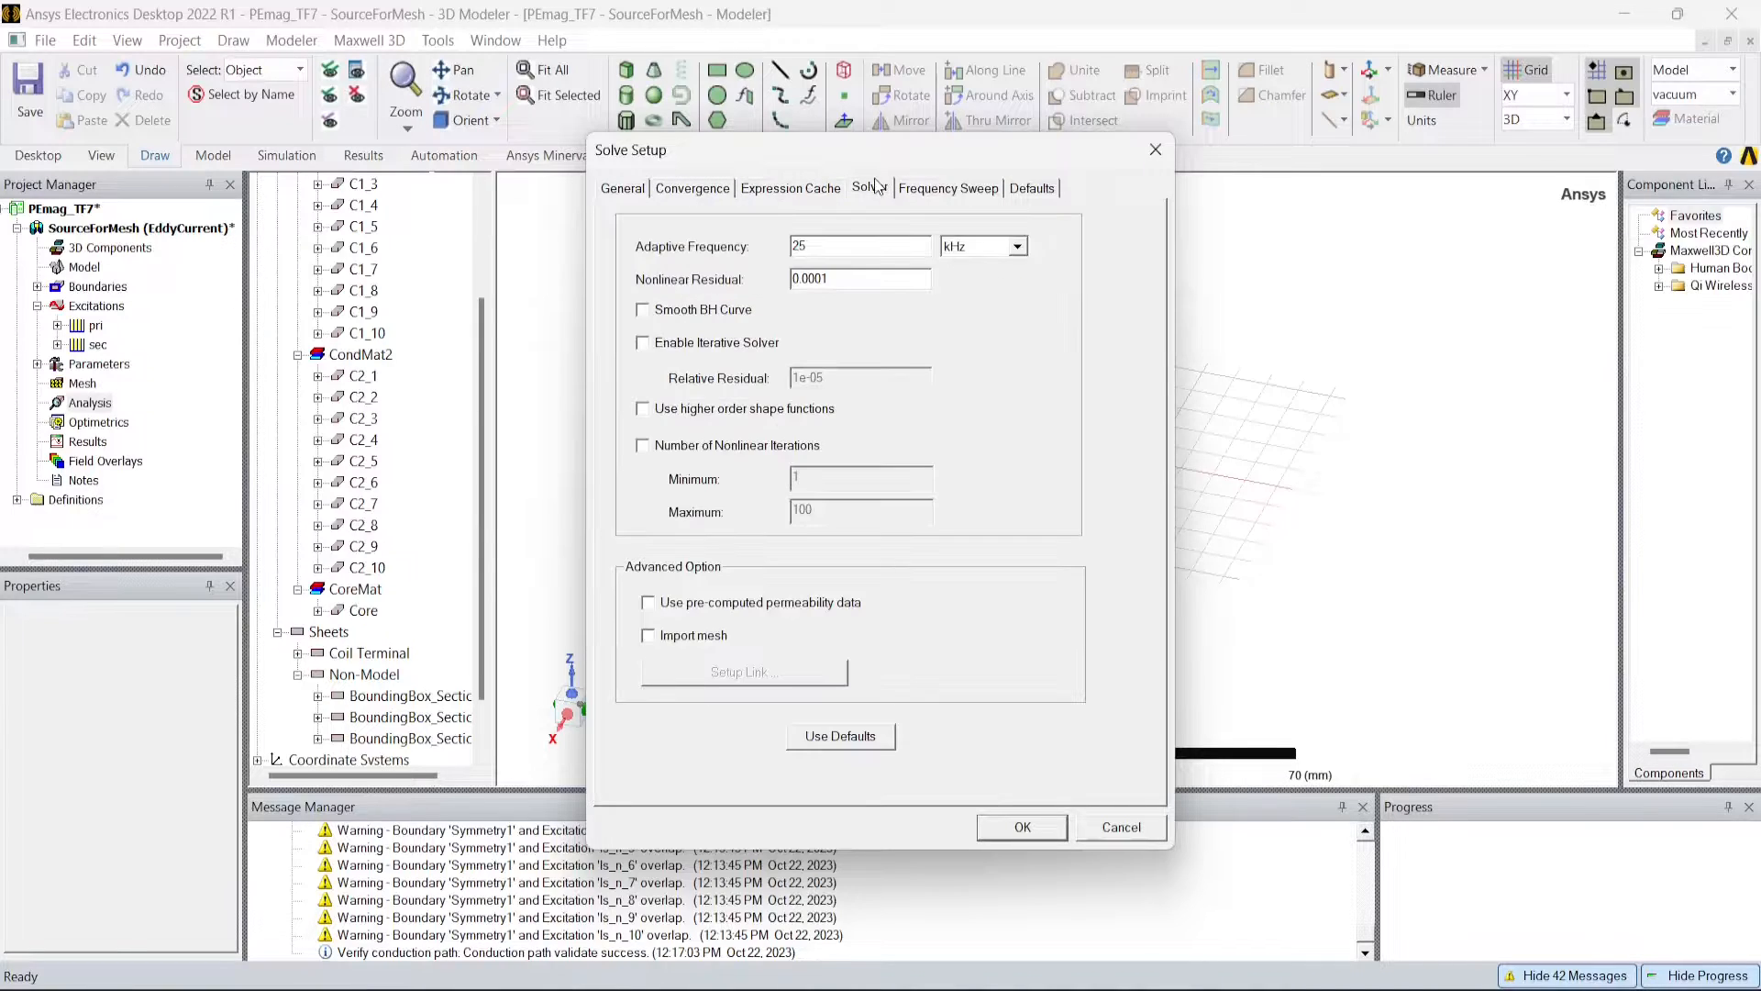
pyautogui.click(929, 189)
pyautogui.click(1029, 190)
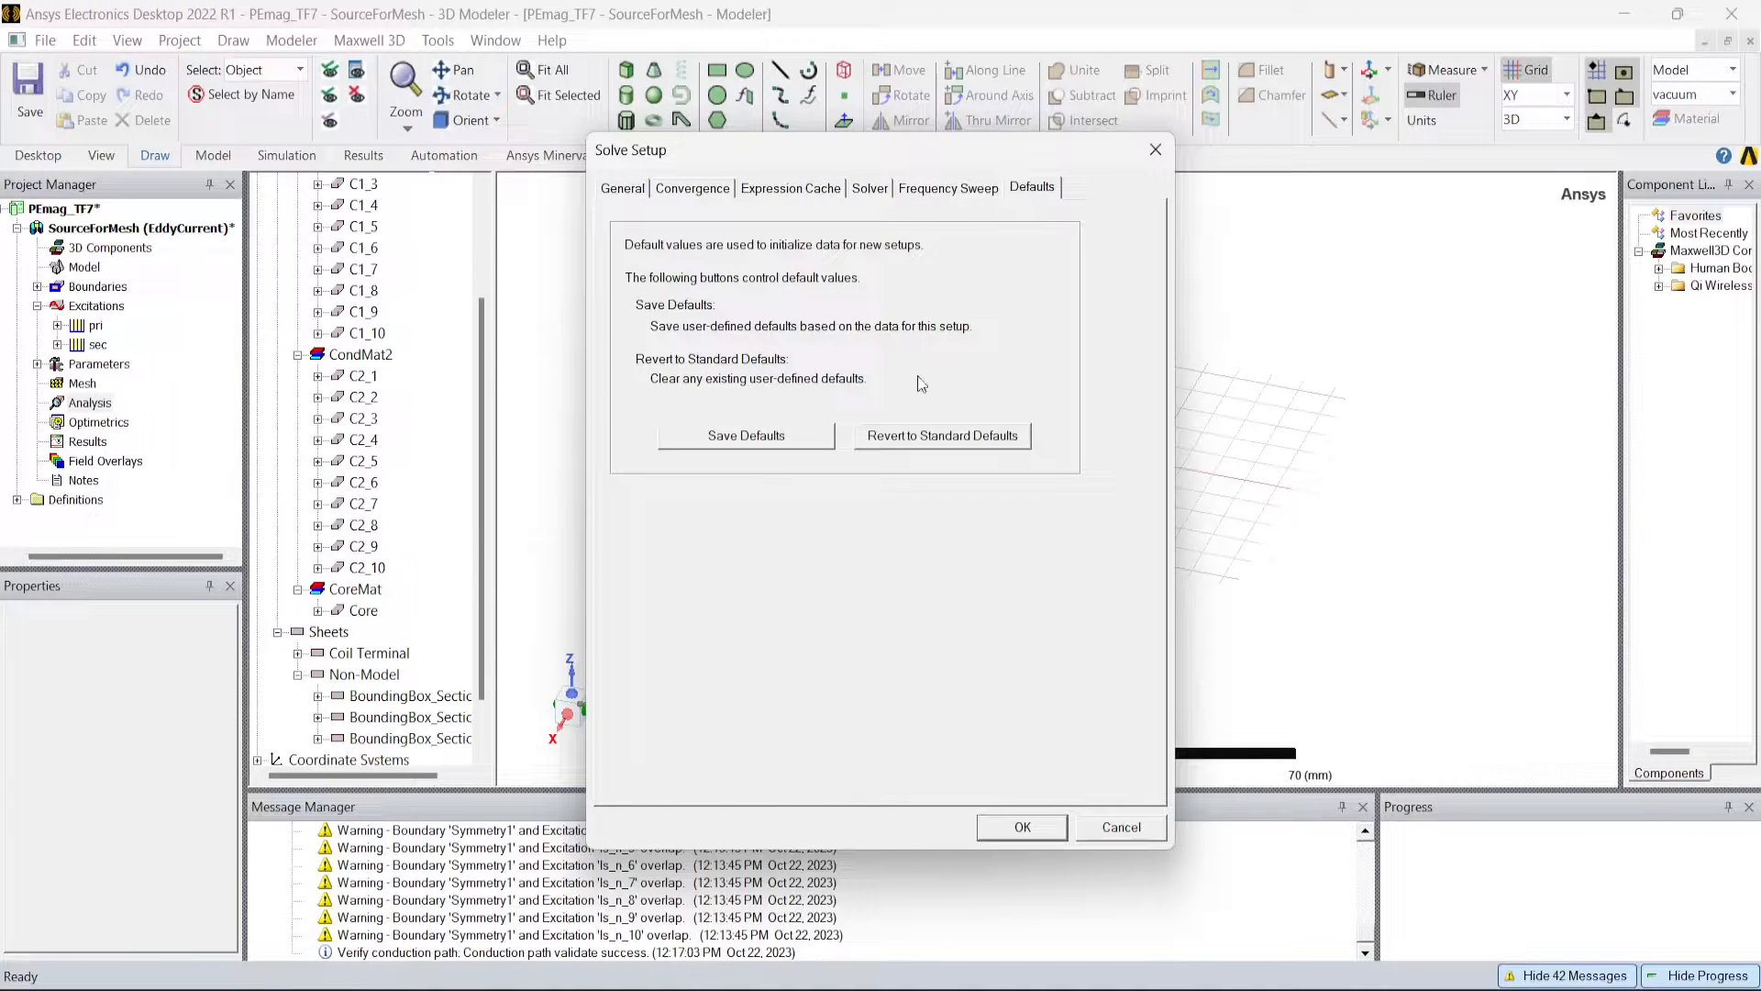
pyautogui.click(1018, 827)
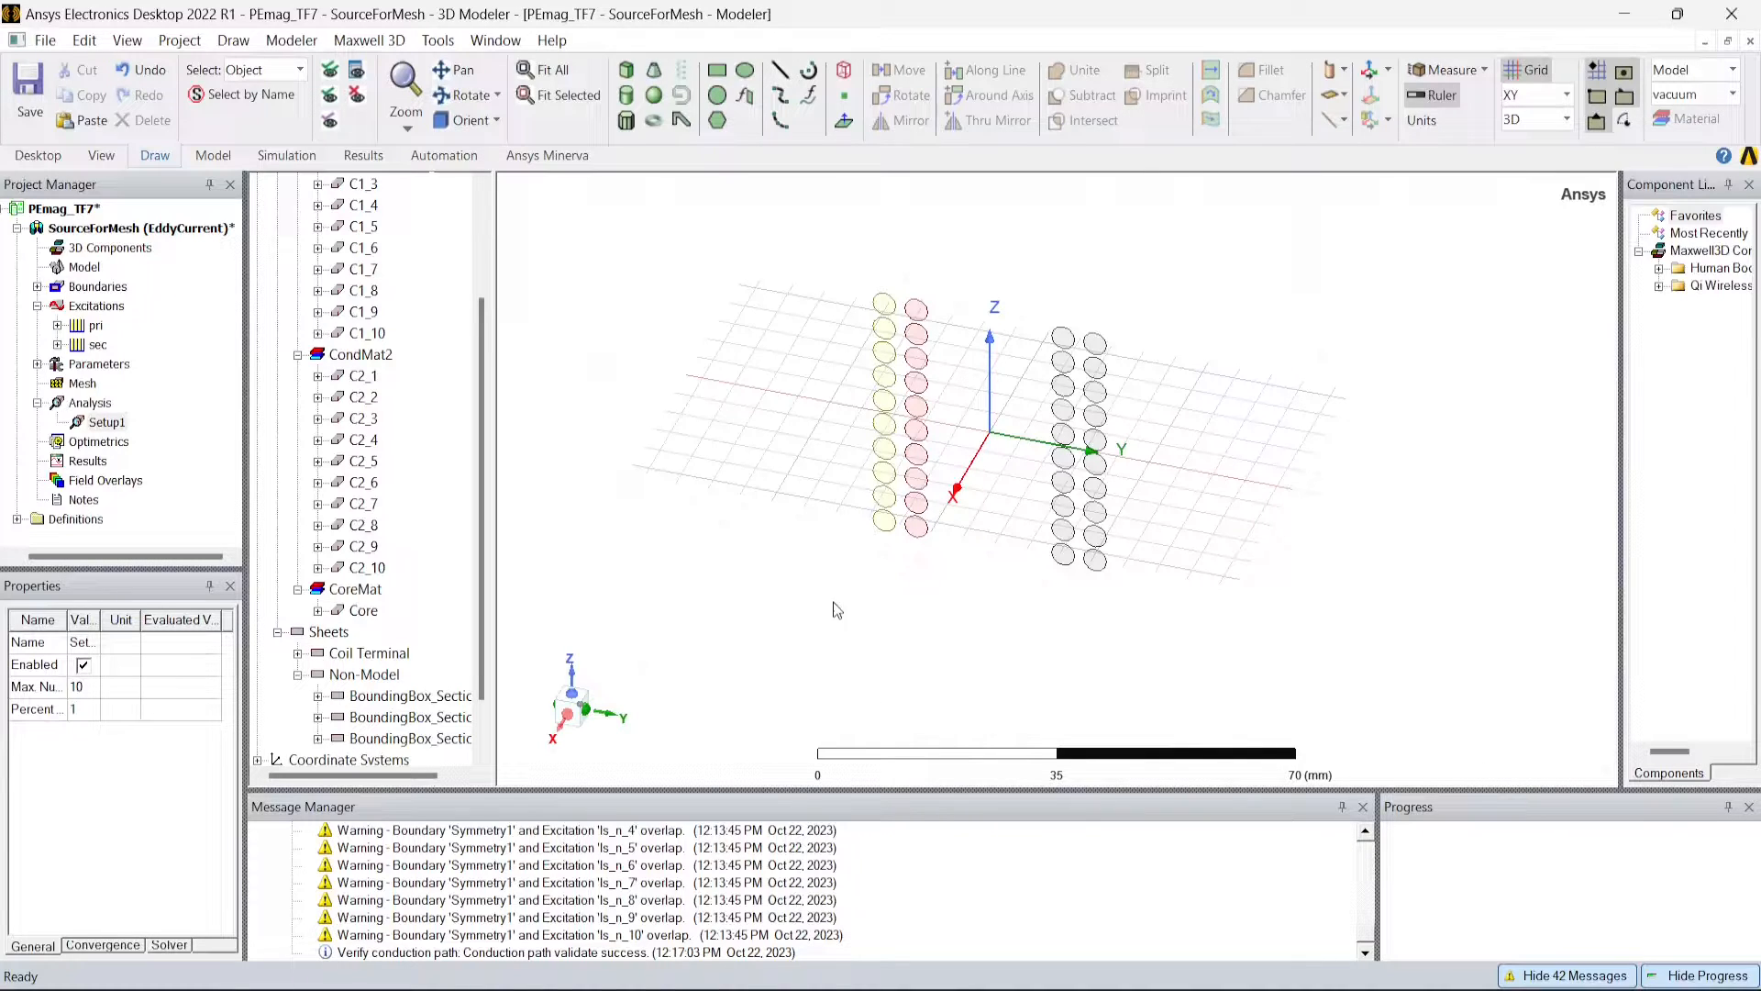
pyautogui.scroll(-2, 772, 460)
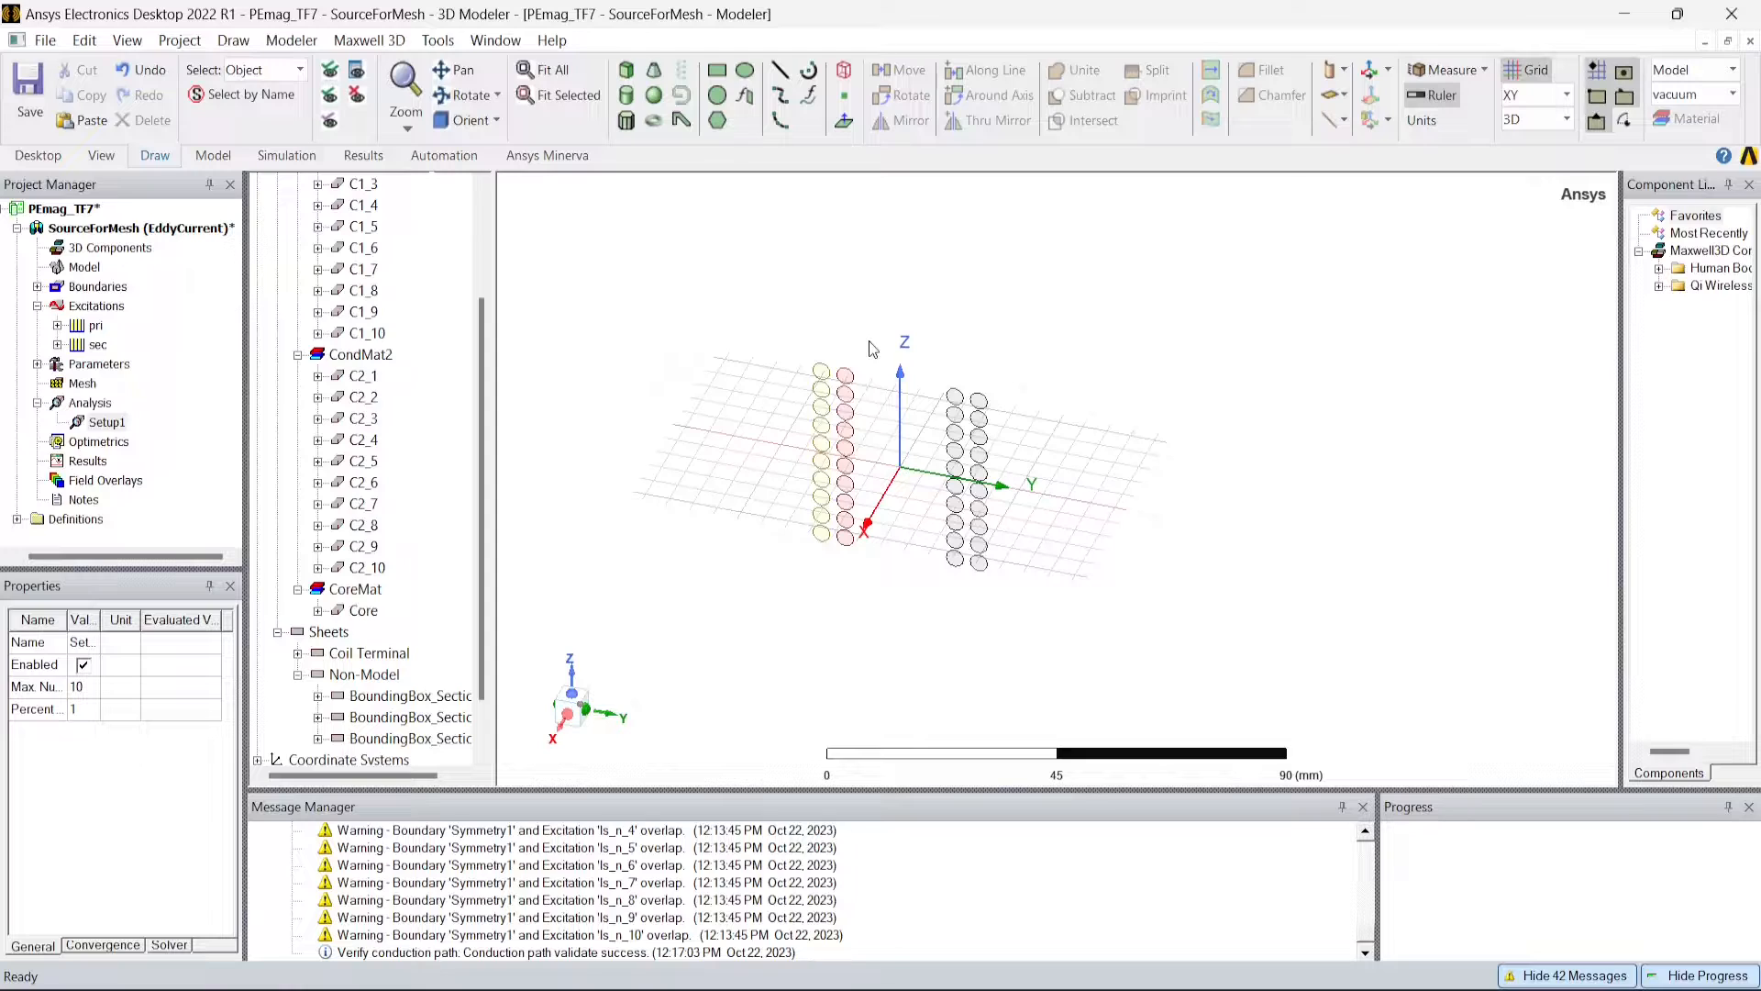
# Review the eddy effect and displacement current assignments for the C1 and C2 conductors, and accept them with both kept enabled.
pyautogui.rightClick(653, 267)
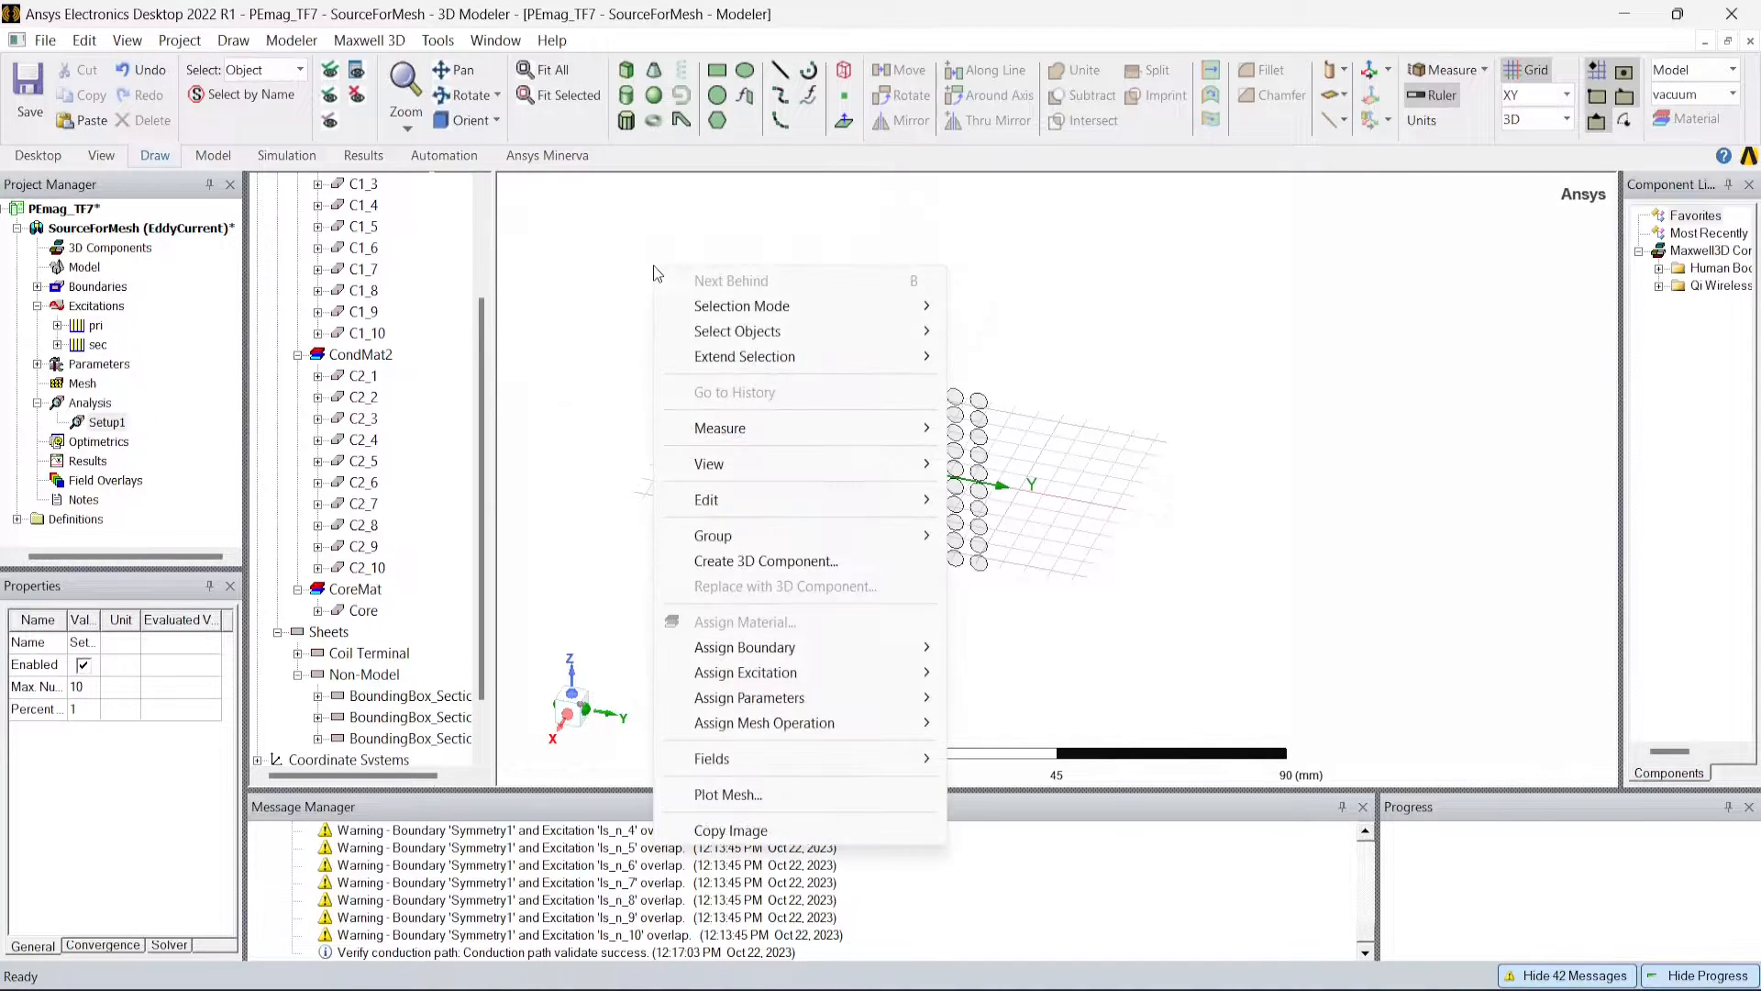
pyautogui.moveTo(725, 675)
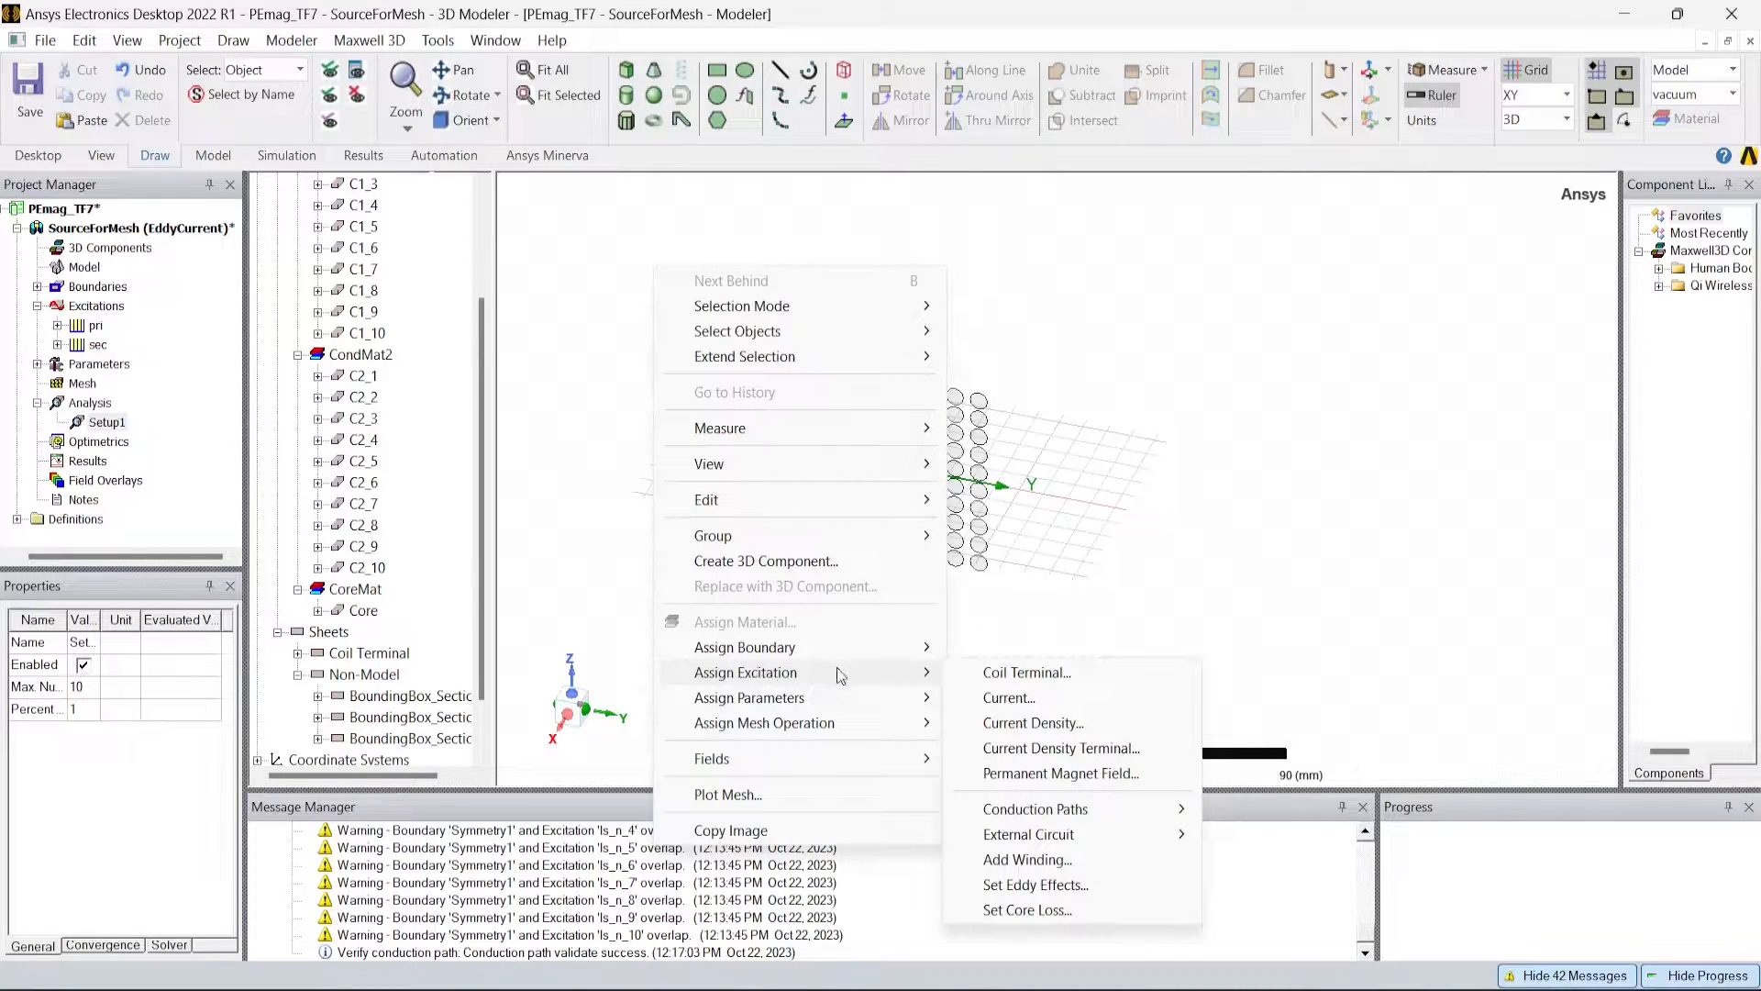
pyautogui.click(1055, 885)
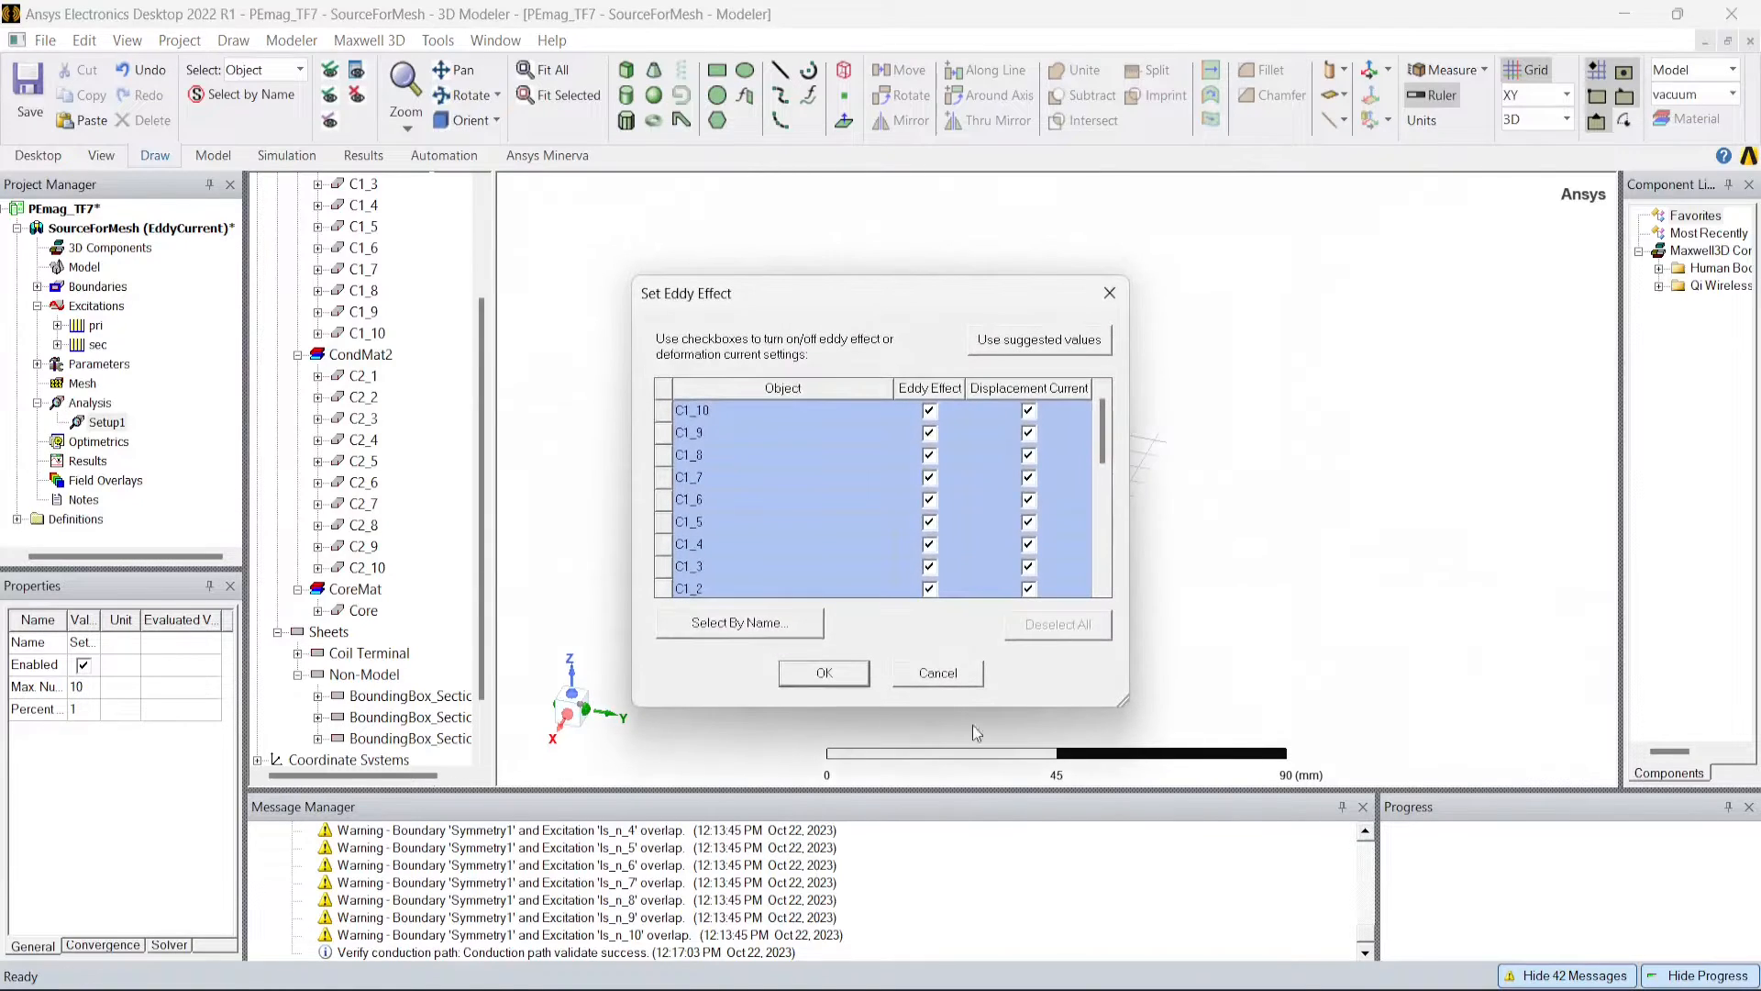
pyautogui.scroll(-2, 1035, 458)
pyautogui.scroll(-2, 1089, 463)
pyautogui.moveTo(1108, 487); pyautogui.dragTo(1110, 440)
pyautogui.scroll(-1, 825, 441)
pyautogui.click(686, 415)
pyautogui.click(688, 455)
pyautogui.click(689, 478)
pyautogui.click(691, 500)
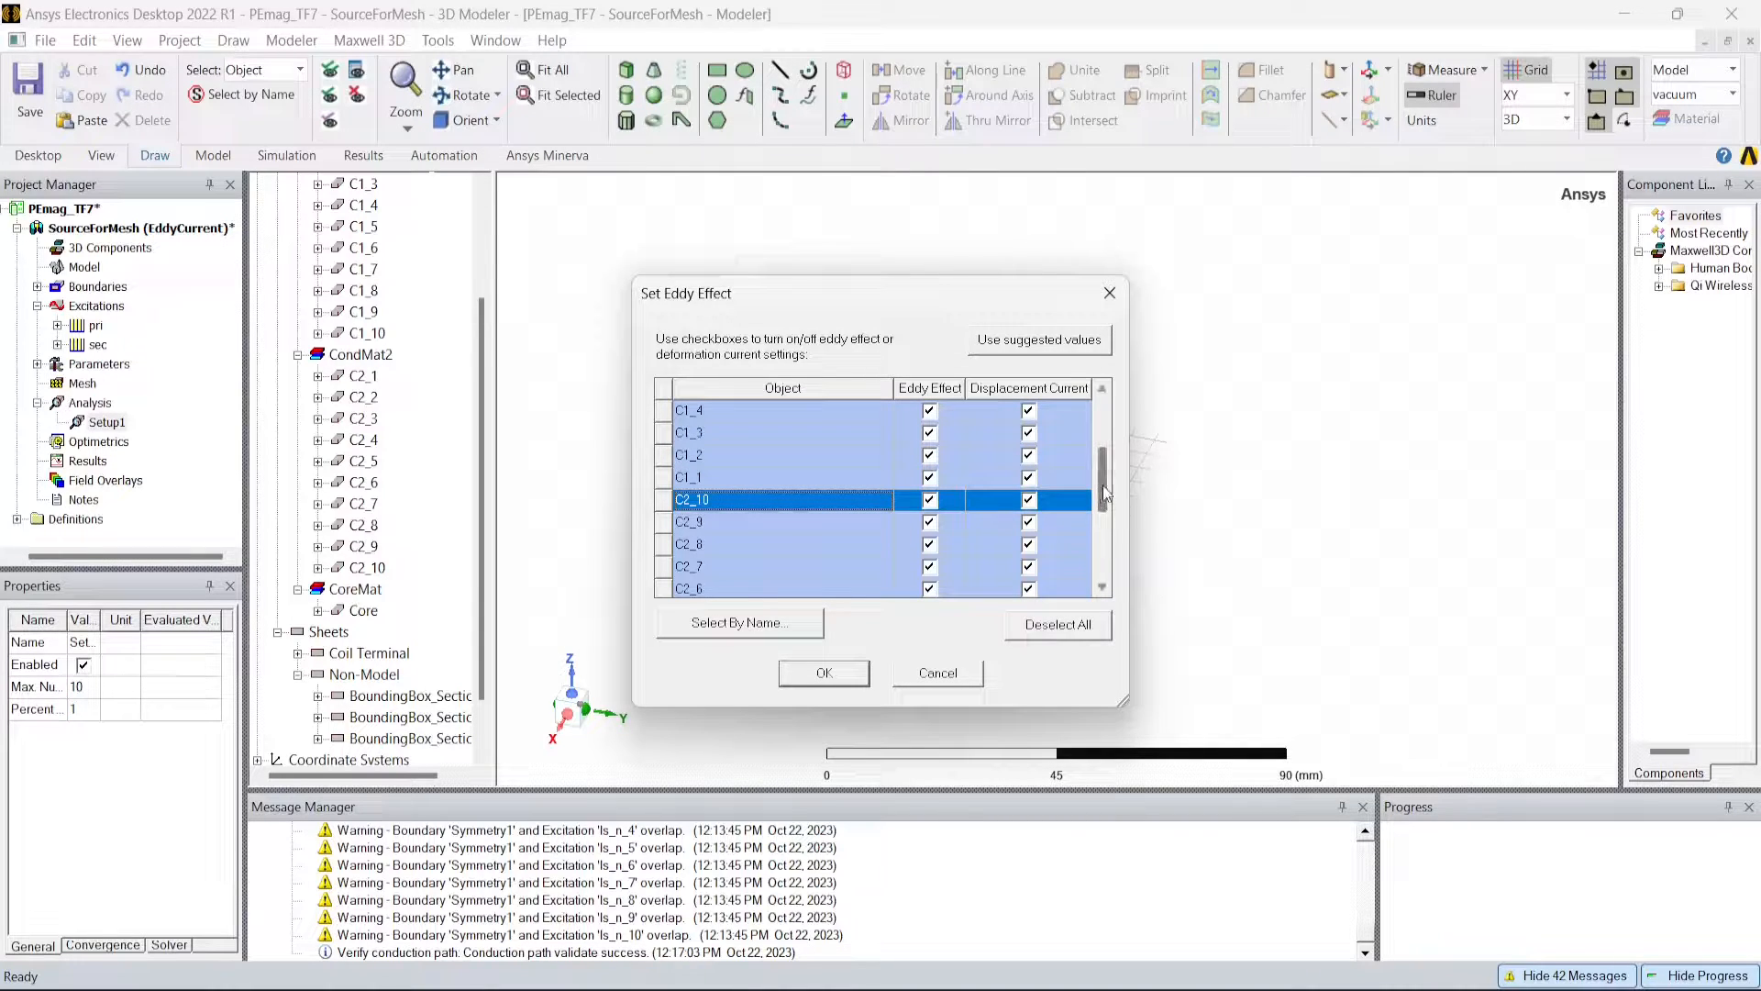
pyautogui.moveTo(1106, 486); pyautogui.dragTo(1109, 406)
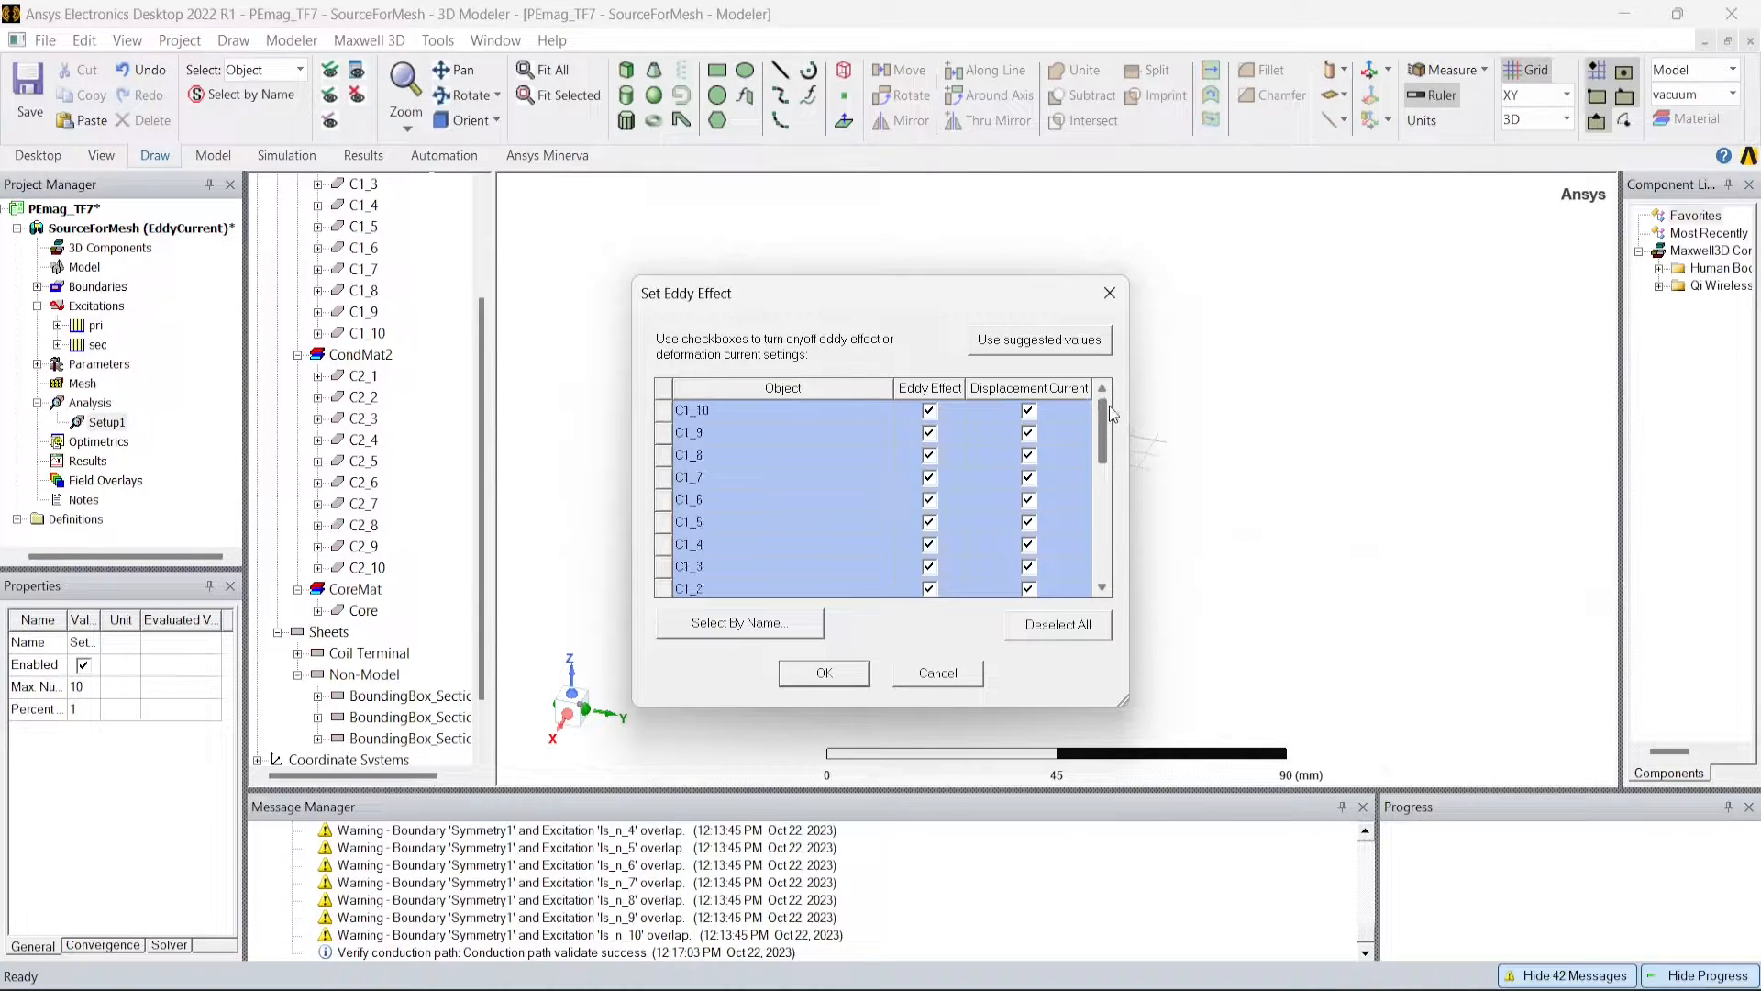
pyautogui.click(825, 673)
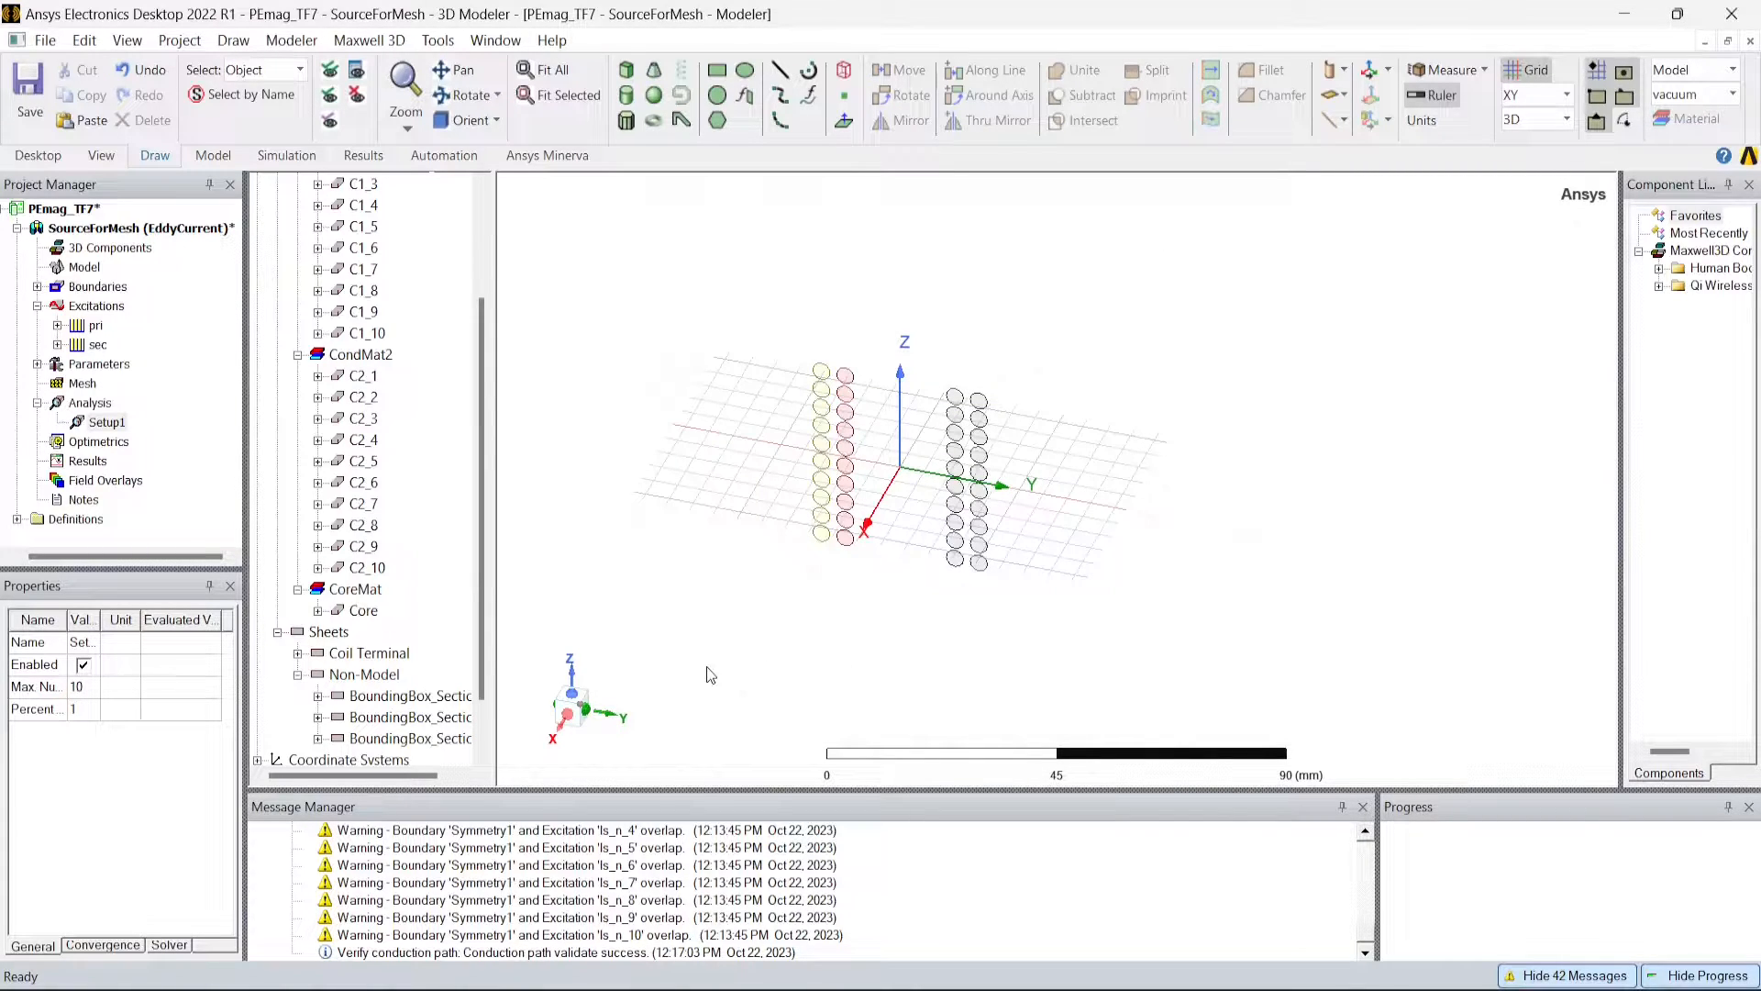
# Run a validation check on the SourceForMesh design and close its report.
pyautogui.click(368, 41)
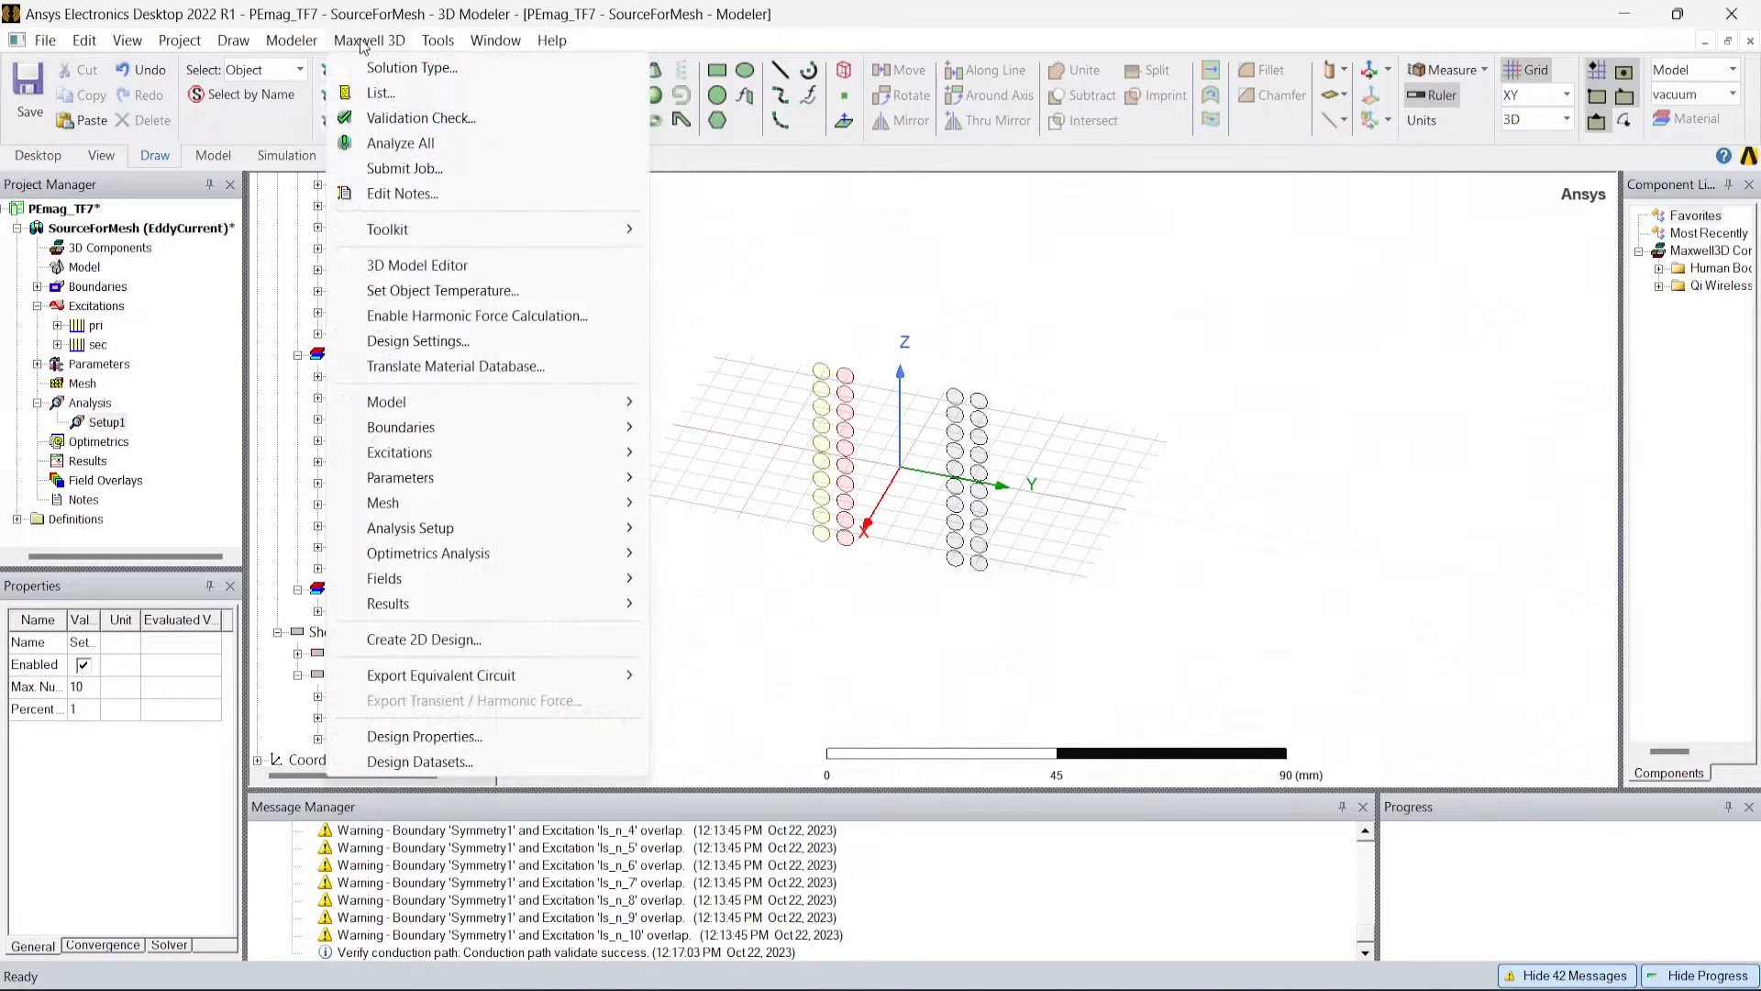
pyautogui.click(418, 120)
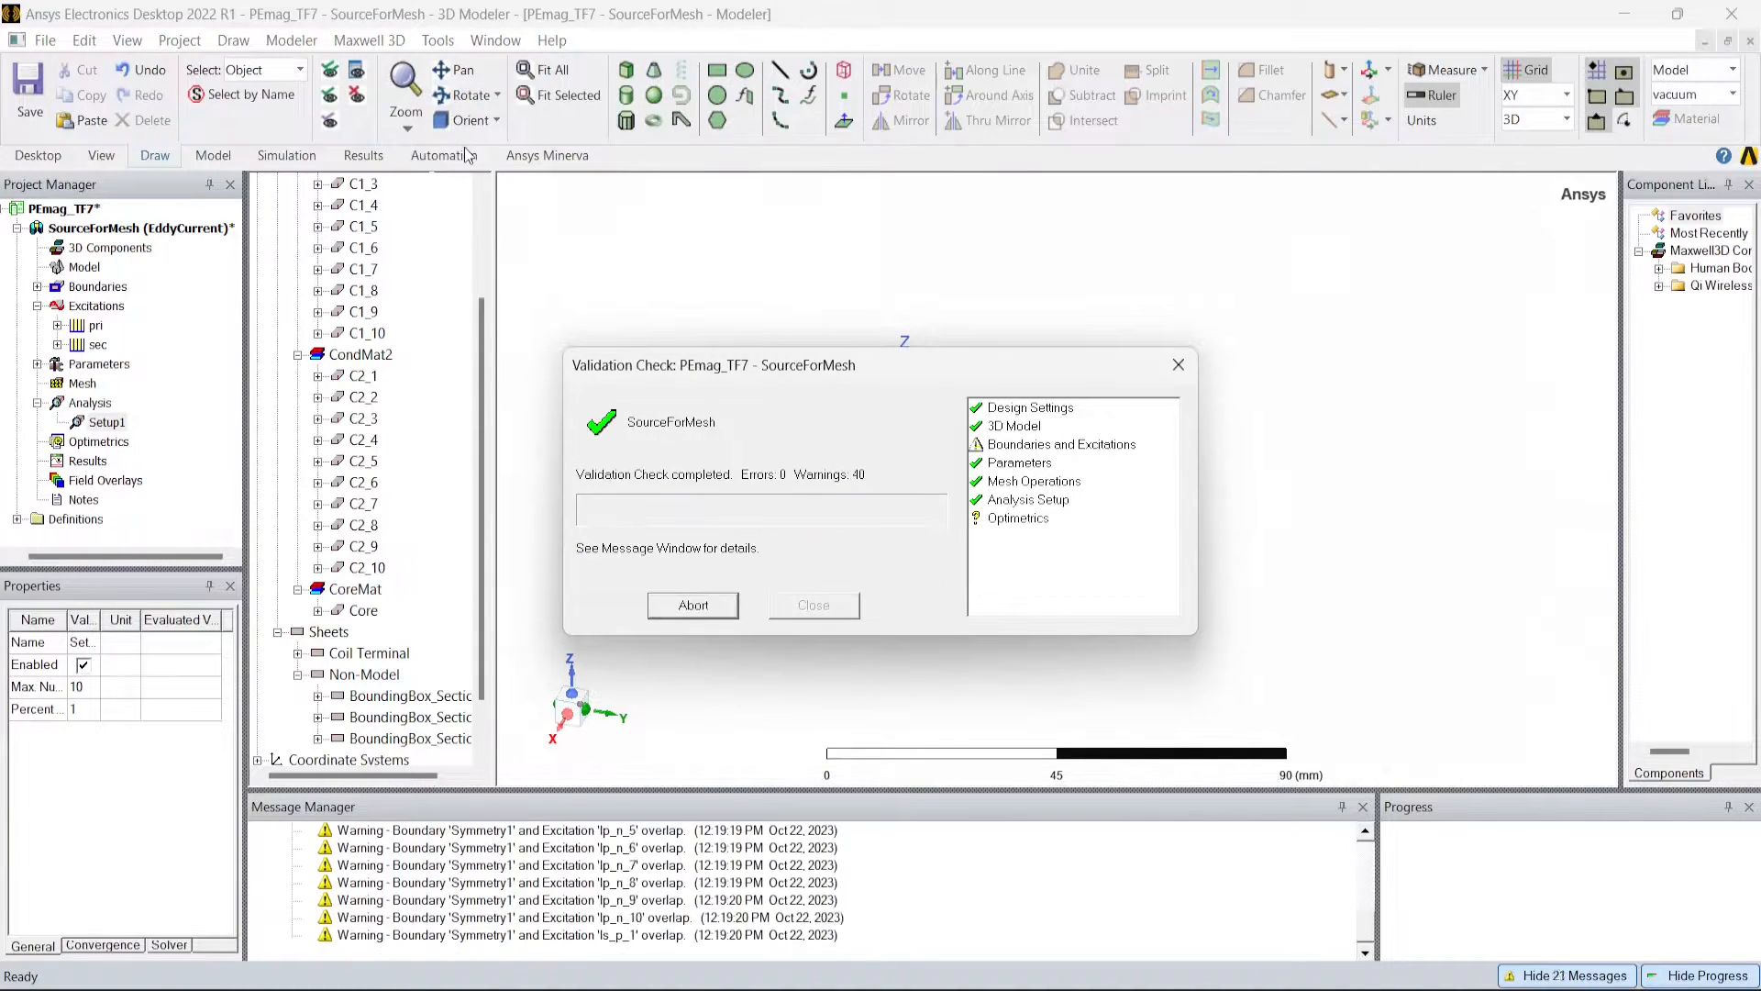
pyautogui.click(1191, 371)
# Examine the warnings about Symmetry1 overlapping the coil excitations, and locate the Ip_n_1 terminal of the pri winding in the model.
pyautogui.click(458, 900)
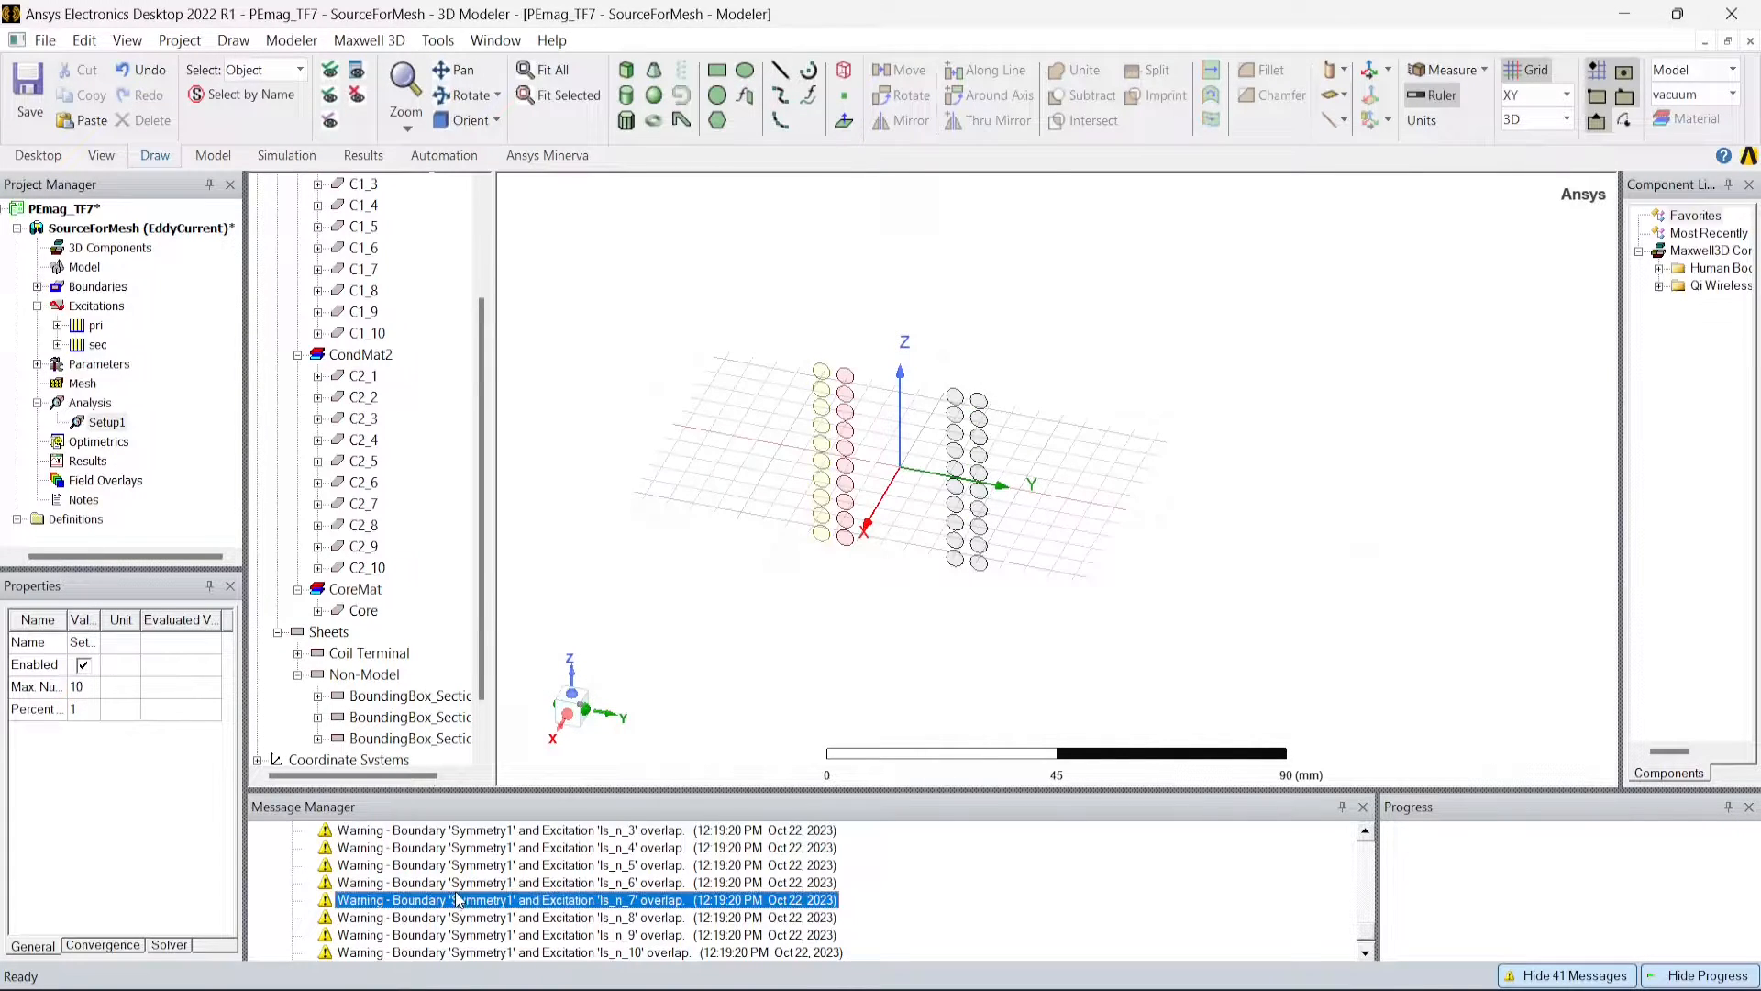
pyautogui.scroll(1, 461, 896)
pyautogui.scroll(10, 463, 892)
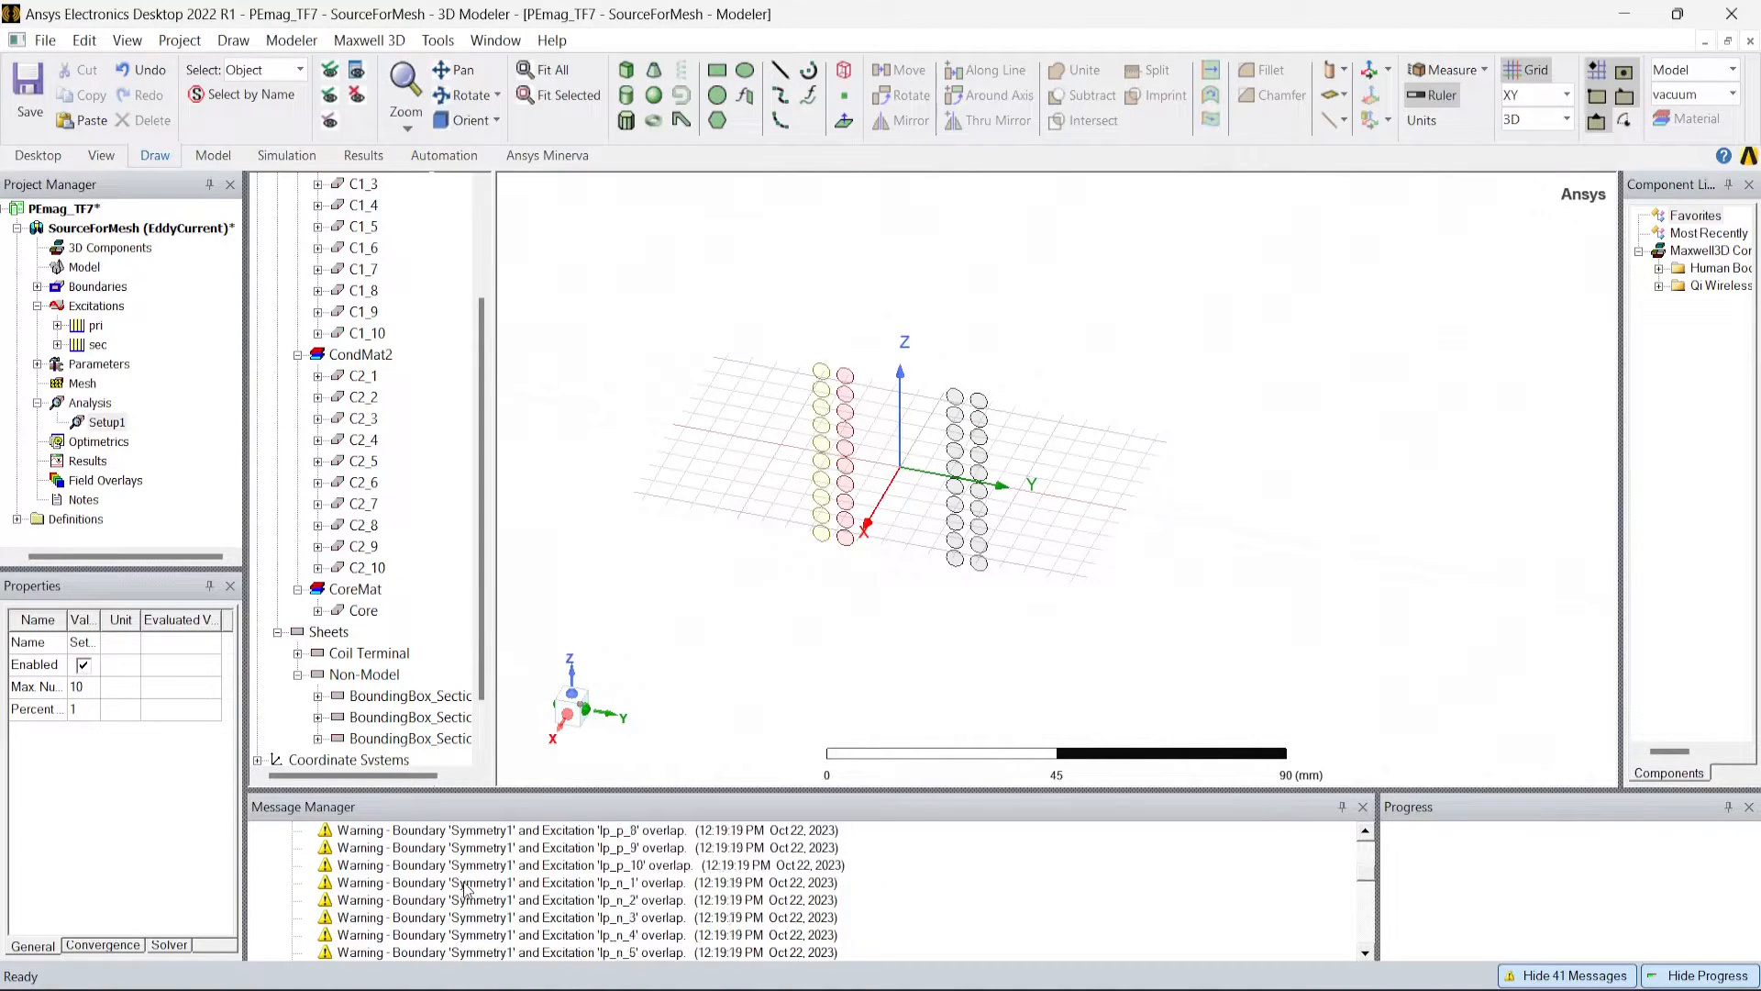
pyautogui.scroll(1, 470, 883)
pyautogui.click(469, 883)
pyautogui.click(473, 900)
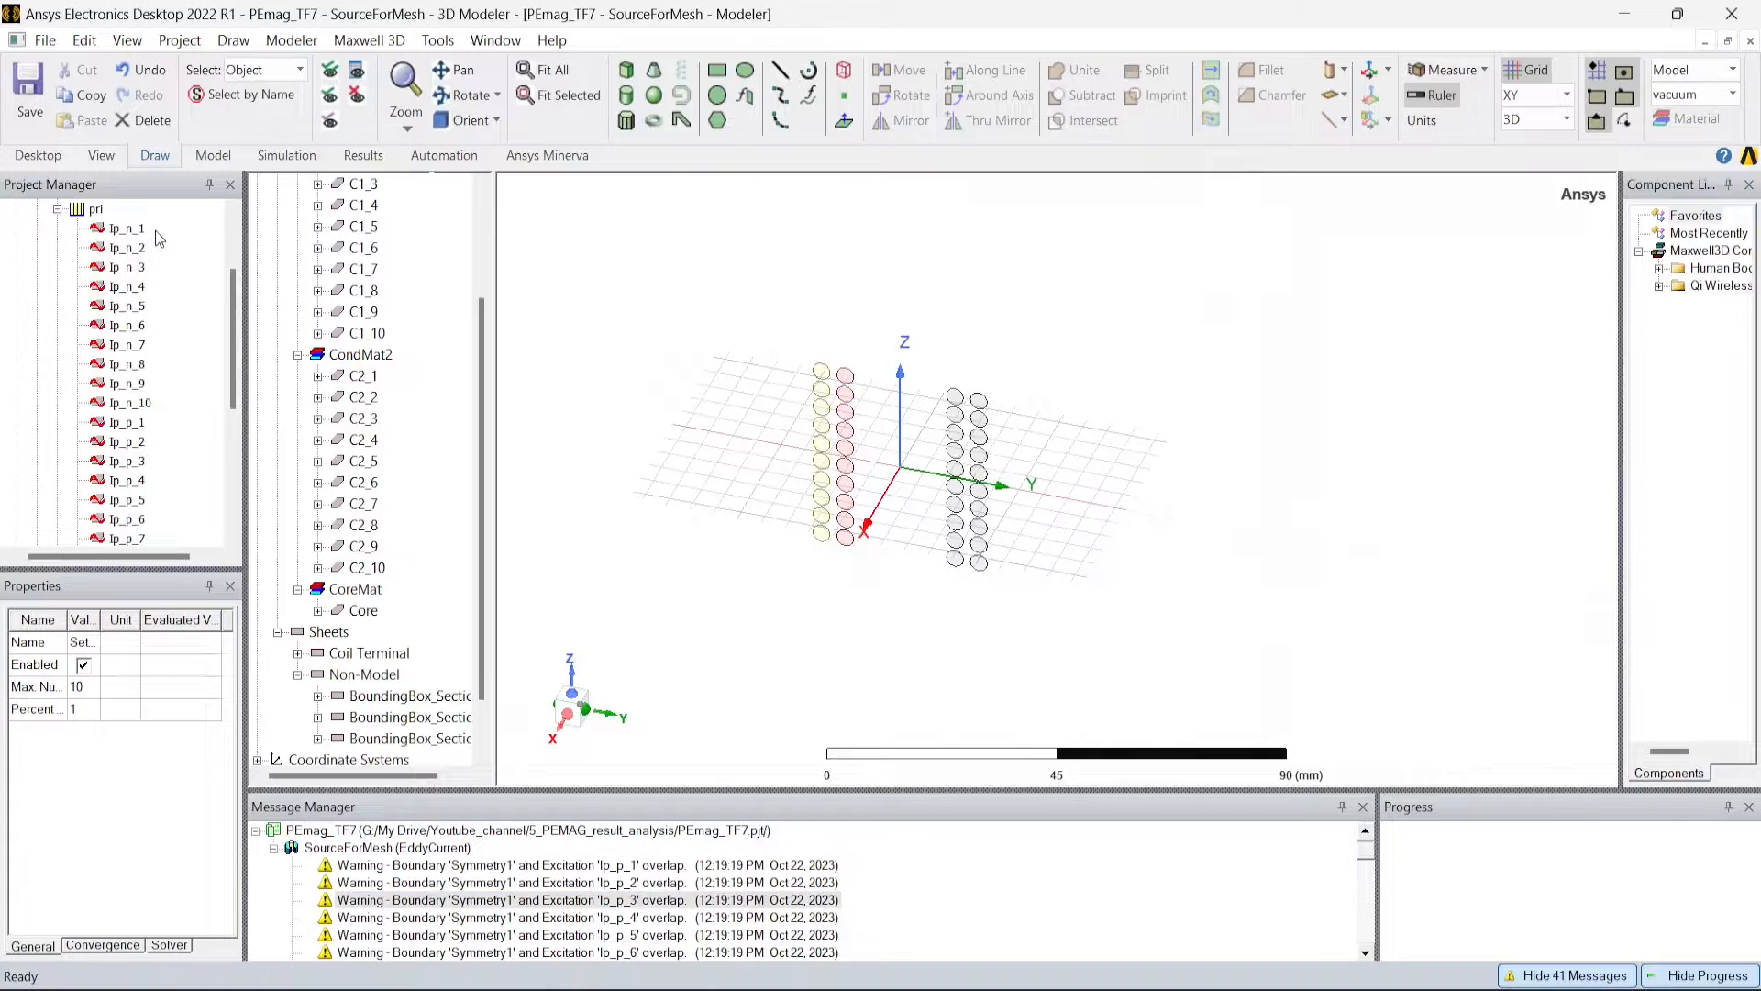
pyautogui.click(127, 228)
pyautogui.scroll(2, 903, 363)
pyautogui.scroll(3, 968, 409)
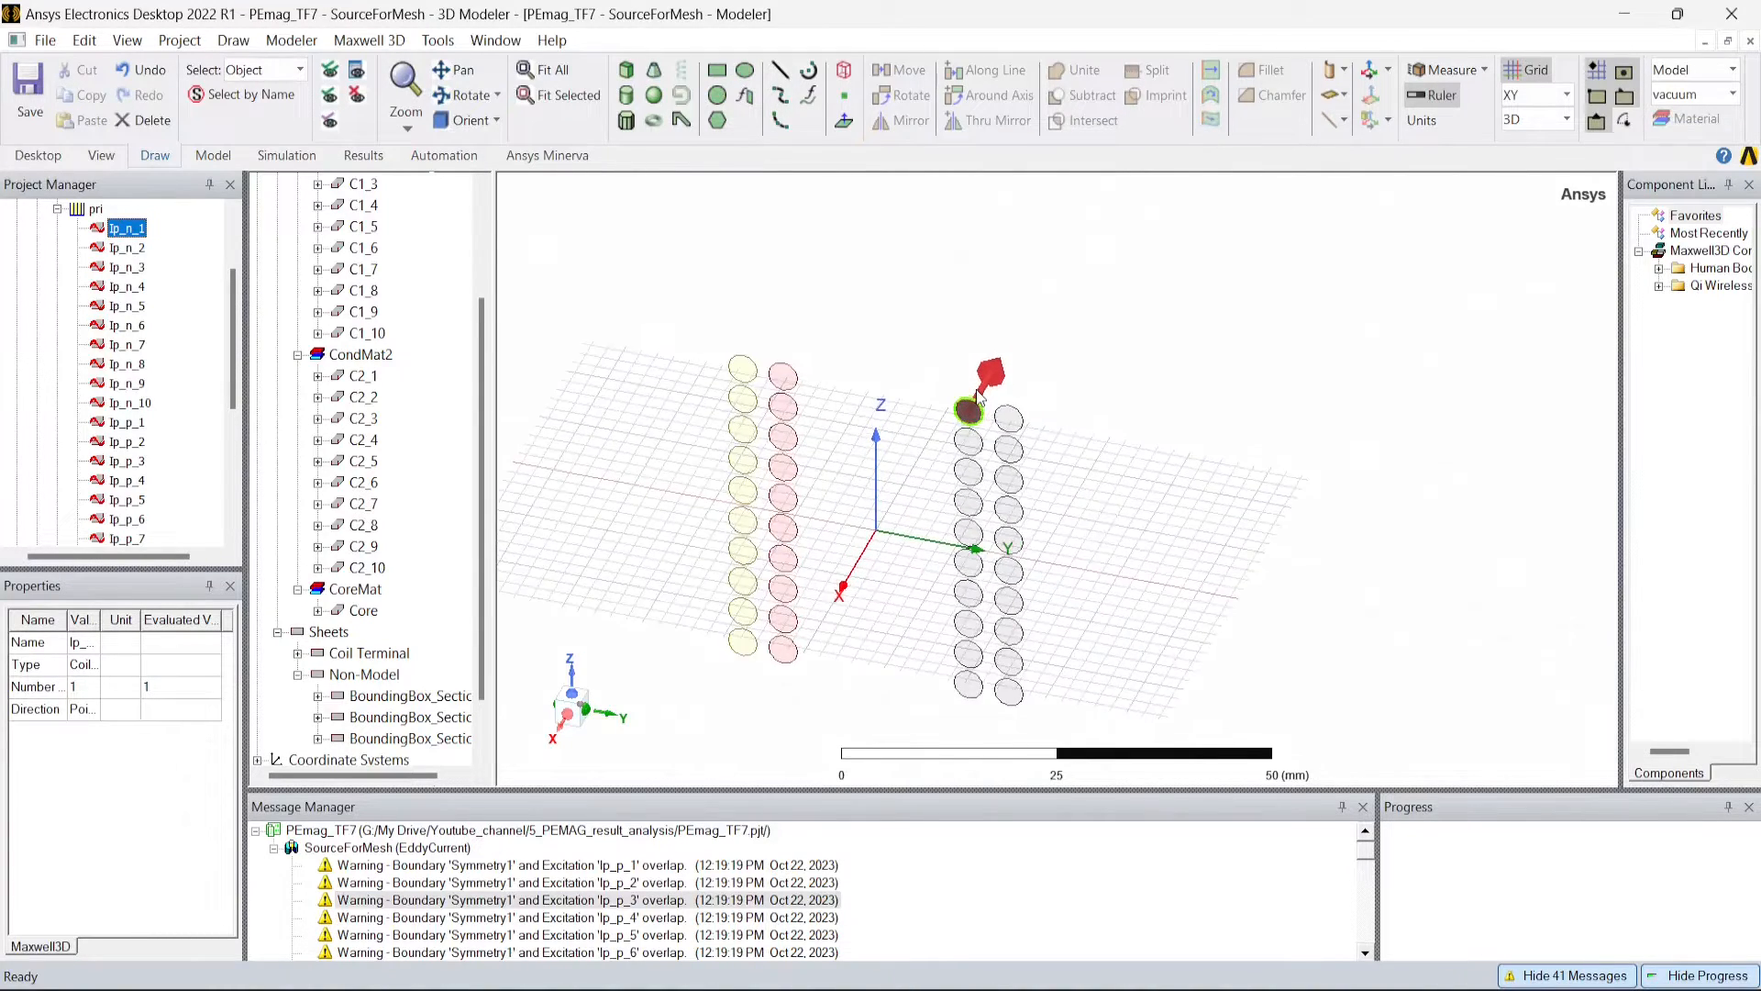
pyautogui.scroll(-1, 991, 417)
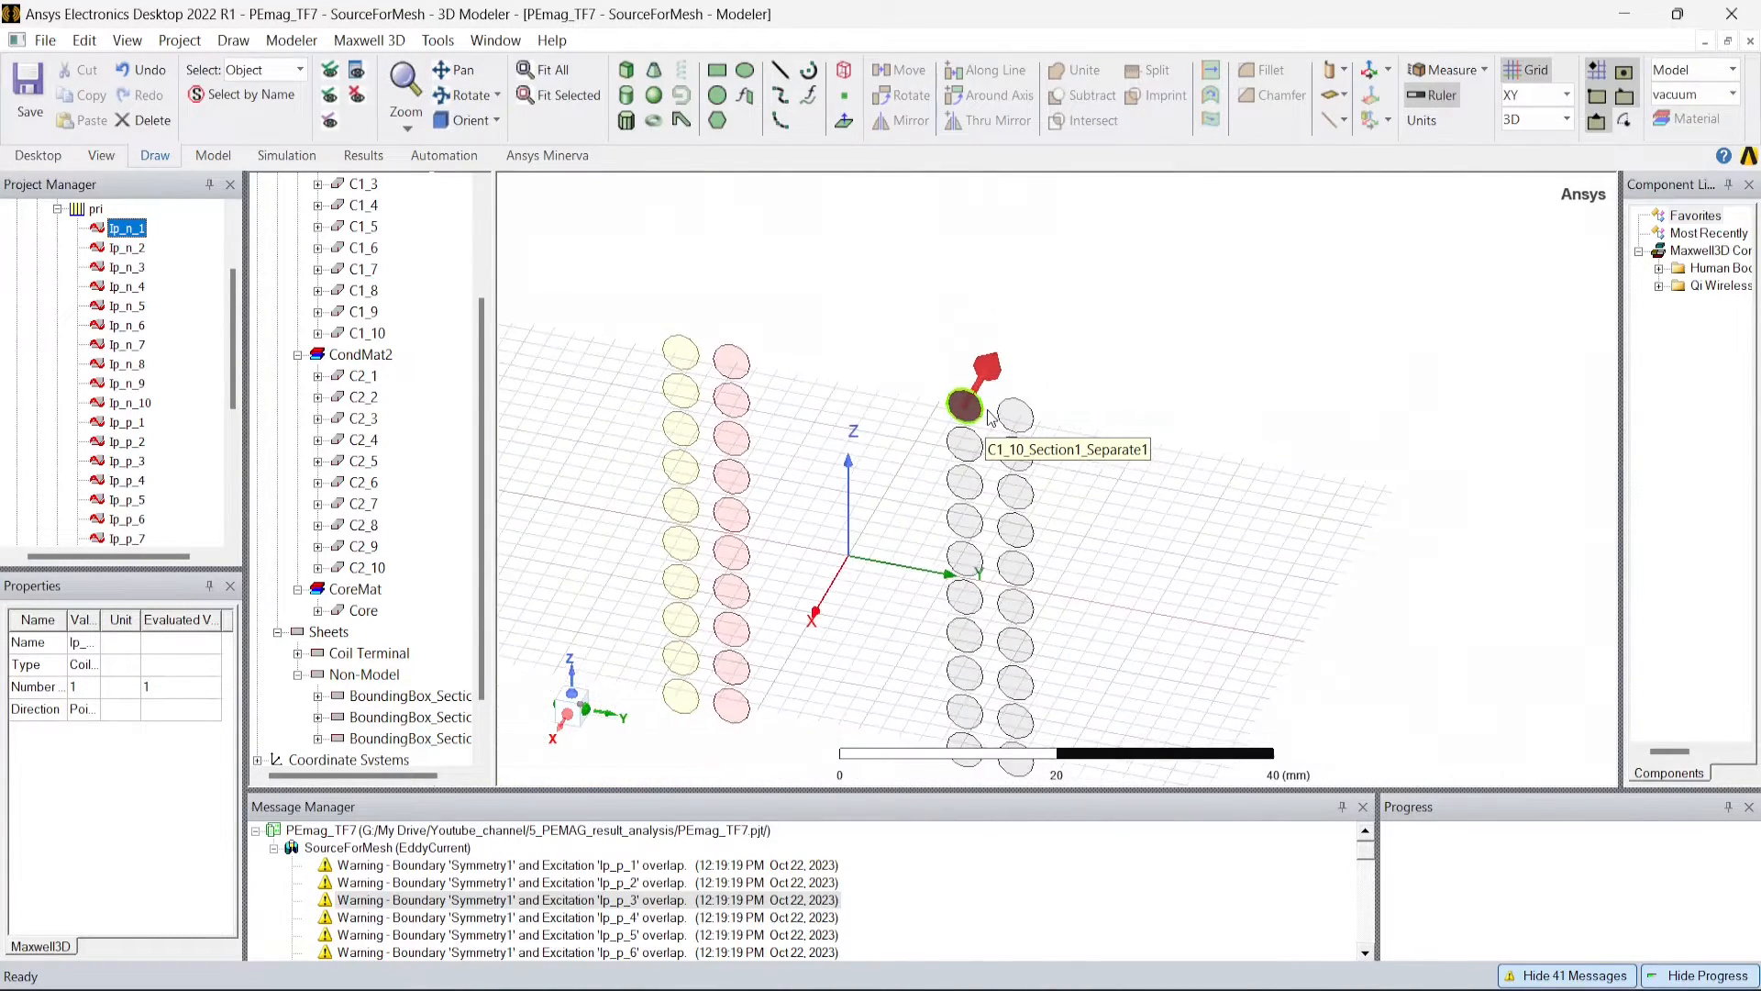
pyautogui.click(965, 312)
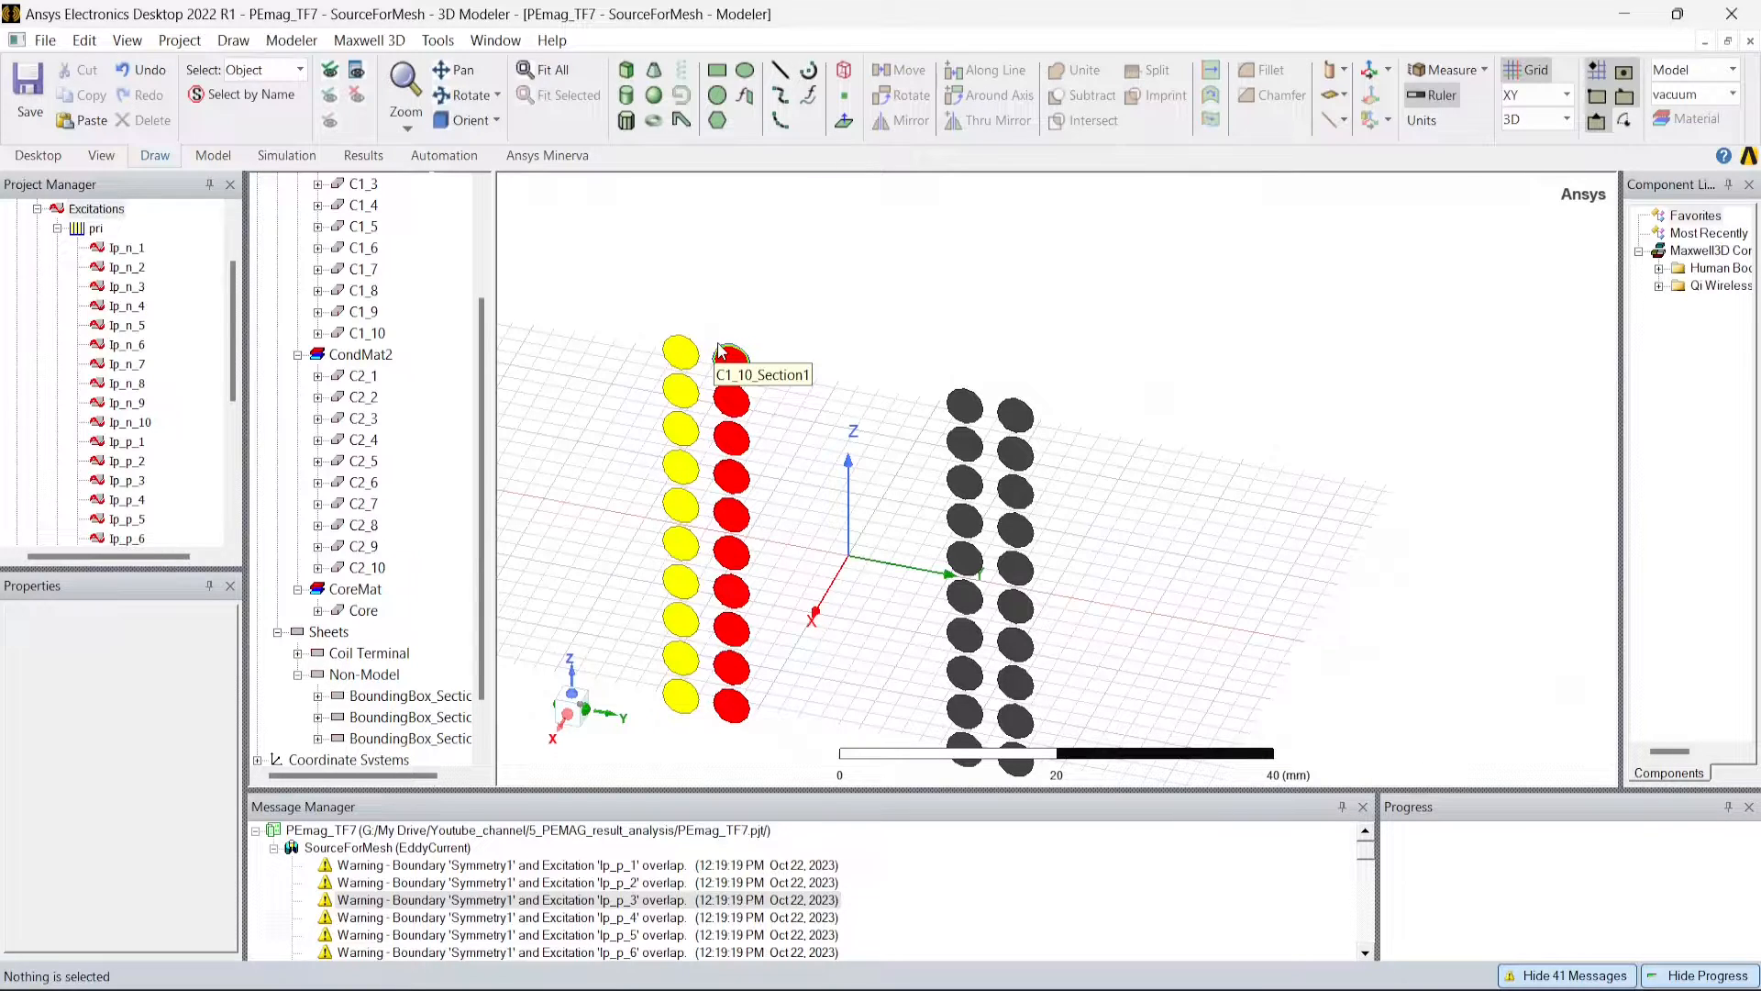
# Select all coil terminal sheets in the model and move them 0.5 mm along the positive X axis from the origin.
pyautogui.scroll(-2, 825, 300)
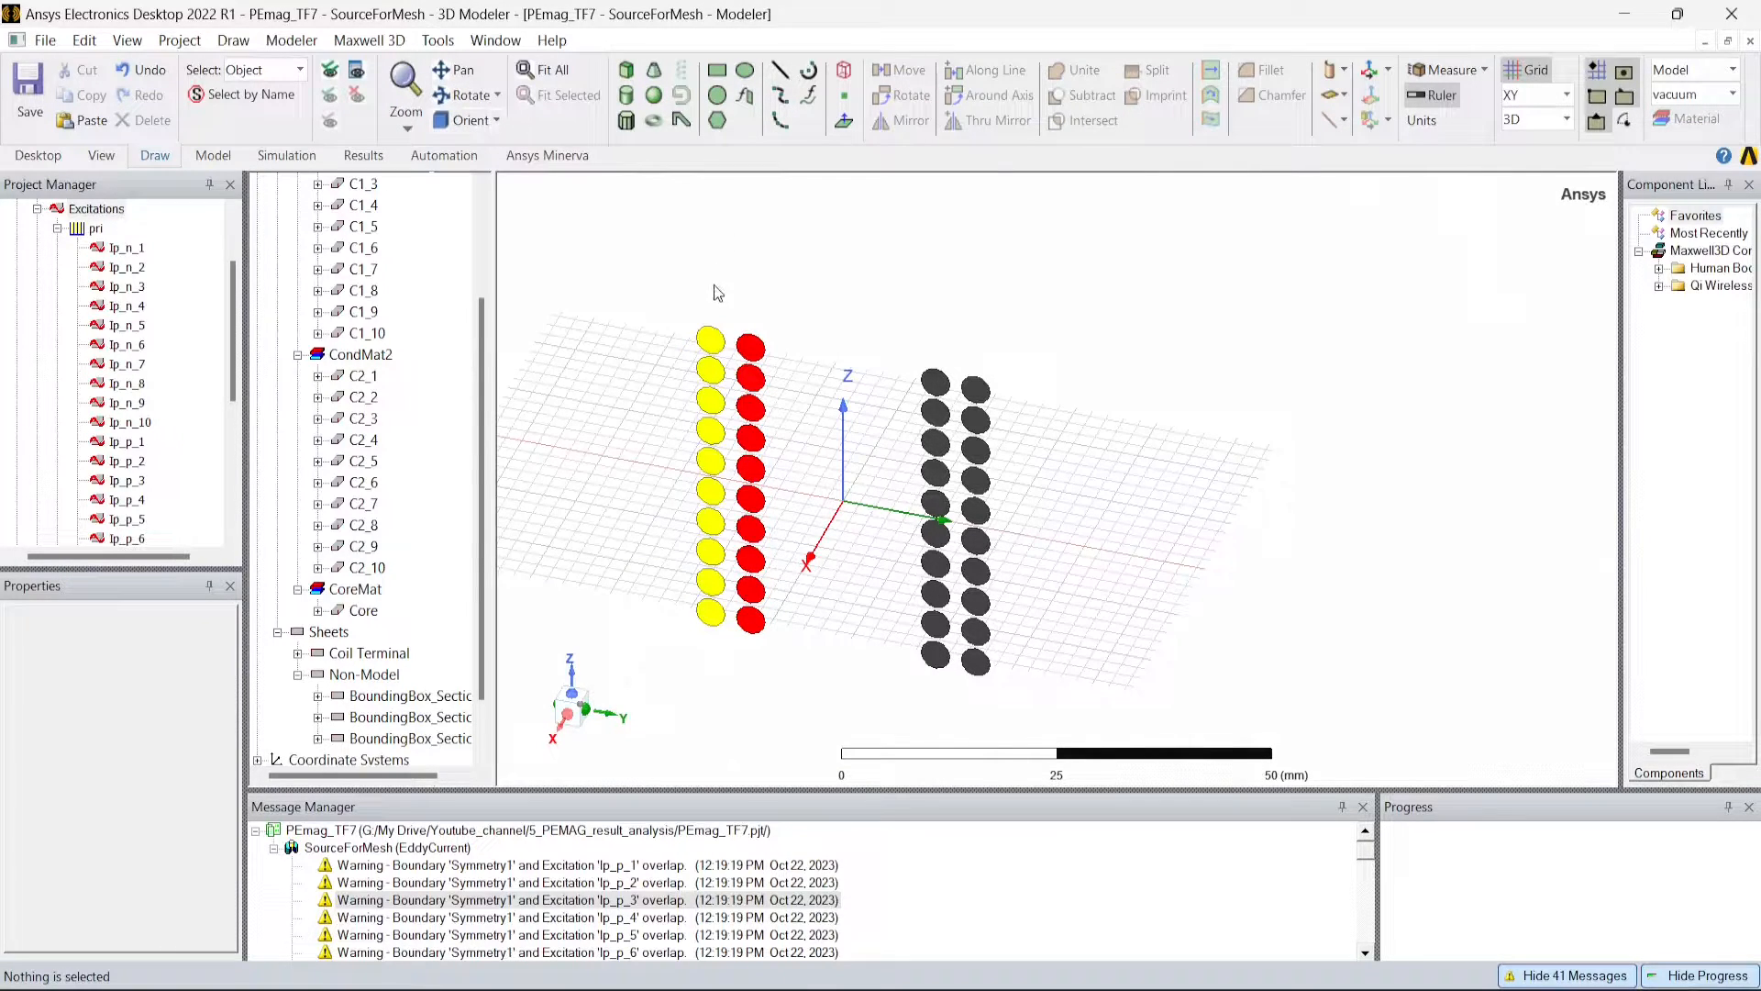
pyautogui.moveTo(657, 267)
pyautogui.mouseDown()
pyautogui.moveTo(839, 665)
pyautogui.moveTo(1079, 725)
pyautogui.mouseUp()
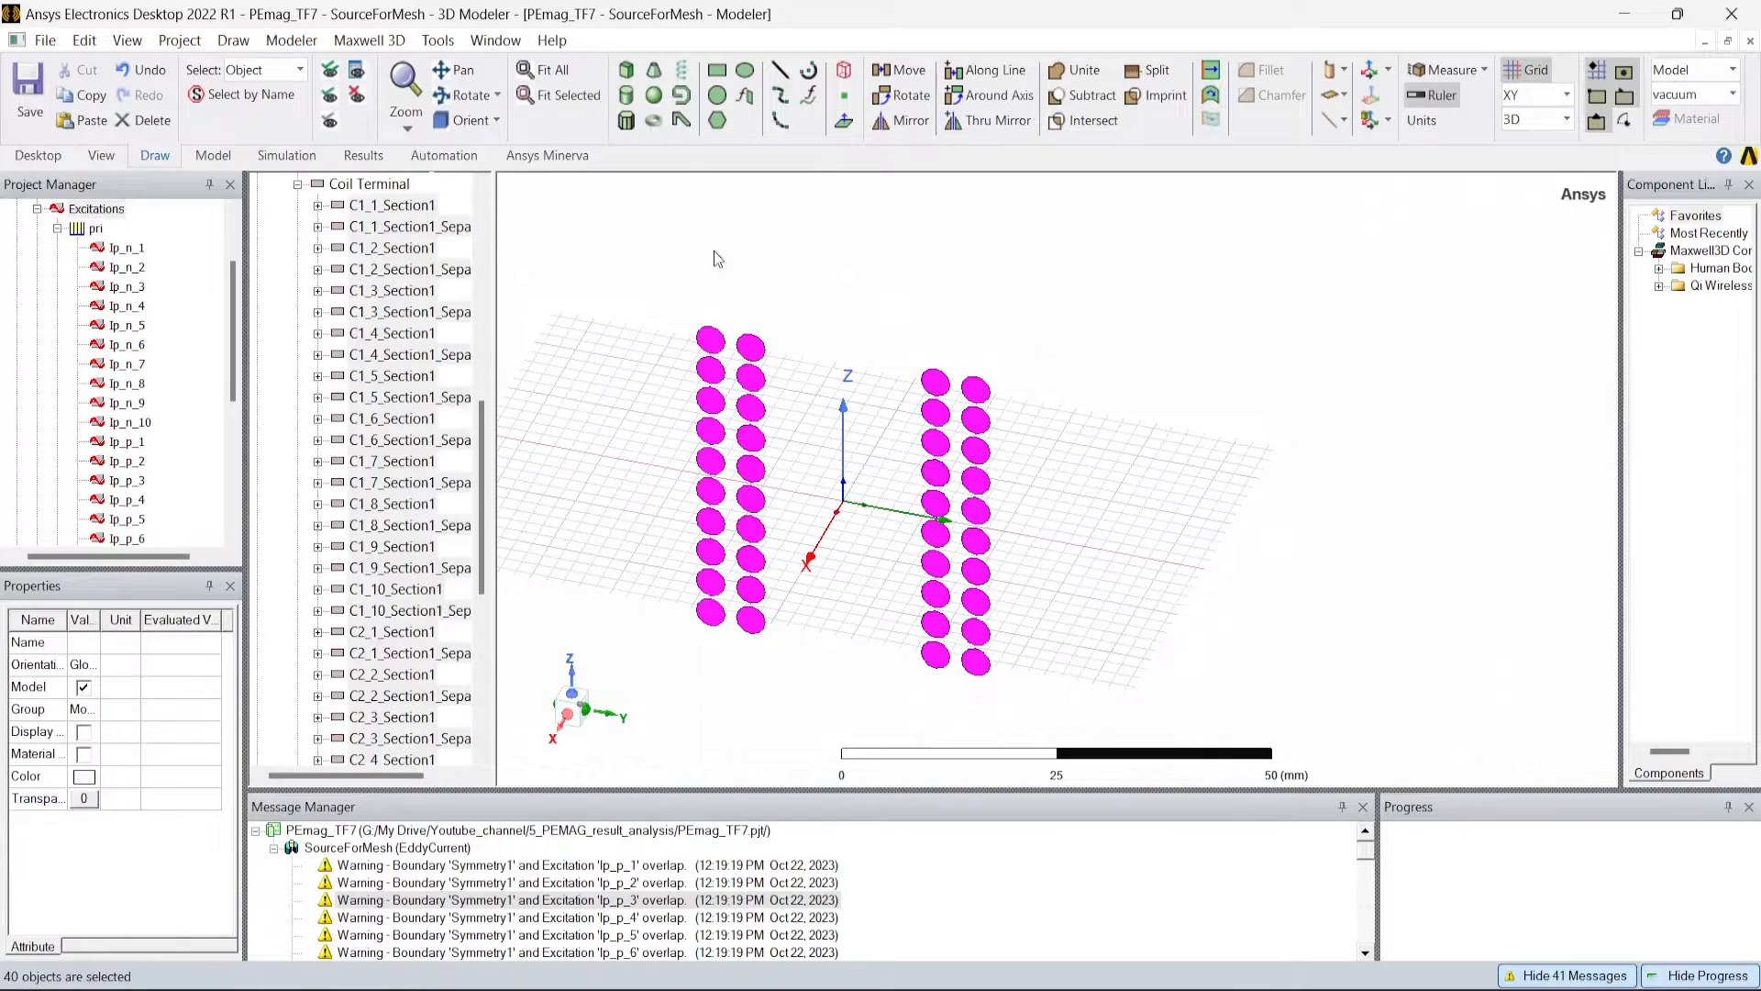
pyautogui.click(236, 41)
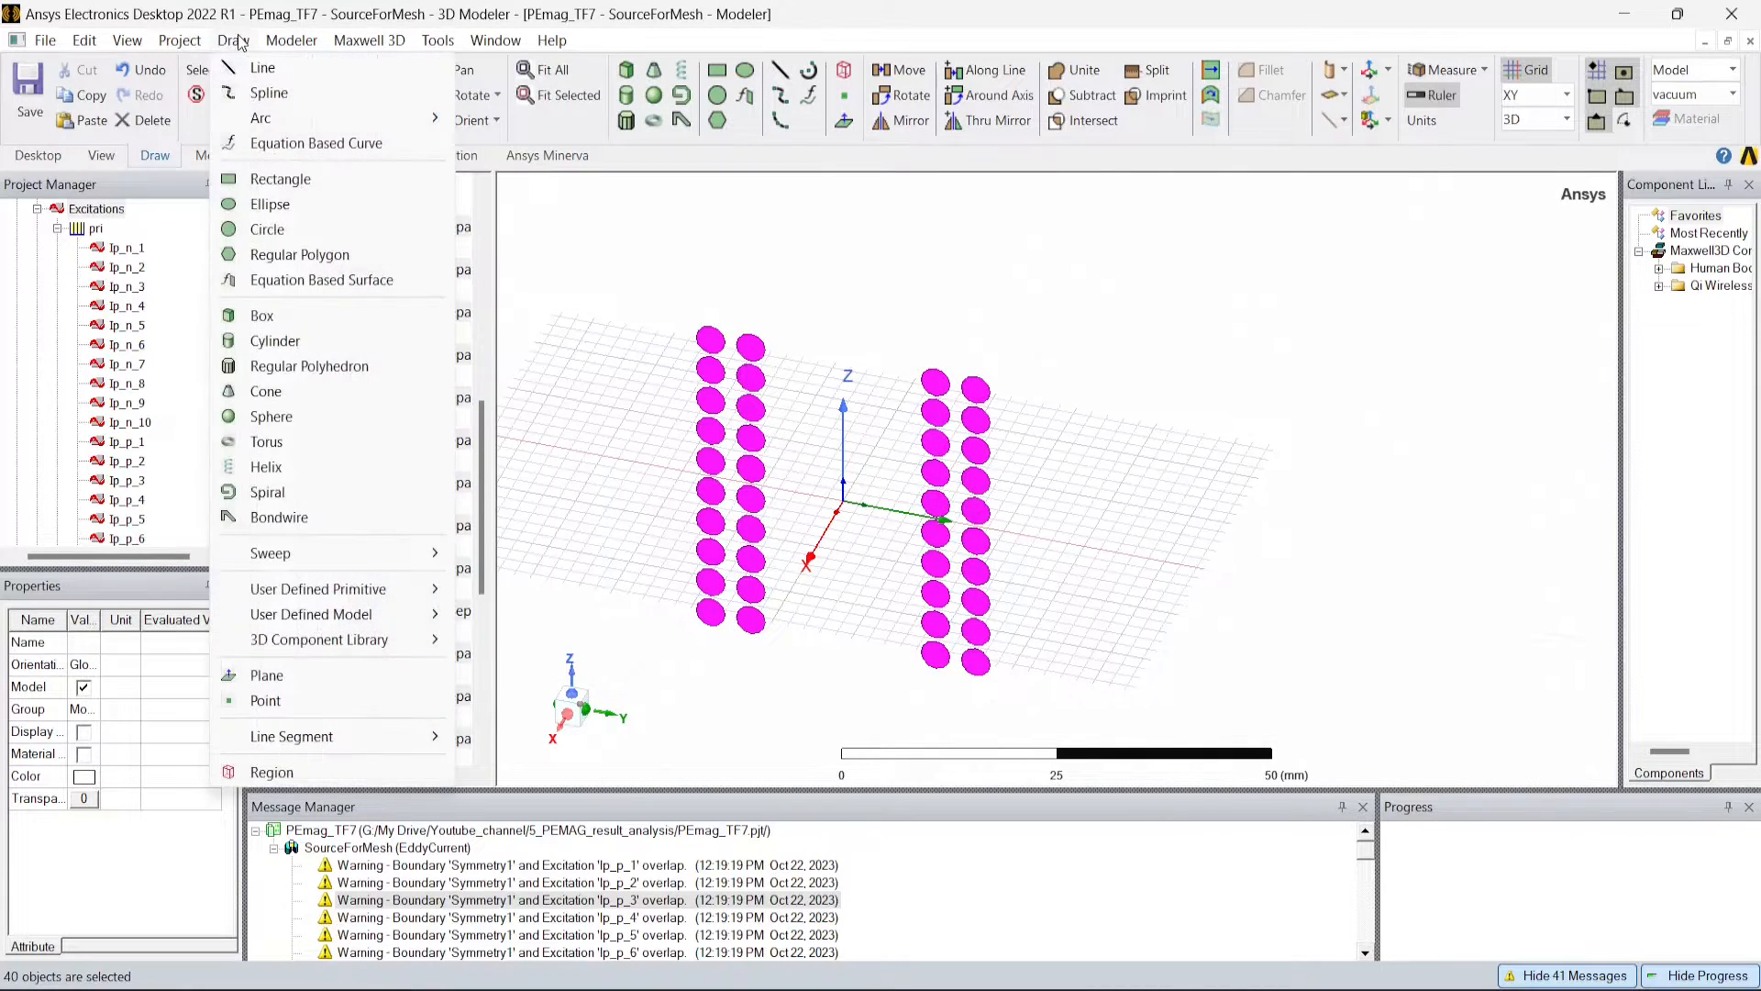
pyautogui.click(922, 42)
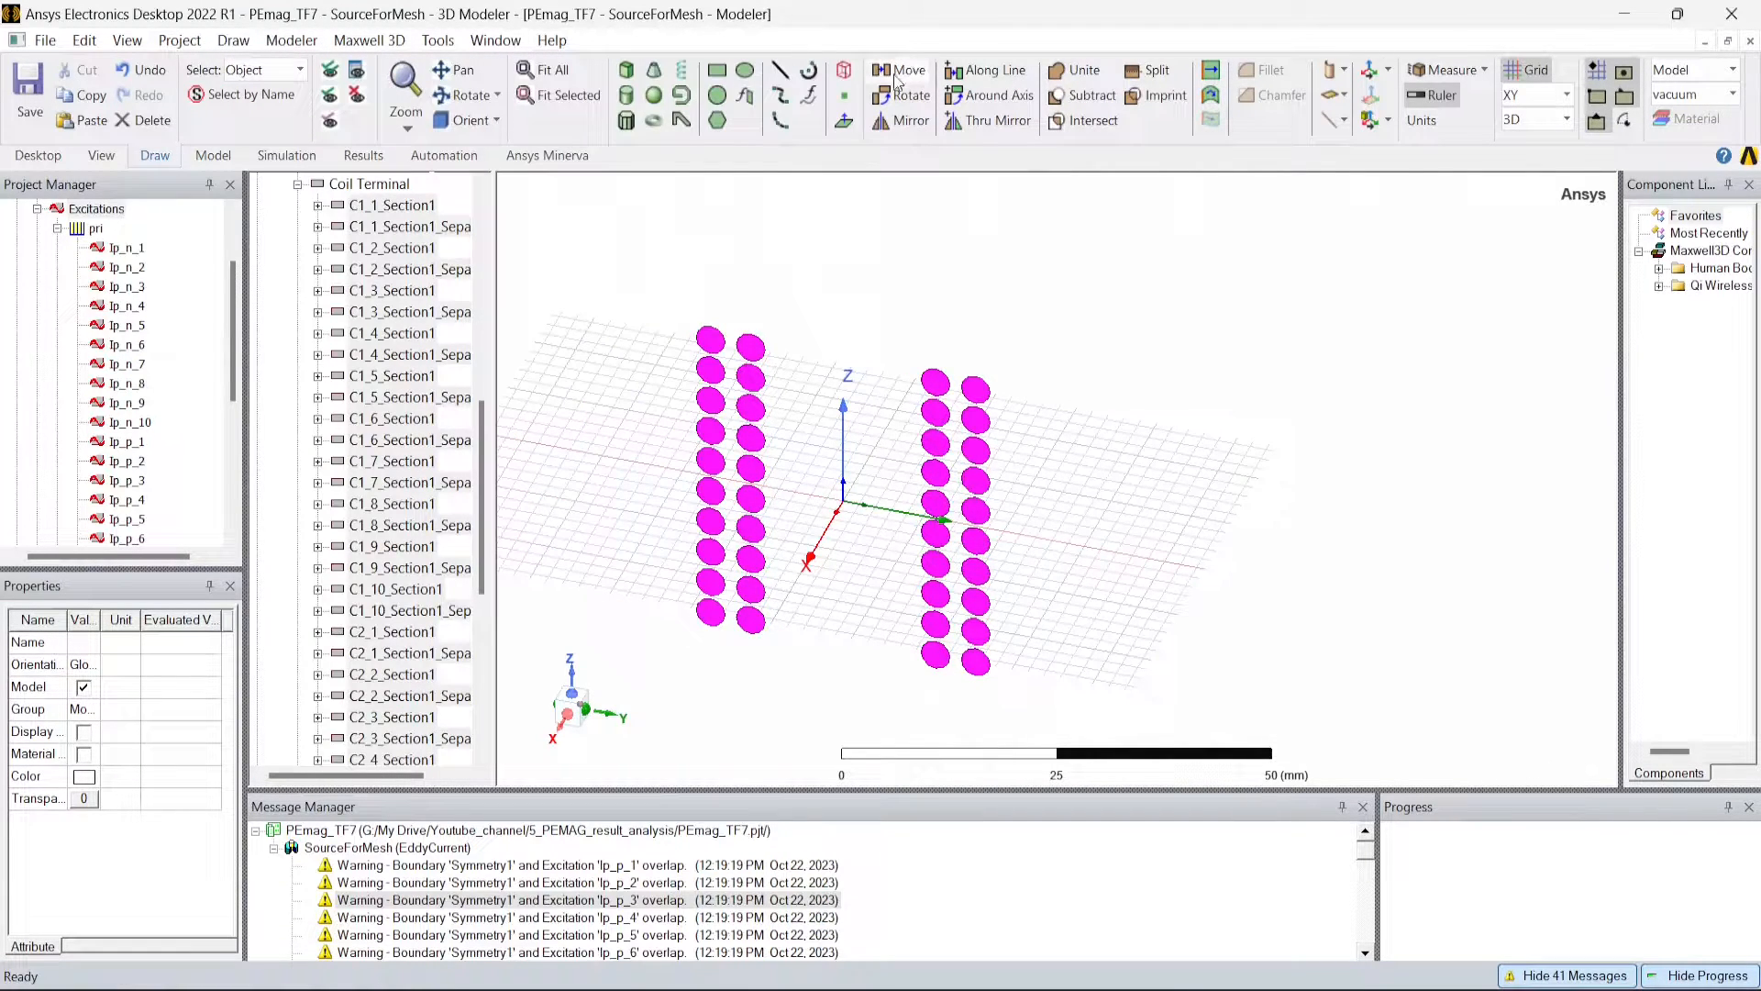
pyautogui.click(906, 70)
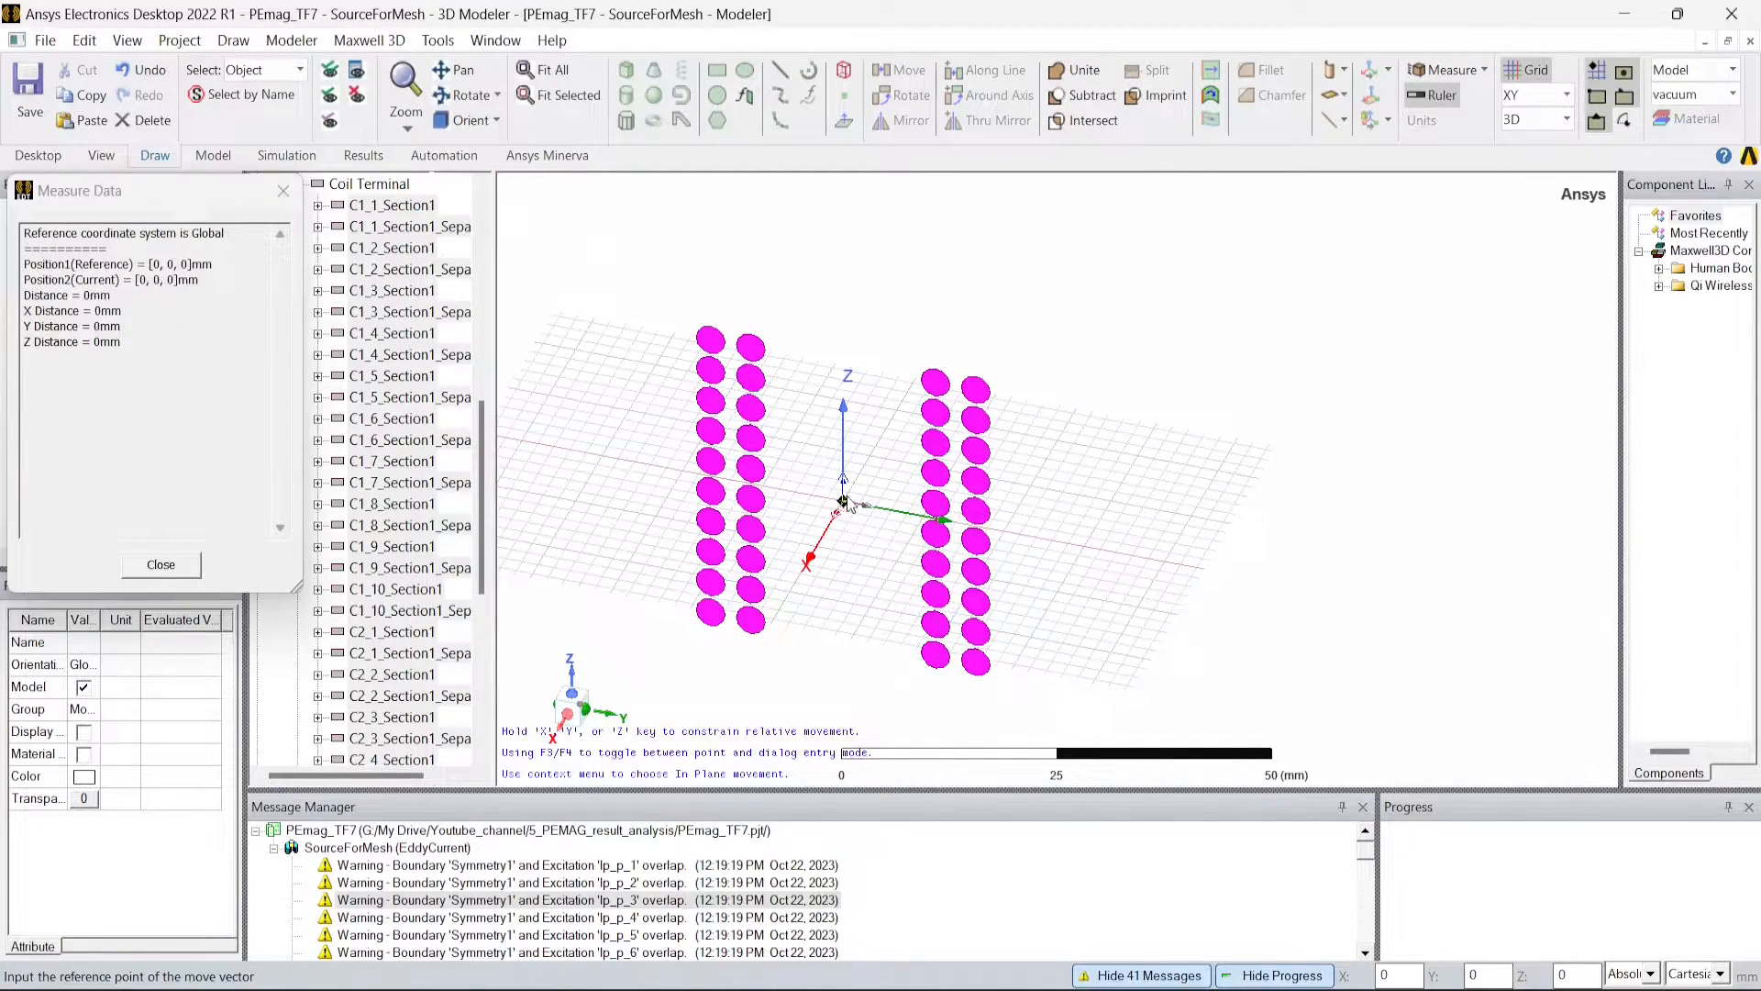
pyautogui.scroll(5, 842, 503)
pyautogui.scroll(2, 845, 507)
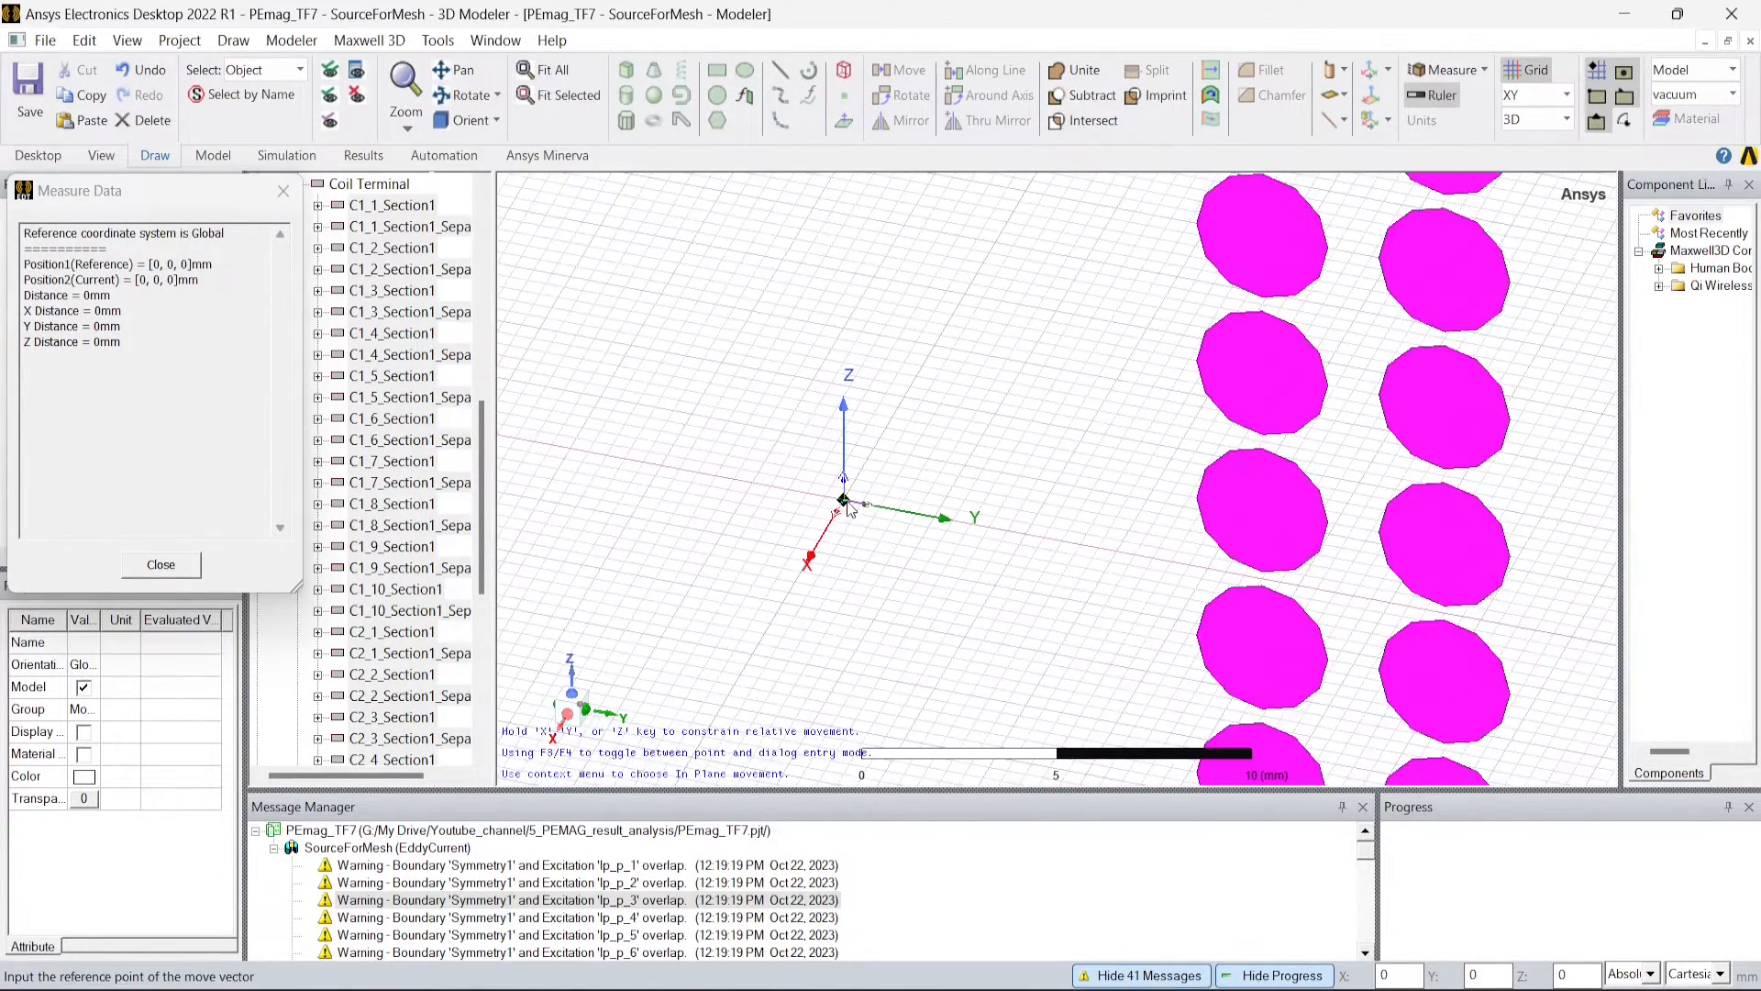
pyautogui.click(844, 503)
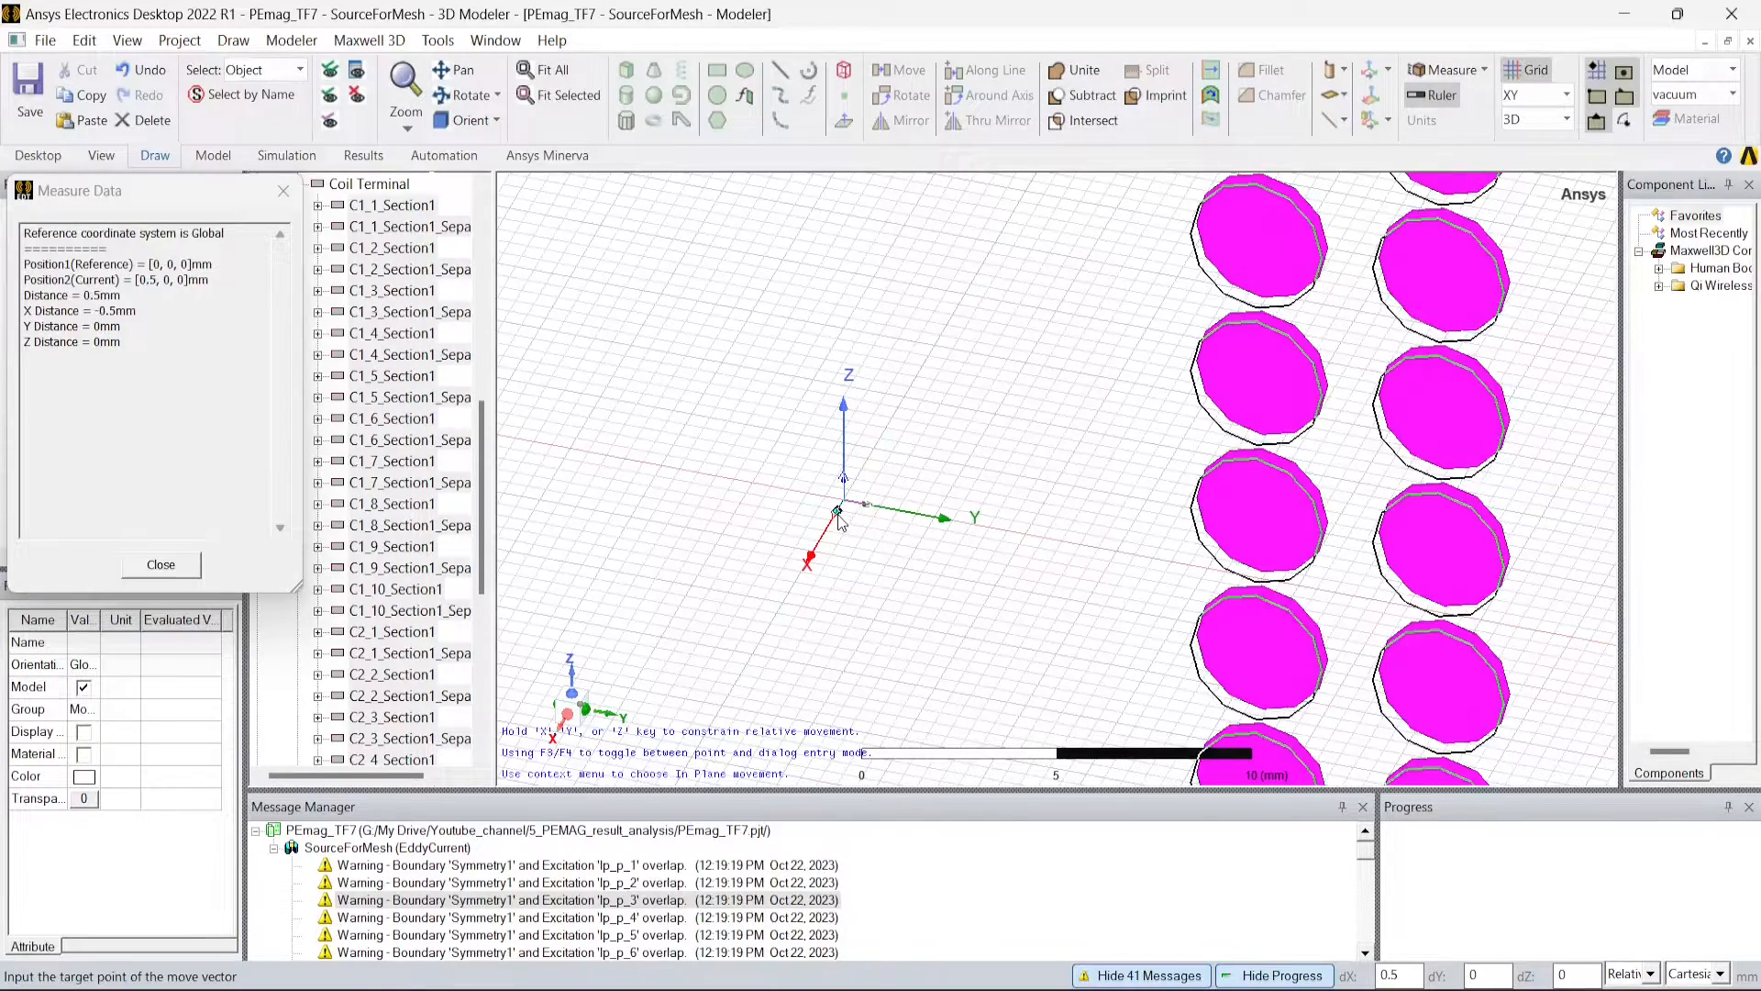
pyautogui.click(837, 516)
# Collapse the Sheets group in the model tree.
pyautogui.scroll(-3, 1055, 456)
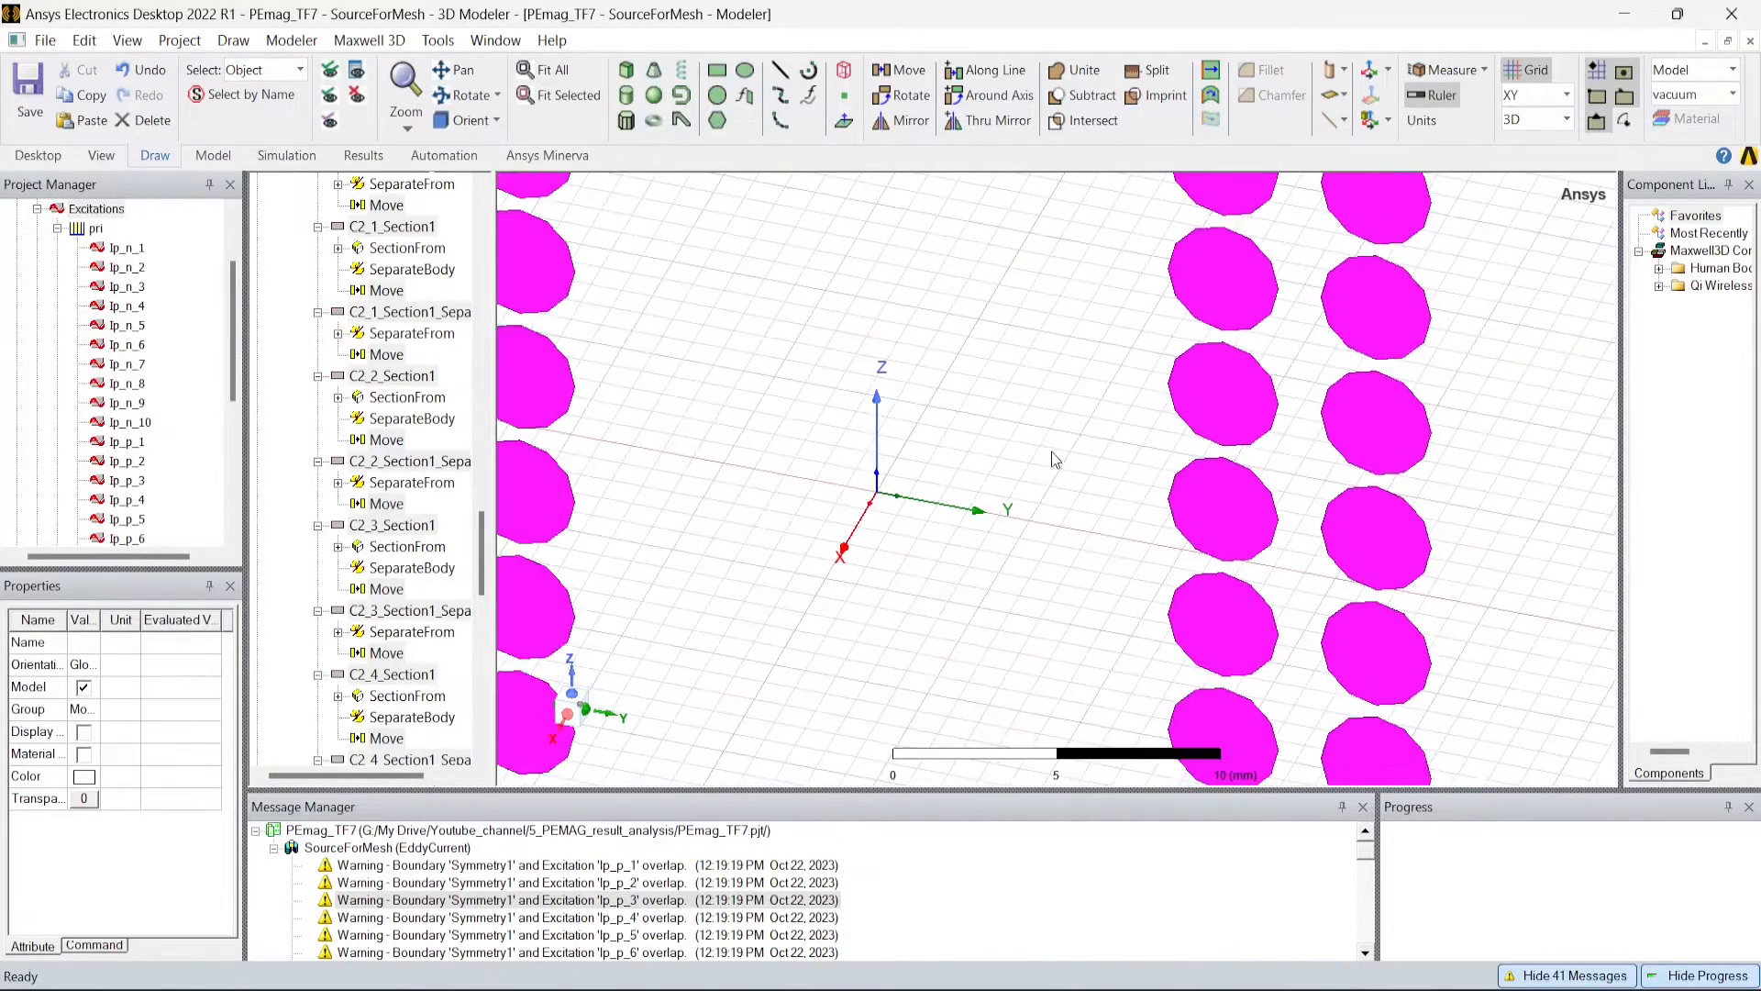
pyautogui.scroll(-5, 1055, 456)
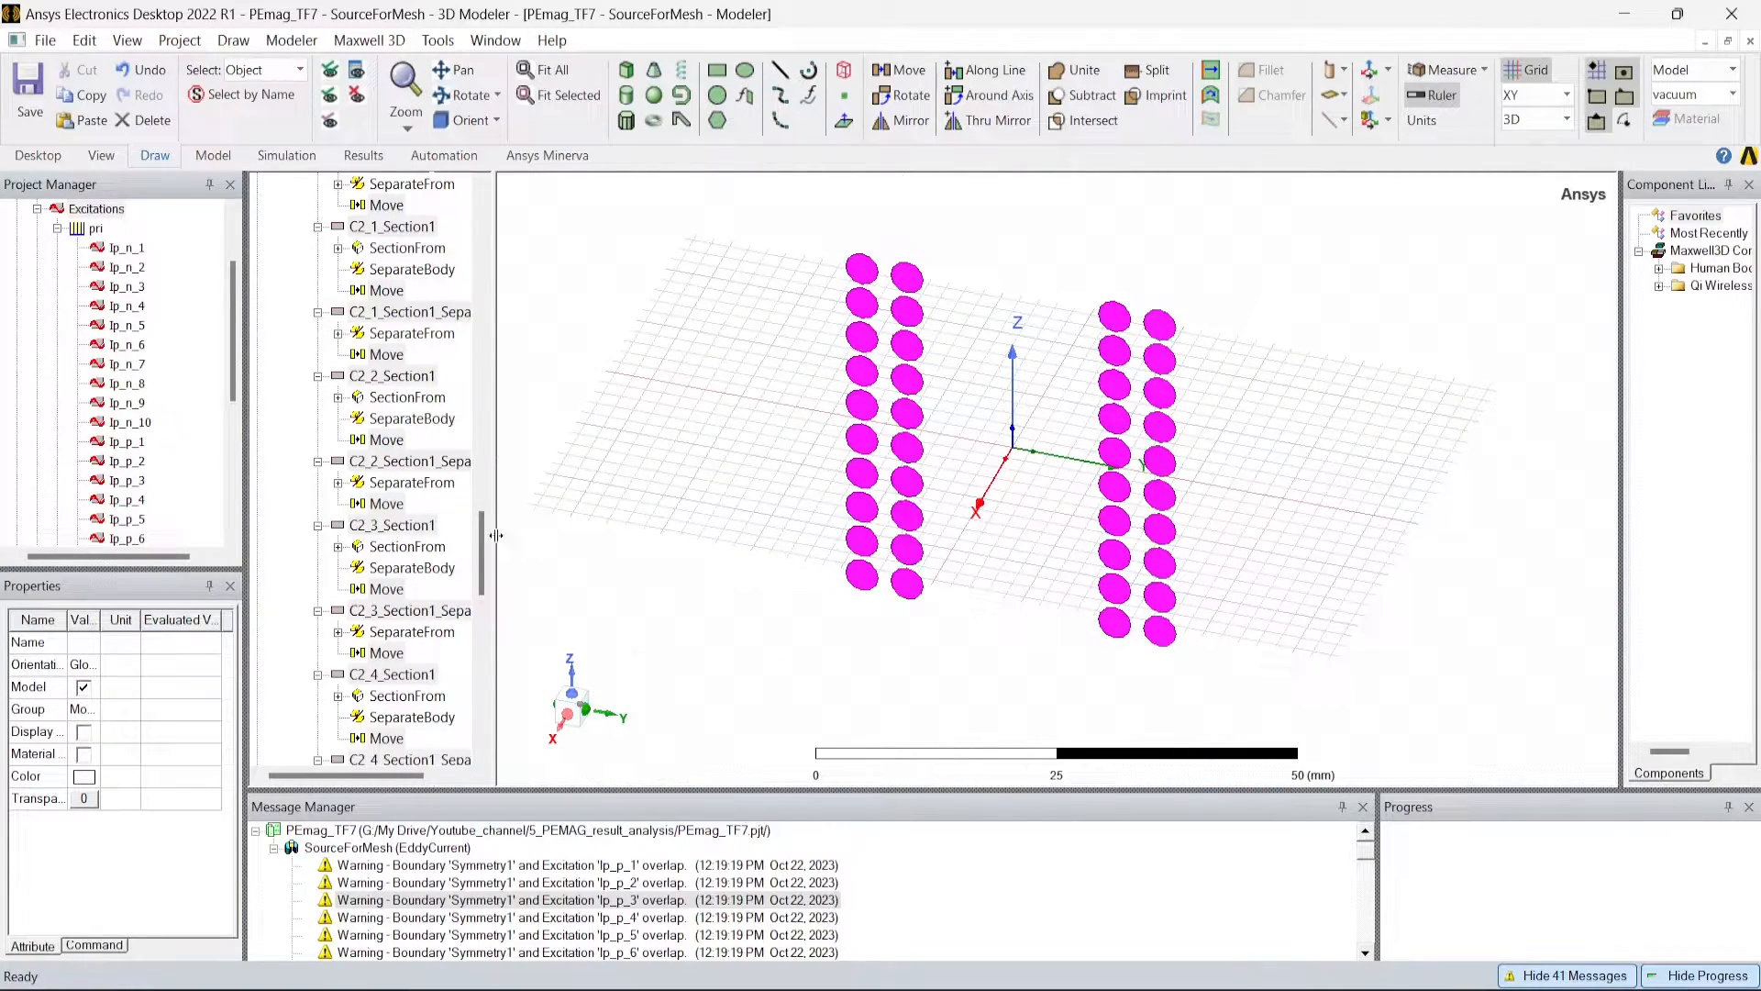
pyautogui.moveTo(486, 540); pyautogui.dragTo(514, 266)
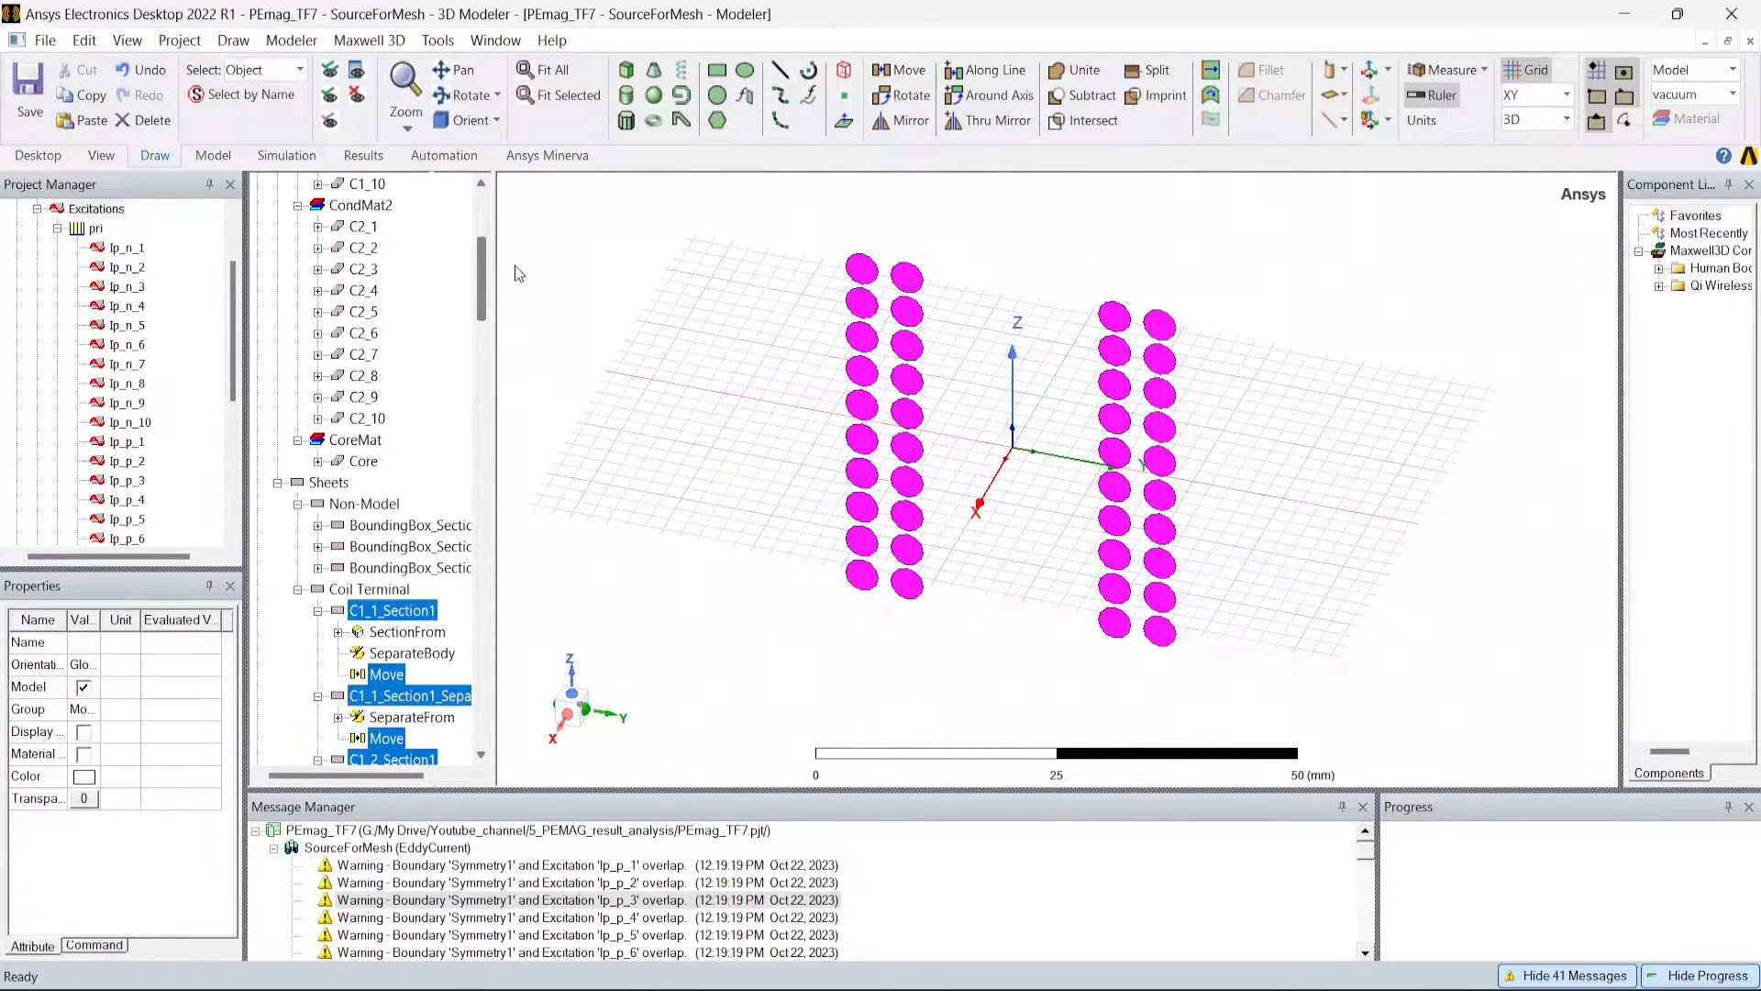
pyautogui.click(278, 481)
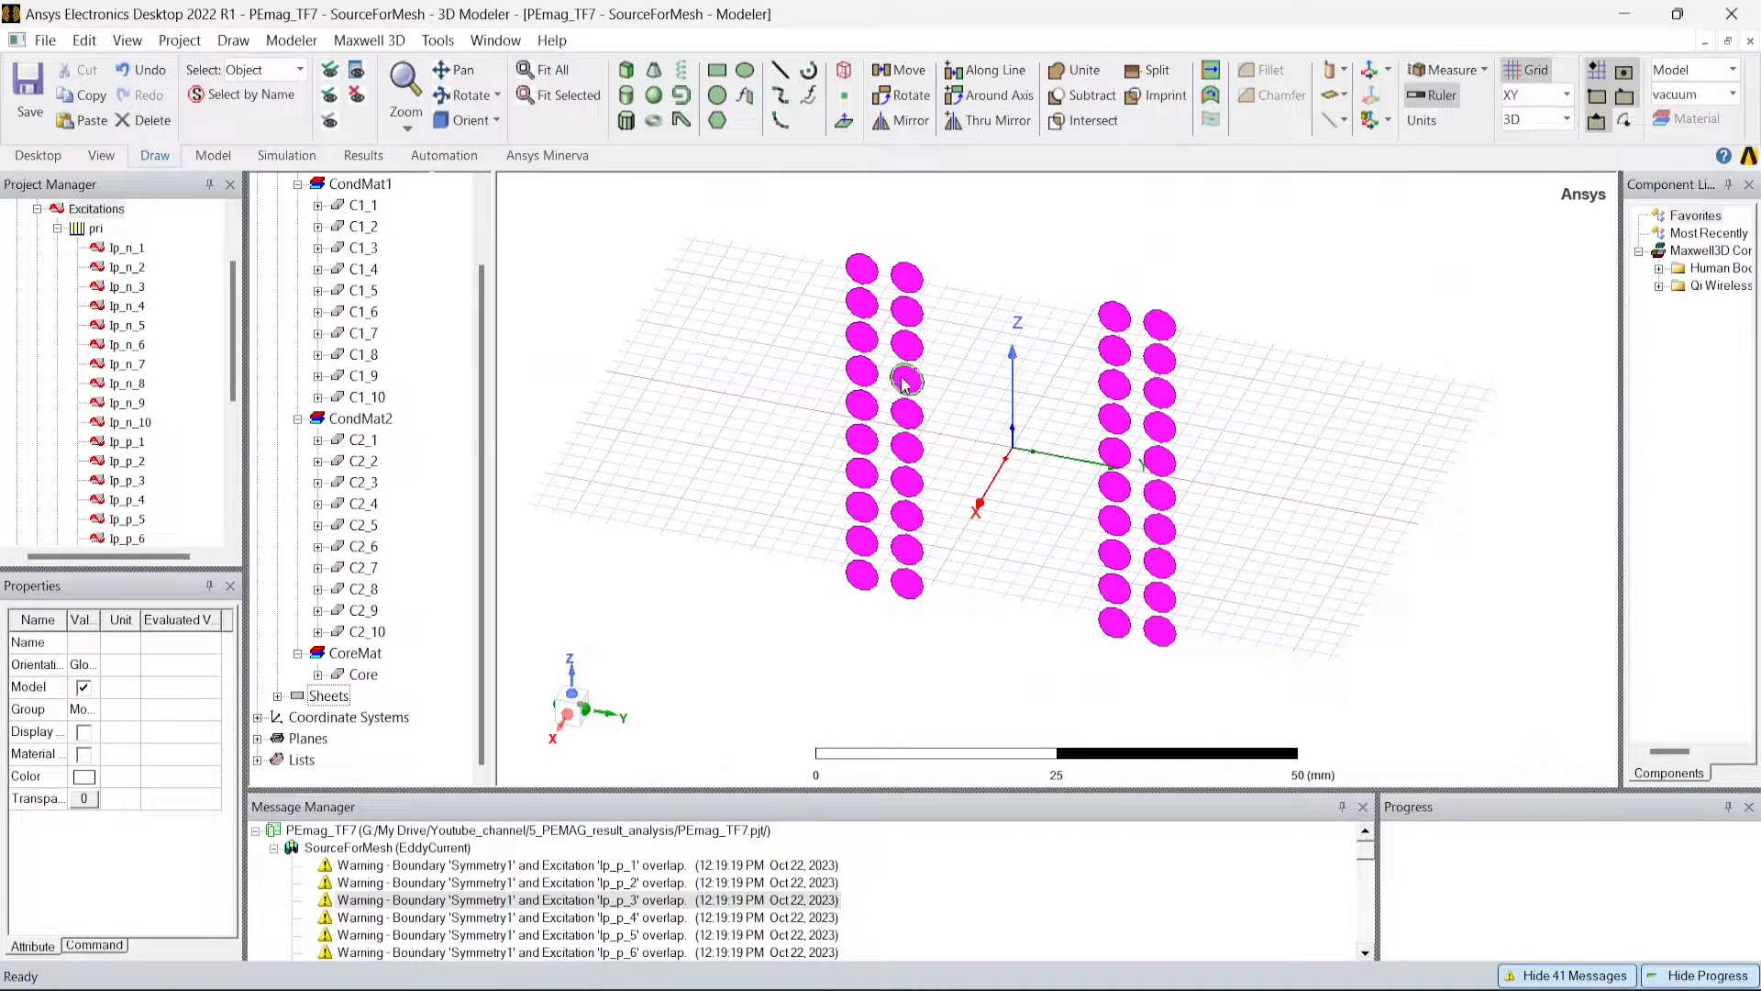
# Highlight conductor C1_1 and inspect the position of its terminal section relative to the conductor's end face.
pyautogui.scroll(2, 837, 335)
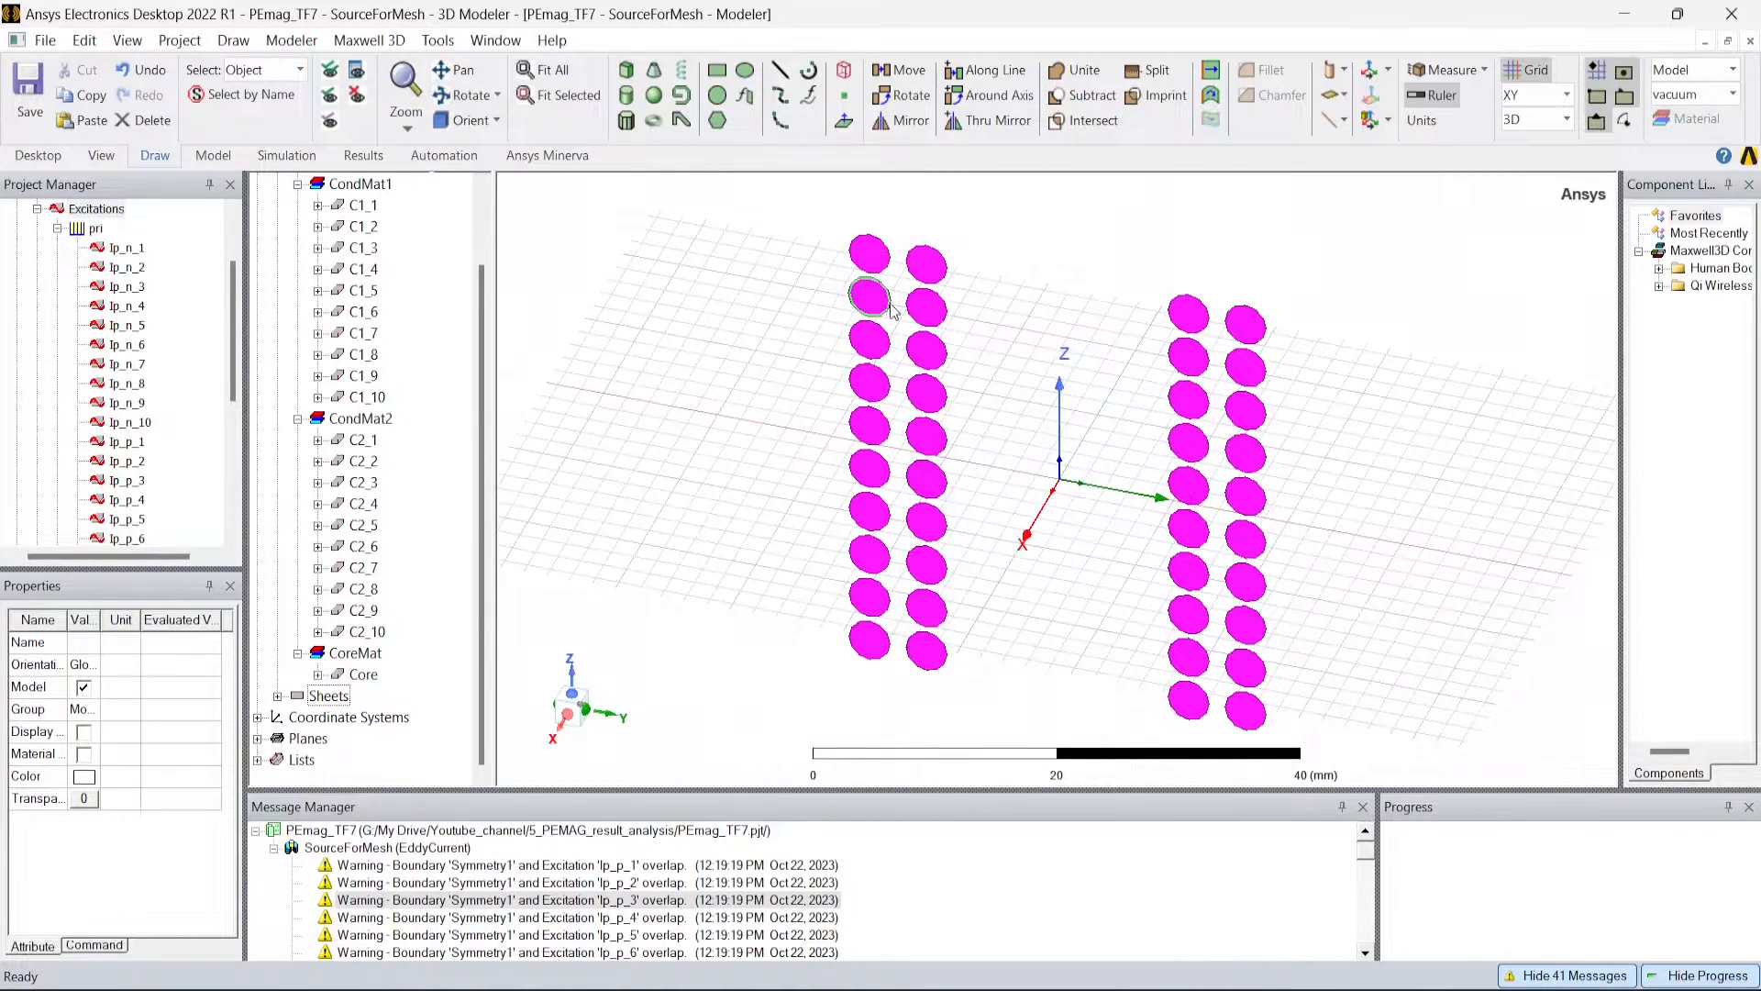
pyautogui.scroll(-1, 791, 477)
pyautogui.scroll(-1, 790, 477)
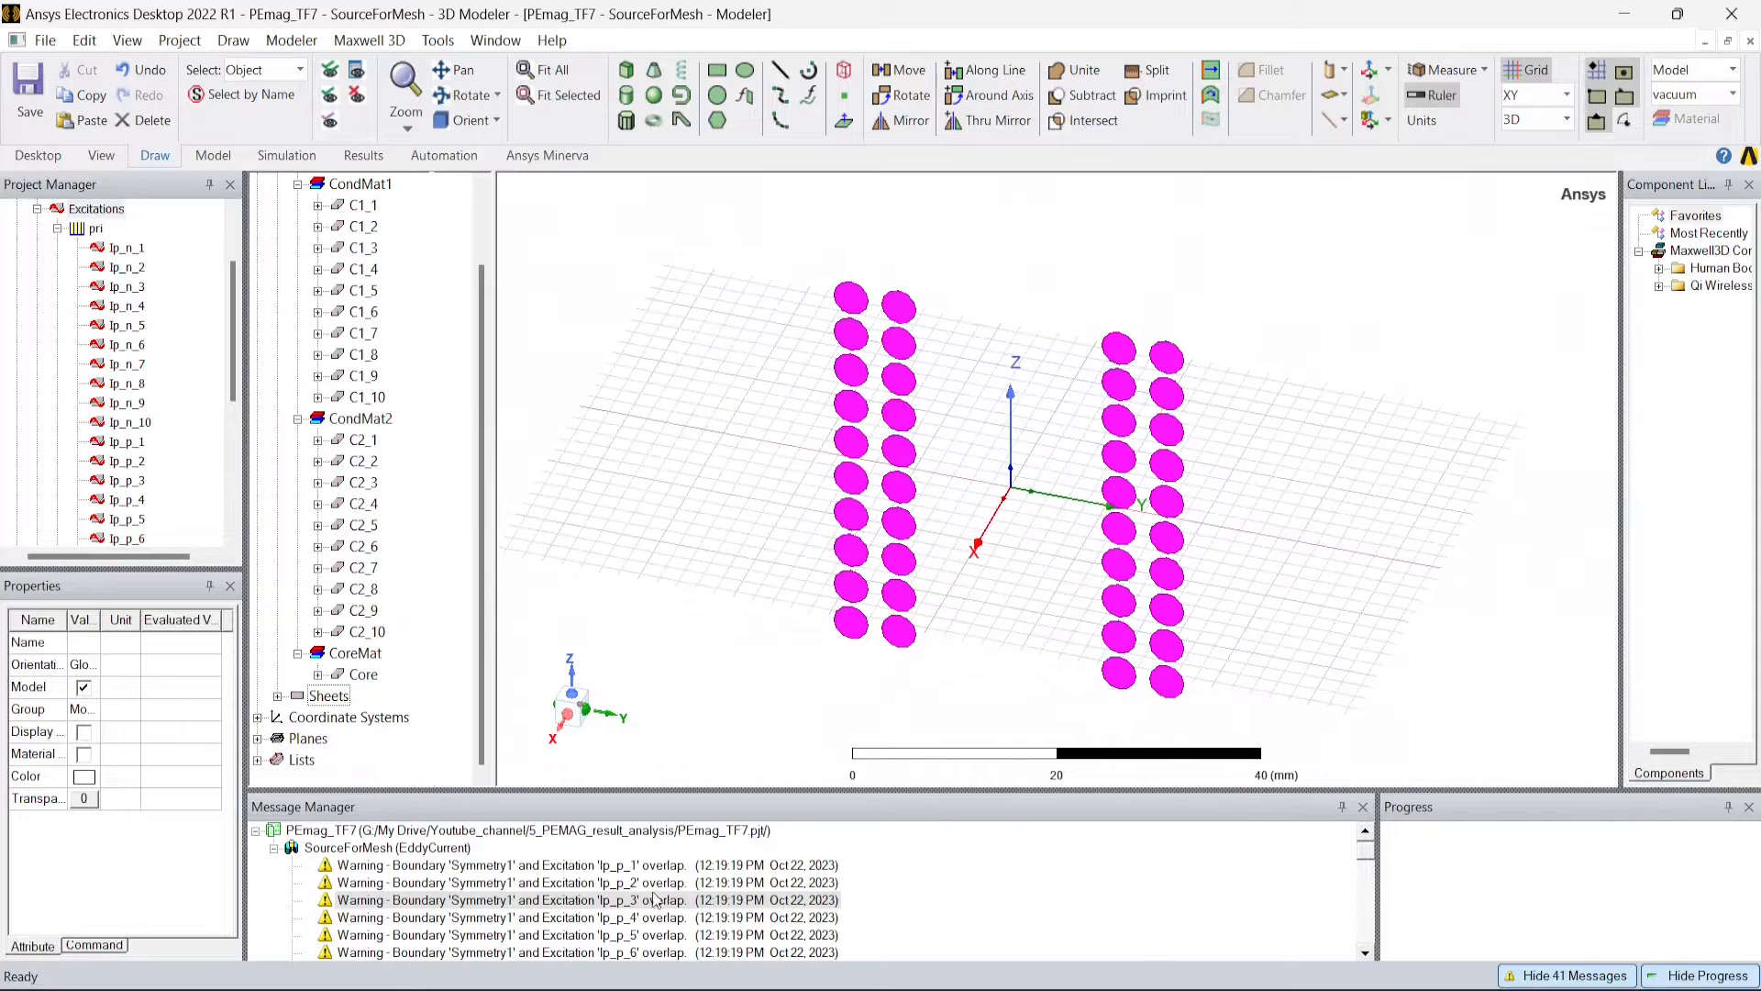
pyautogui.scroll(-1, 845, 464)
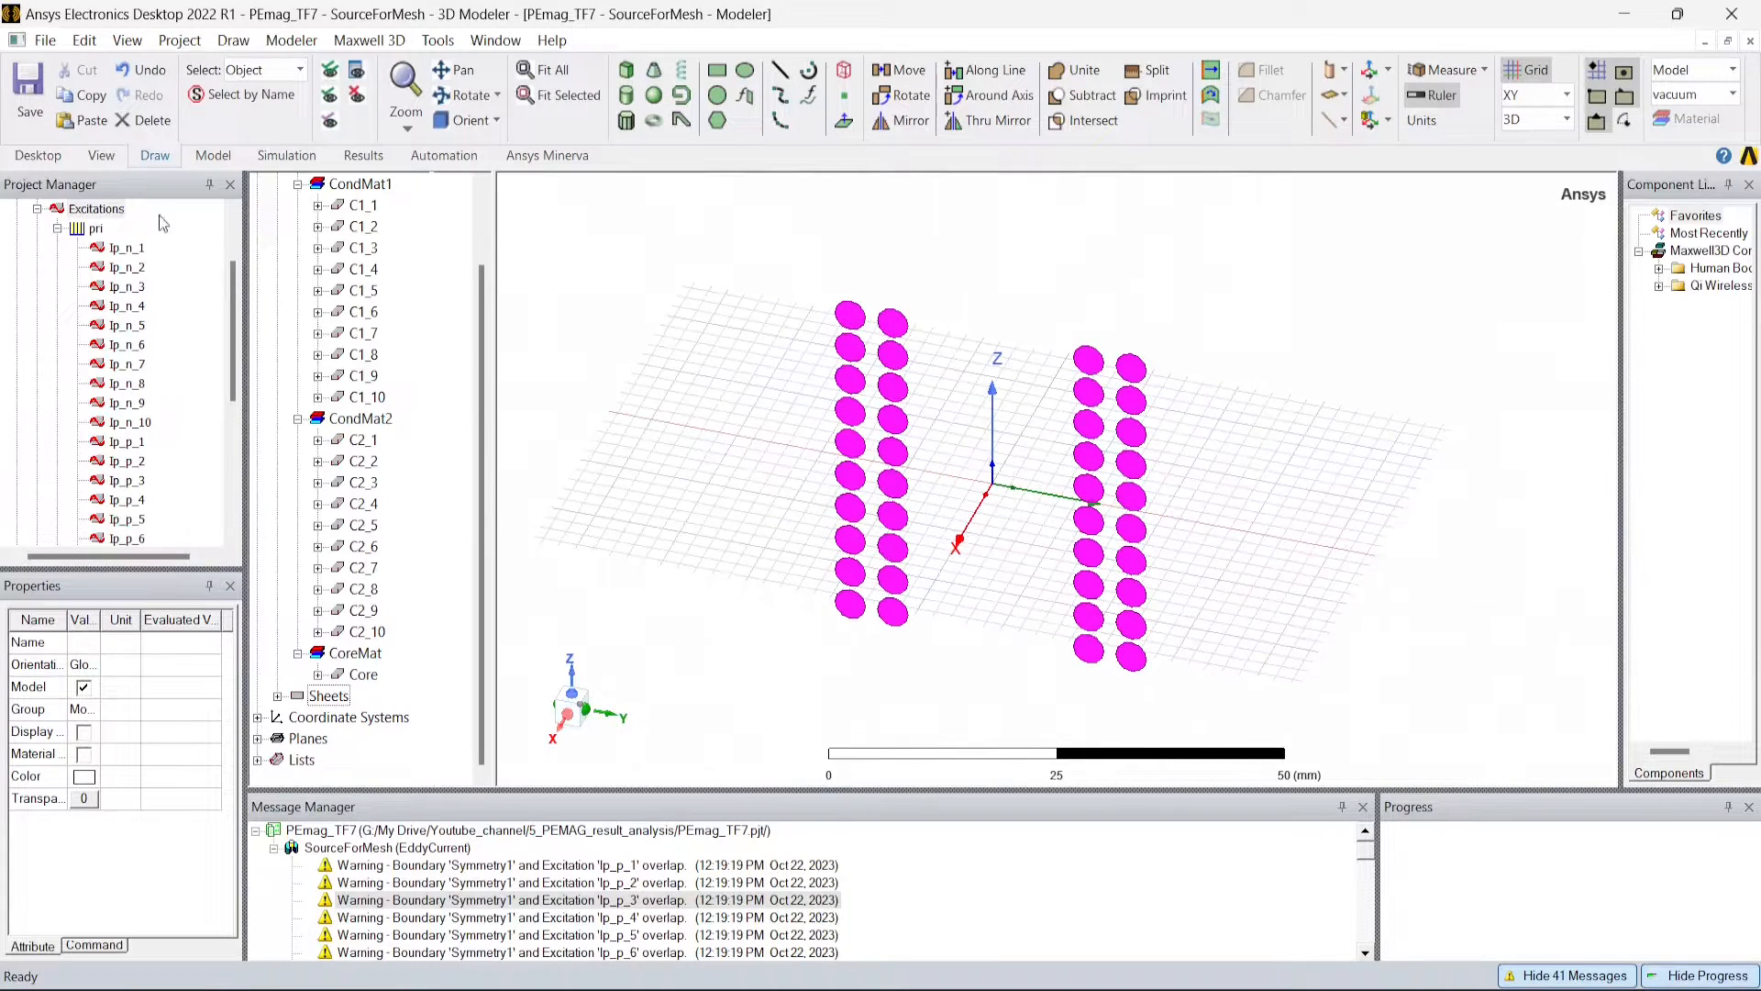
pyautogui.click(363, 205)
pyautogui.scroll(8, 892, 605)
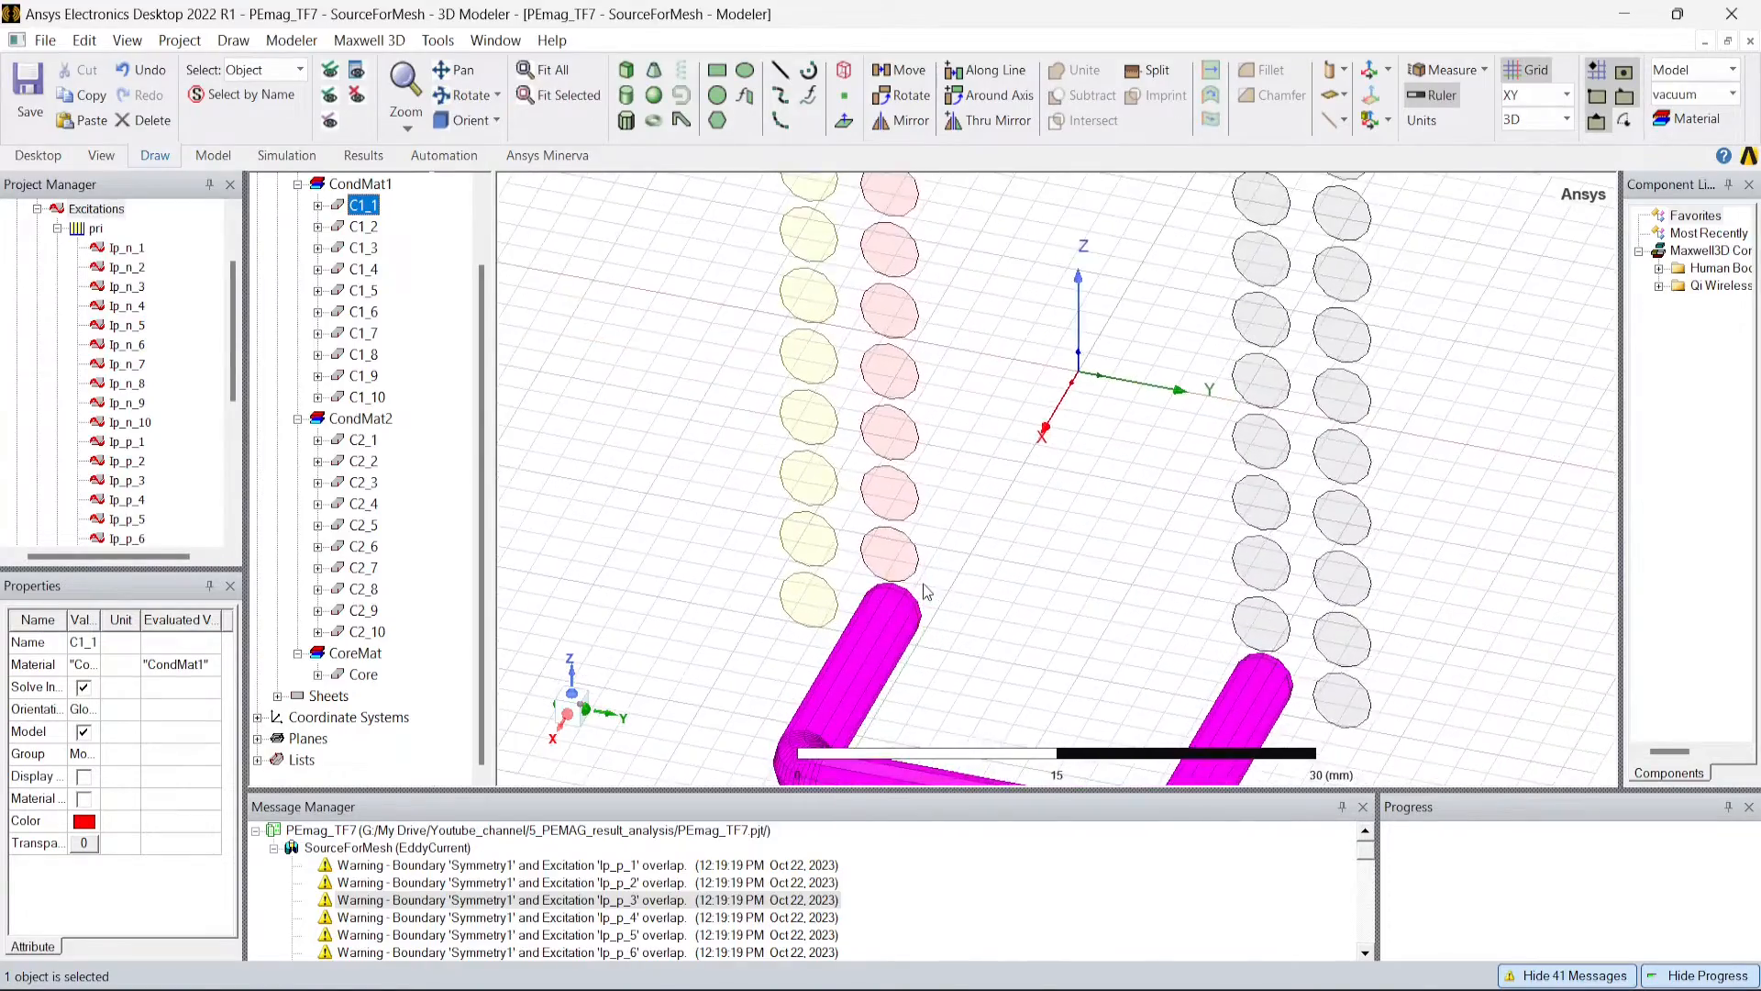
pyautogui.scroll(3, 892, 605)
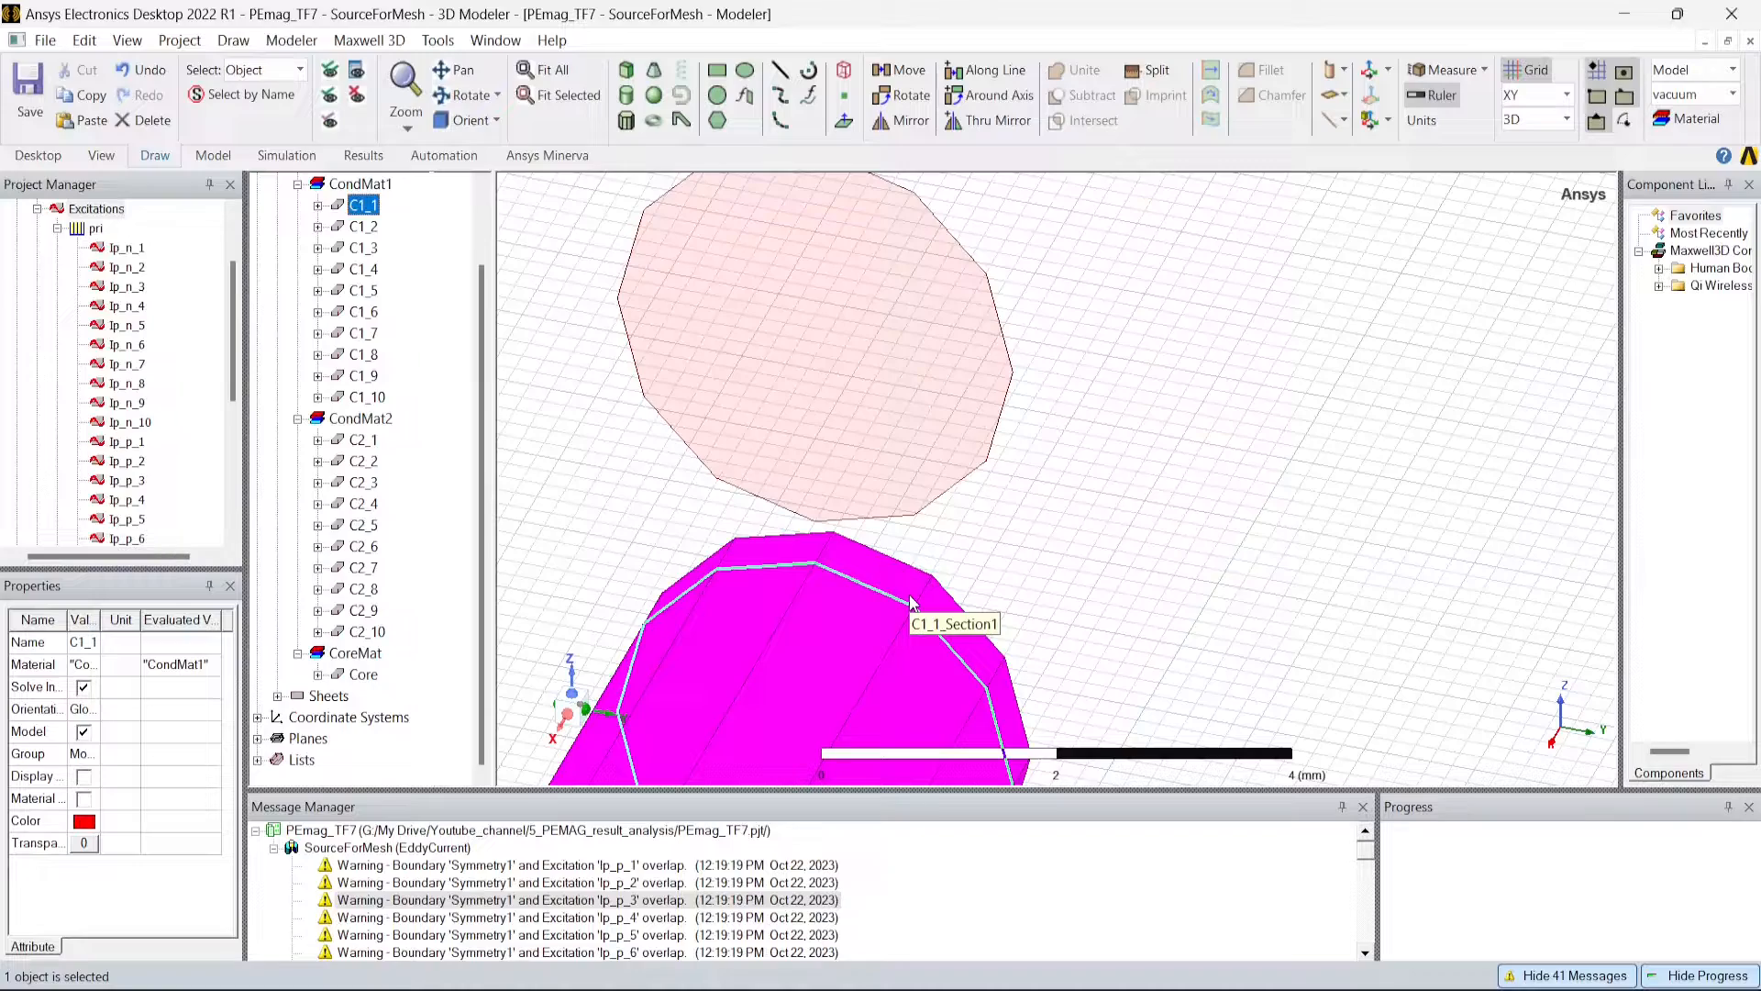
pyautogui.scroll(-5, 913, 602)
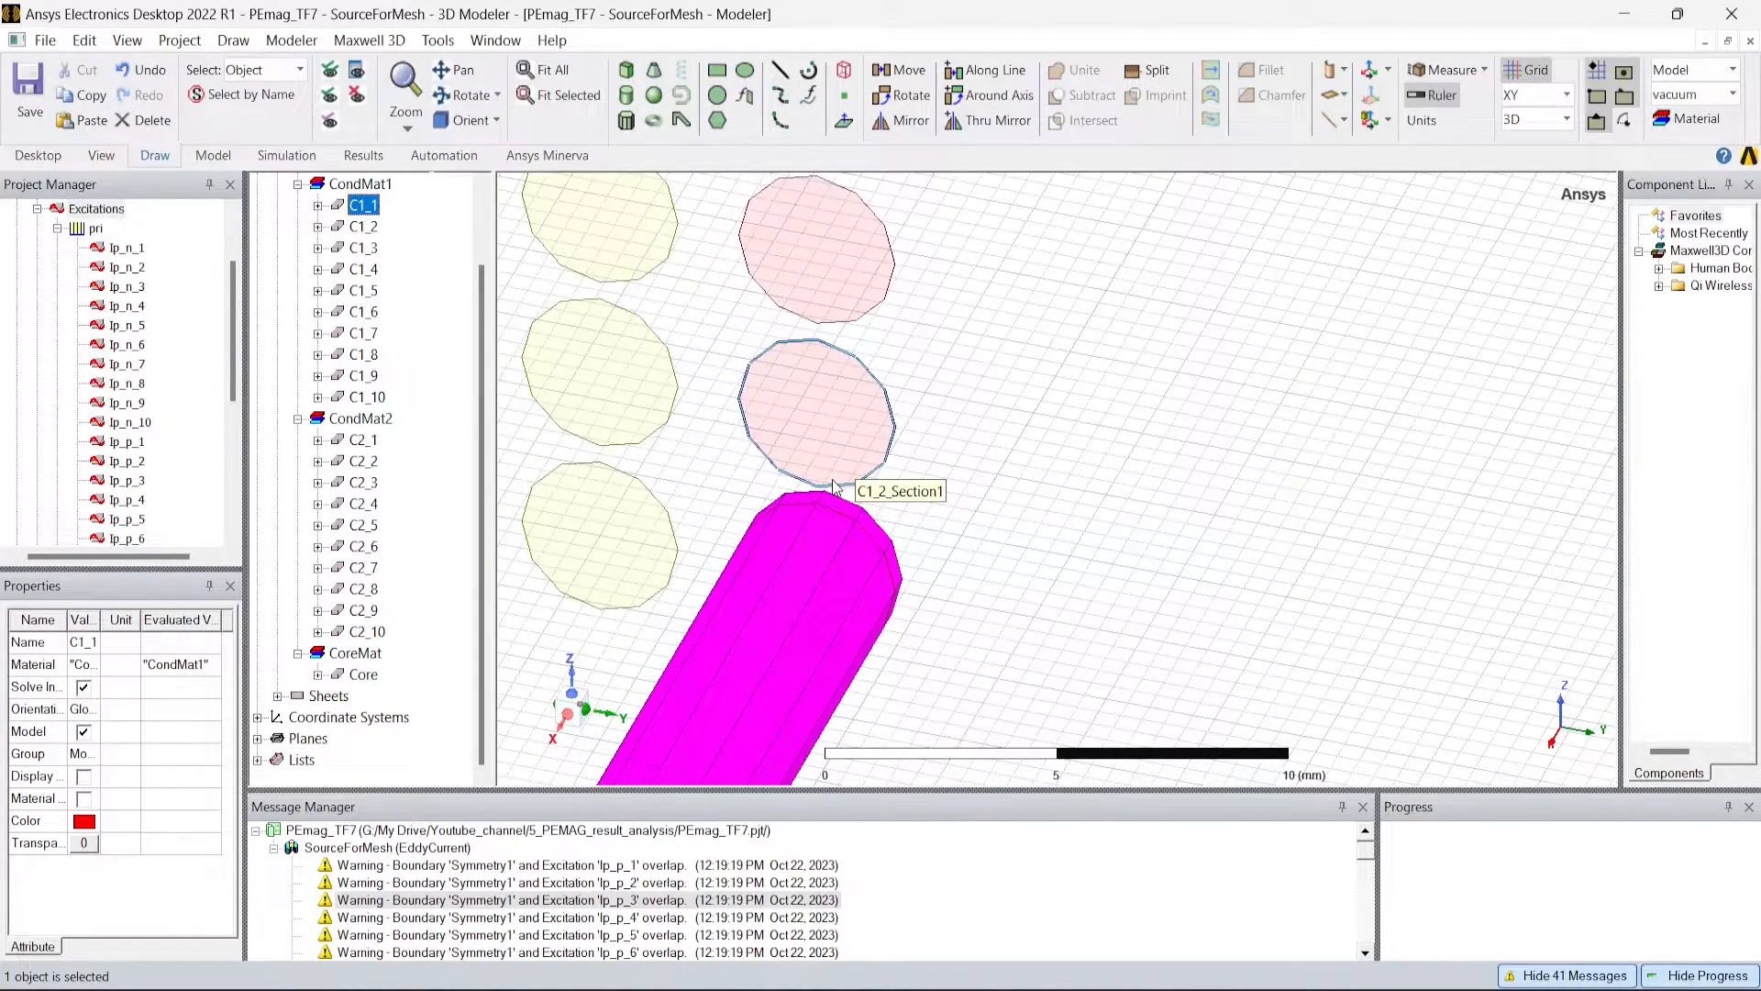
pyautogui.scroll(-6, 837, 486)
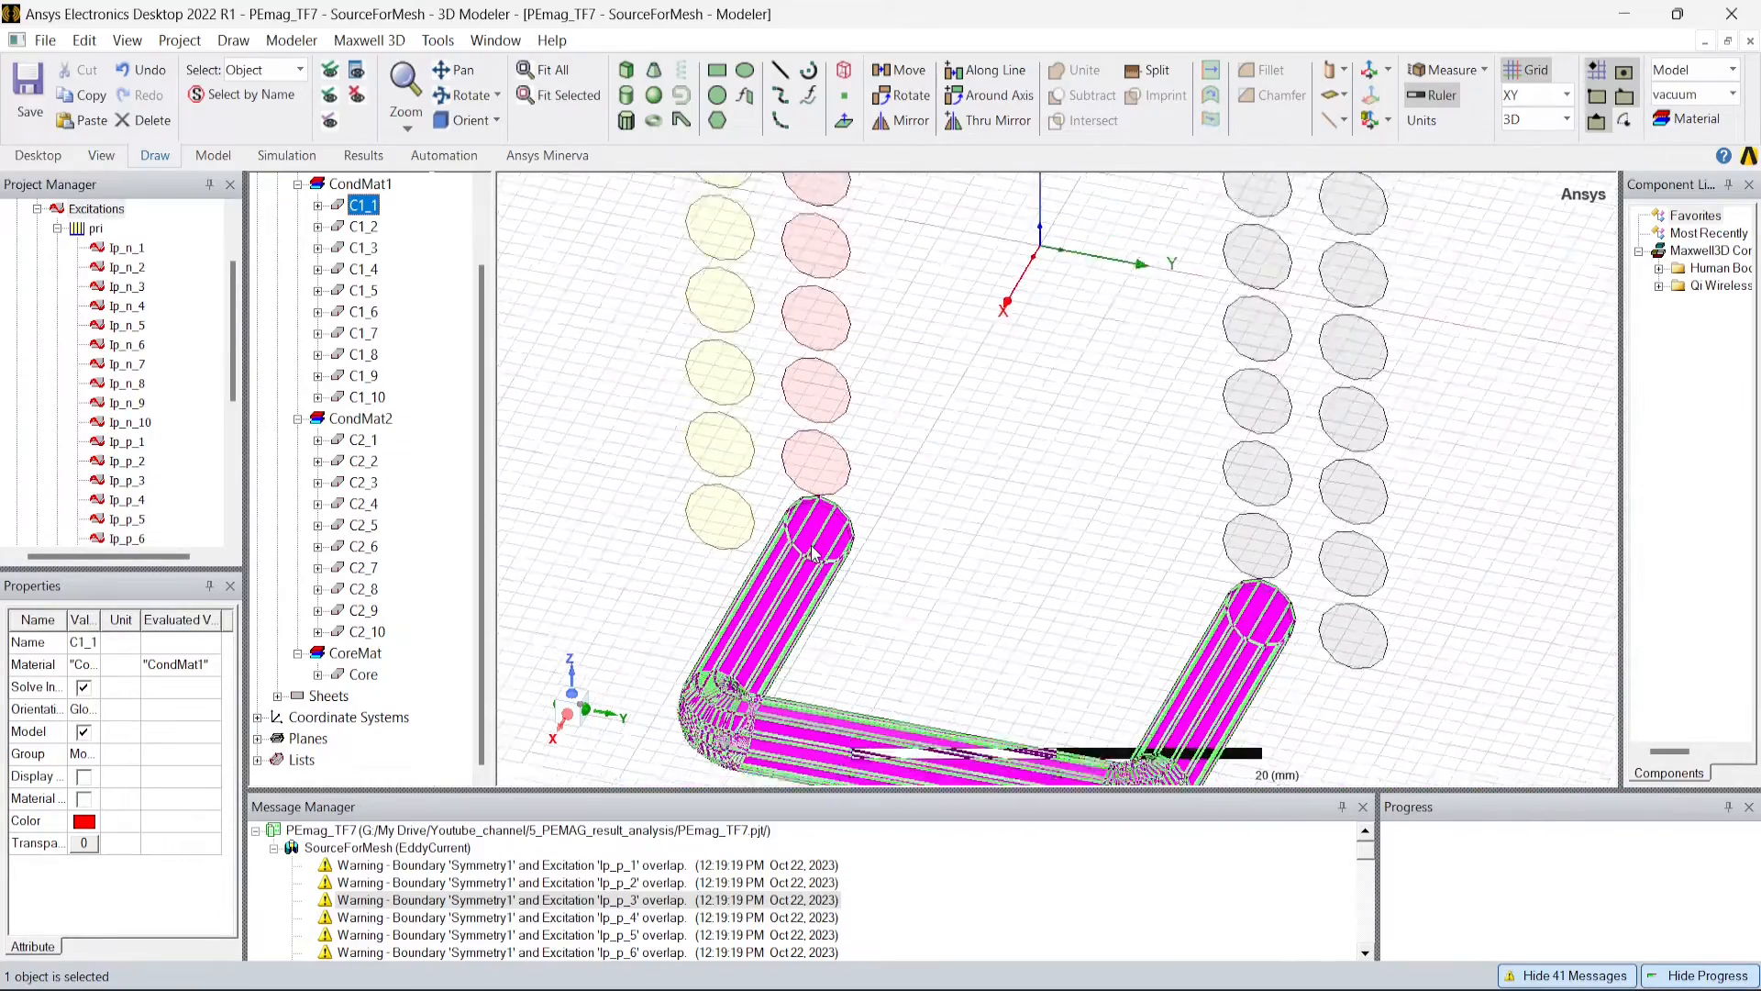
pyautogui.scroll(-4, 813, 551)
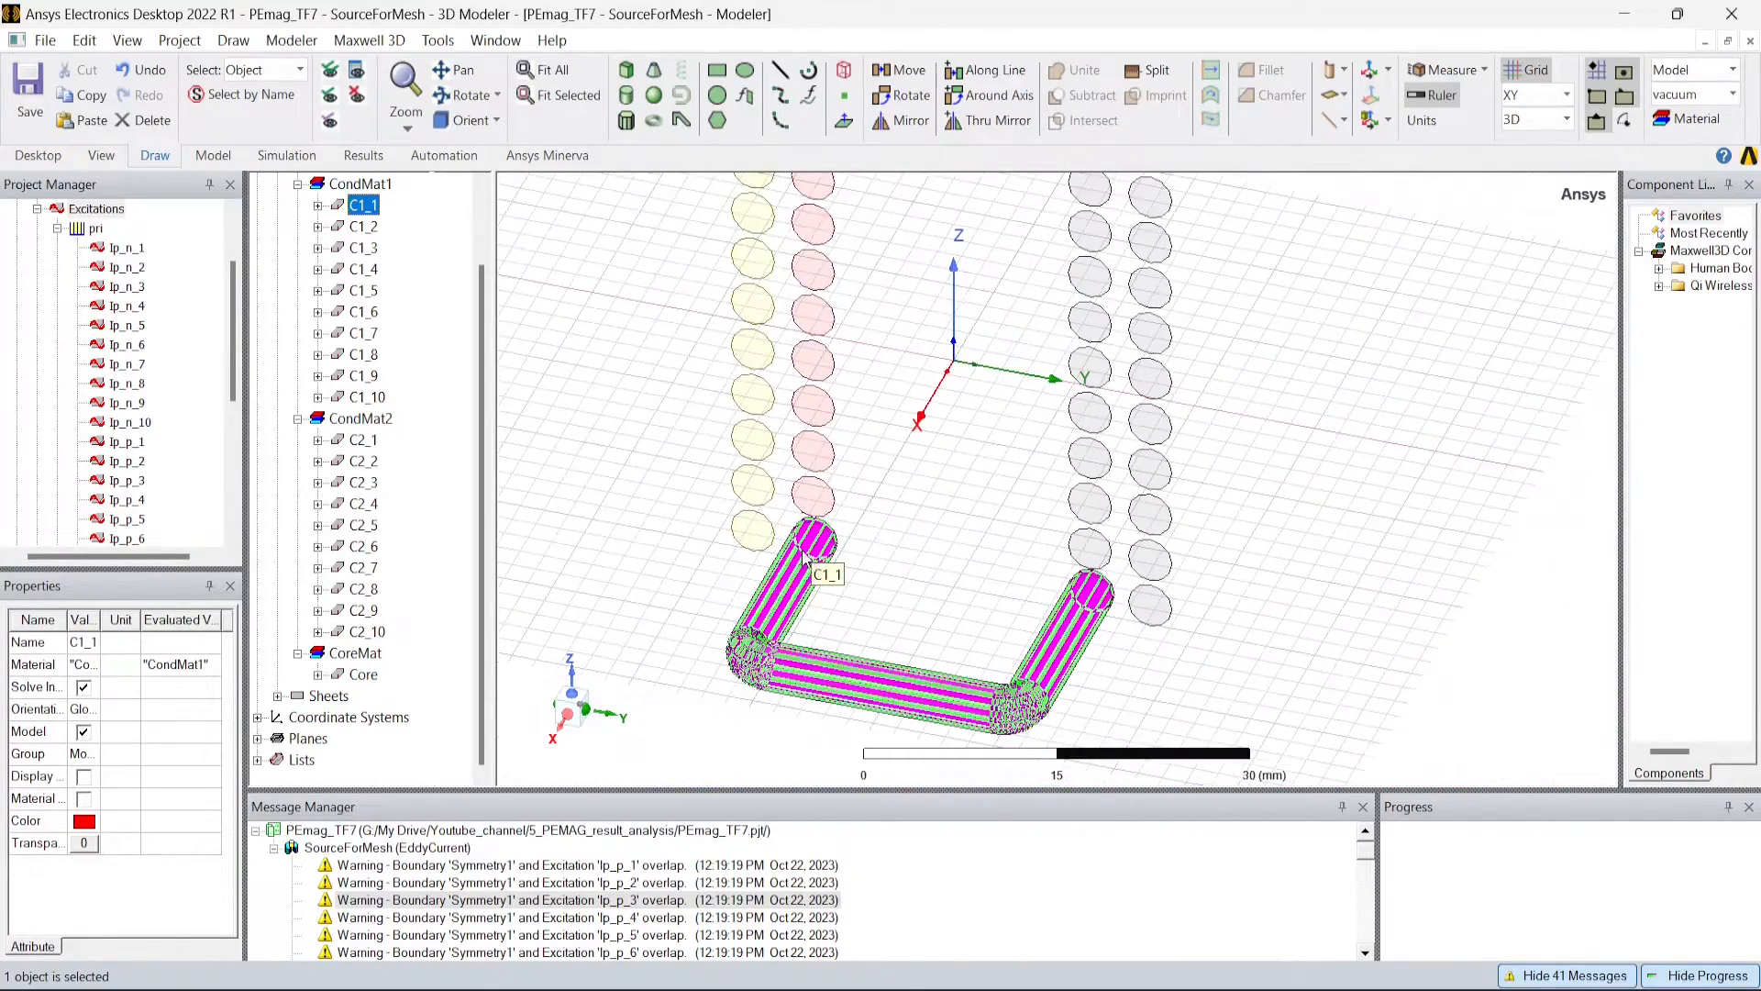
# Clear all messages for the SourceForMesh design.
pyautogui.rightClick(413, 846)
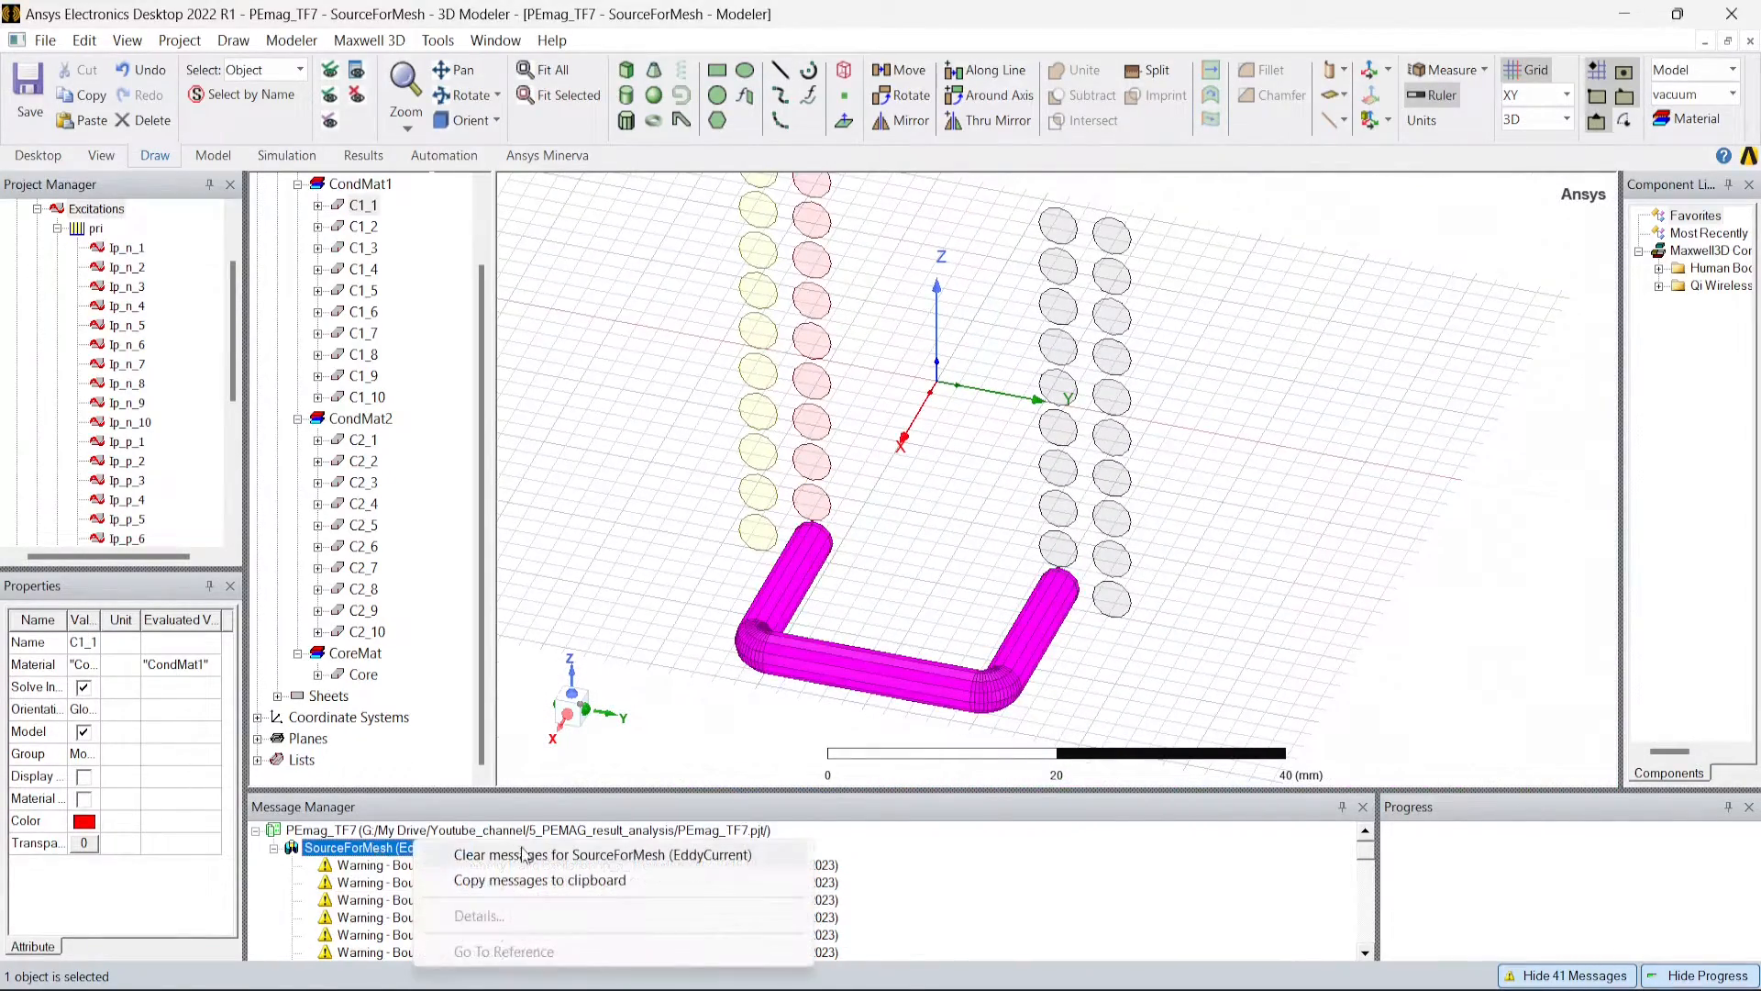
pyautogui.click(531, 856)
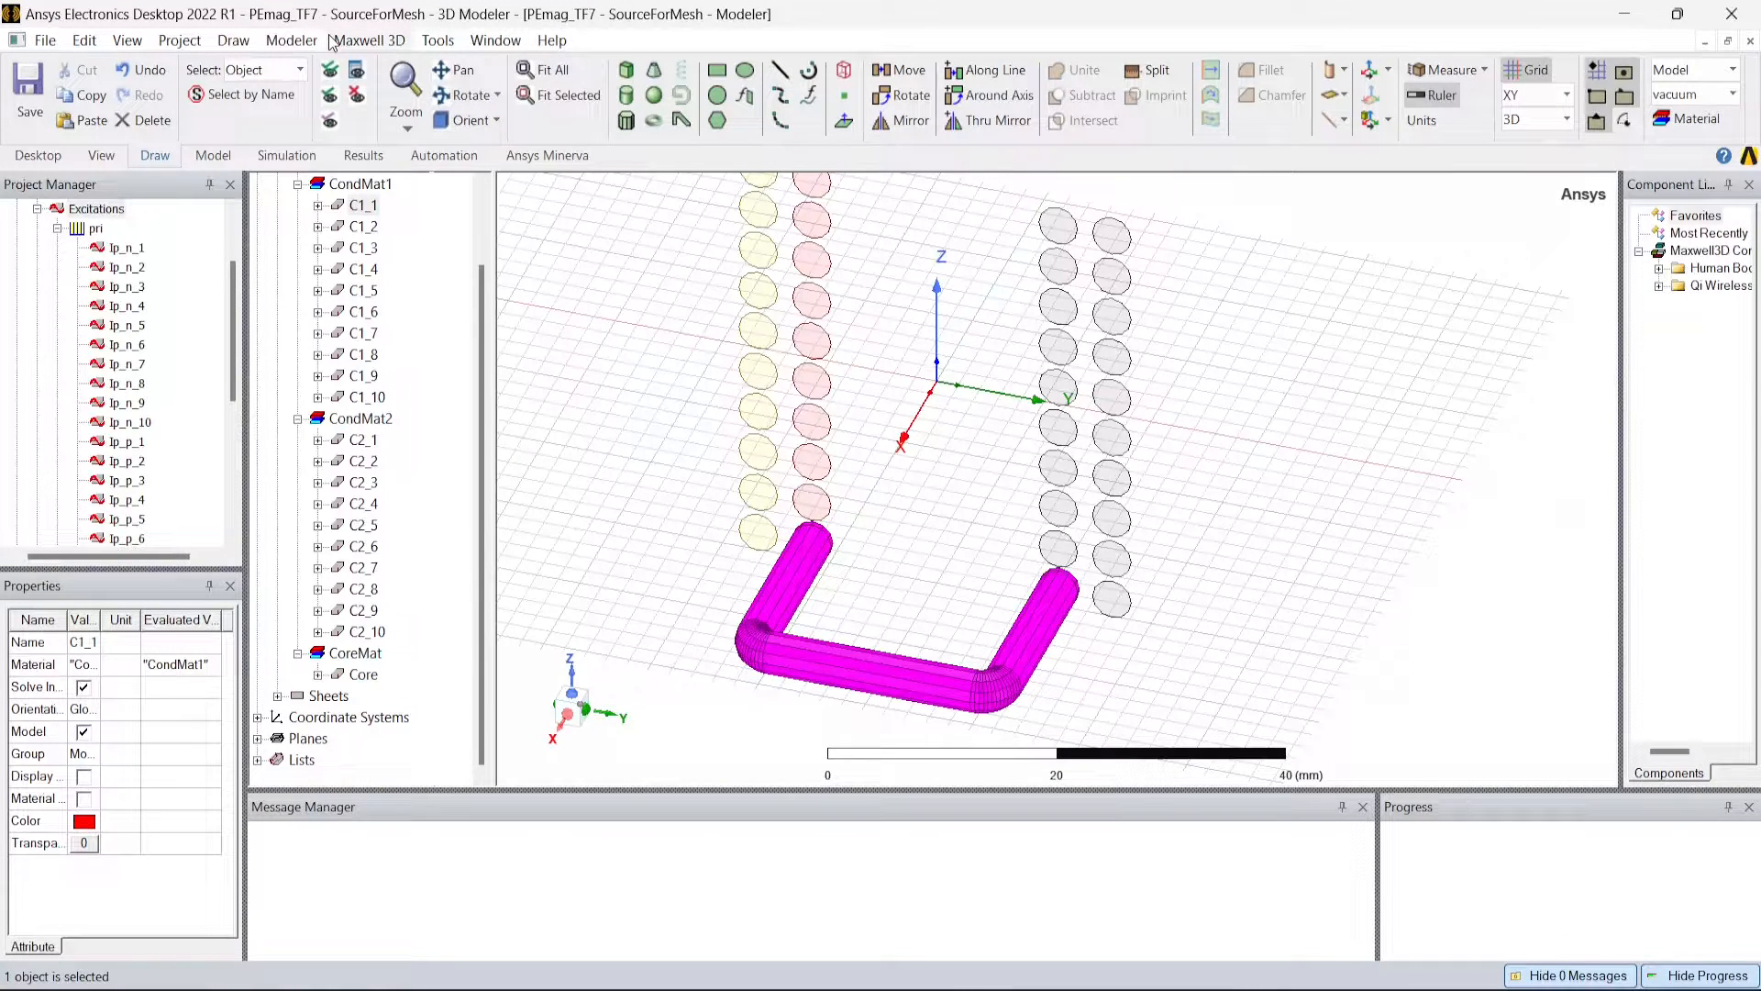
# Run a validation check on the SourceForMesh design and close its report.
pyautogui.click(365, 41)
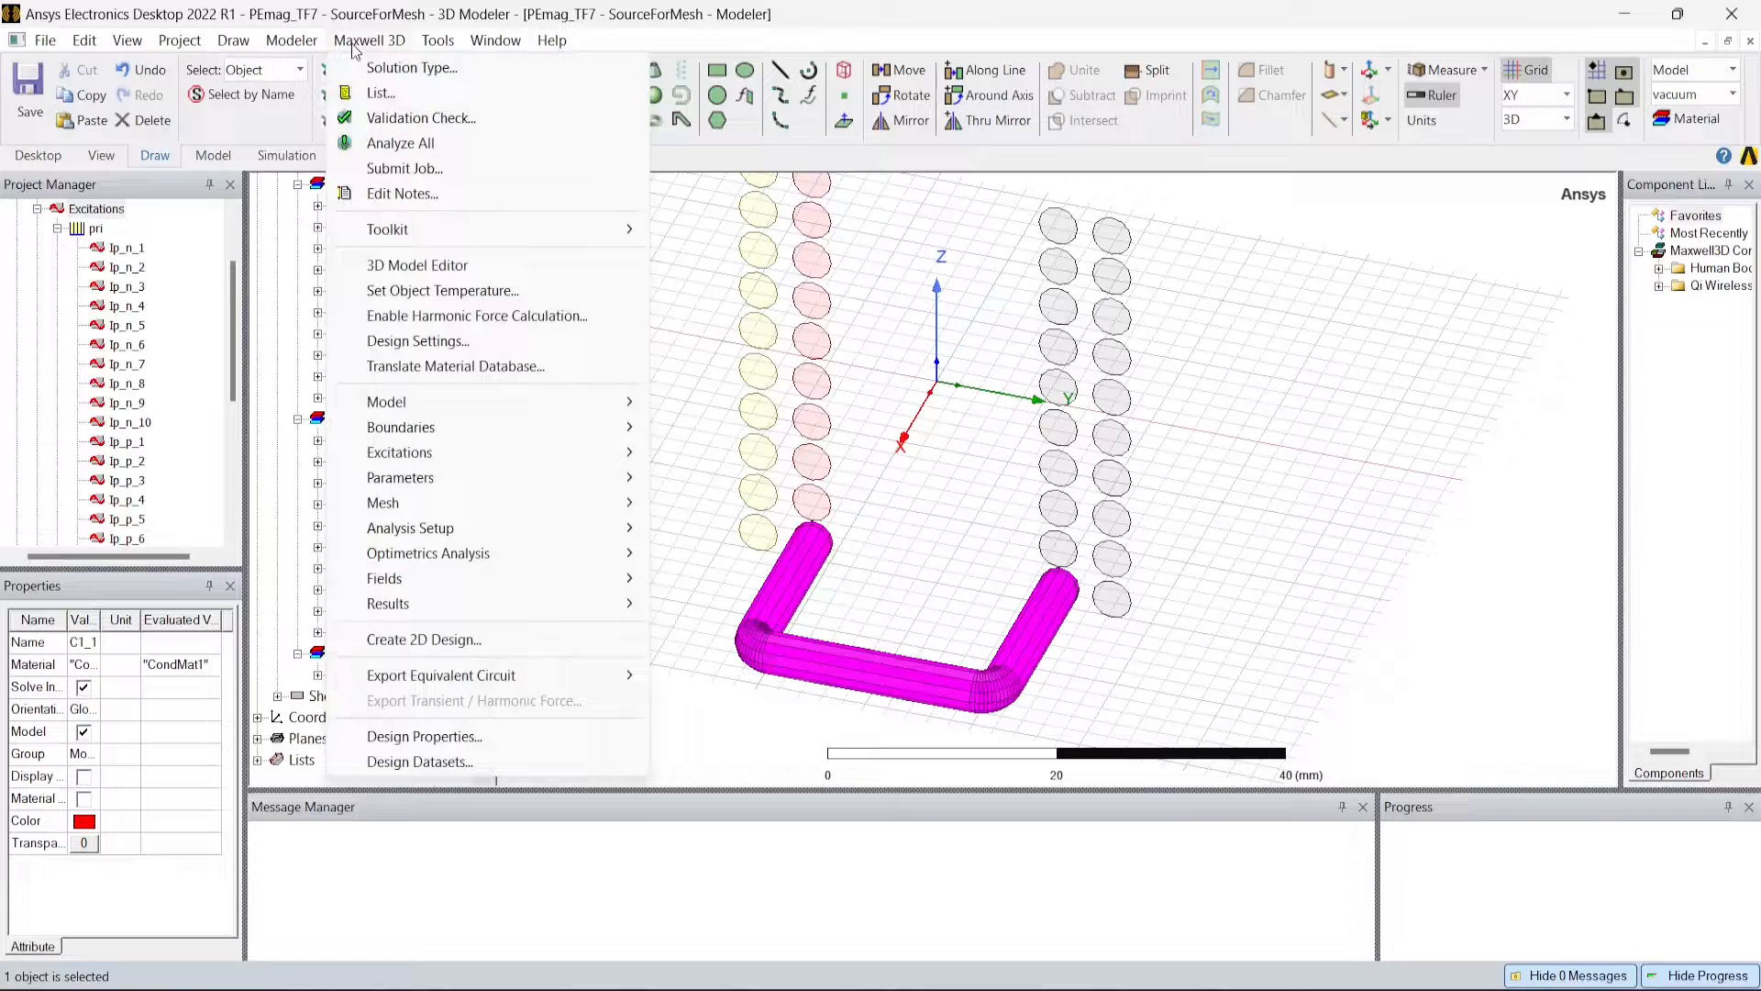
pyautogui.click(417, 118)
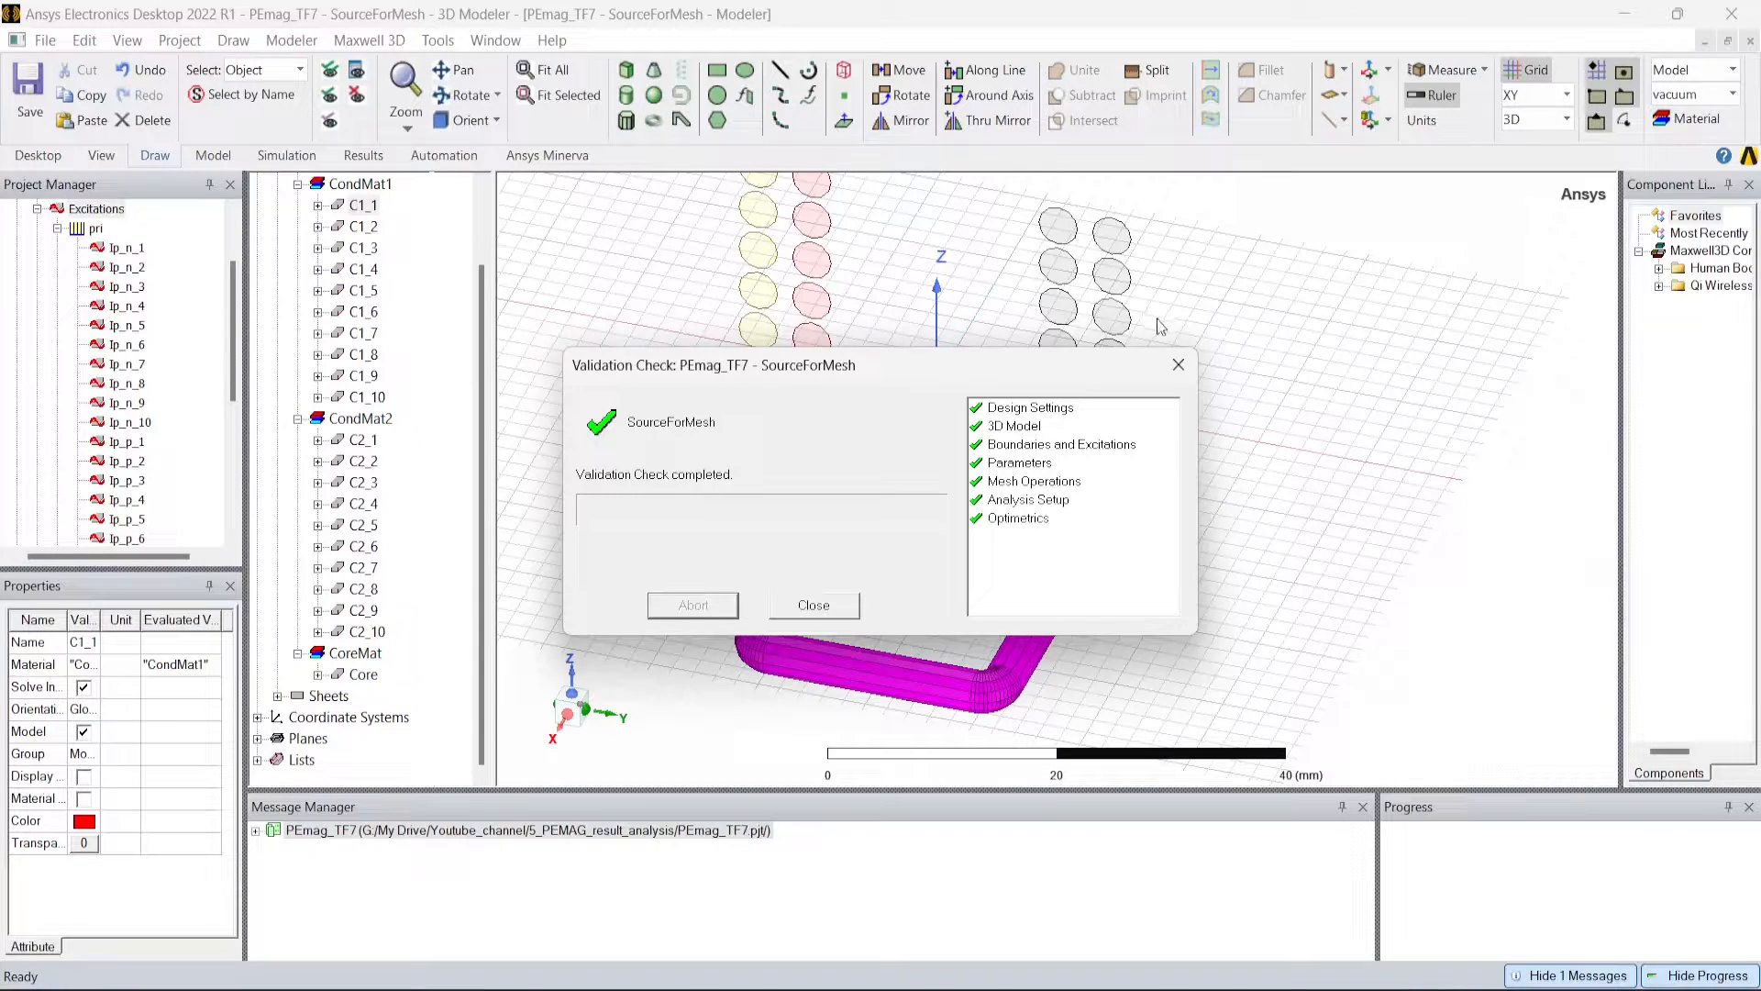
pyautogui.click(1180, 371)
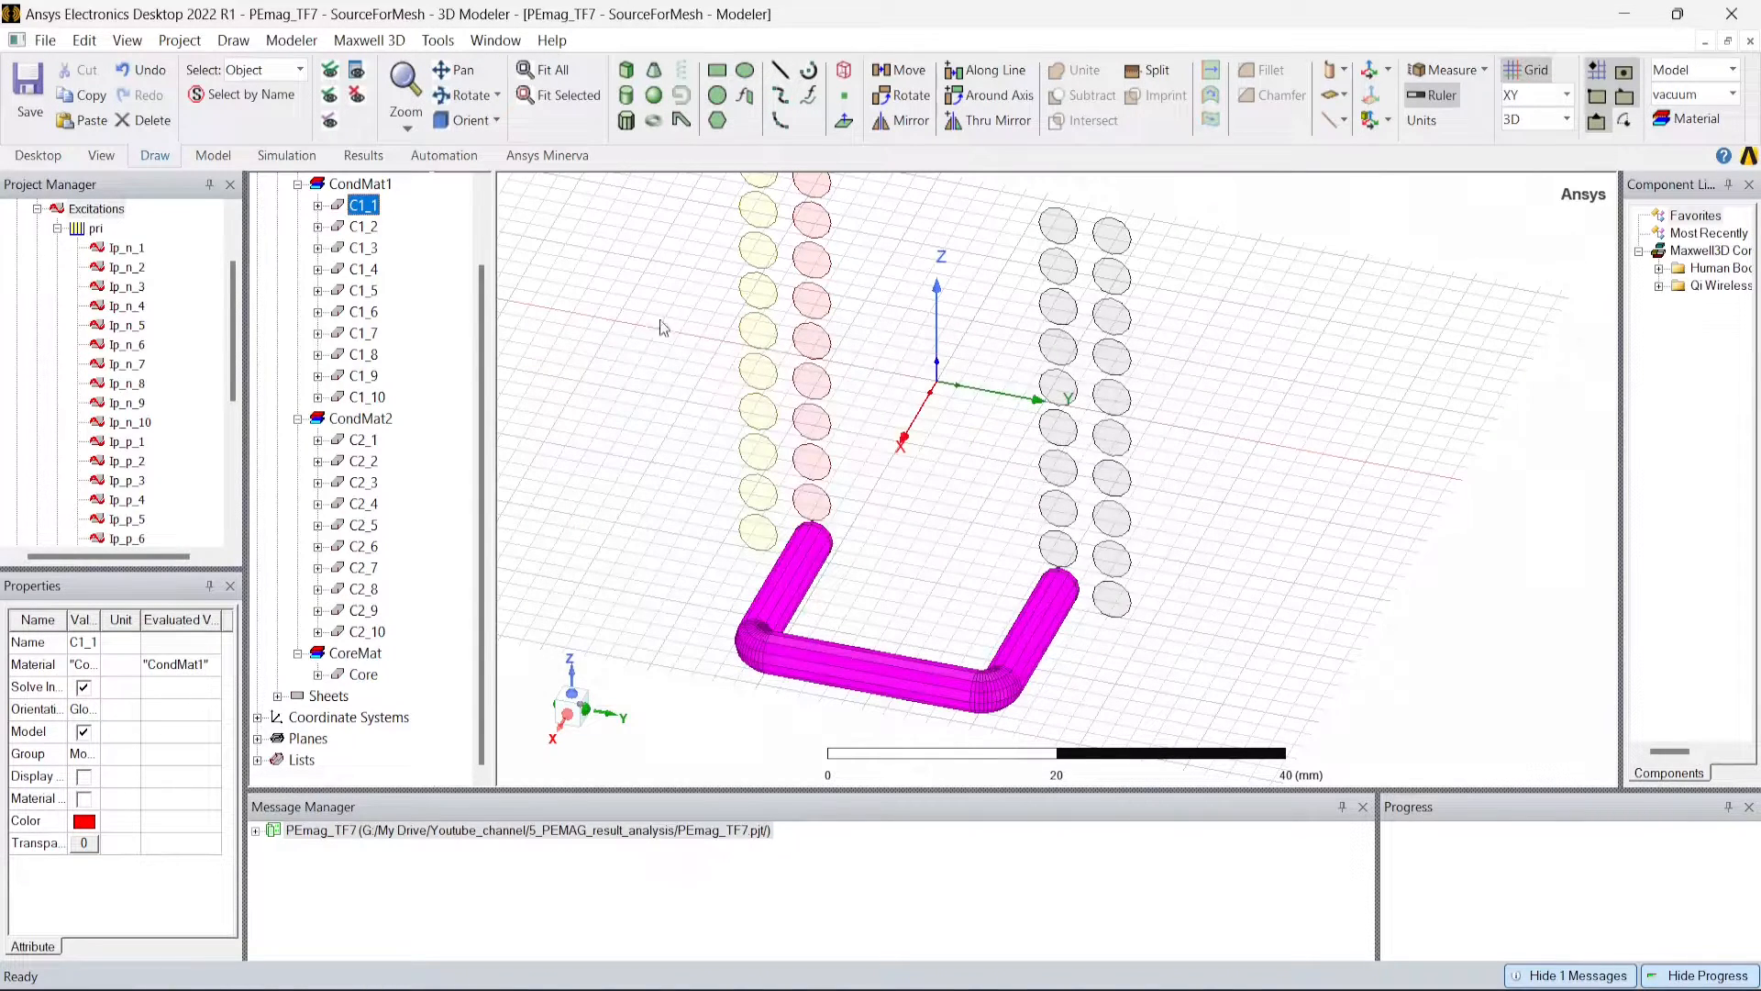
# Collapse the pri winding in the project tree and analyze Setup1.
pyautogui.click(57, 228)
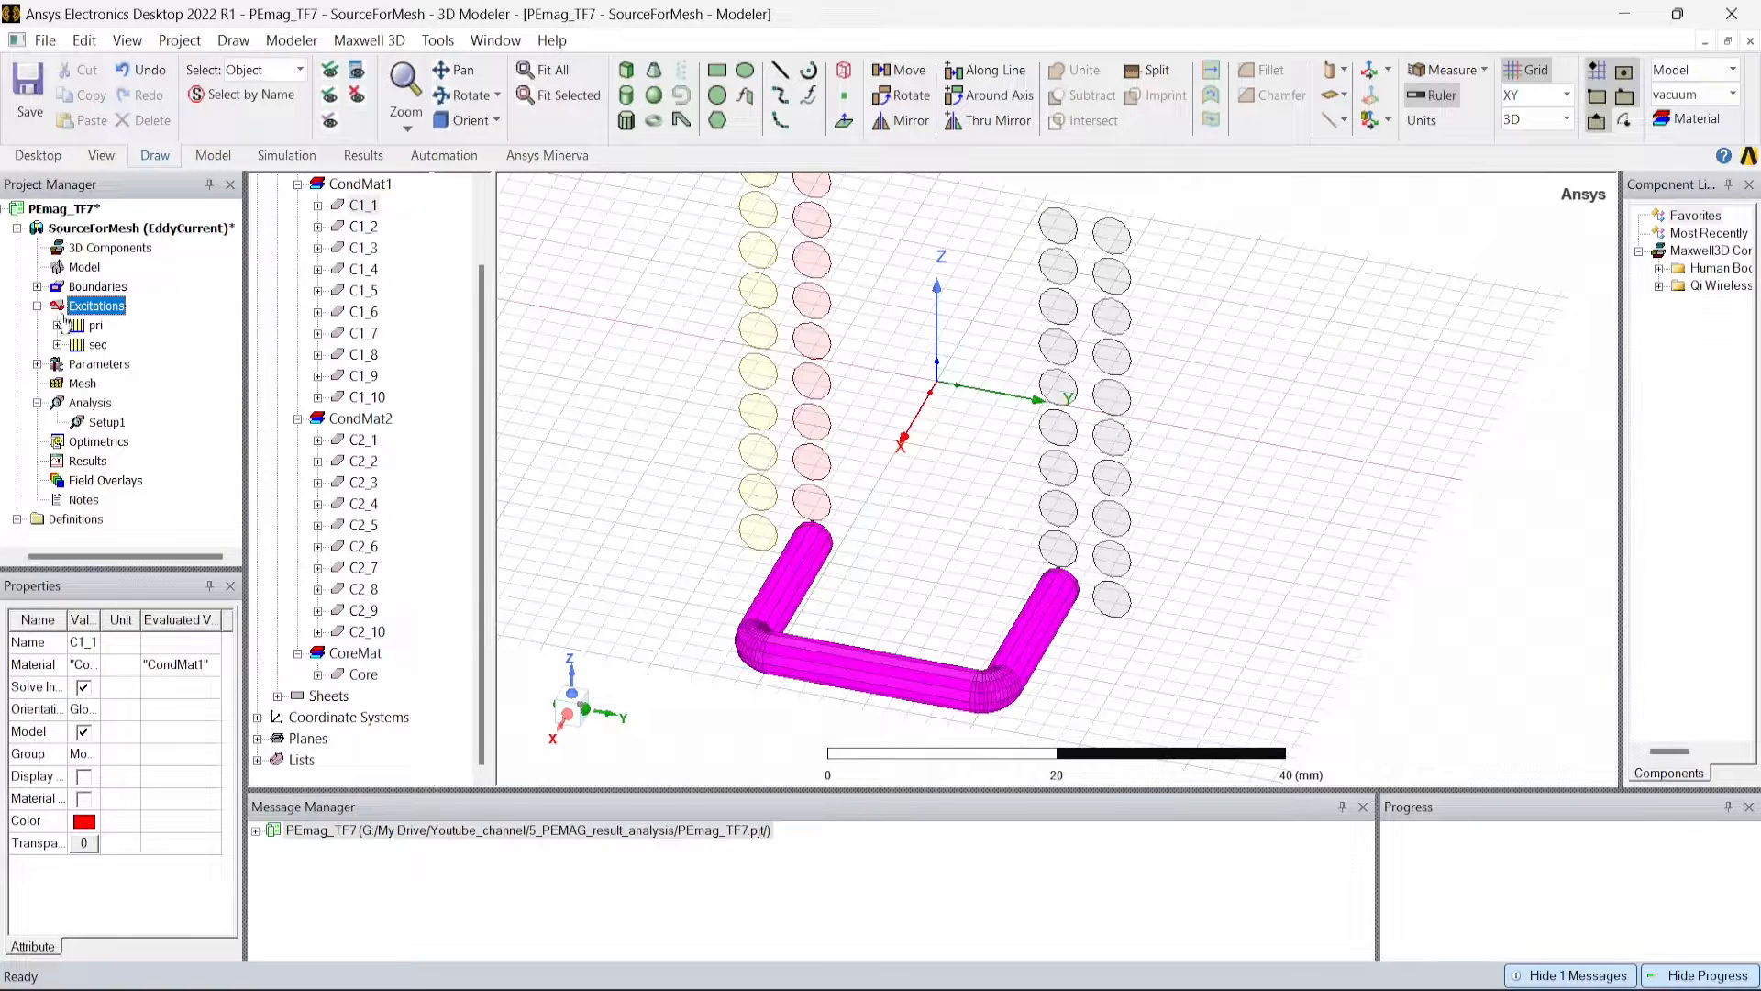
pyautogui.click(105, 423)
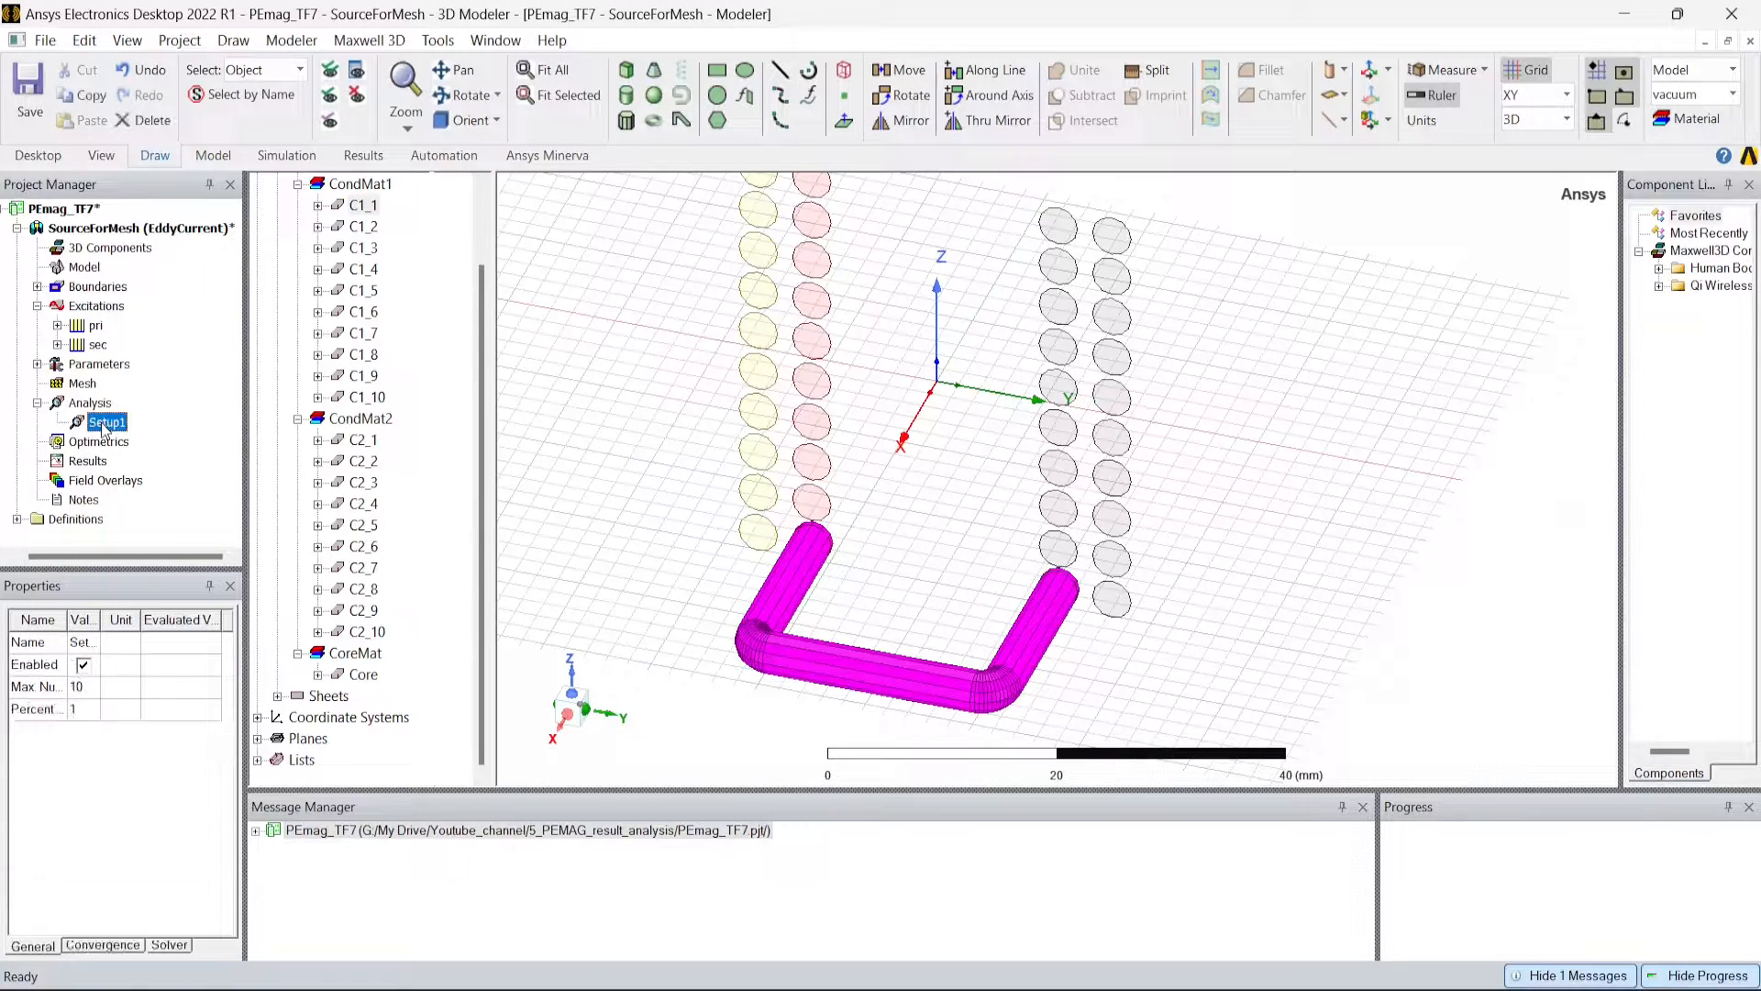
pyautogui.rightClick(105, 430)
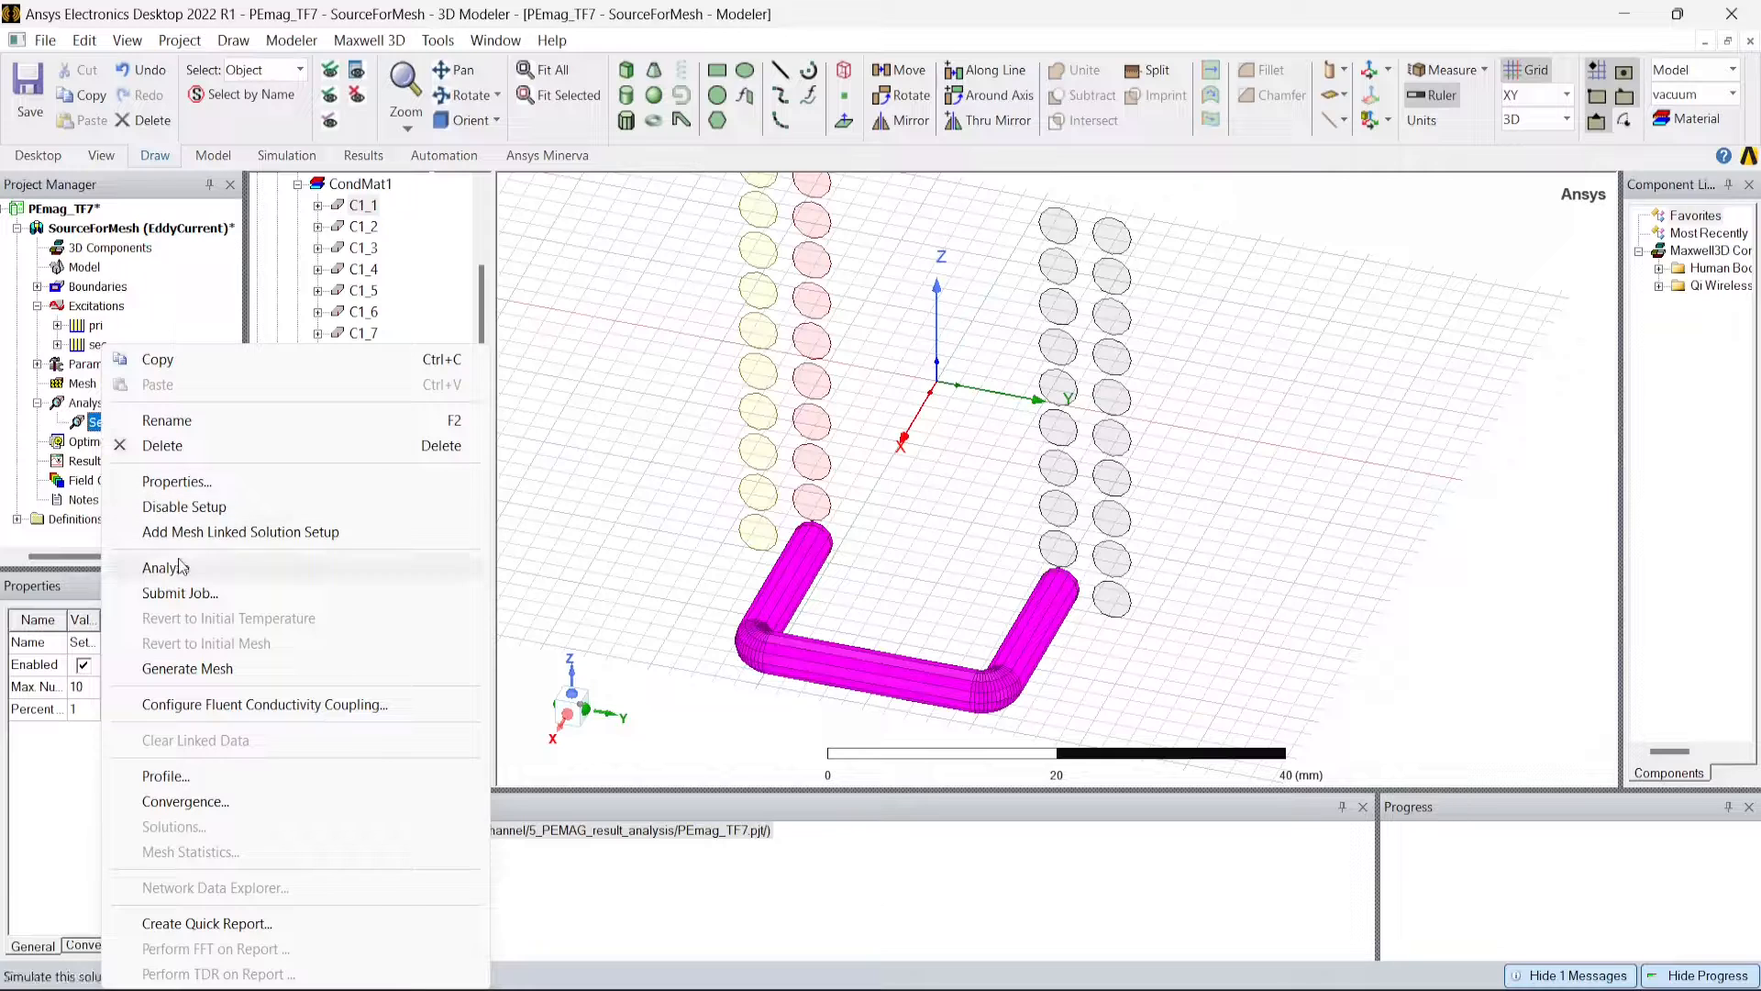
pyautogui.click(81, 434)
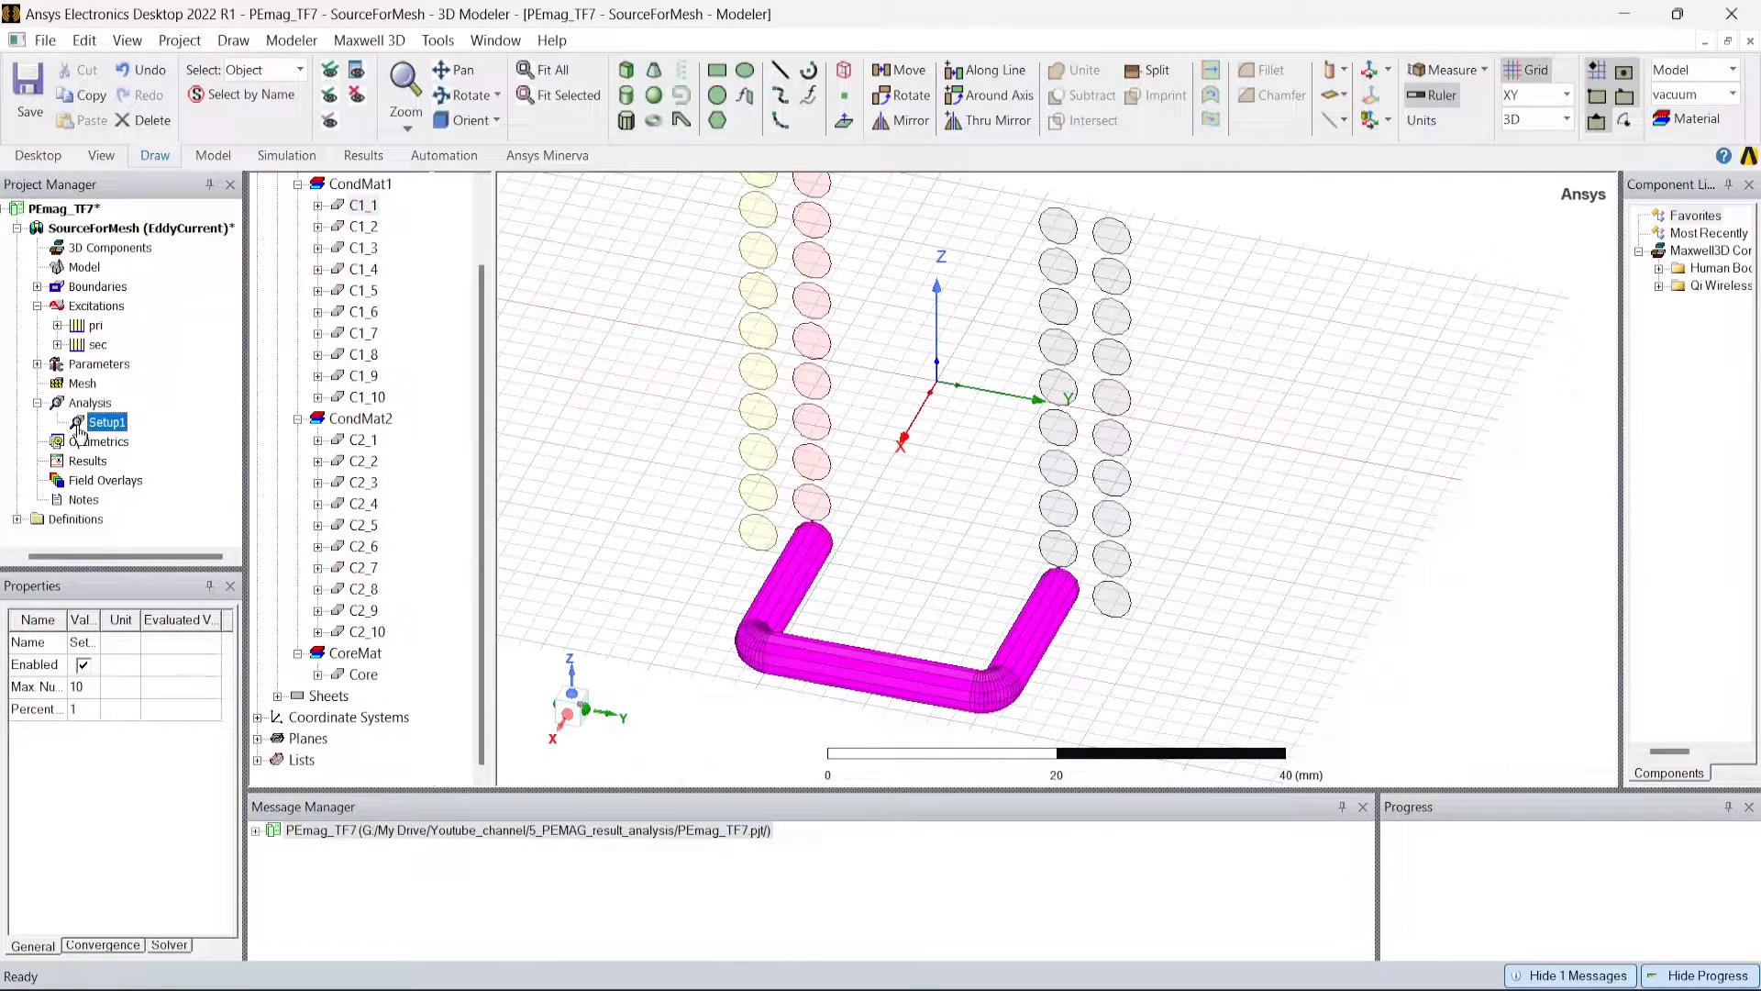
pyautogui.rightClick(79, 432)
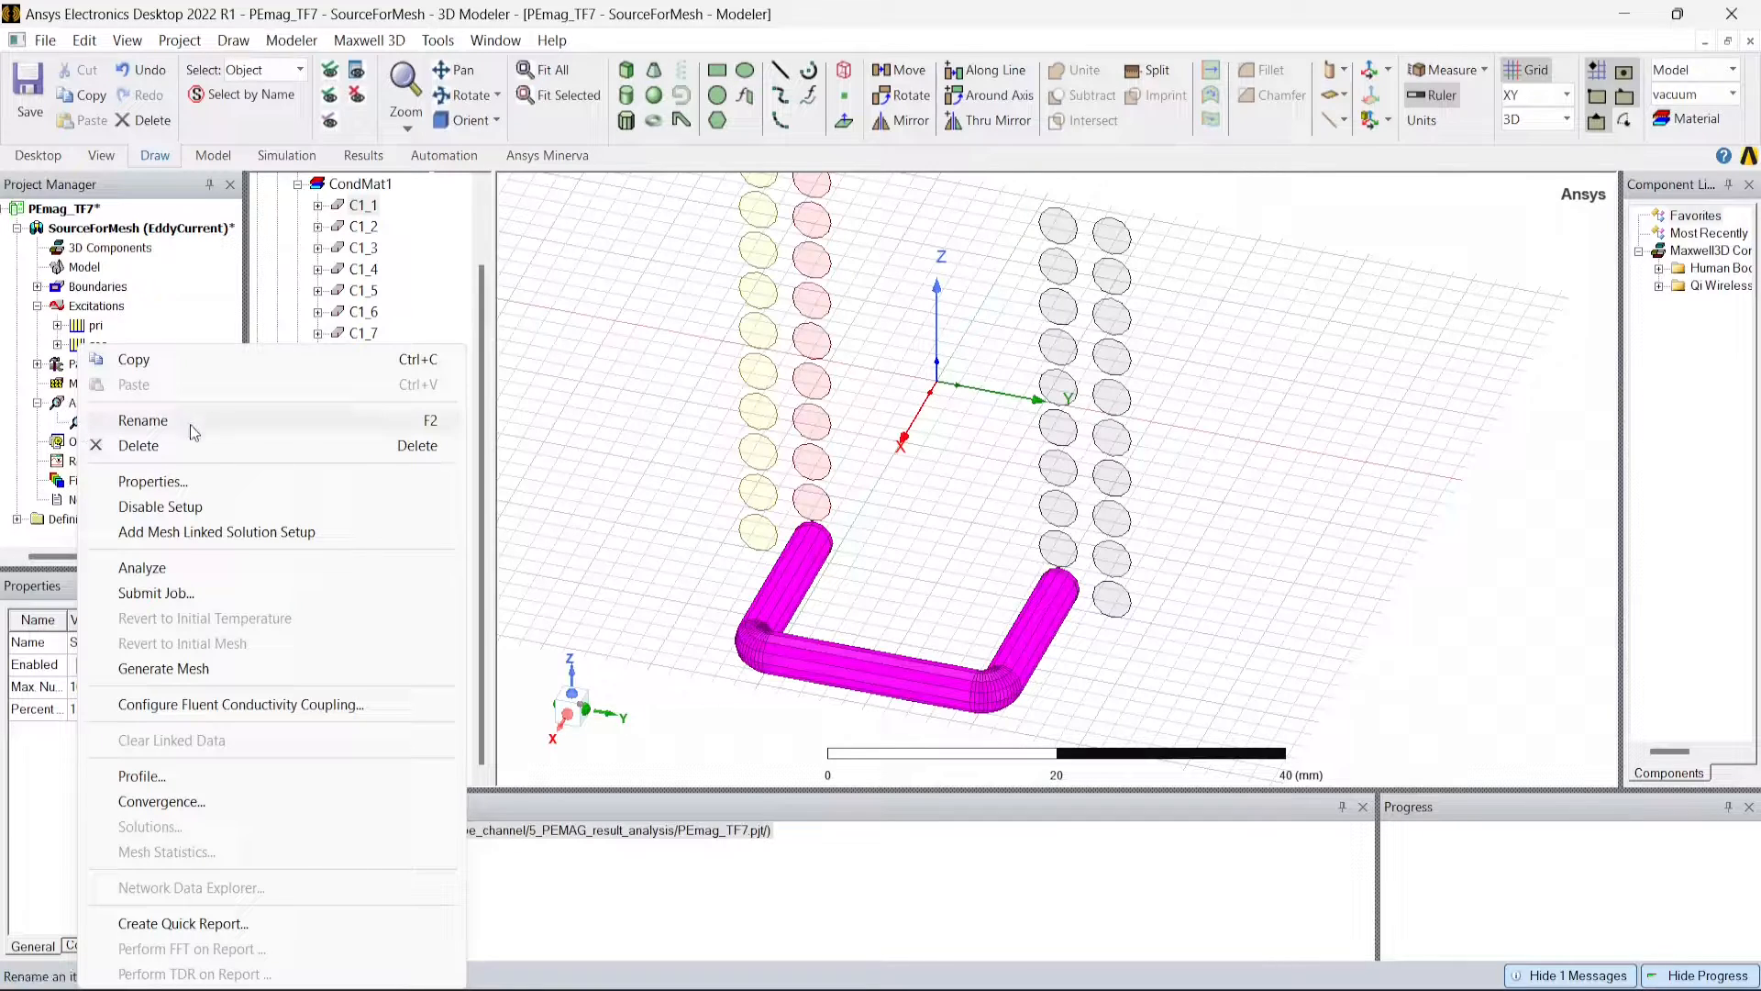
pyautogui.click(178, 567)
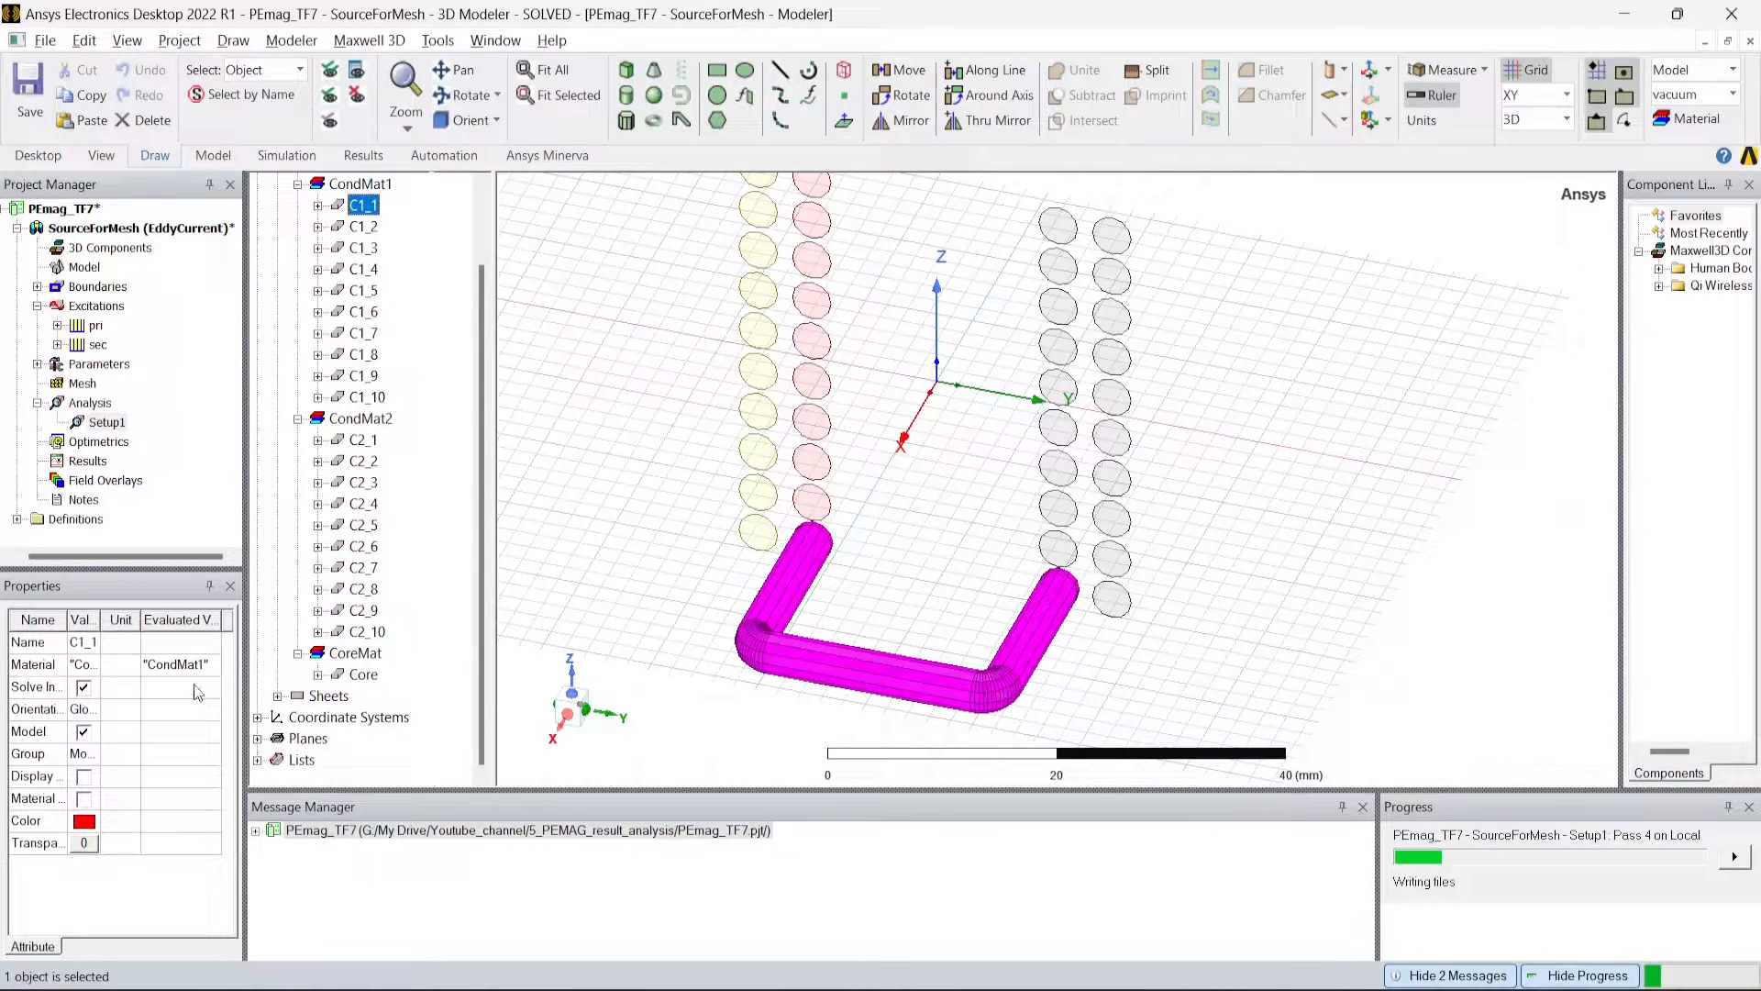
# Examine Setup1's convergence table and plot tetrahedra, Energy Error (%) and Delta Energy (%) against pass, then minimize the solutions window.
pyautogui.rightClick(94, 424)
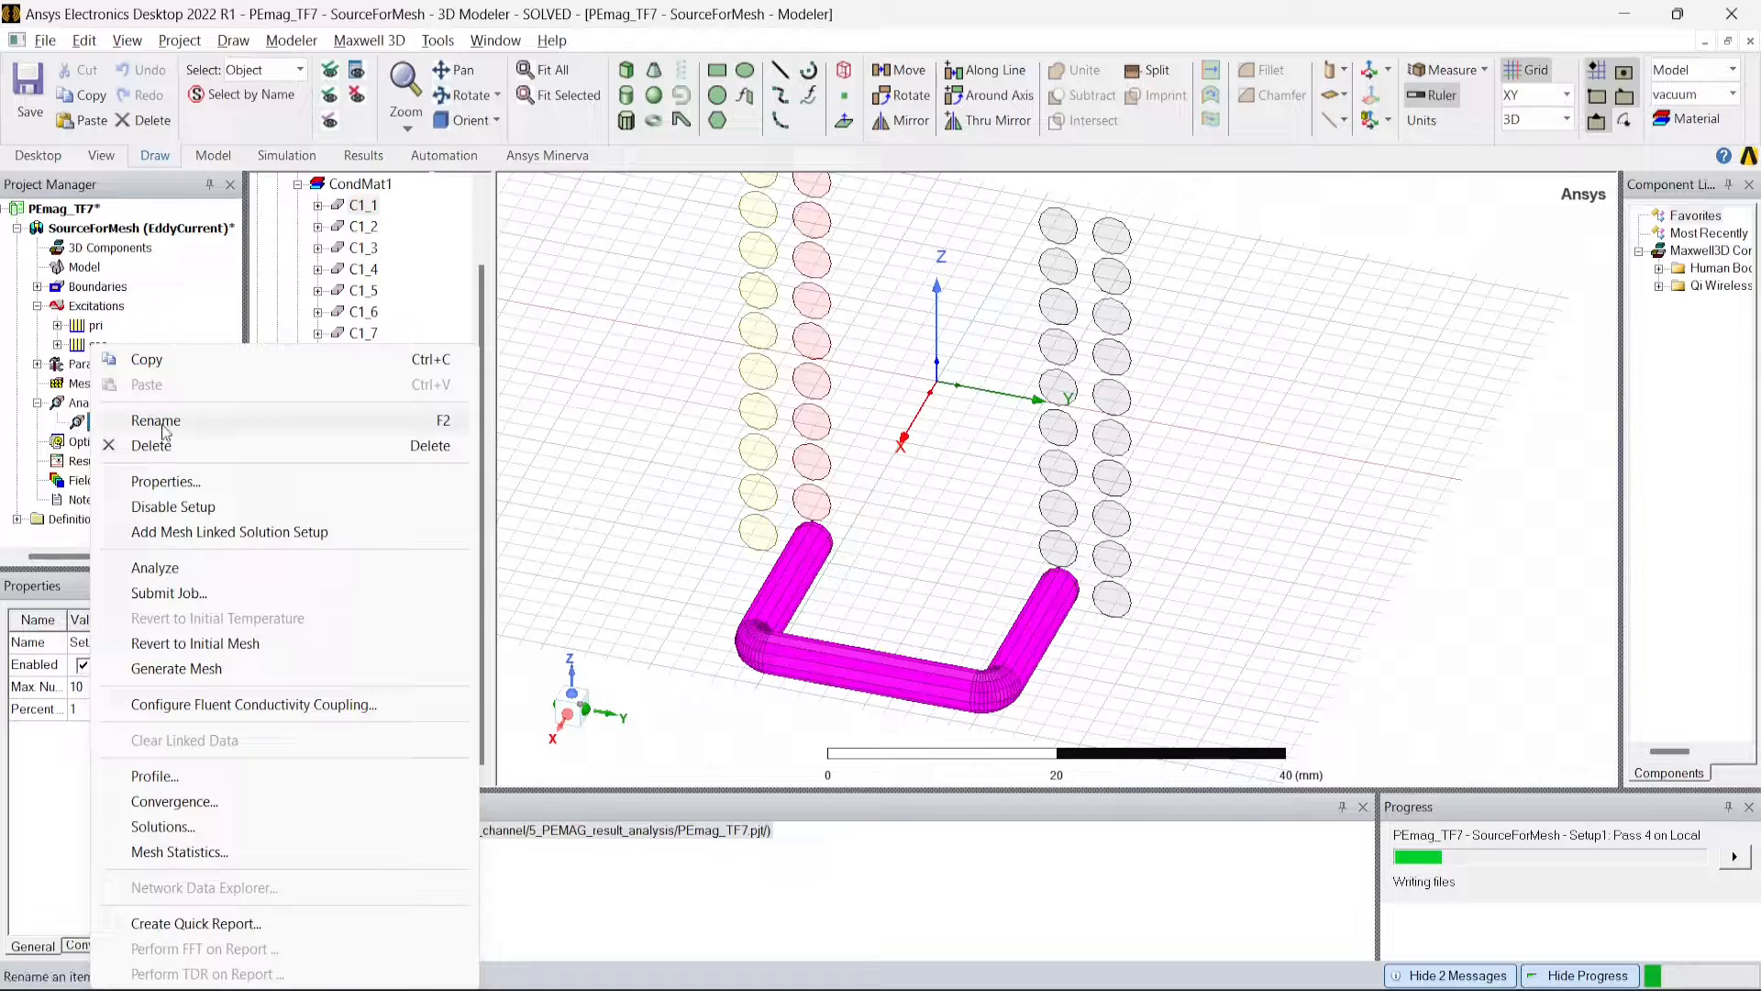
pyautogui.click(174, 800)
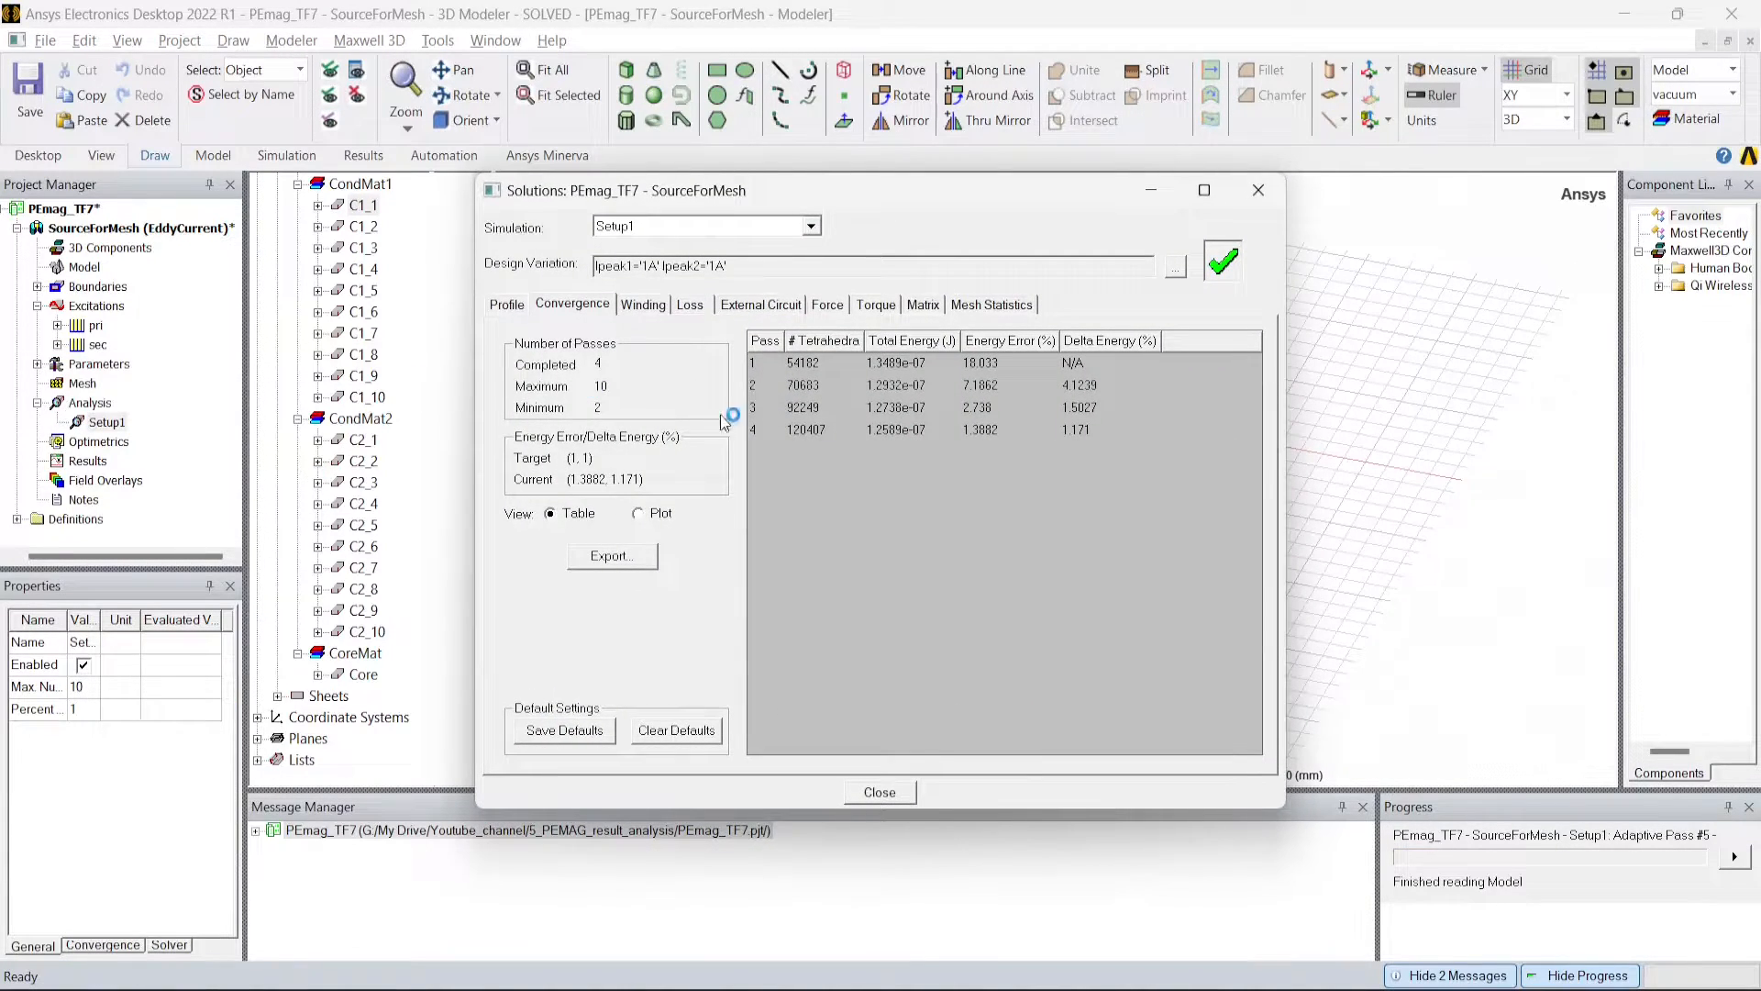
pyautogui.click(644, 514)
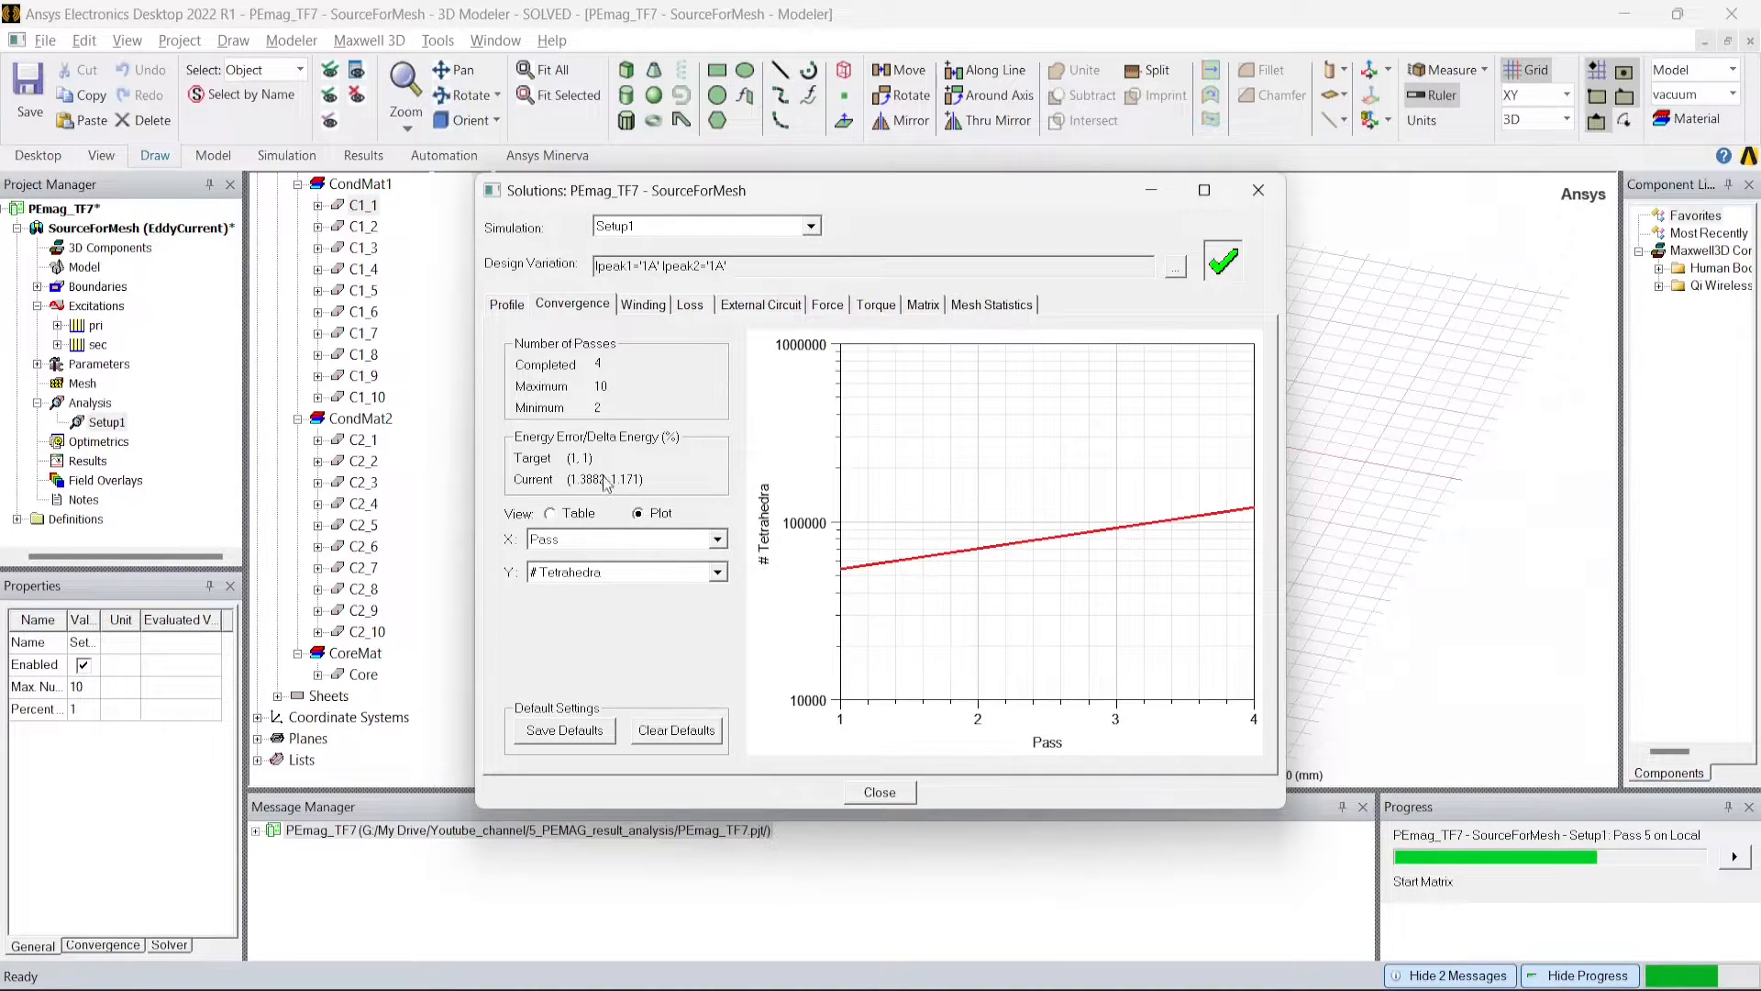
pyautogui.click(582, 573)
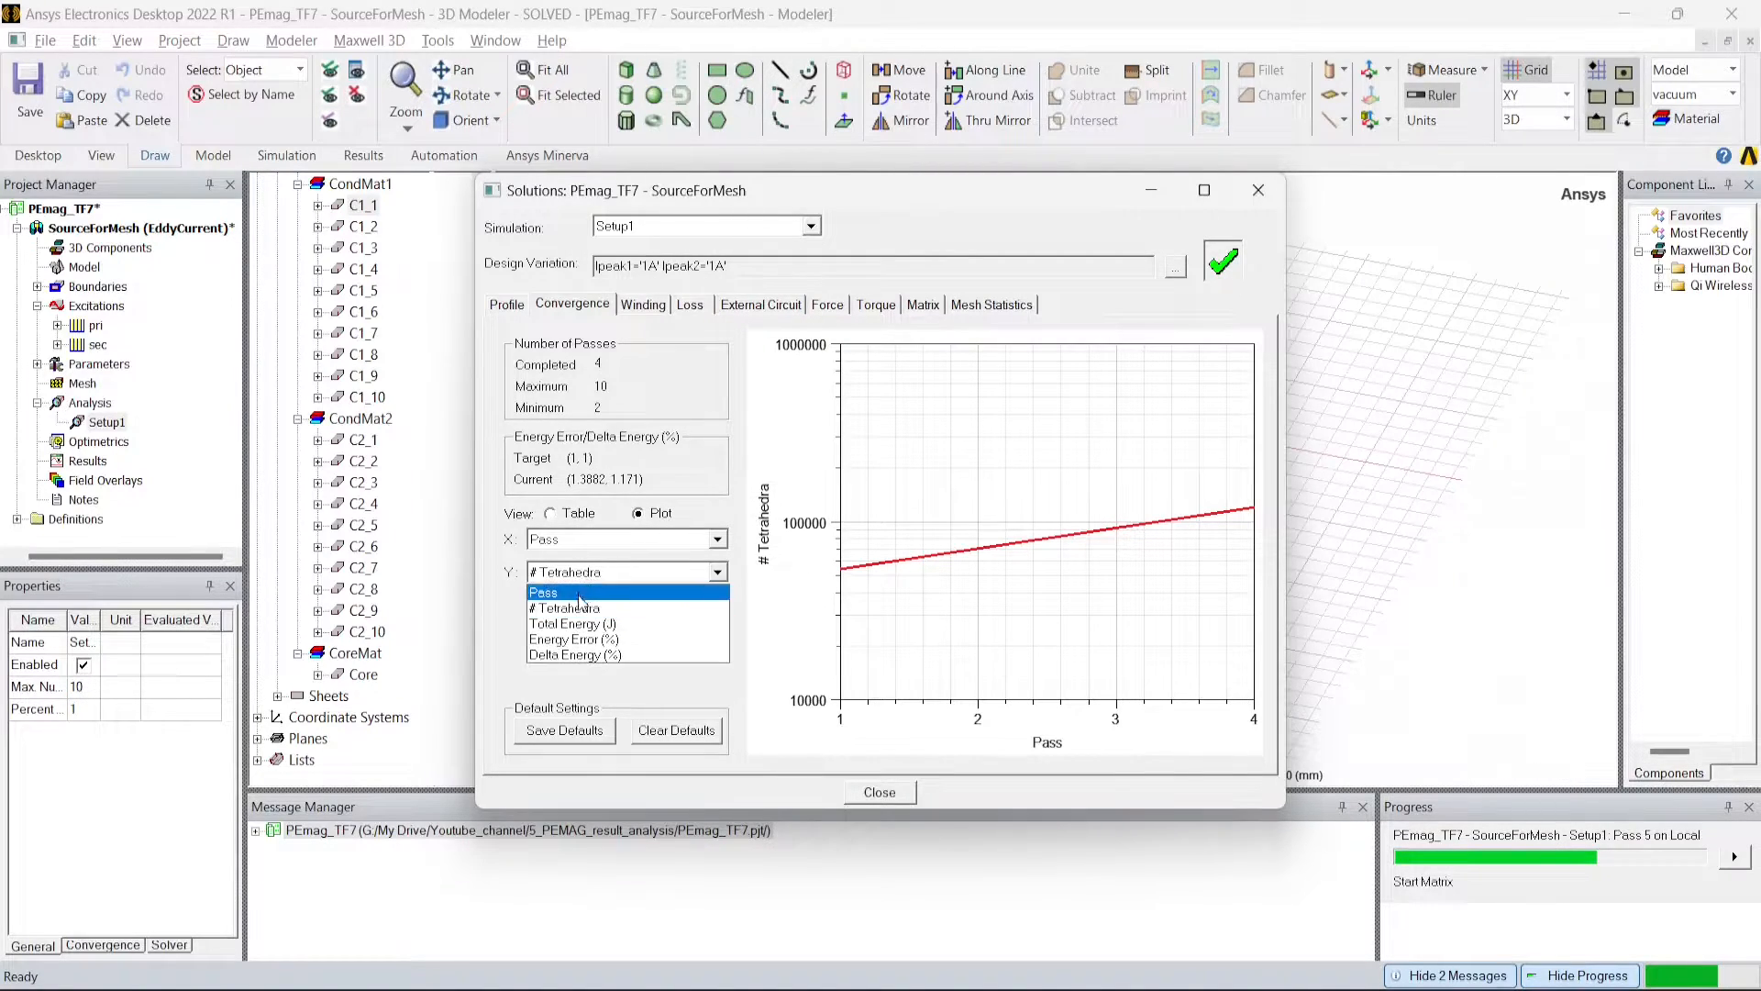
pyautogui.click(591, 639)
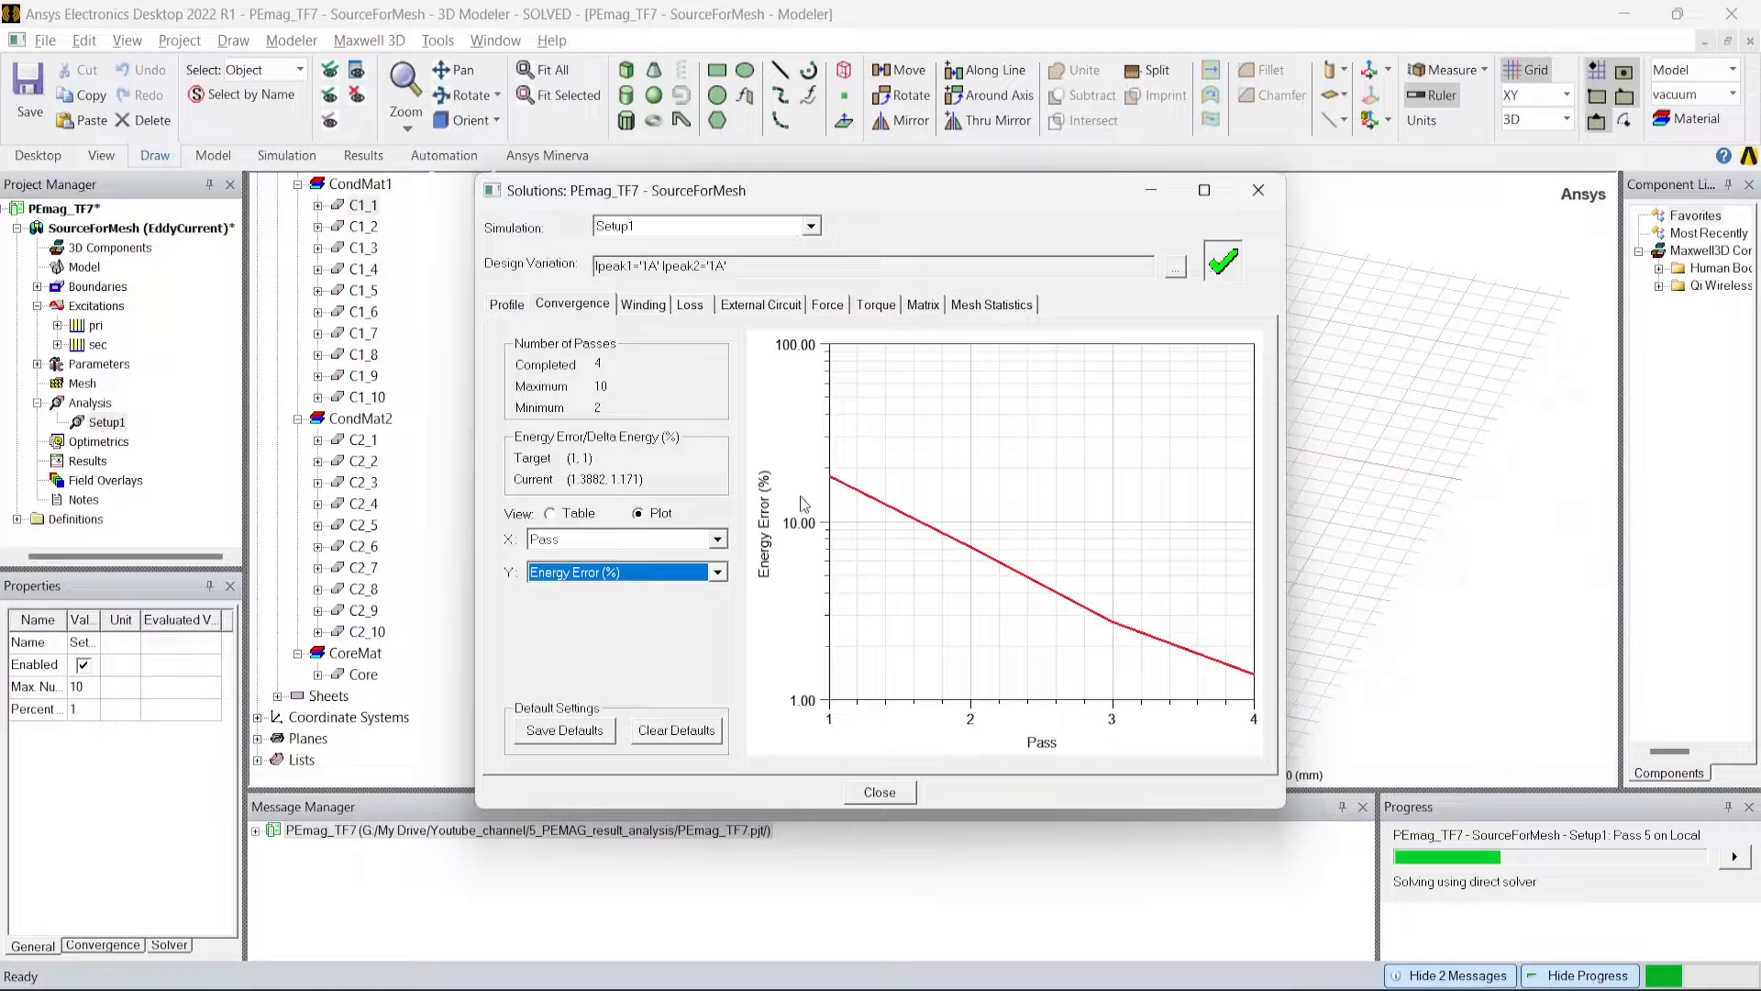
pyautogui.click(602, 574)
pyautogui.click(590, 655)
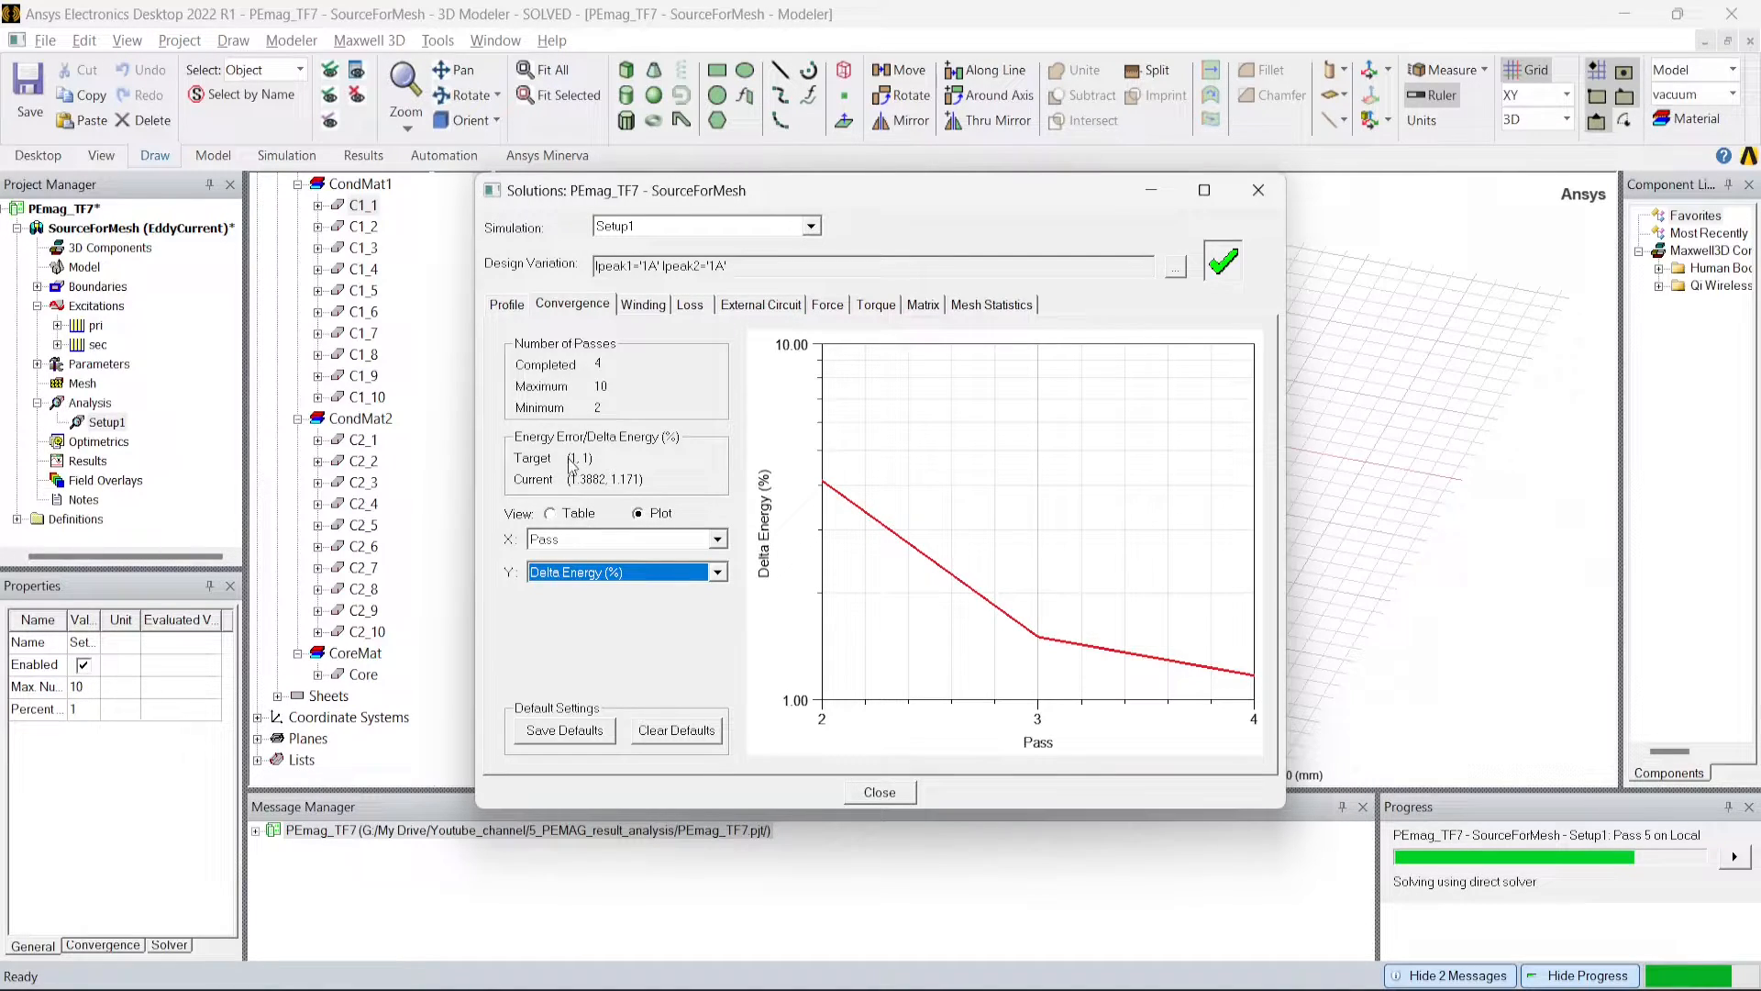
pyautogui.click(590, 547)
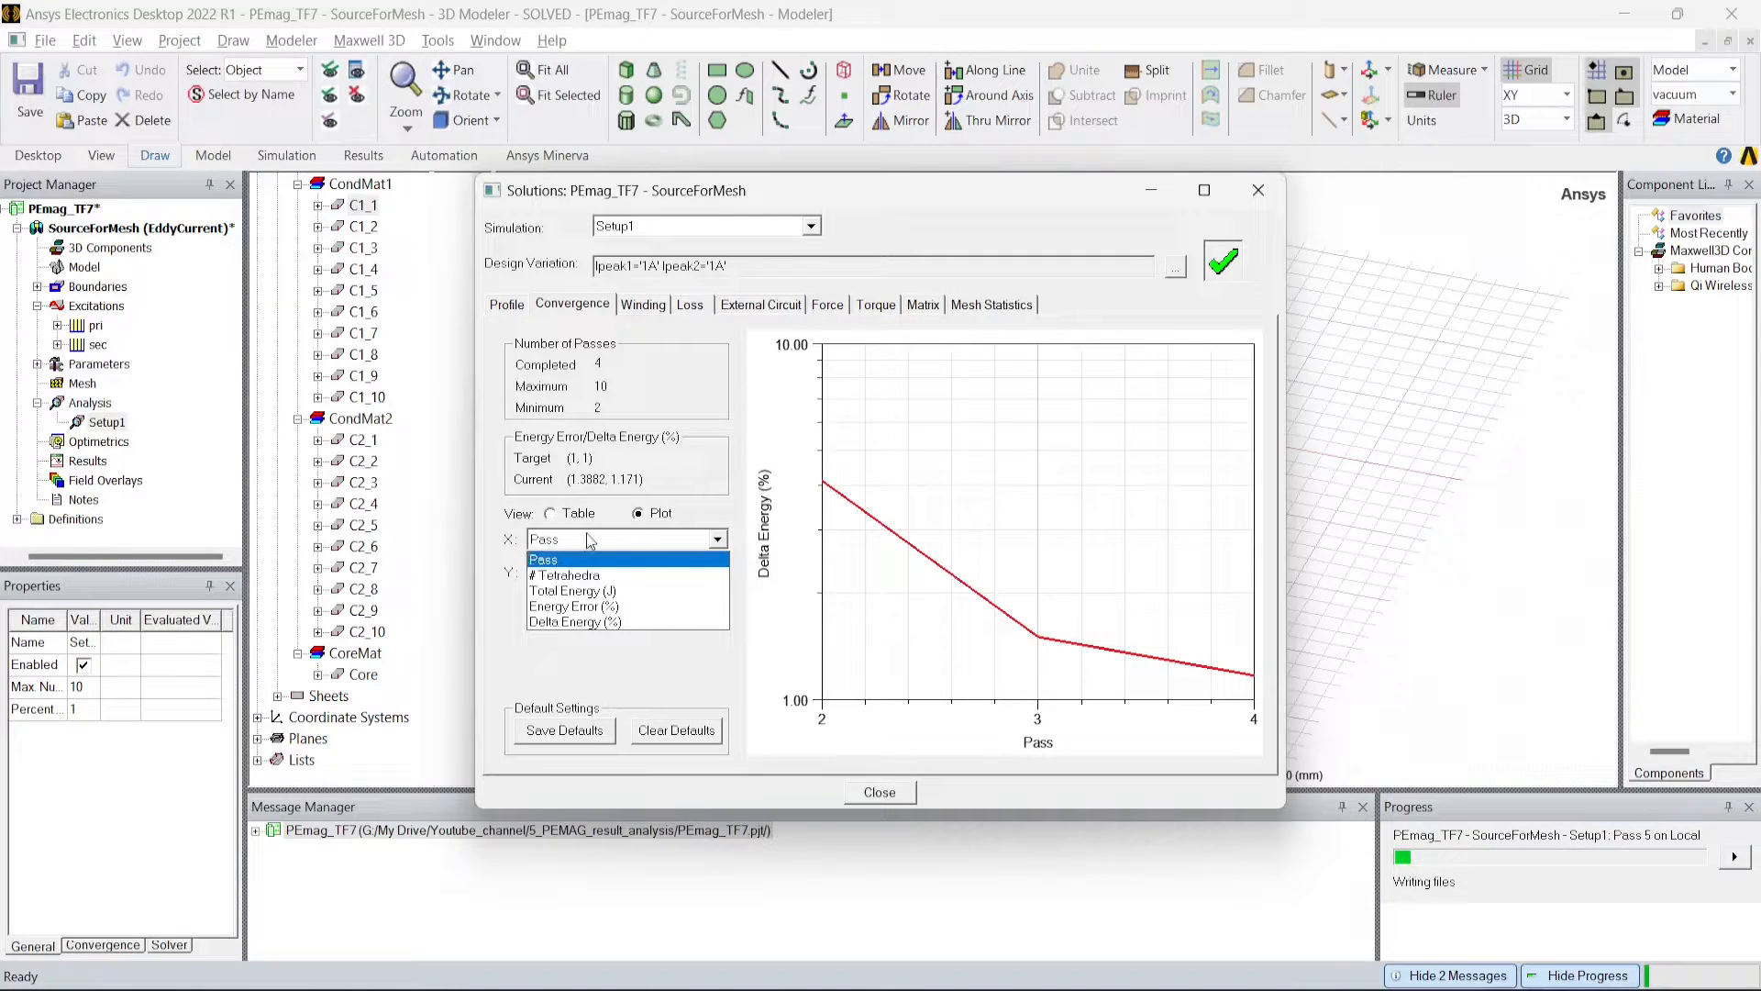
pyautogui.click(588, 555)
pyautogui.click(1153, 191)
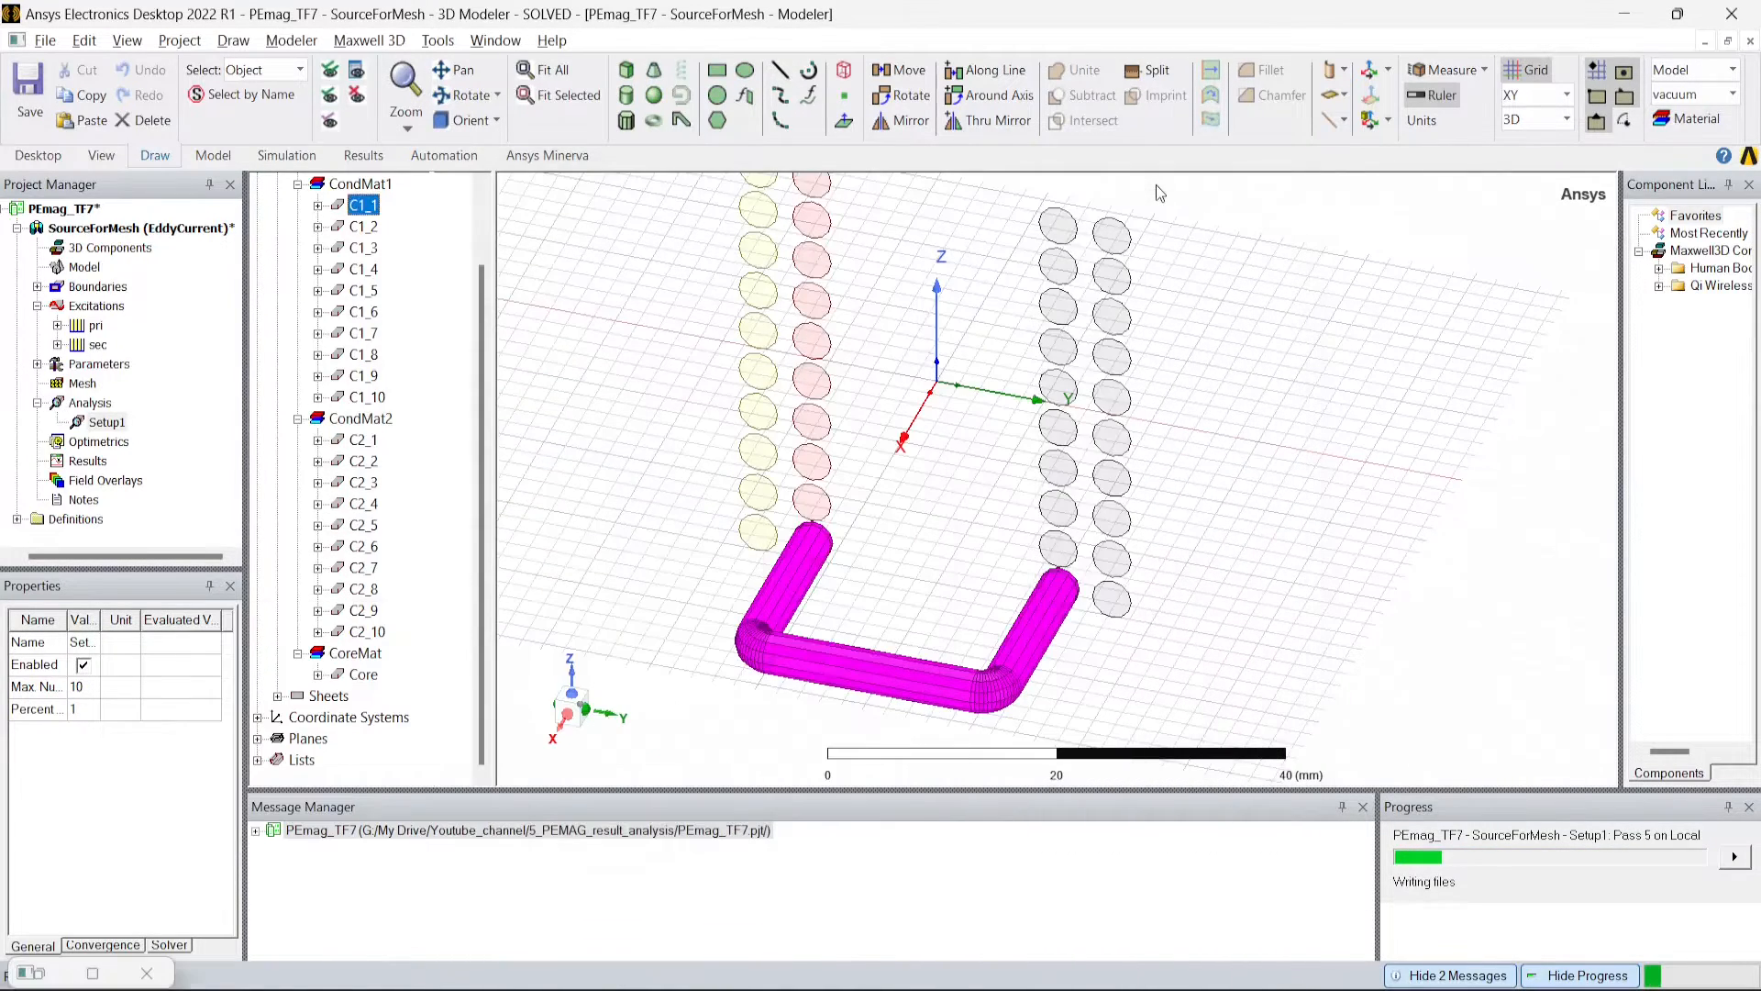
# Review the maximum number of passes and the percent error in Setup1's solve settings.
pyautogui.rightClick(93, 424)
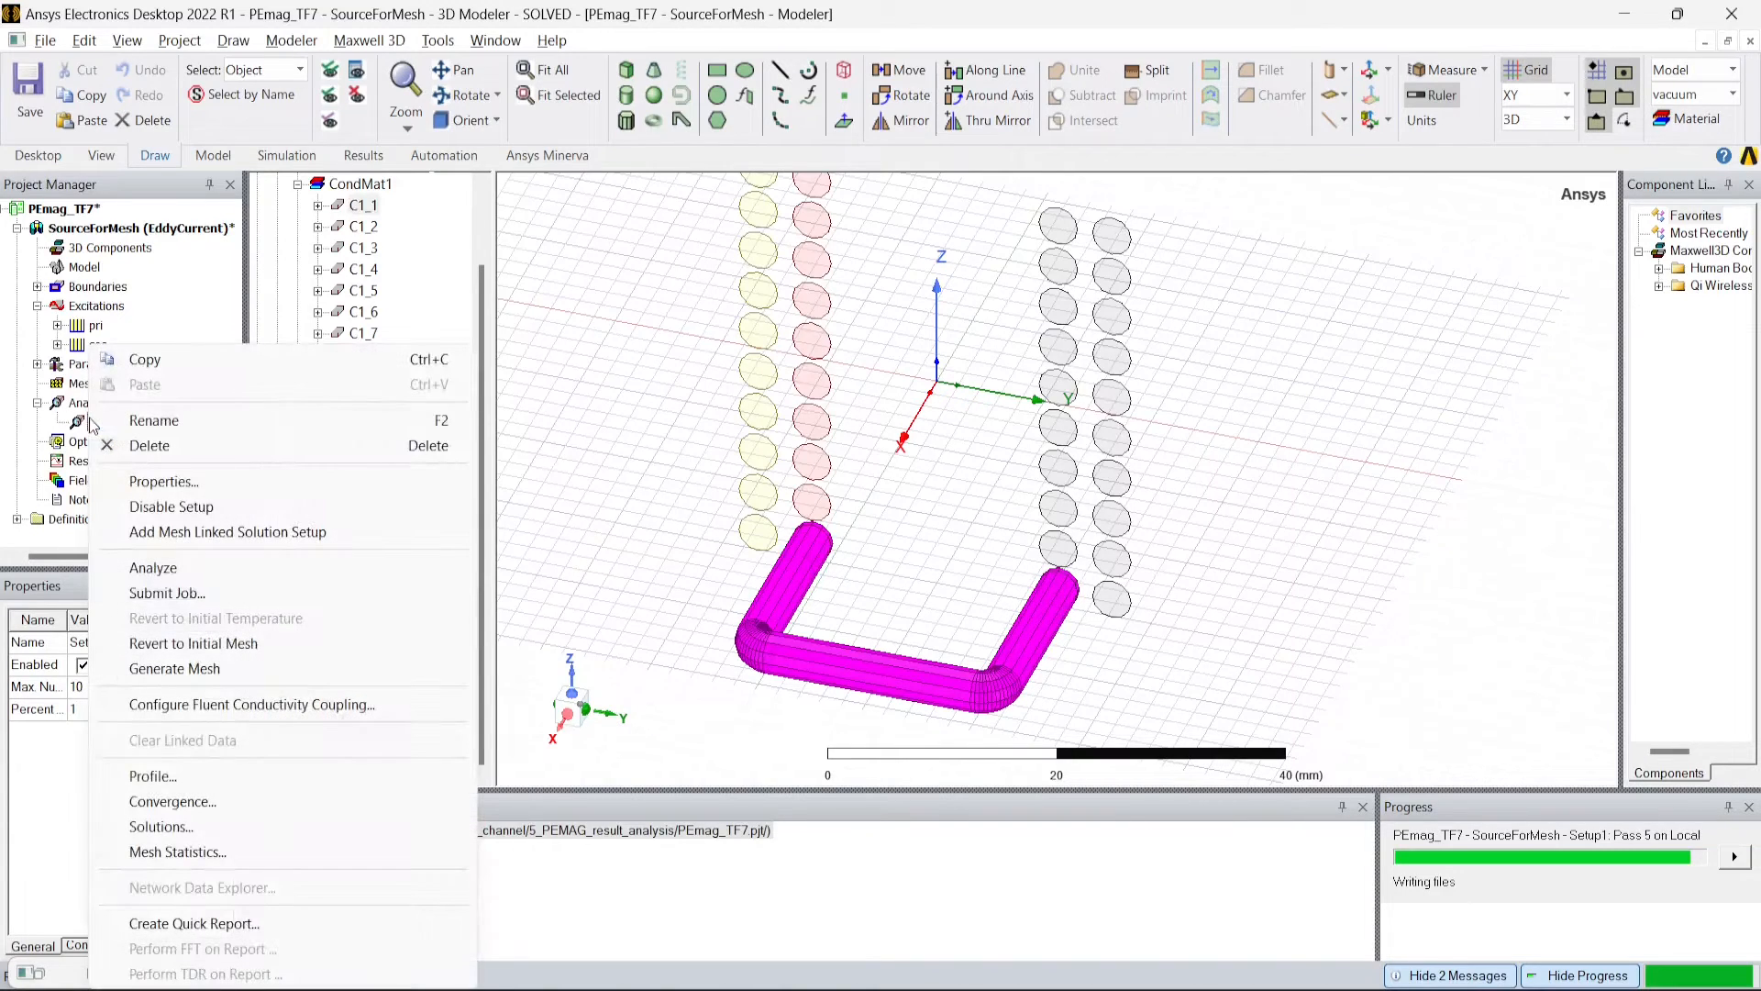
pyautogui.click(163, 482)
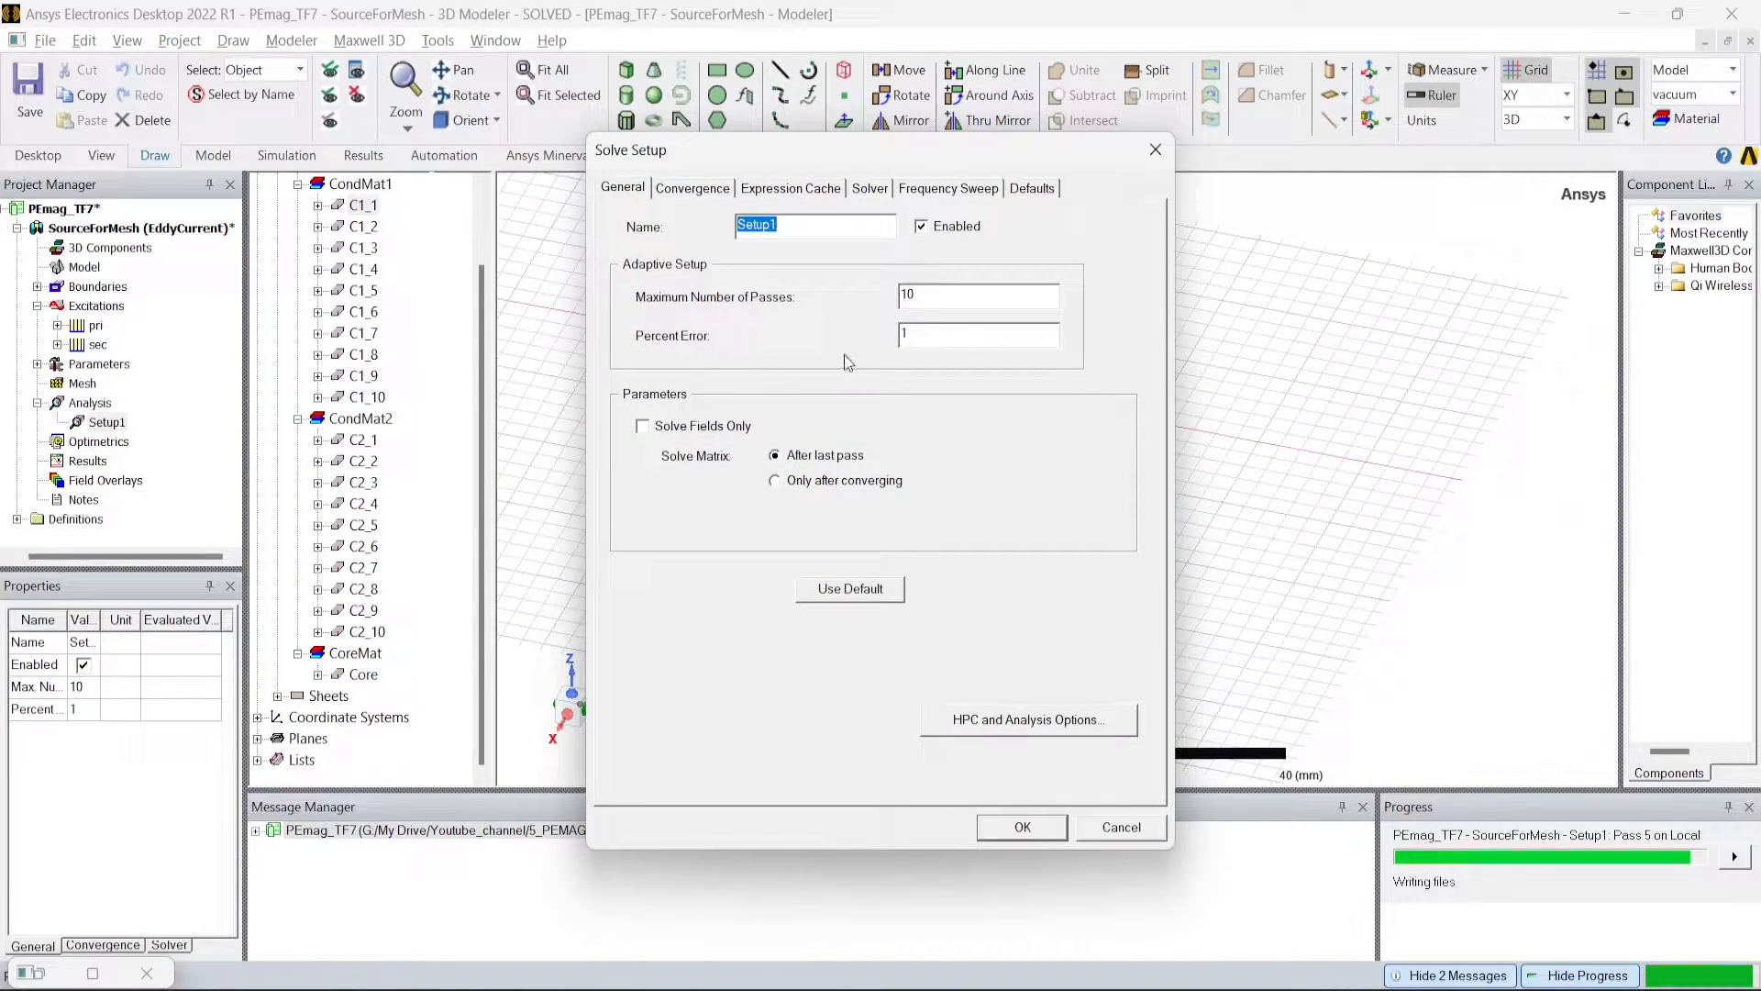
pyautogui.moveTo(908, 334); pyautogui.dragTo(838, 333)
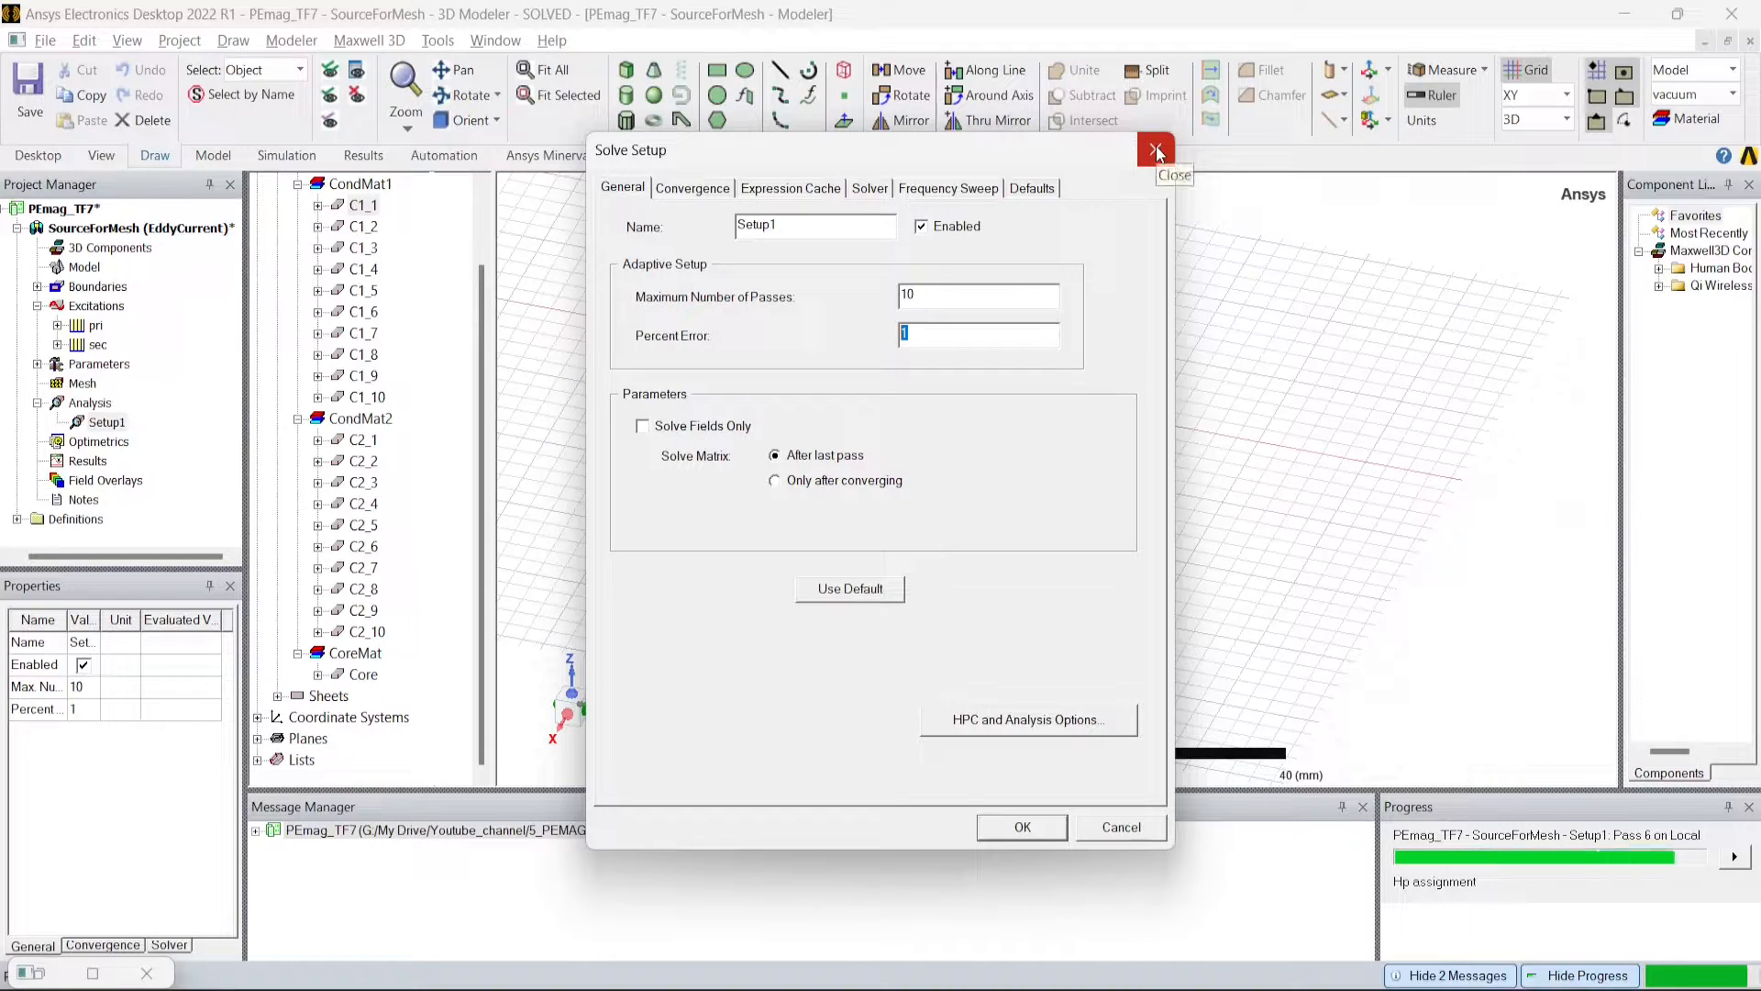
pyautogui.click(1155, 150)
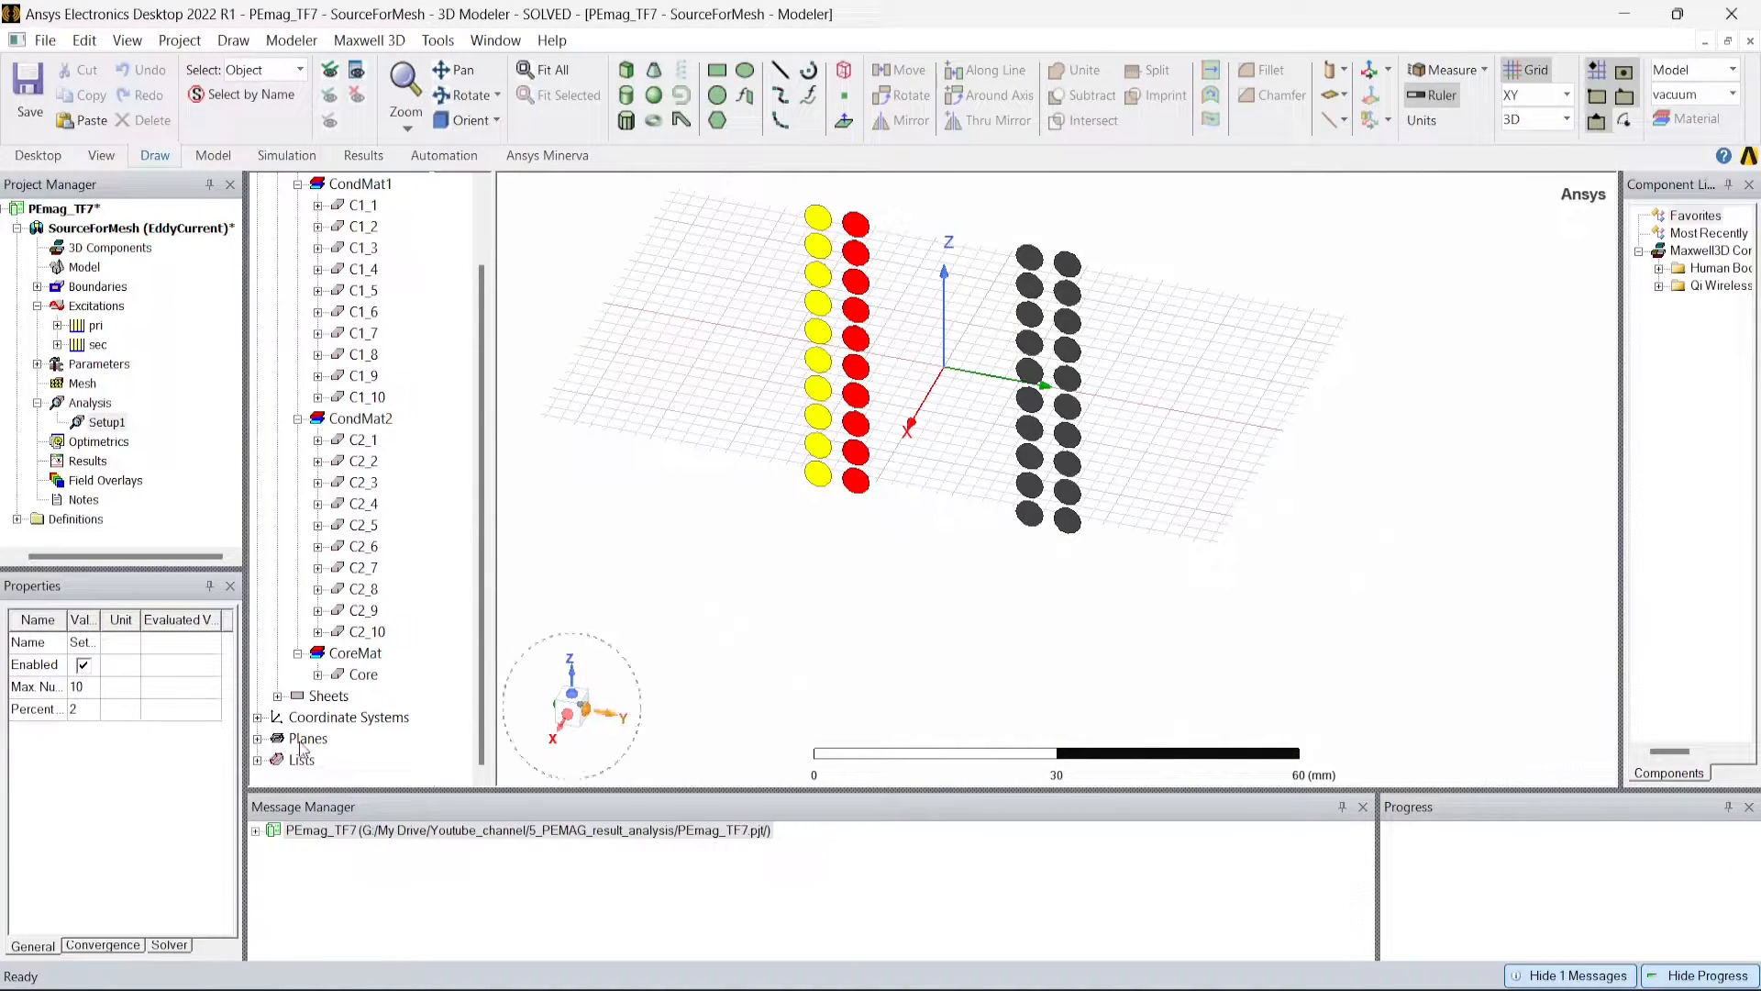
# Expand the PEmag_TF7 and SourceForMesh messages to check how the simulation ended.
pyautogui.click(257, 831)
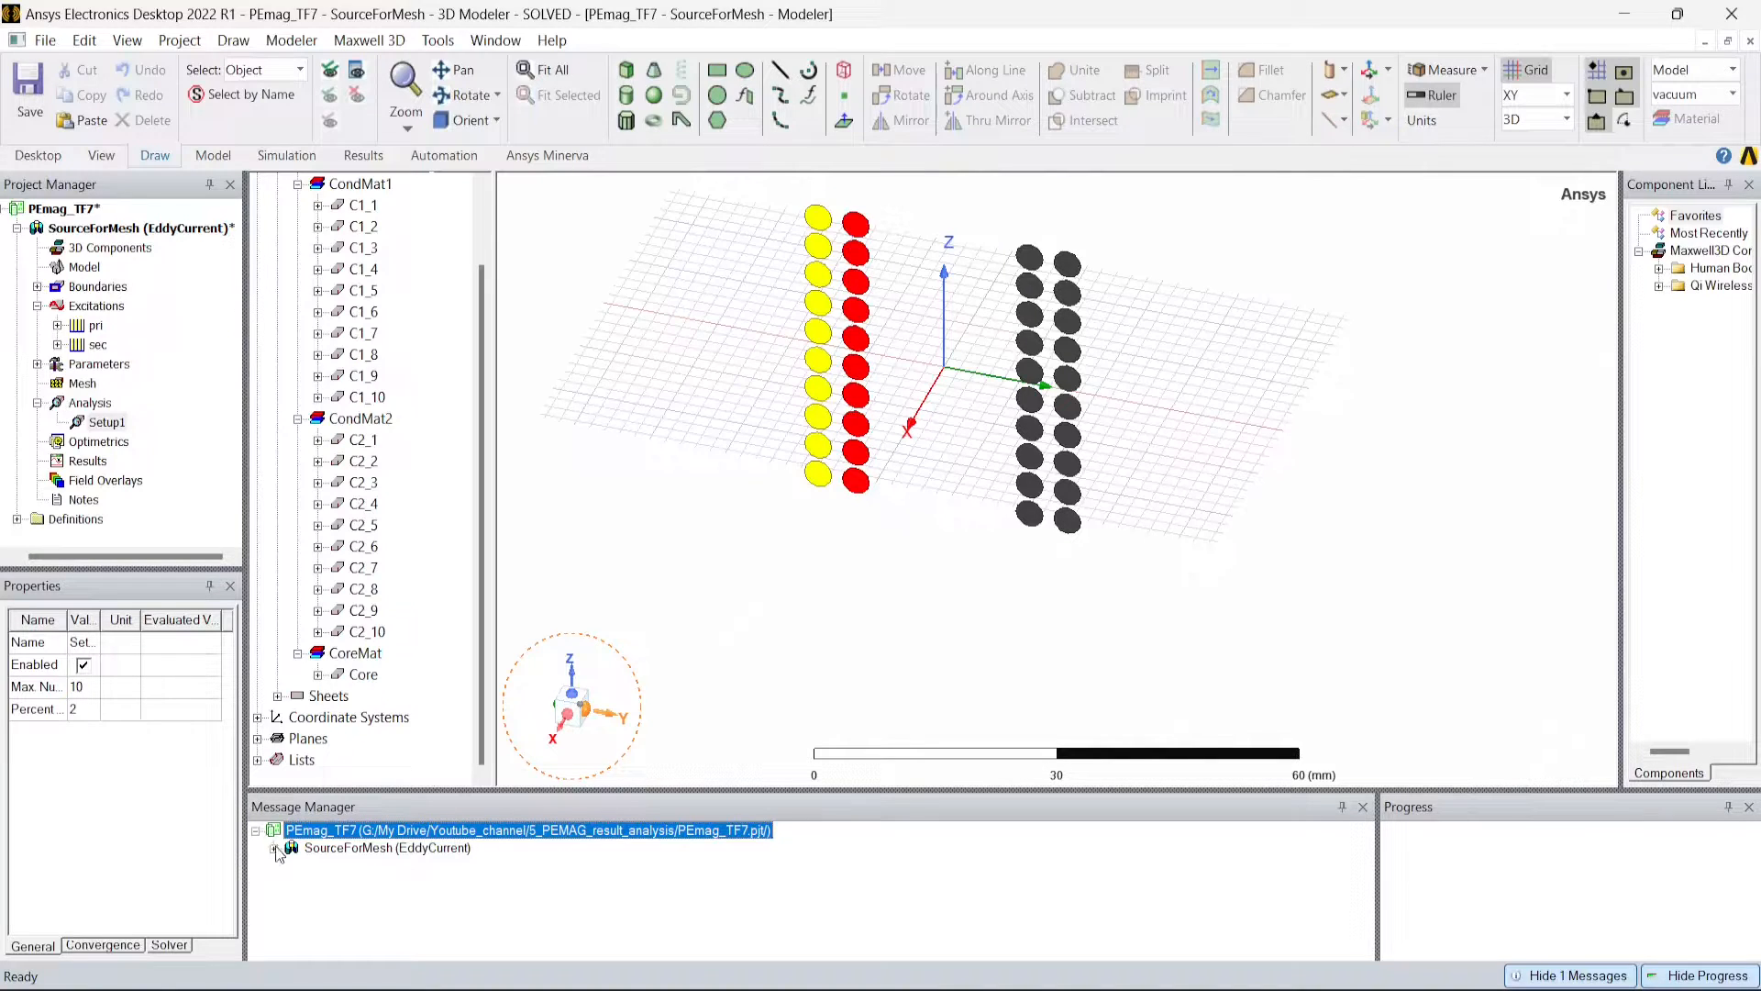
pyautogui.click(275, 848)
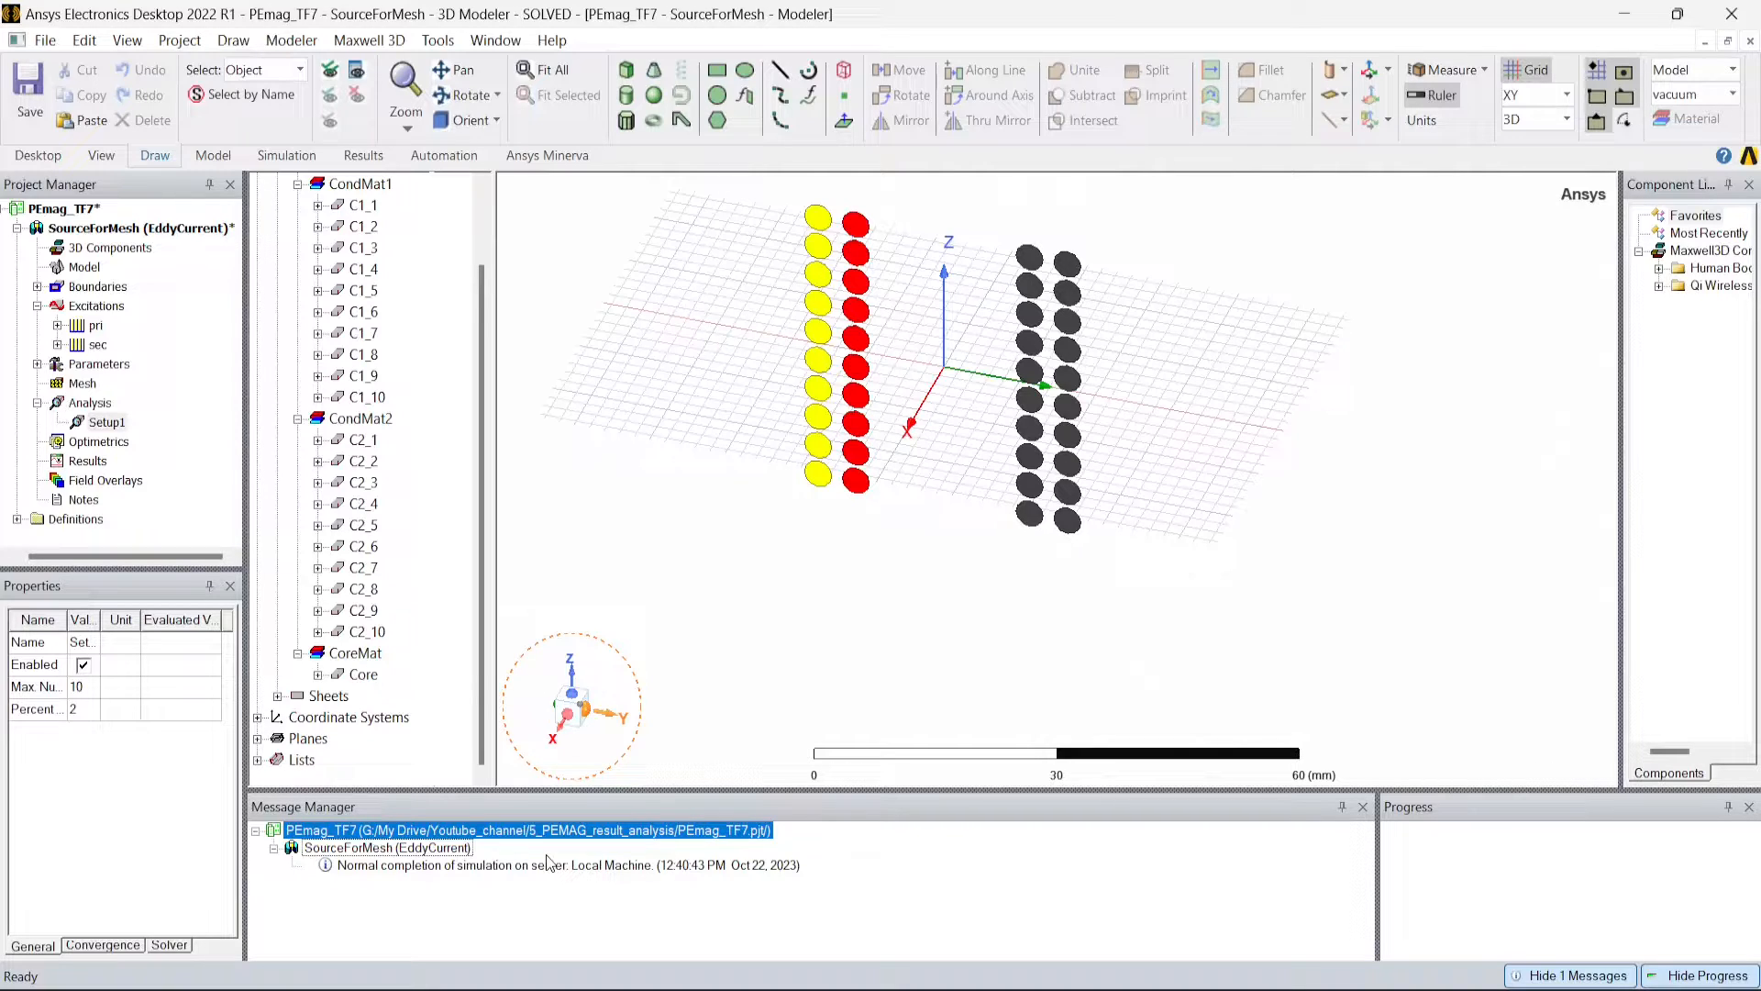
pyautogui.click(730, 563)
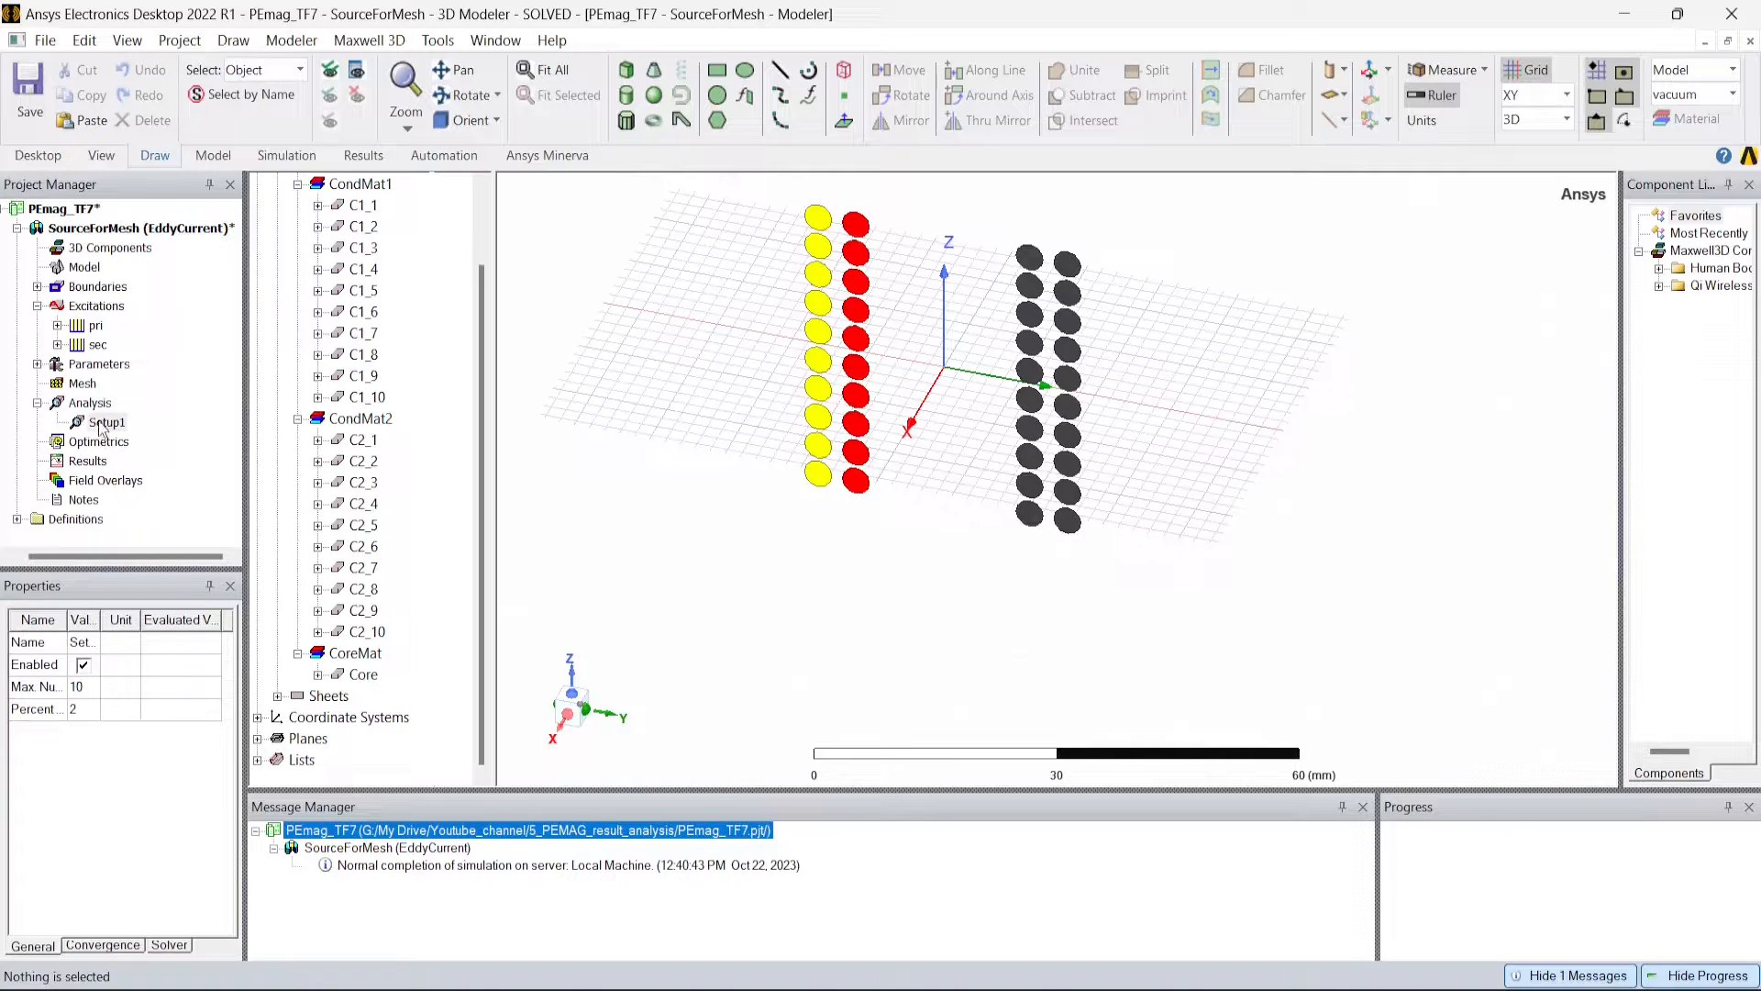
# Open the solution data from the results and show Matrix1 as R,L with inductance in mH.
pyautogui.rightClick(77, 464)
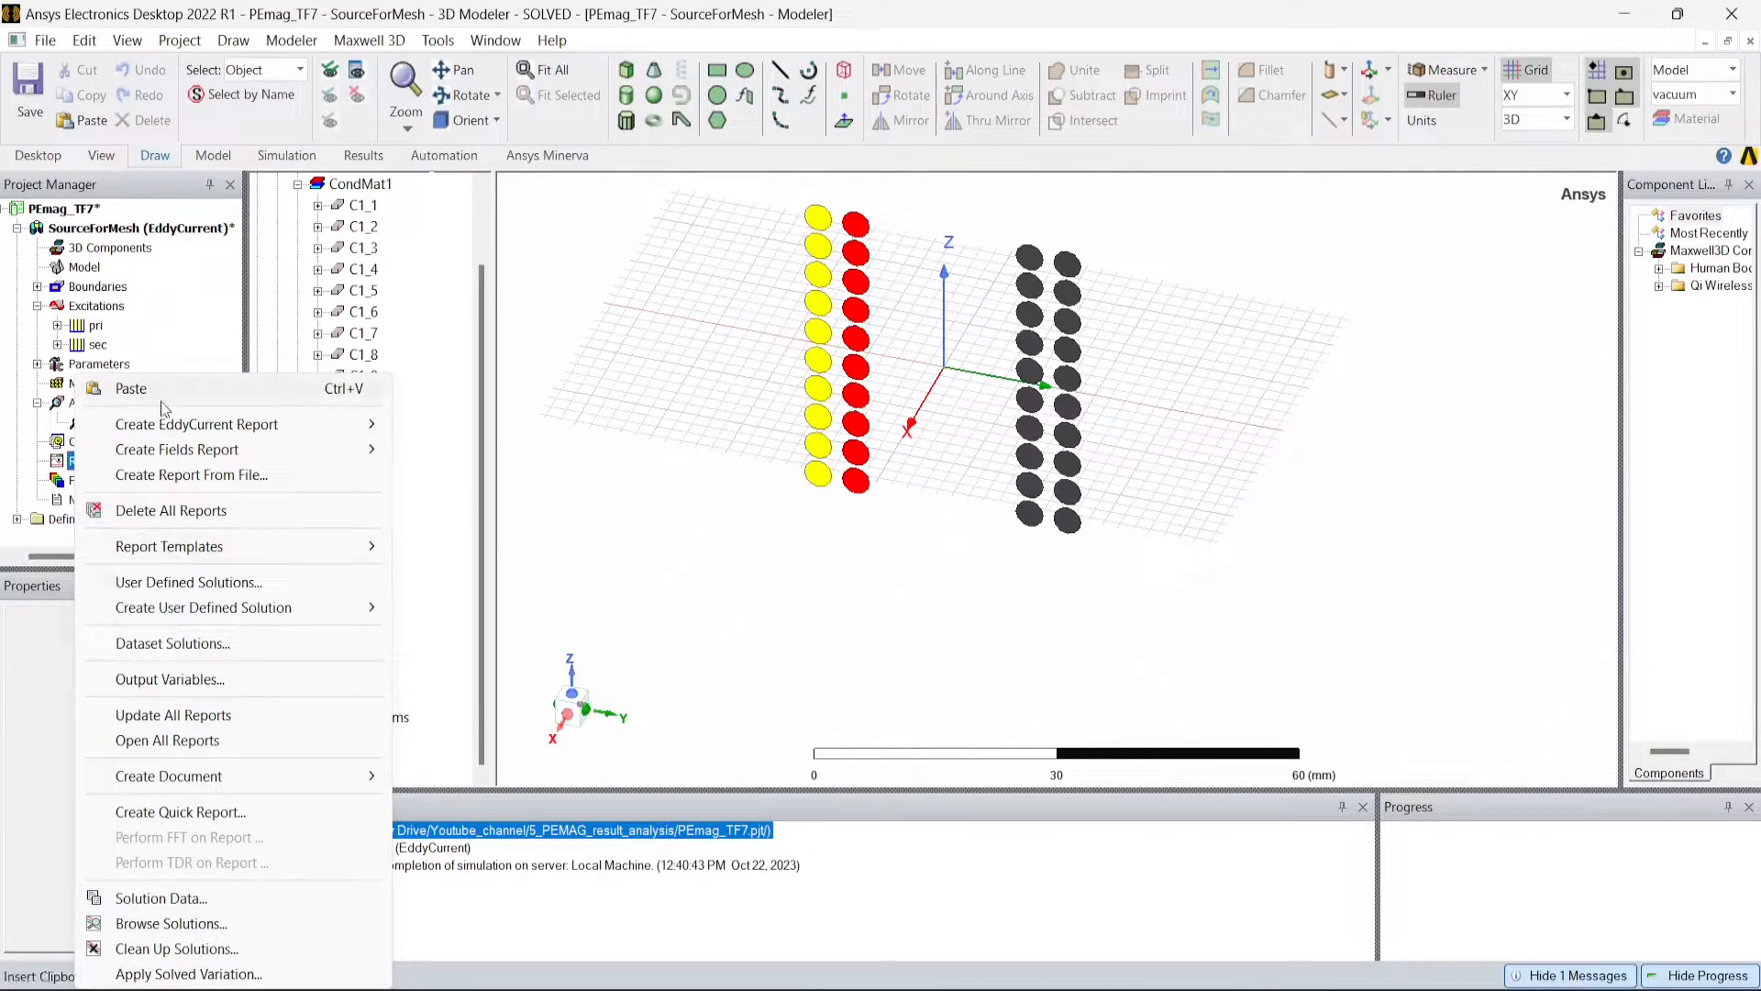
pyautogui.click(166, 903)
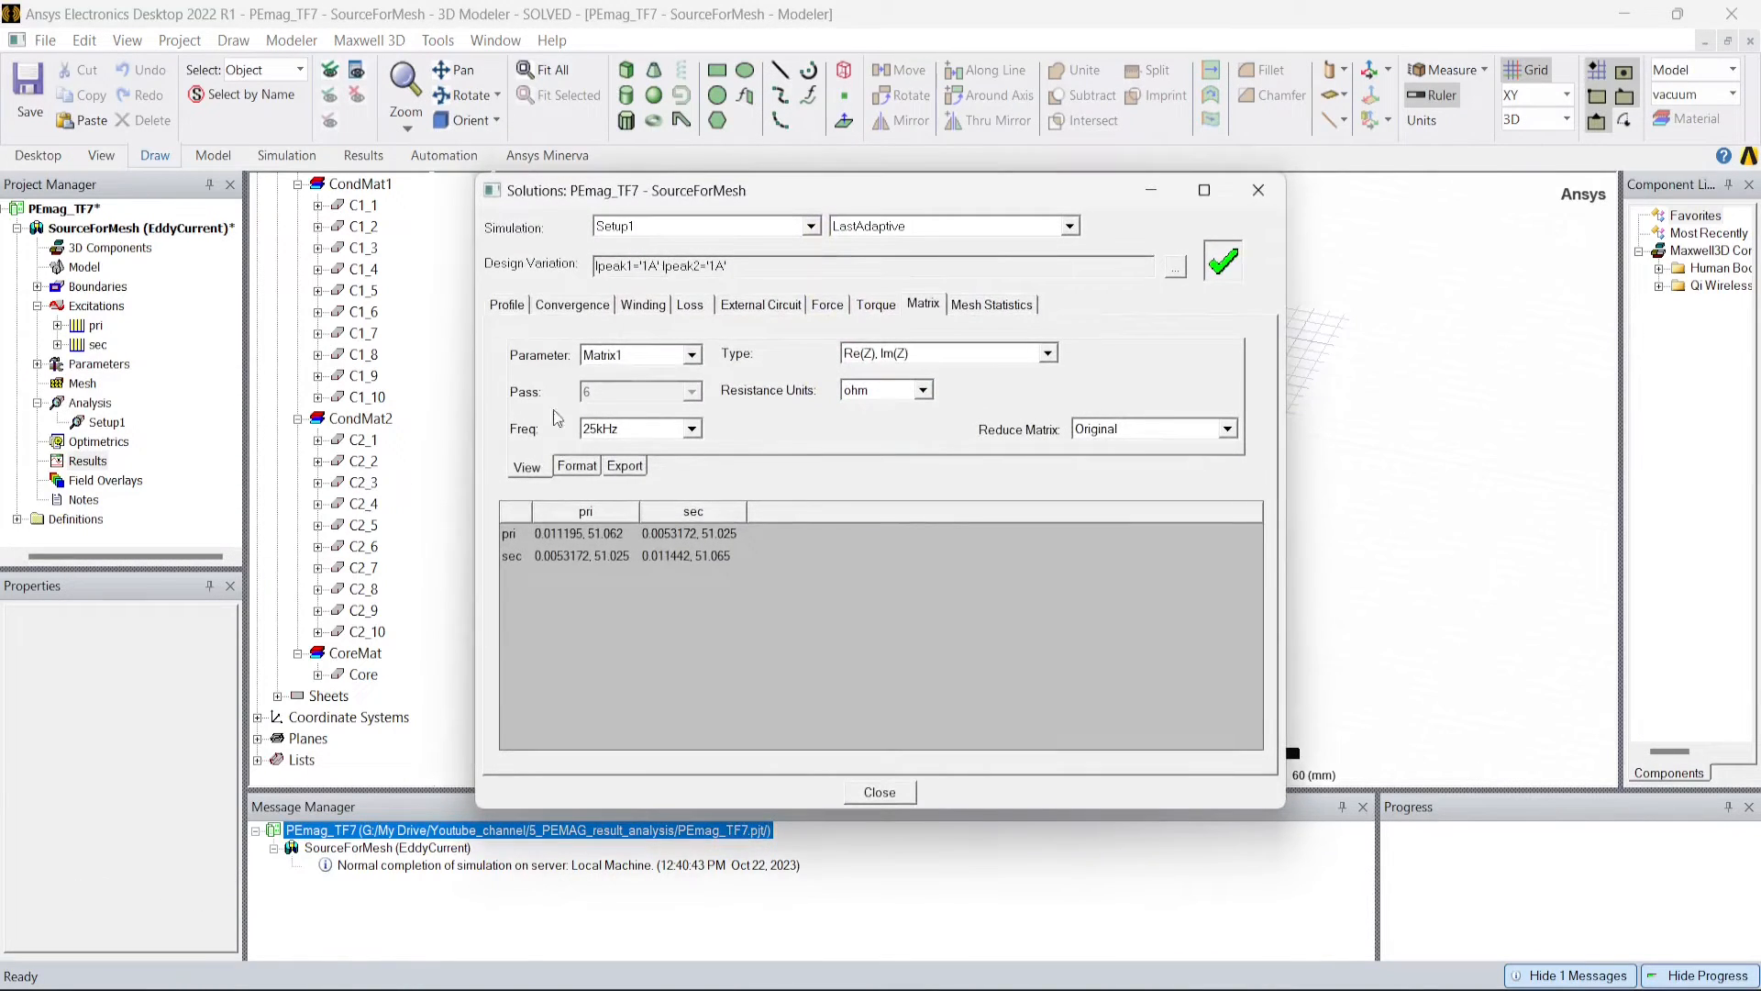
pyautogui.click(872, 360)
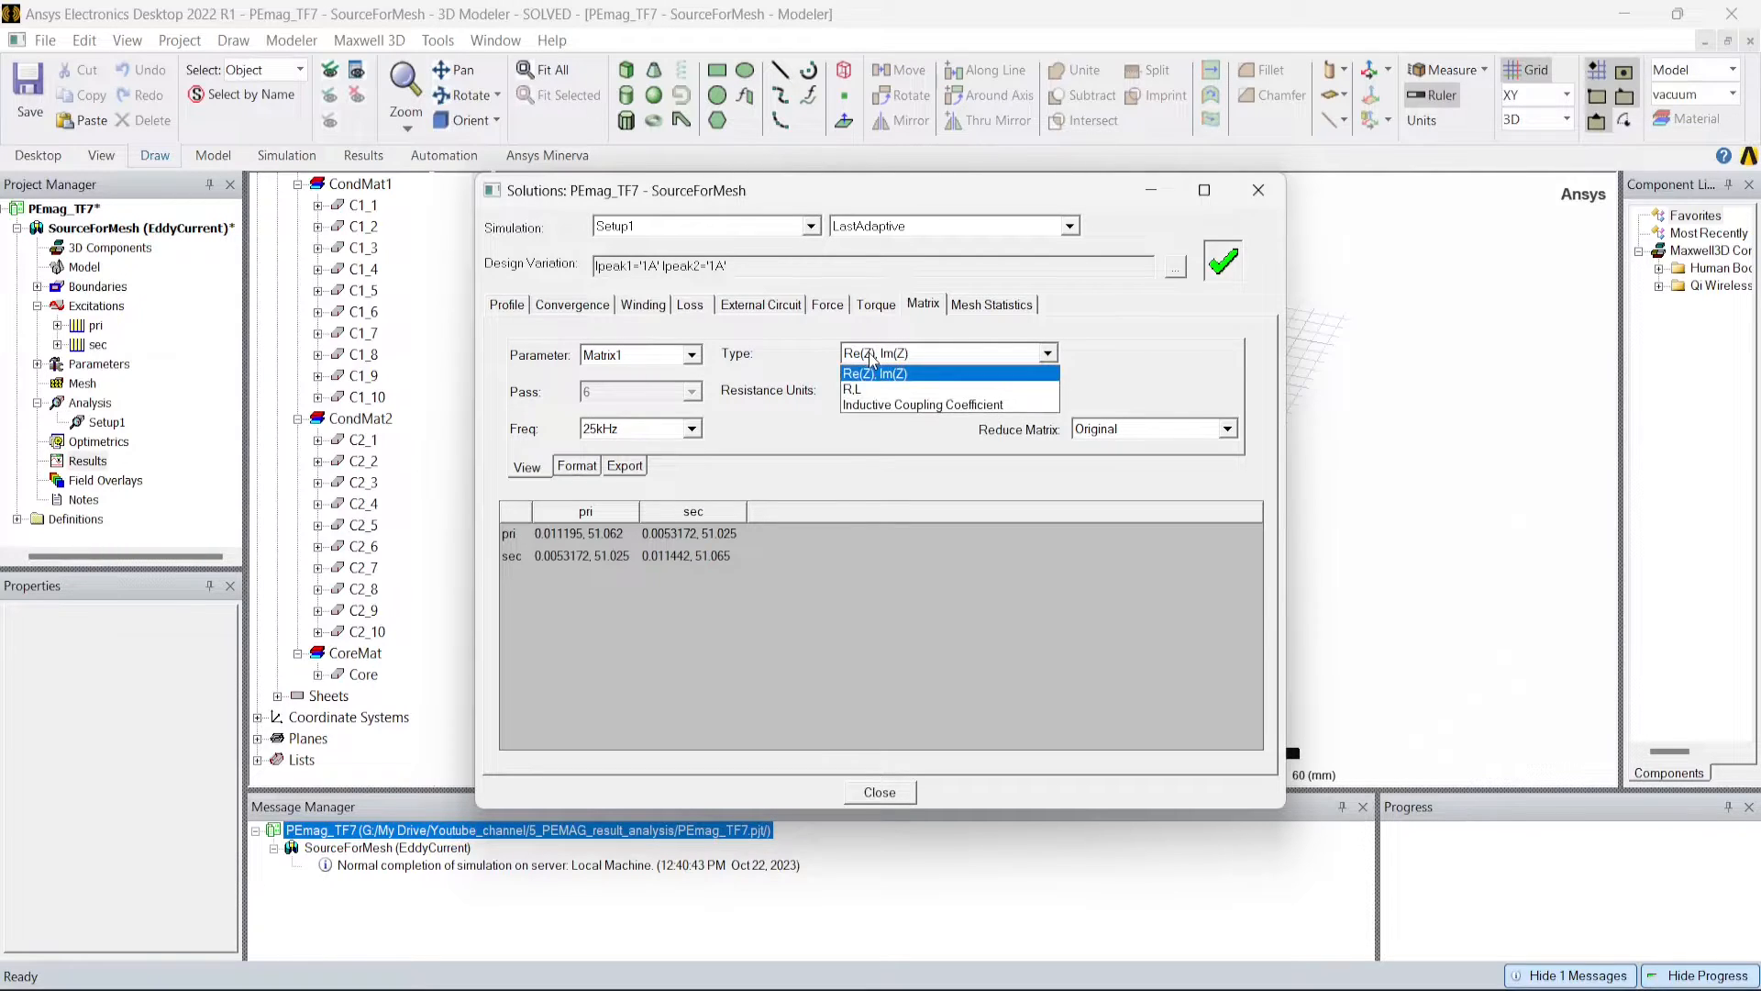
pyautogui.click(872, 392)
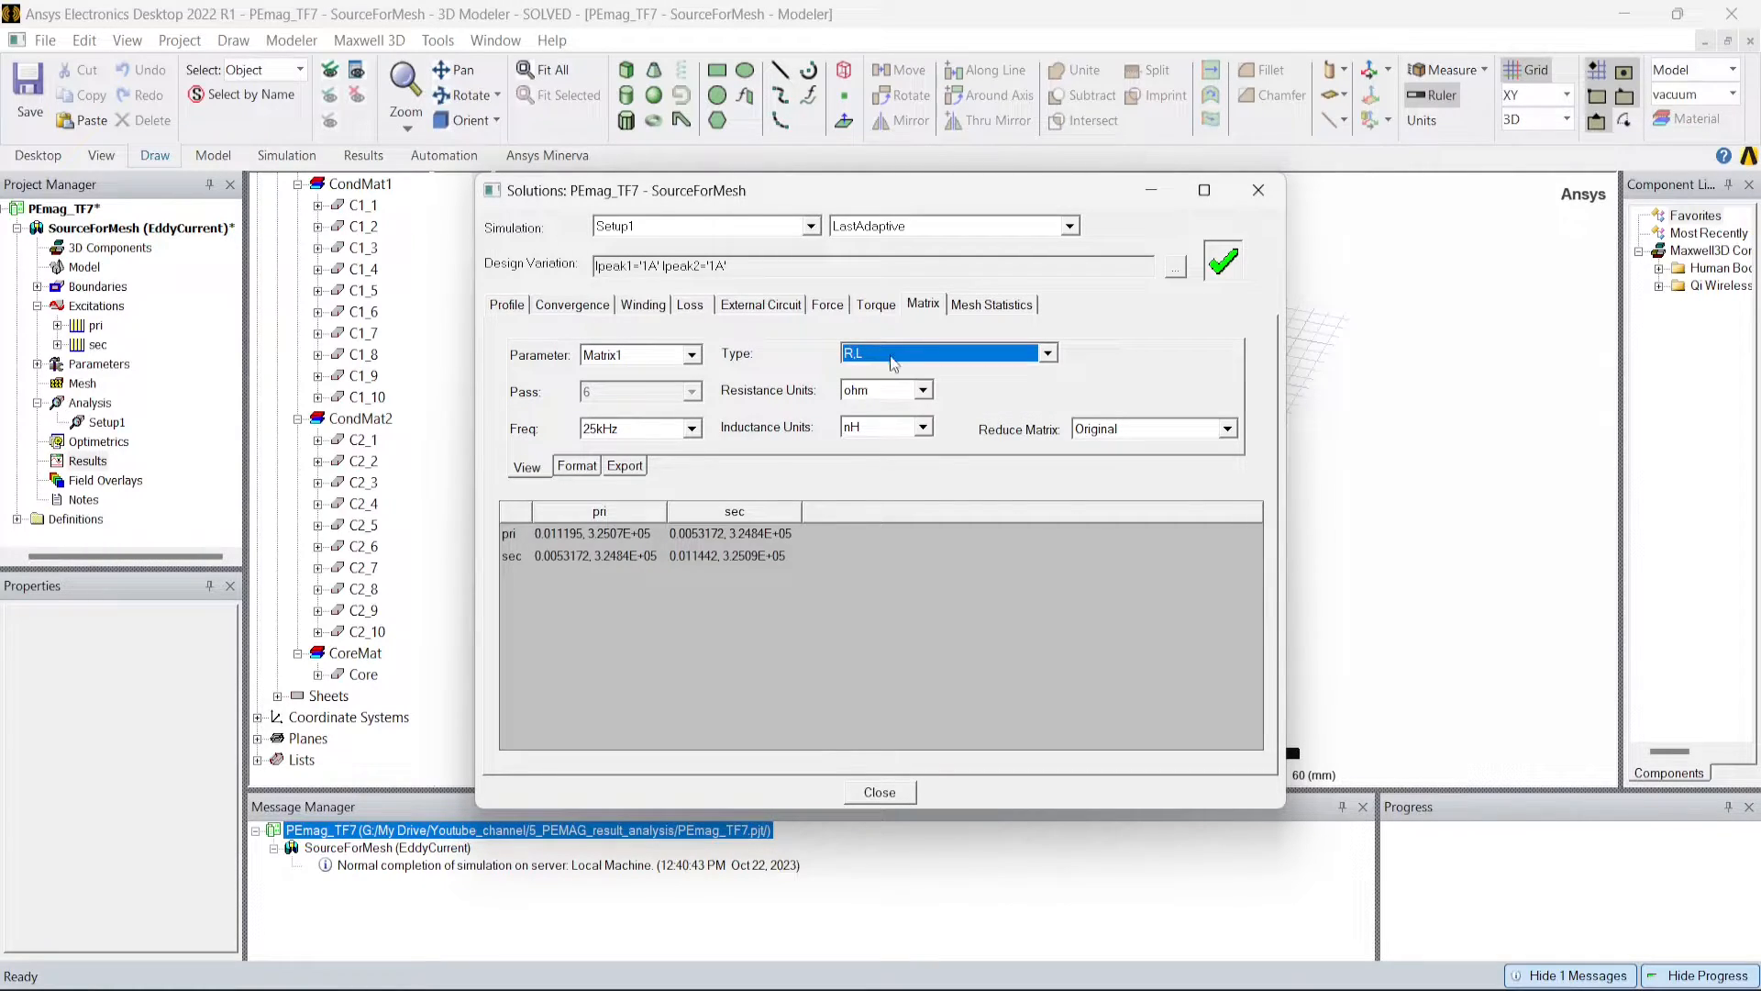
pyautogui.click(894, 428)
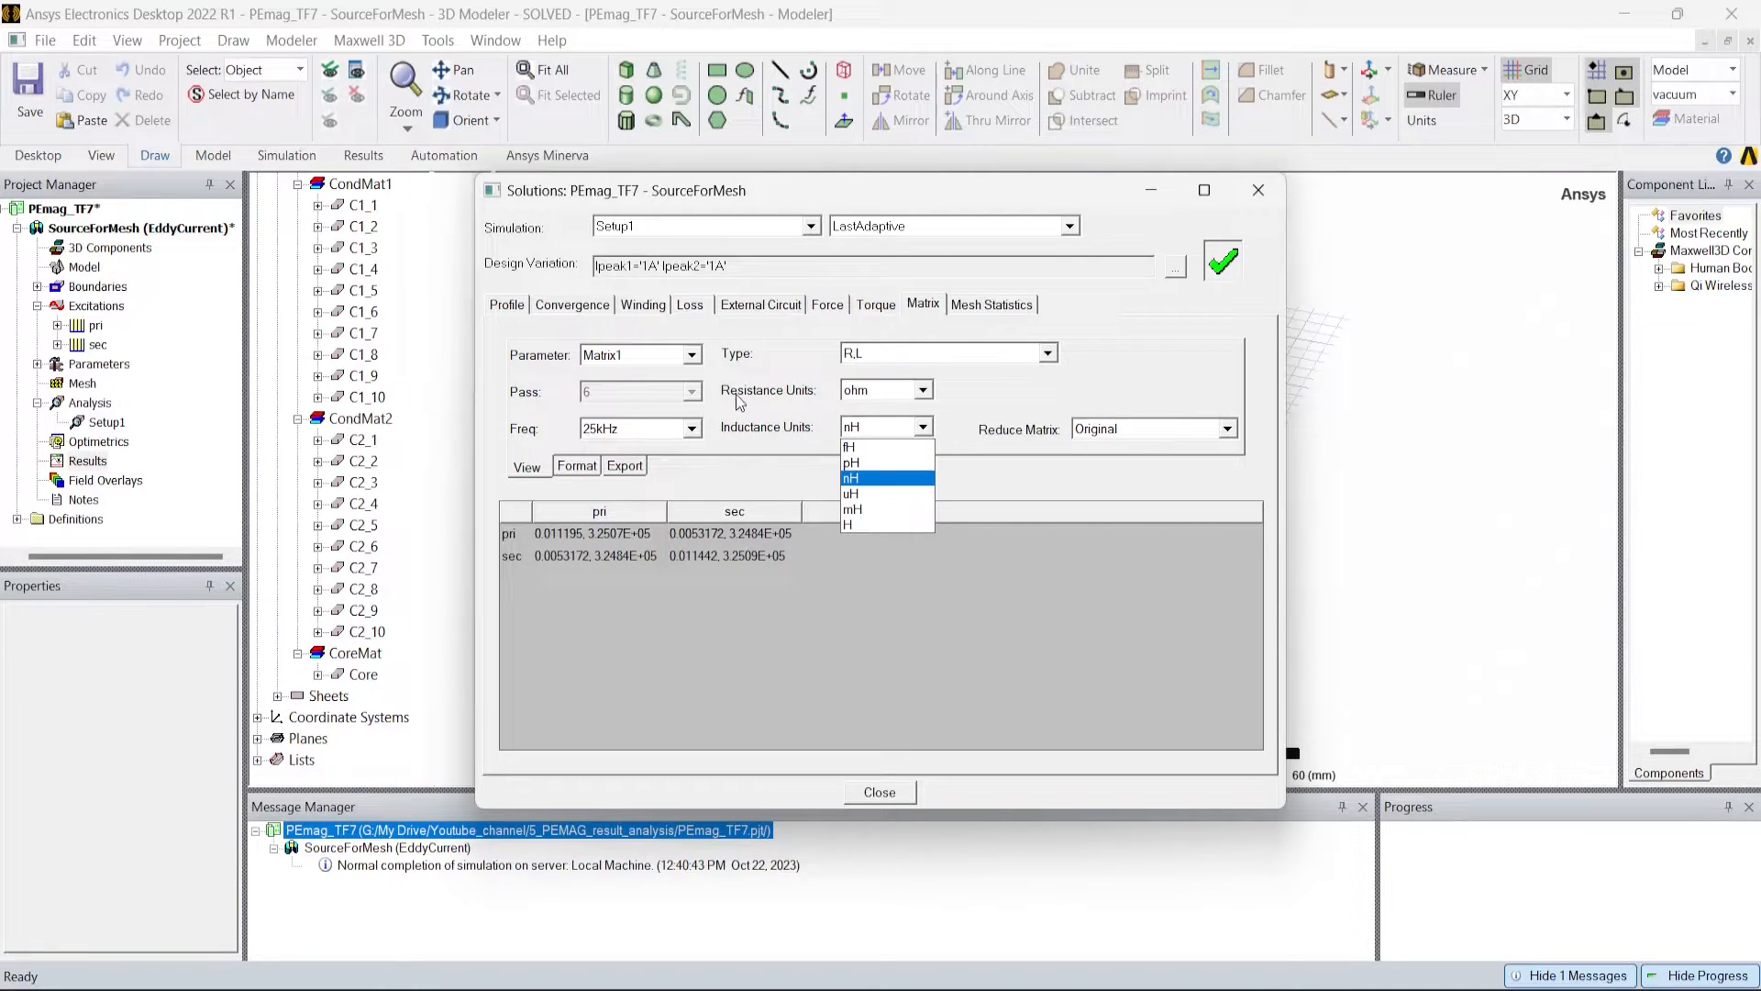
pyautogui.click(859, 510)
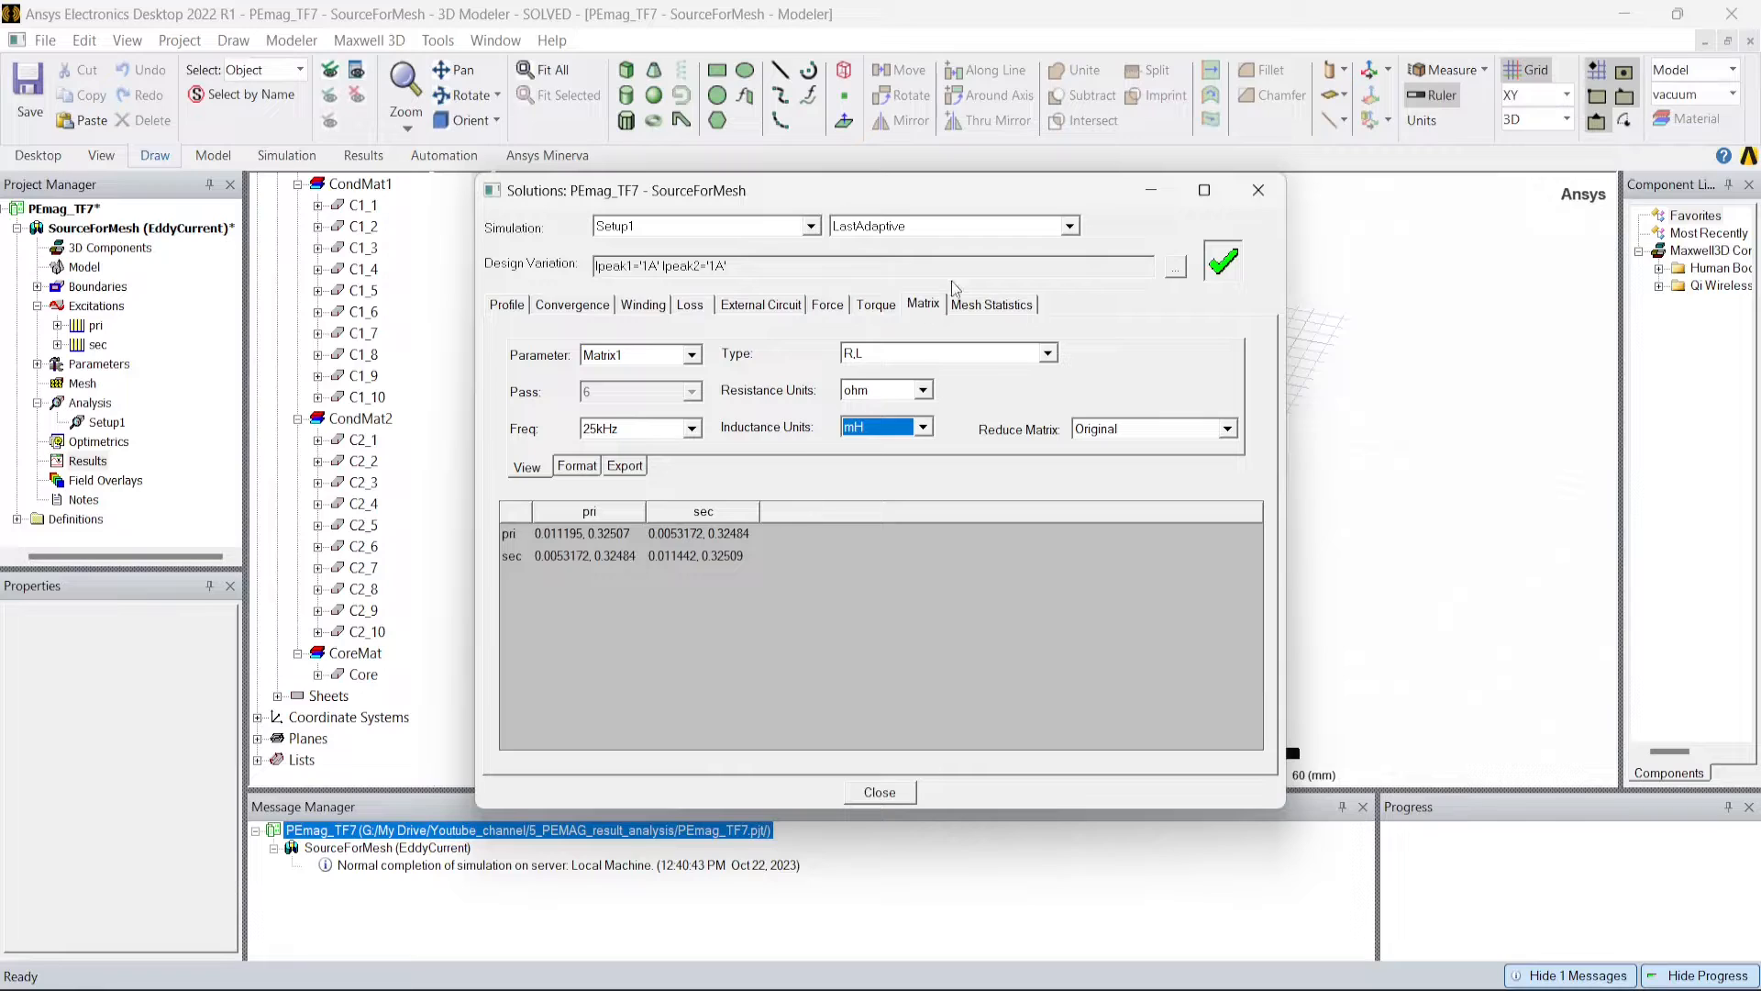
# Show the inductive coupling coefficient between the windings, return Matrix1 to R,L, and close the solution data.
pyautogui.click(896, 356)
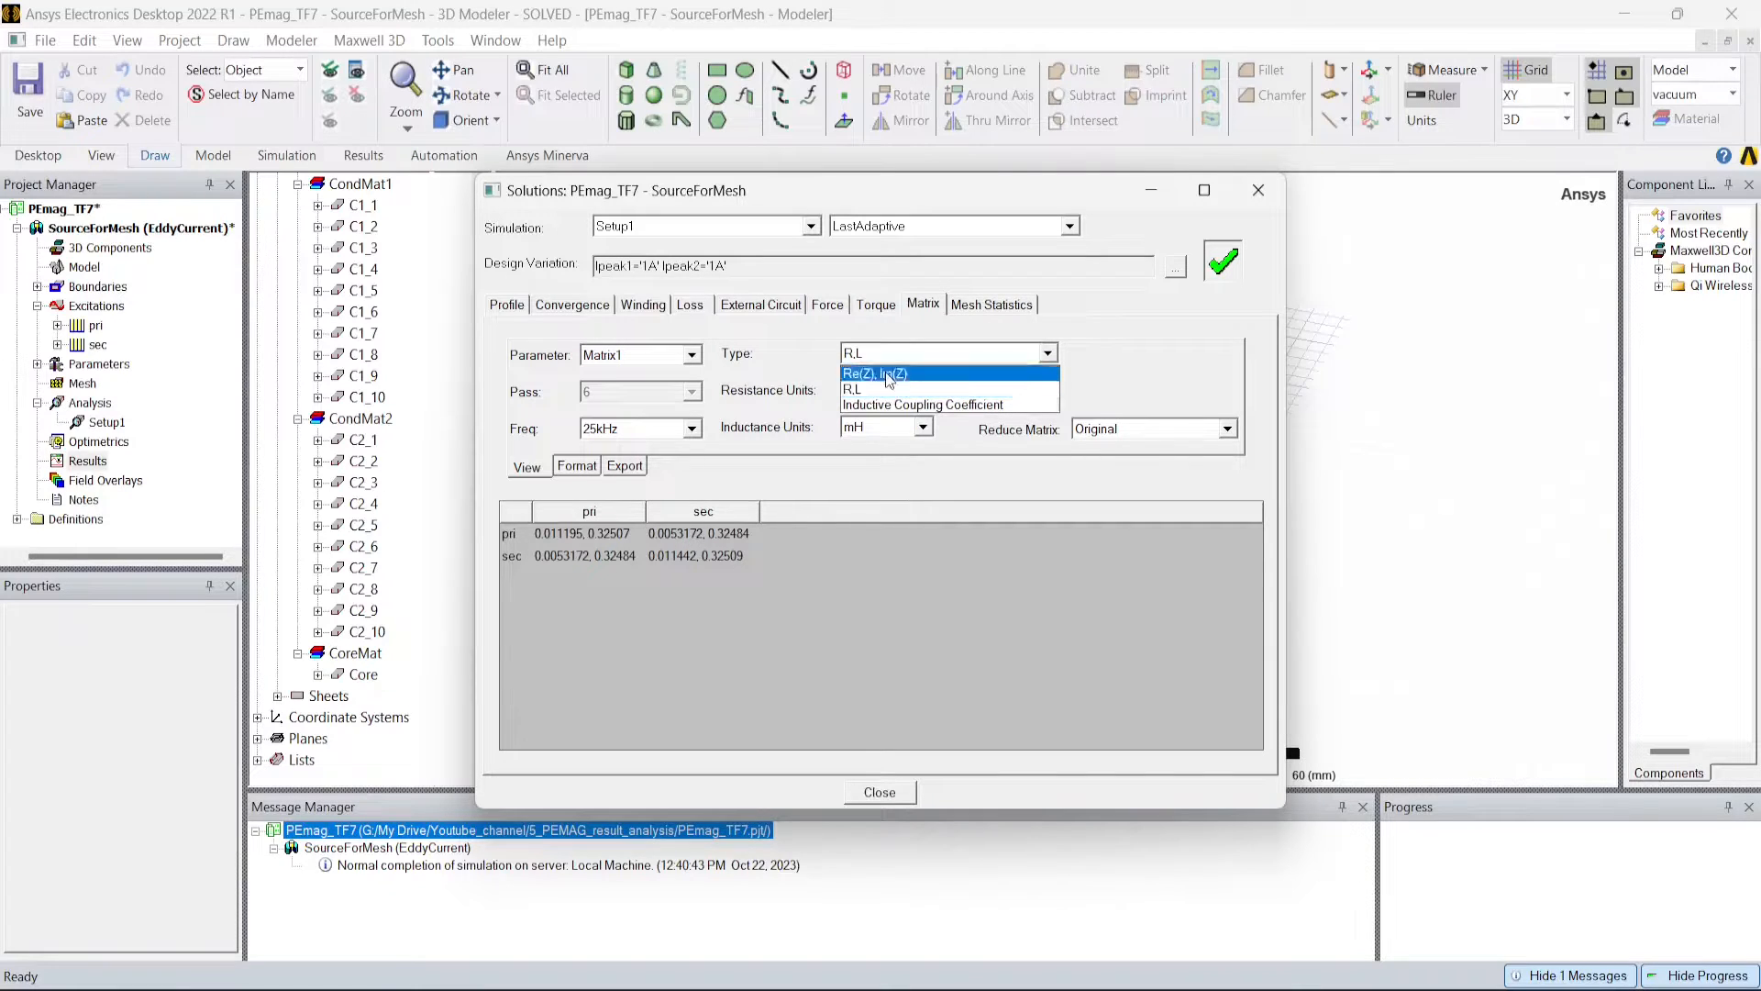
pyautogui.click(881, 405)
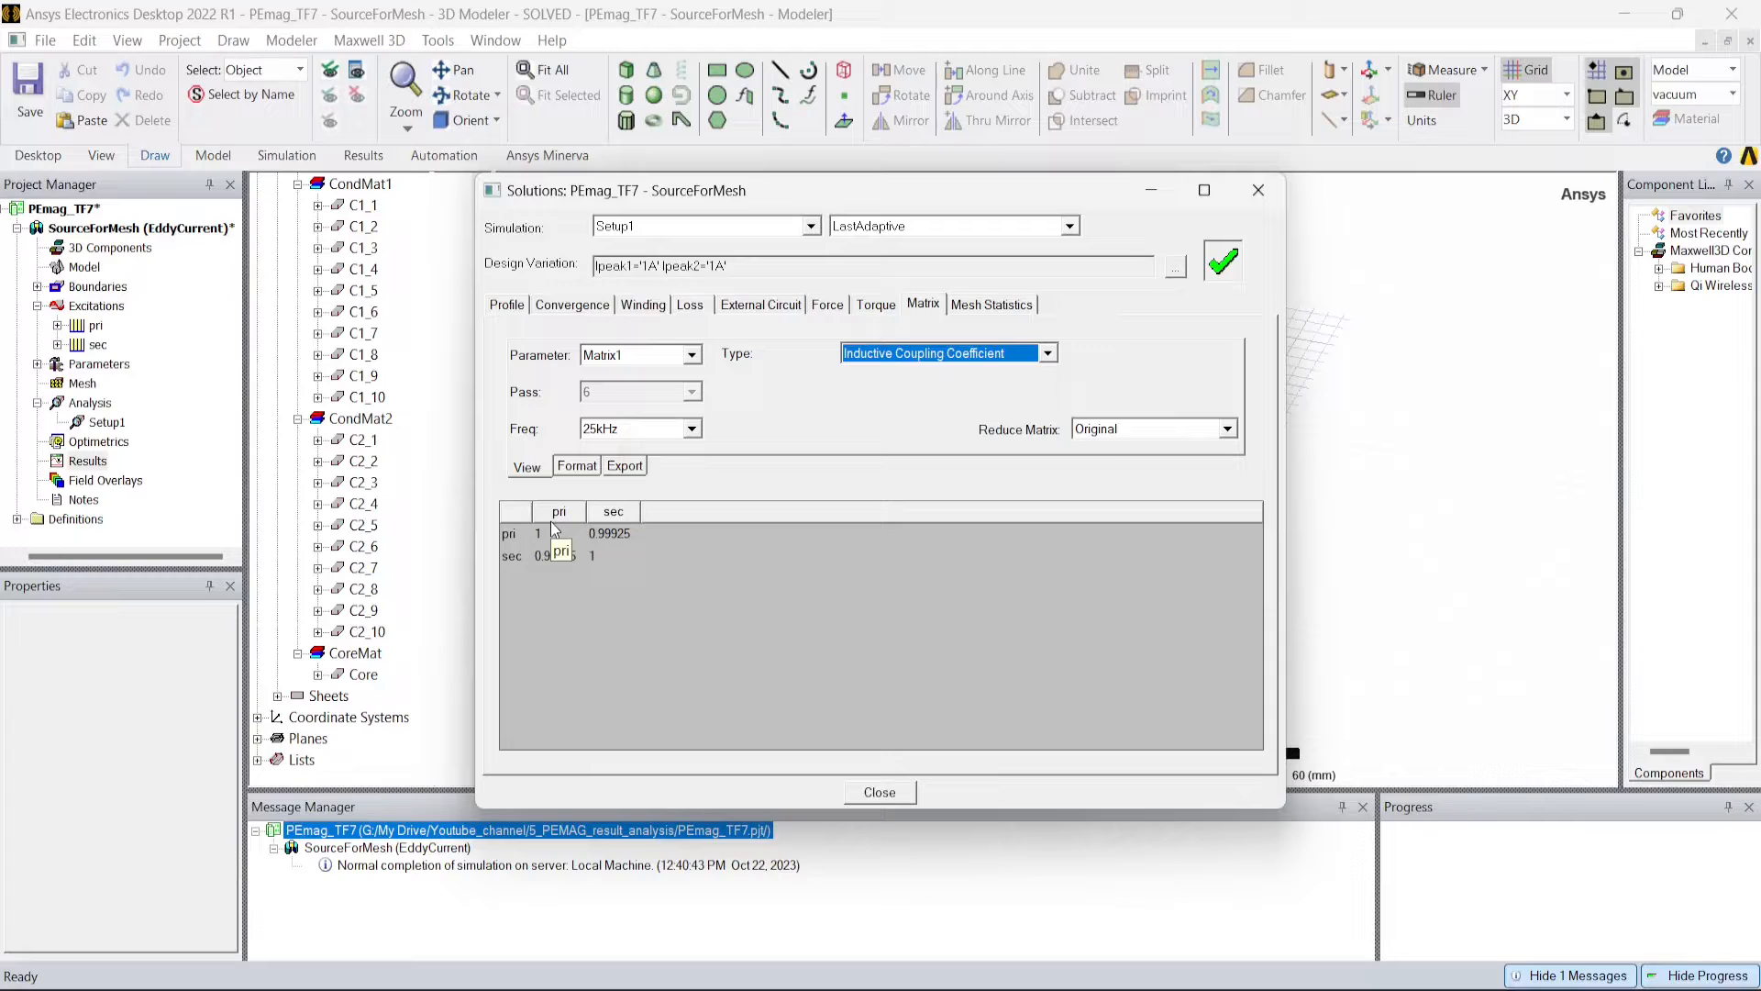
pyautogui.click(894, 359)
pyautogui.click(885, 378)
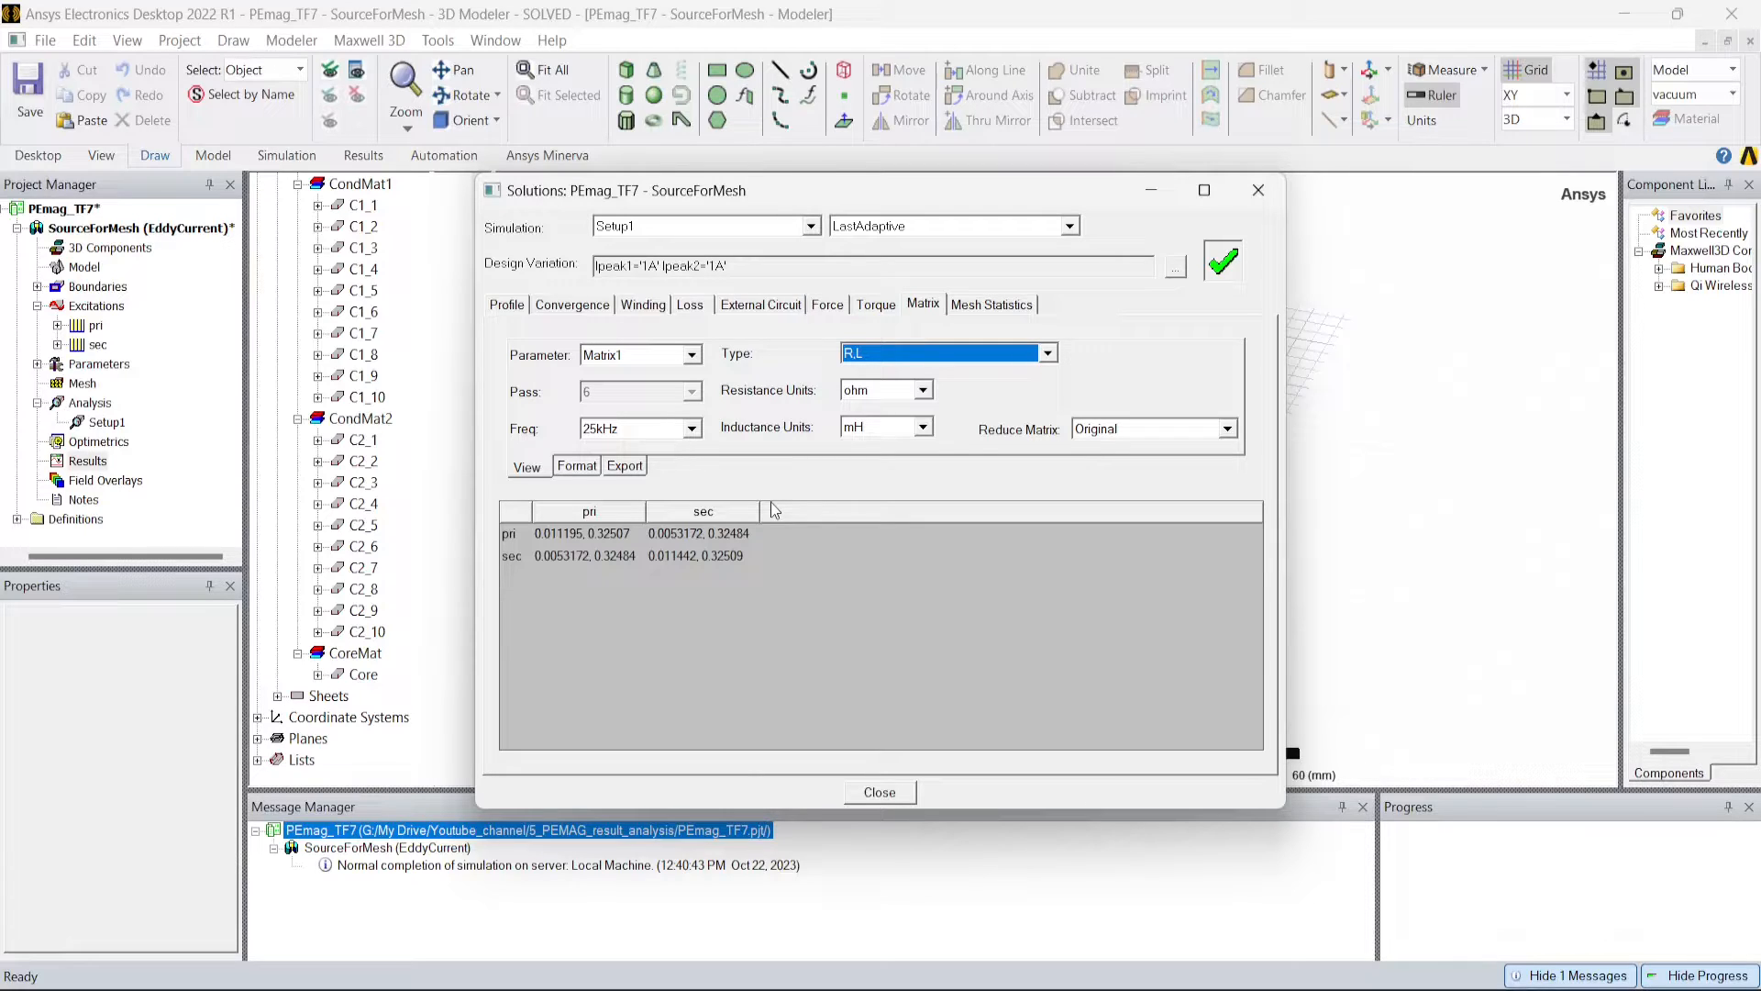
pyautogui.press('Escape')
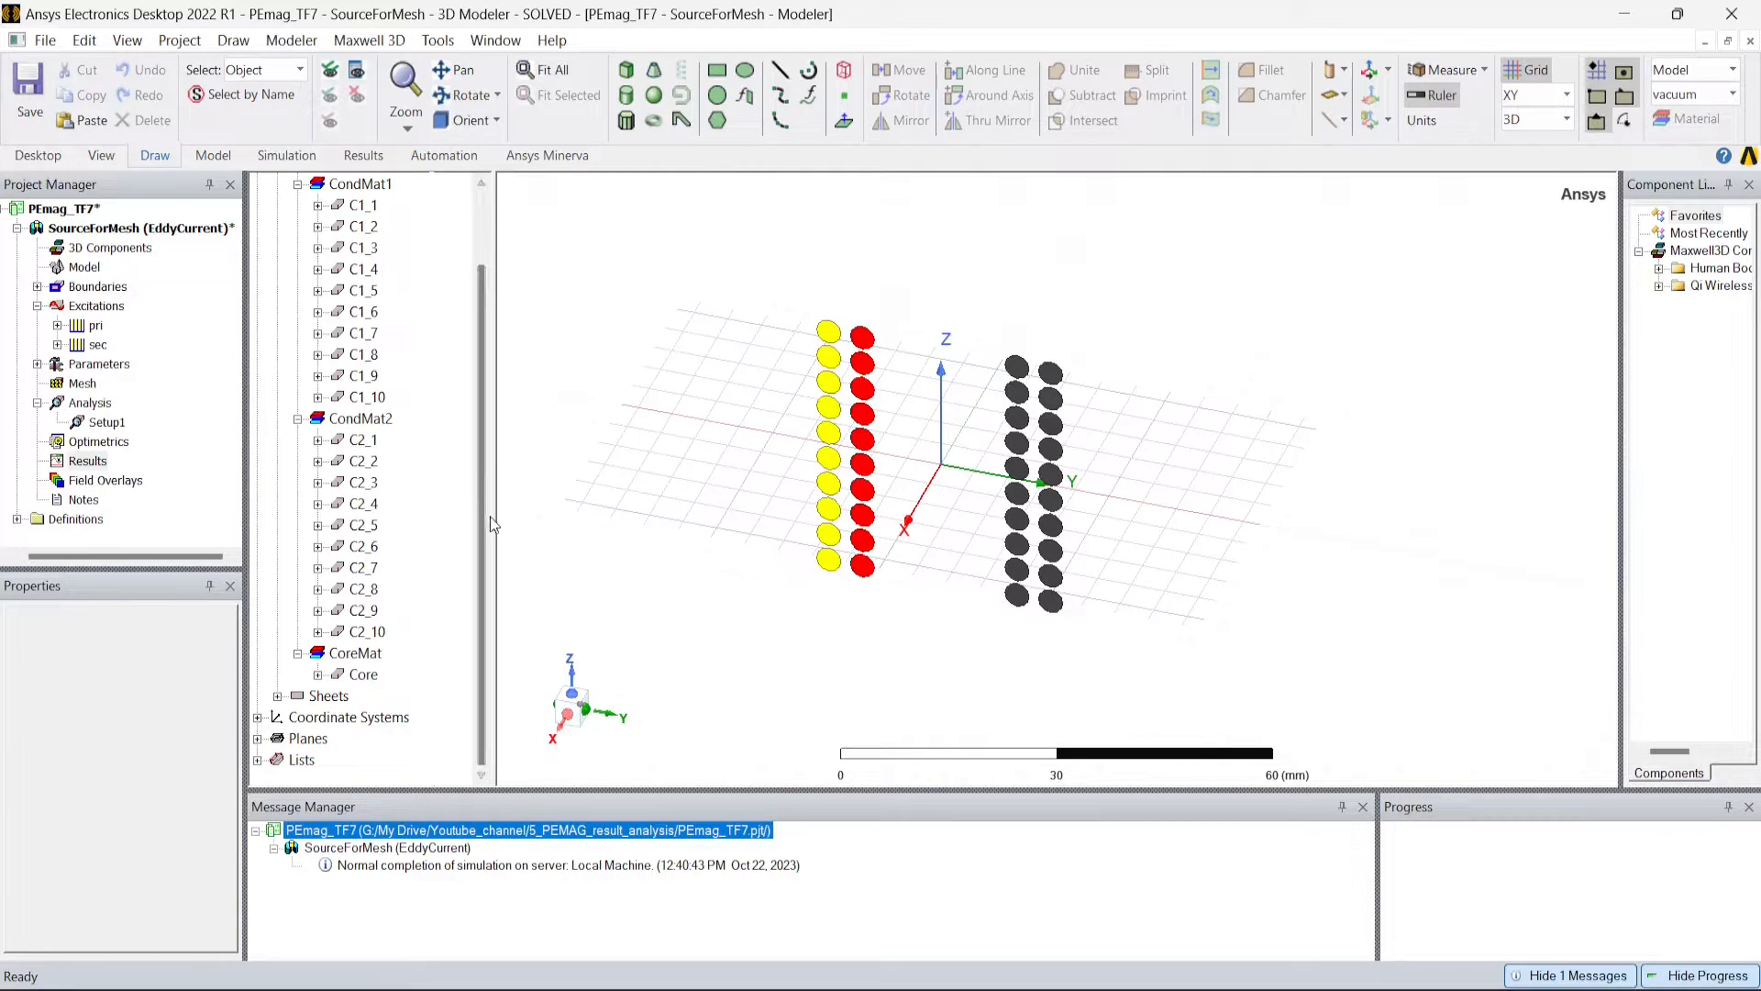
pyautogui.click(480, 582)
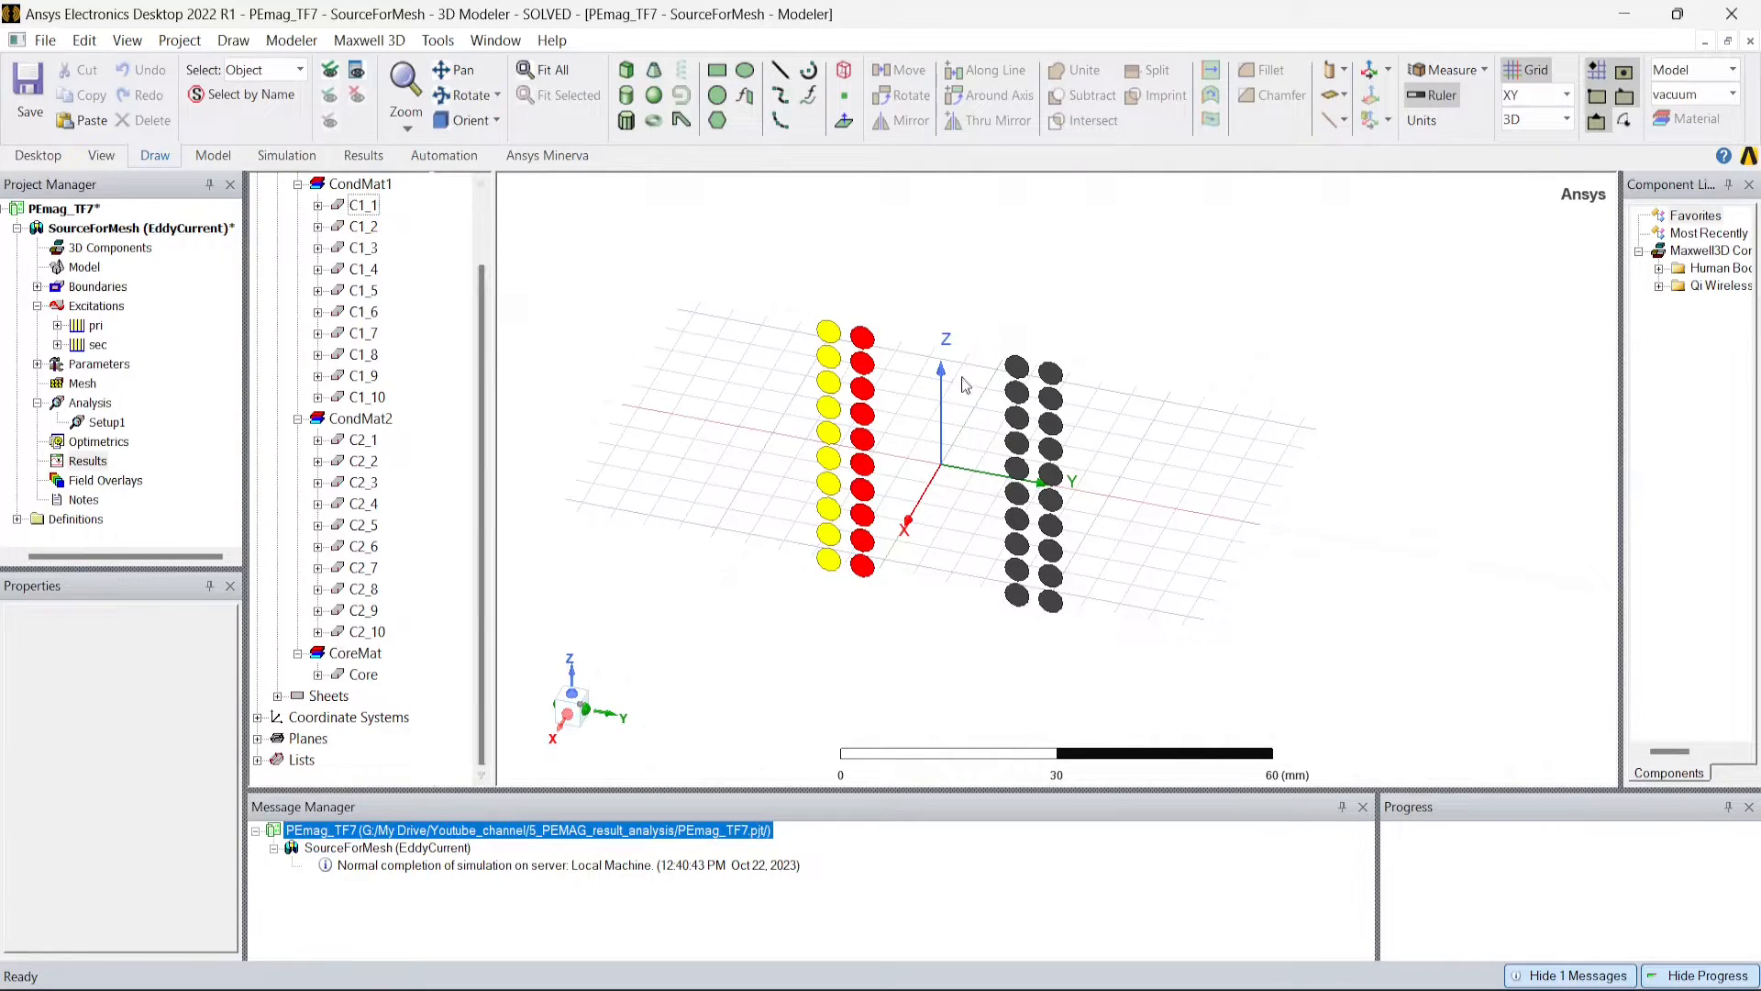
# Select the non-model bounding-box section sheet that cuts through the core and windings in the YZ plane.
pyautogui.scroll(-1, 863, 321)
pyautogui.scroll(-1, 806, 356)
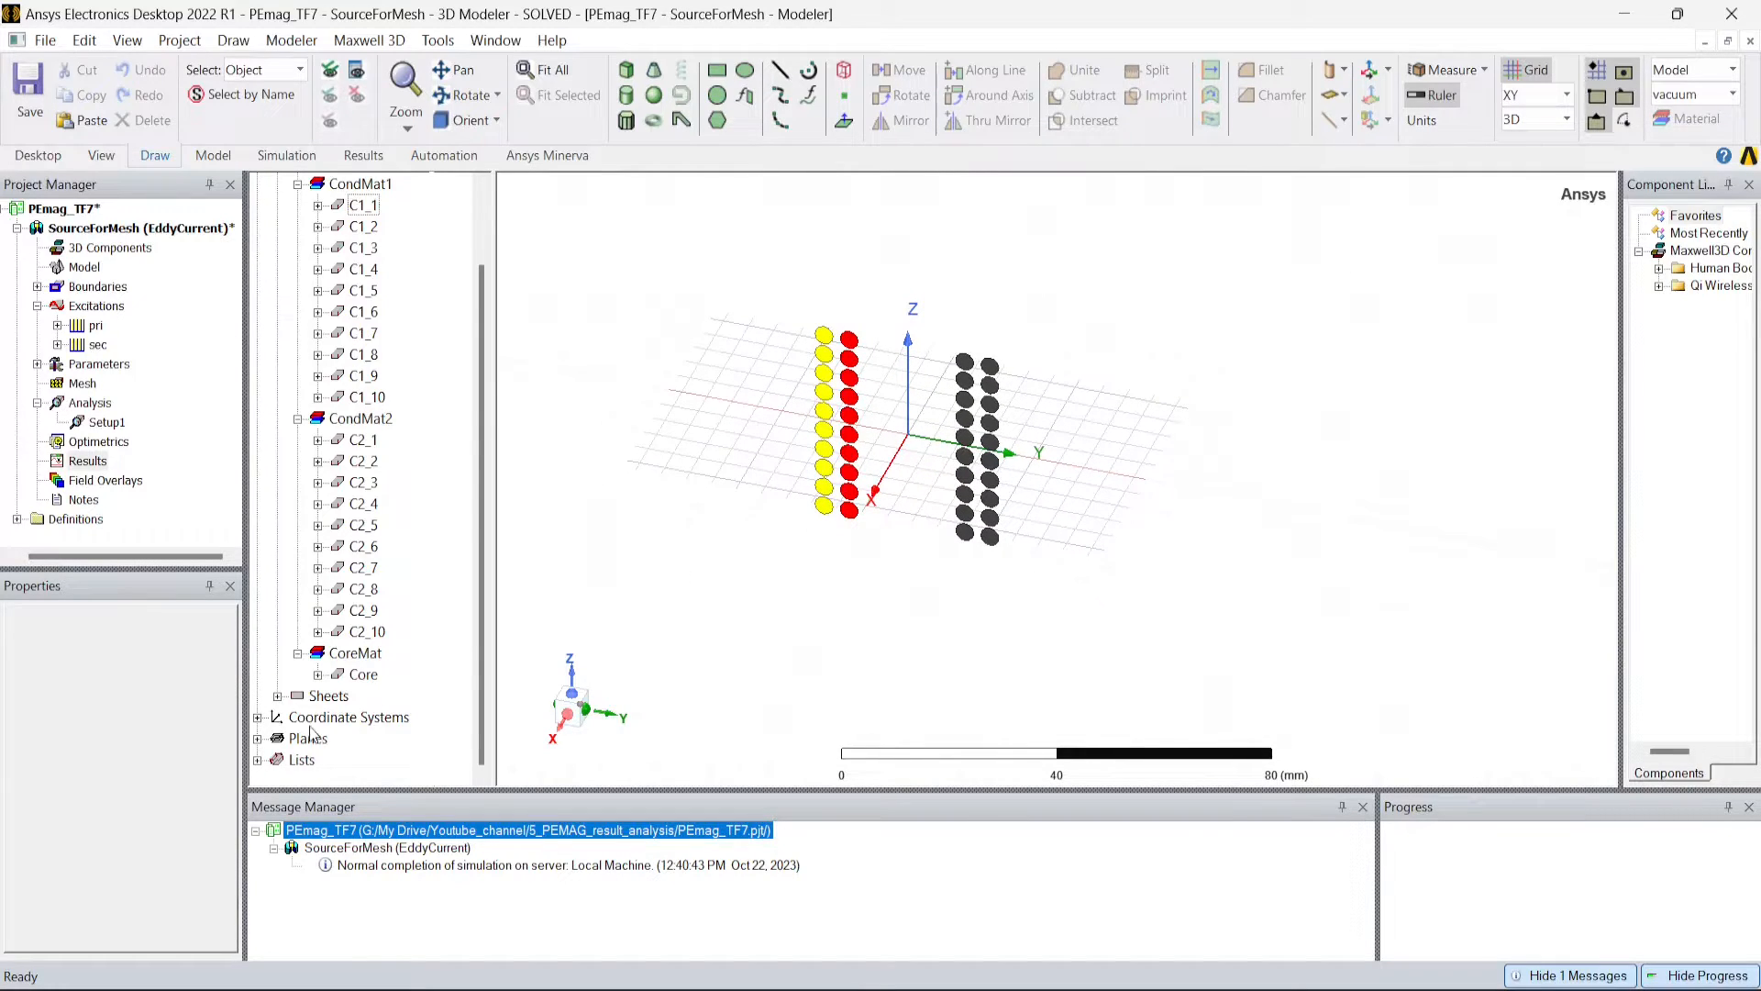
pyautogui.click(258, 738)
pyautogui.click(258, 697)
pyautogui.click(277, 712)
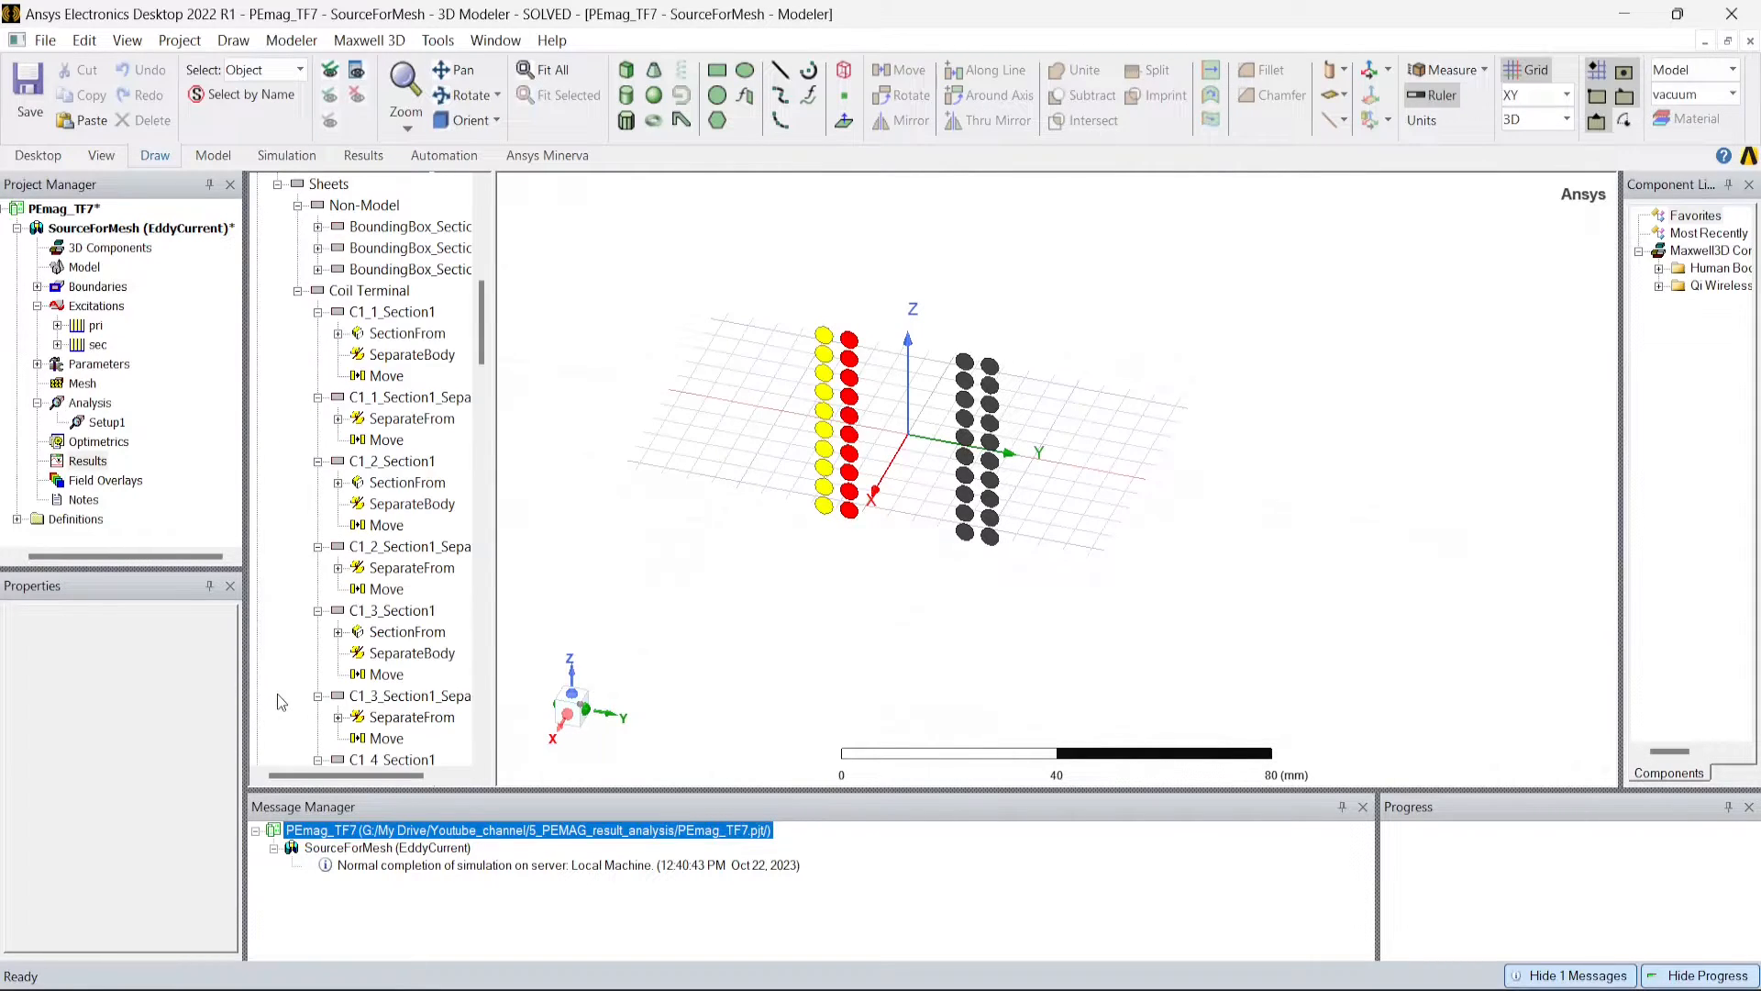
pyautogui.click(297, 289)
pyautogui.click(360, 612)
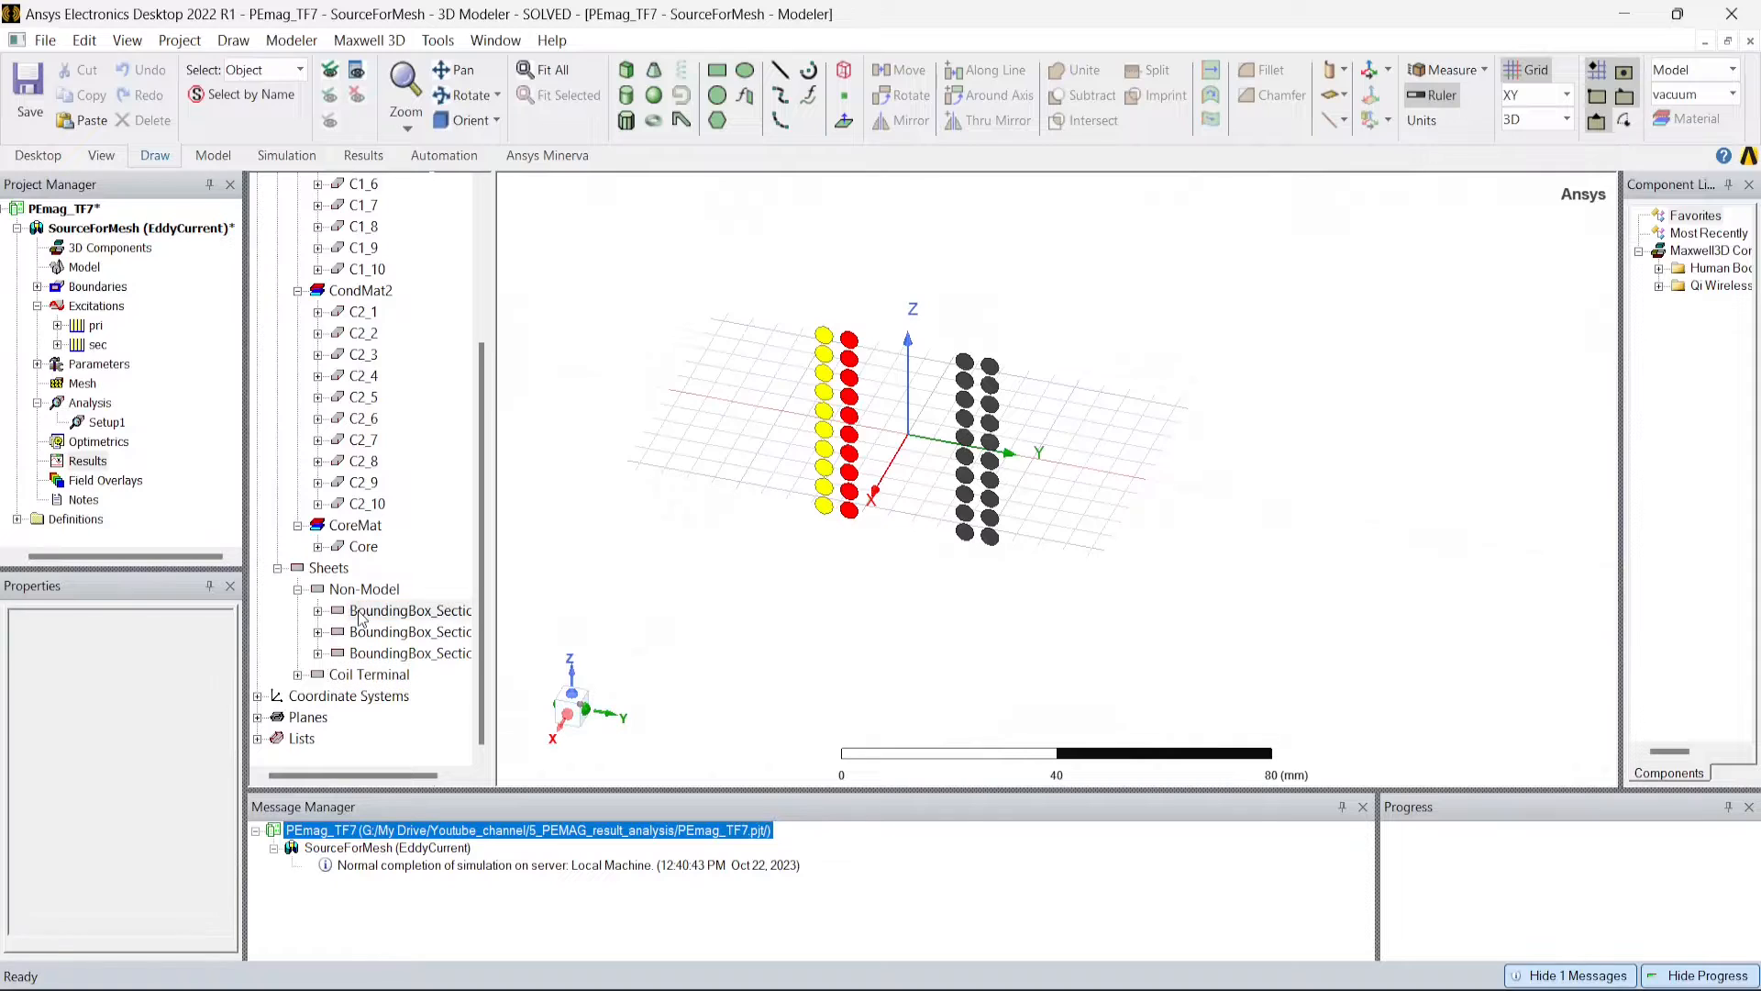
pyautogui.scroll(-3, 842, 456)
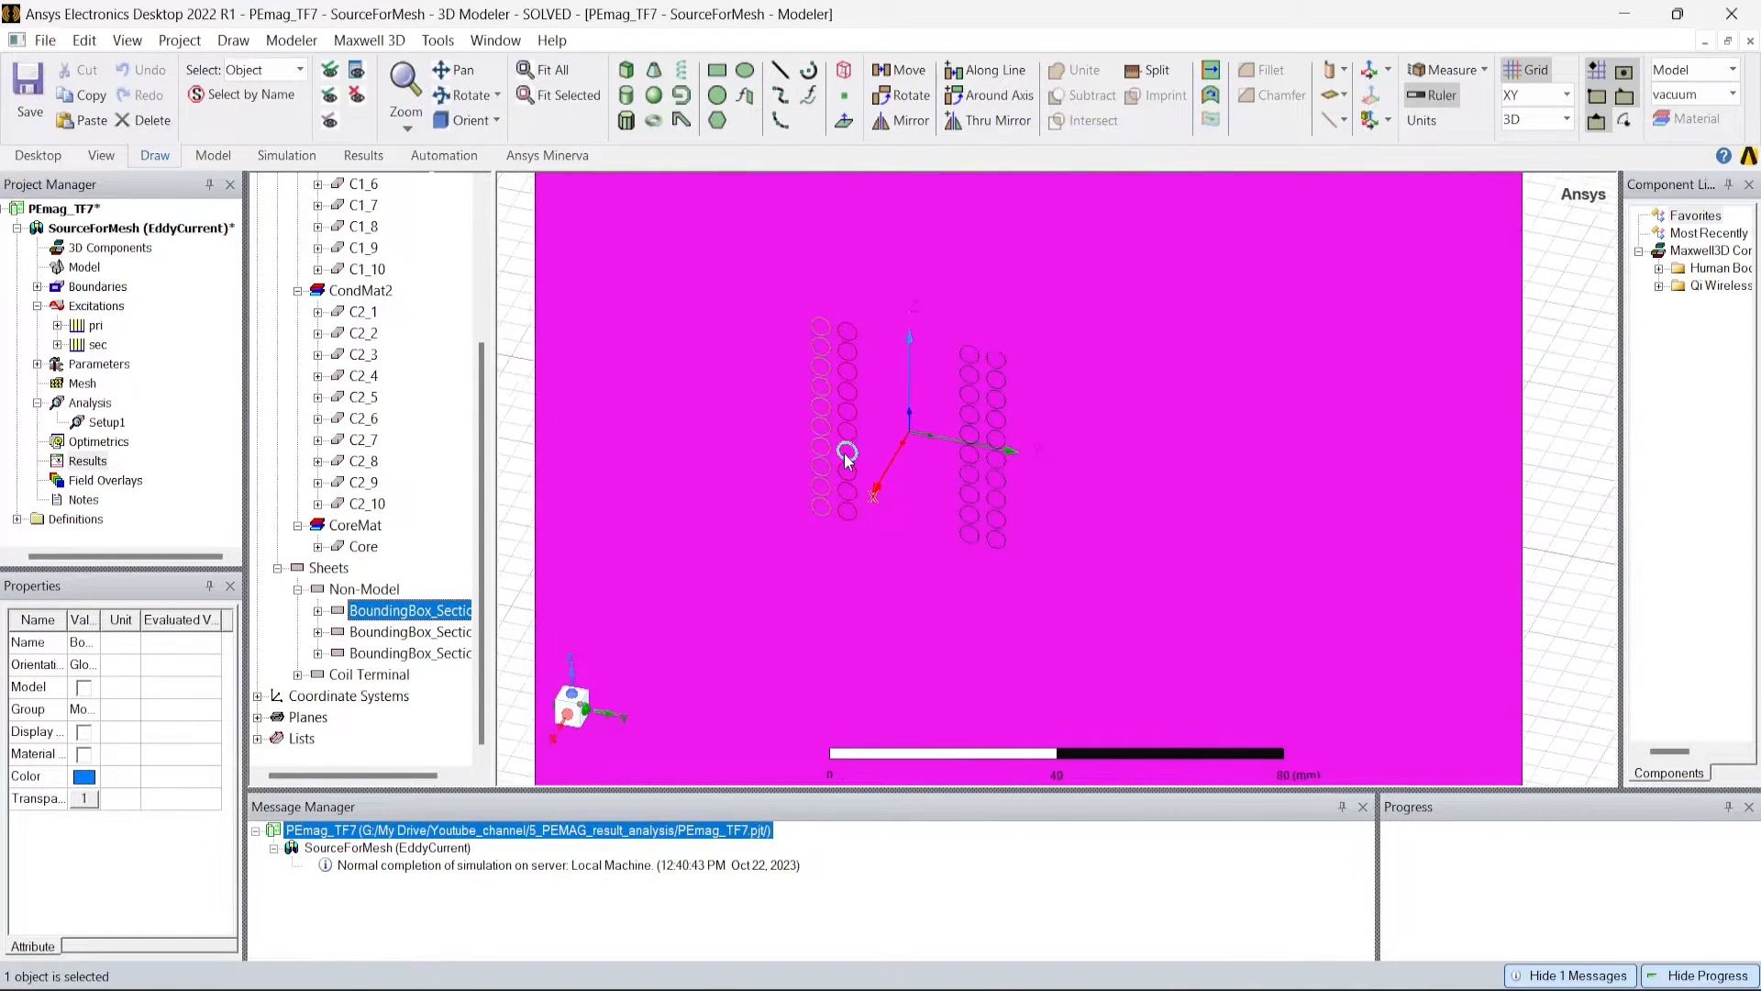
pyautogui.scroll(-2, 845, 455)
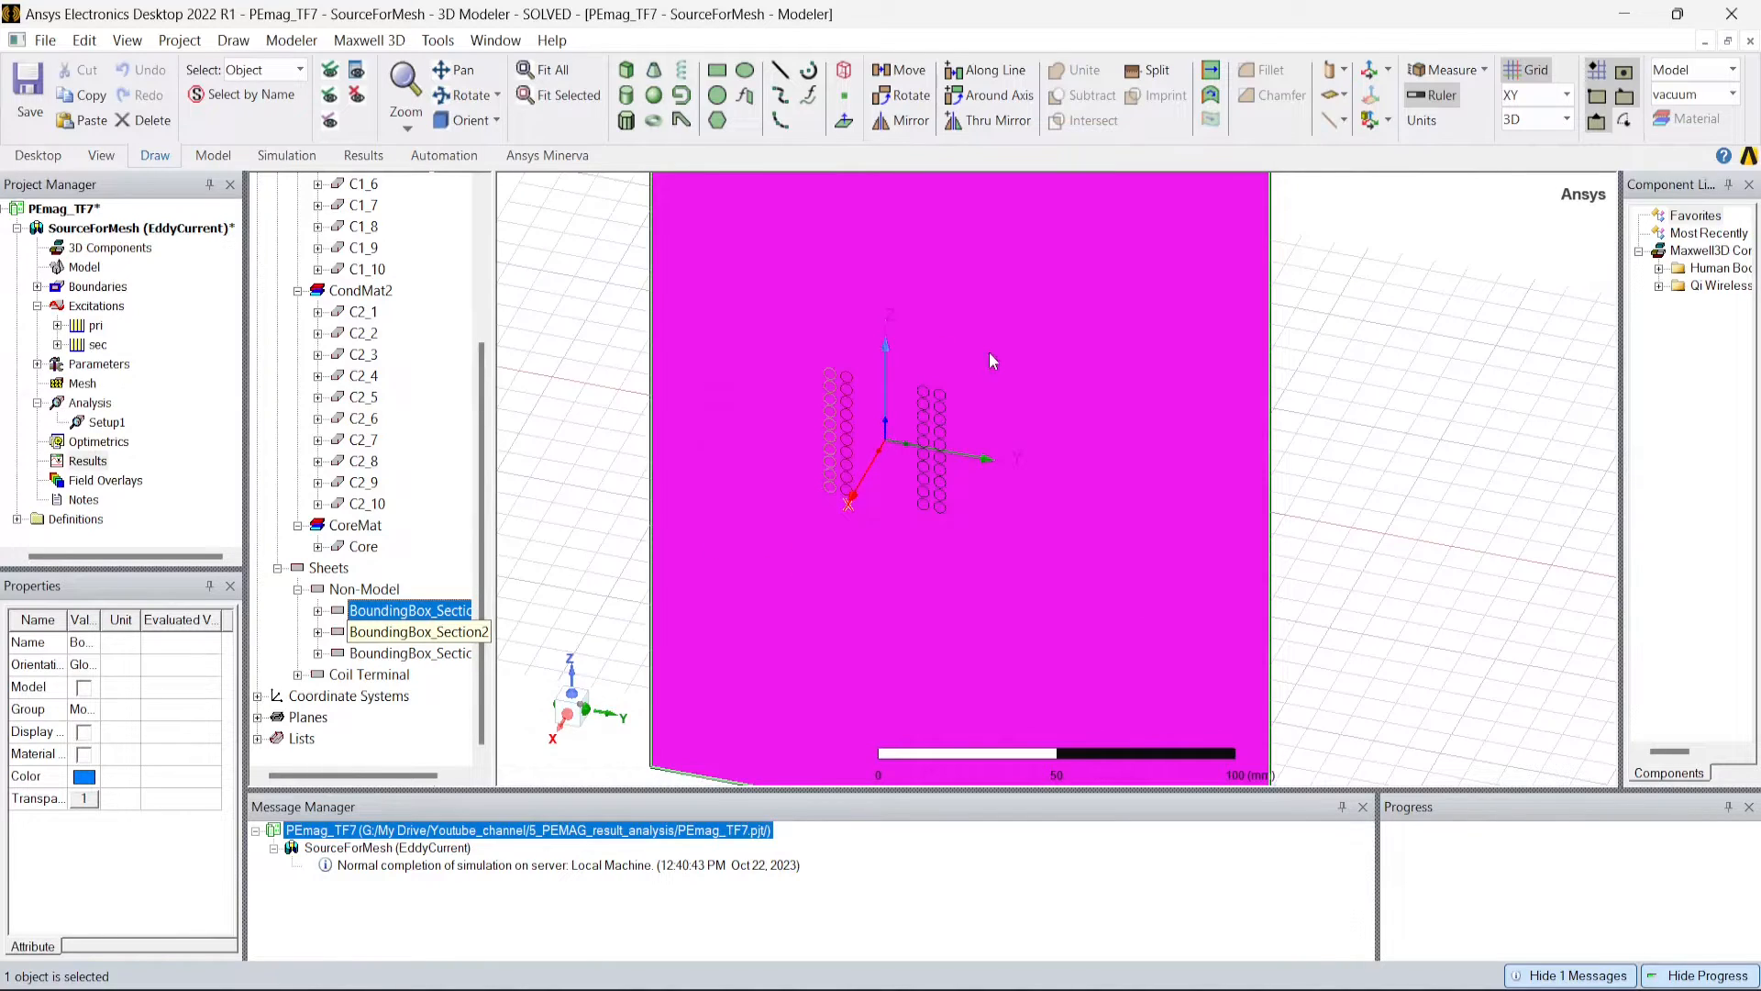
# Plot the flux density magnitude Mag_B on the selected section for Setup1 : LastAdaptive at 25 kHz and 0 deg phase.
pyautogui.rightClick(1181, 283)
pyautogui.moveTo(1273, 699)
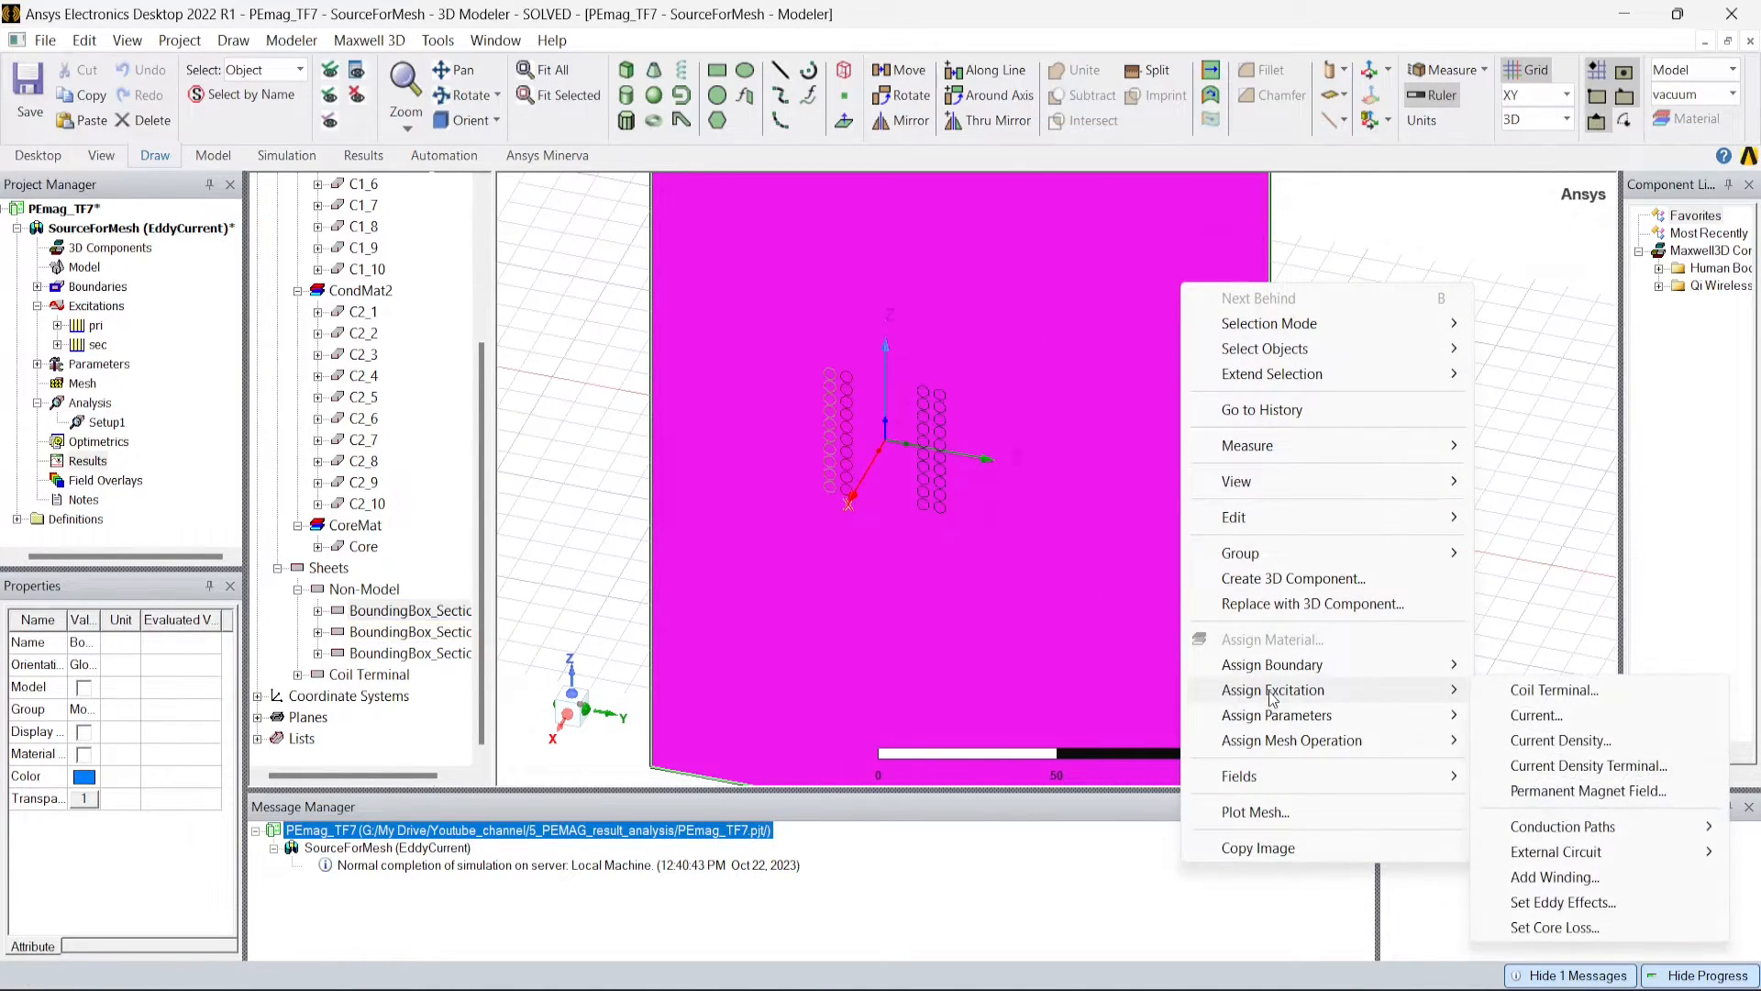
pyautogui.moveTo(1264, 783)
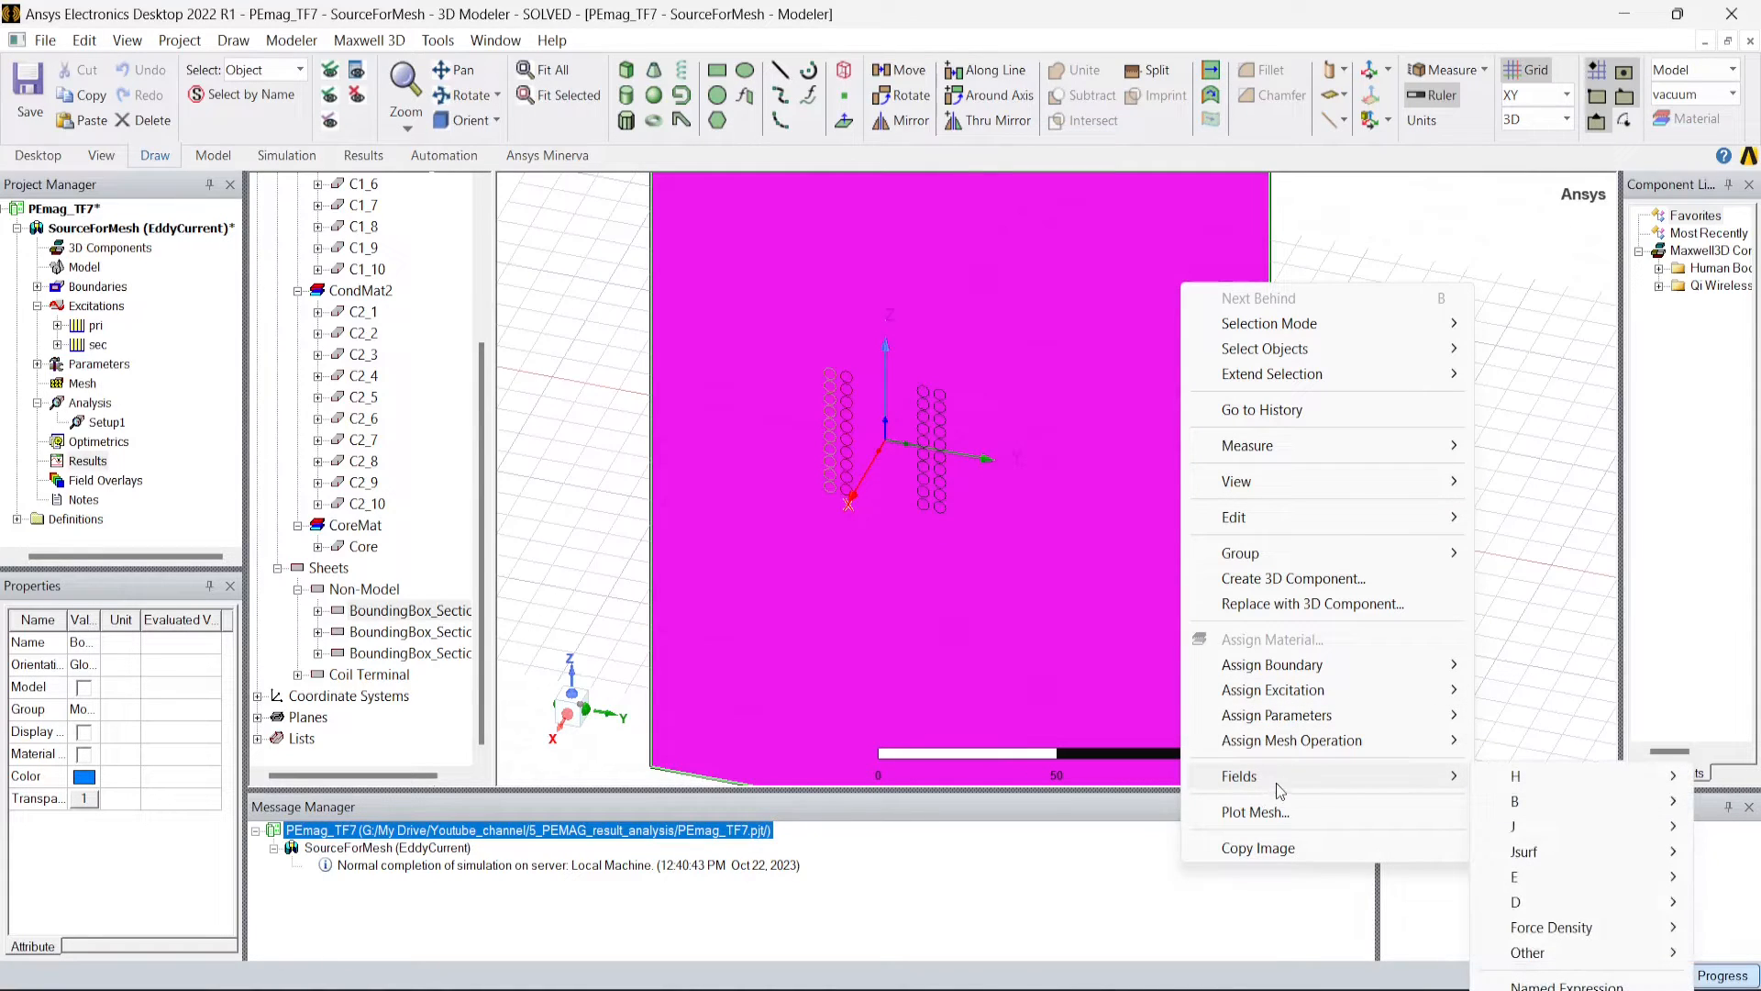
pyautogui.moveTo(1497, 784)
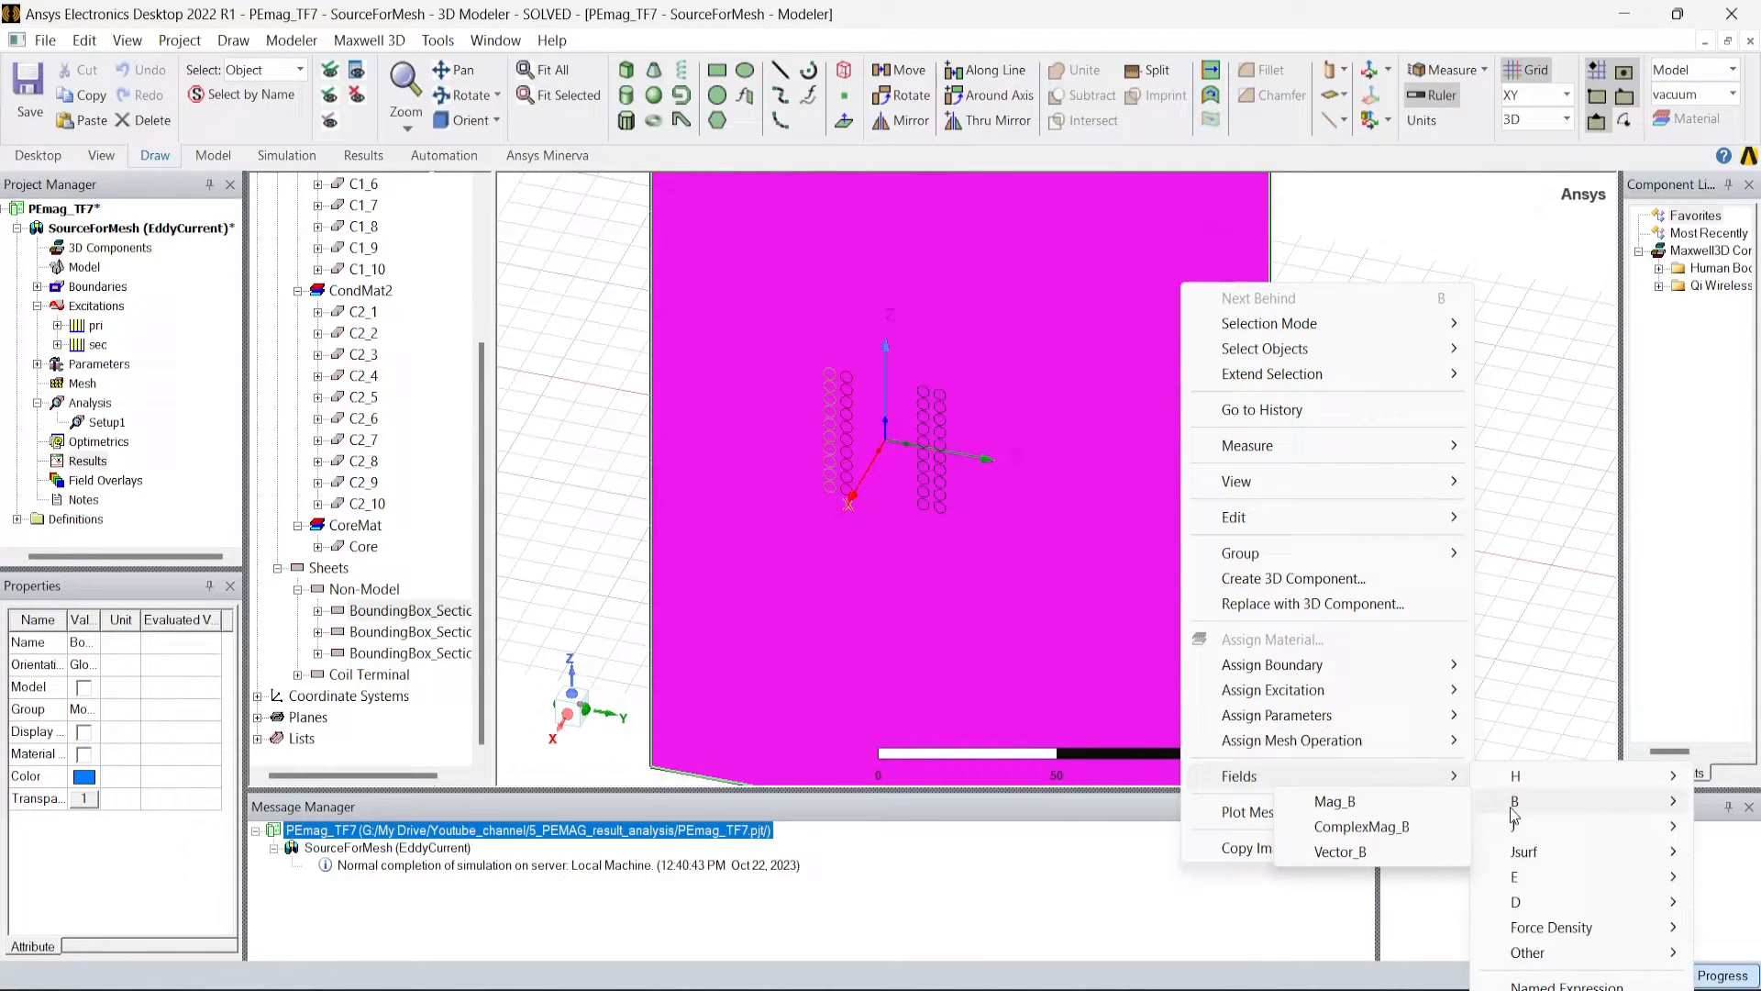
pyautogui.click(1378, 806)
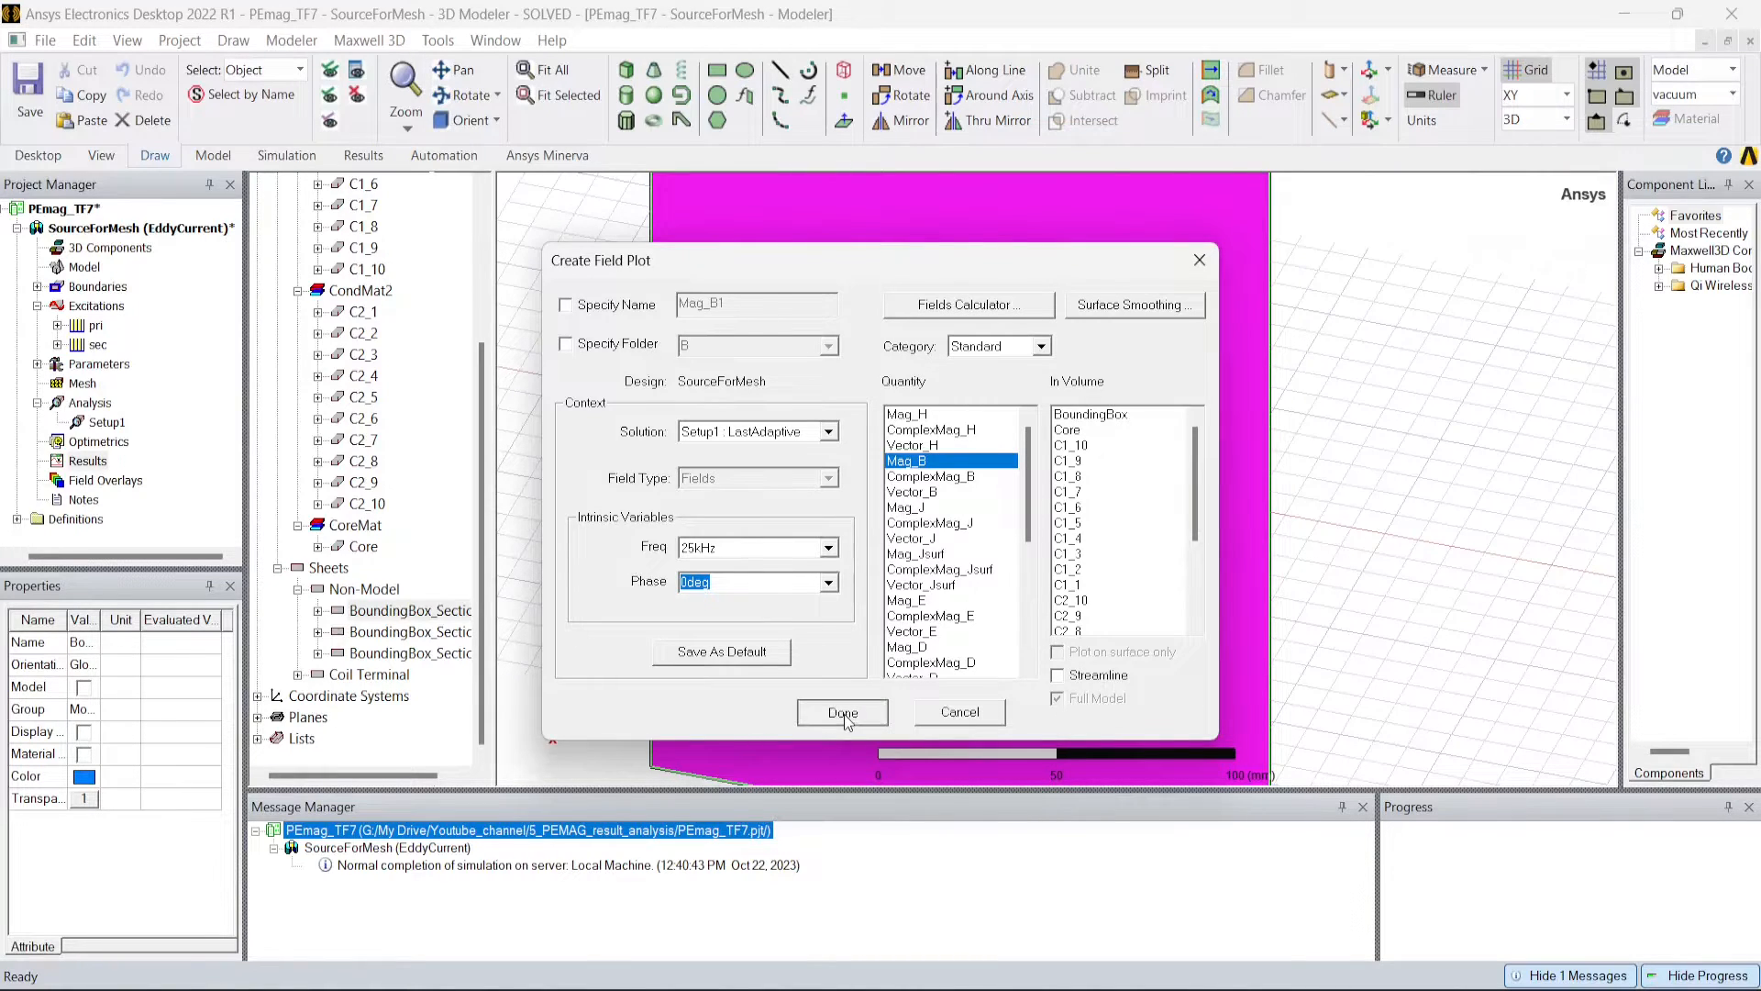
pyautogui.click(843, 713)
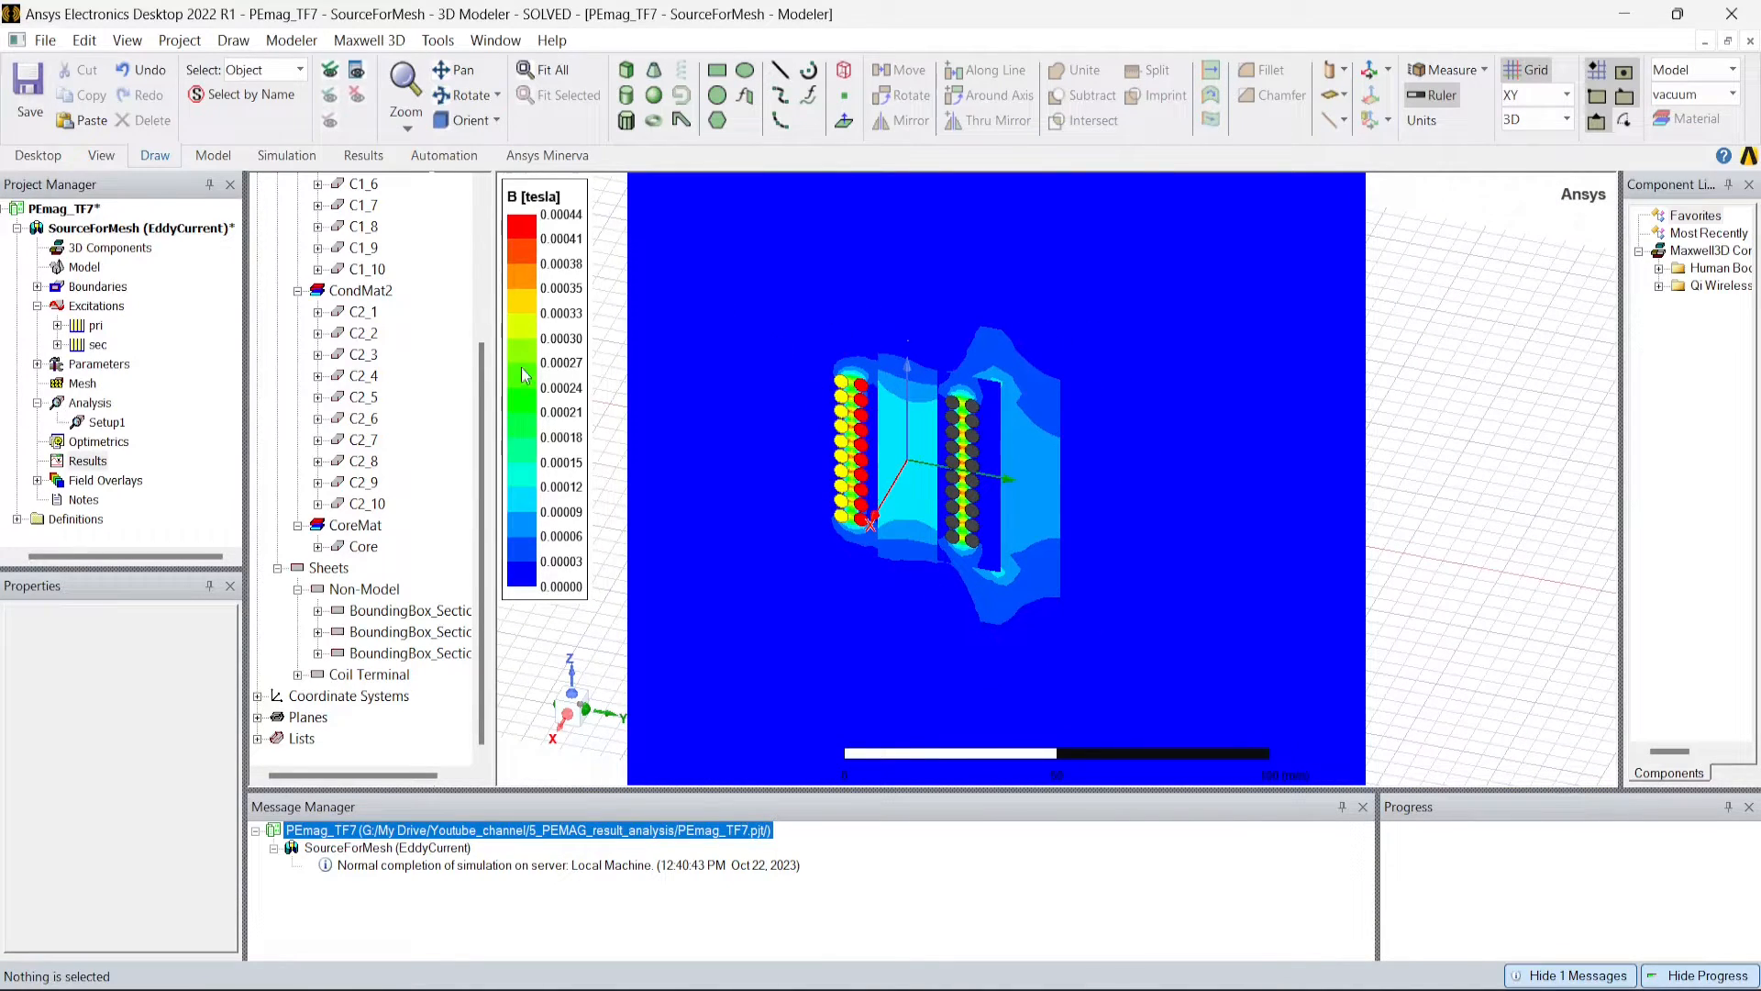
# Highlight the core, display the Mag_B1 field overlay with it, and orient the view to Front (-X).
pyautogui.click(356, 547)
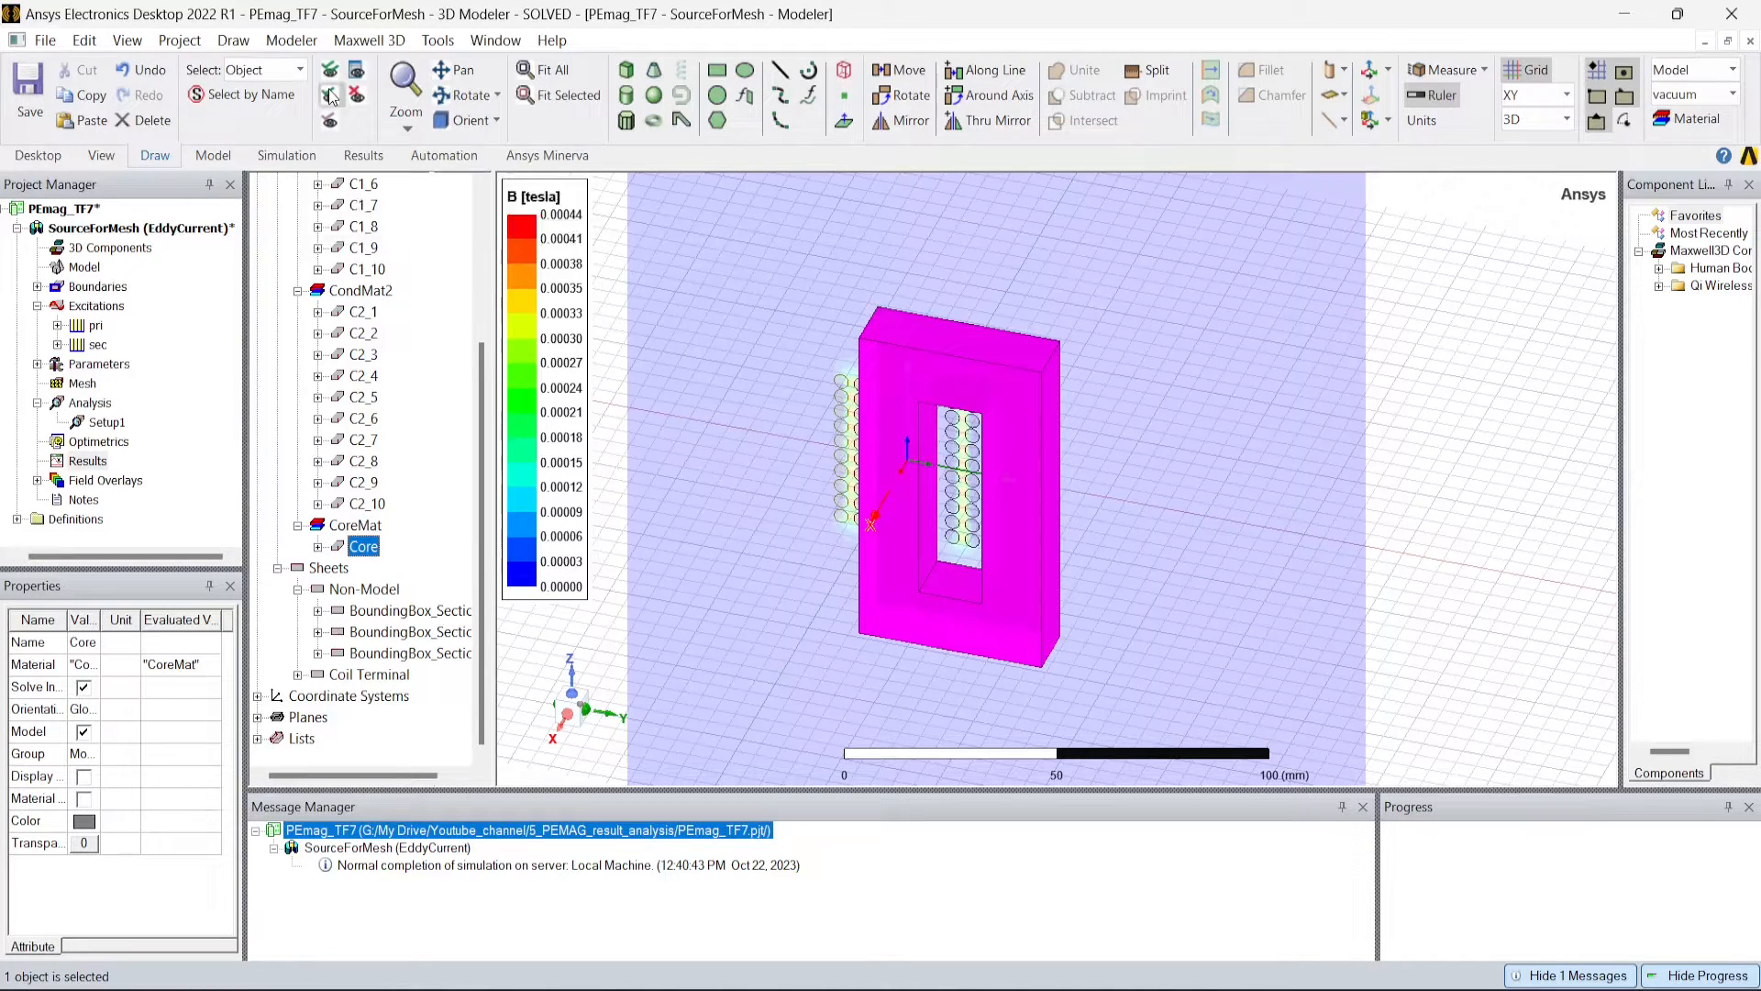
pyautogui.click(37, 480)
pyautogui.click(57, 500)
pyautogui.click(128, 519)
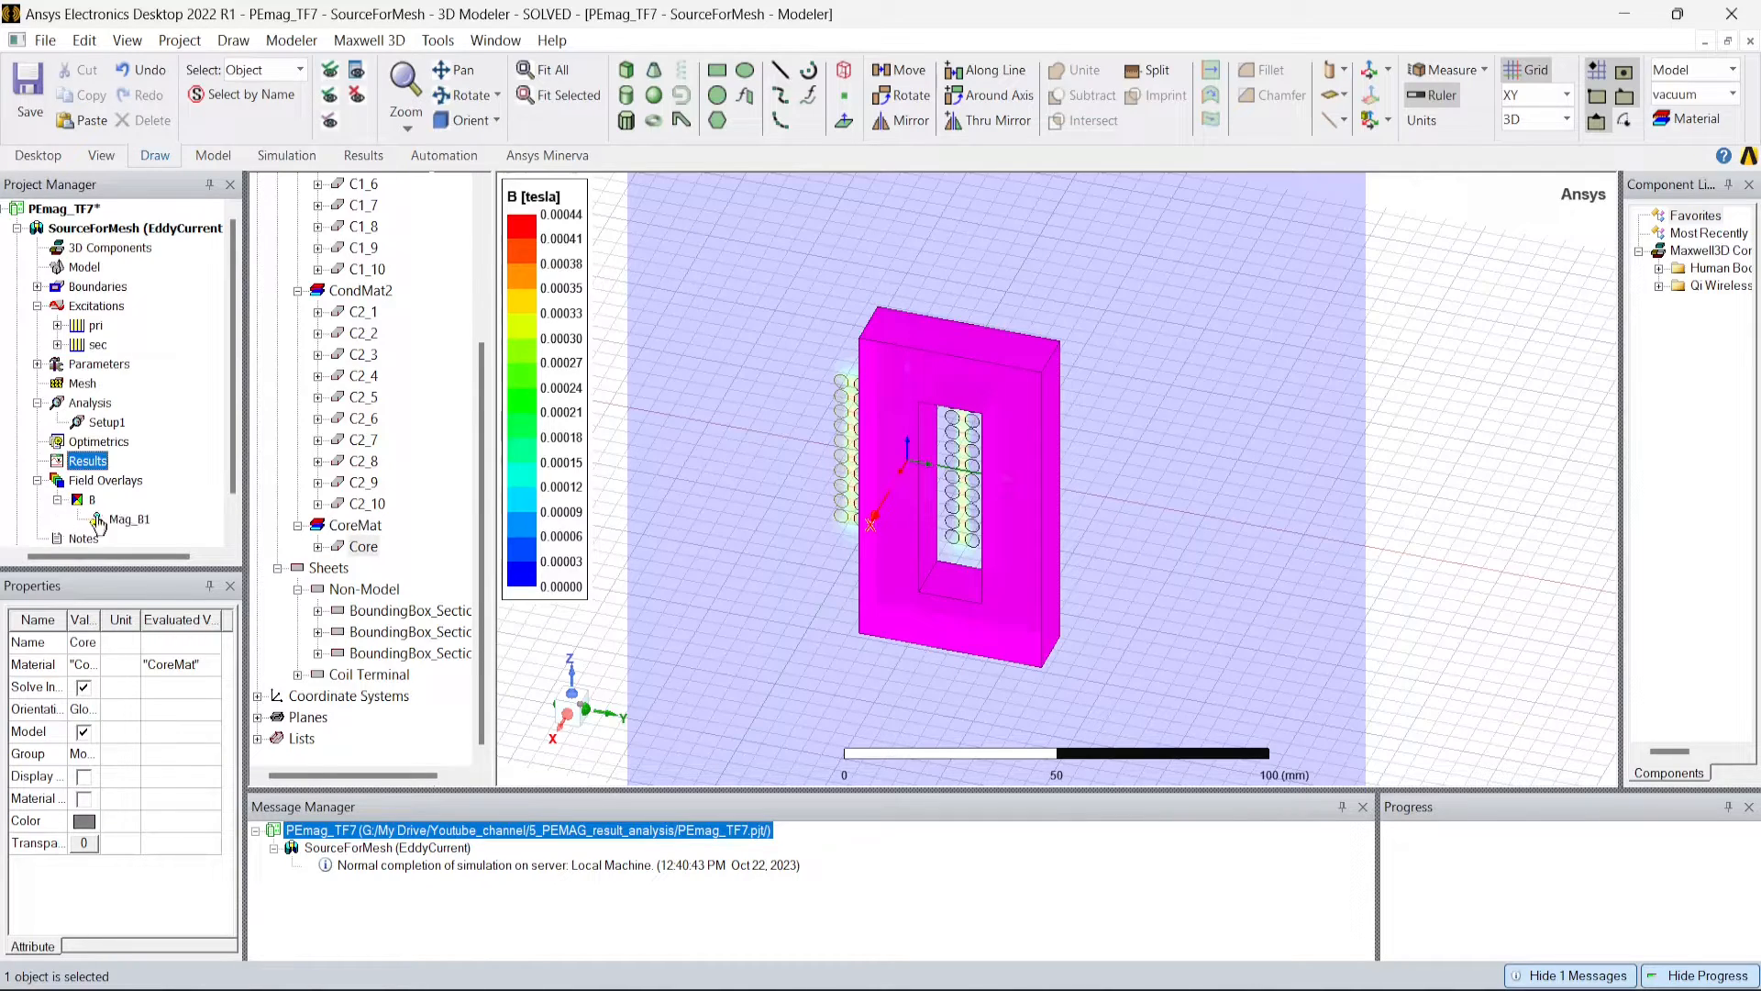
pyautogui.click(471, 120)
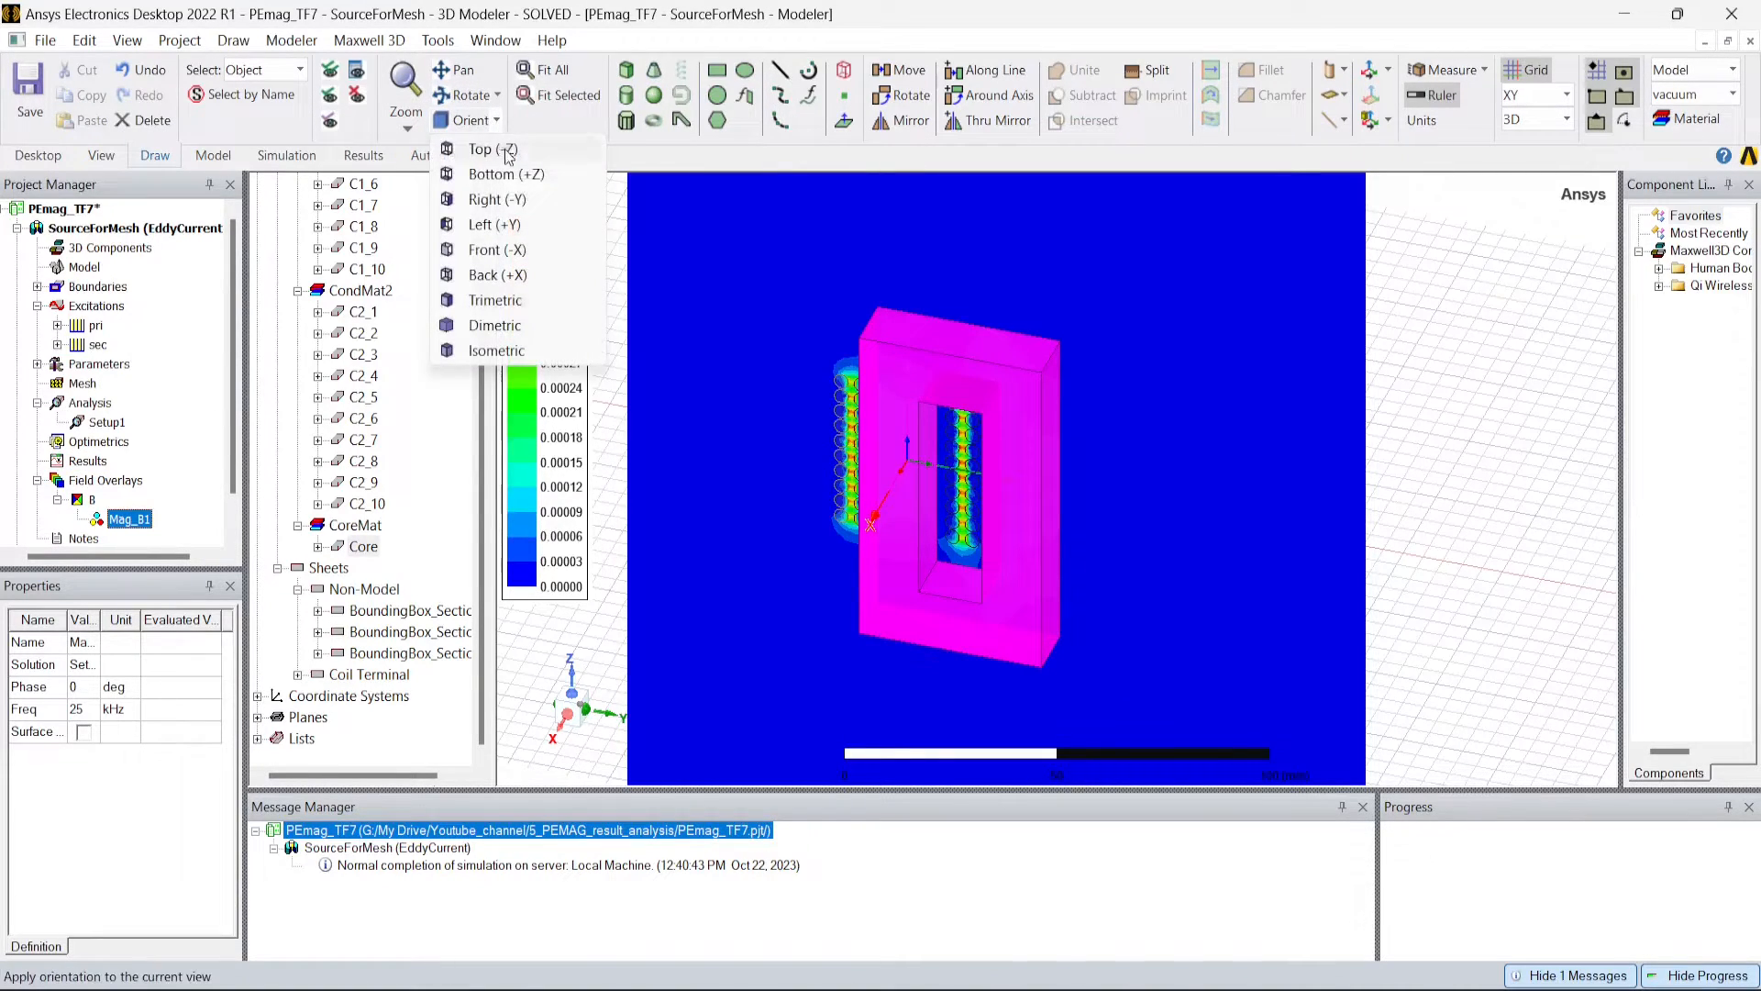
pyautogui.click(503, 252)
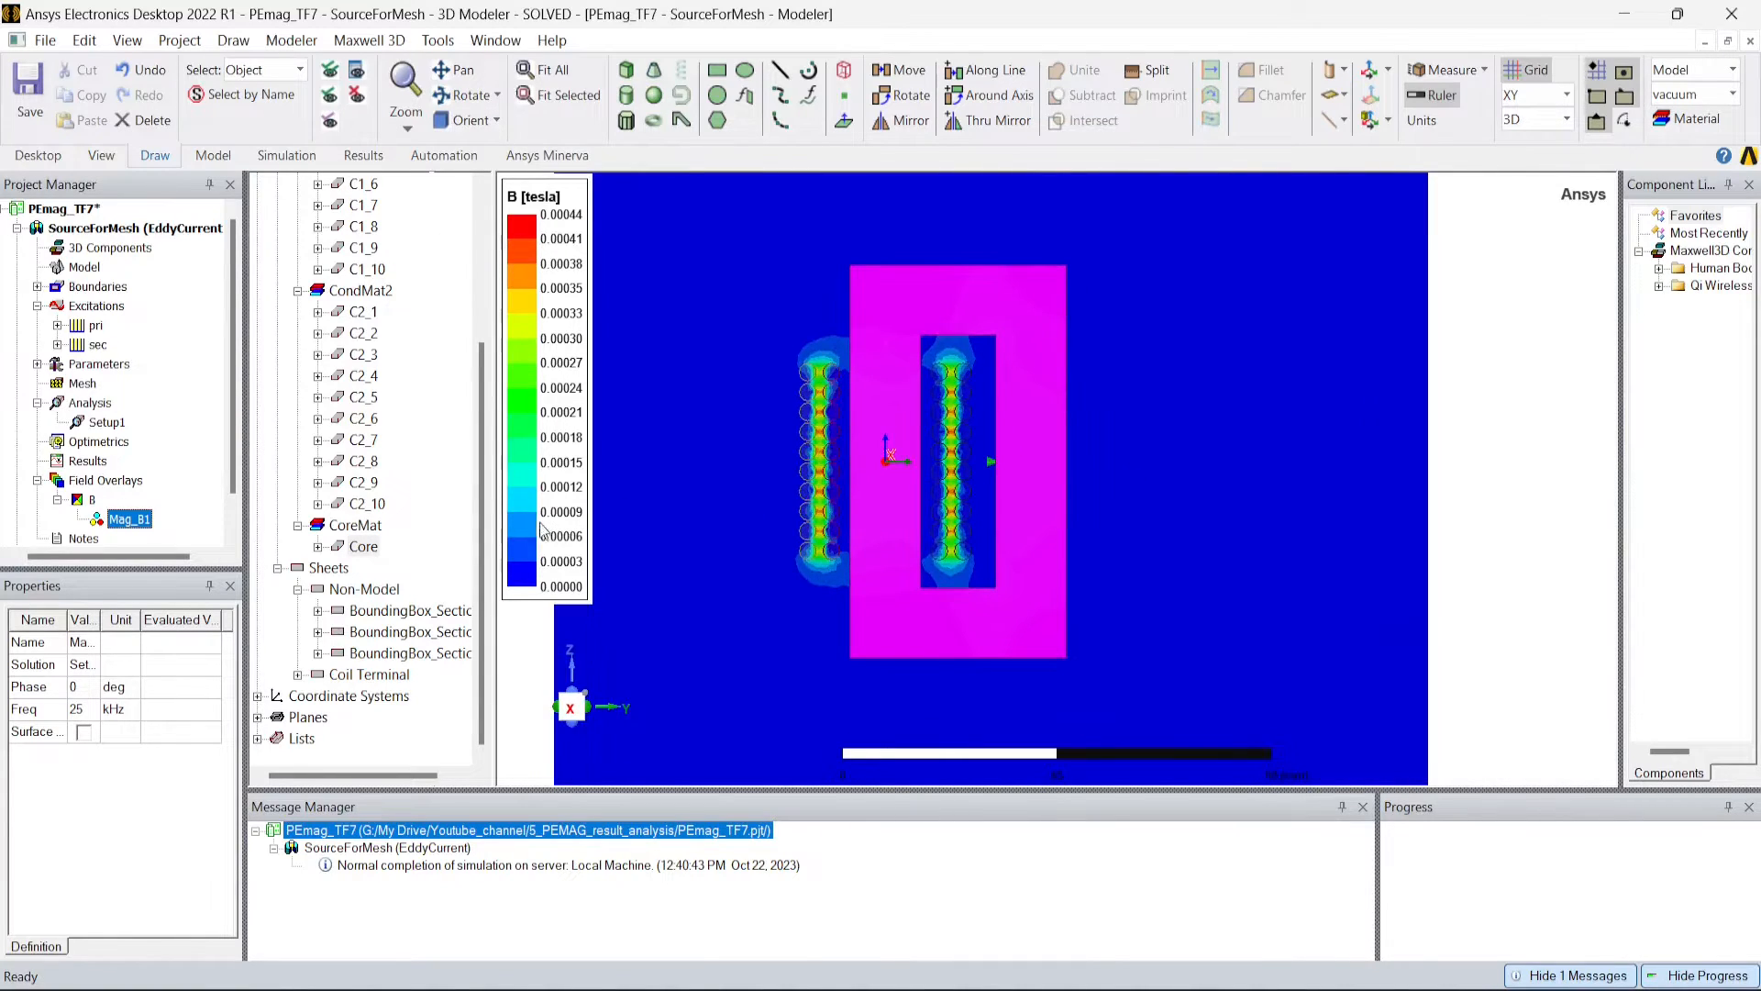
# Expand the core's history, clear the core selection, and display the Mag_B1 overlay without the highlight.
pyautogui.click(318, 547)
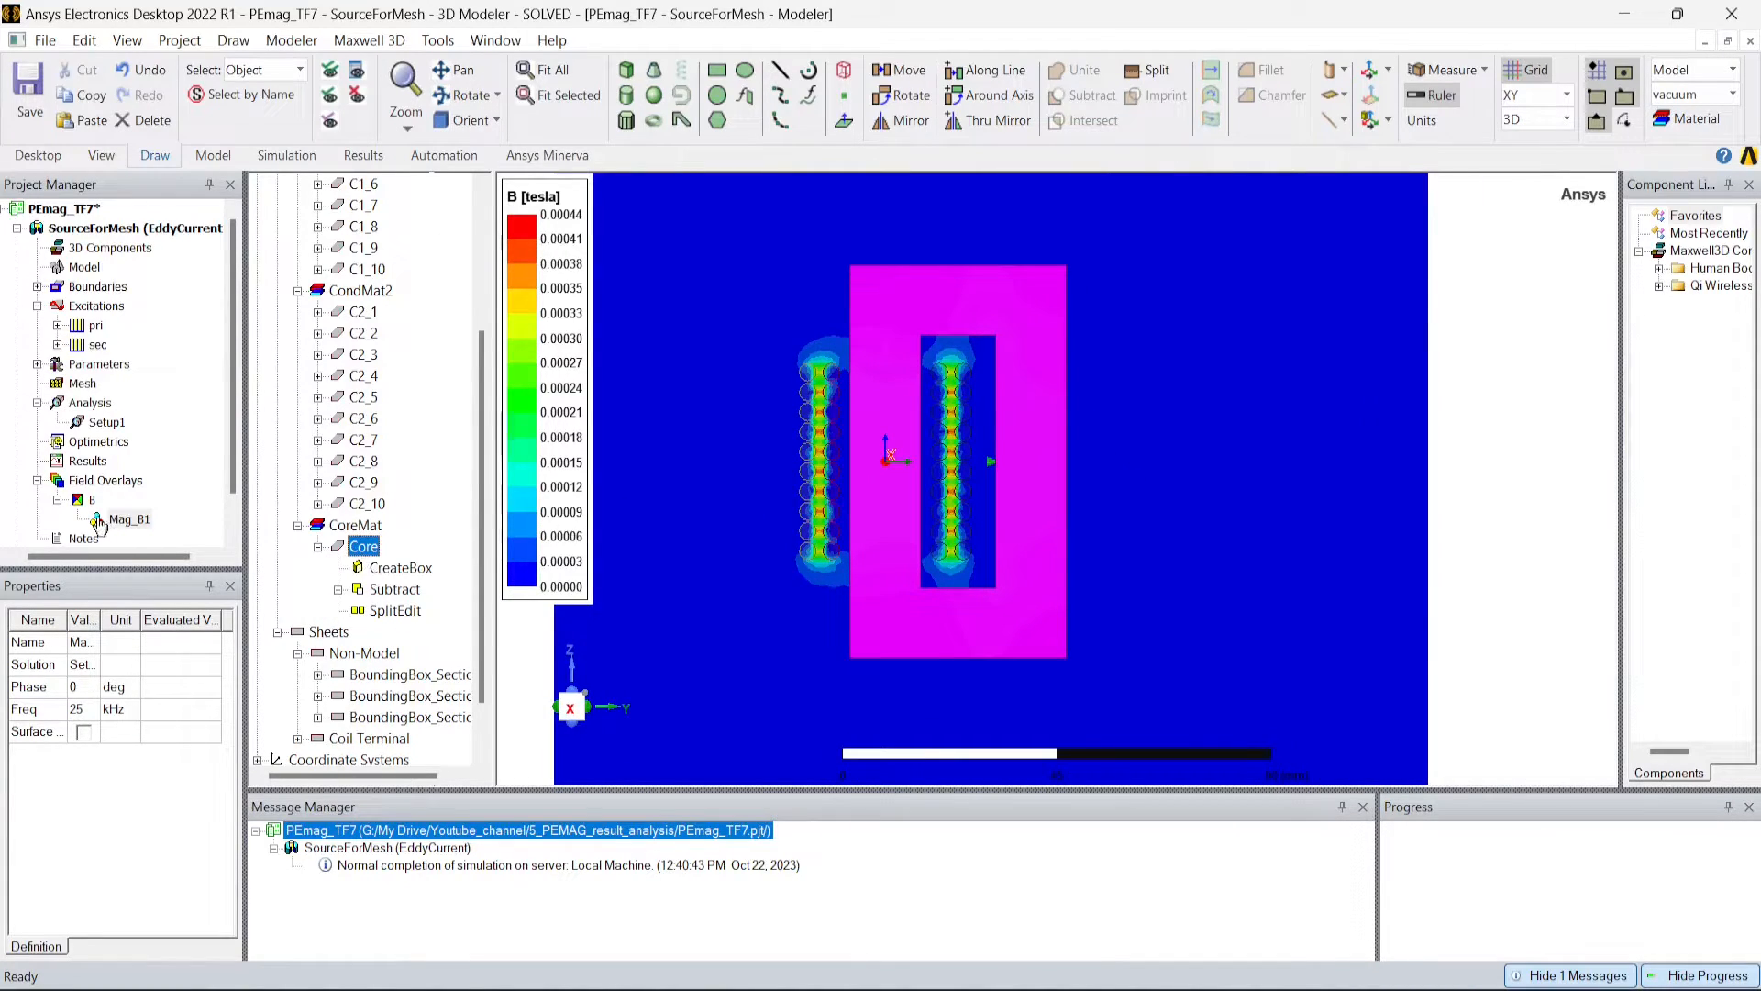
pyautogui.click(128, 521)
pyautogui.click(128, 520)
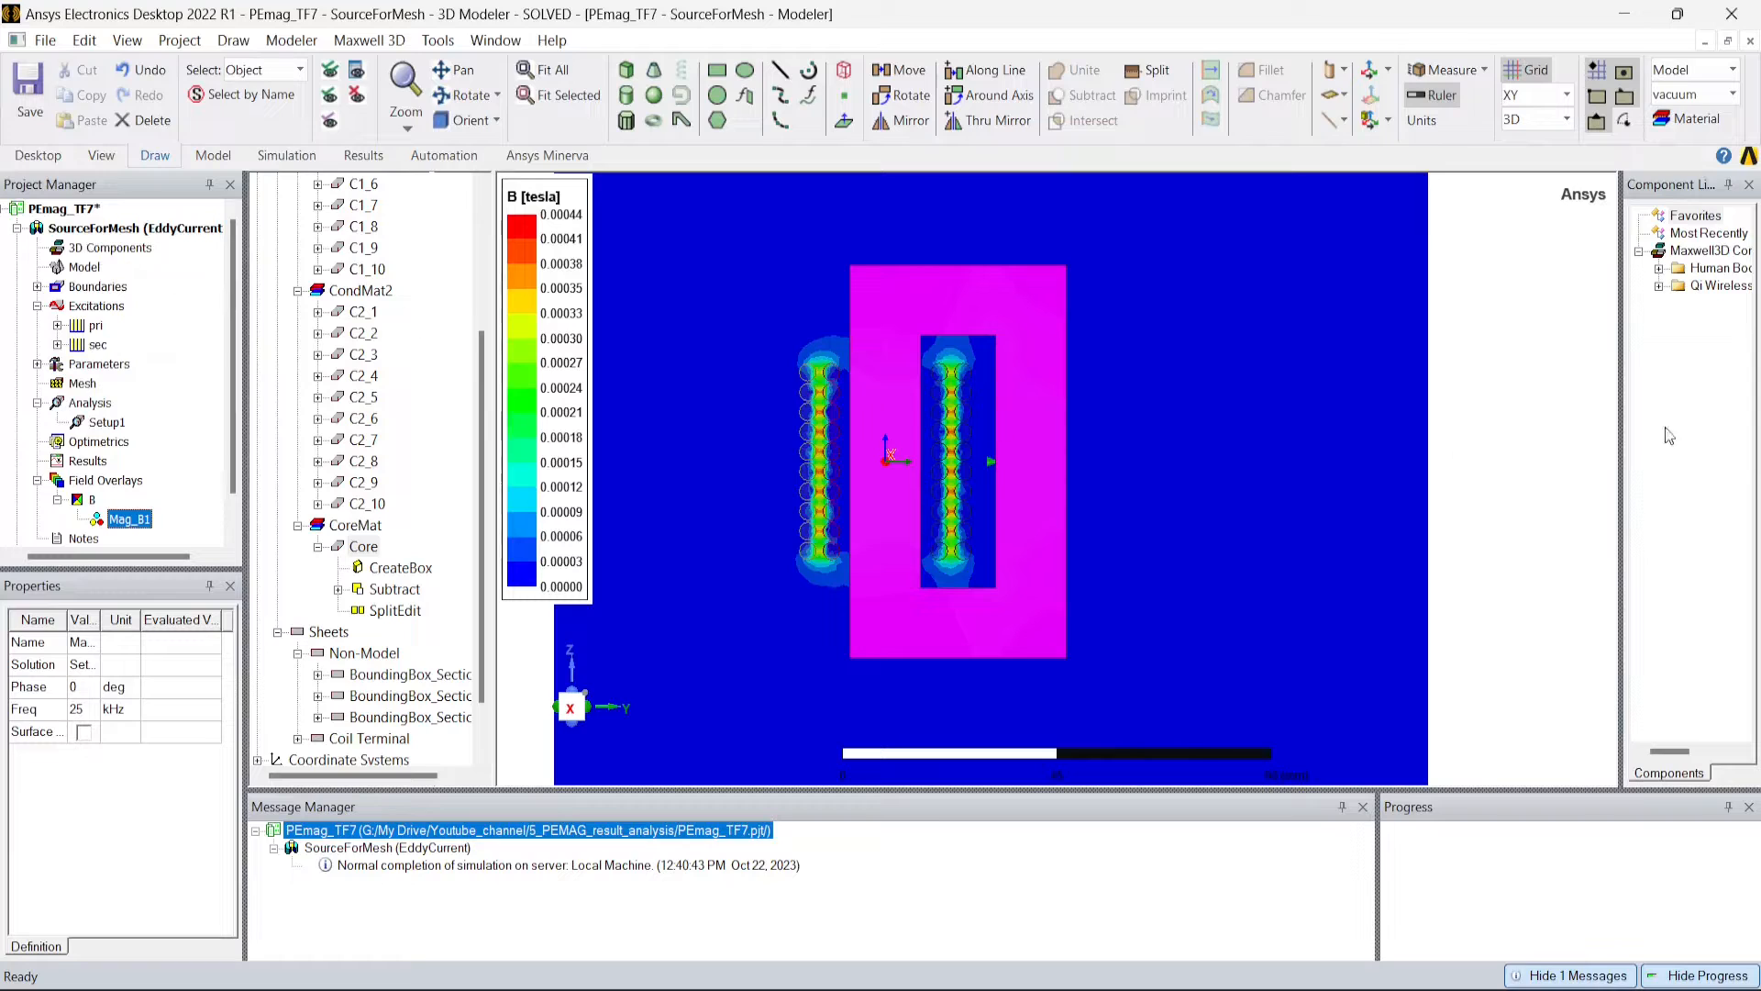
pyautogui.click(1567, 408)
pyautogui.click(129, 520)
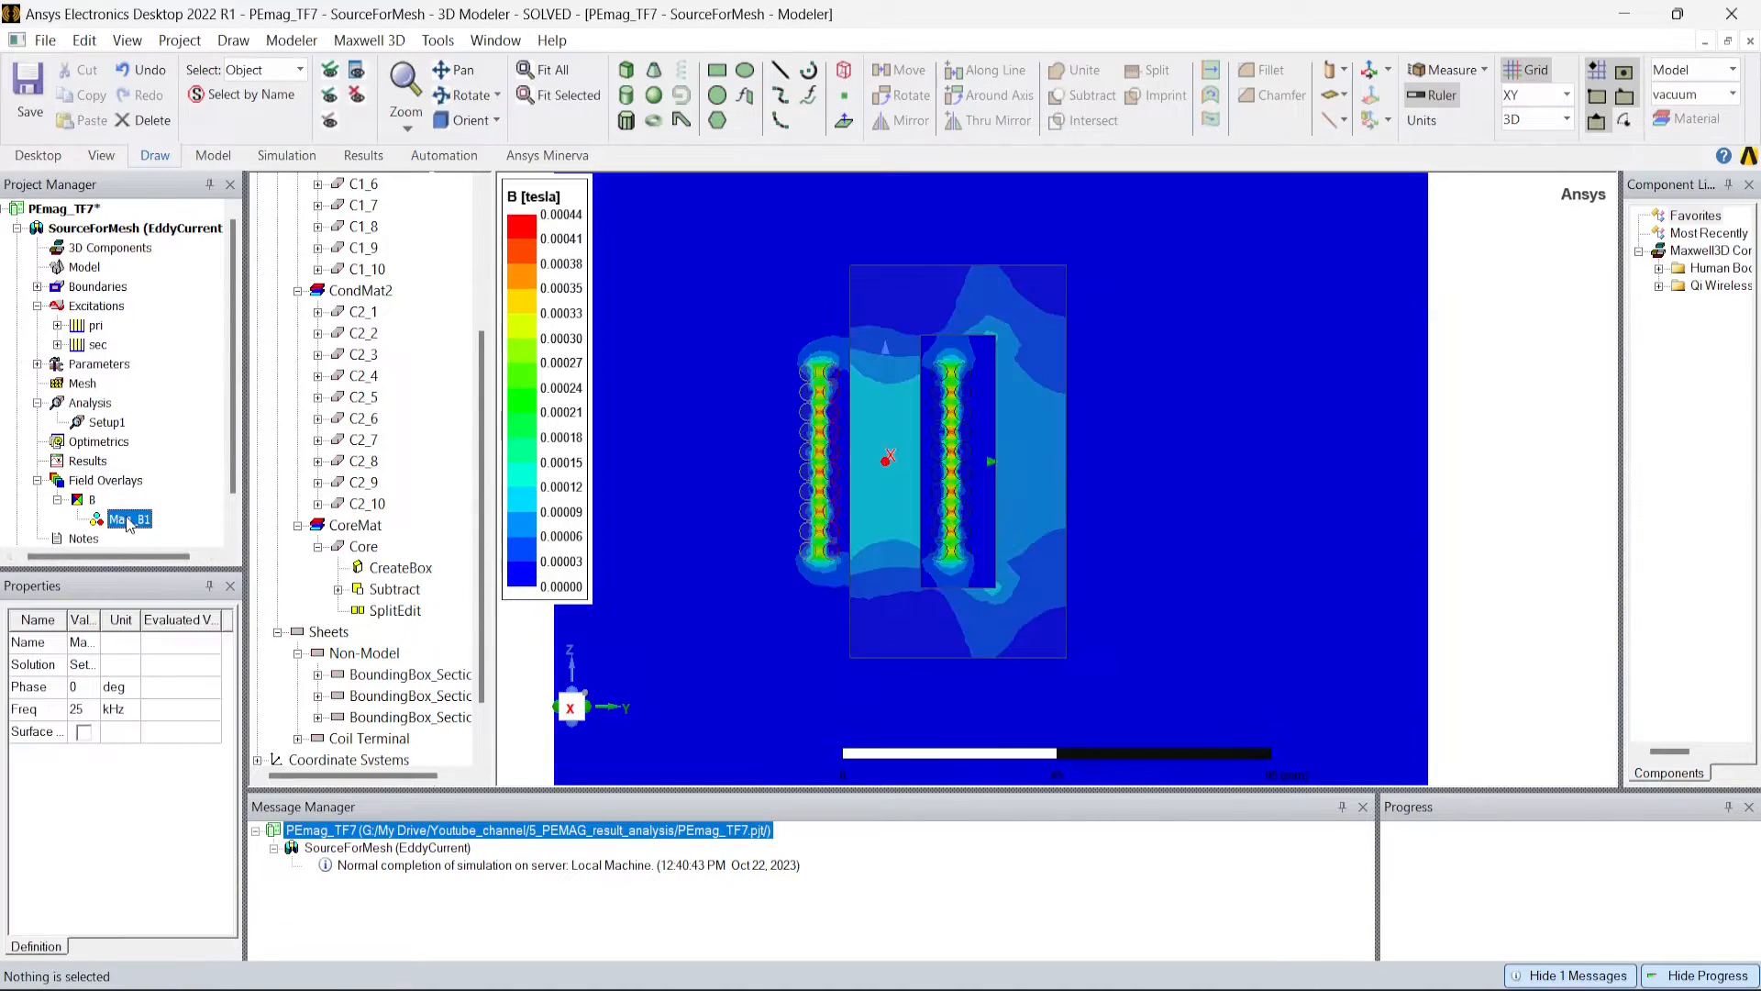
# Examine the flux density distribution in the core, around the winding turns and in the core window.
pyautogui.scroll(-3, 949, 300)
pyautogui.scroll(3, 928, 550)
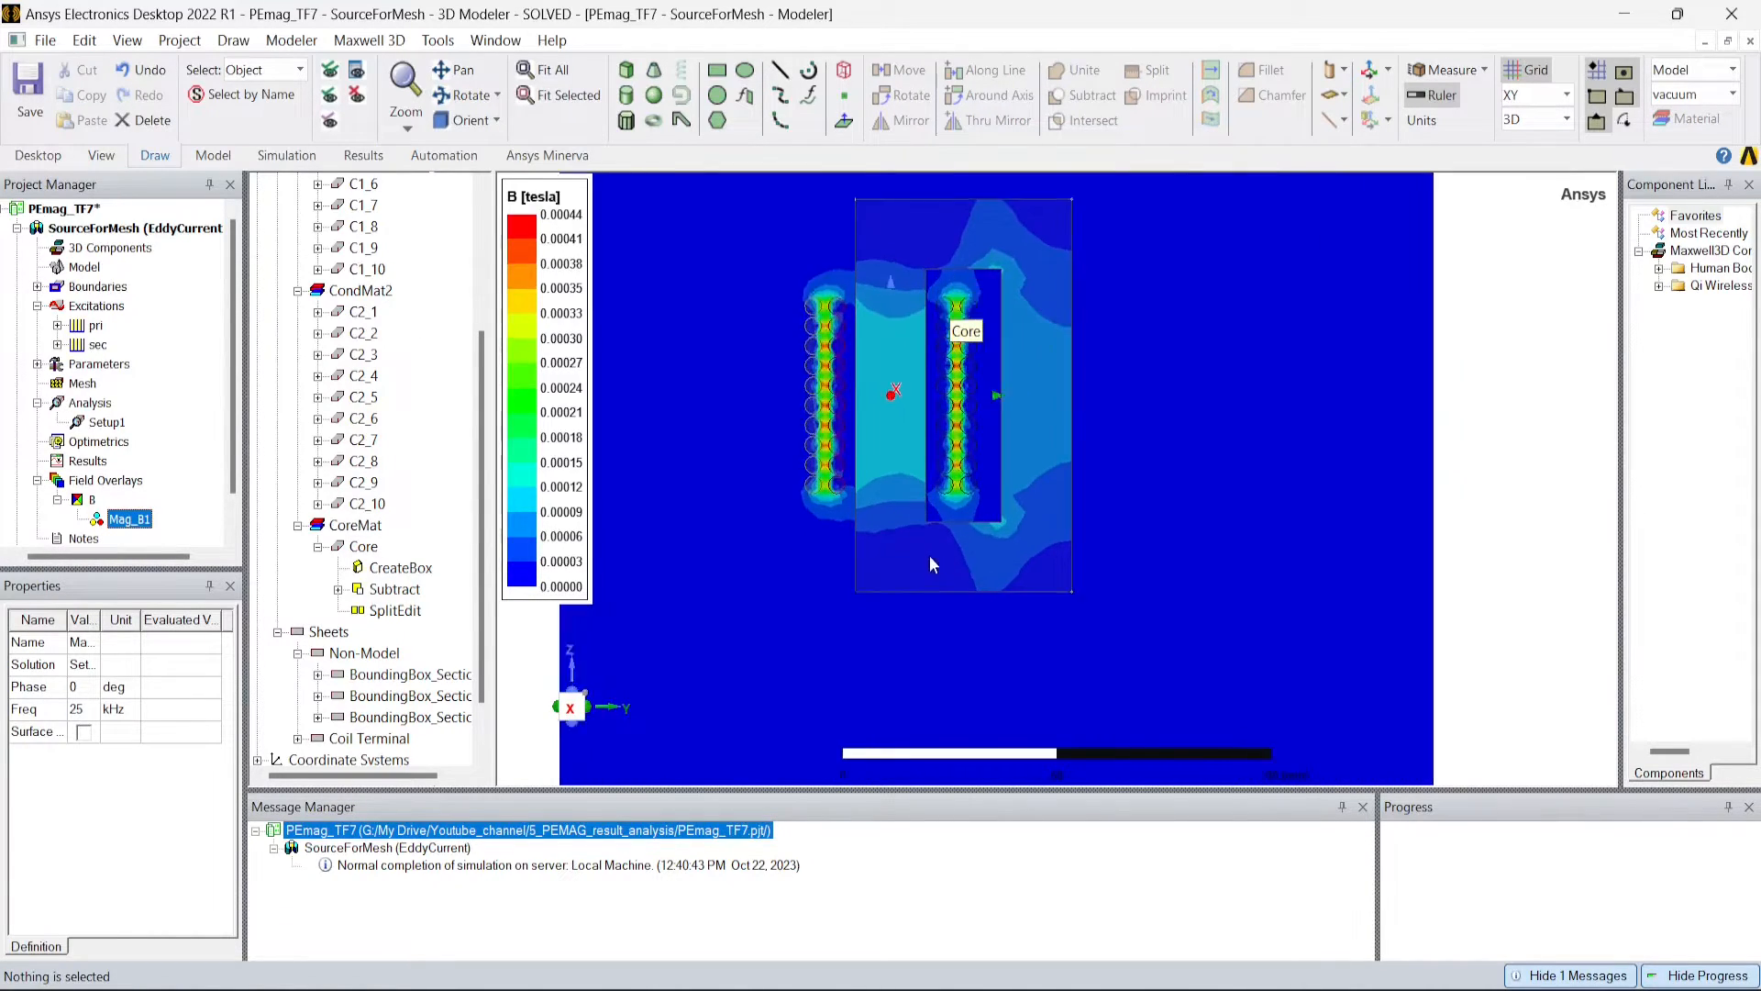
pyautogui.scroll(-1, 870, 631)
pyautogui.scroll(4, 917, 294)
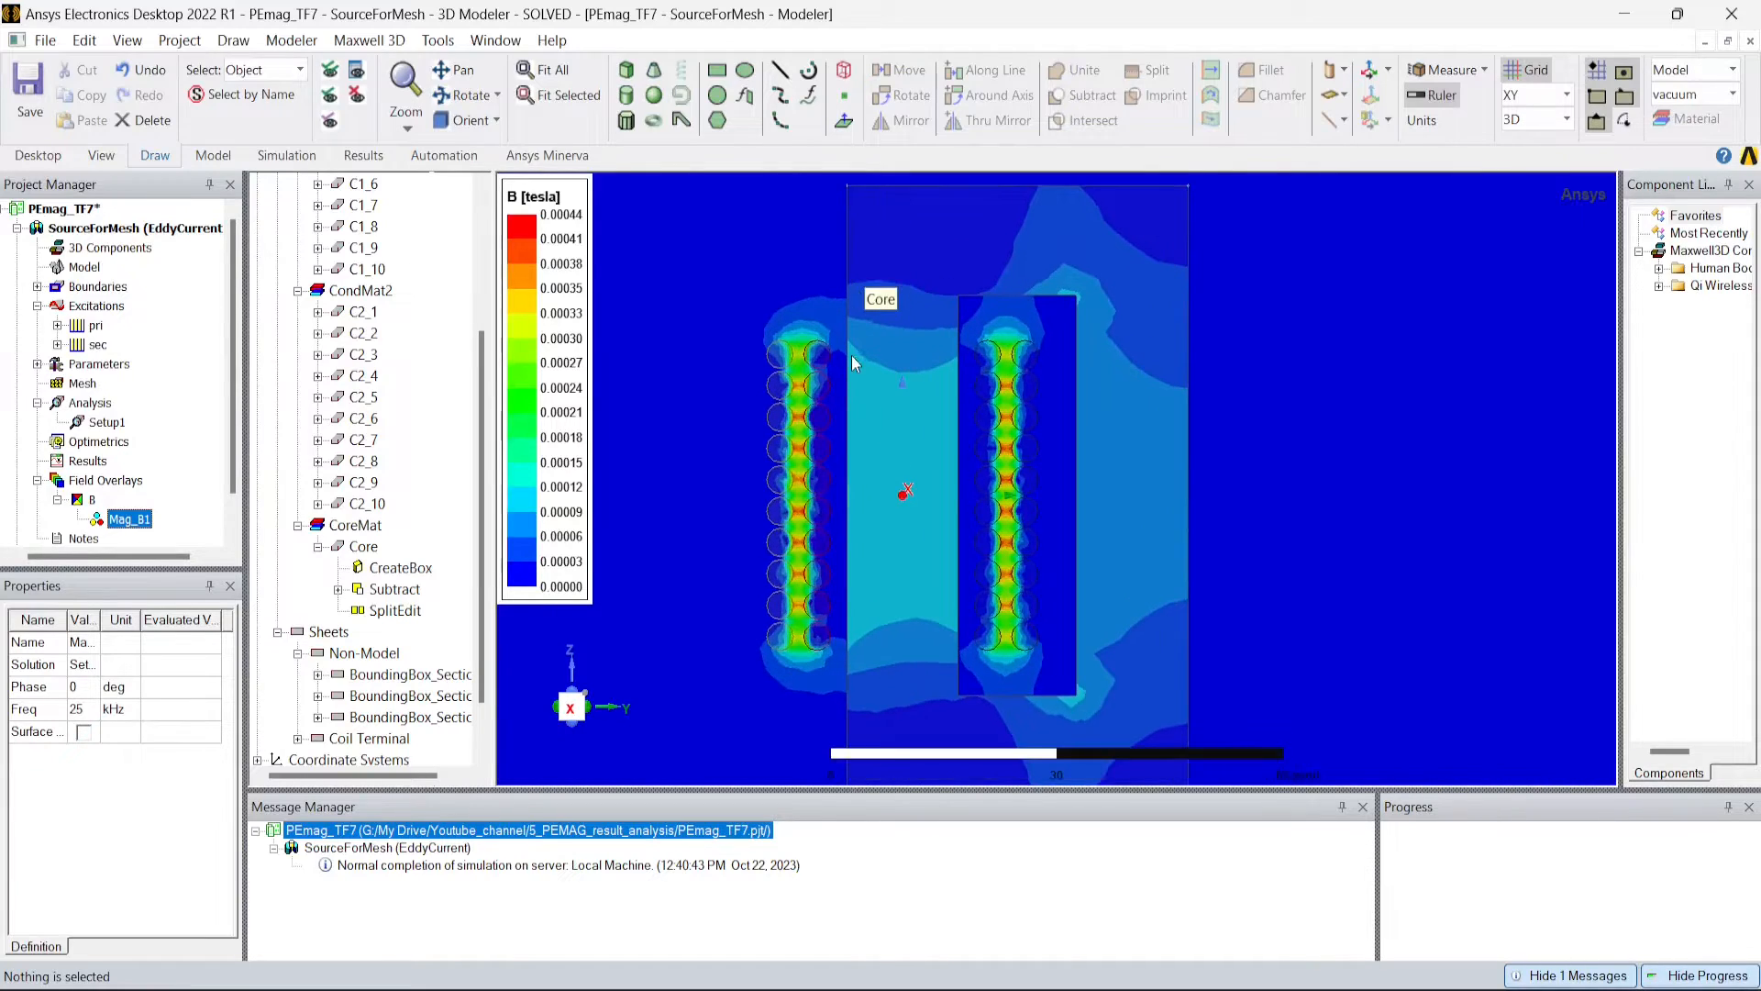
pyautogui.scroll(-3, 798, 340)
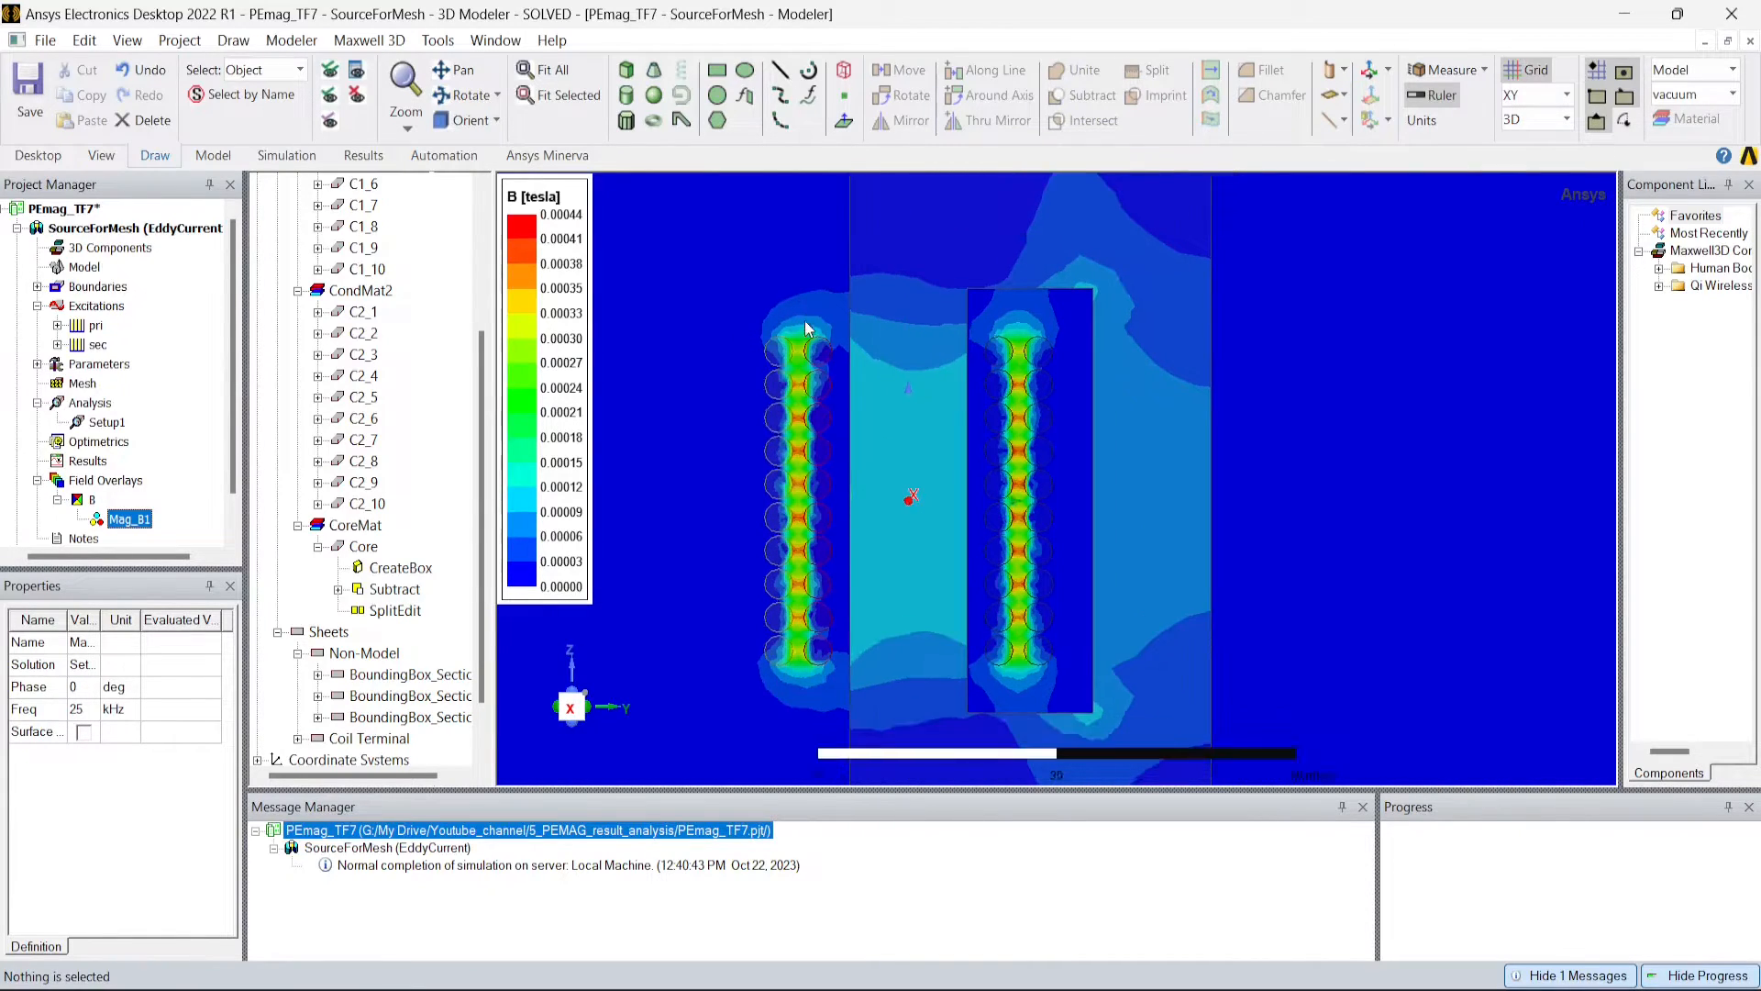
pyautogui.scroll(-3, 807, 330)
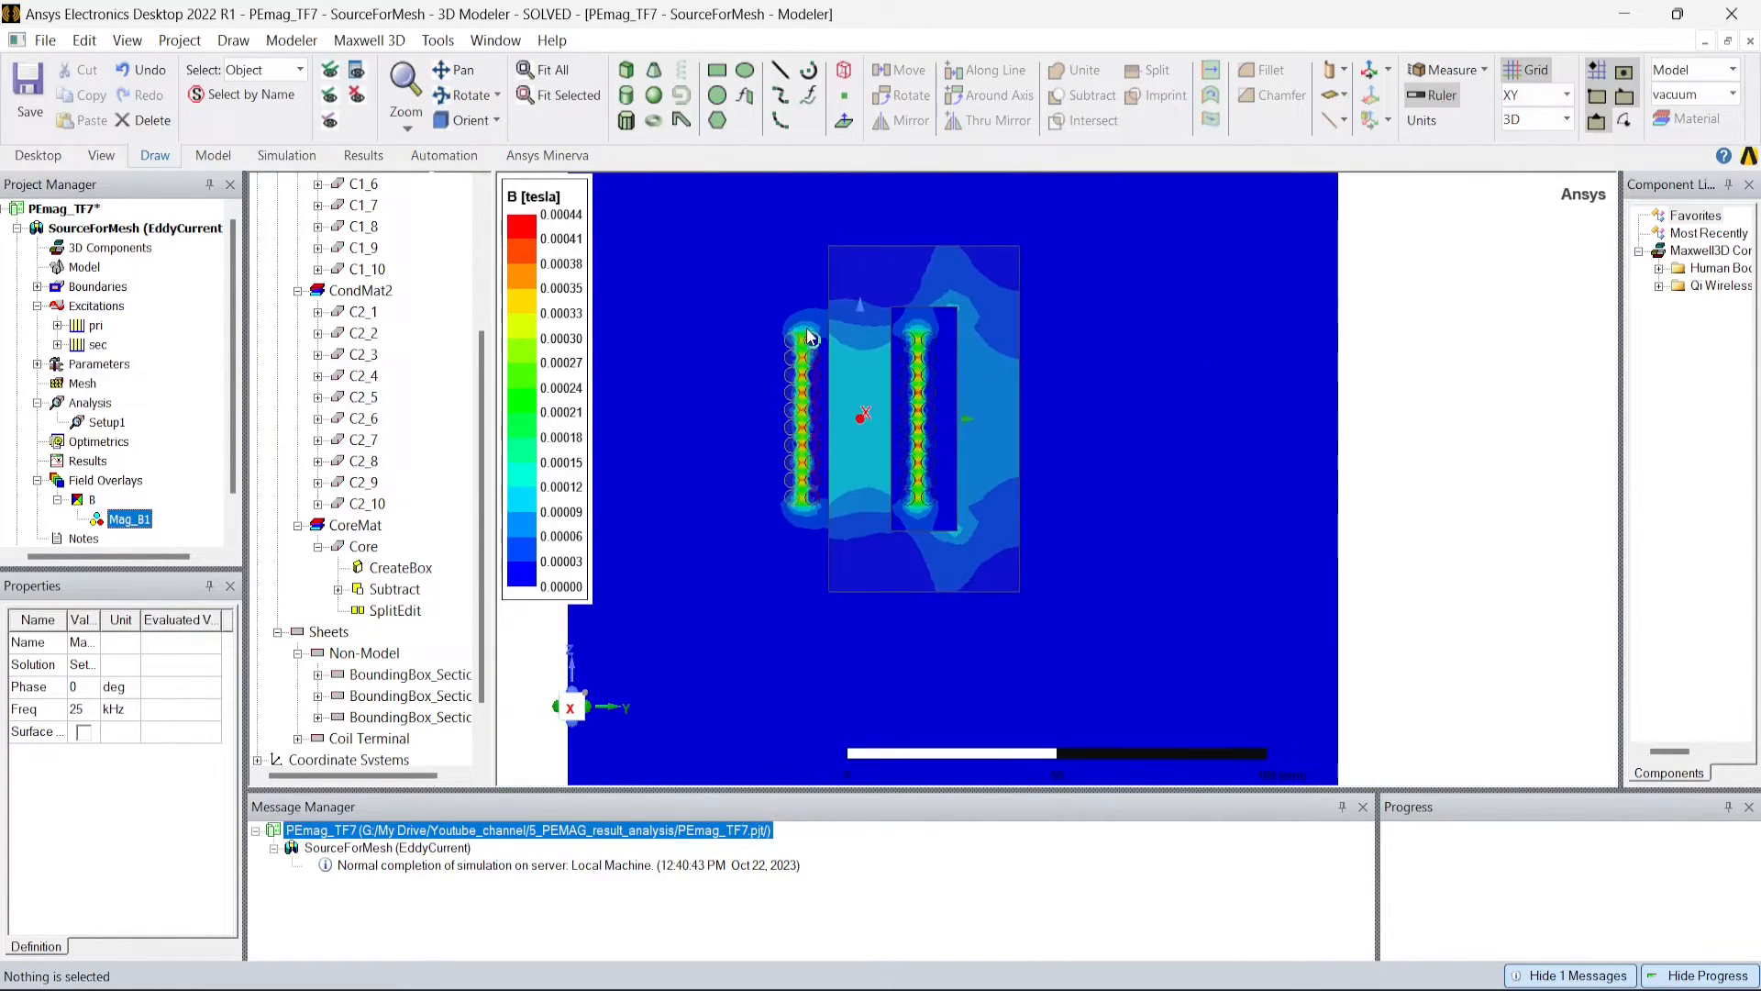
pyautogui.scroll(2, 800, 329)
pyautogui.scroll(1, 800, 332)
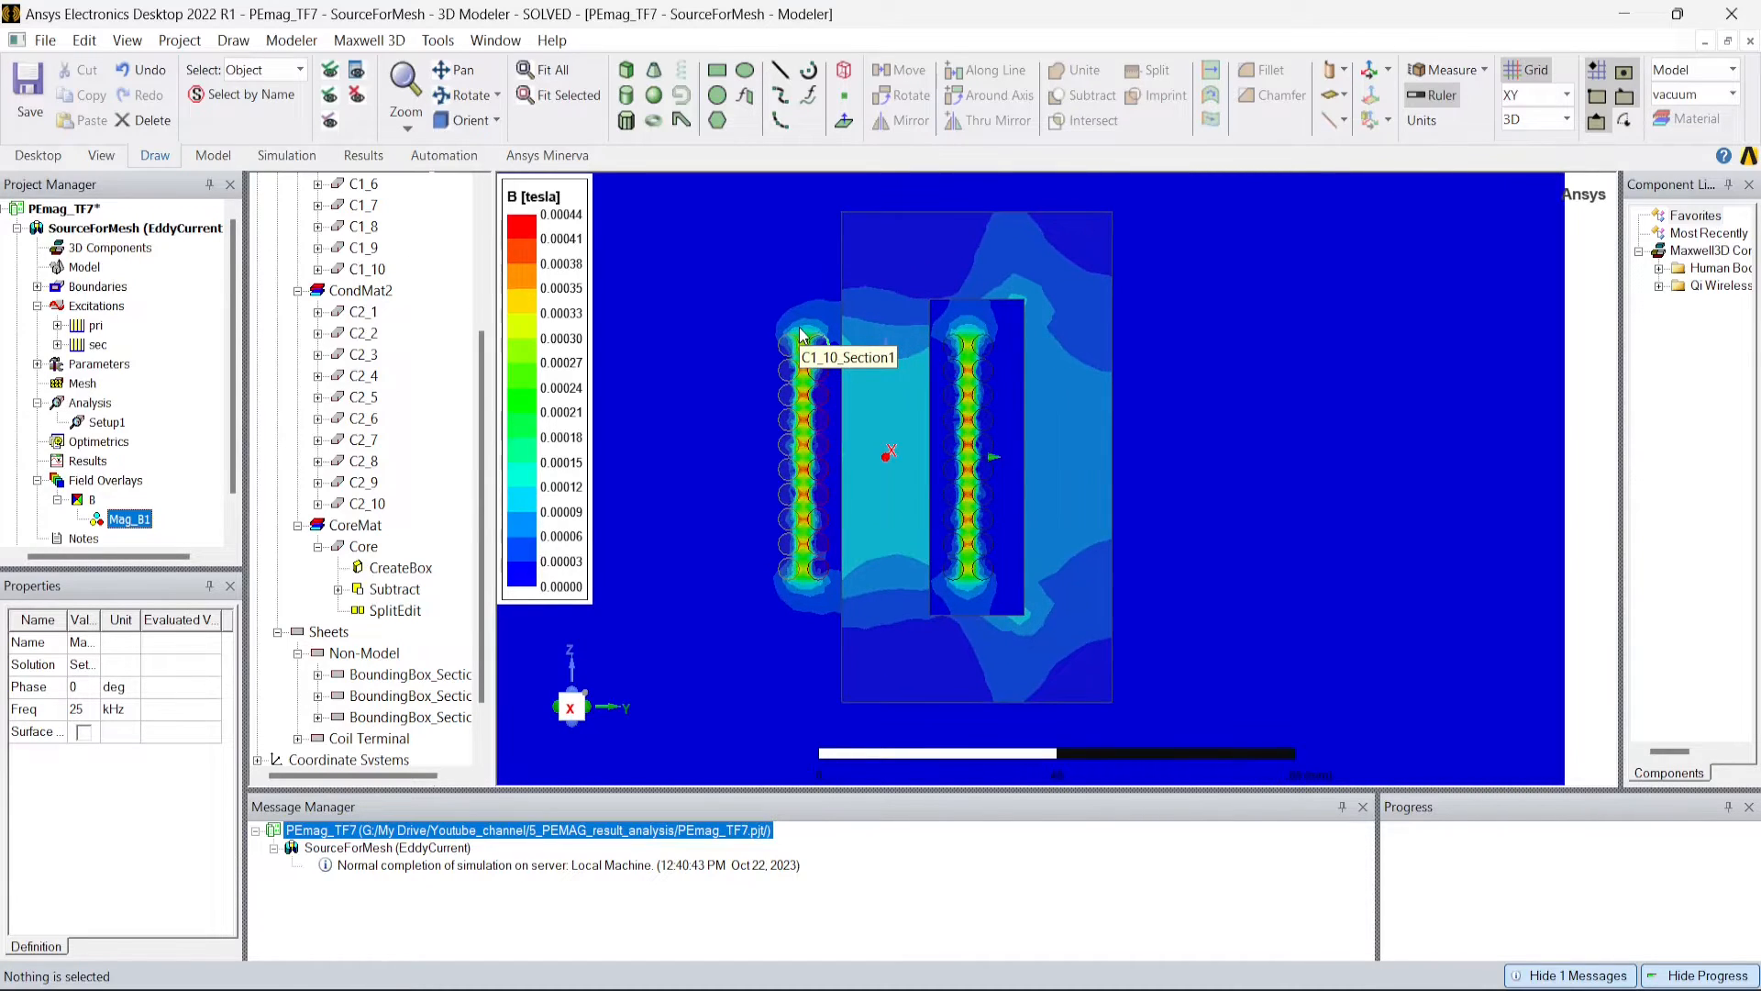
pyautogui.scroll(3, 807, 385)
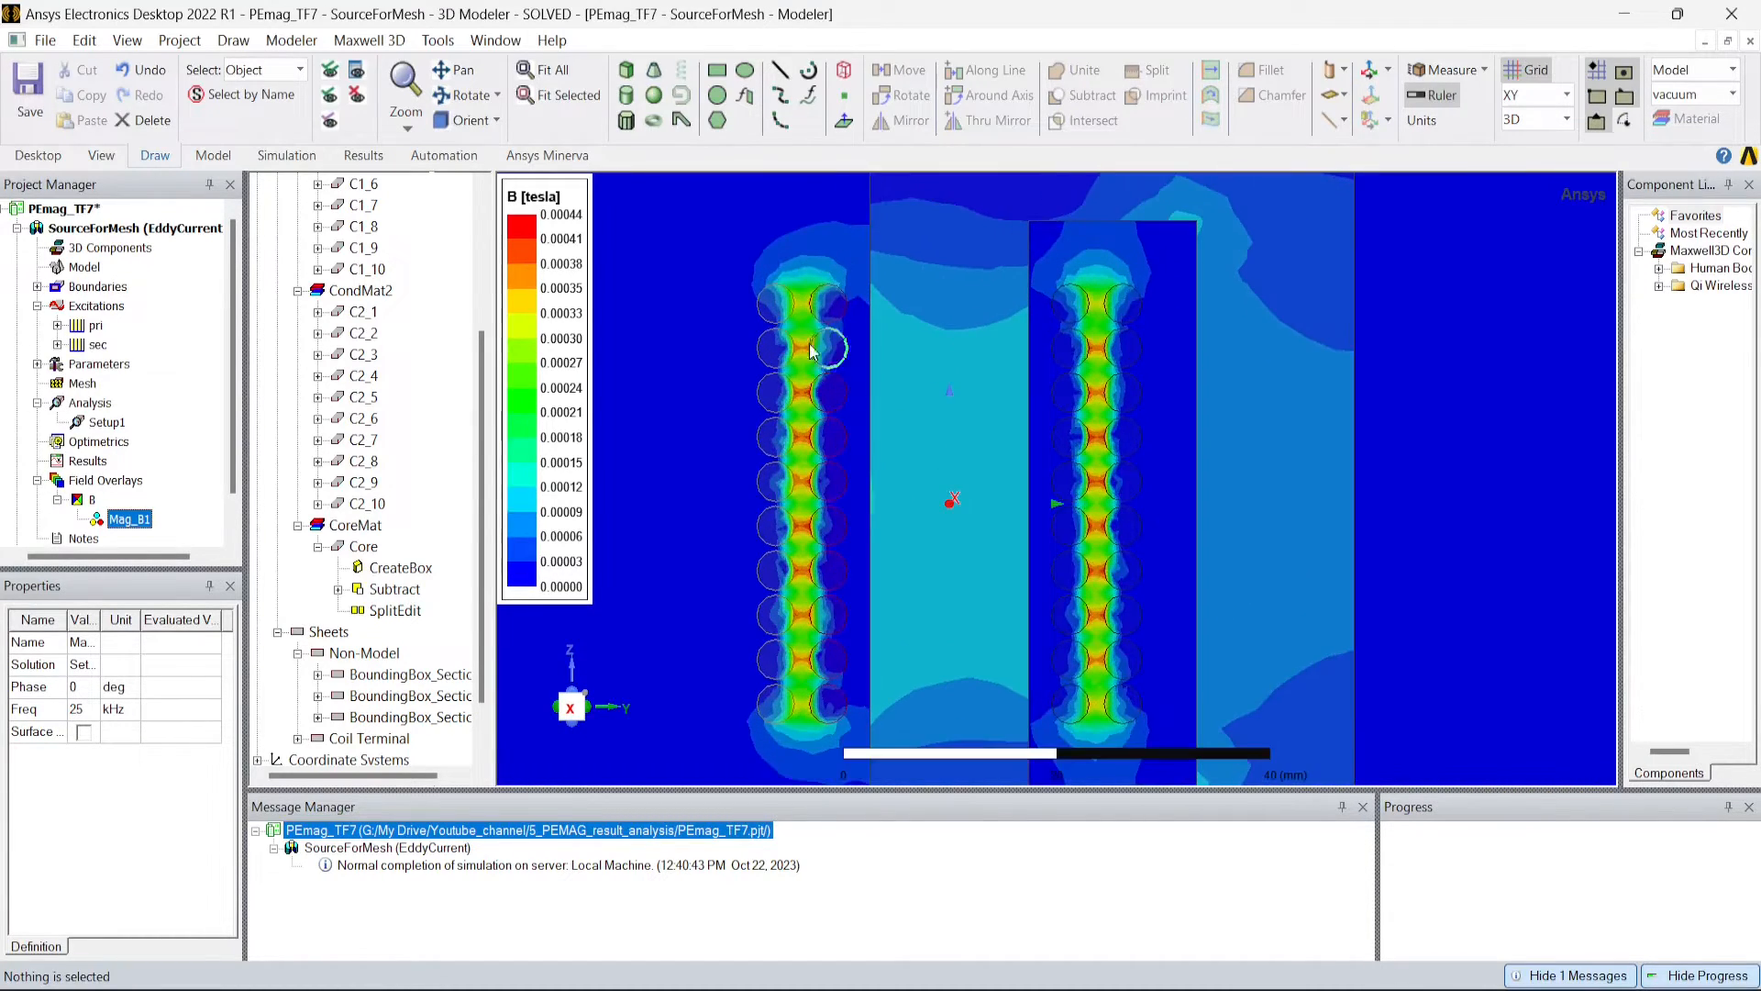
pyautogui.scroll(-2, 821, 312)
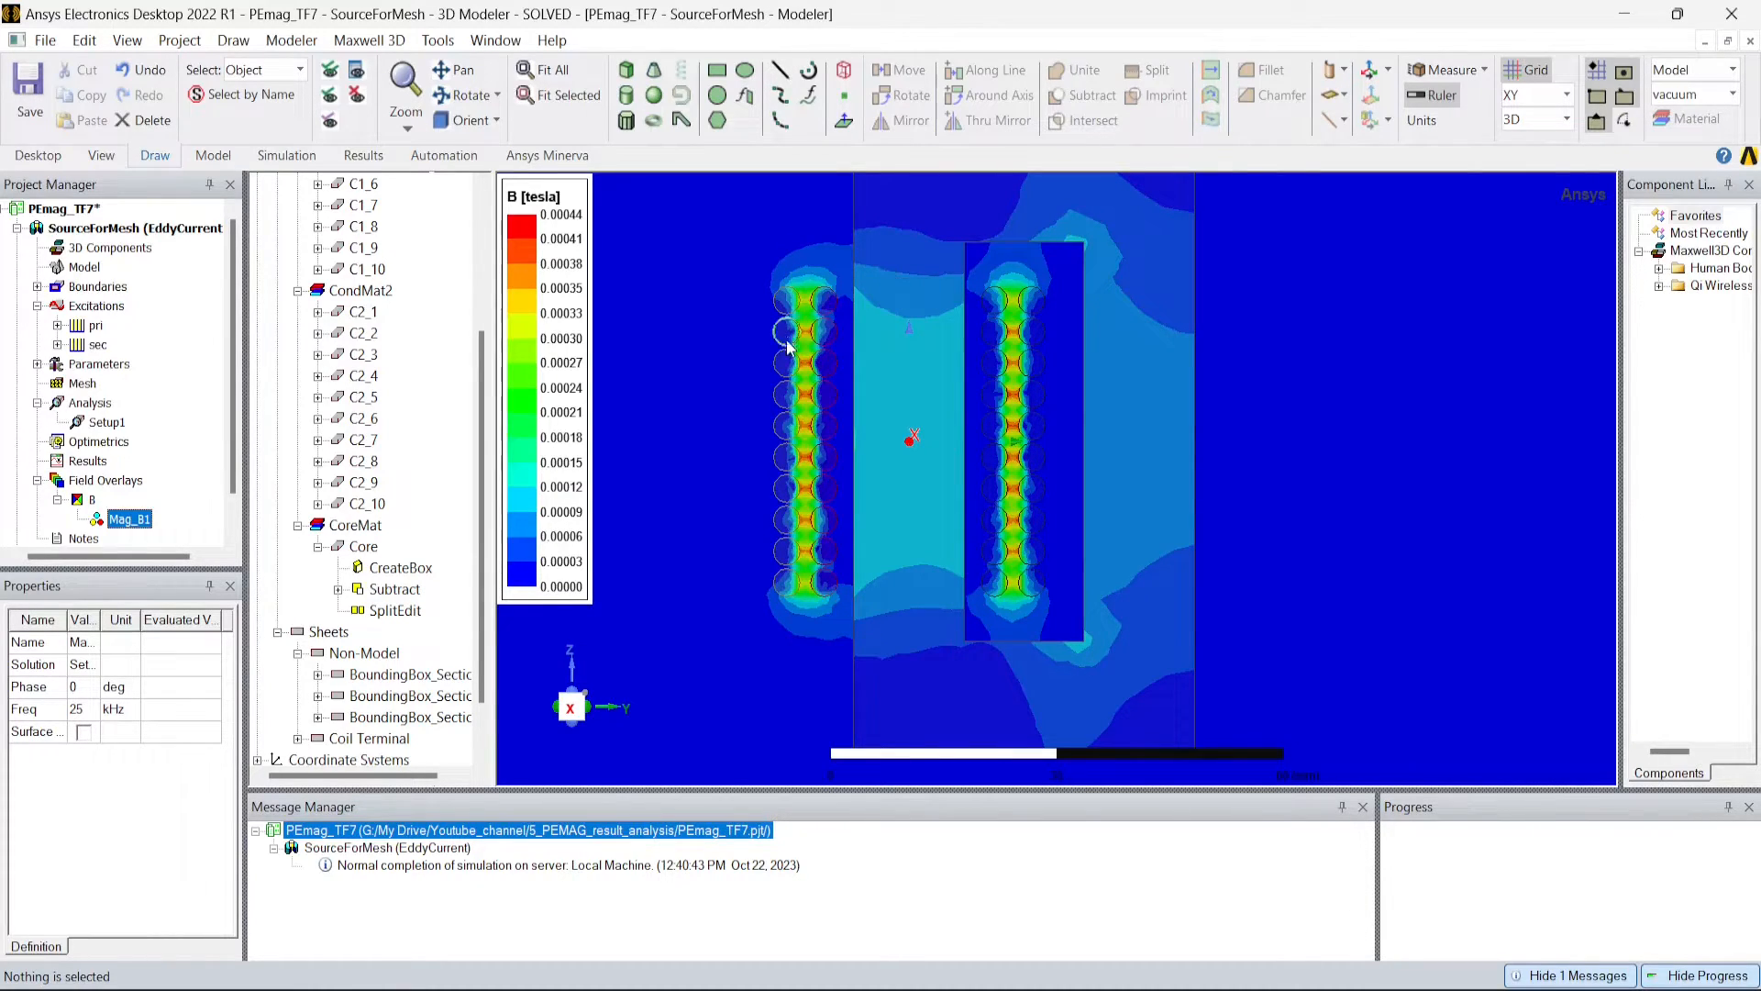
pyautogui.scroll(-3, 812, 367)
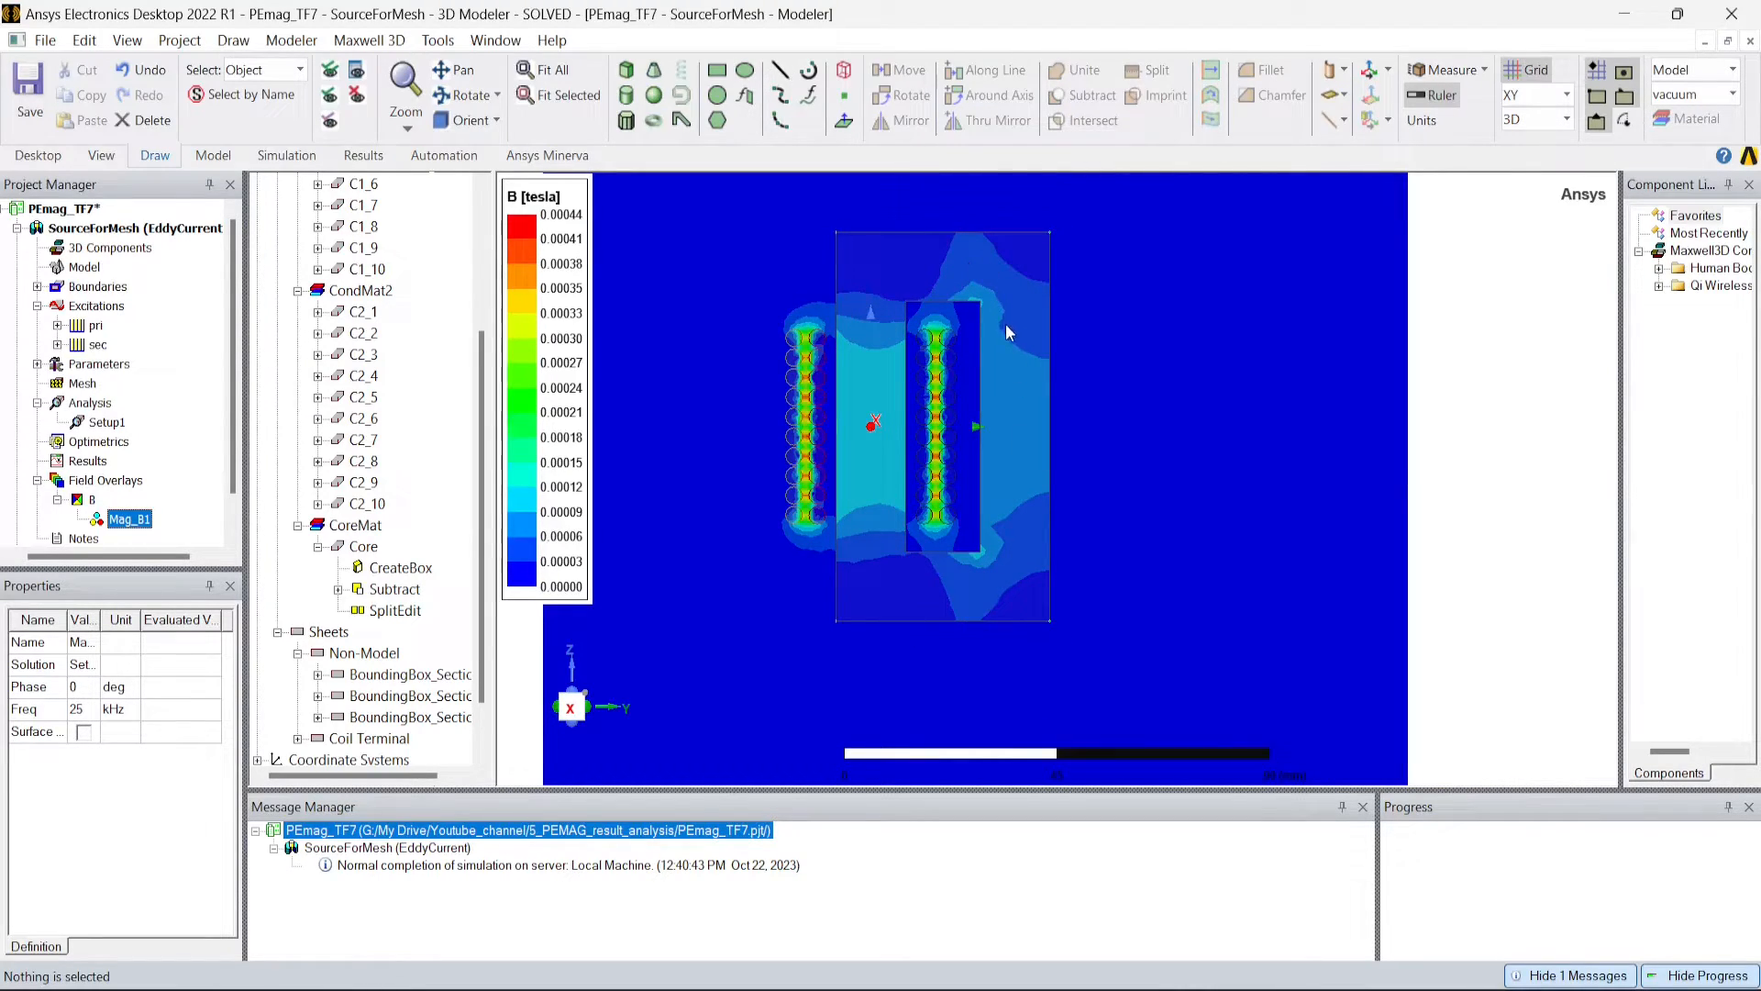
pyautogui.scroll(-2, 988, 466)
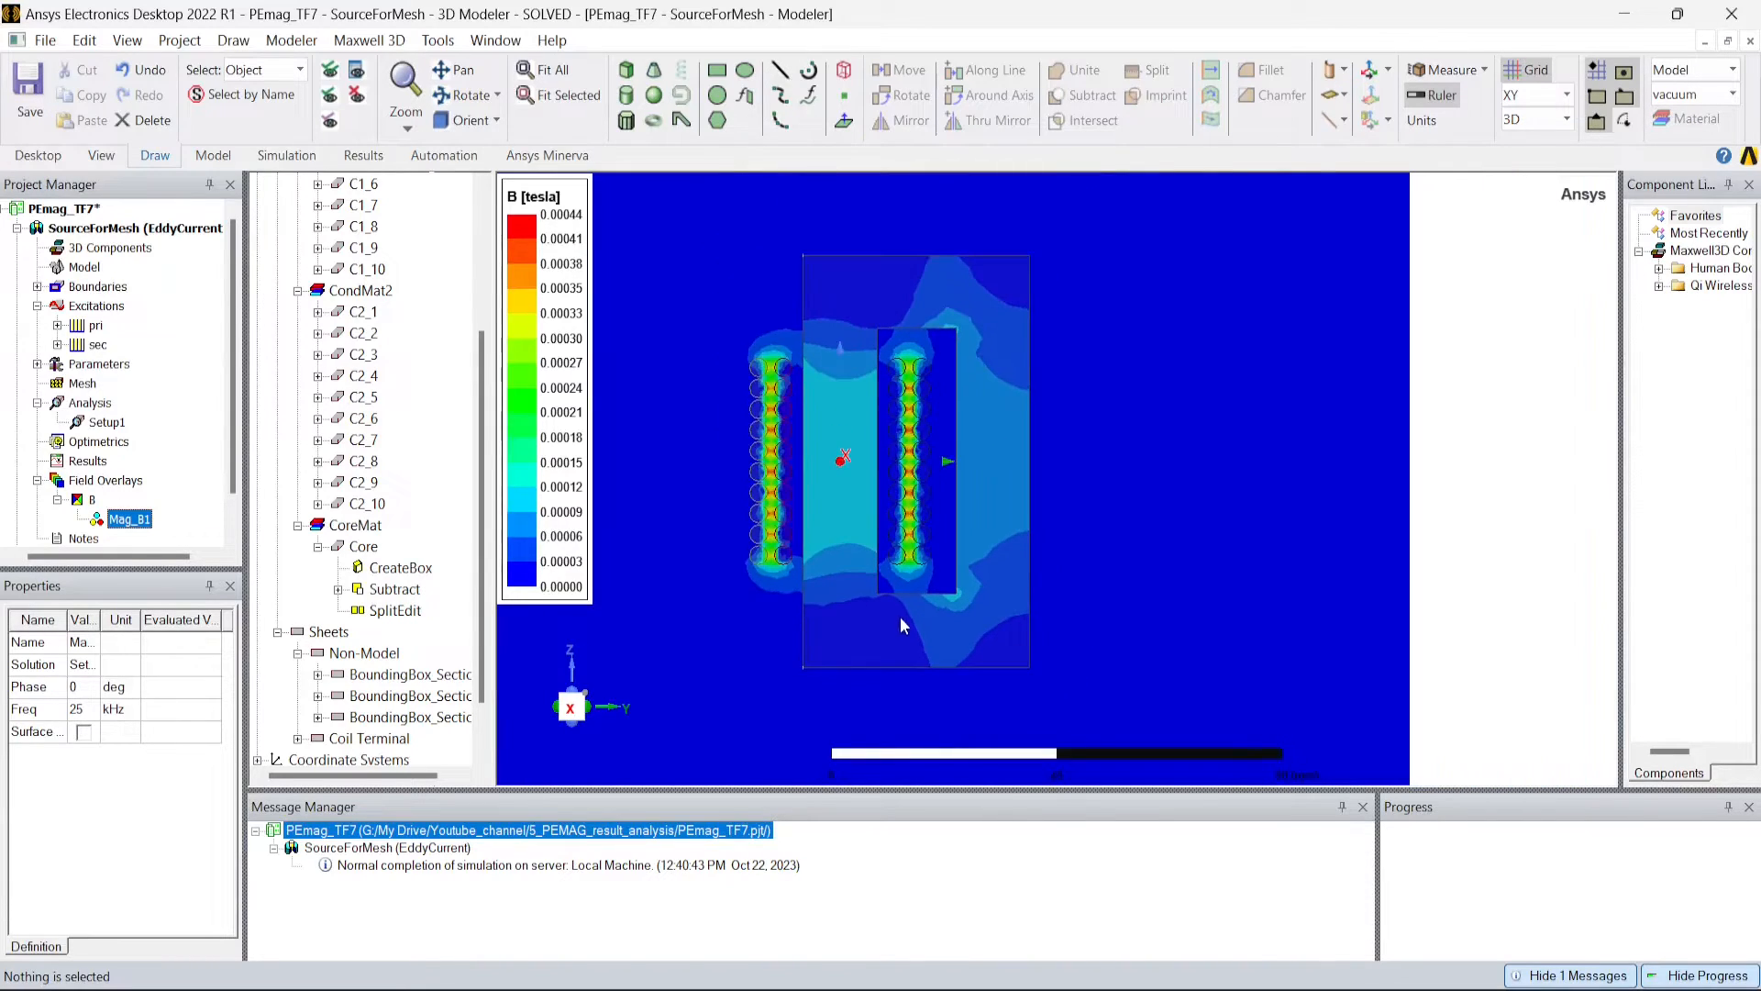
pyautogui.scroll(2, 817, 431)
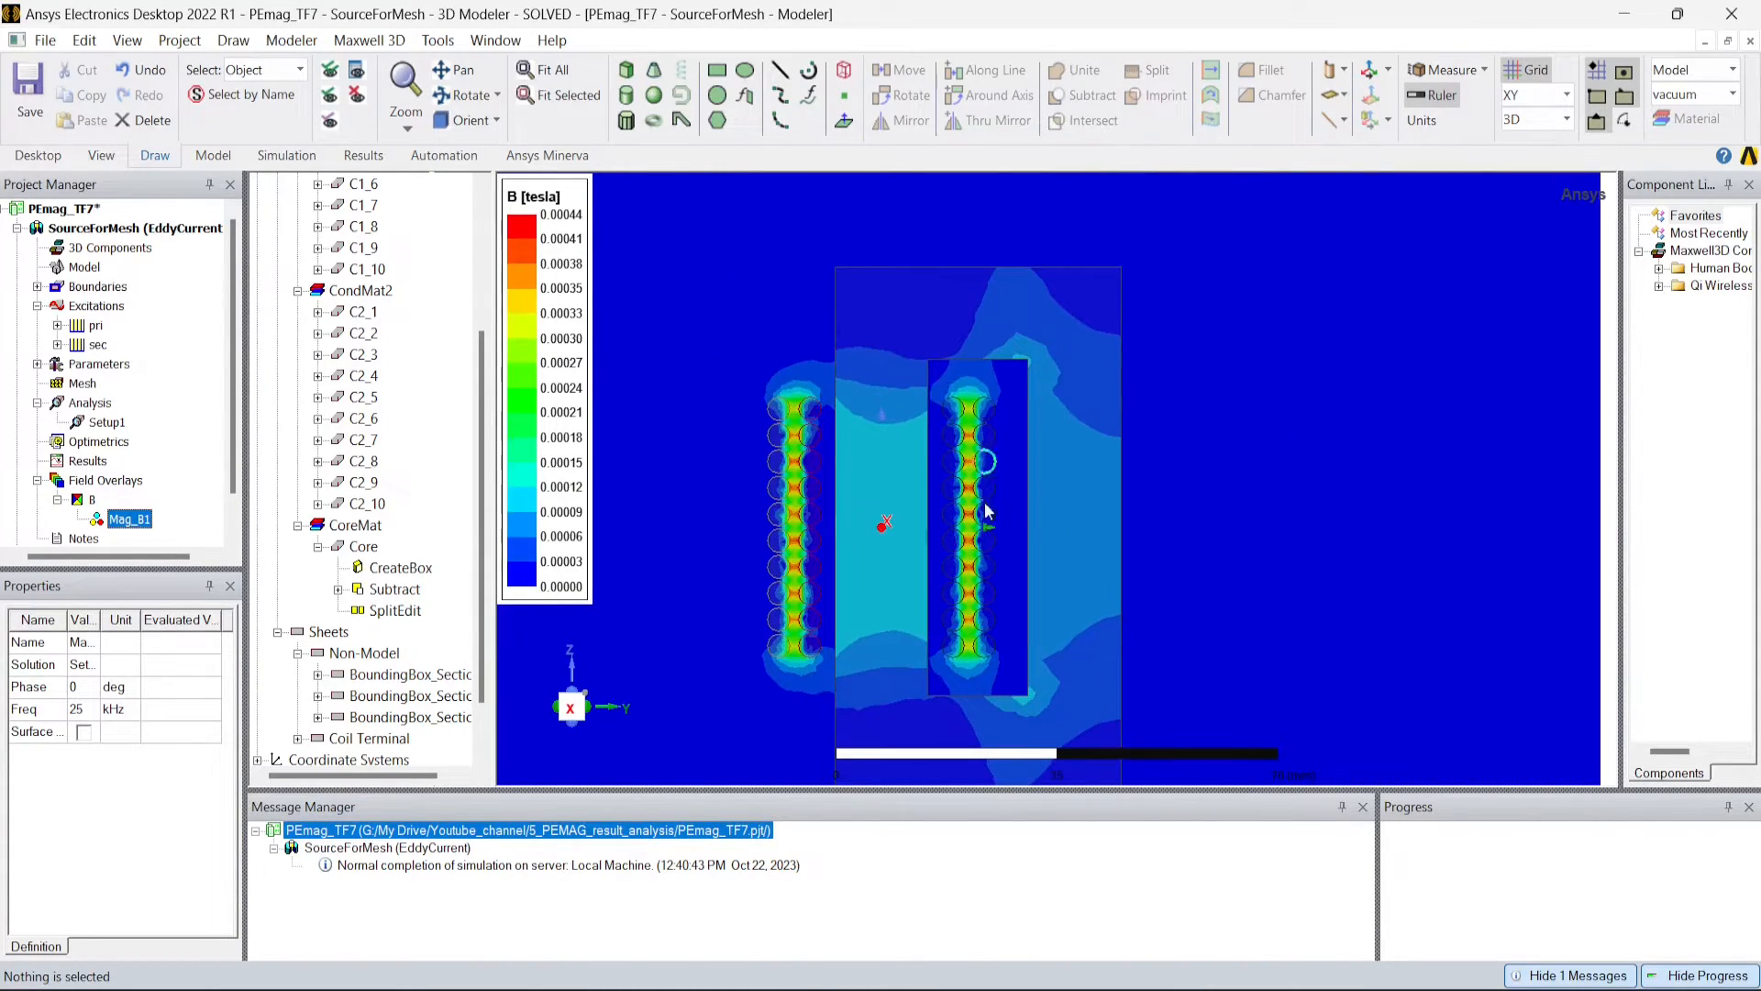
pyautogui.scroll(-3, 1197, 434)
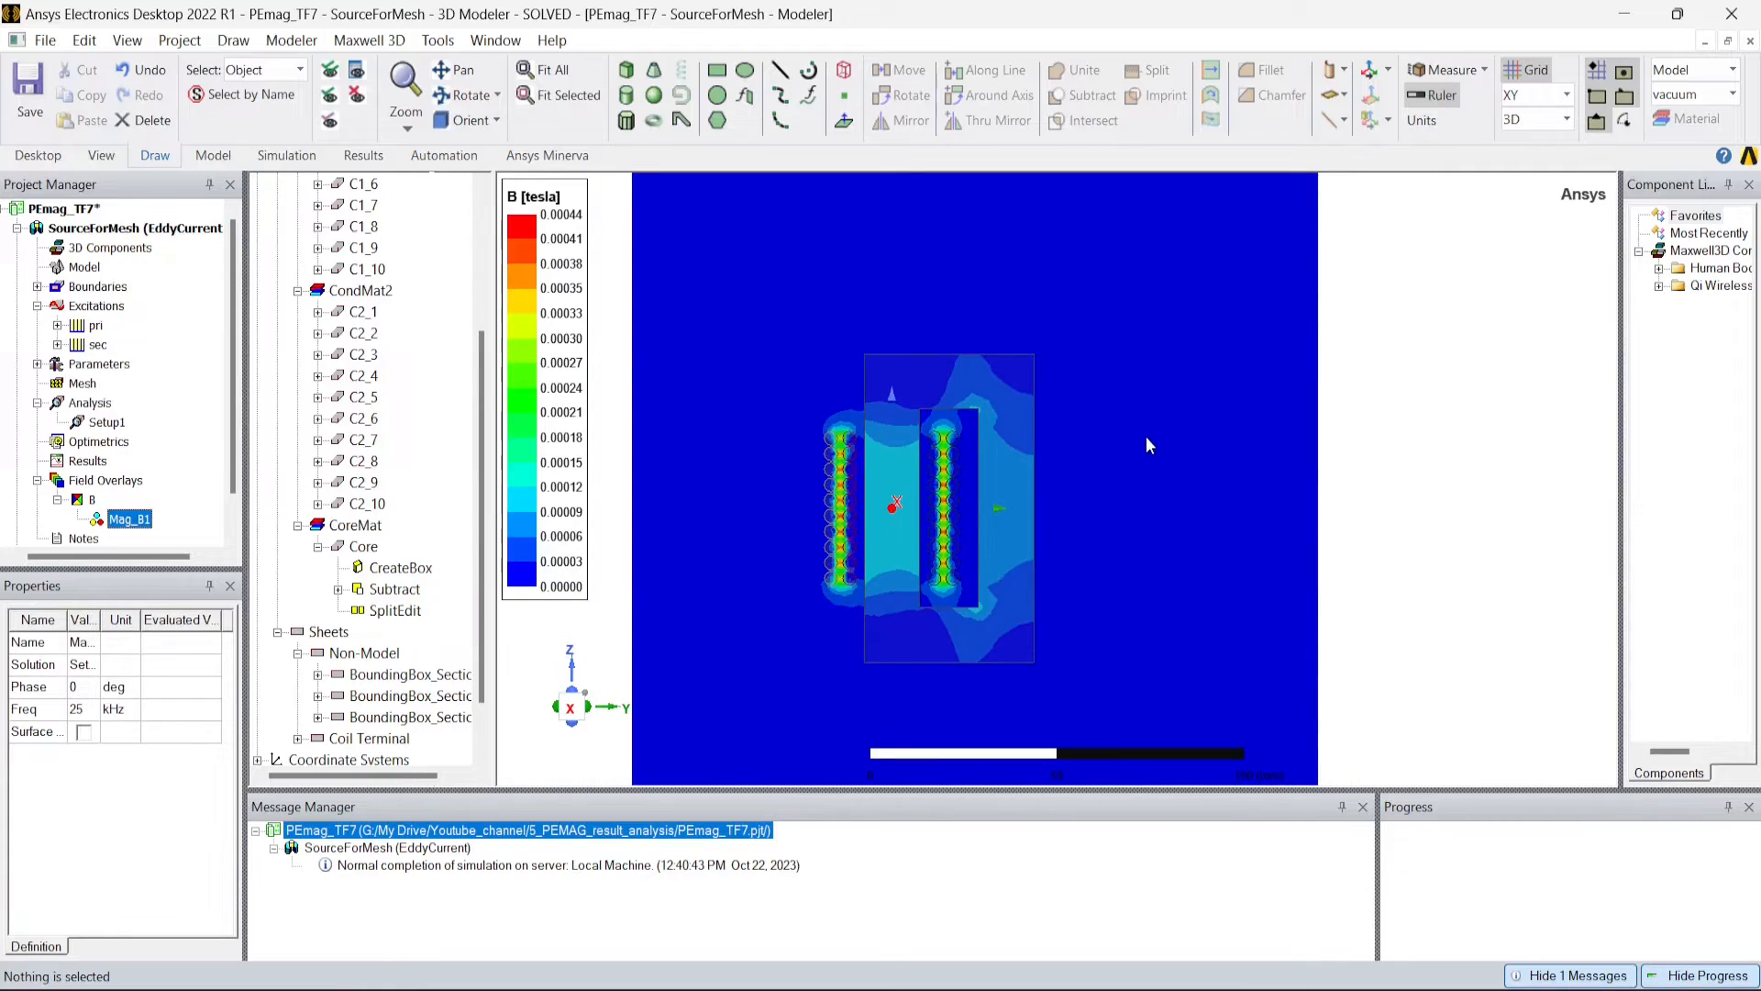
# Plot the magnetic field strength magnitude Mag_H on the BoundingBox_Section1 sheet.
pyautogui.click(1149, 421)
pyautogui.click(404, 695)
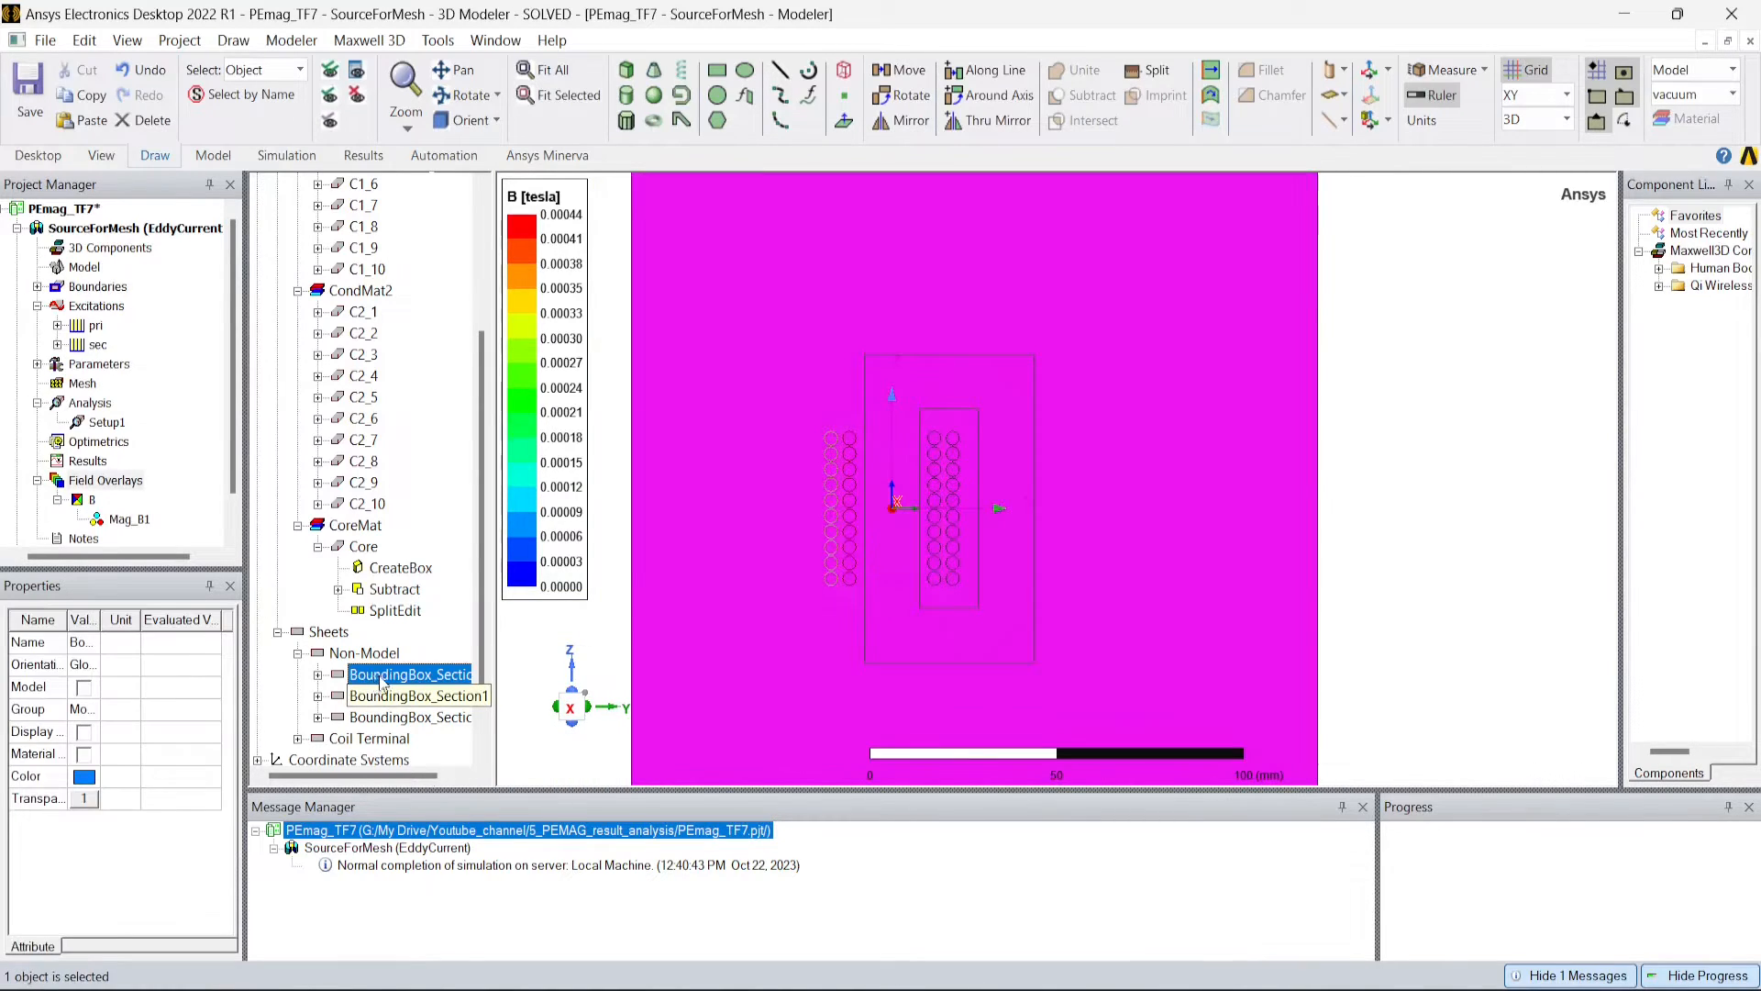
pyautogui.rightClick(1176, 495)
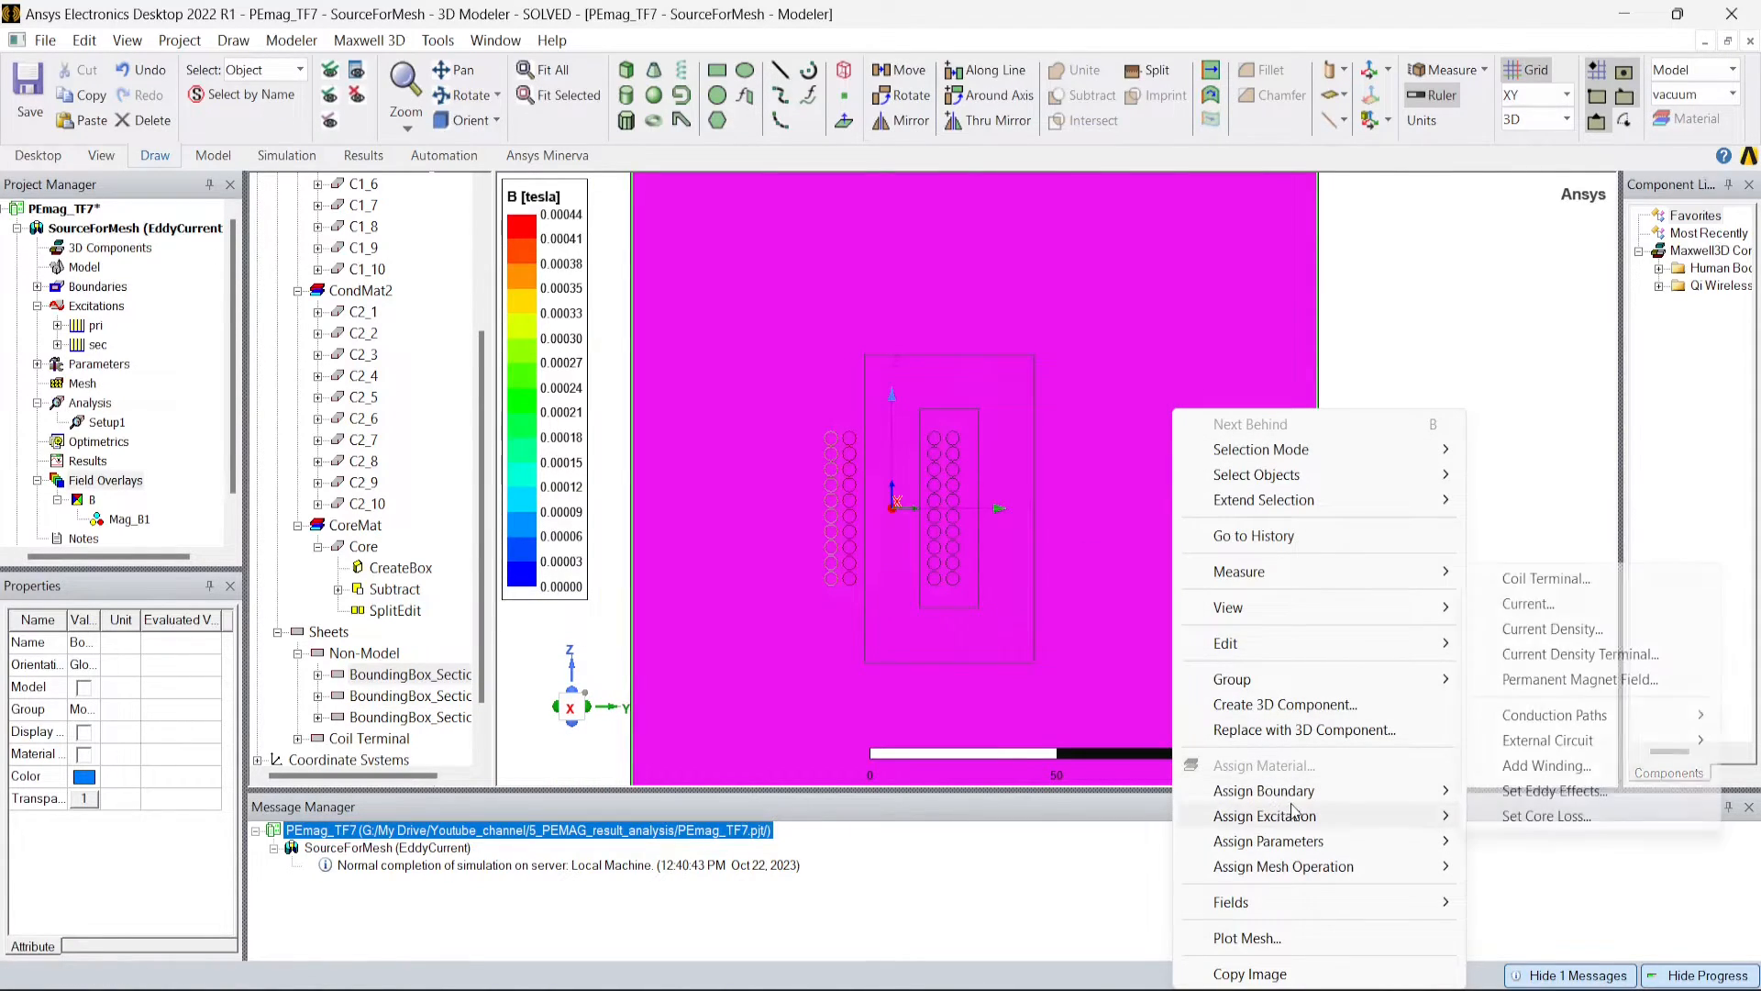
pyautogui.moveTo(1324, 816)
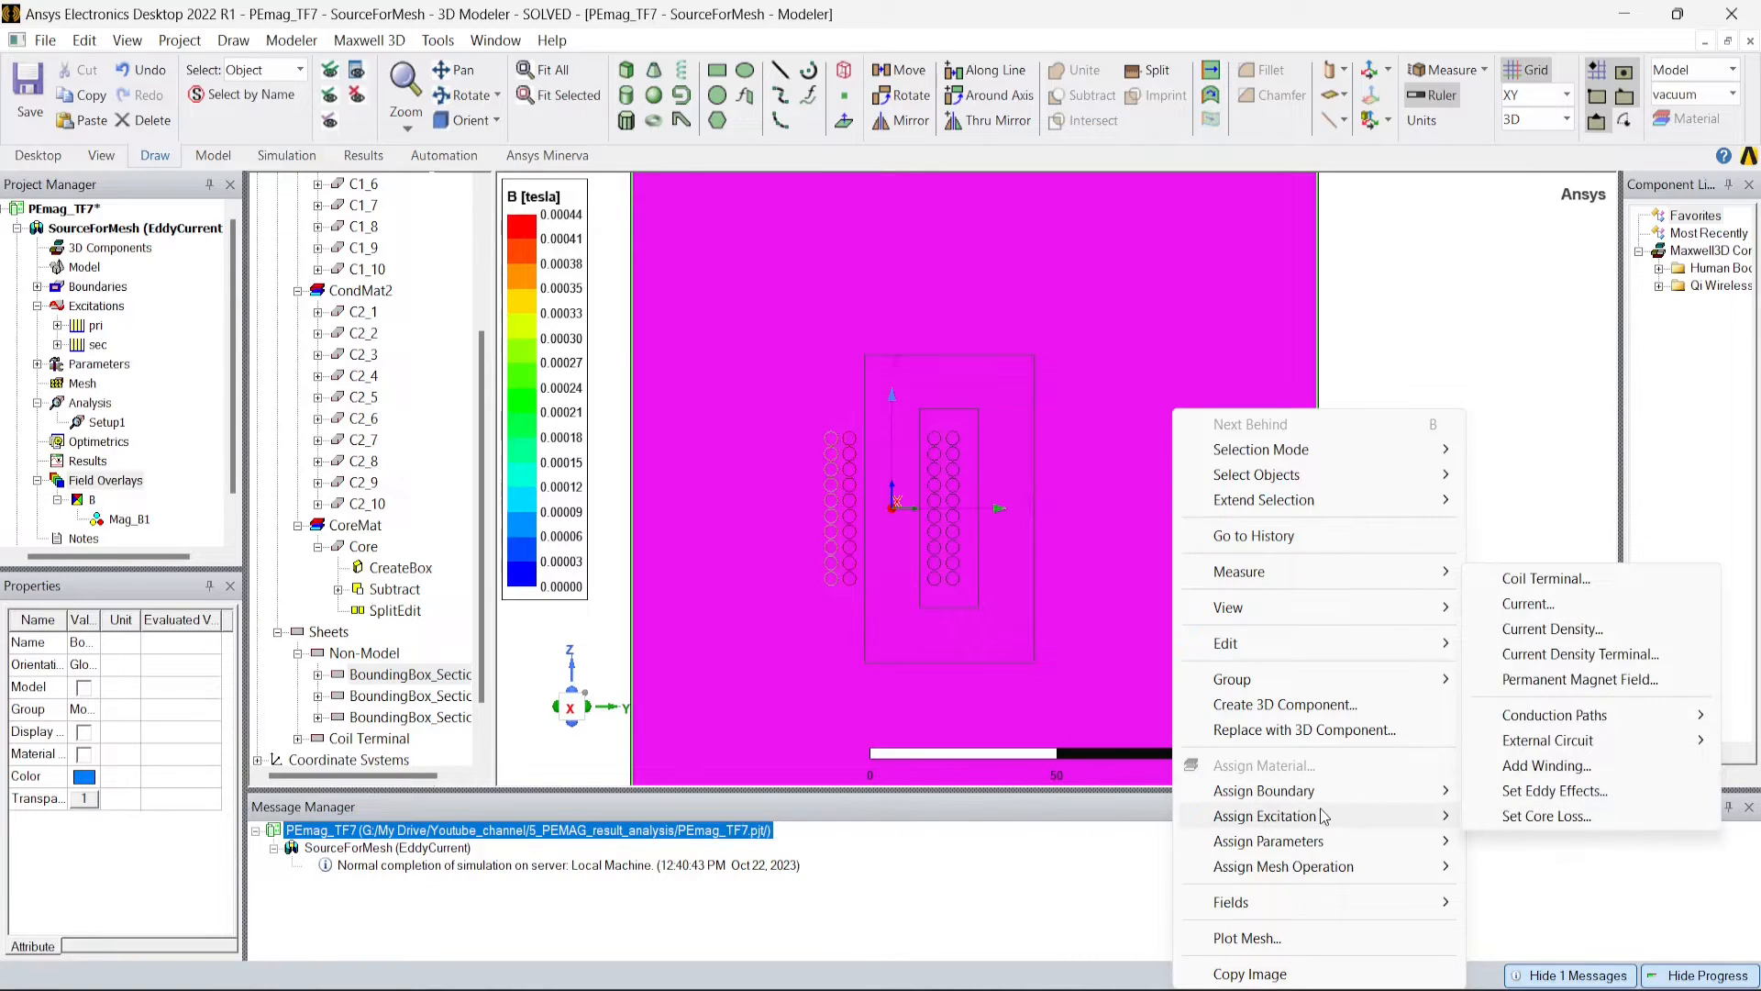
pyautogui.moveTo(1325, 901)
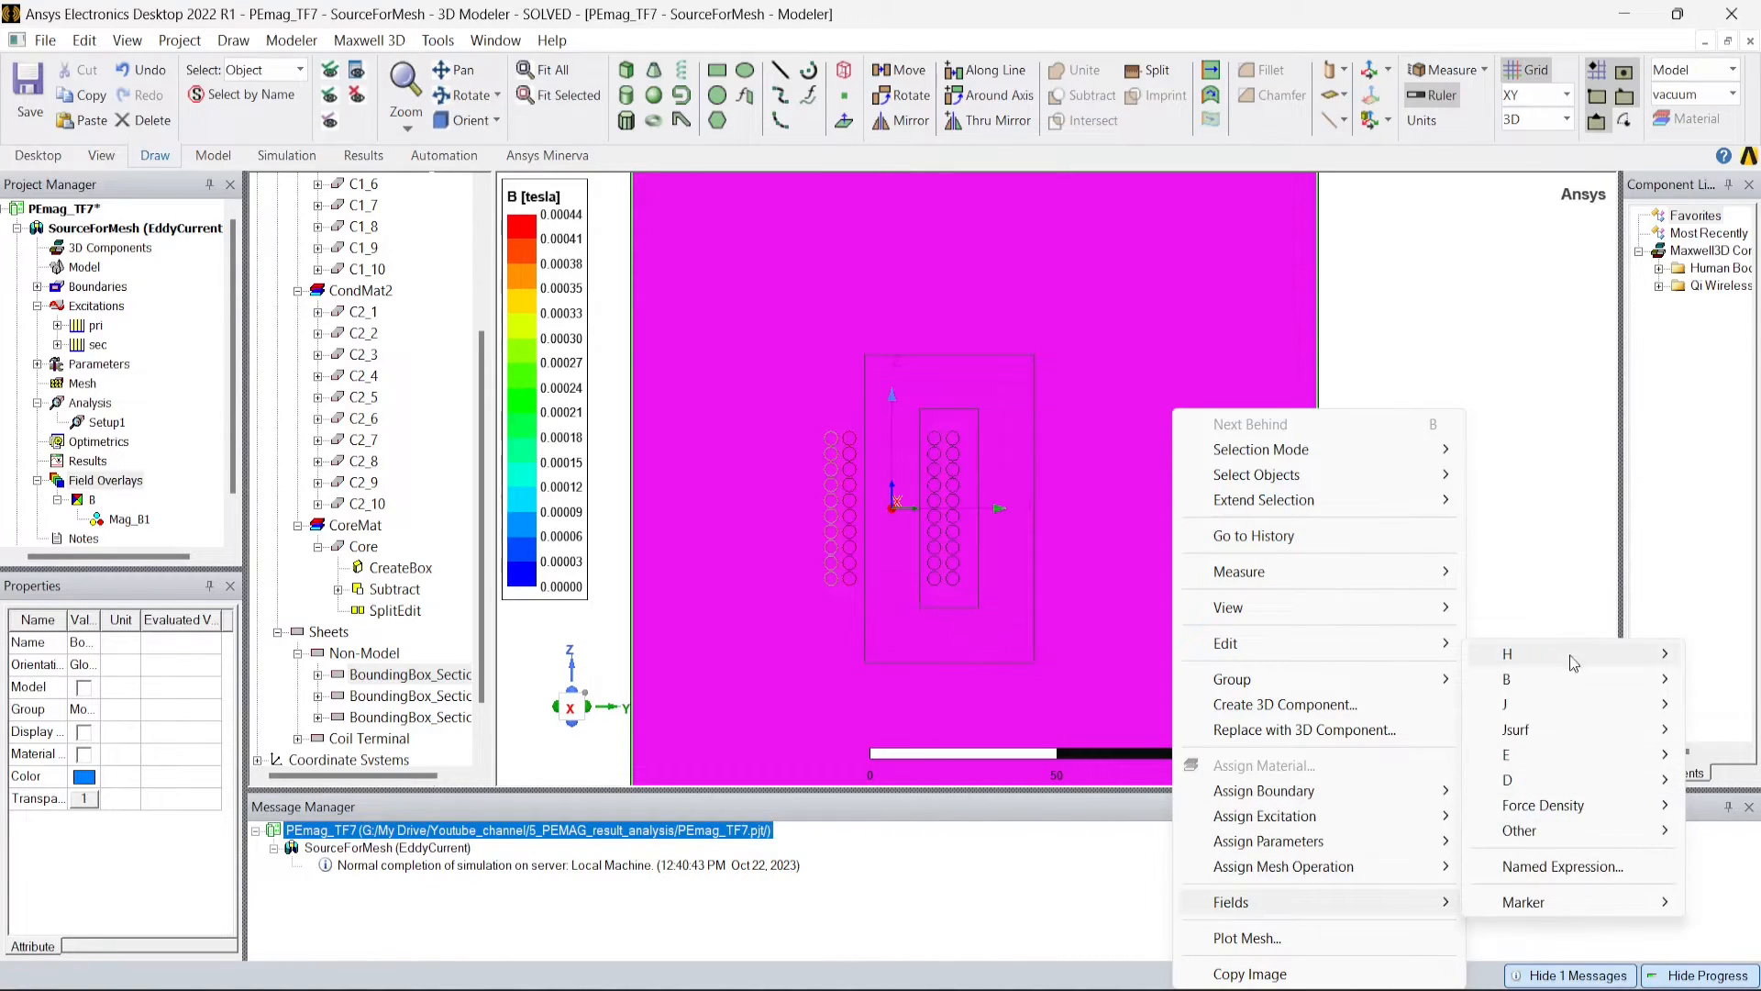
pyautogui.moveTo(1446, 645)
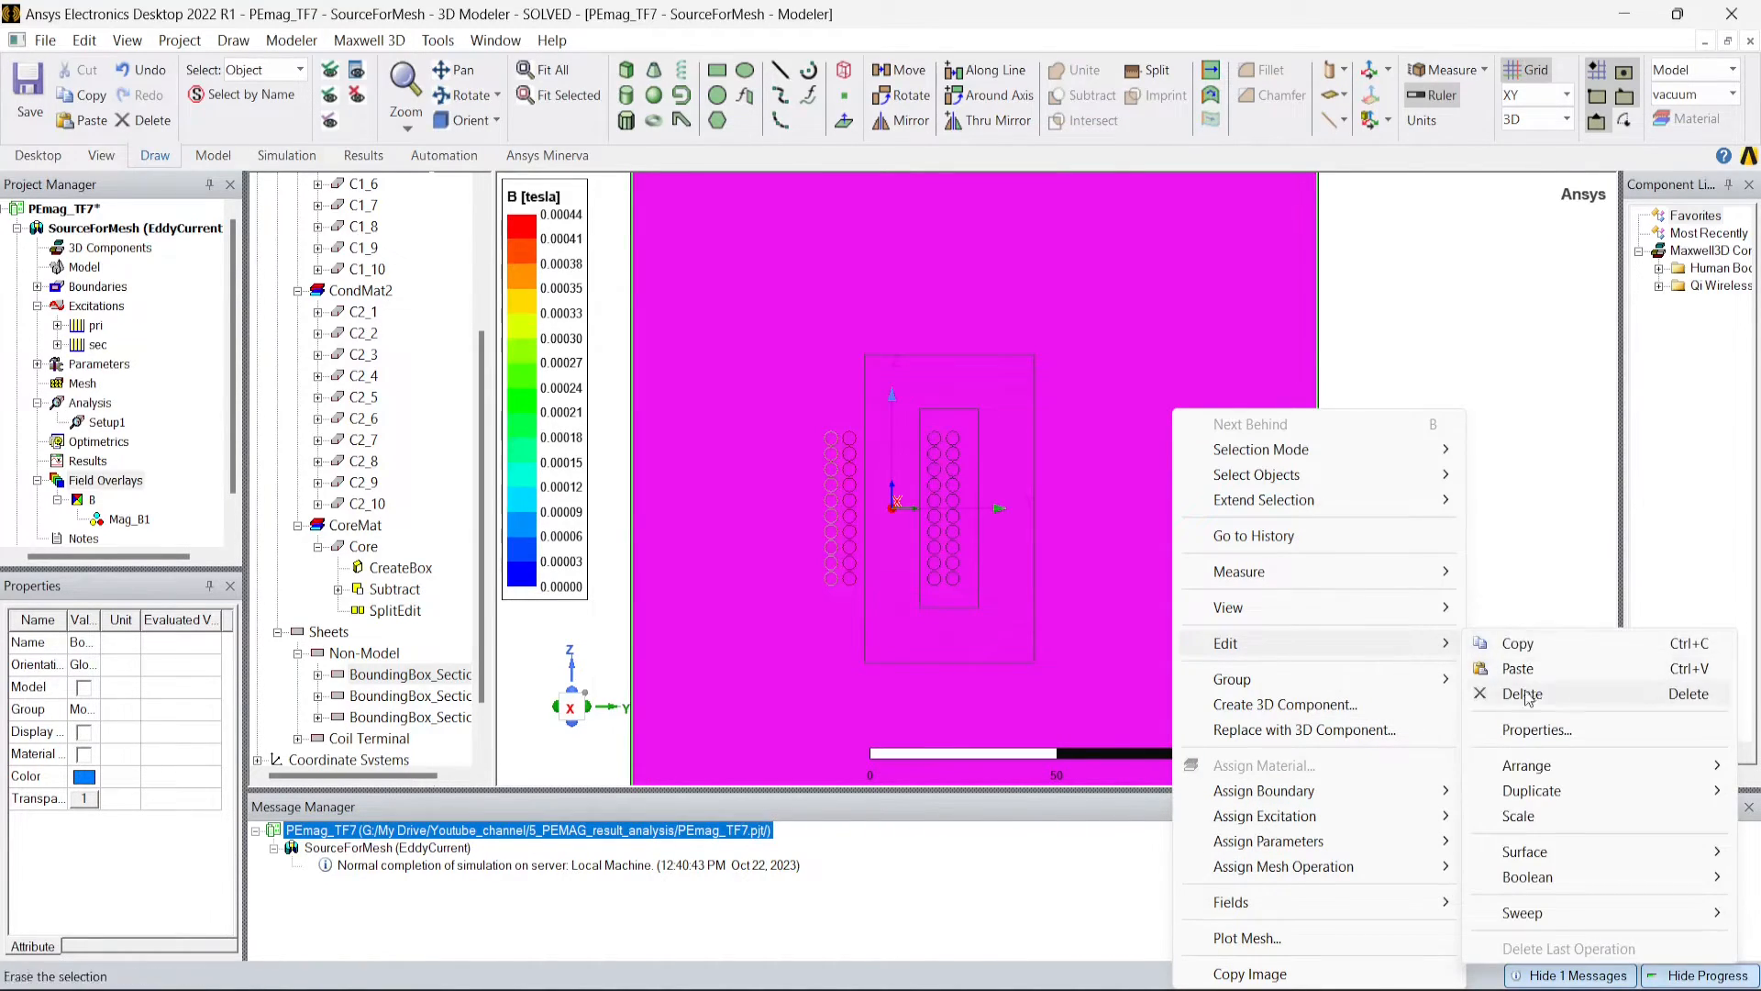
pyautogui.moveTo(1403, 903)
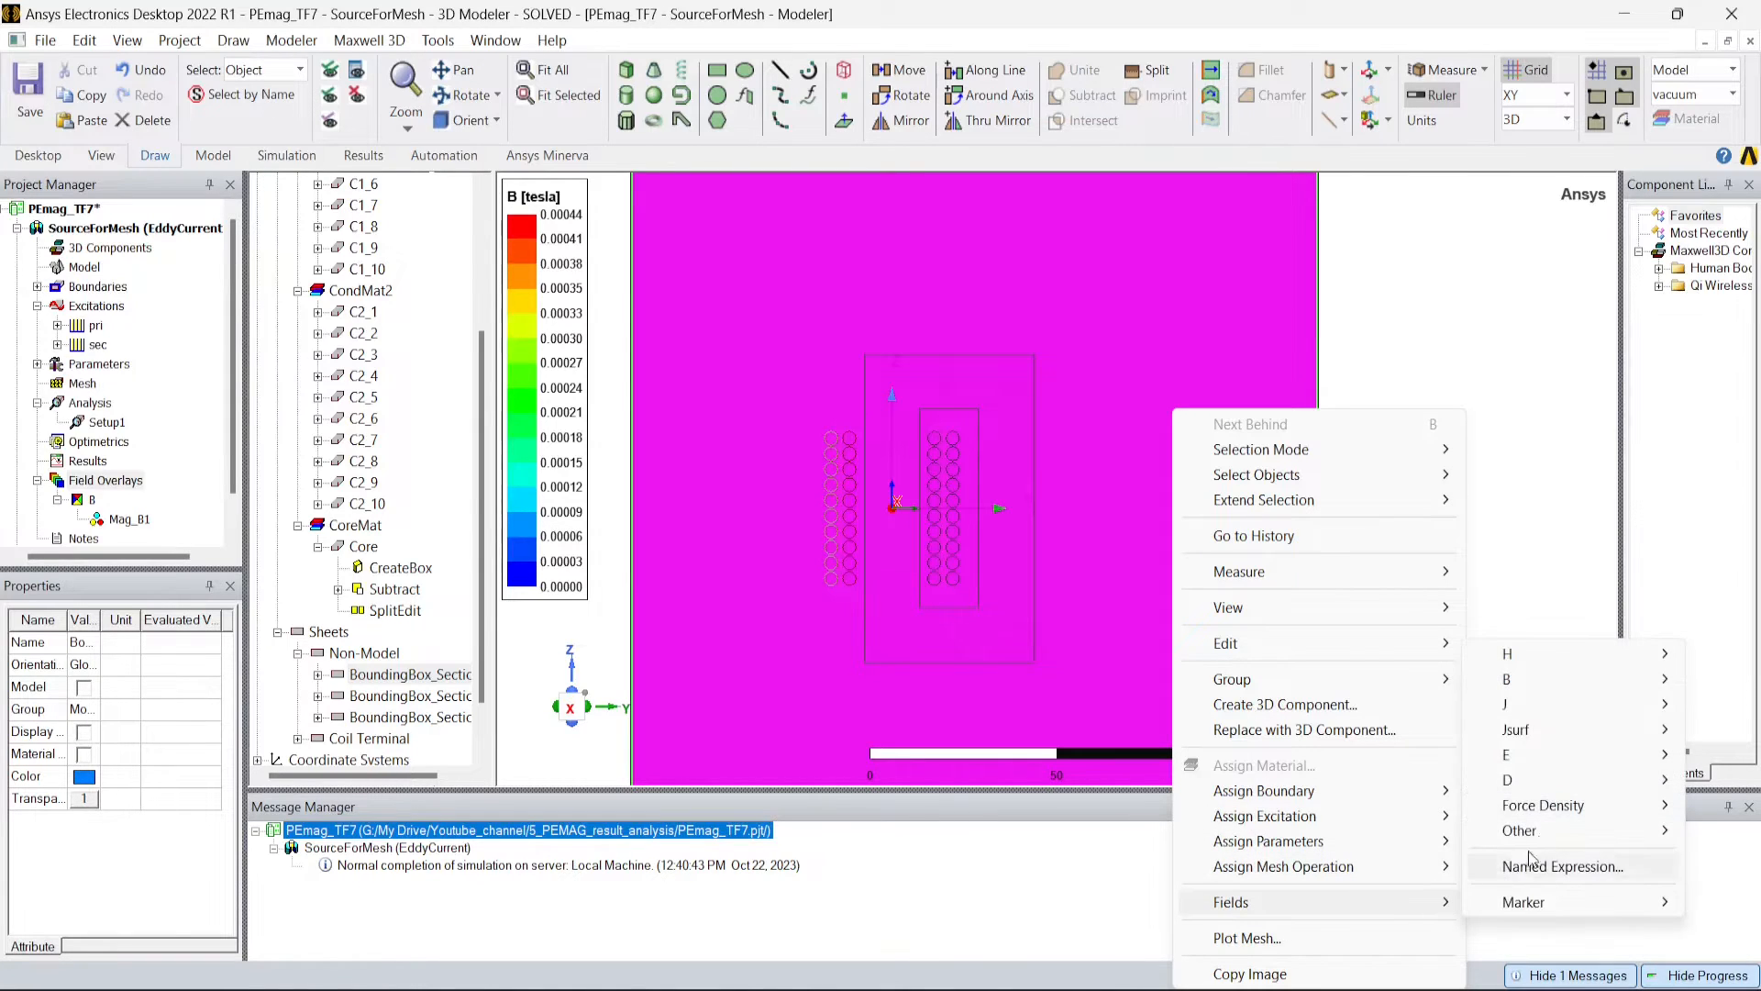
pyautogui.moveTo(1528, 657)
pyautogui.click(1407, 657)
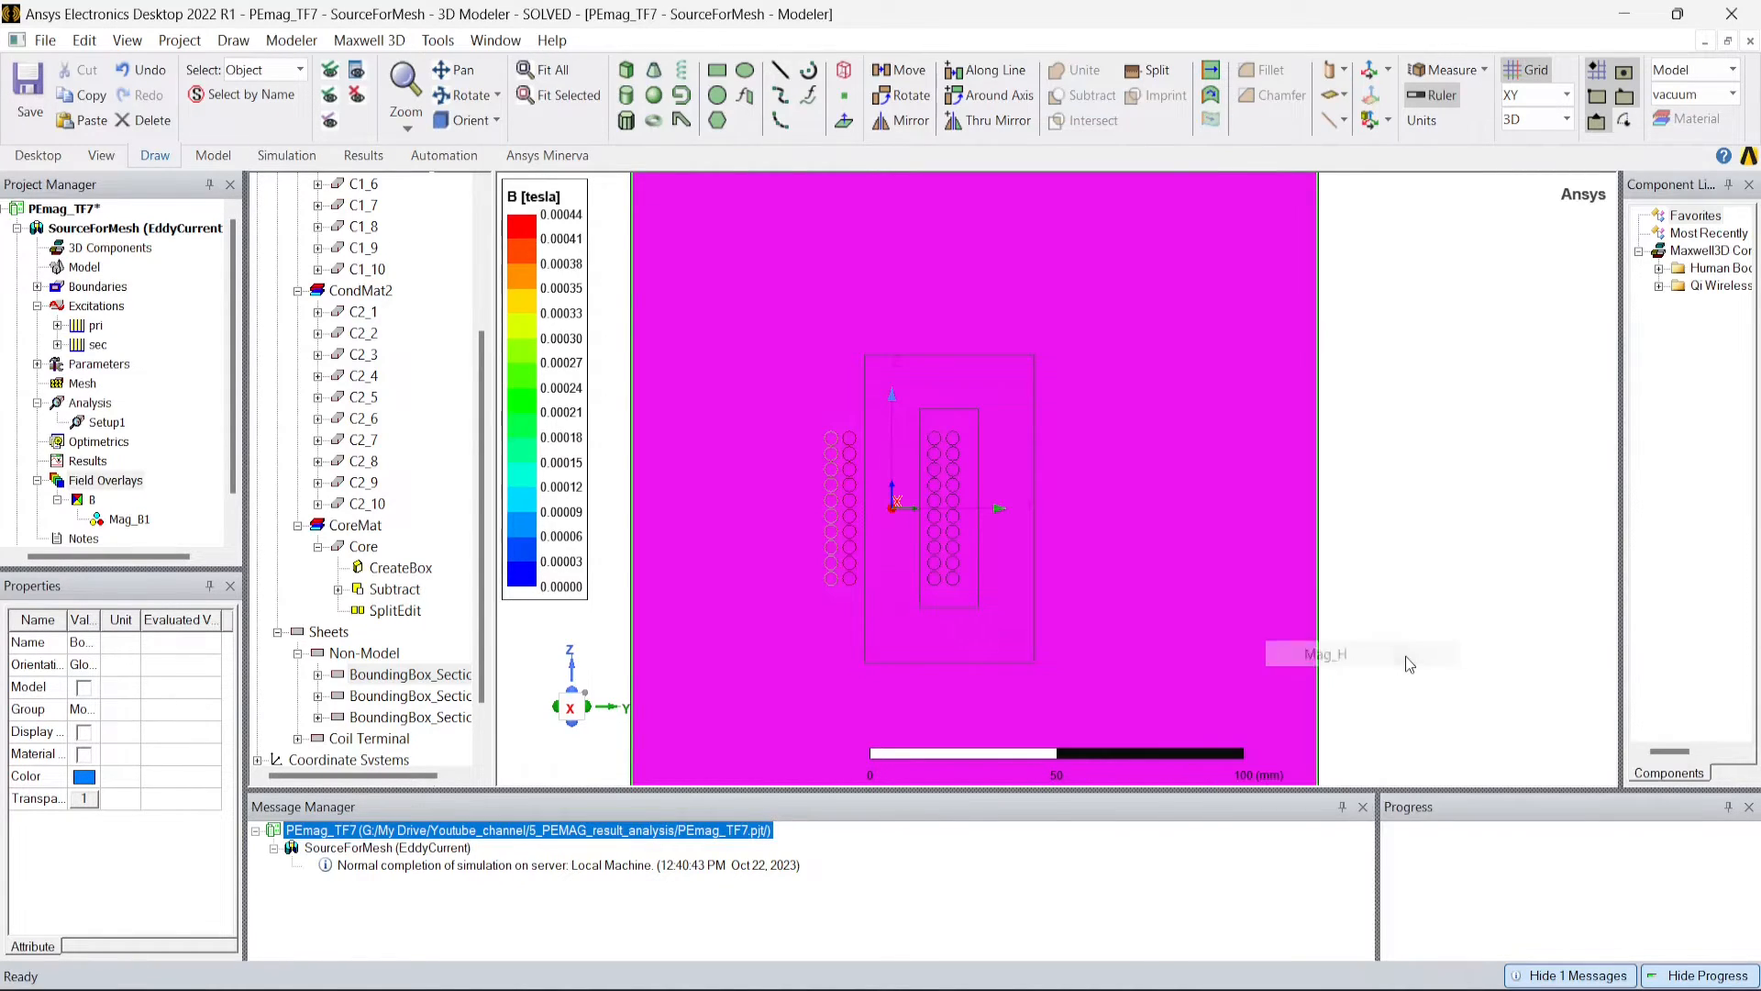
pyautogui.click(842, 711)
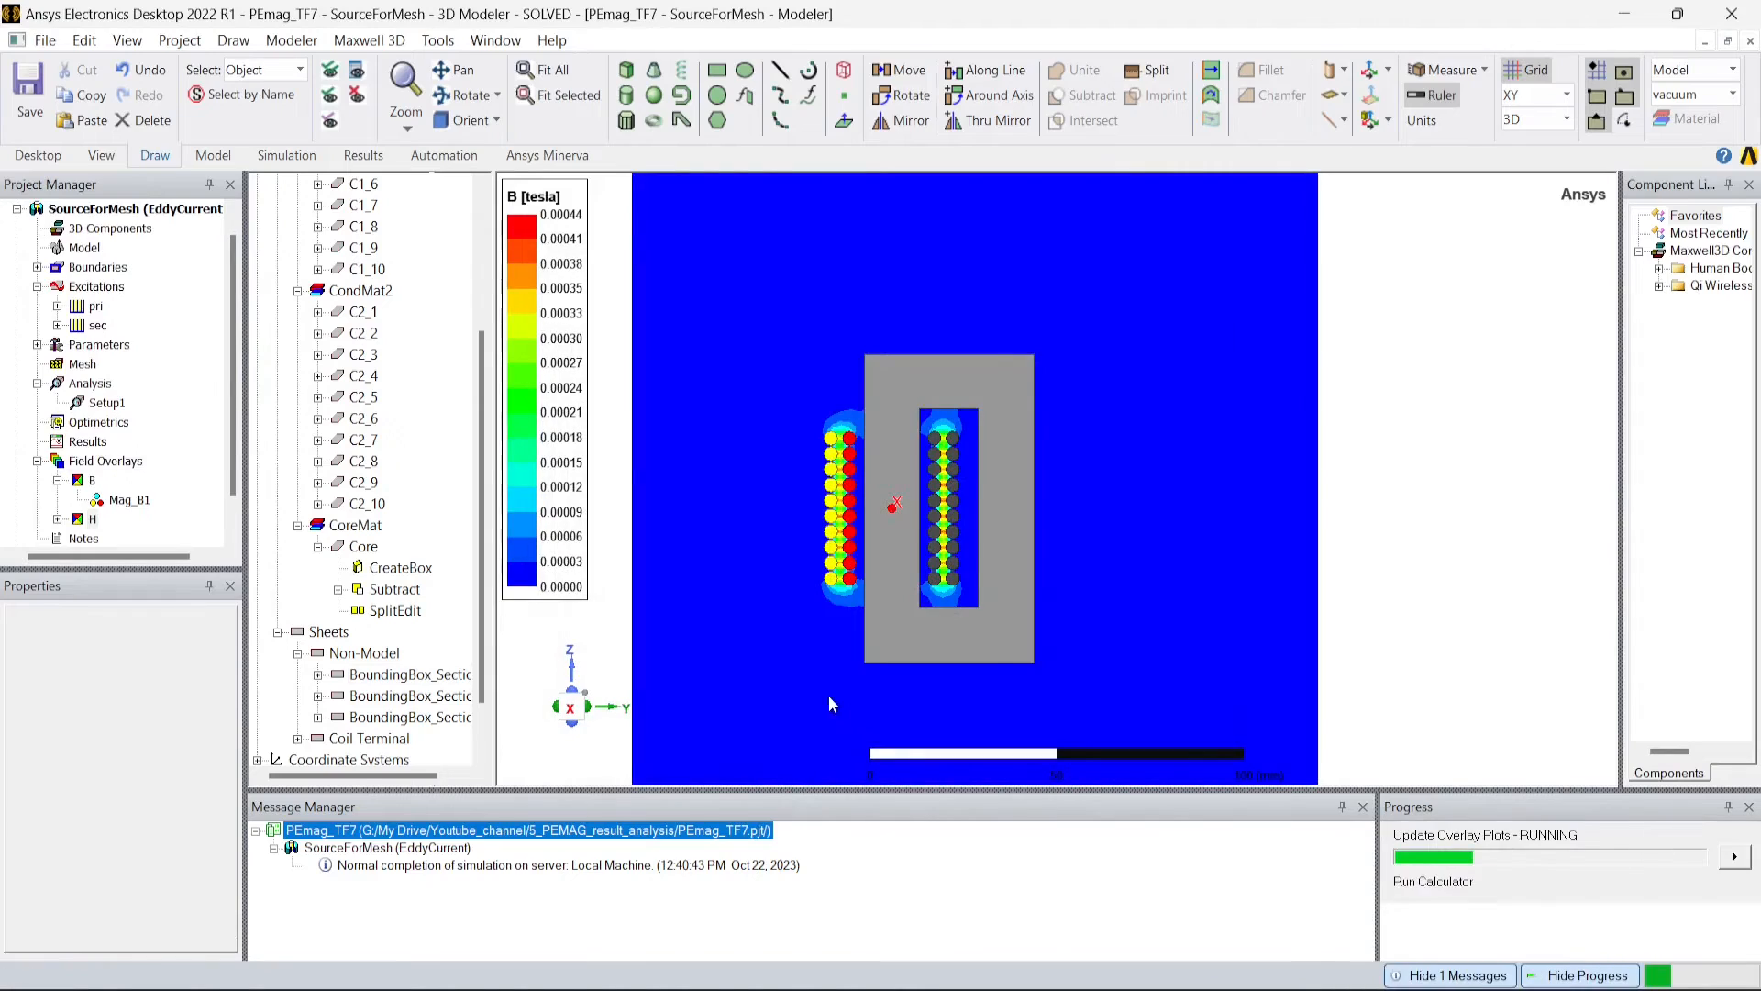
# Display the Mag_H1 overlay and examine the field strength distribution around the winding turns, in the core window and in the core.
pyautogui.click(58, 518)
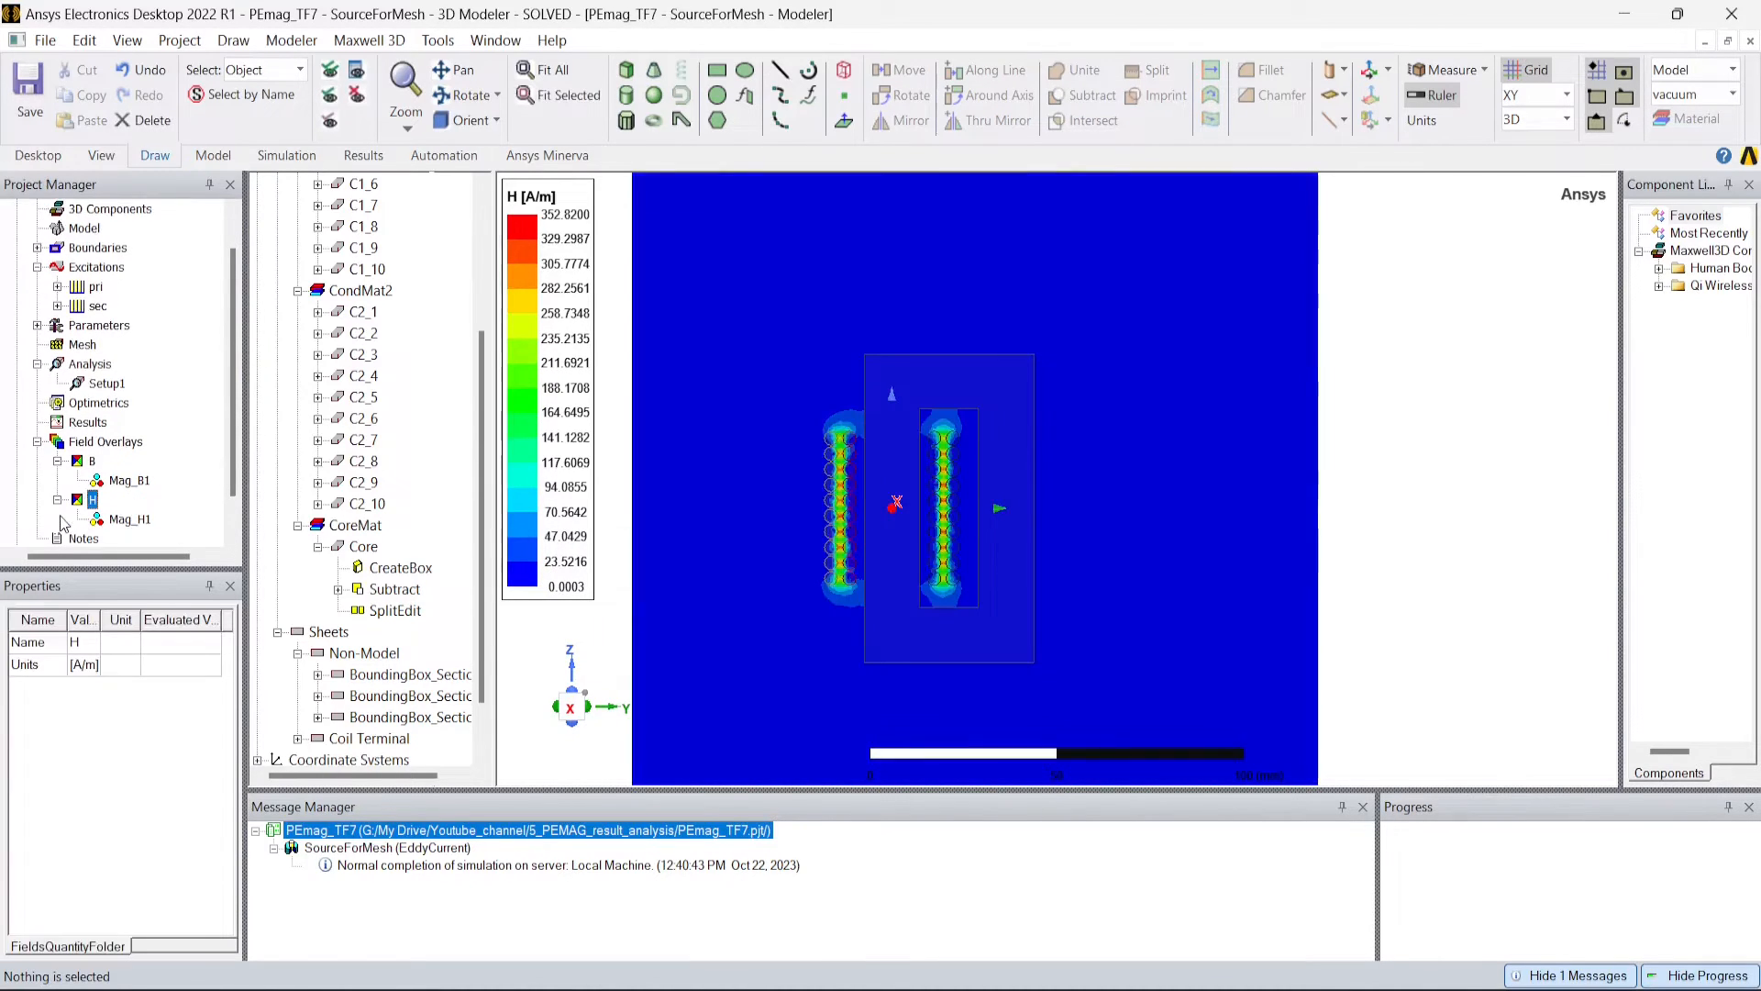
pyautogui.click(114, 520)
pyautogui.scroll(6, 944, 460)
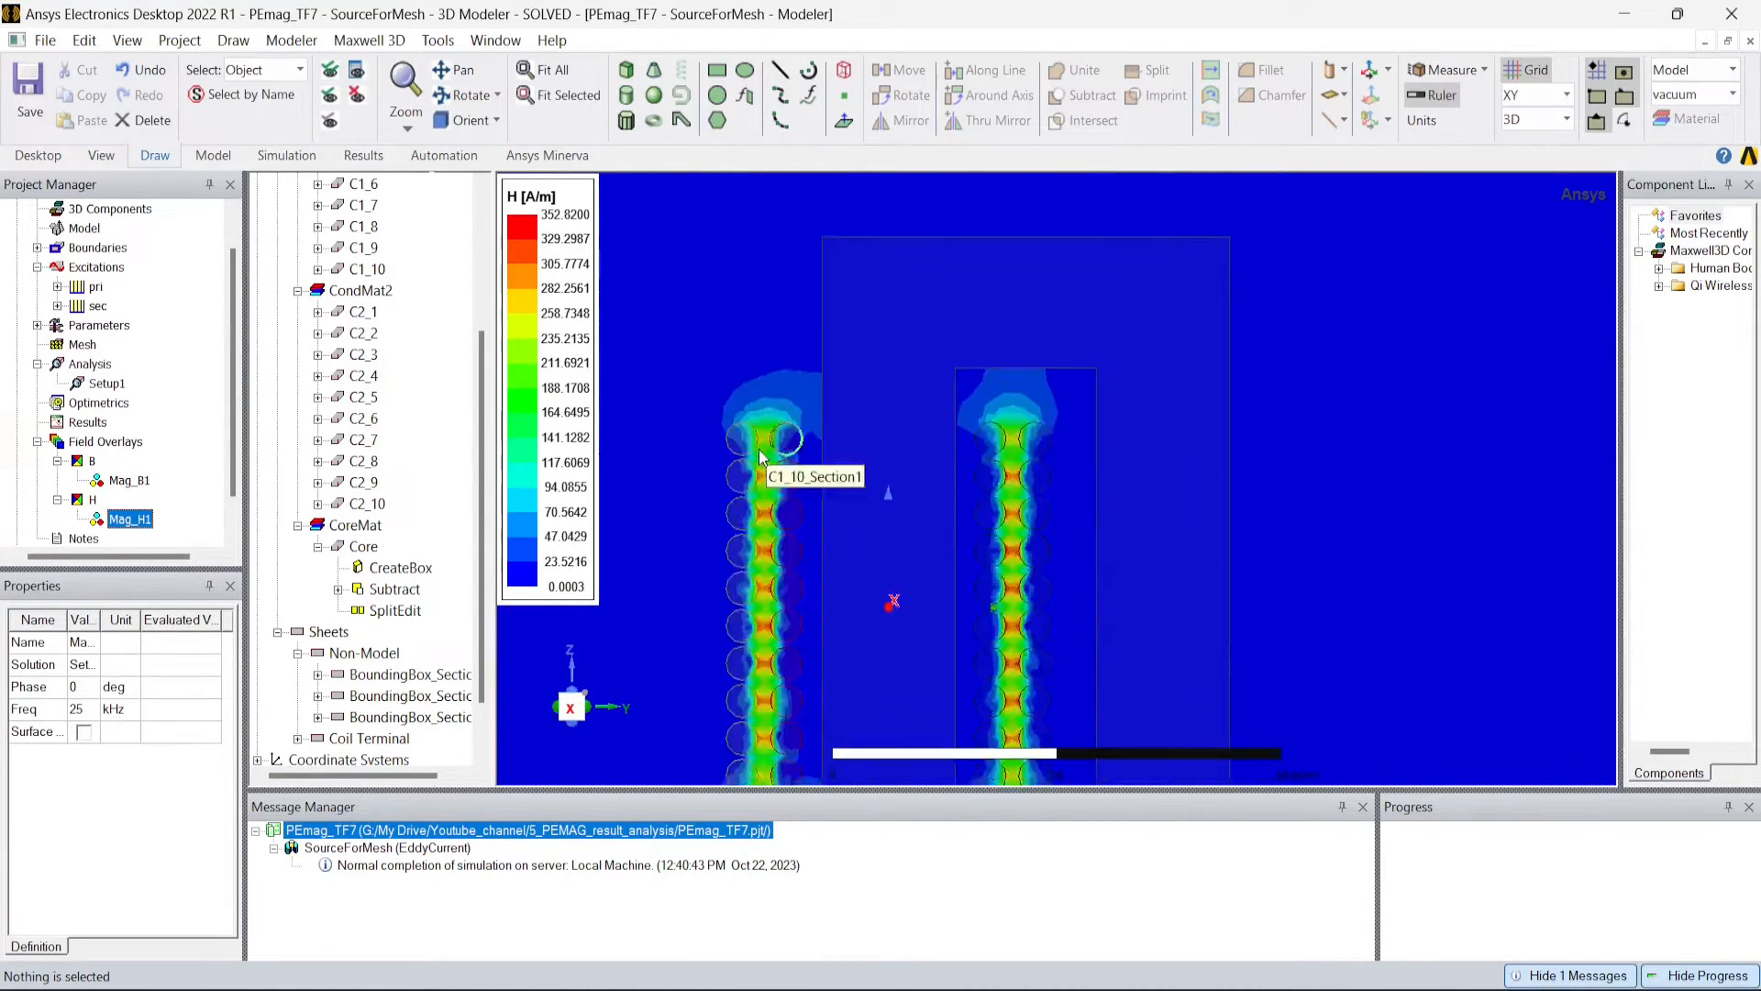
pyautogui.scroll(-3, 763, 350)
pyautogui.scroll(-1, 758, 354)
pyautogui.scroll(1, 782, 647)
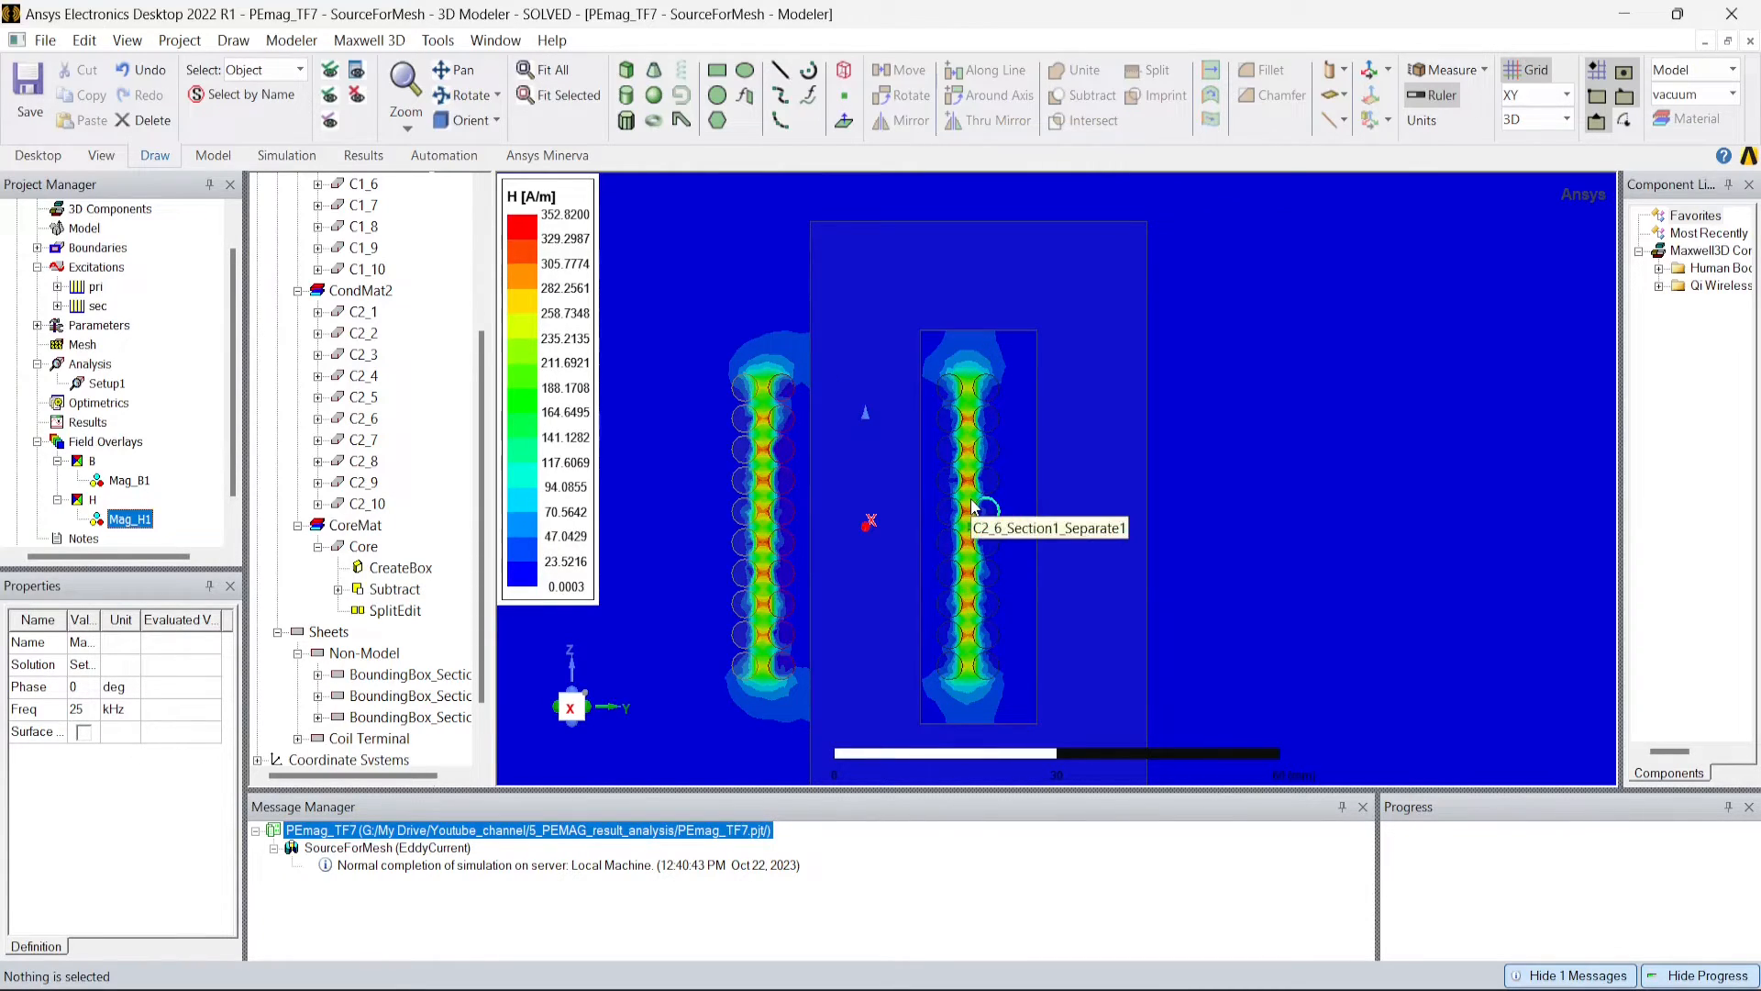
pyautogui.scroll(-4, 945, 463)
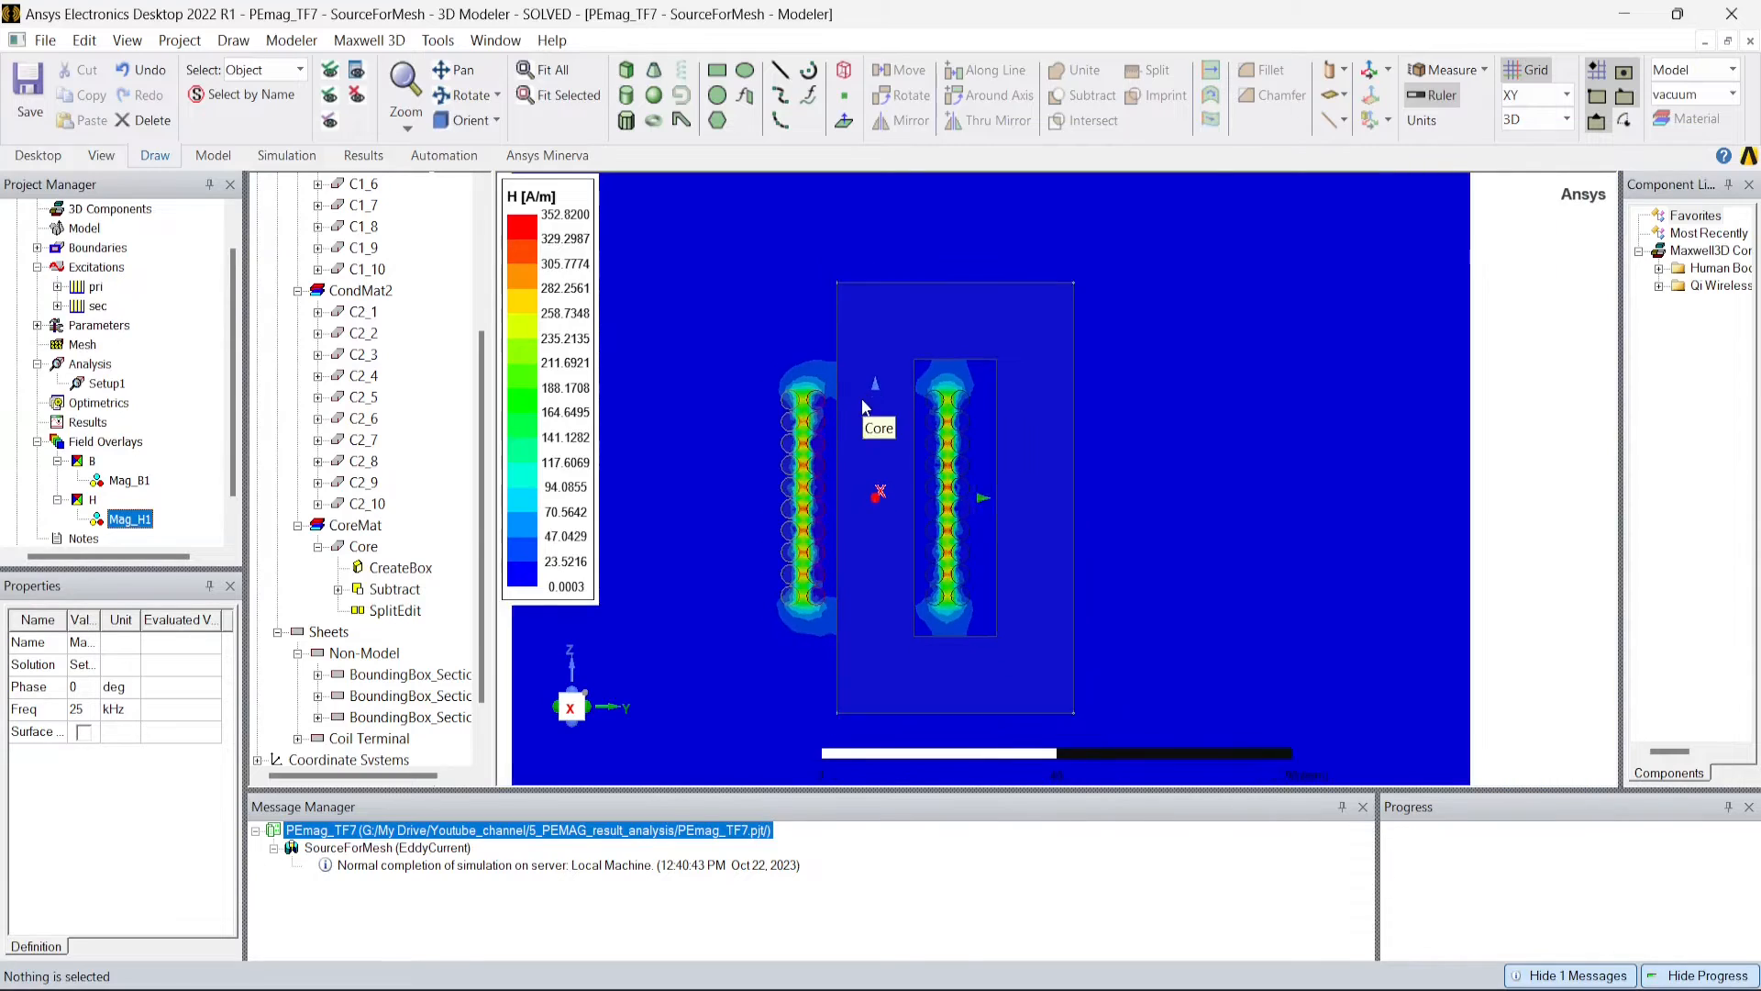
pyautogui.scroll(-3, 867, 408)
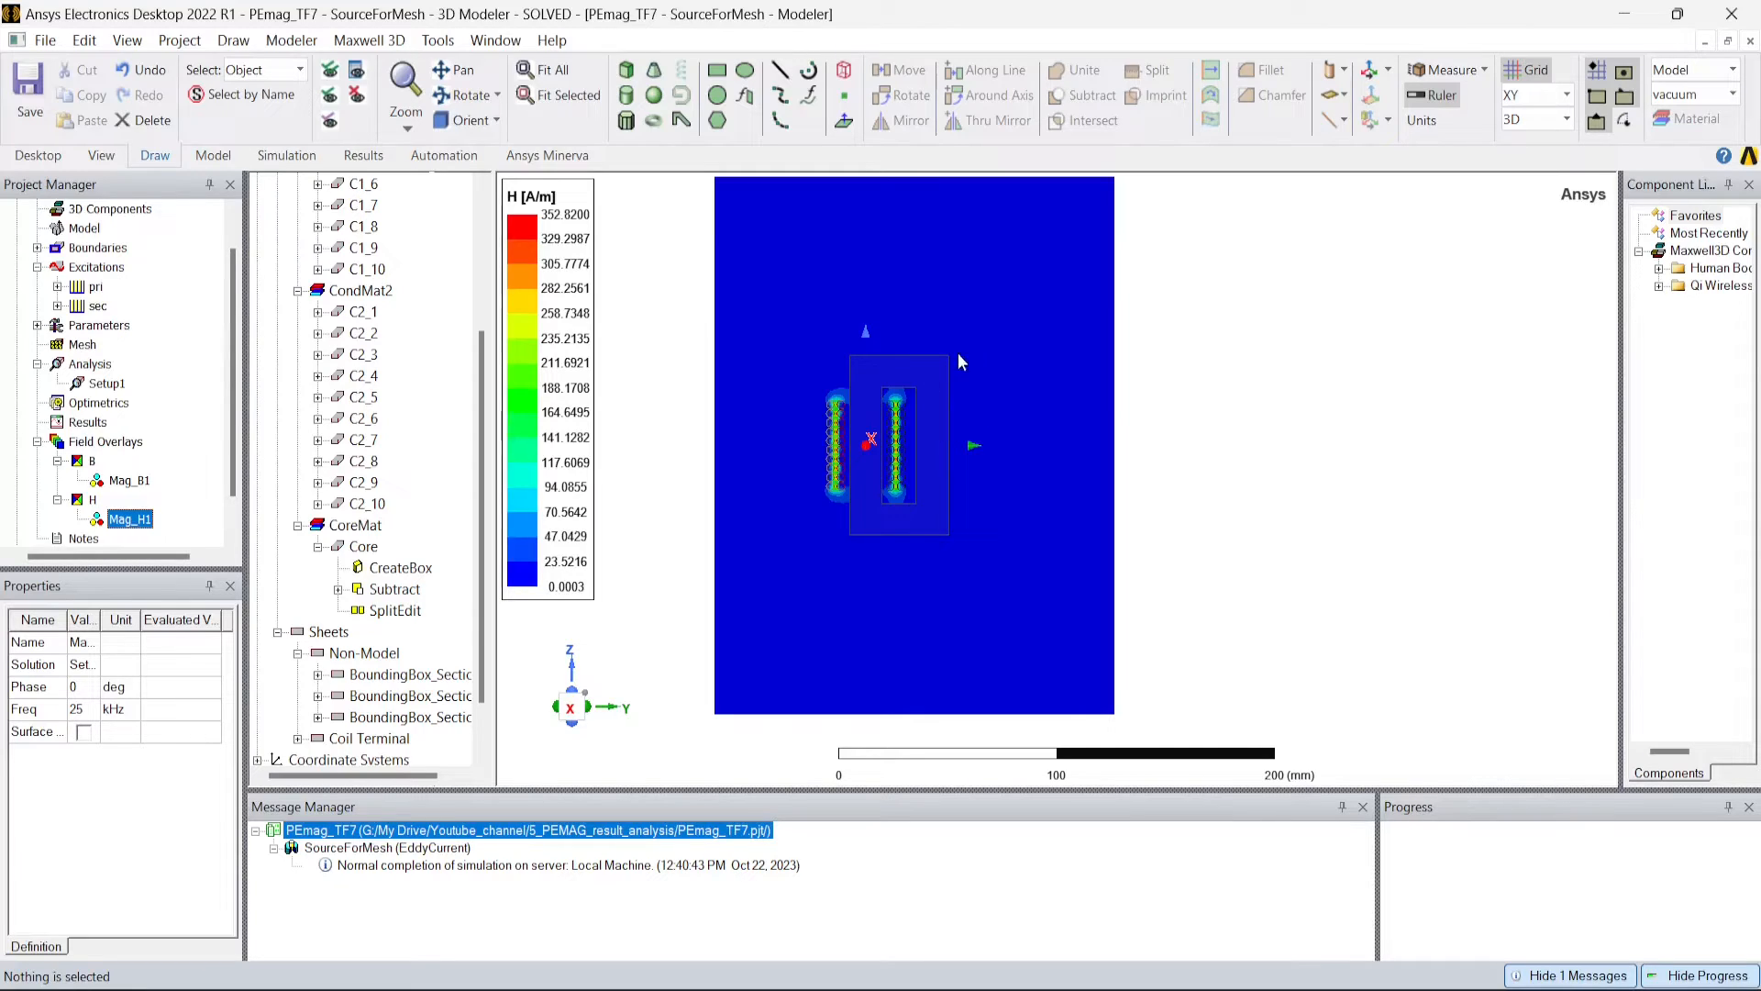
pyautogui.scroll(1, 995, 366)
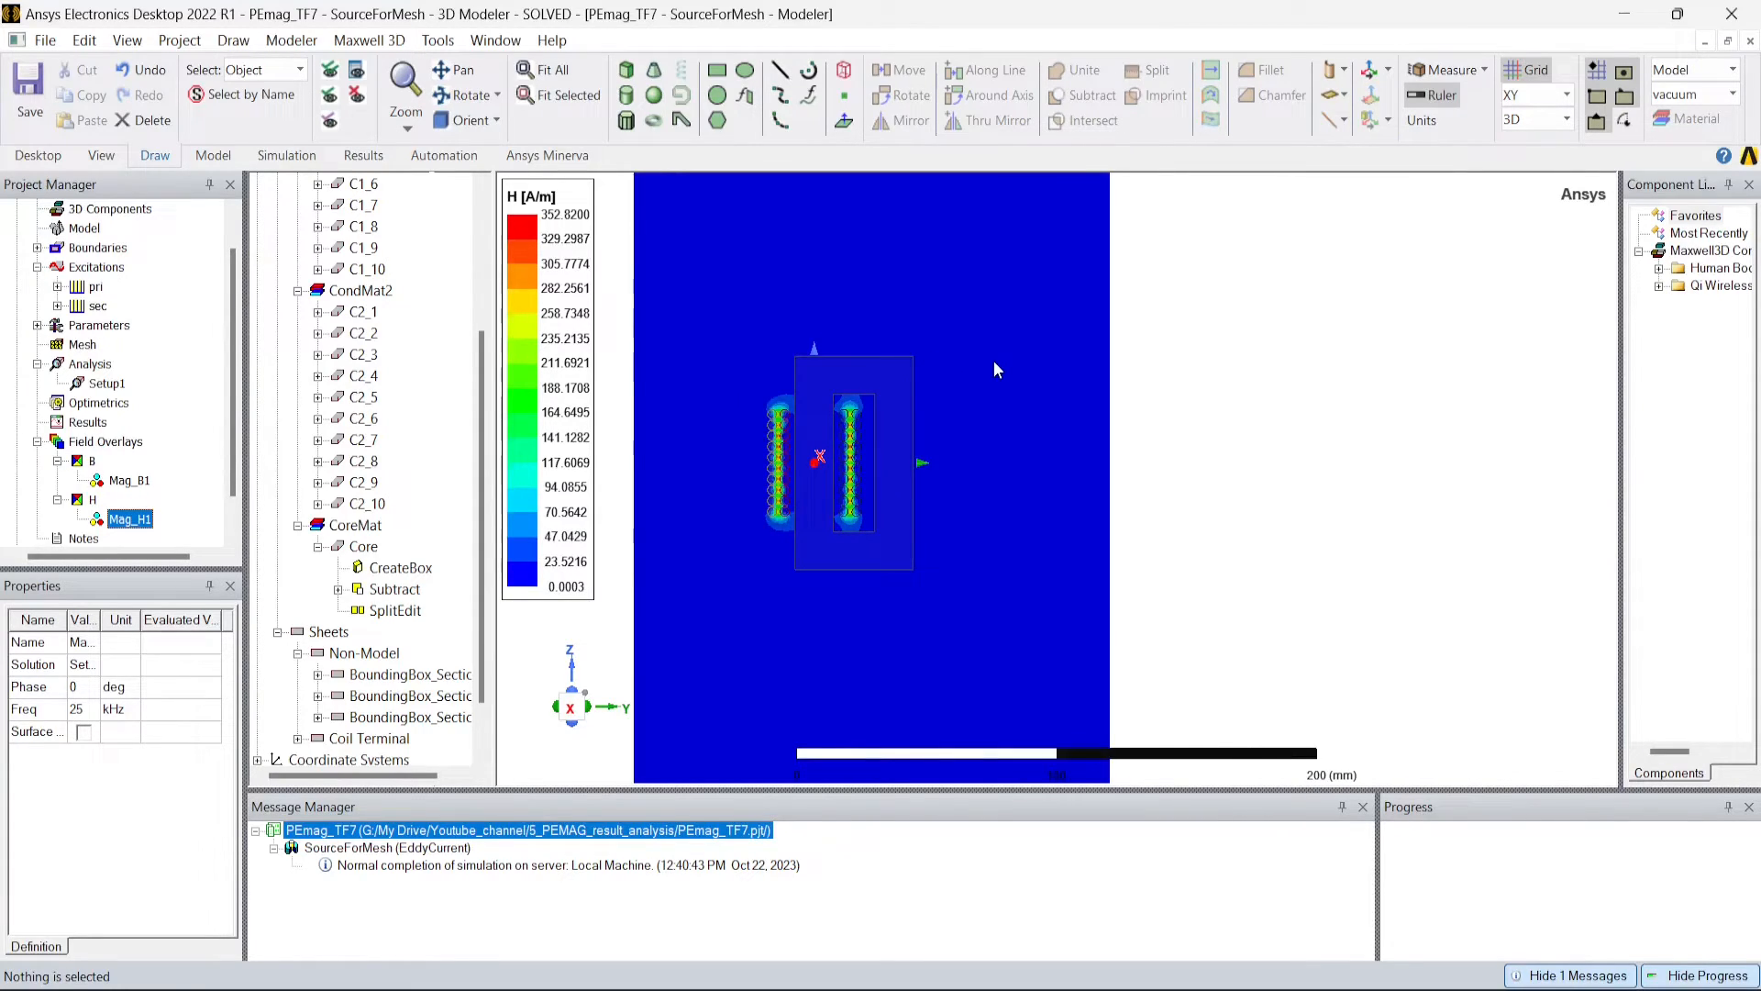
pyautogui.scroll(-2, 993, 361)
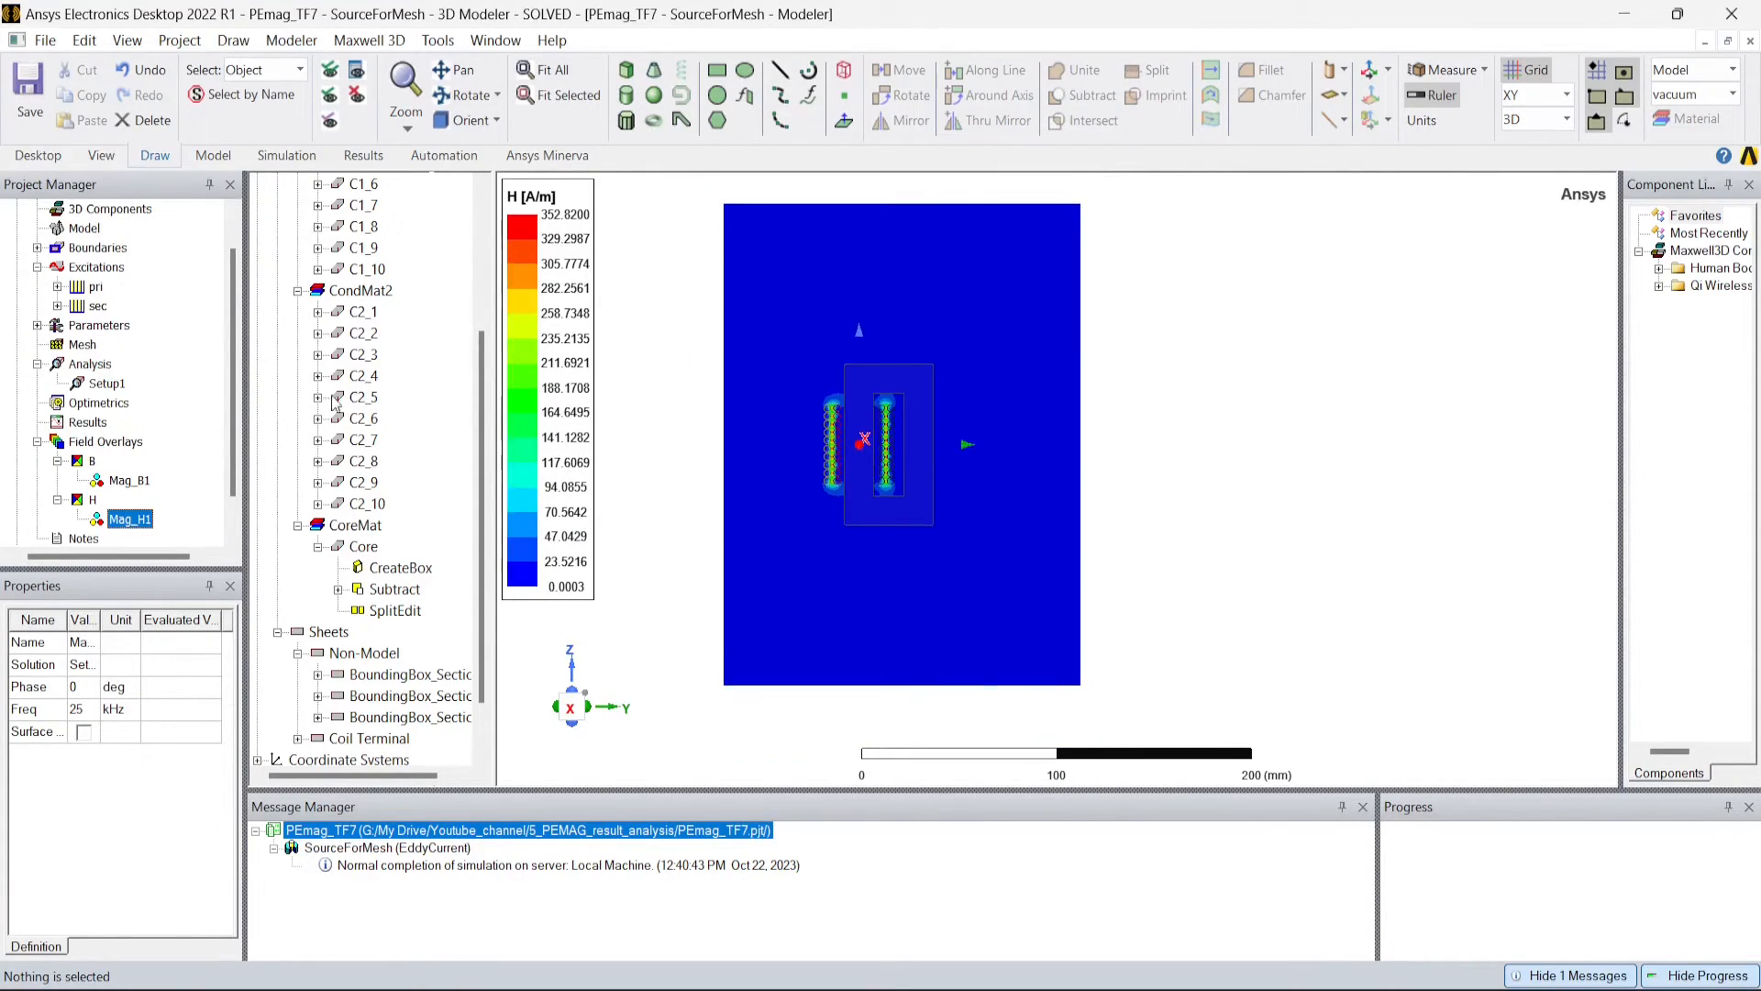
# Select the Core object and plot the flux density magnitude Mag_B on it.
pyautogui.click(344, 545)
pyautogui.scroll(-2, 1096, 468)
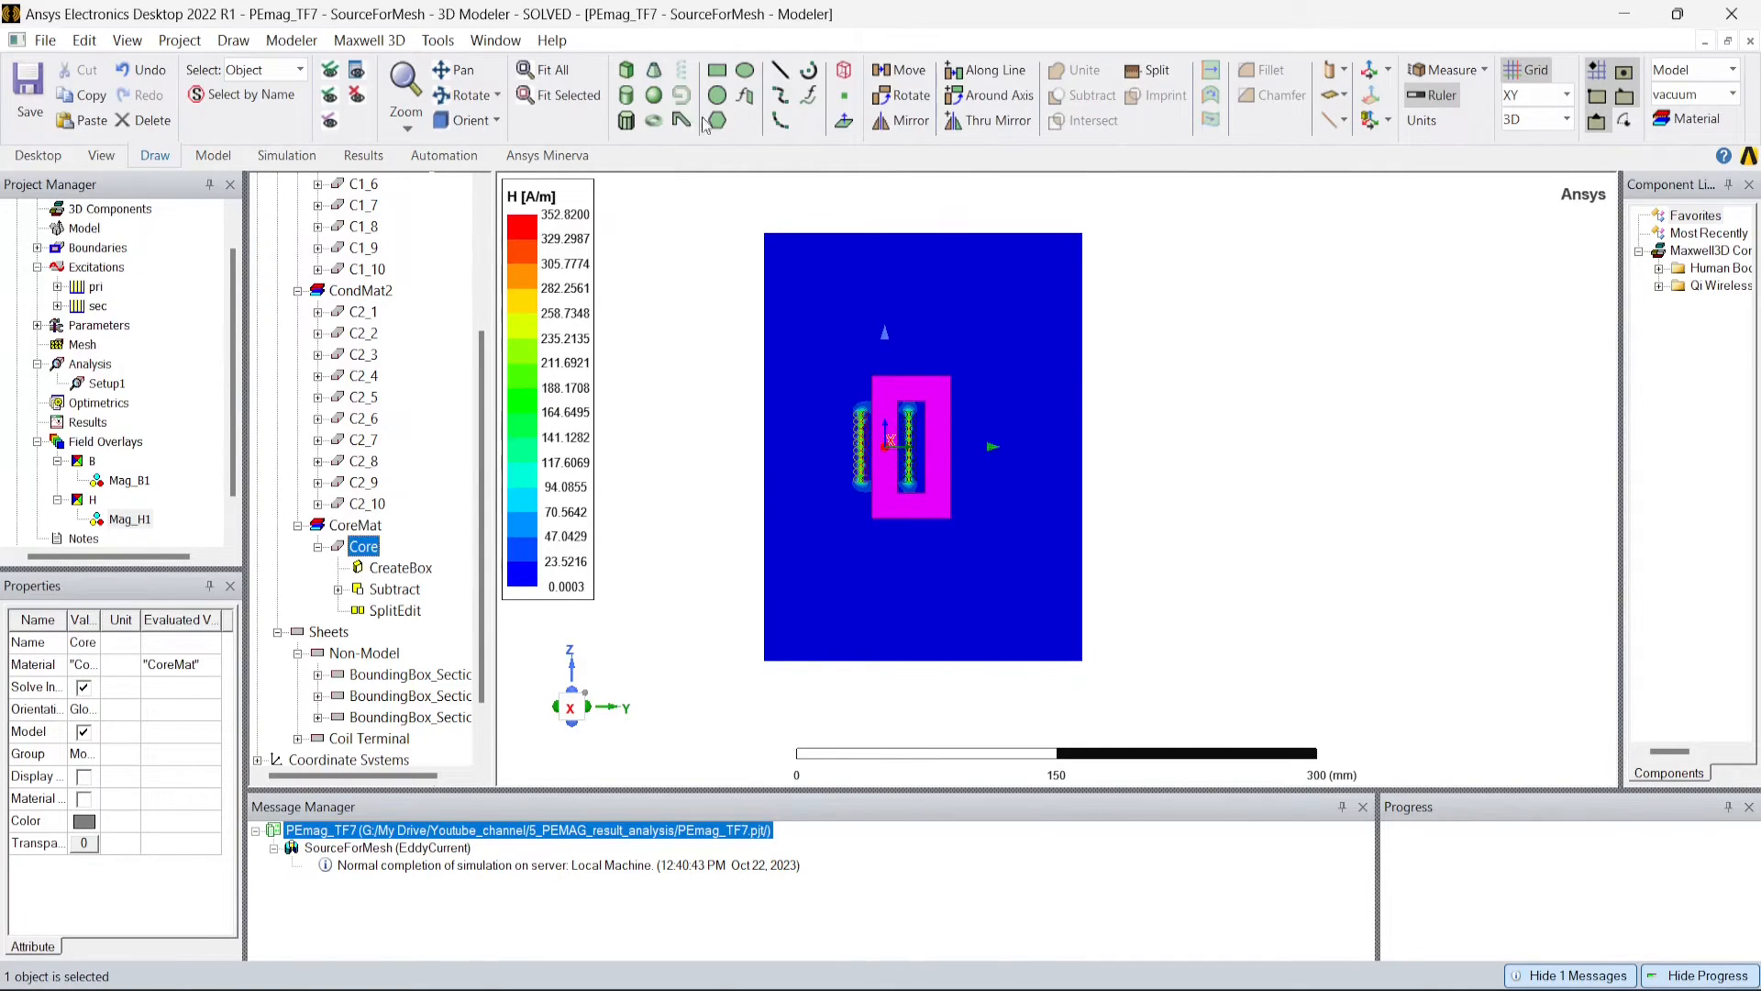
pyautogui.click(456, 124)
pyautogui.scroll(2, 1087, 405)
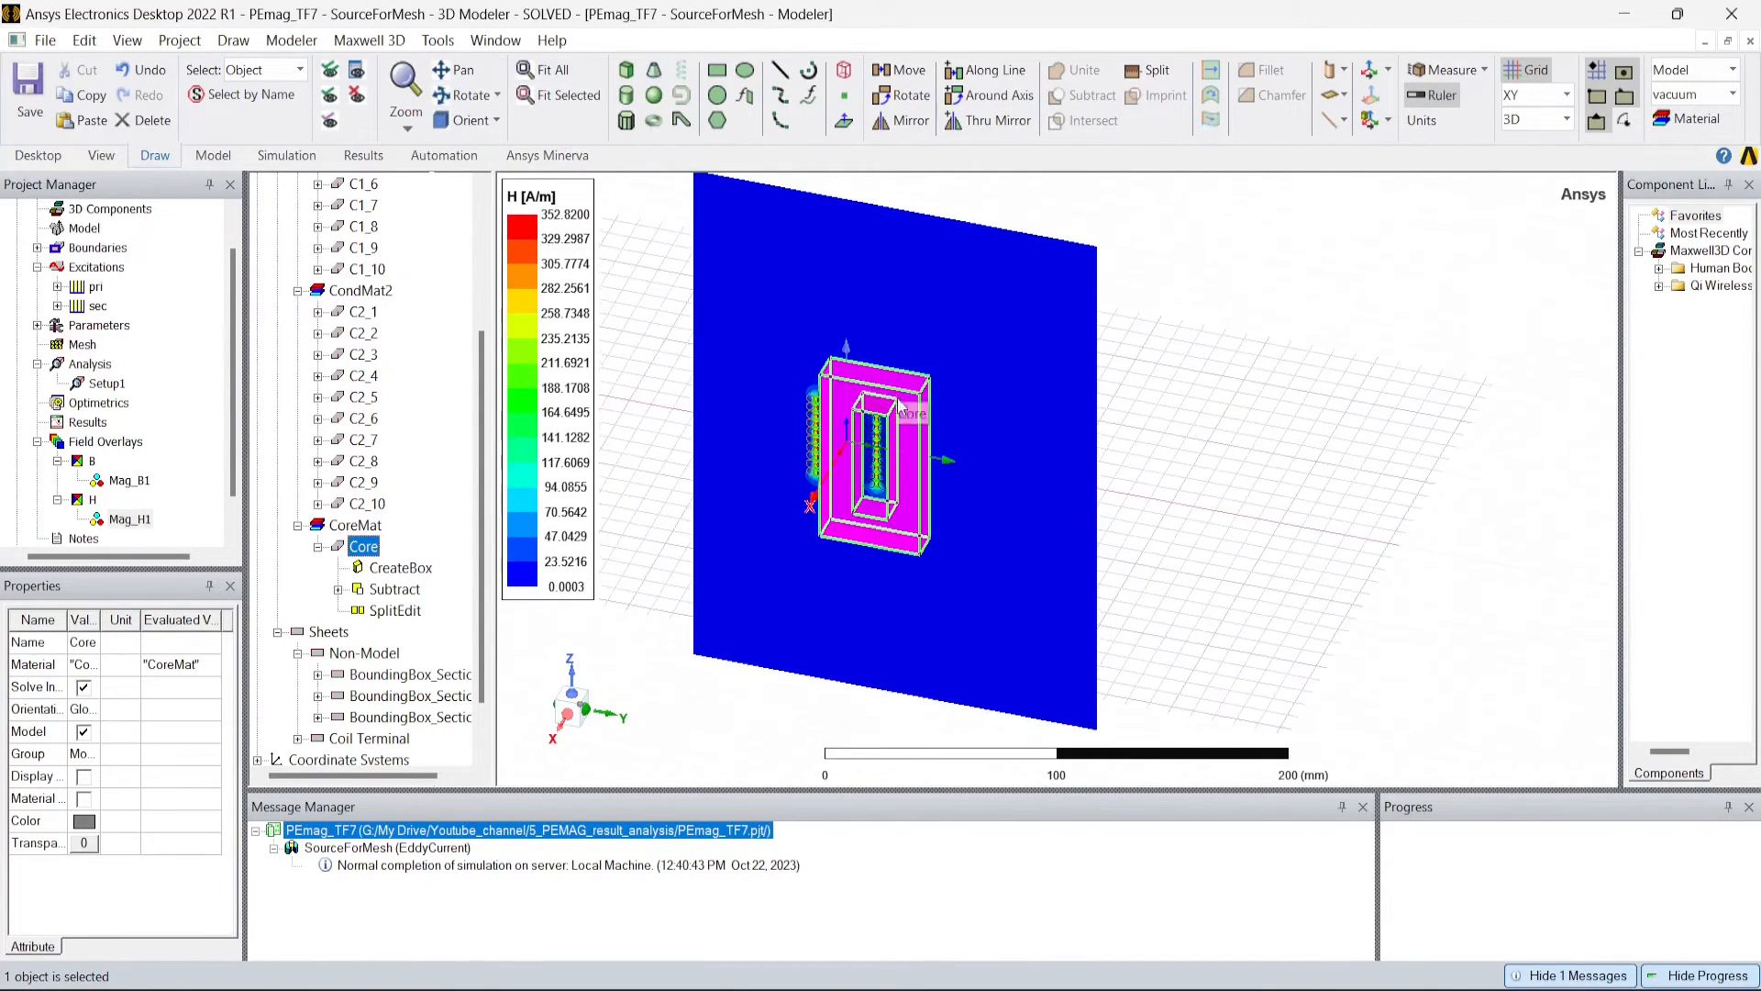
pyautogui.rightClick(911, 405)
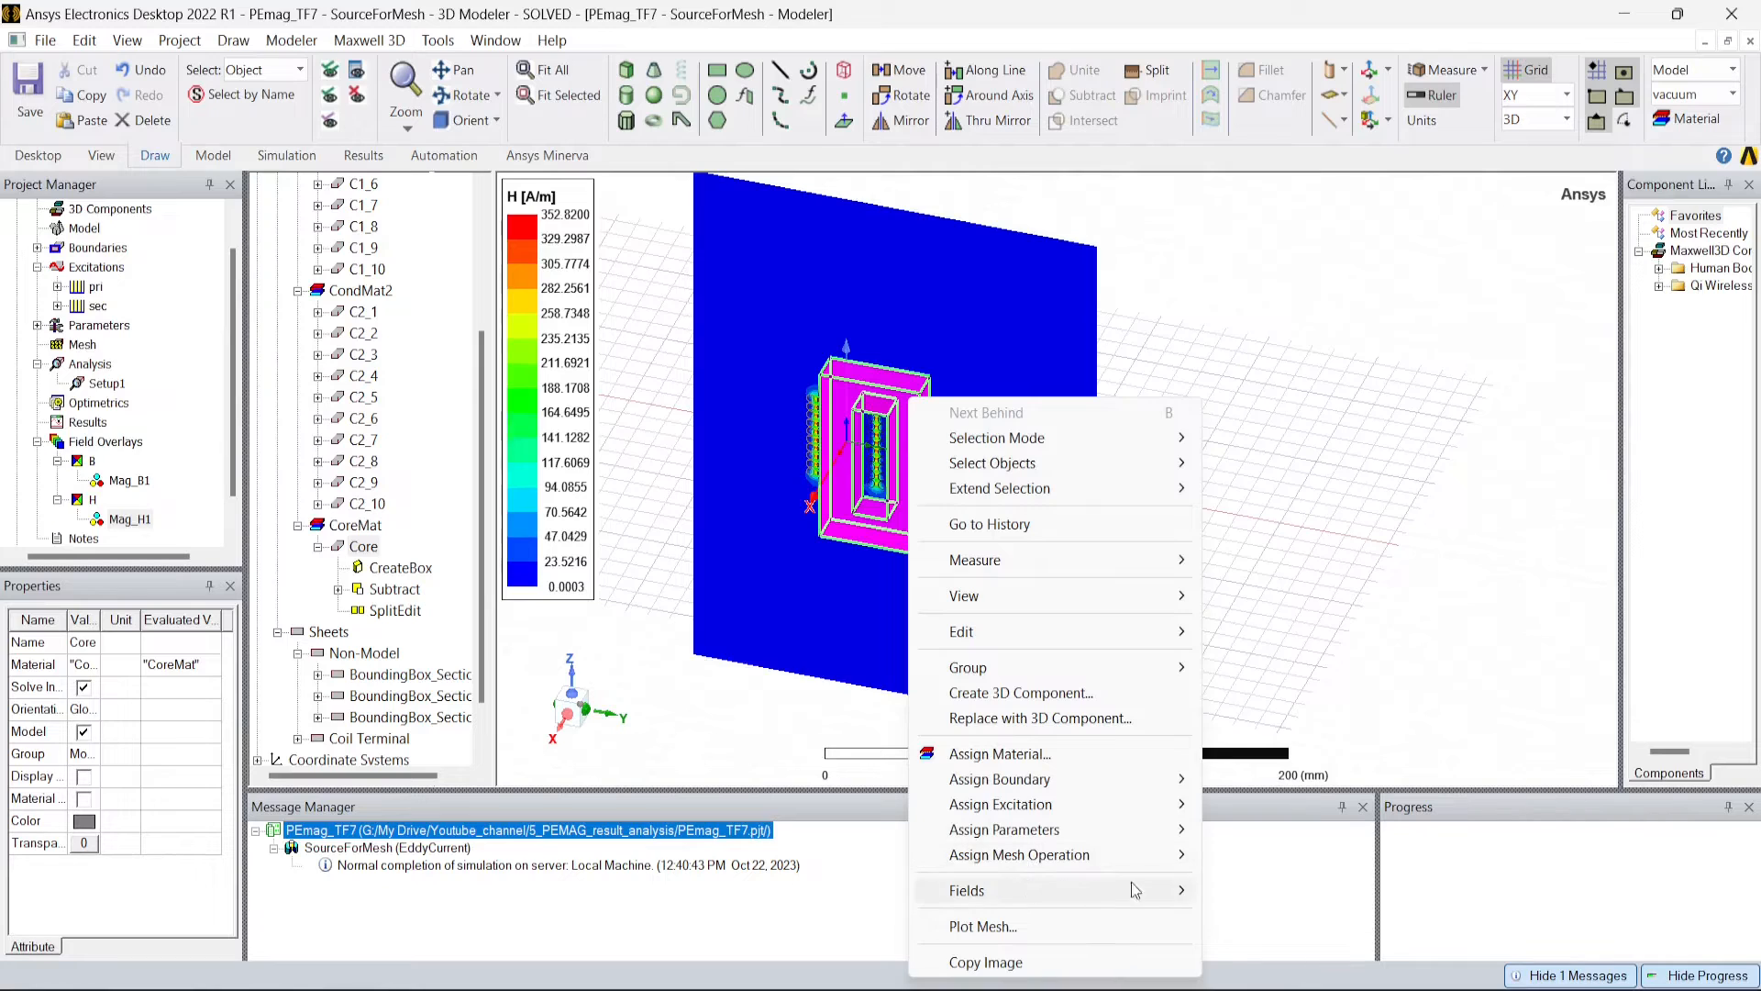
pyautogui.moveTo(1138, 892)
pyautogui.moveTo(1246, 667)
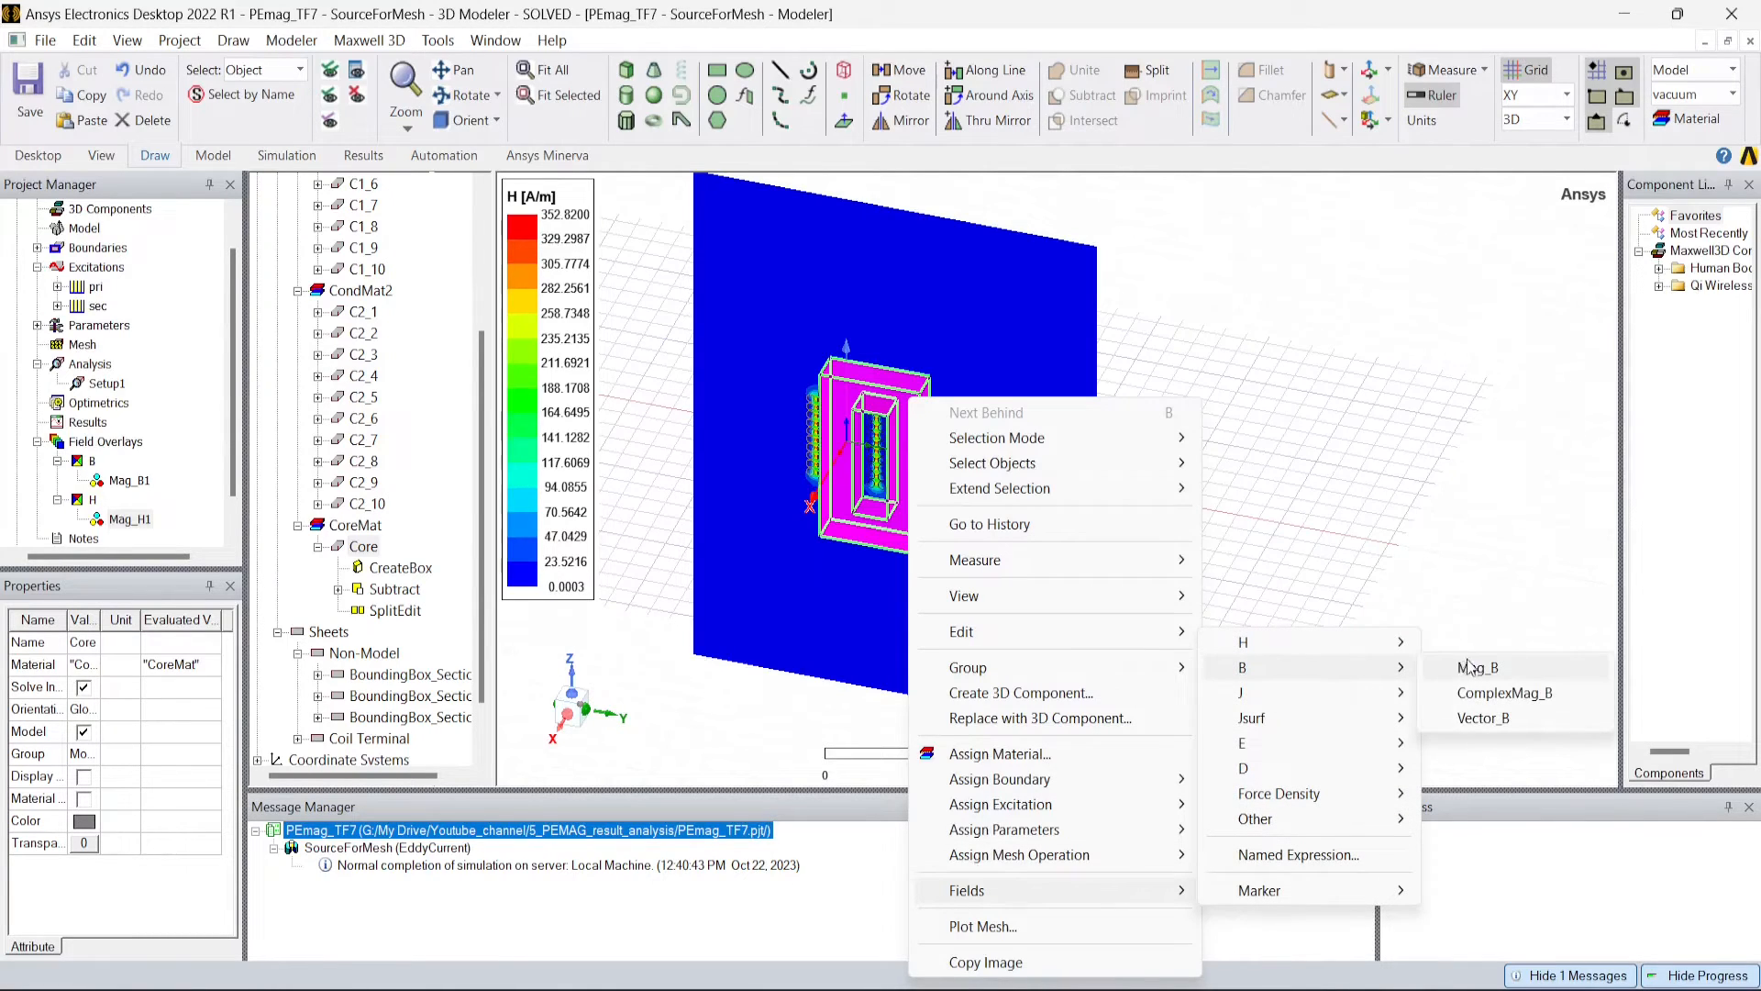
pyautogui.click(1471, 667)
pyautogui.click(844, 710)
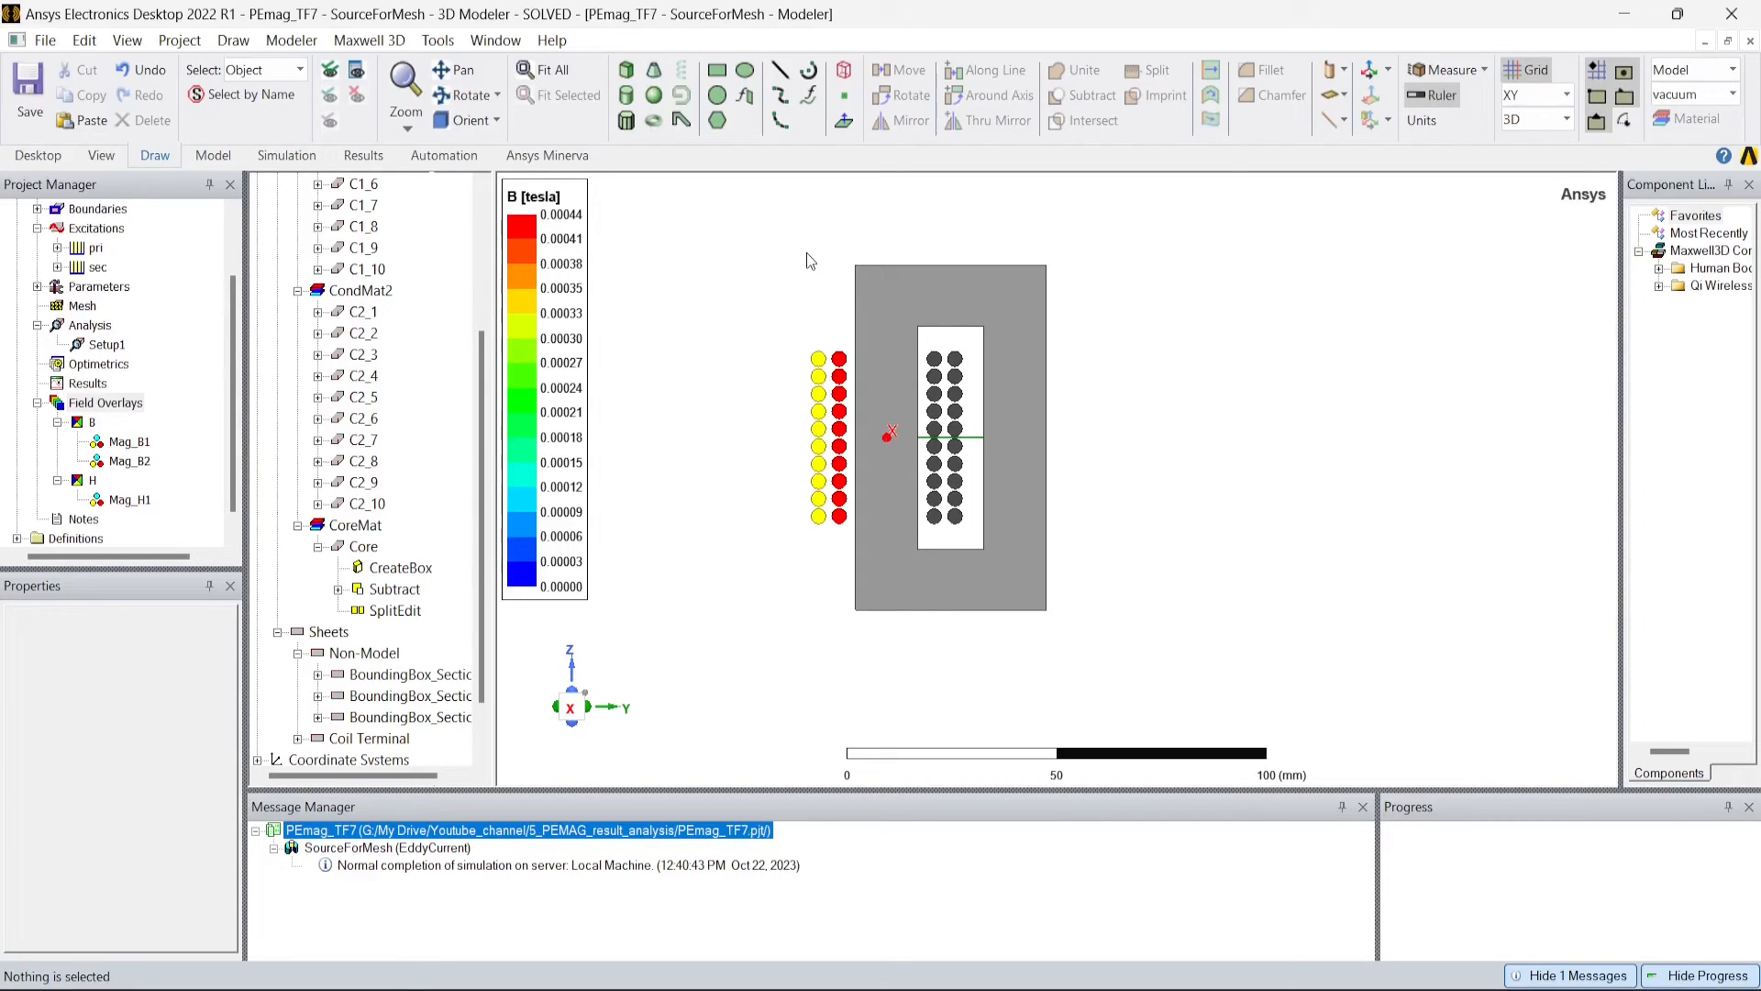
pyautogui.scroll(3, 1073, 452)
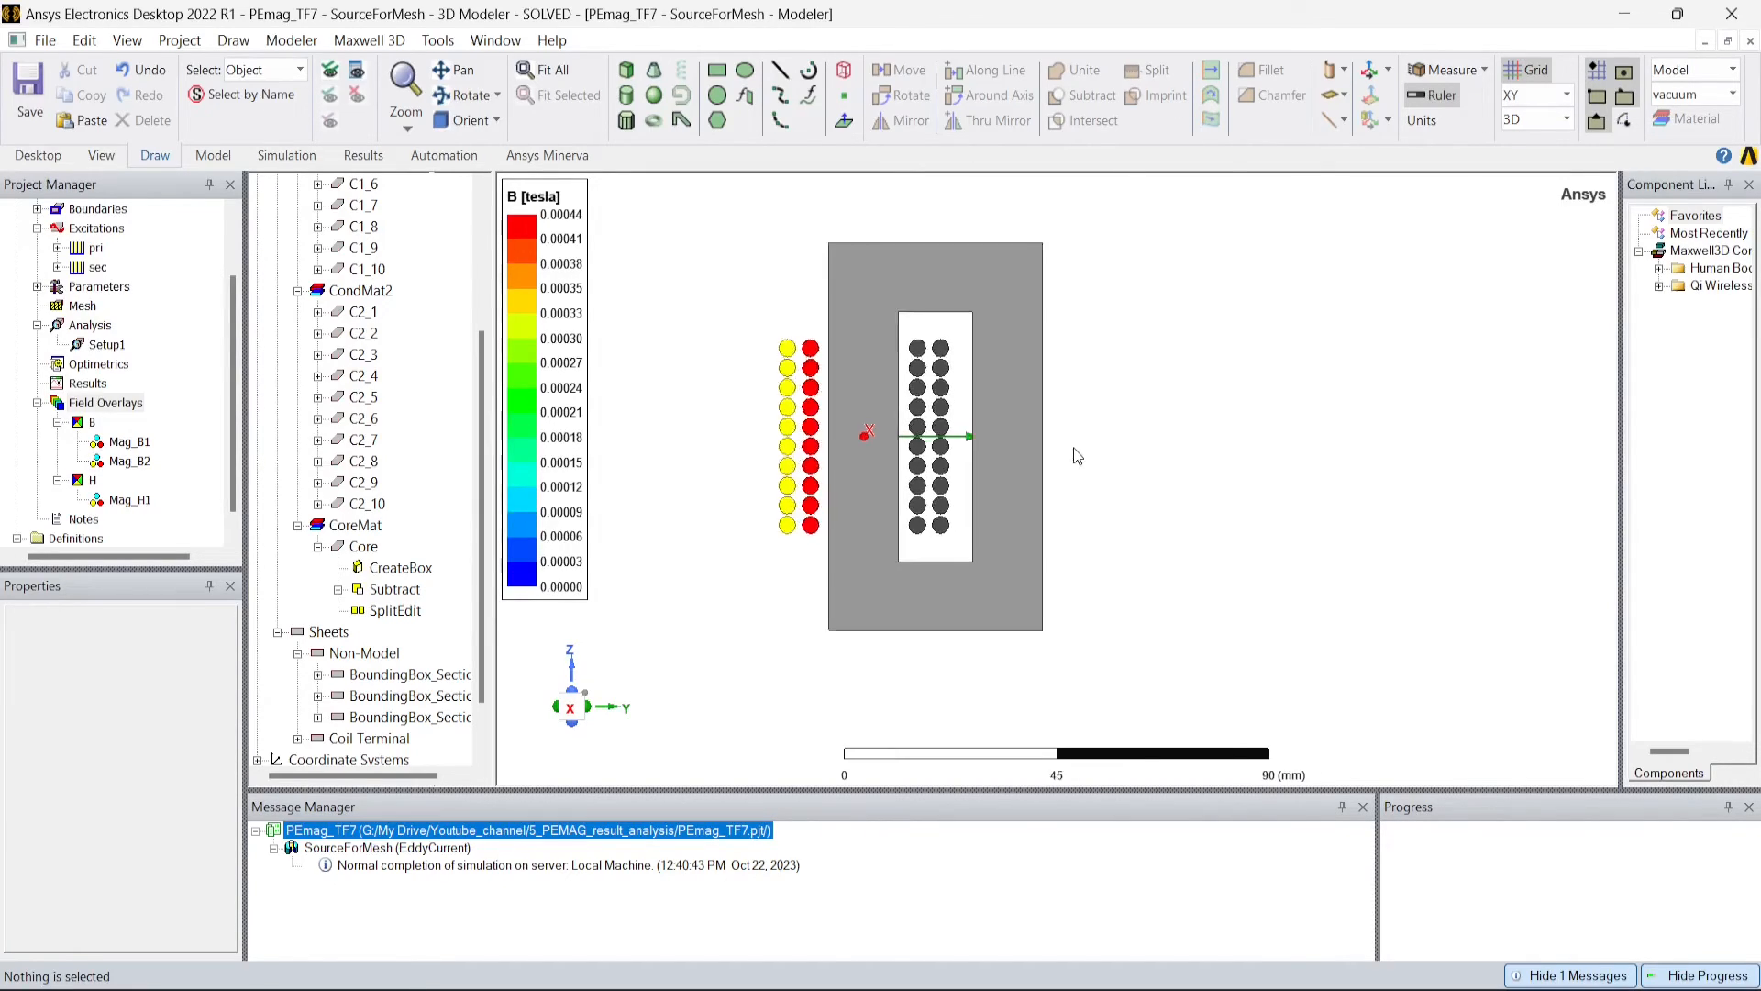